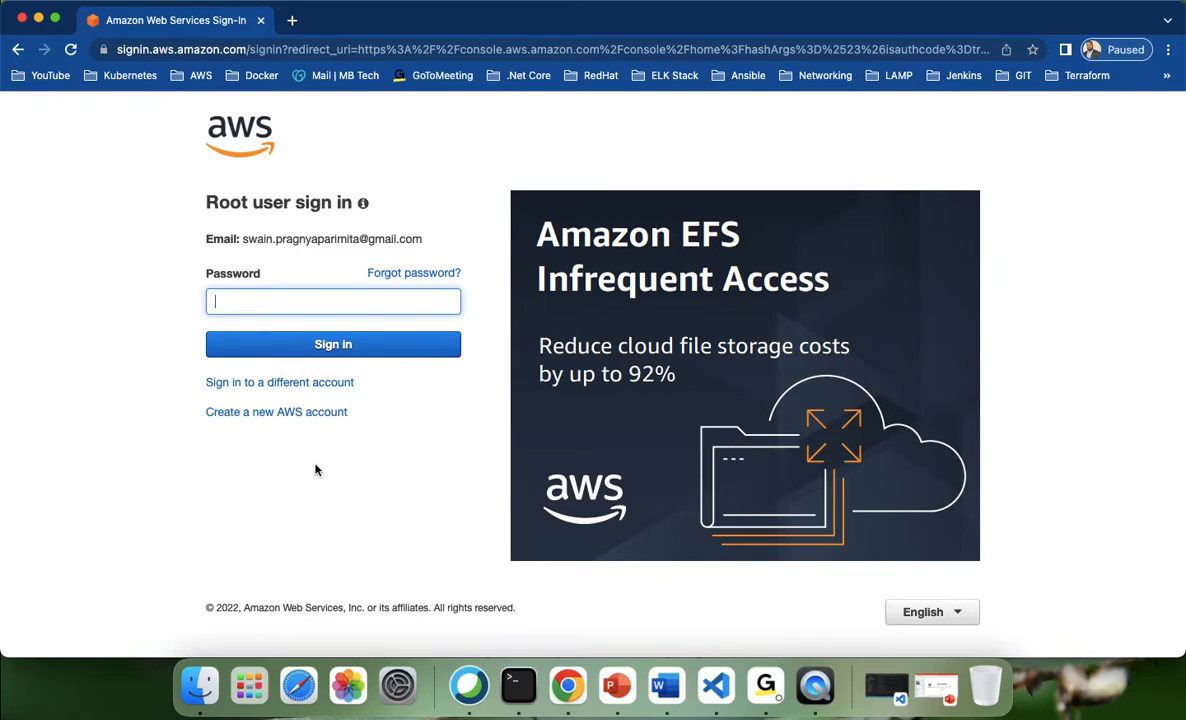
Sign in as the root user with the account password and open EC2 from Console Home
text(•••)
key(BackSpace)
key(BackSpace)
key(BackSpace)
text(••)
key(BackSpace)
key(BackSpace)
text(•••••••••)
key(Return)
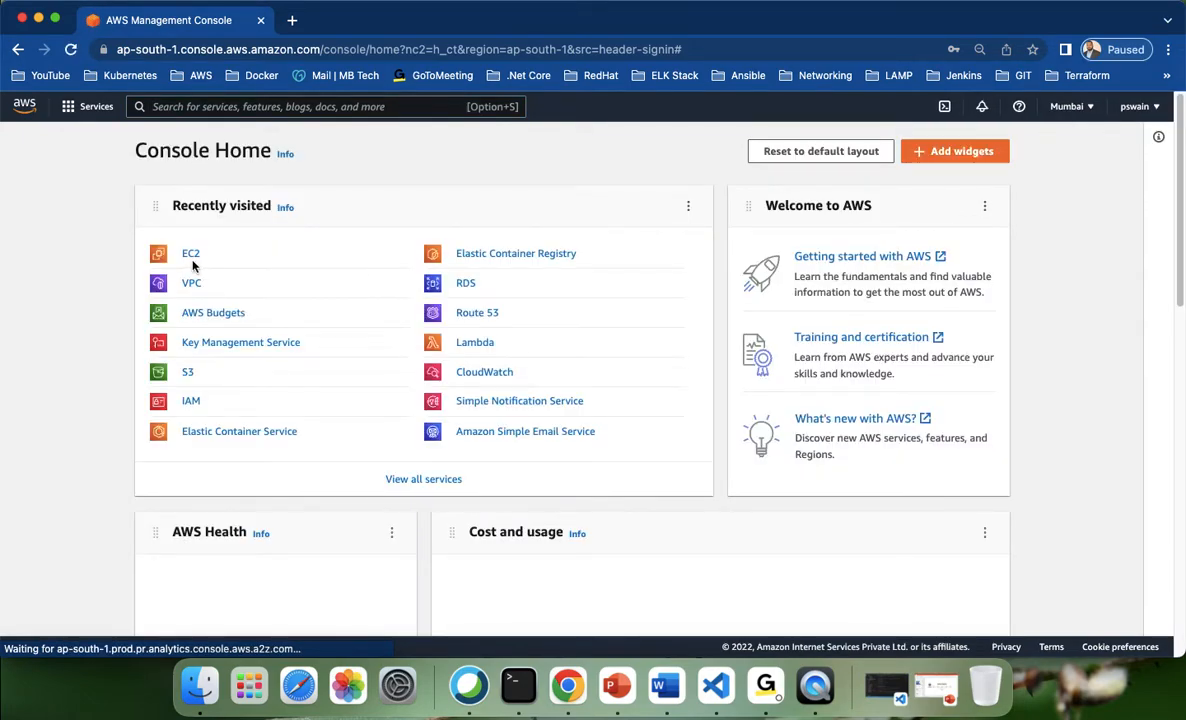
click(190, 255)
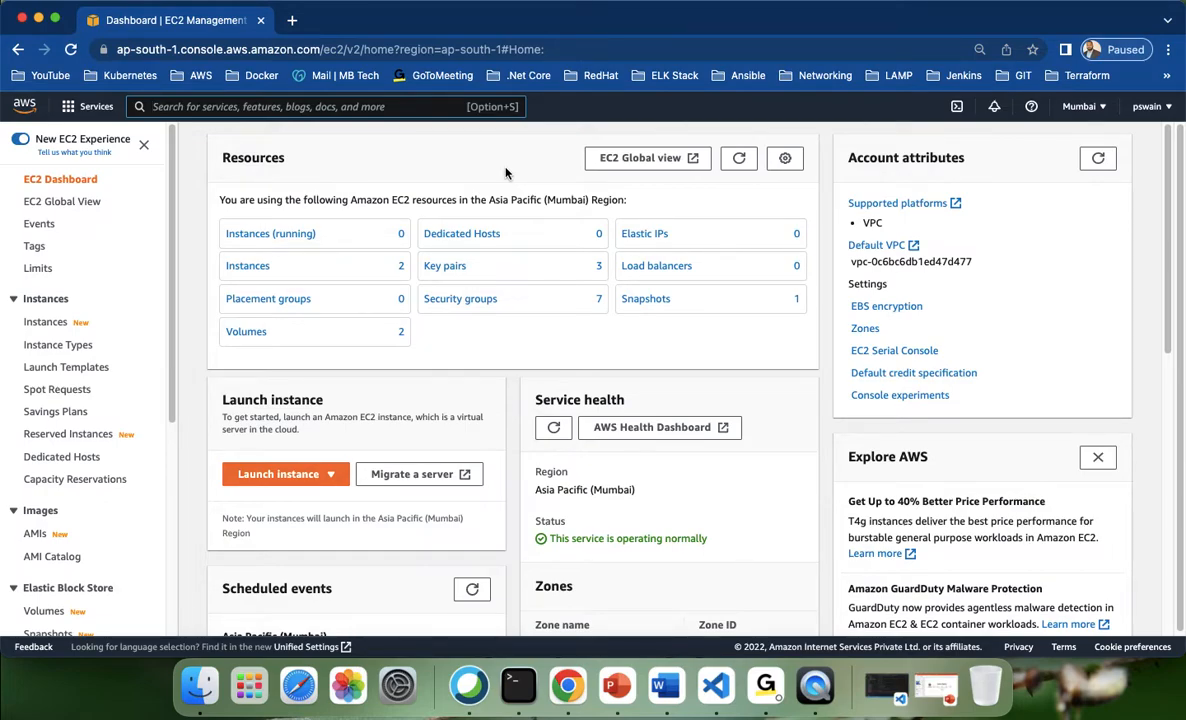
key(alt+s)
Select JenkinsServer-B5 in the Instances list and start it via Instance state
click(247, 266)
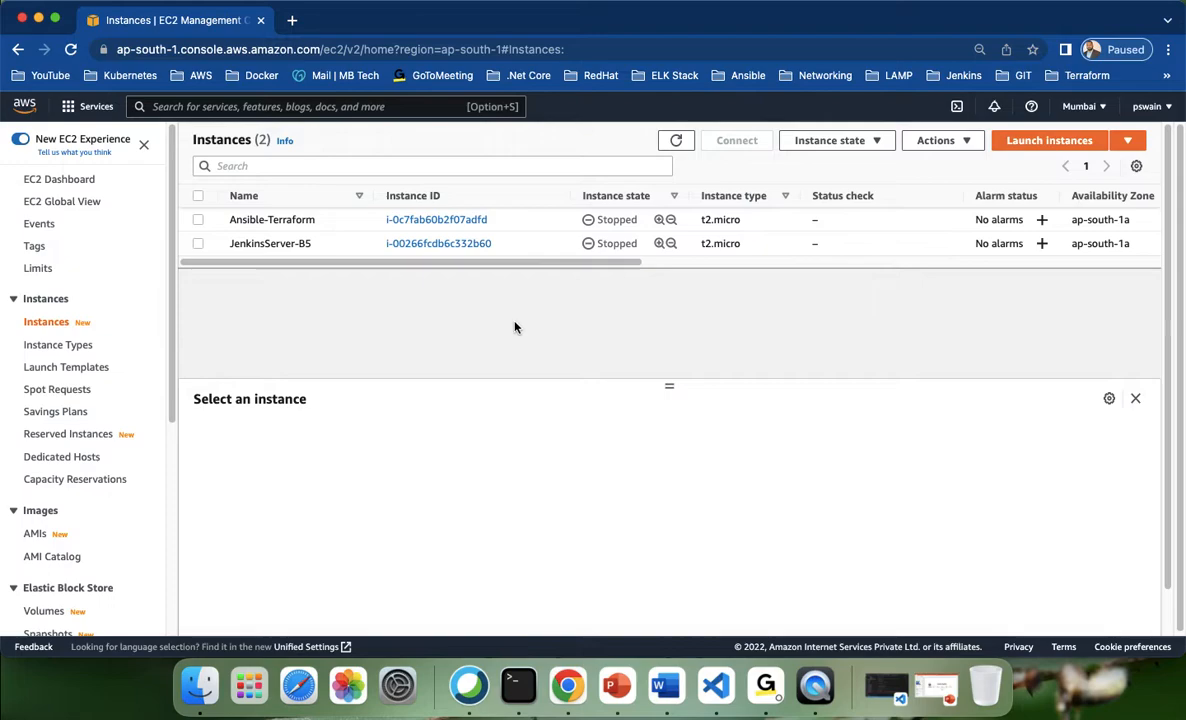
click(198, 246)
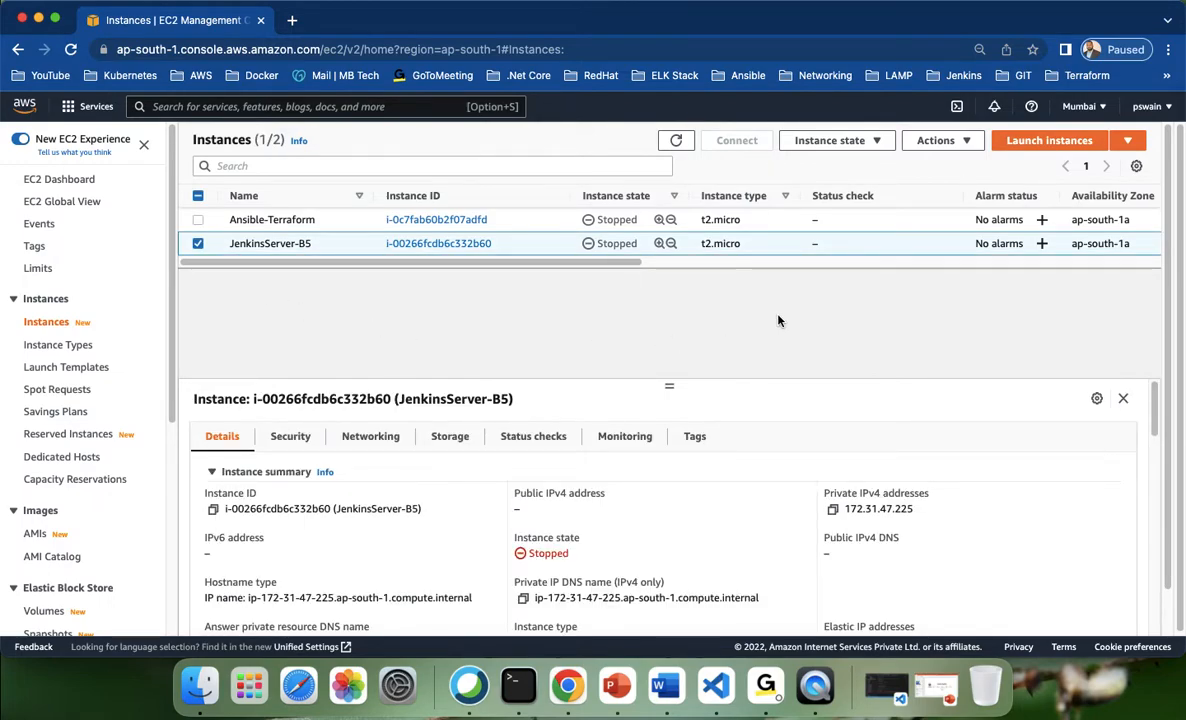
click(874, 143)
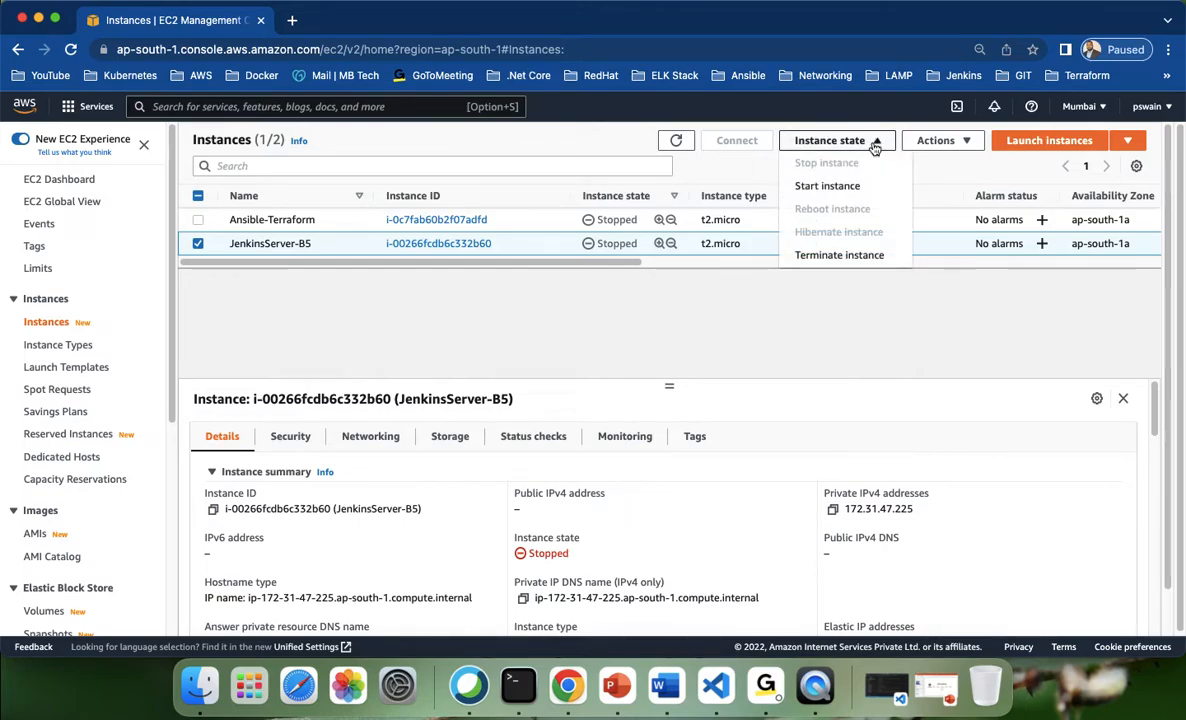
click(828, 187)
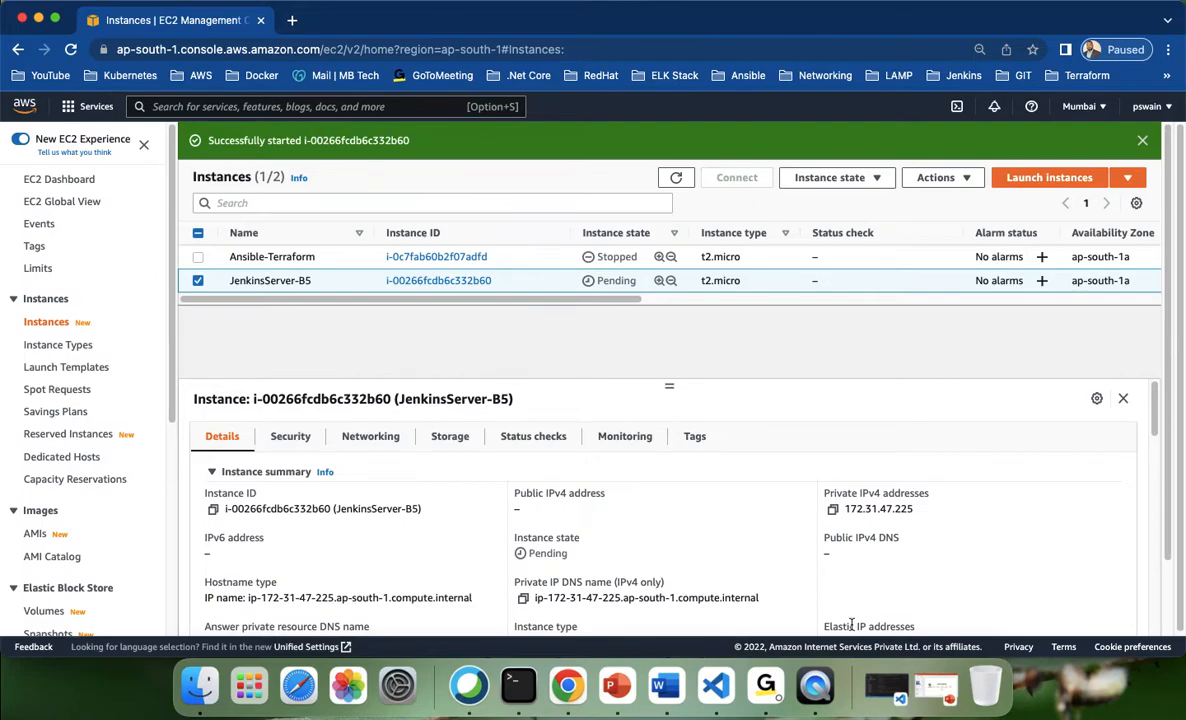
Share the entire screen in GoTo Meeting, then refresh the EC2 Instances list
click(765, 683)
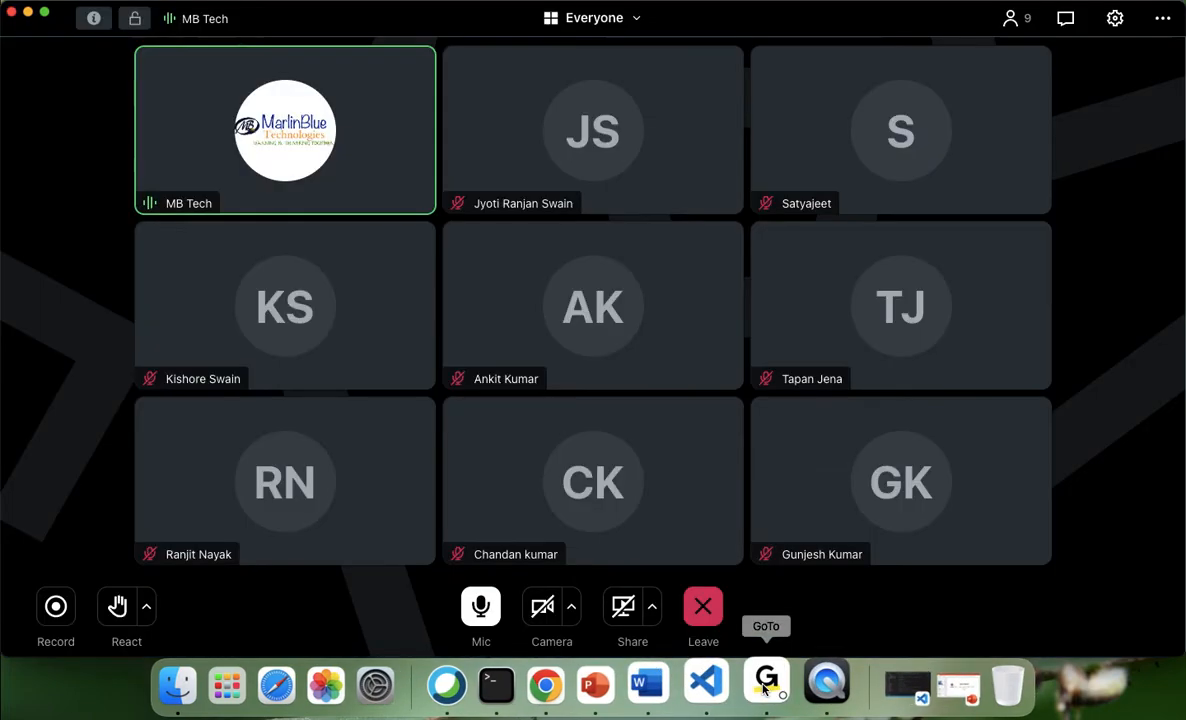
click(623, 606)
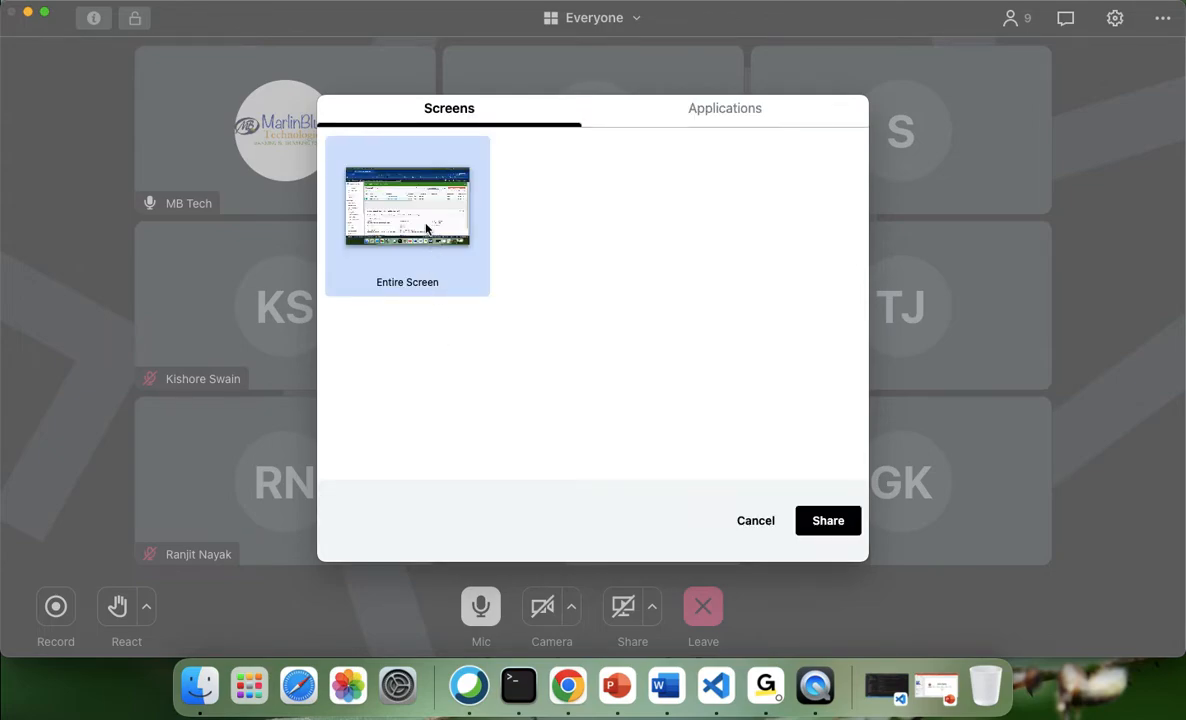
click(826, 521)
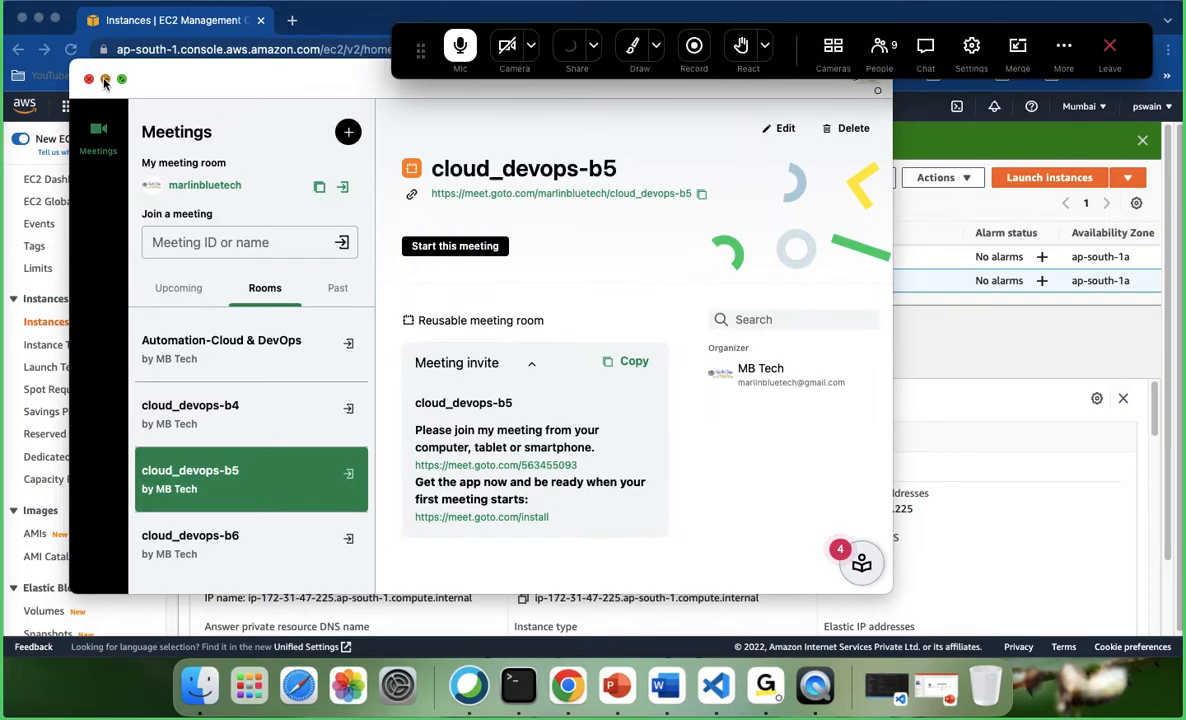
click(105, 79)
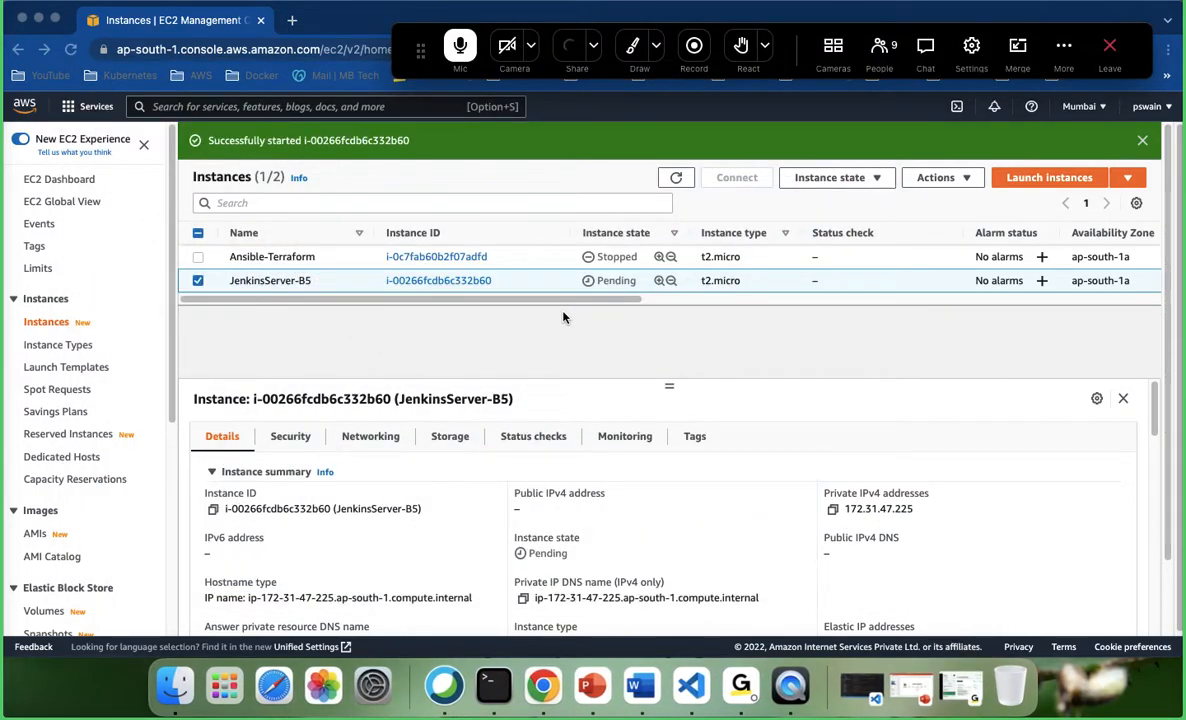
click(675, 180)
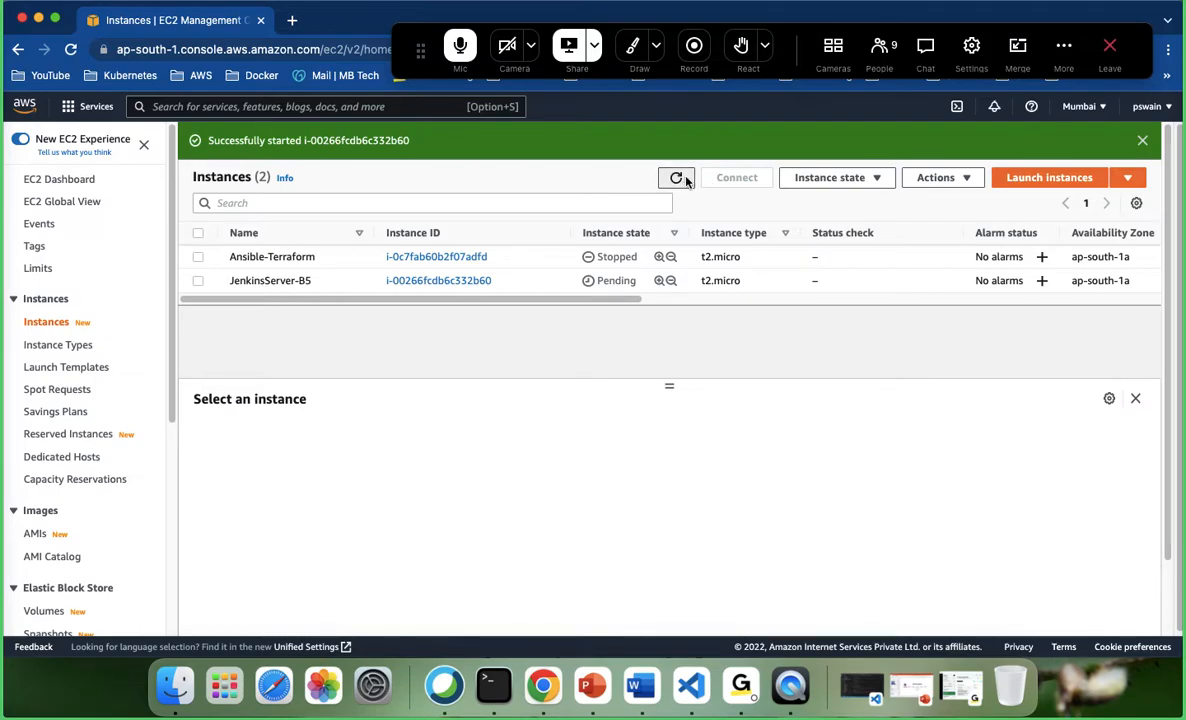
Refresh the Instances list until JenkinsServer-B5 changes from Pending to Running
click(680, 179)
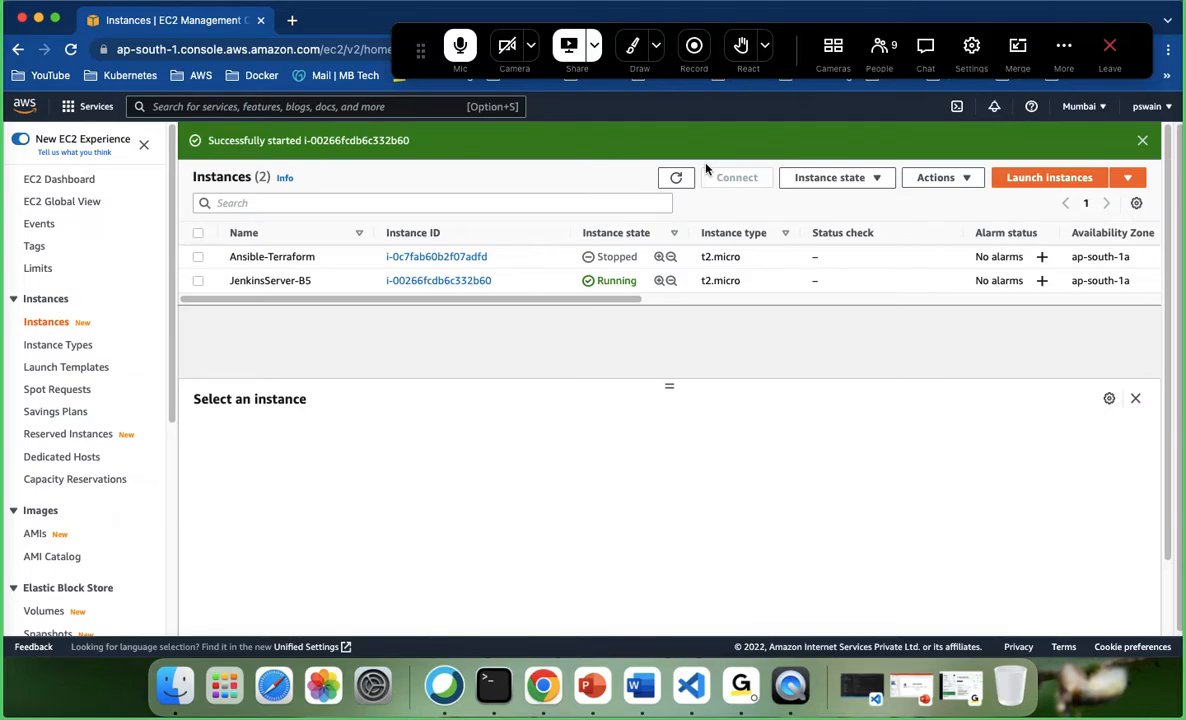
drag(421, 55, 648, 35)
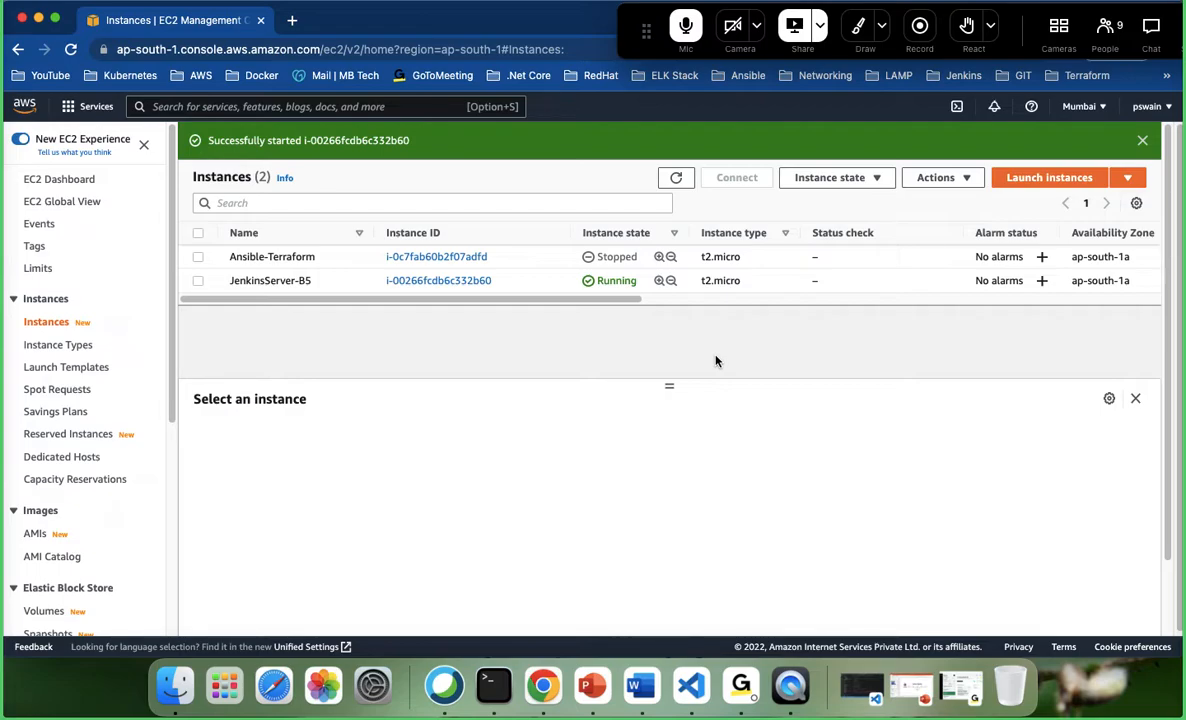
click(676, 180)
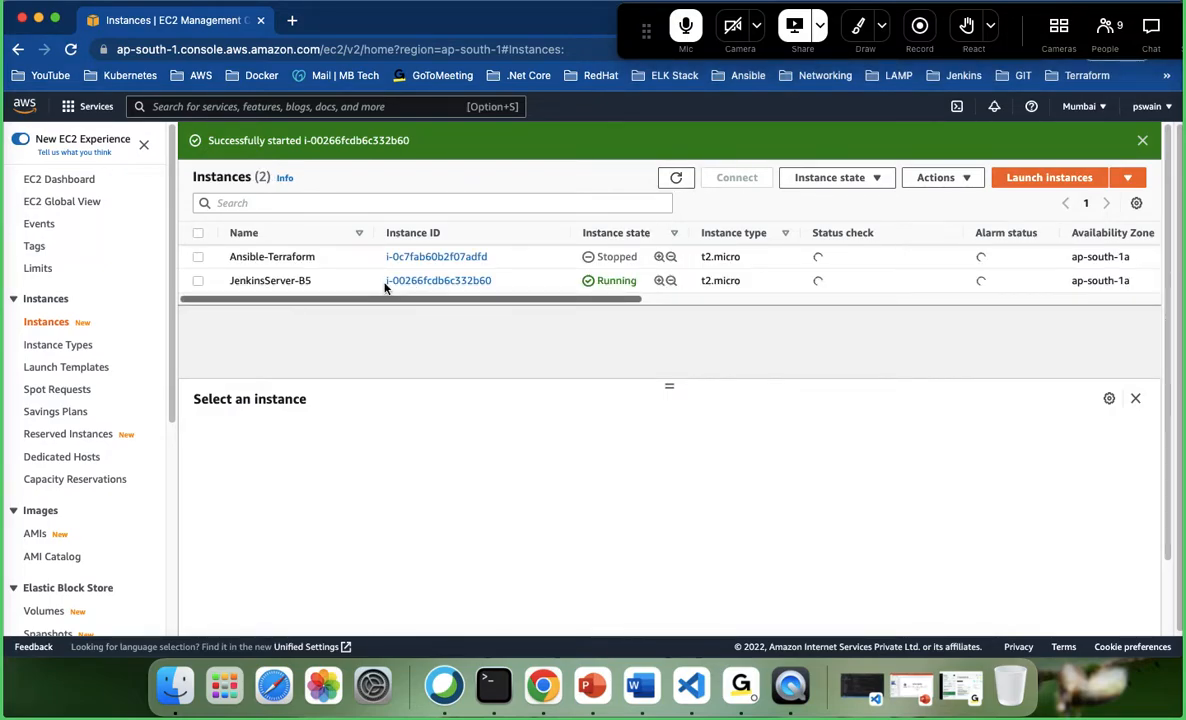
Copy JenkinsServer-B5's public IPv4 and load 3.109.32.245:8080 in a new Chrome tab
click(198, 281)
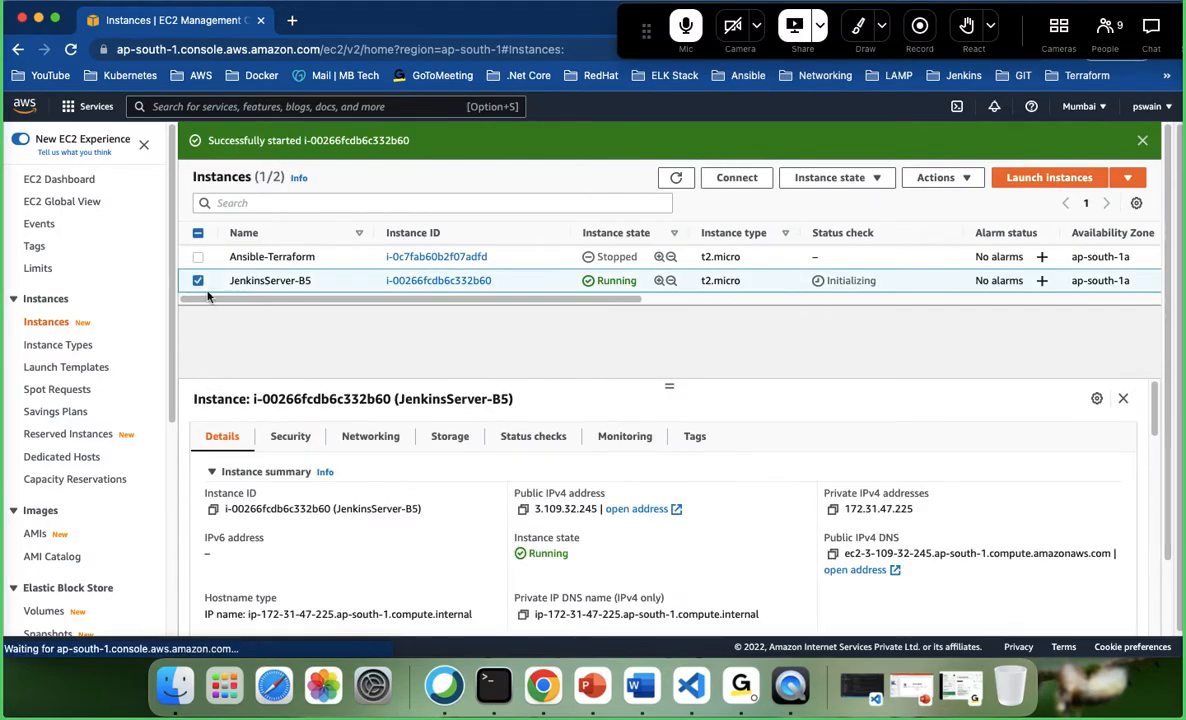
click(523, 509)
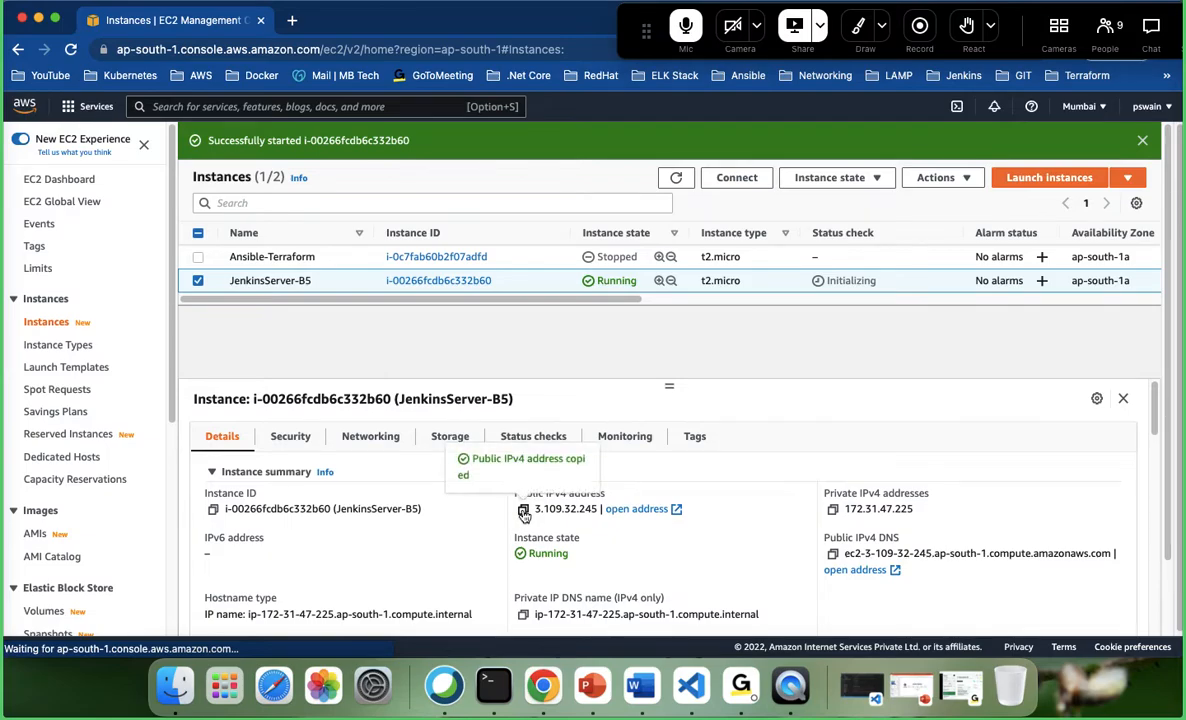
click(292, 21)
key(super+v)
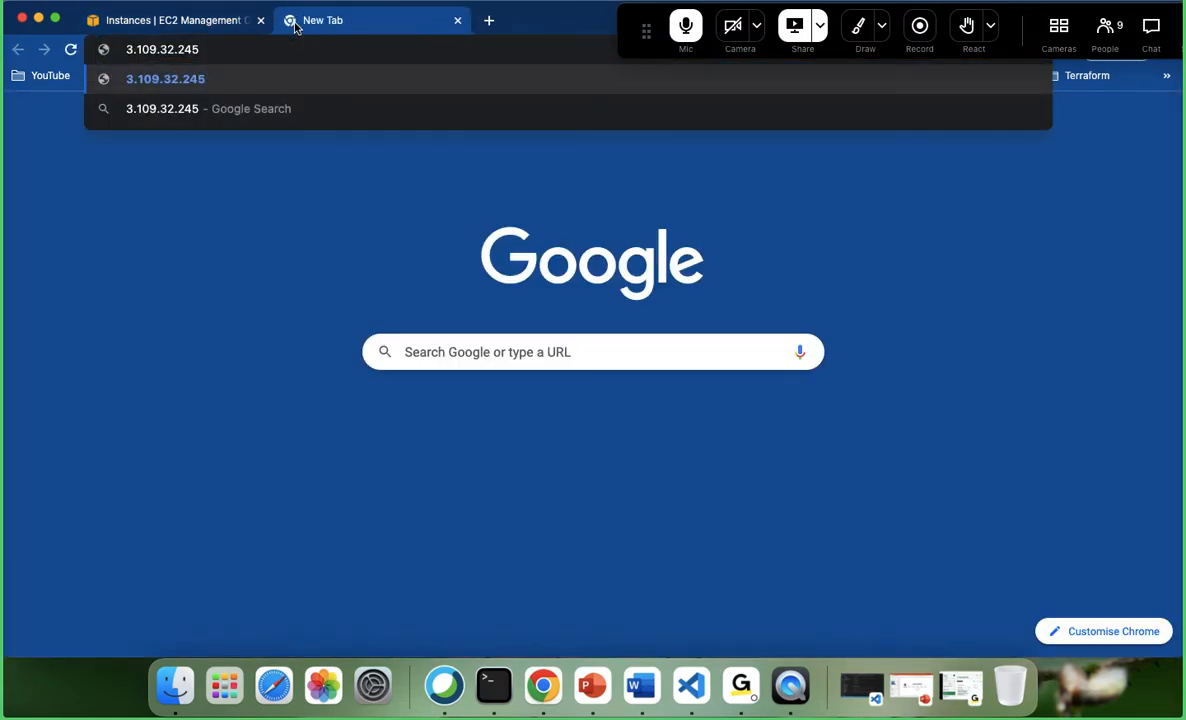
text(:)
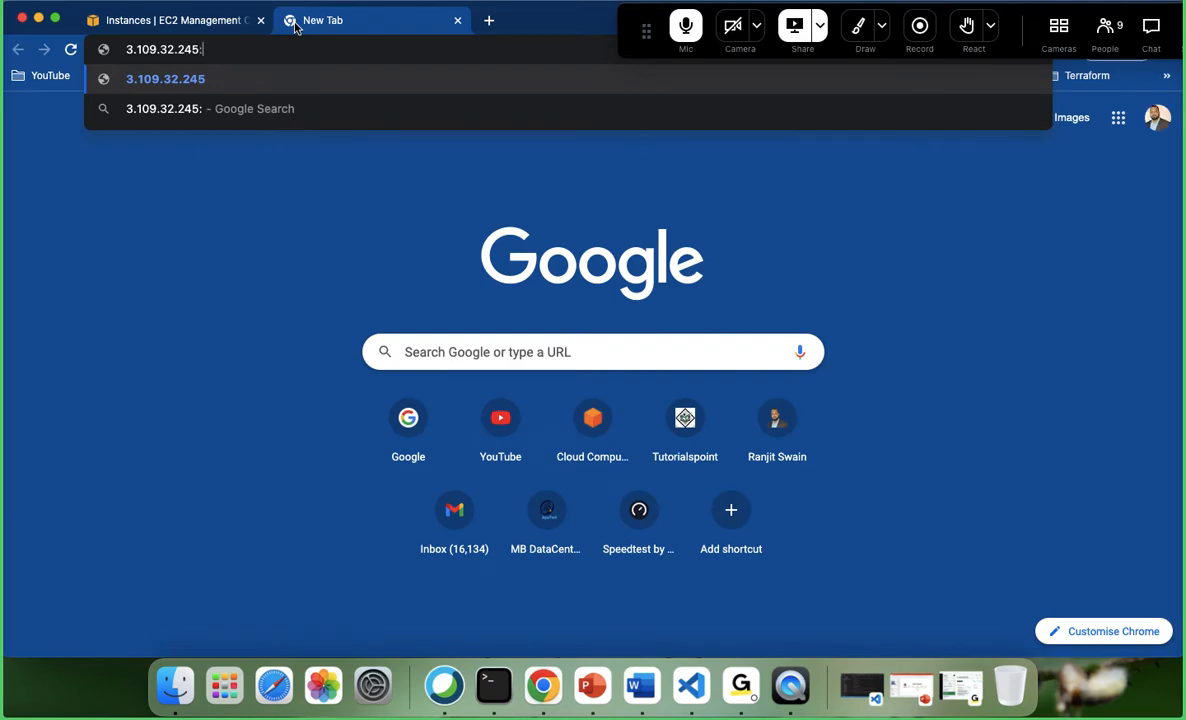
text(8080)
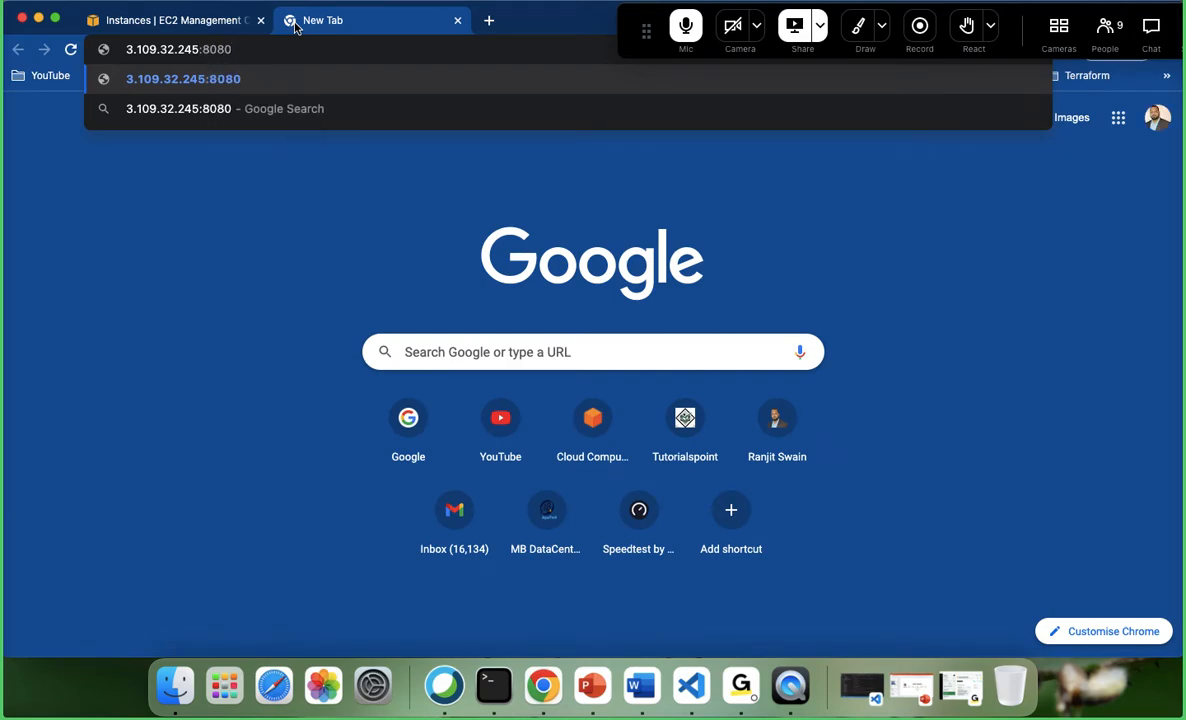
key(Return)
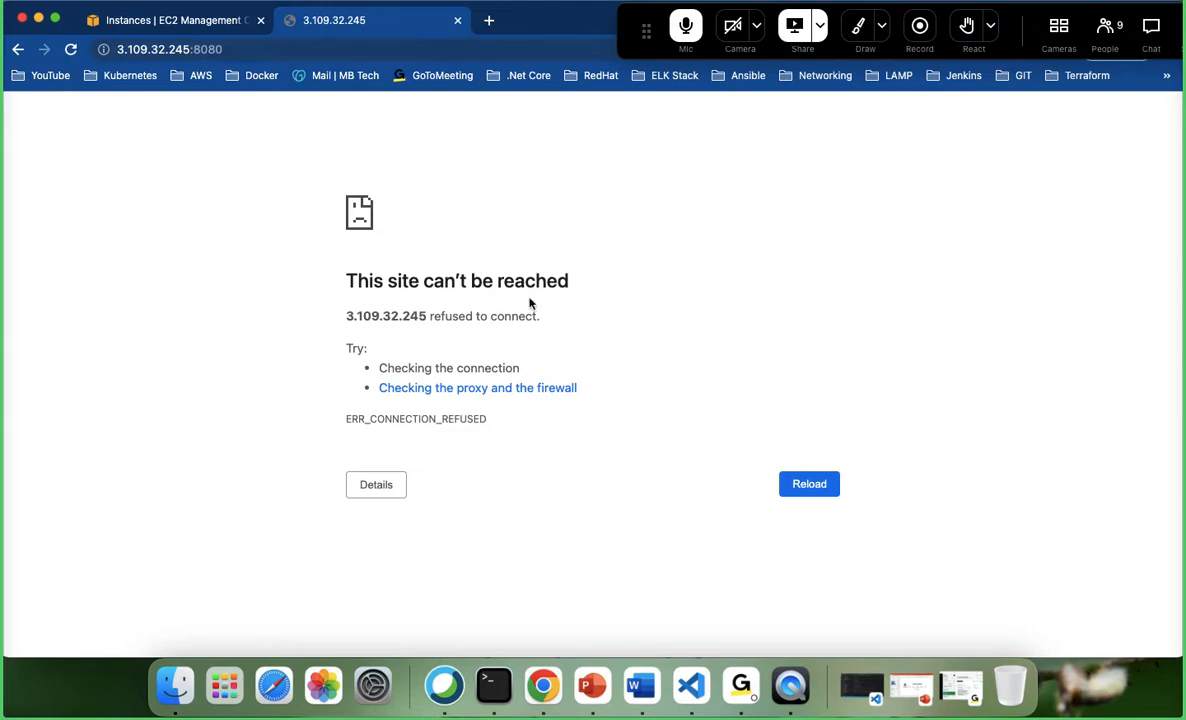
click(490, 683)
text(clear)
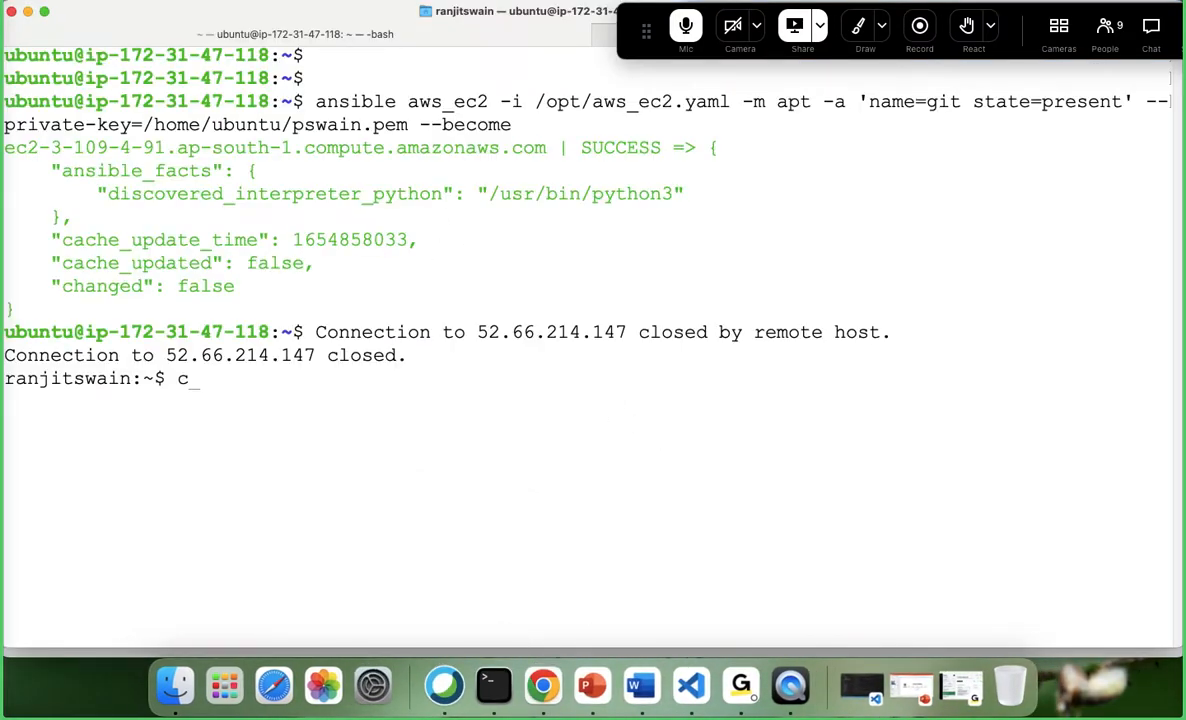
key(Return)
key(Return)
key(Return)
text(s)
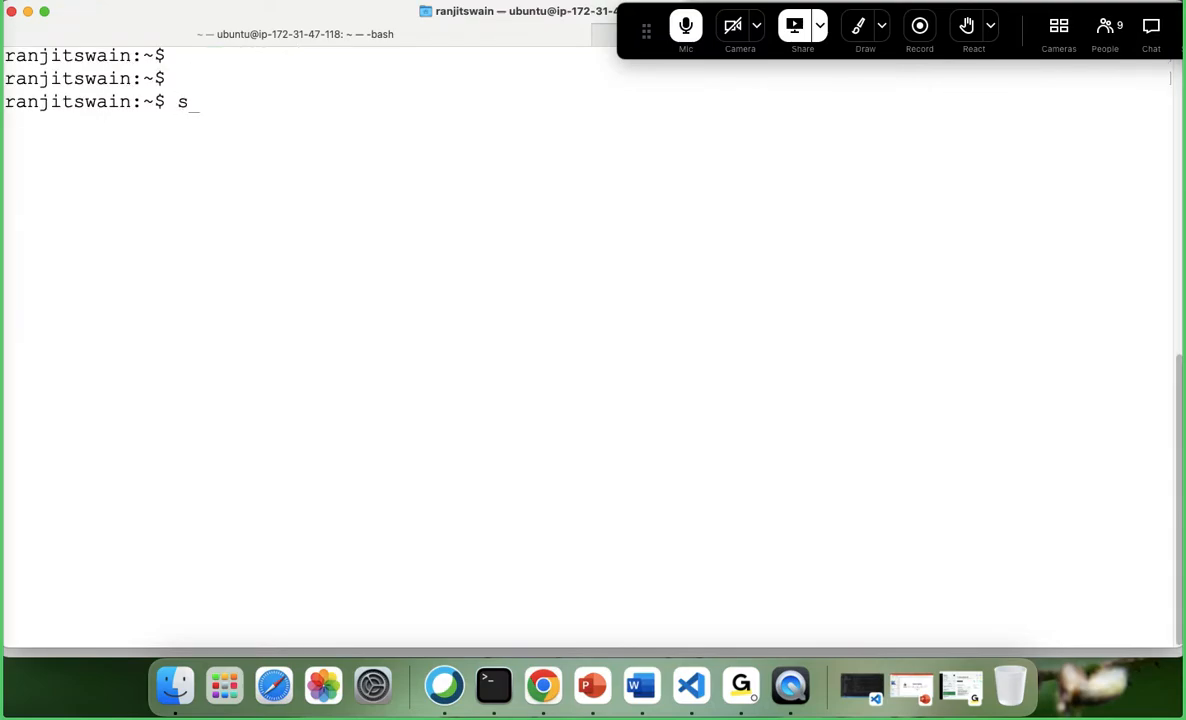
text(sh -i ~/Dow)
key(Tab)
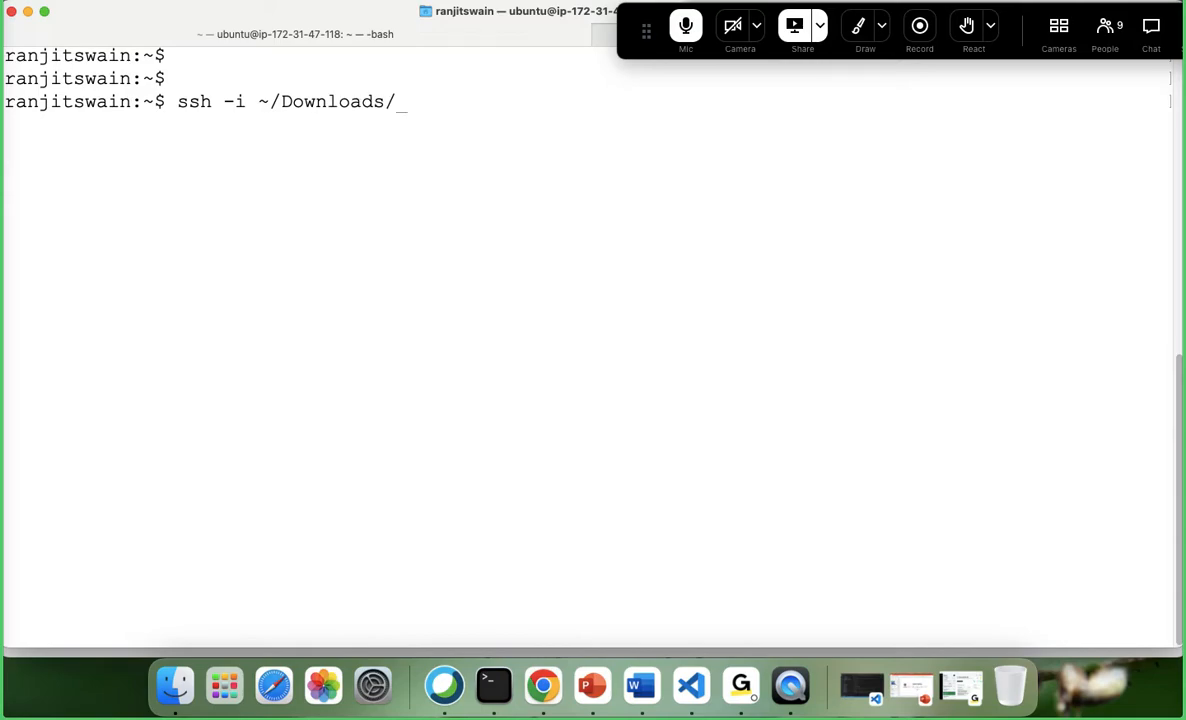
text(ps)
key(Tab)
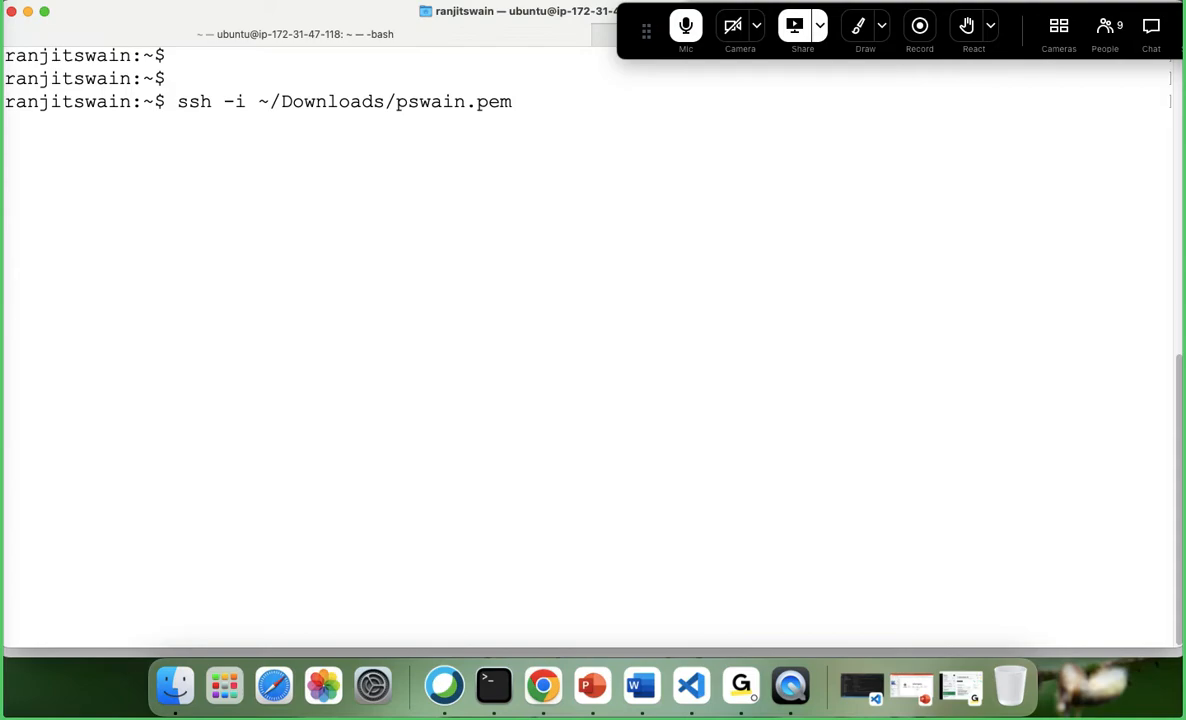
text(u)
key(BackSpace)
text(centos@)
key(super+v)
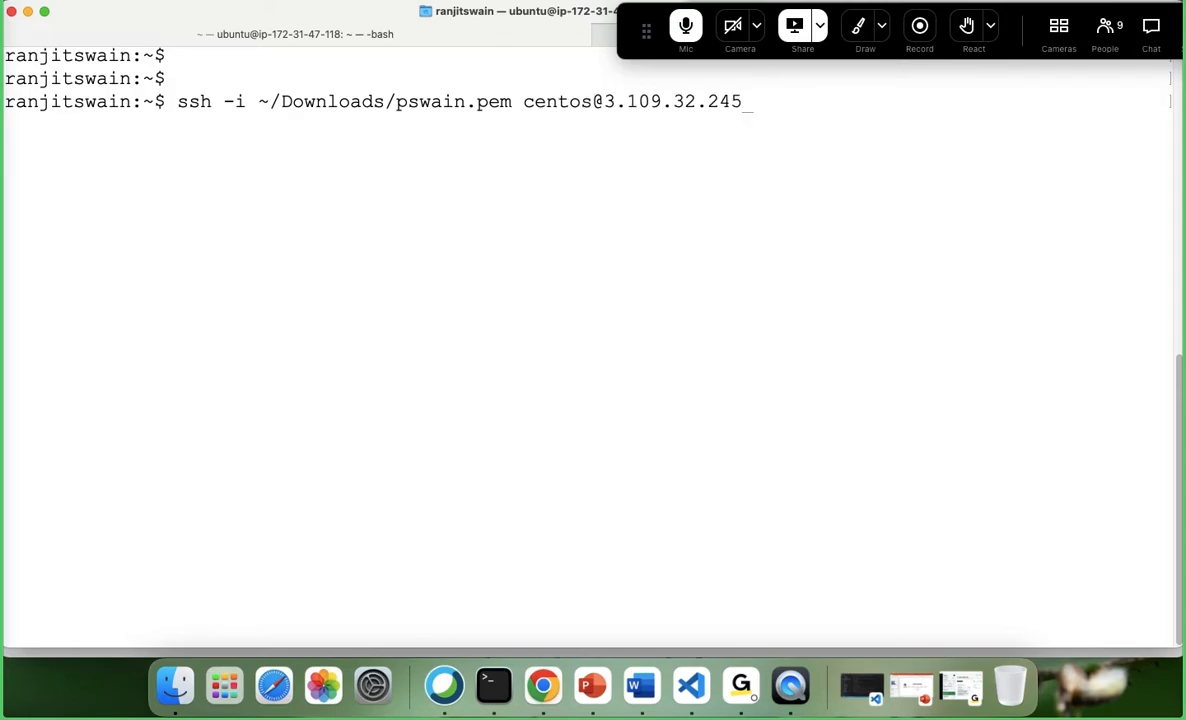
key(Return)
Accept the host key with 'yes' to reach the server prompt, then enter cd /etc/profile.d
text(yes)
key(Return)
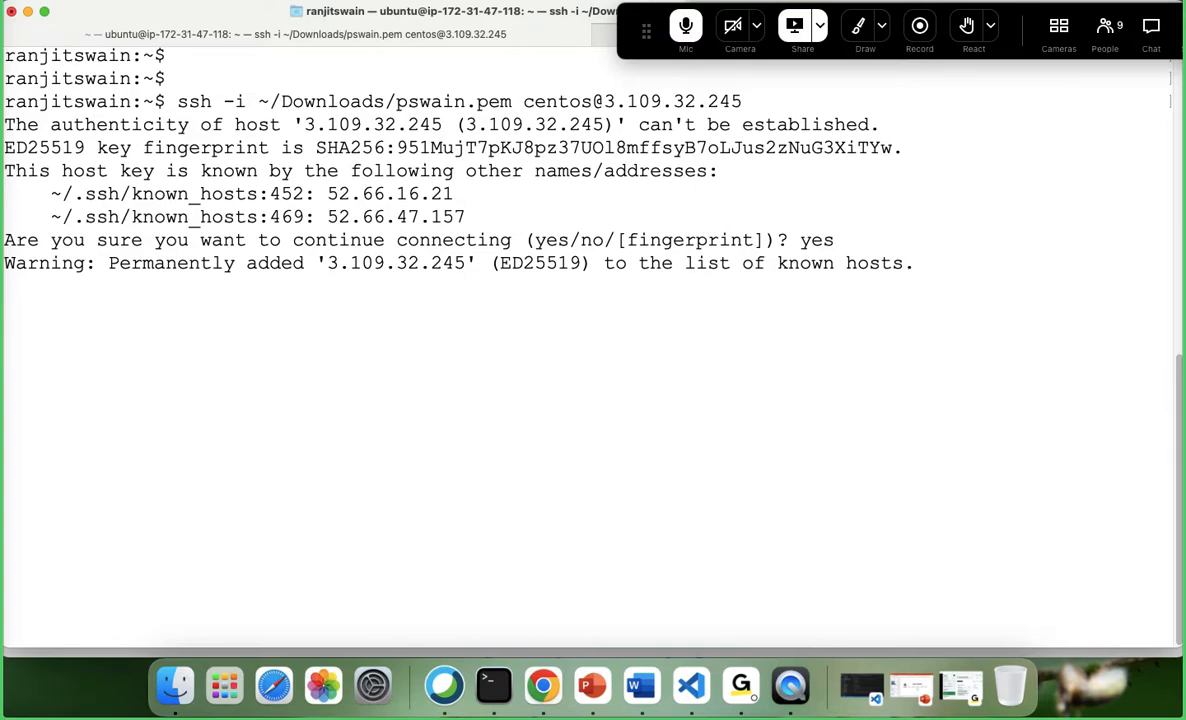
key(Return)
key(Return)
key(Return)
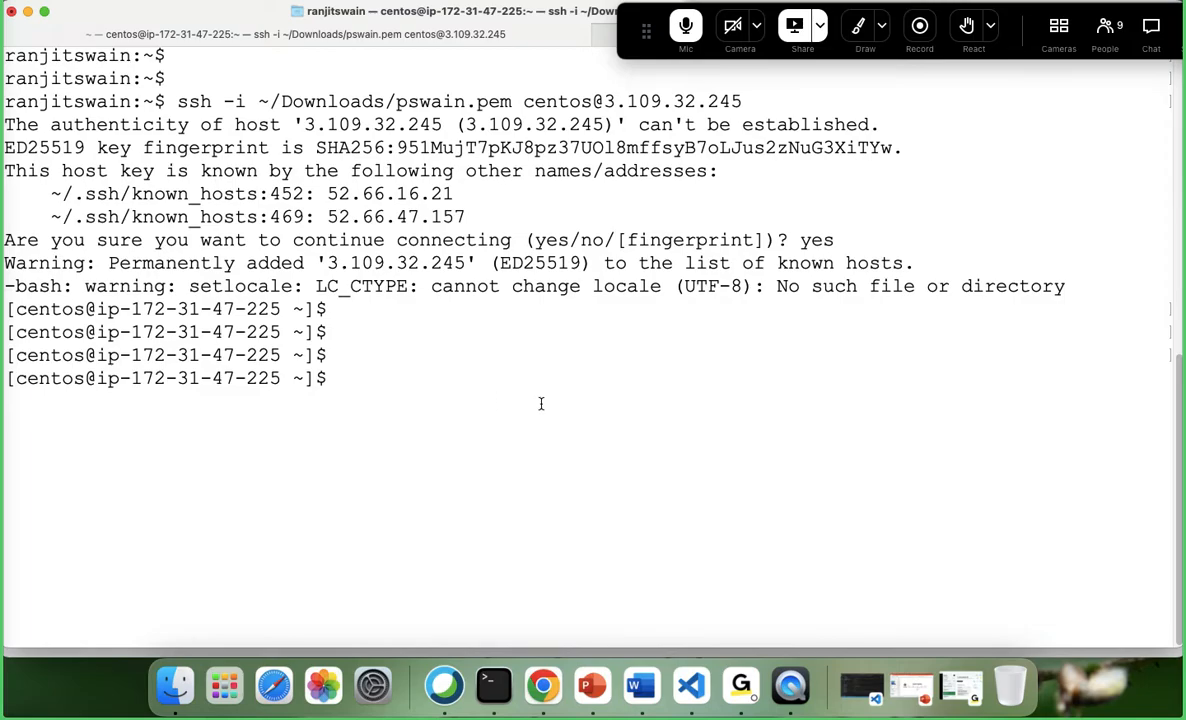
text(cd /etc/pr)
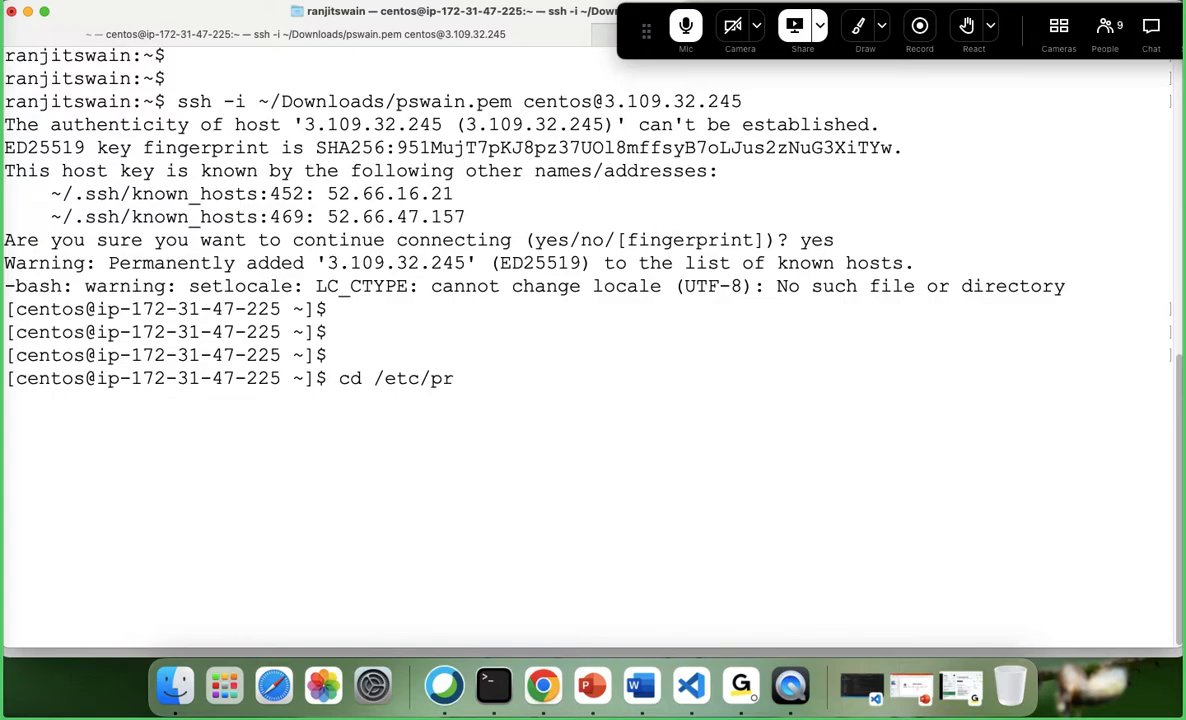
text(ofile.d)
Go to /etc/profile.d, list files with ls -lrt, and open mavenenv.sh with sudo vi
key(Return)
text(ls -lr)
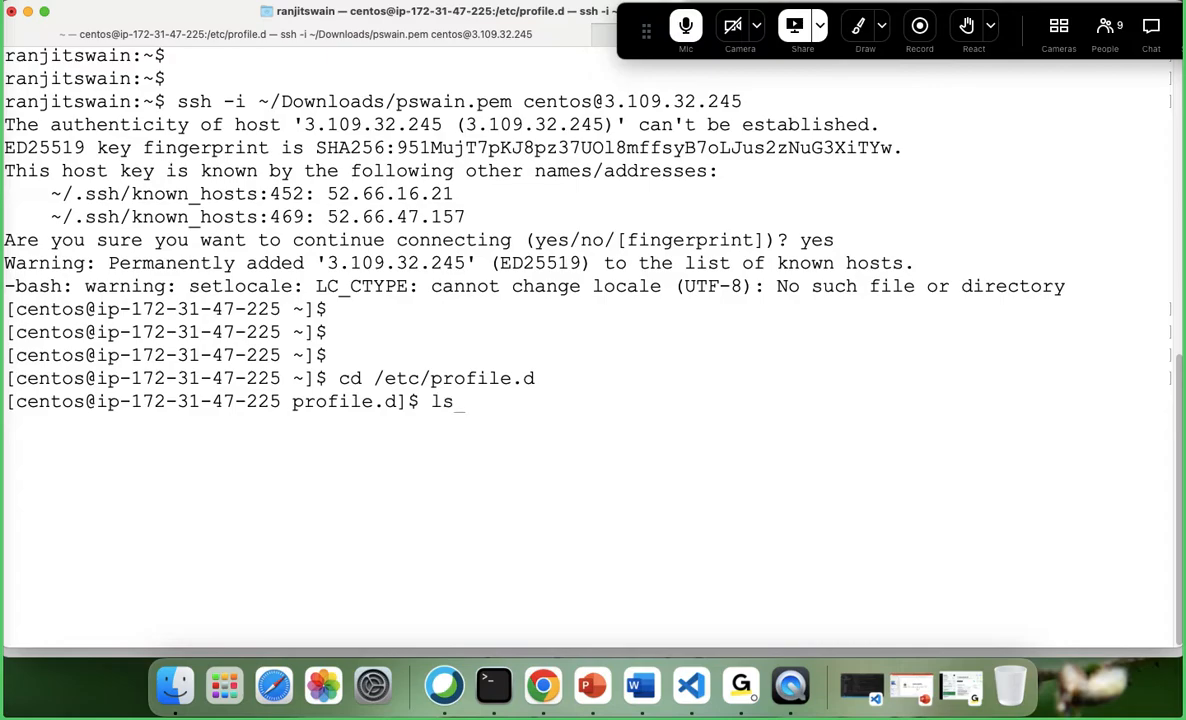
text(t)
key(Return)
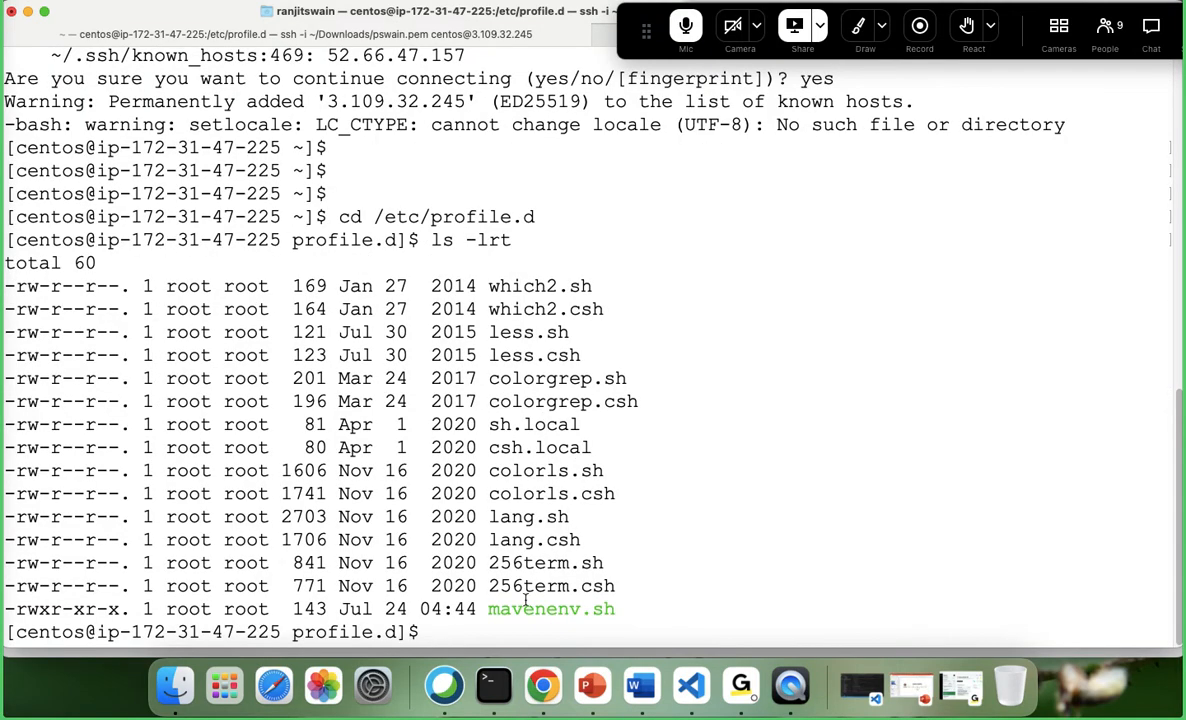
drag(489, 610, 616, 612)
key(super+c)
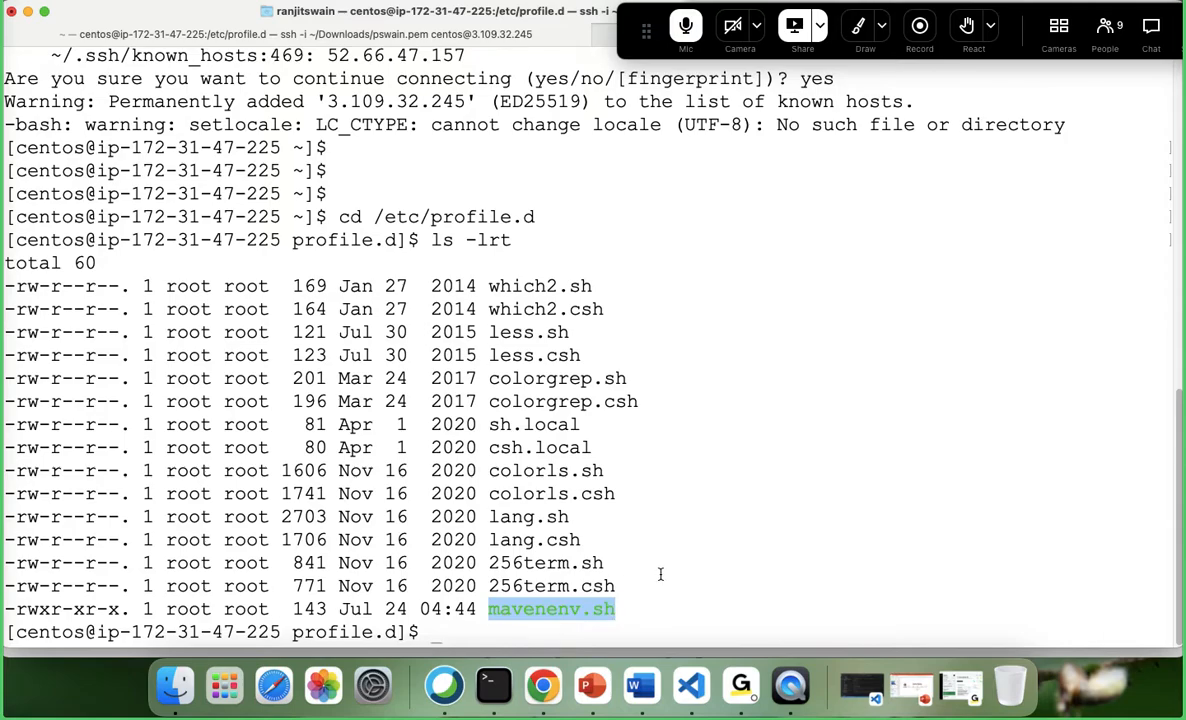
text(sudo vi)
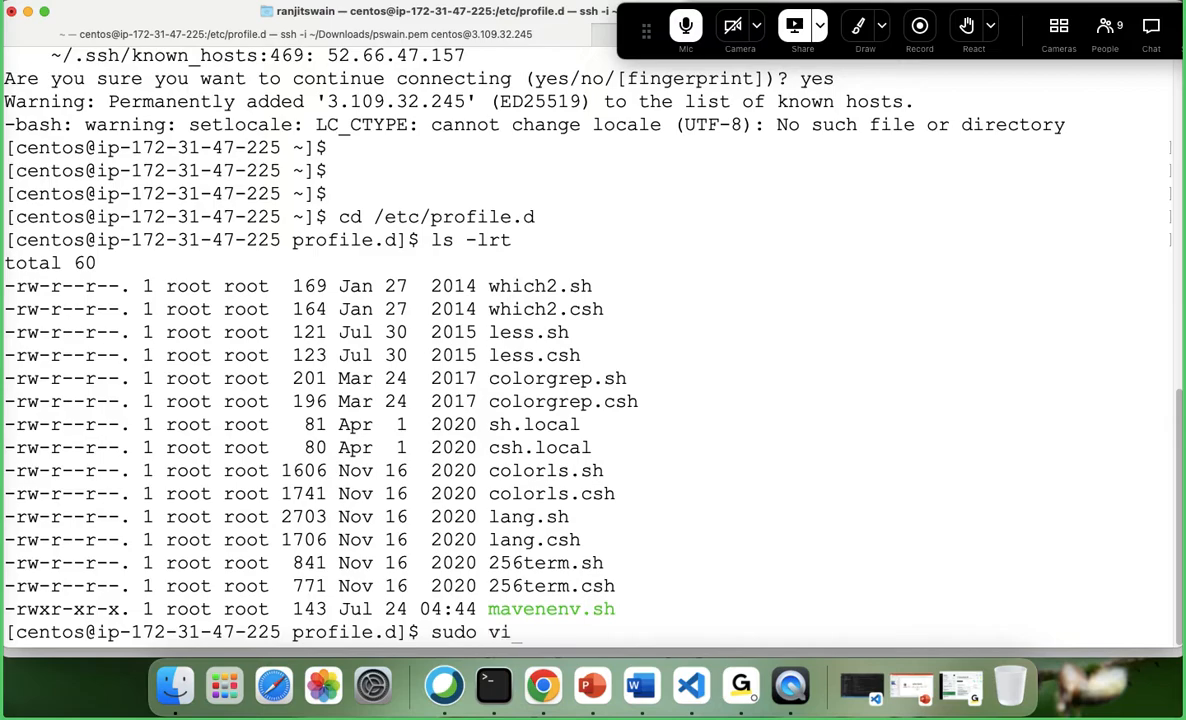
key(super+v)
key(Return)
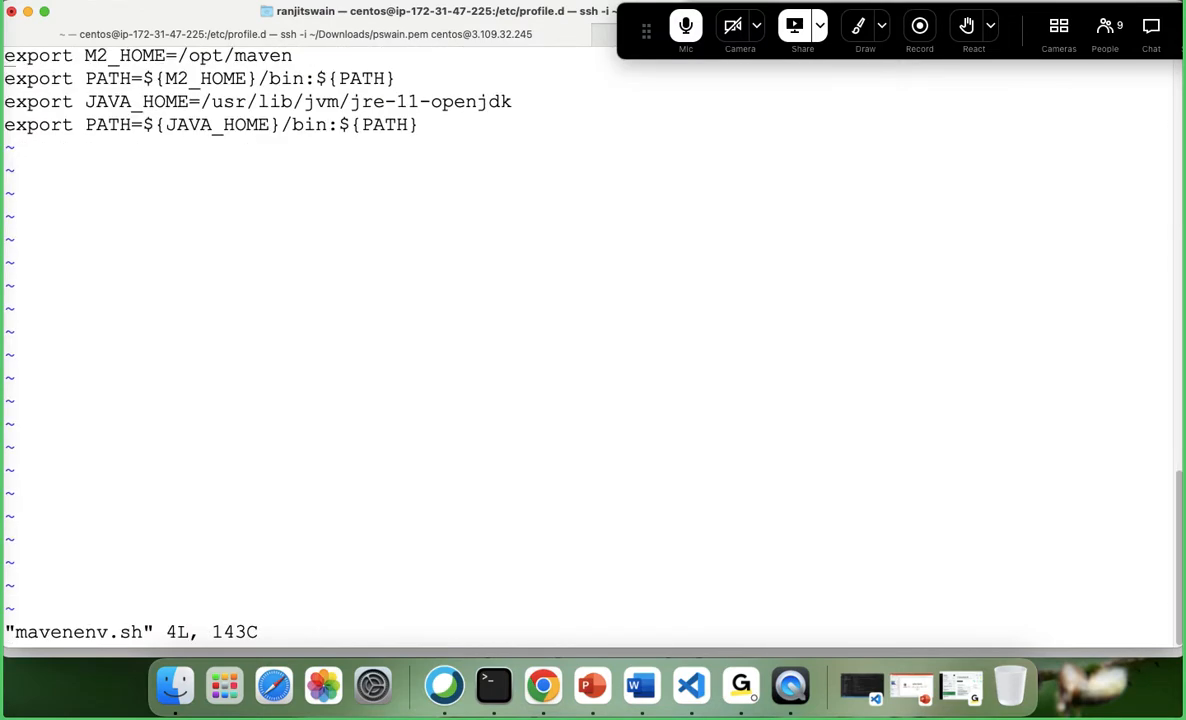
Append 'systemctl start jenkins' below the export lines and save with :wq
key(shift+o)
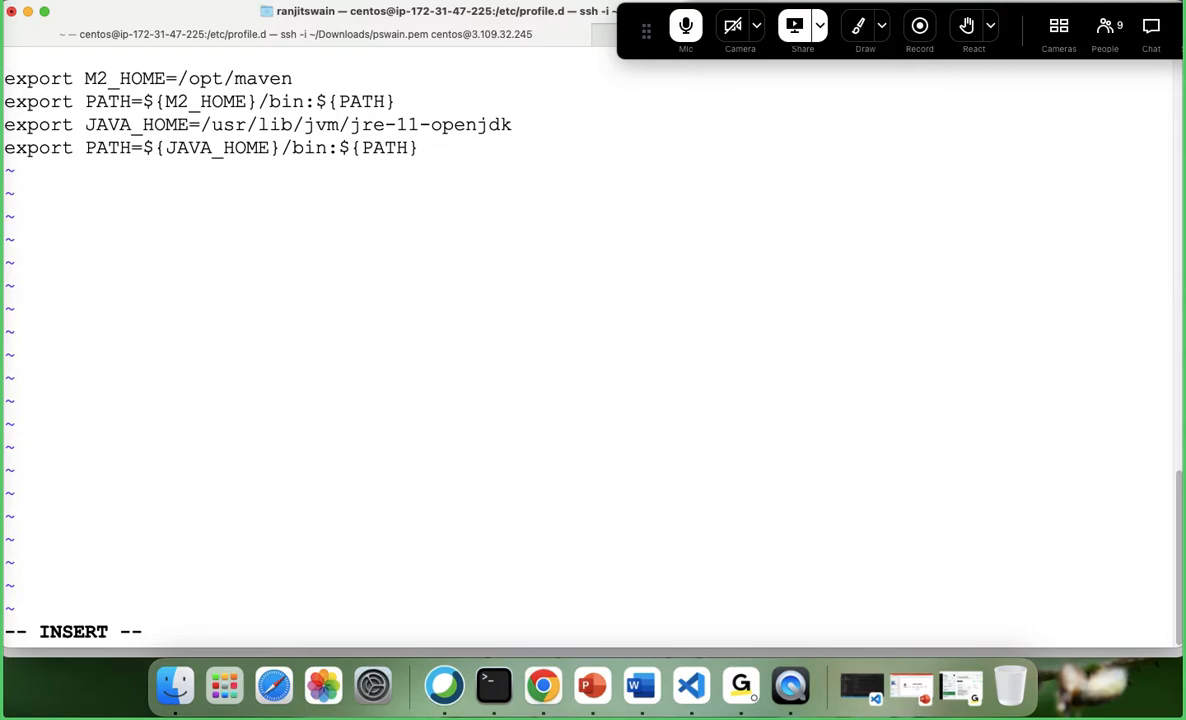
key(Escape)
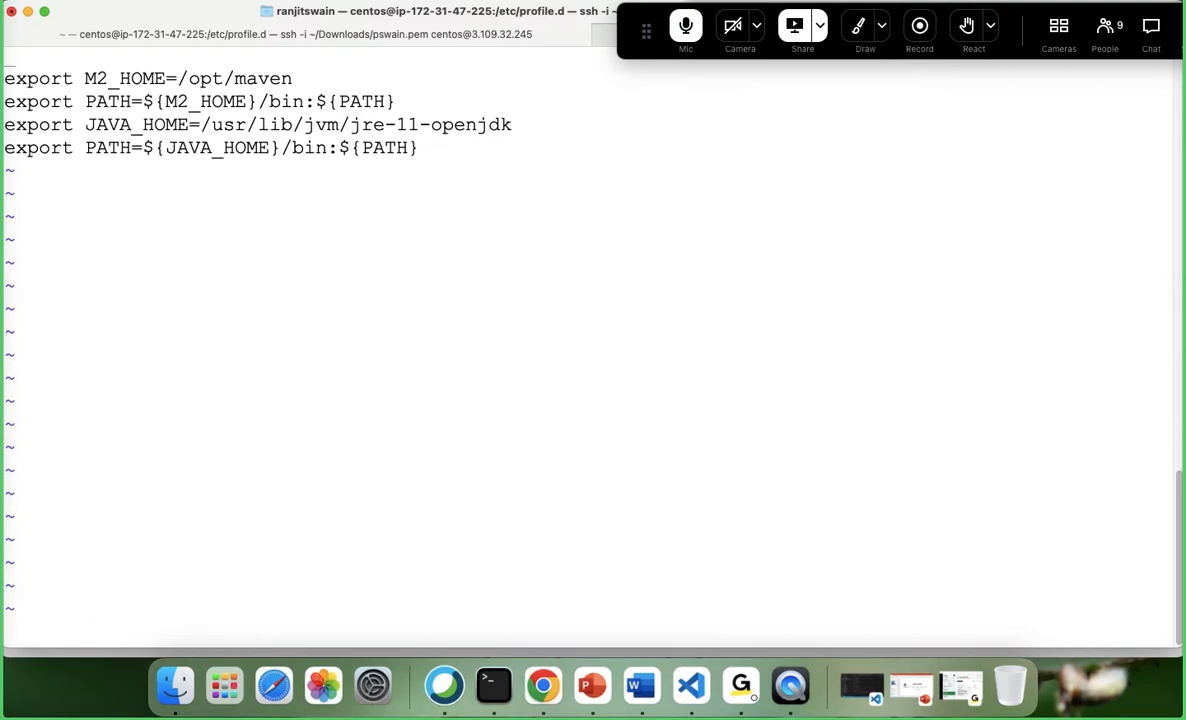
key(d)
key(d)
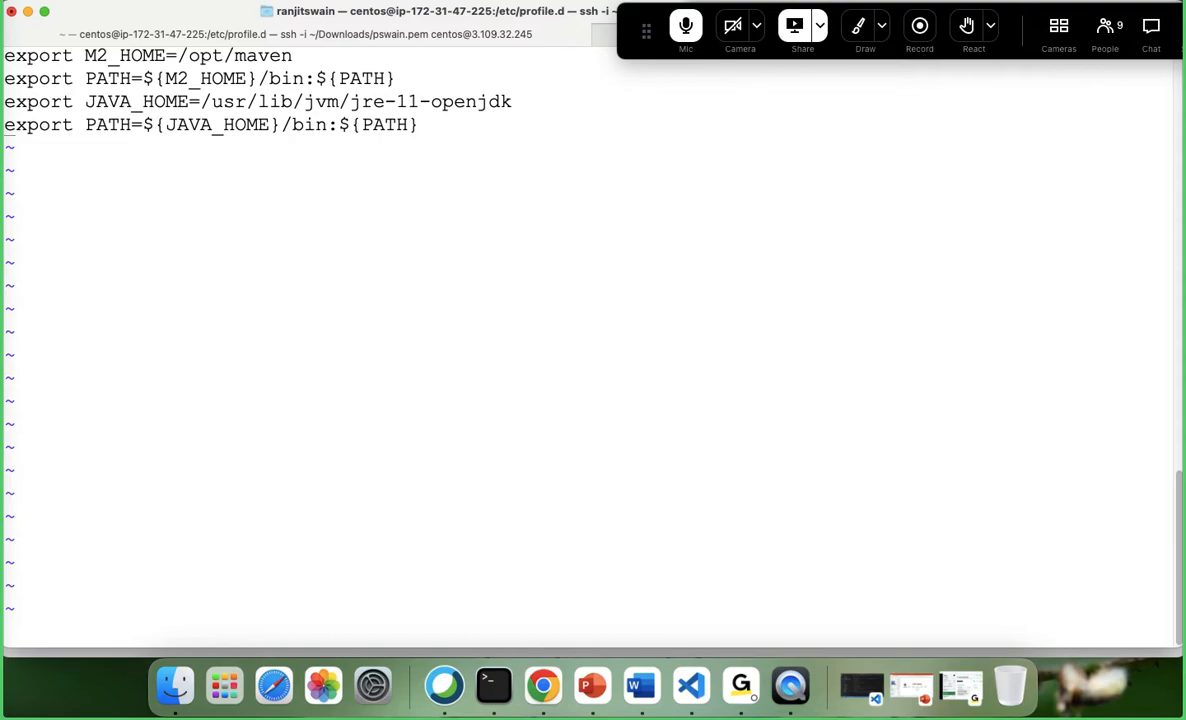
key(o)
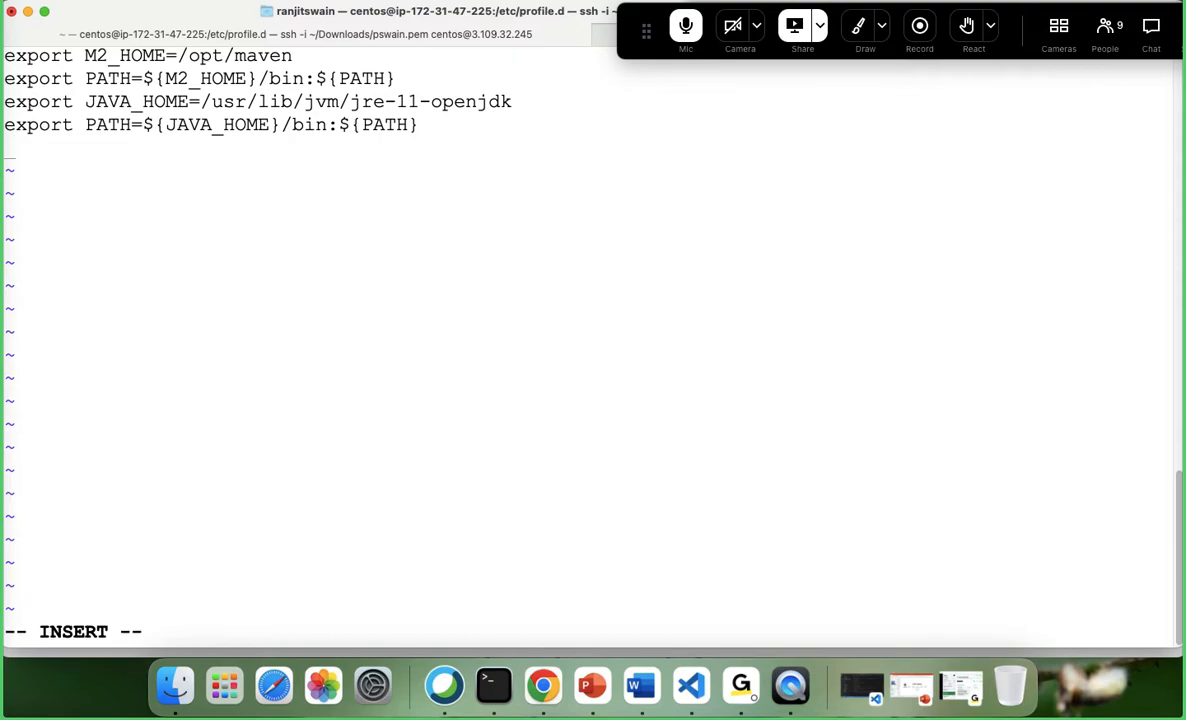
text(systemctl sta)
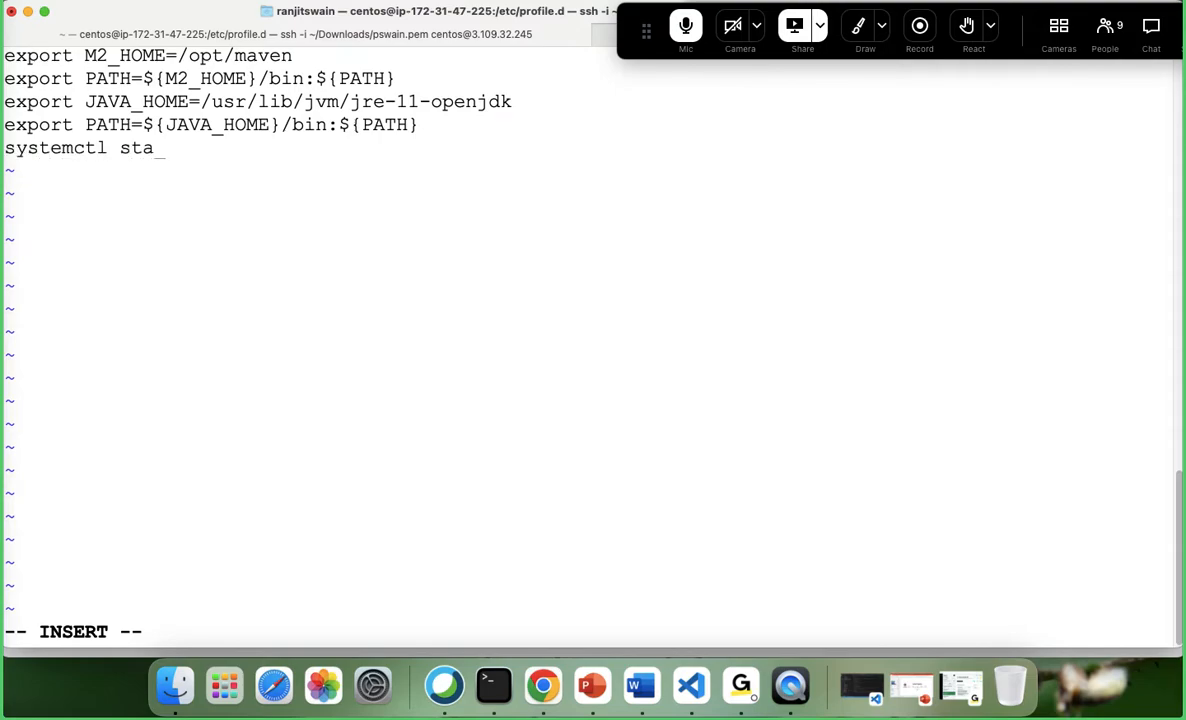
text(rt jenkins)
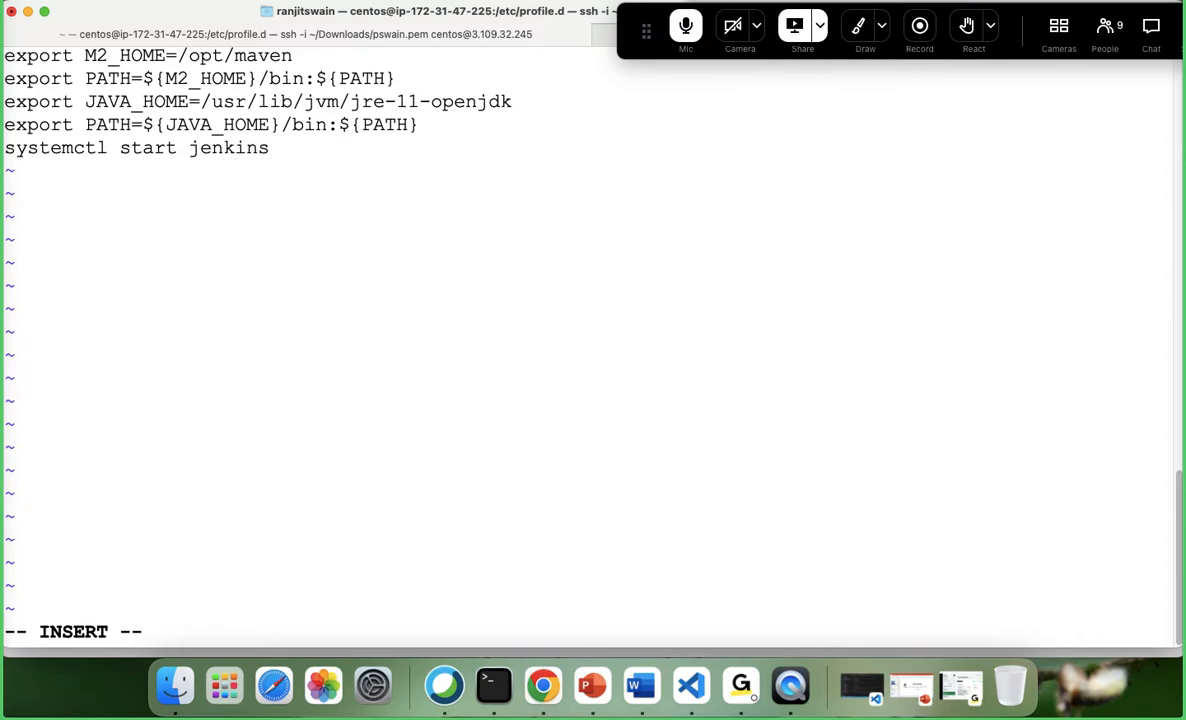
key(Escape)
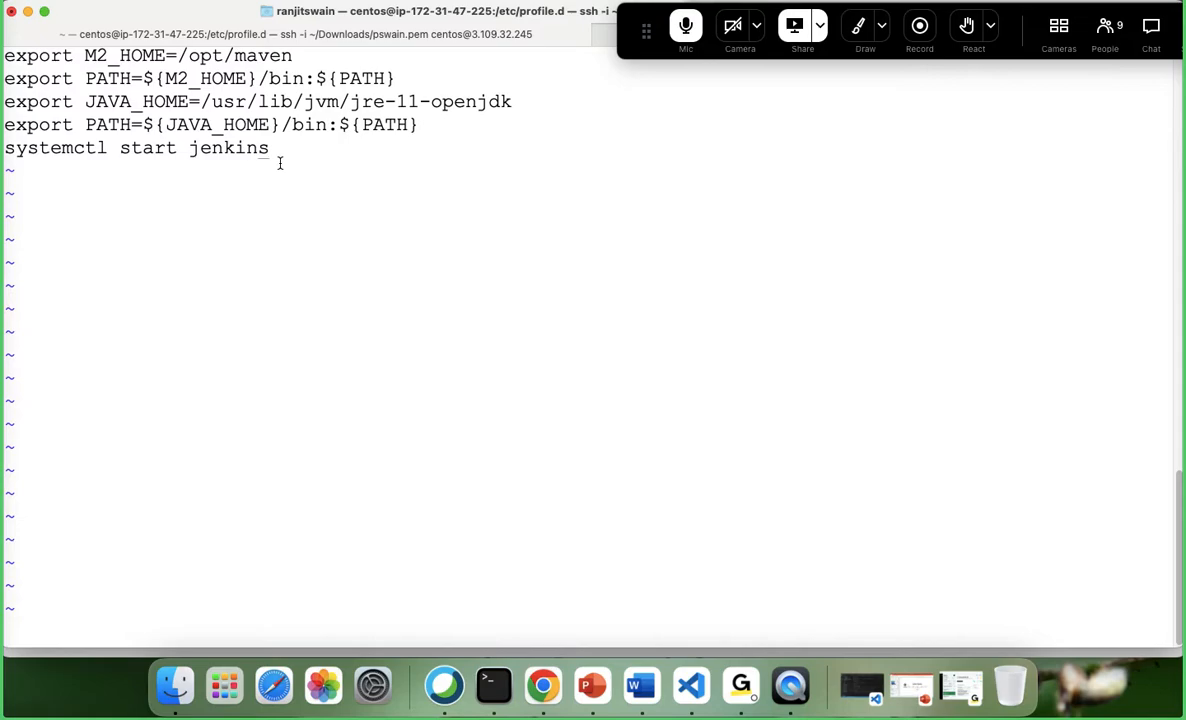
drag(272, 148, 2, 148)
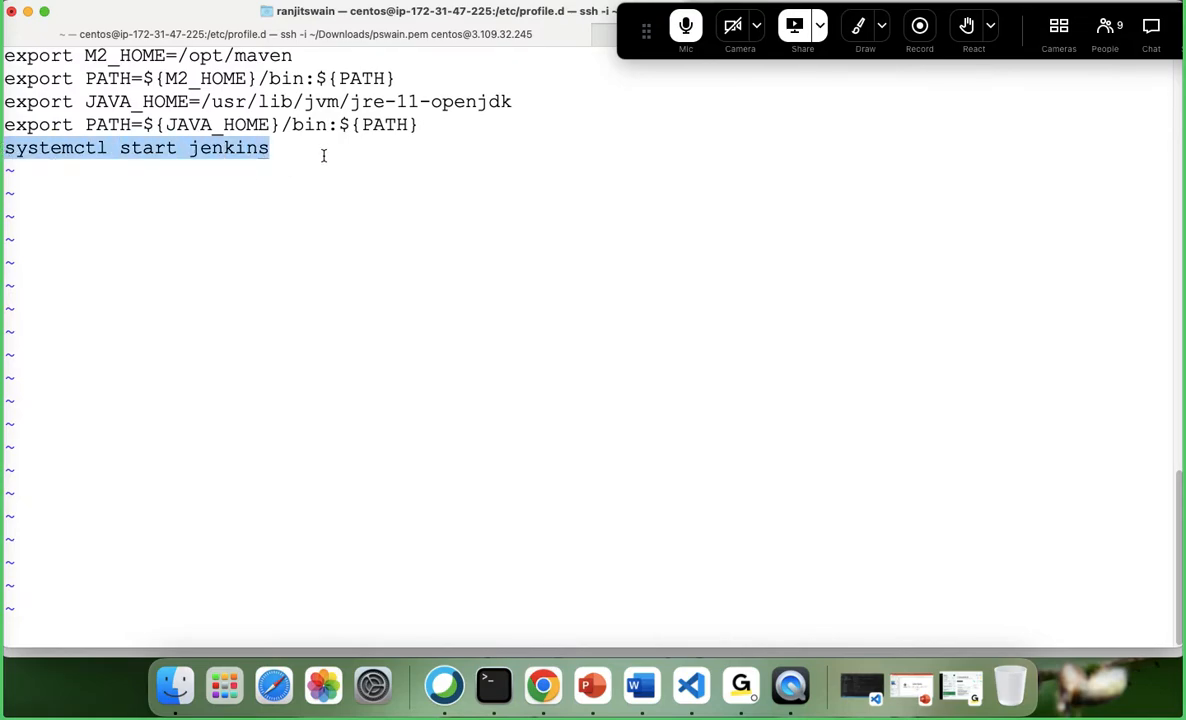
click(45, 133)
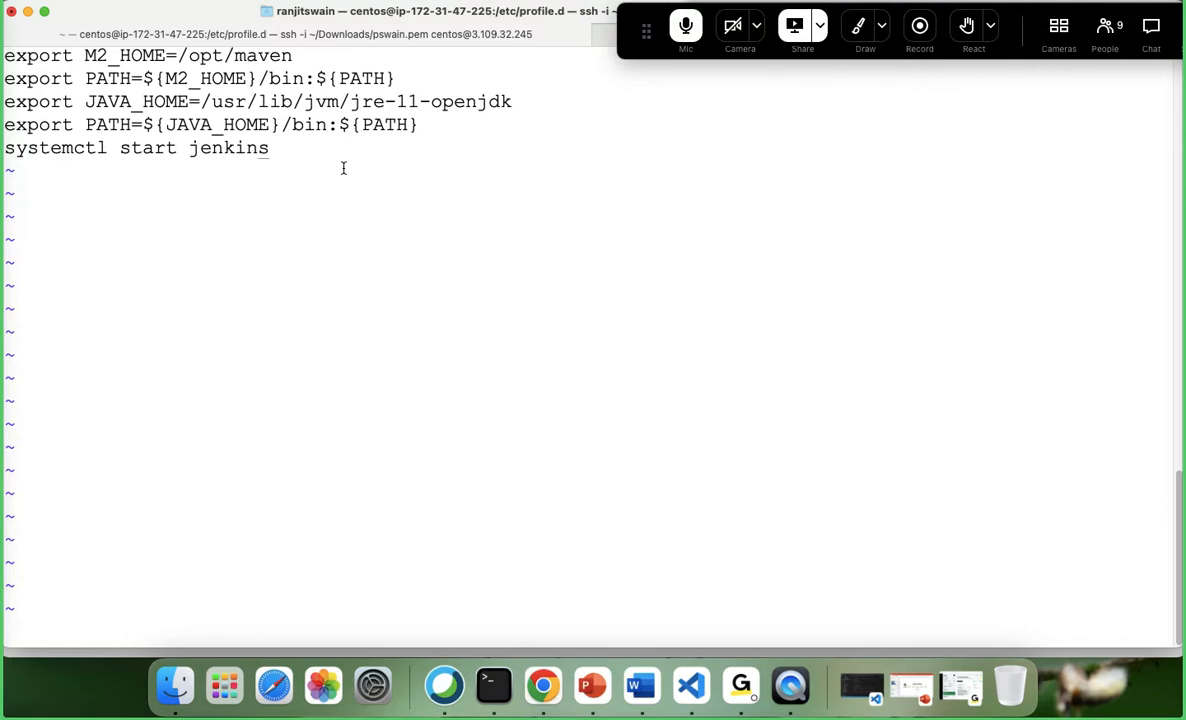
text(:wq)
key(Return)
key(Return)
key(Return)
key(Return)
key(Return)
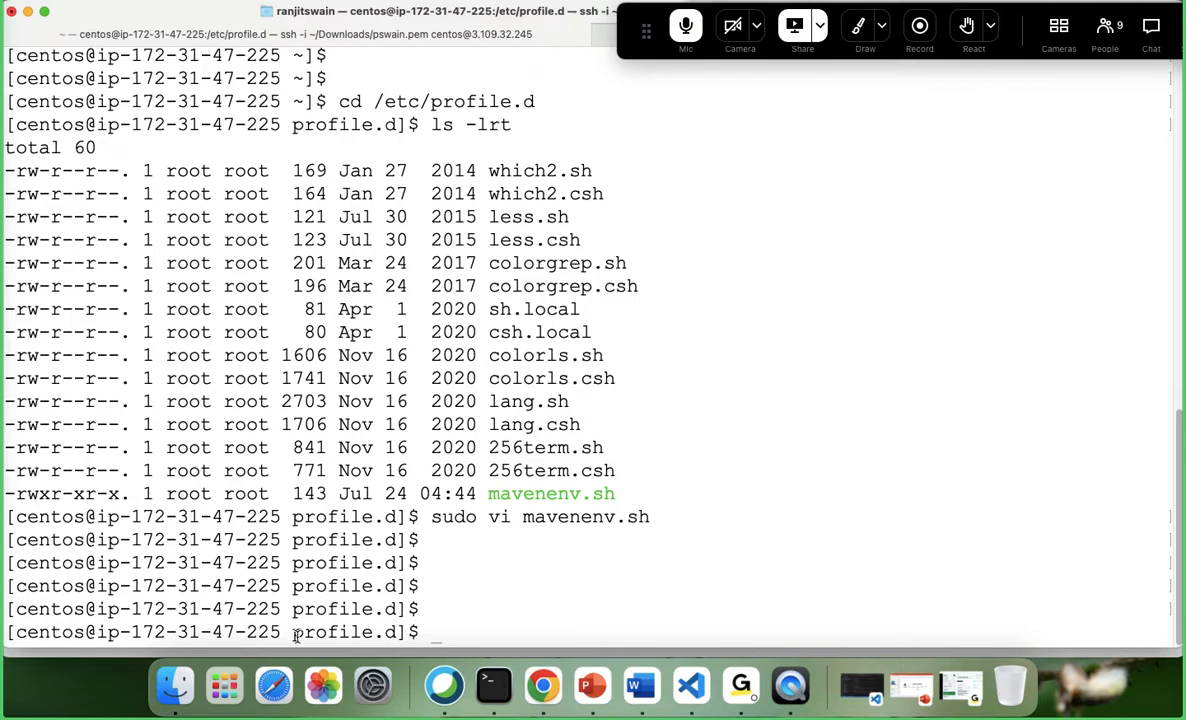
Run echo $JAVA_HOME, which shows /usr/lib/jvm/jre-11-openjdk
drag(293, 632, 398, 632)
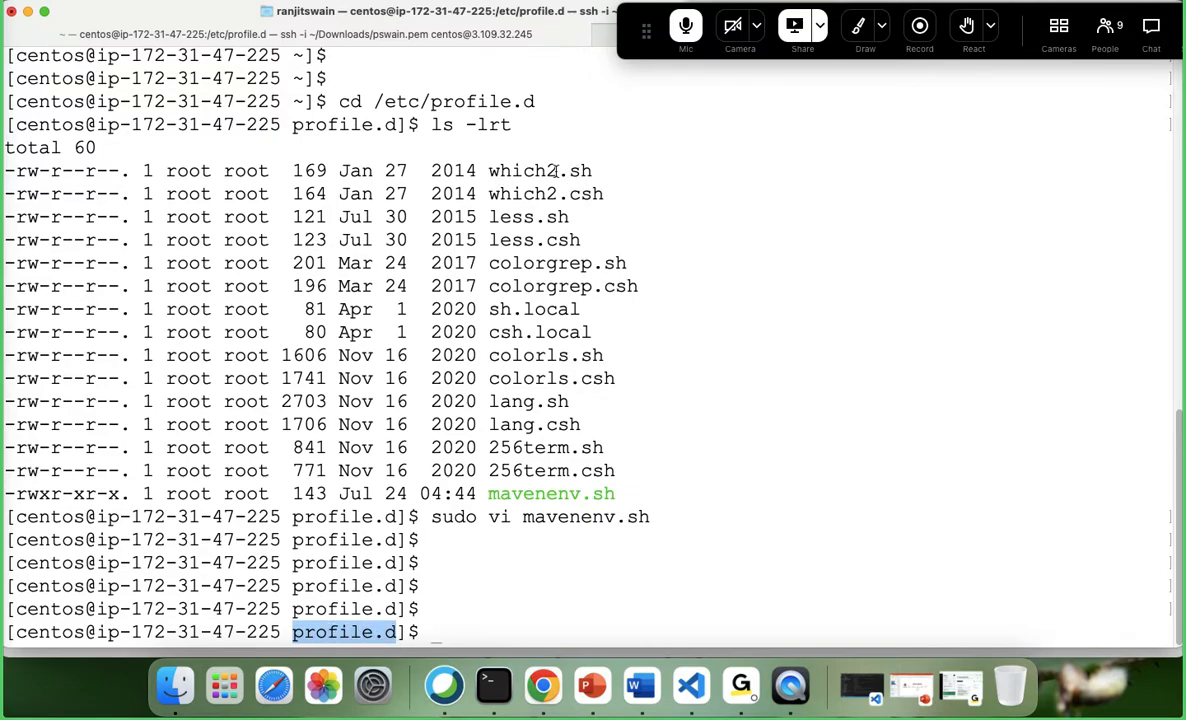
drag(487, 170, 5, 175)
click(685, 499)
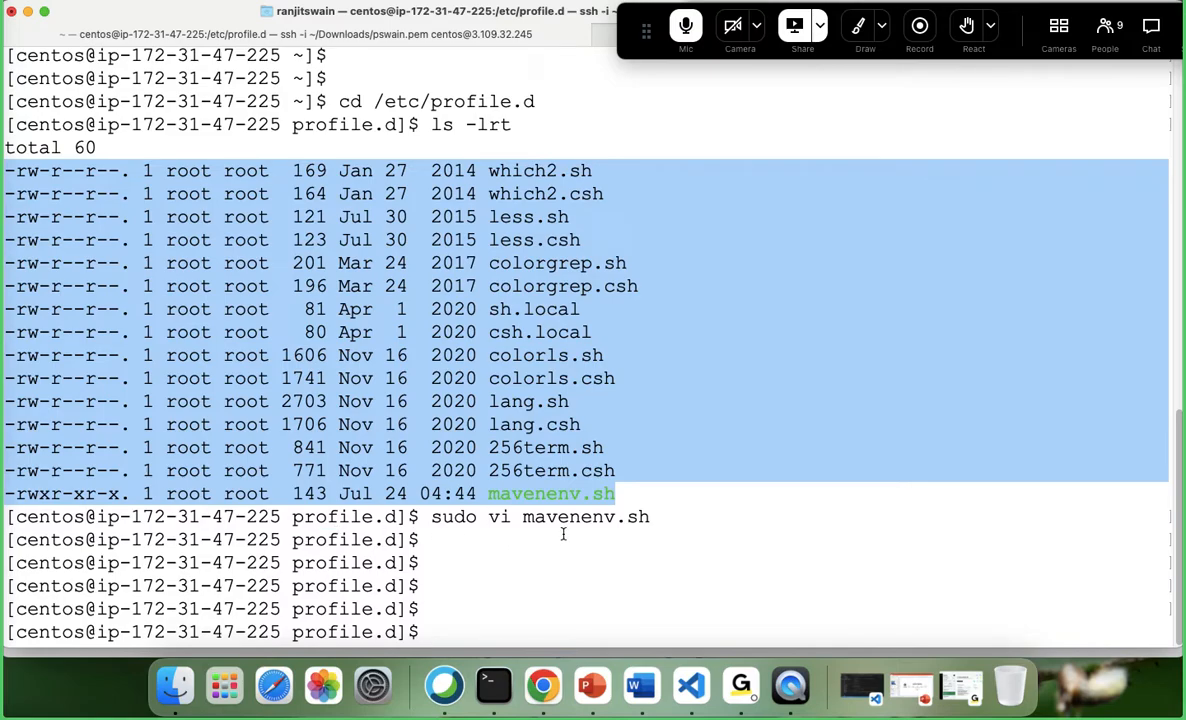
drag(521, 517, 658, 517)
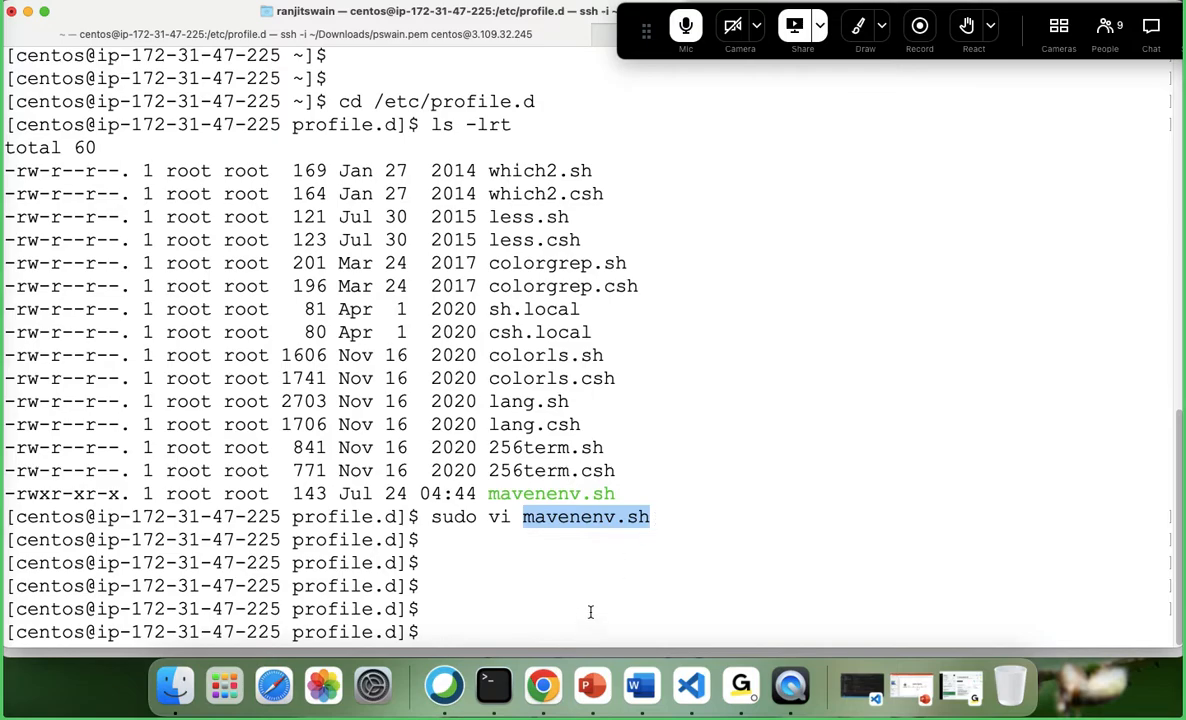
click(521, 518)
text(echo $JAVA_)
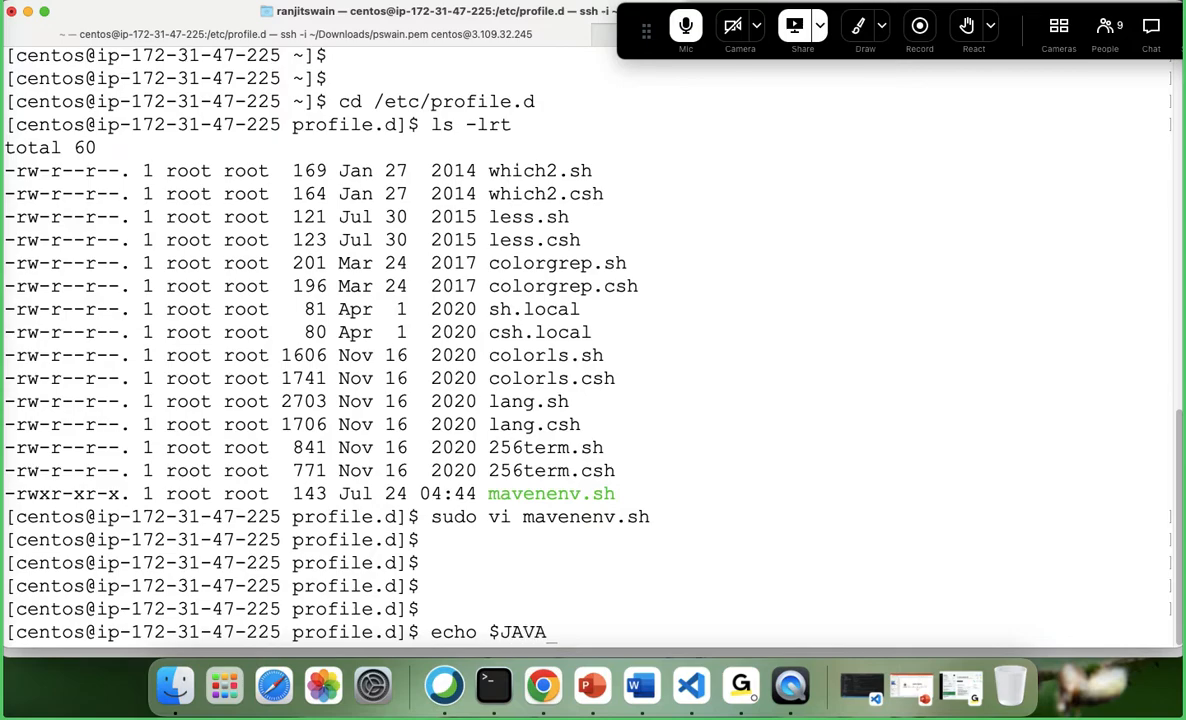
text(HOME)
key(Return)
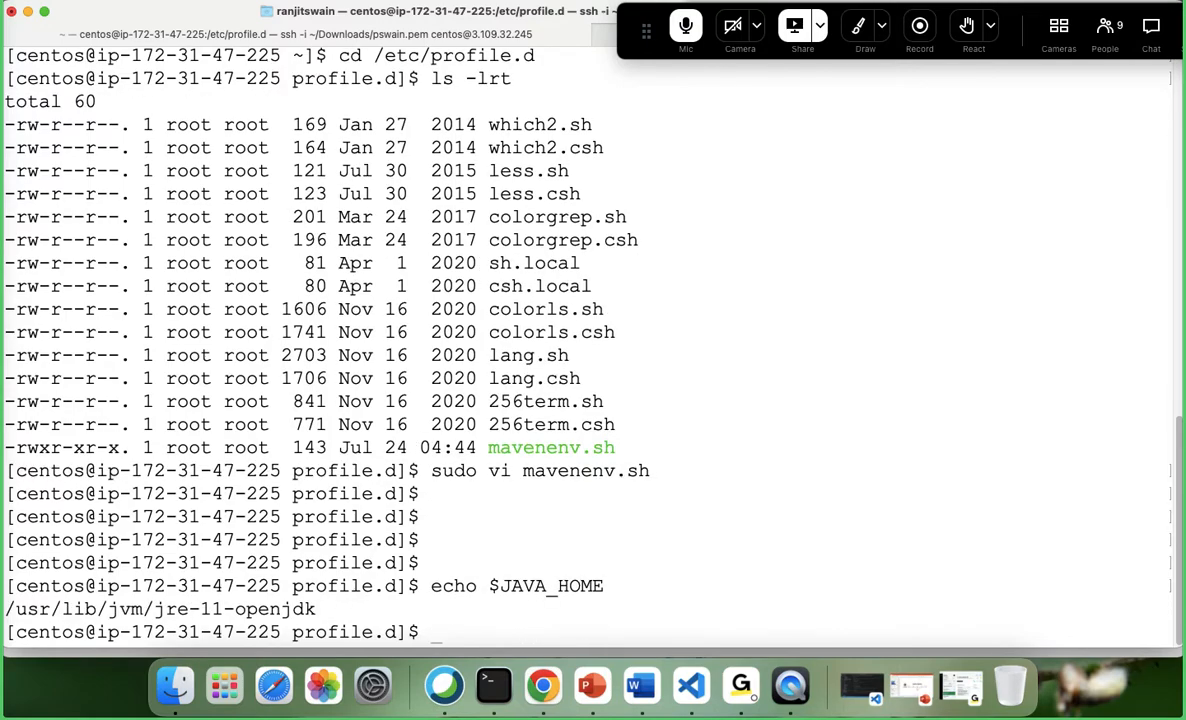
drag(153, 609, 310, 609)
click(310, 609)
Reopen mavenenv.sh in vi by recalling the earlier sudo vi command
drag(522, 471, 650, 471)
click(636, 510)
key(Up)
key(Up)
key(Return)
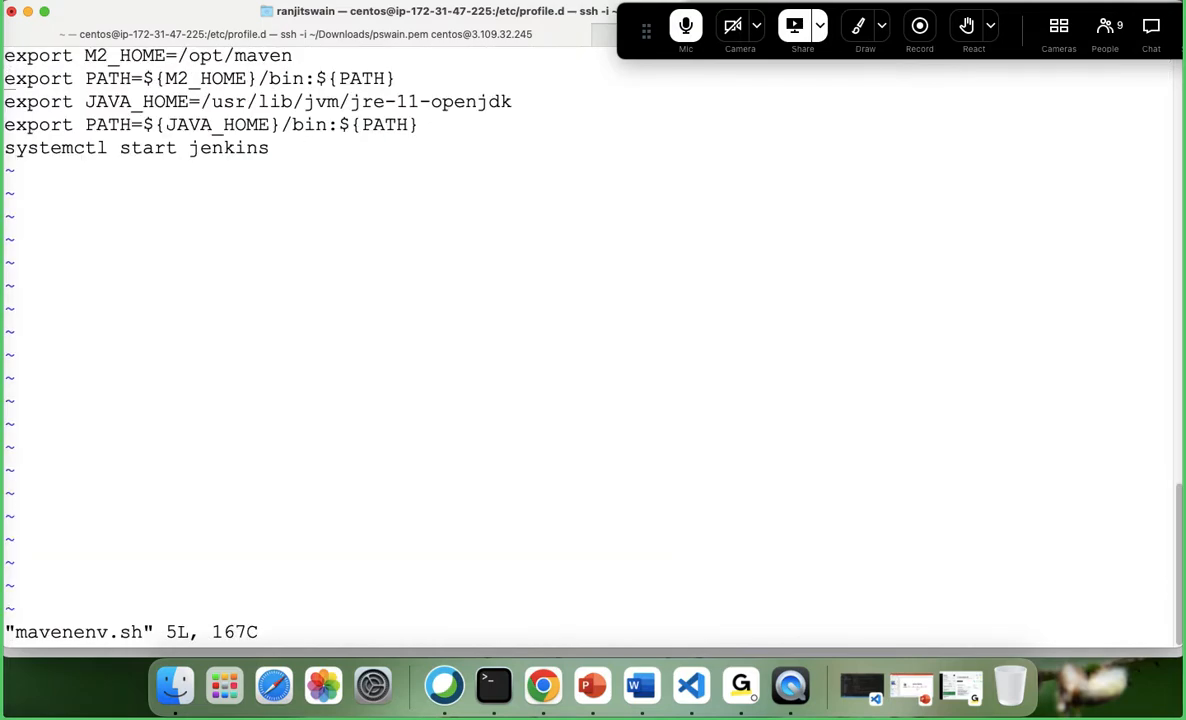
Change JAVA_HOME in mavenenv.sh to /usr/lib/jvm/jdk-1.8-openjdk and save the file
key(Right)
key(Right)
key(Right)
key(Right)
key(Right)
key(Right)
key(Right)
key(shift+d)
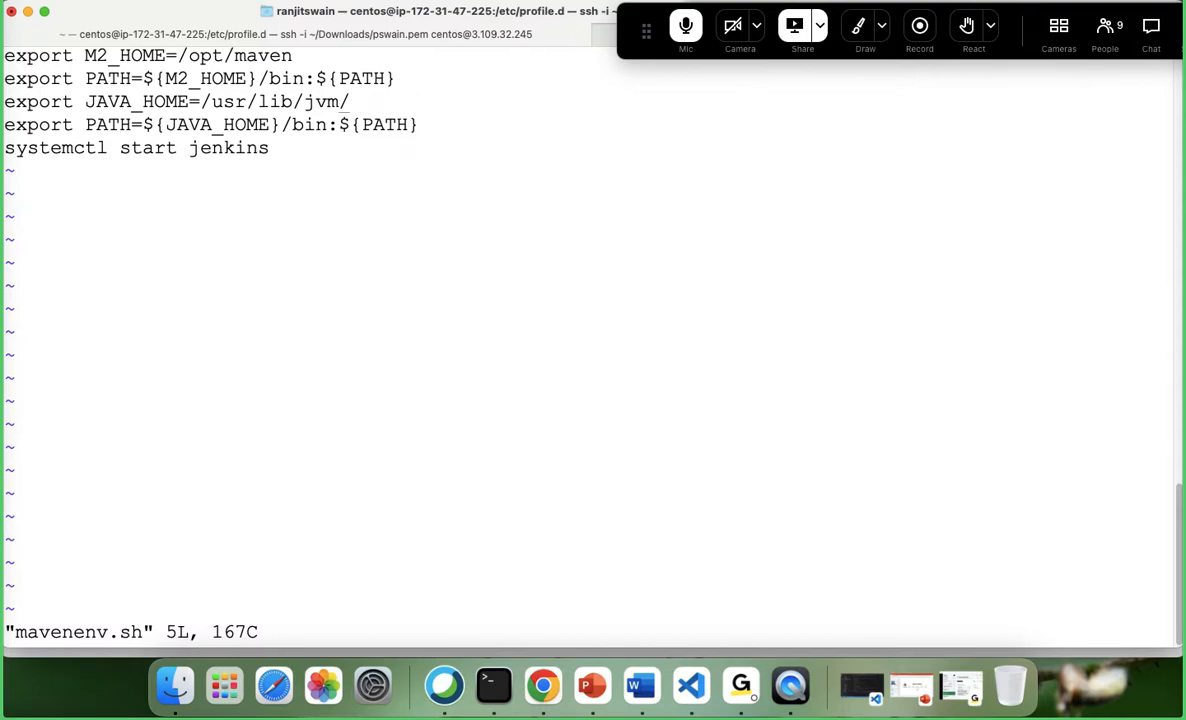
text(ajdk-)
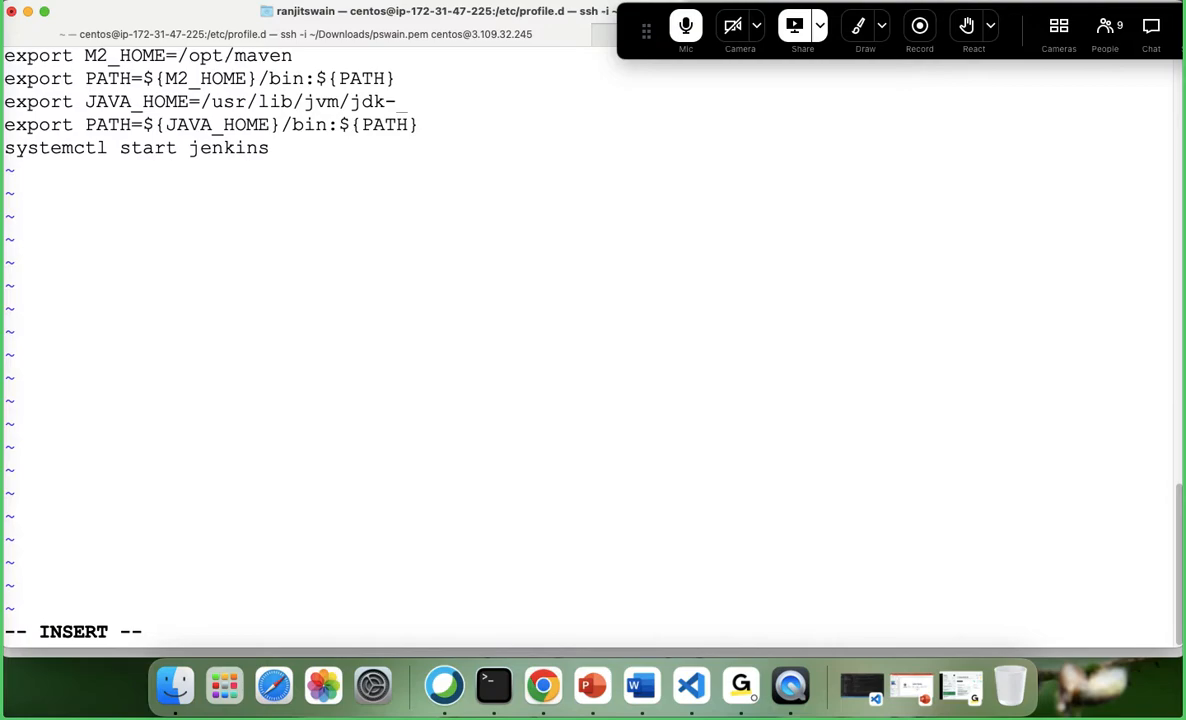
text(java1.8-ope)
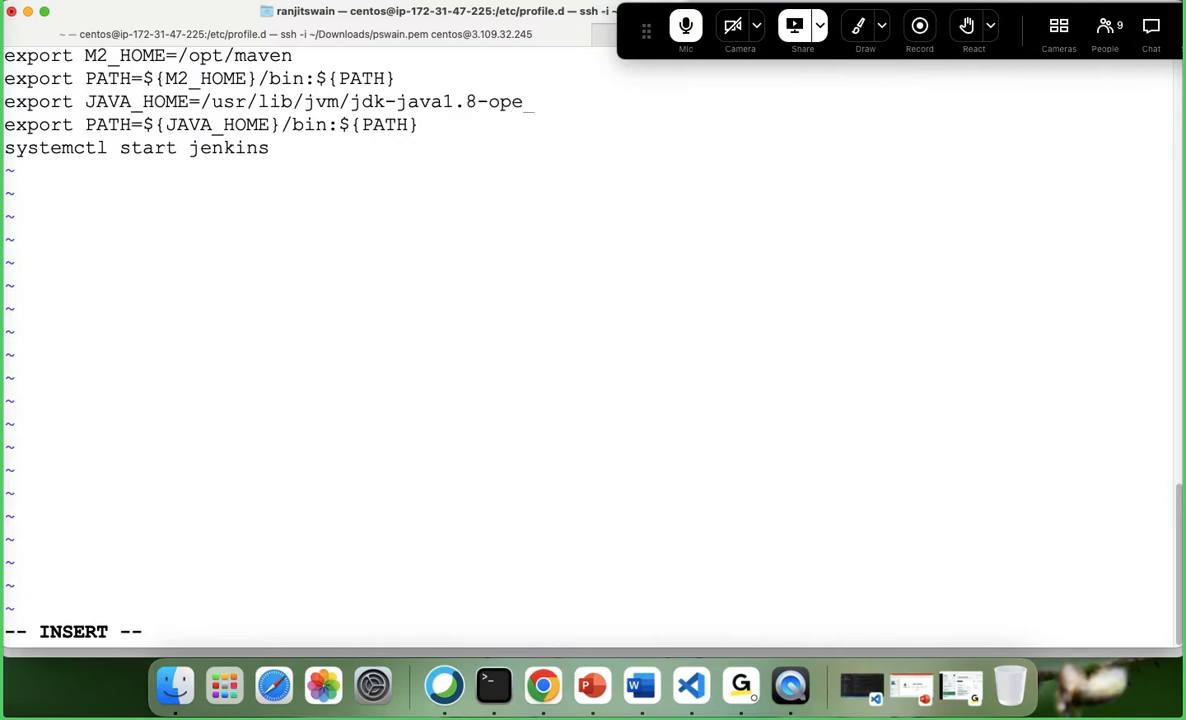
text(njdk)
key(Escape)
key(Left)
key(Left)
key(Left)
key(Left)
key(x)
key(x)
key(x)
key(x)
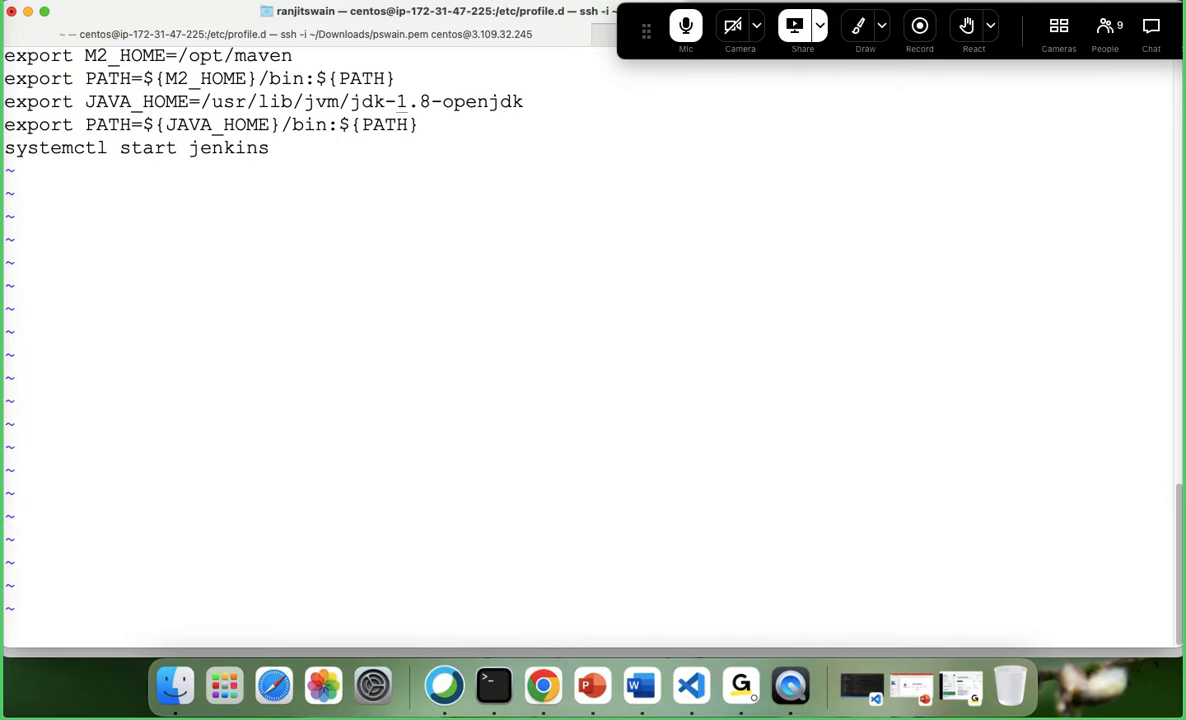
text(wq)
key(Return)
key(Return)
Re-run echo $JAVA_HOME, still showing jre-11-openjdk, then exit the SSH session
key(Return)
key(Return)
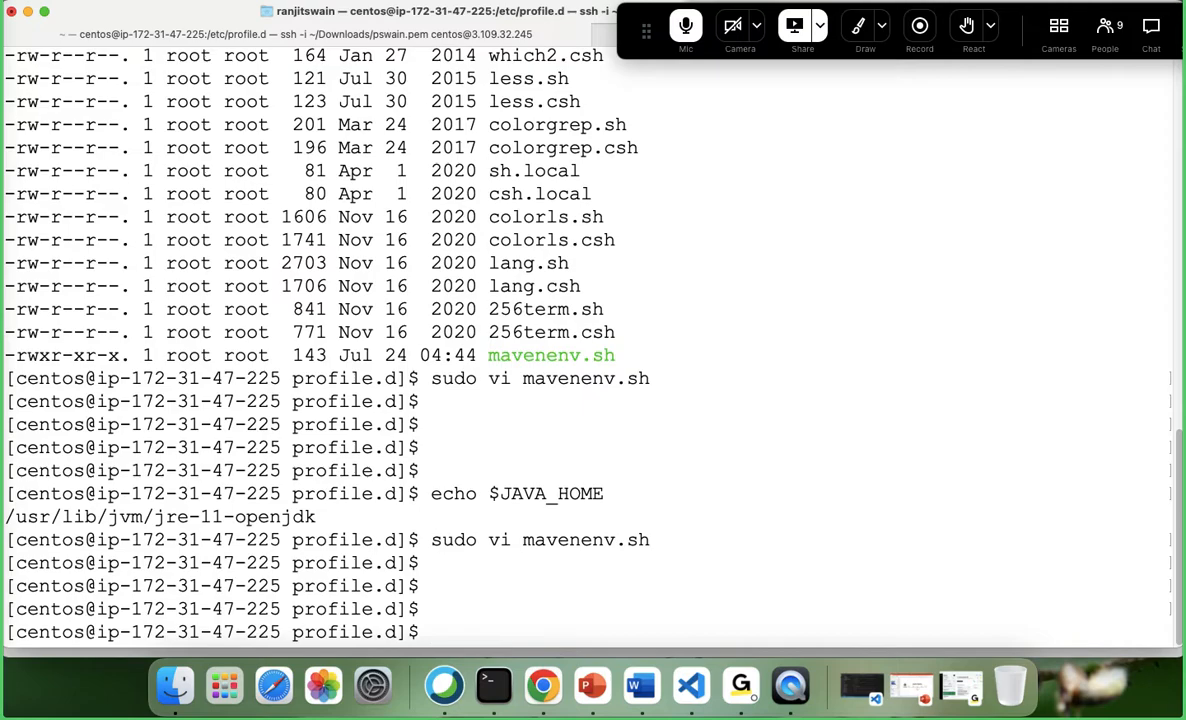
text(./)
key(BackSpace)
key(BackSpace)
key(Up)
key(Up)
key(Return)
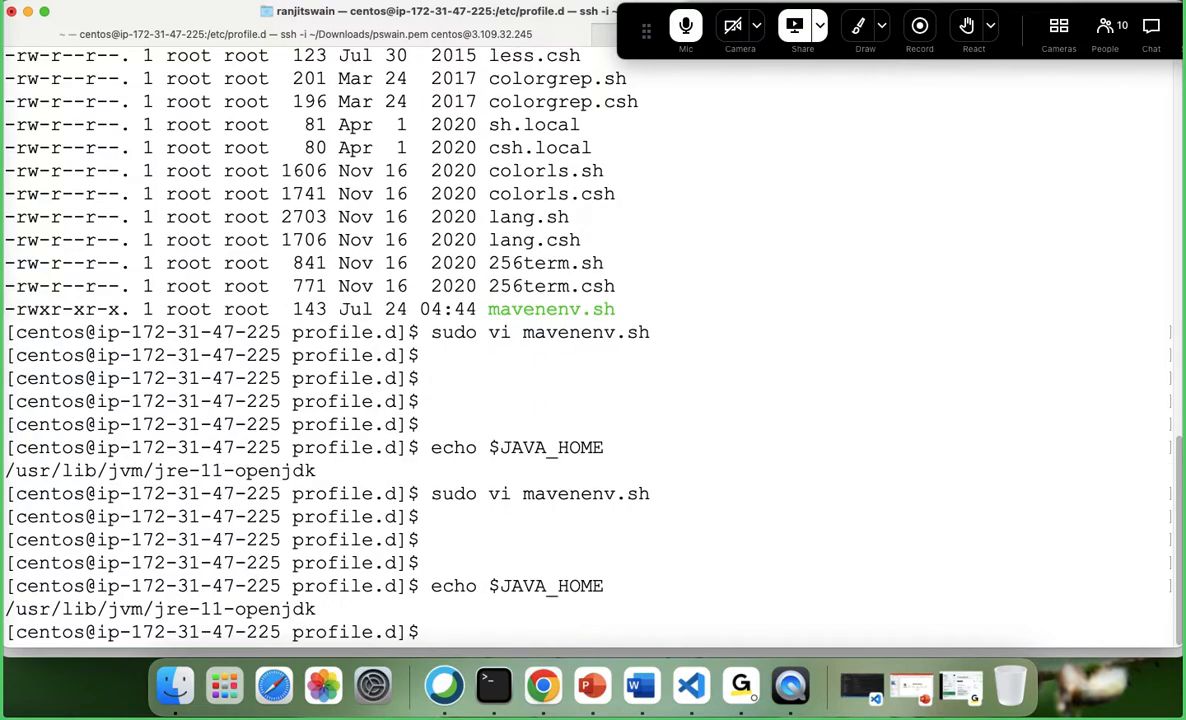
drag(155, 609, 318, 606)
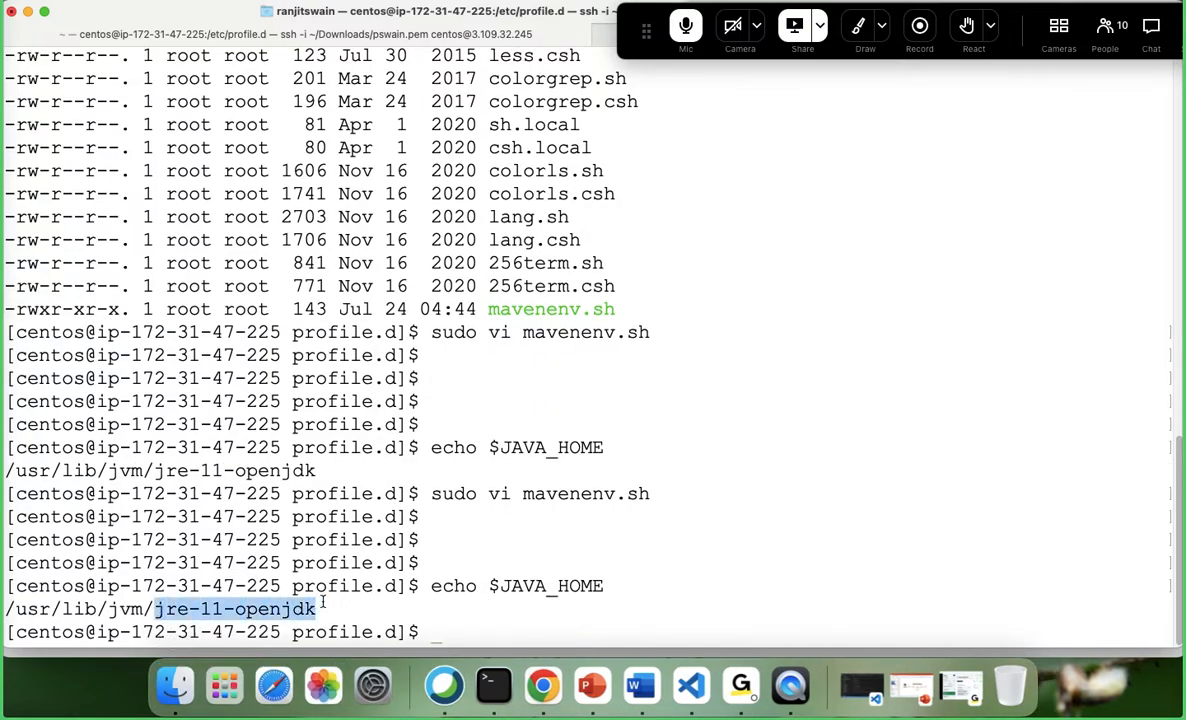
click(889, 476)
text(exit)
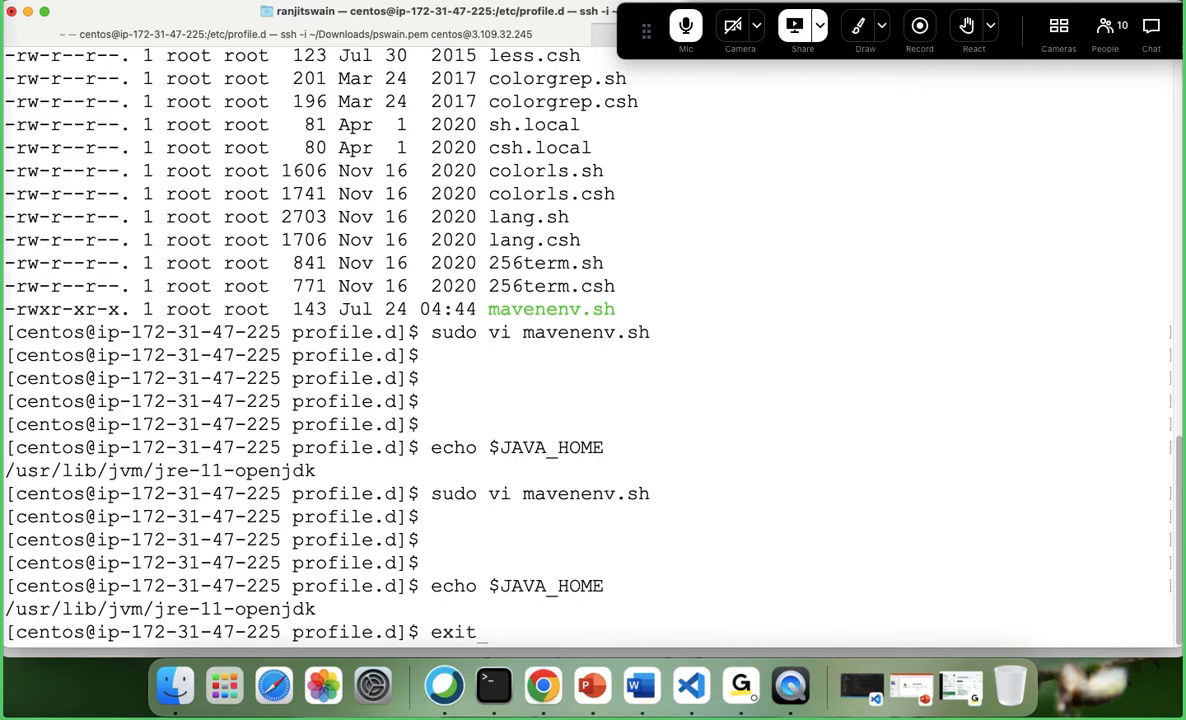
key(Return)
key(Return)
key(Return)
key(Return)
Reconnect with the recalled ssh command, skipping the root password prompt; Jenkins start shows Access denied
key(Up)
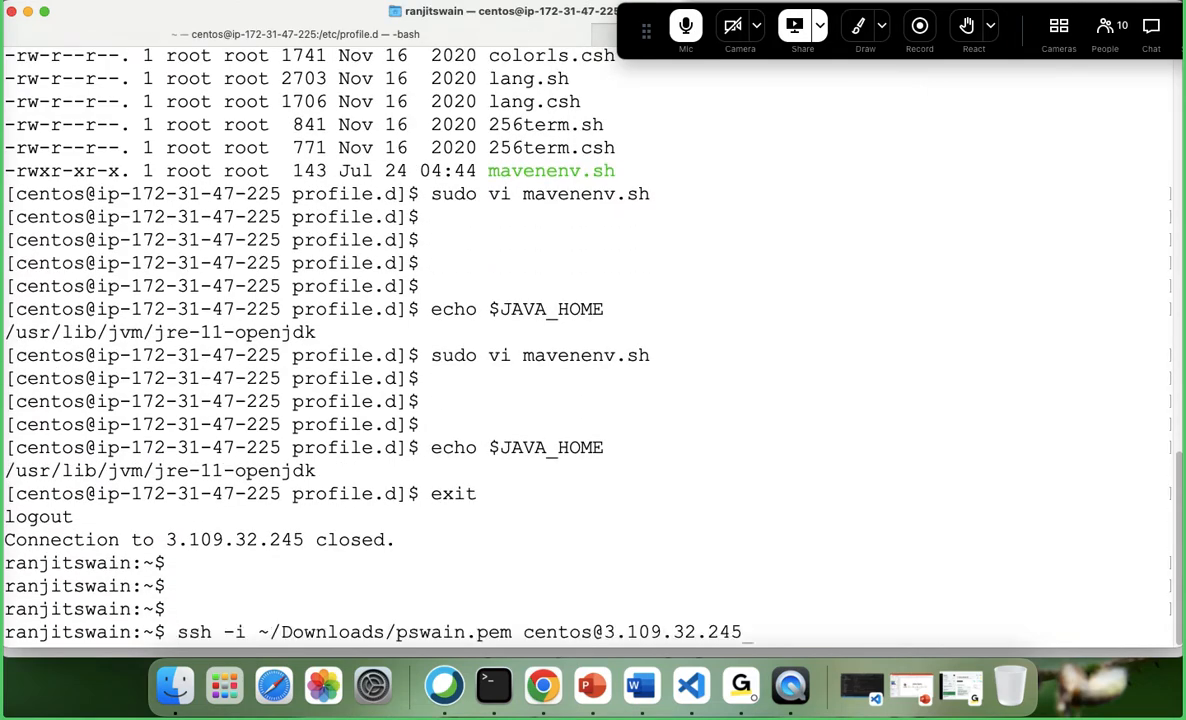
key(Return)
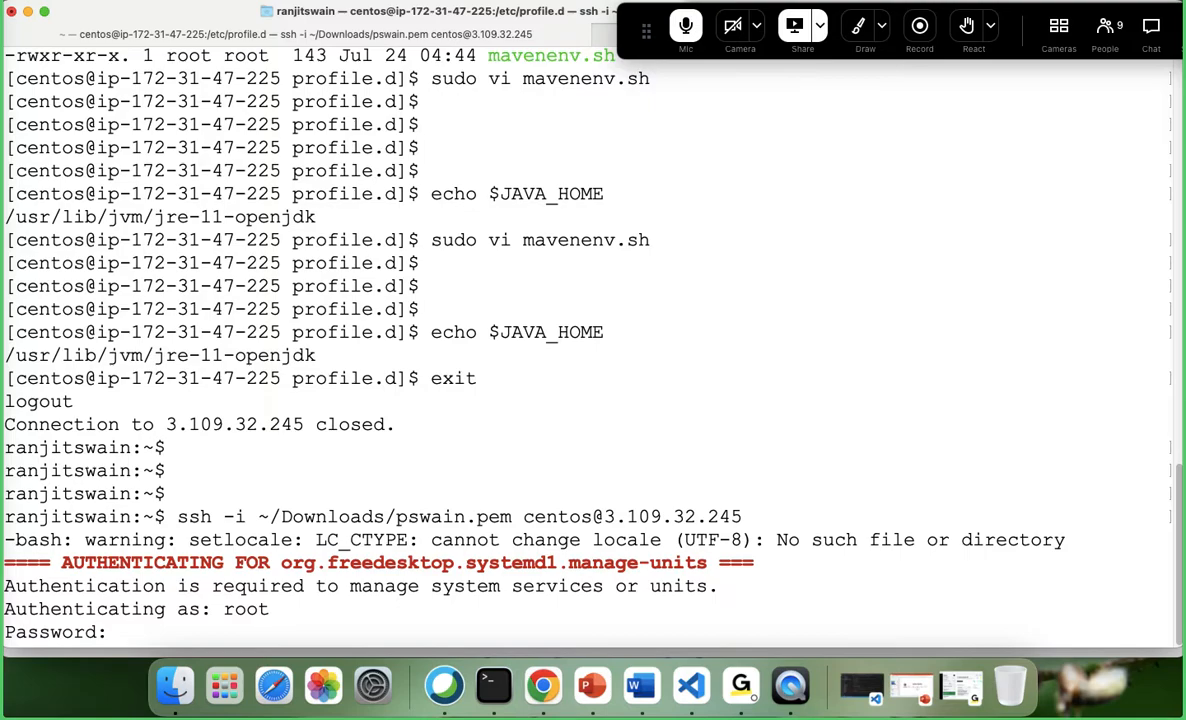
key(Return)
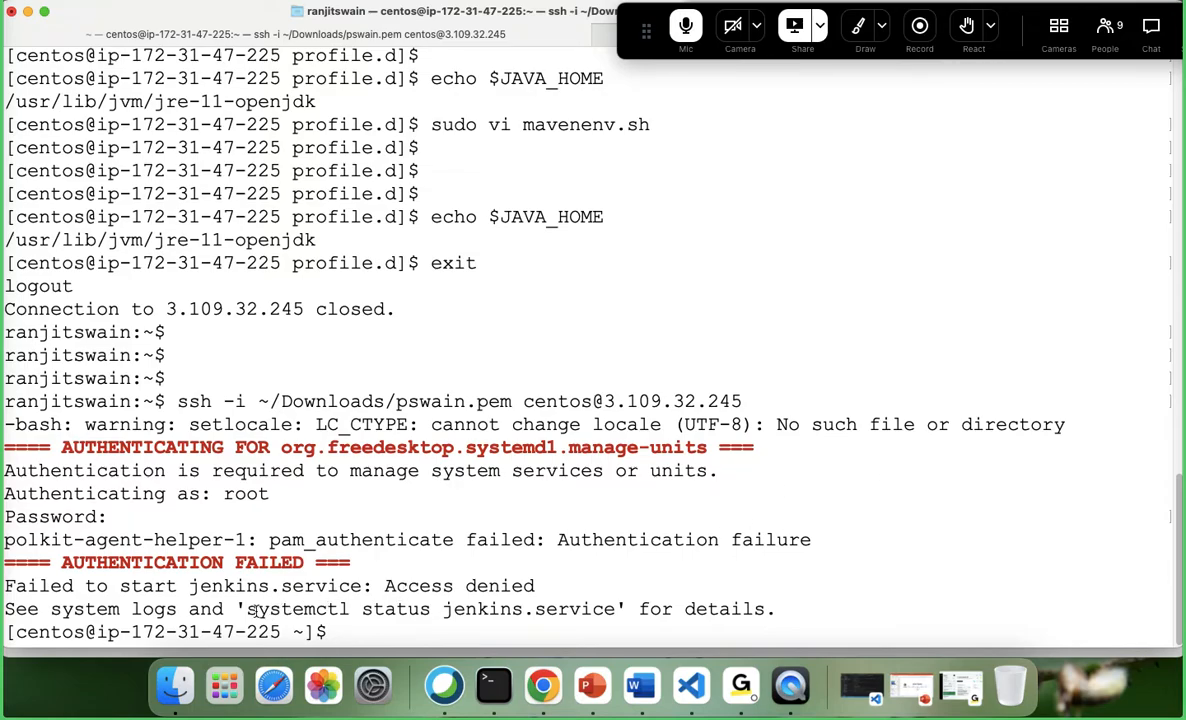
drag(249, 609, 580, 606)
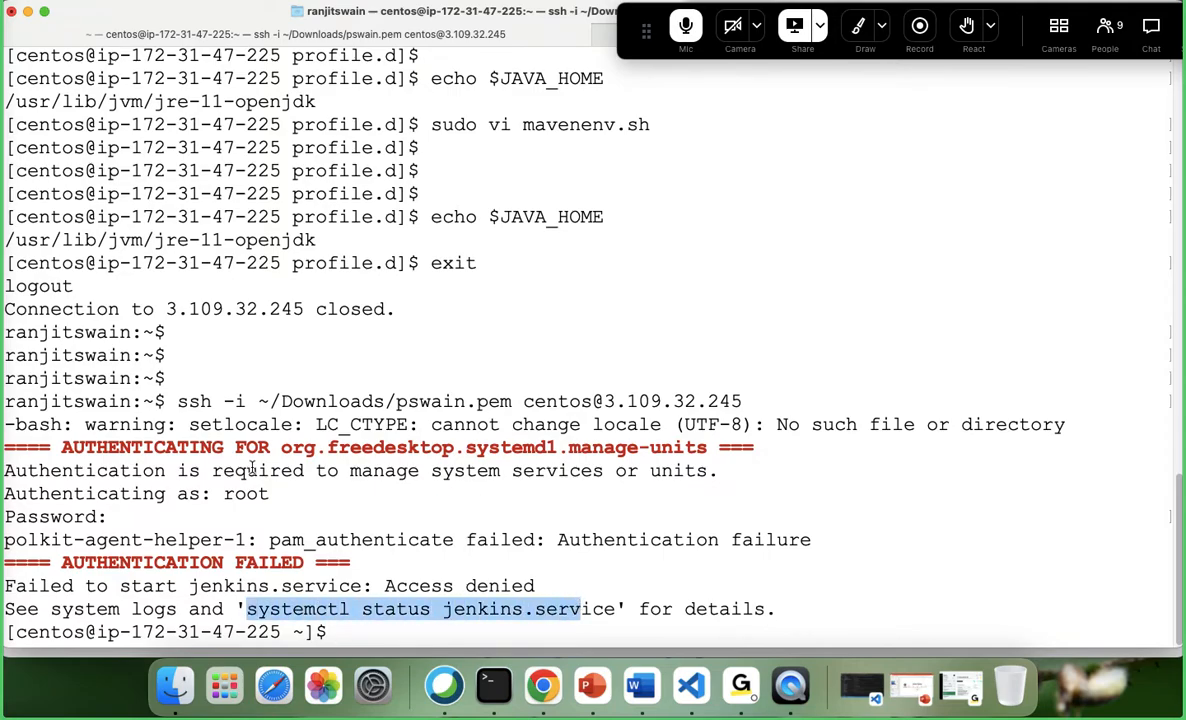
drag(104, 514, 5, 490)
click(340, 411)
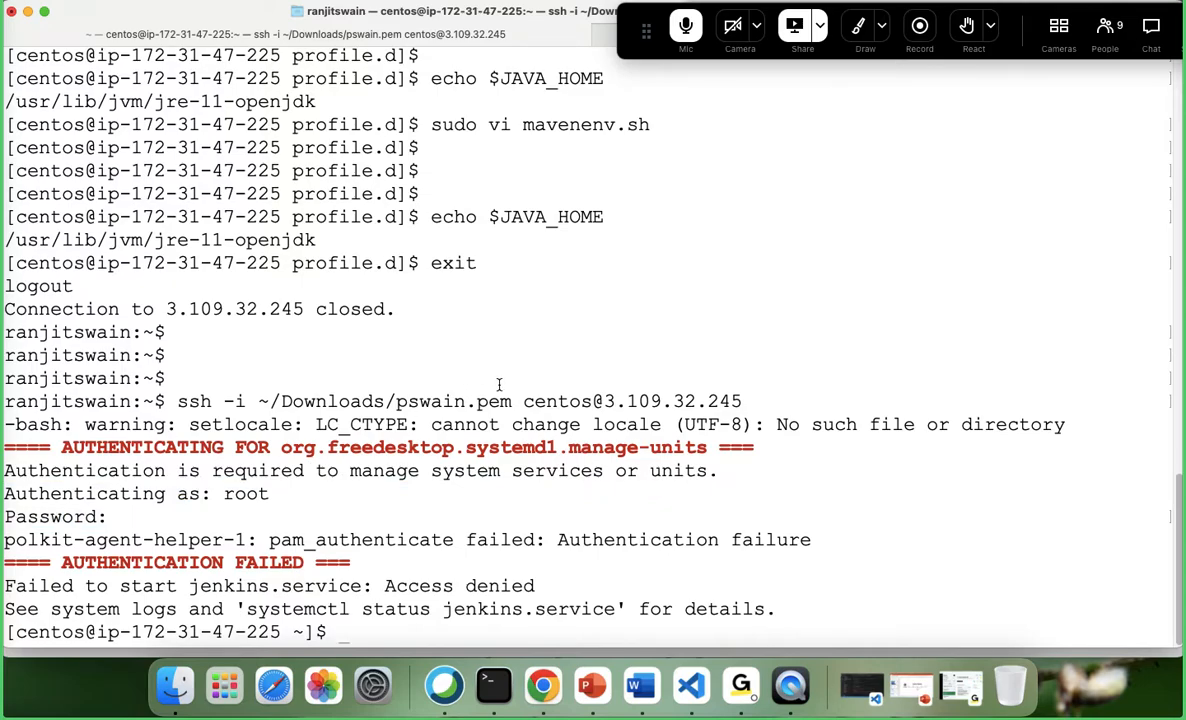
text(cd /etc/profile)
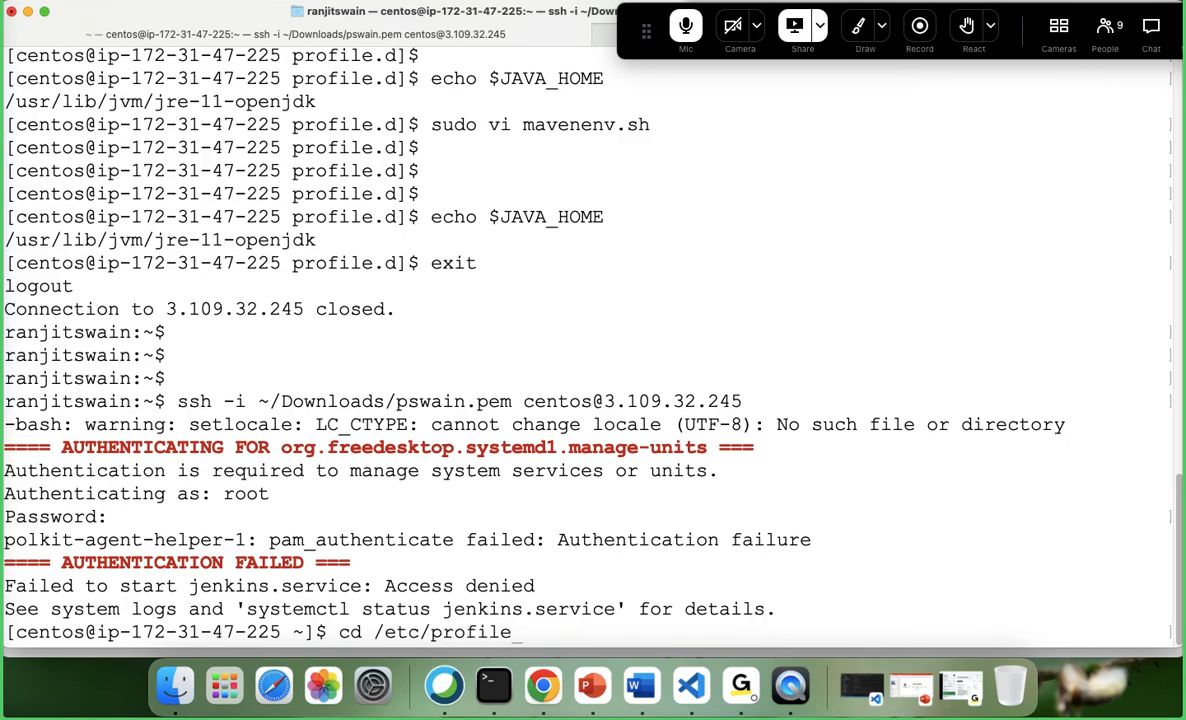
text(.d)
In /etc/profile.d, edit mavenenv.sh in vi, then quit without saving when the read-only save fails
key(Return)
text(vi)
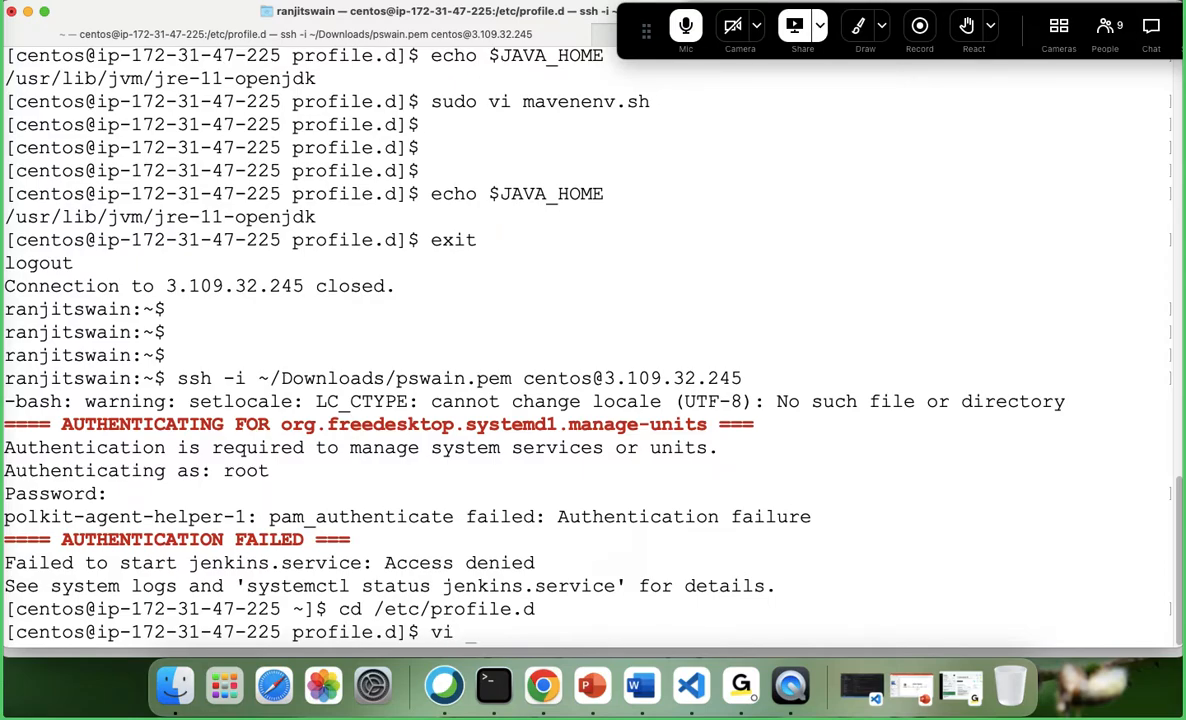
text(mavenenv.sh)
key(Return)
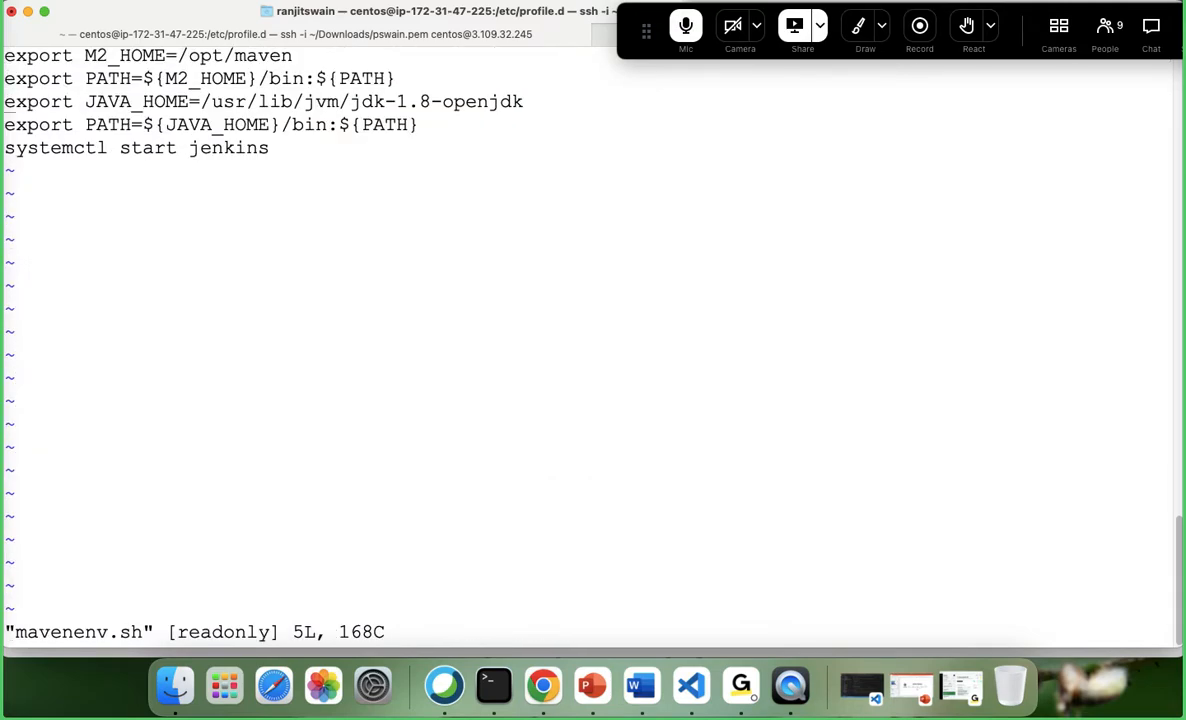
text(i)
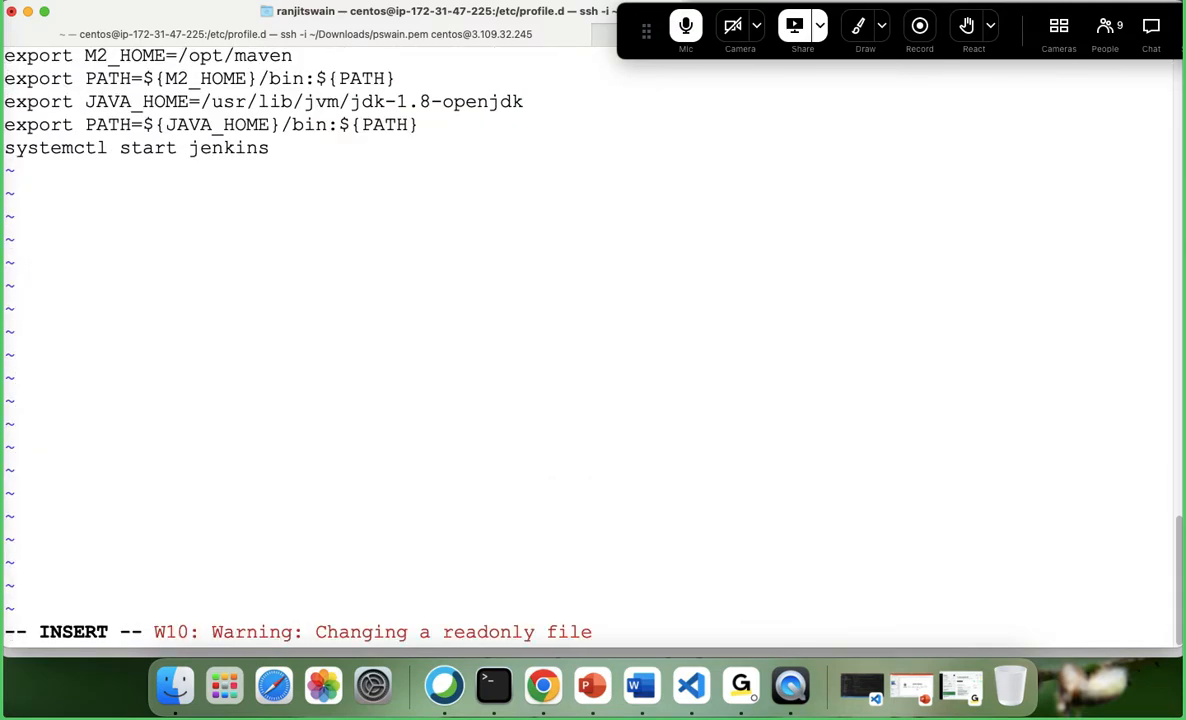
text(sudo)
key(Escape)
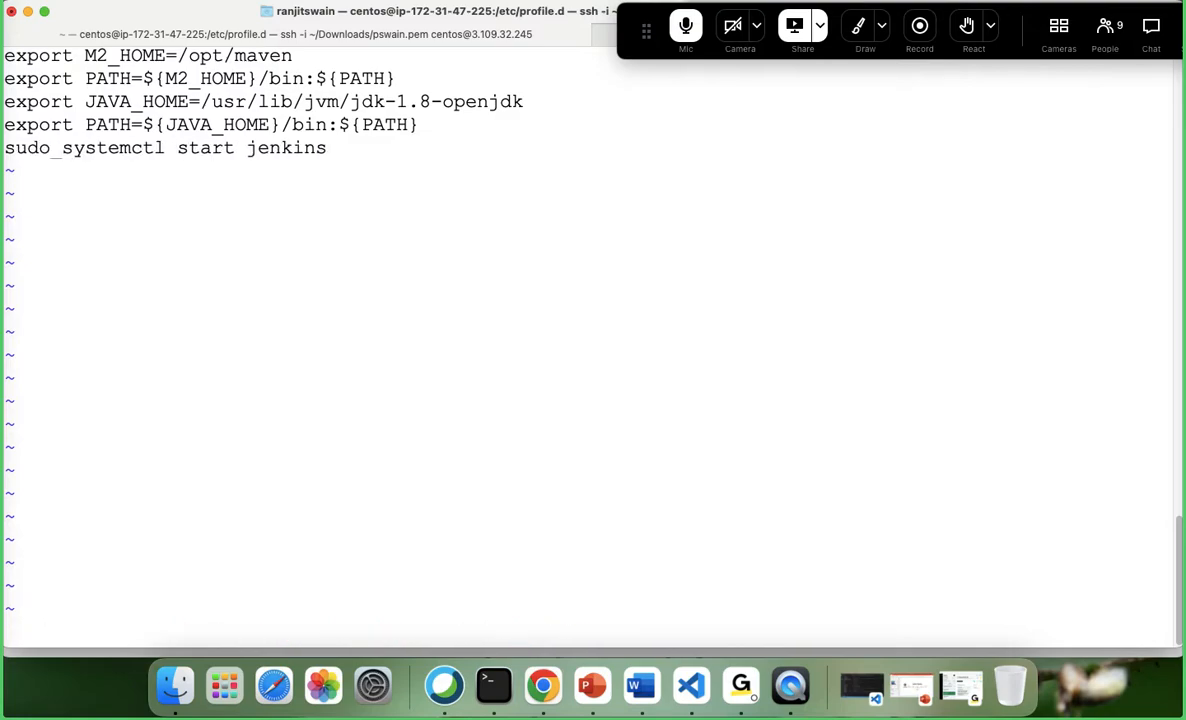
text(:wq)
key(Return)
text(:q)
key(Return)
Reopen mavenenv.sh with sudo, prepend 'sudo ' to the systemctl start jenkins line, and save
key(Up)
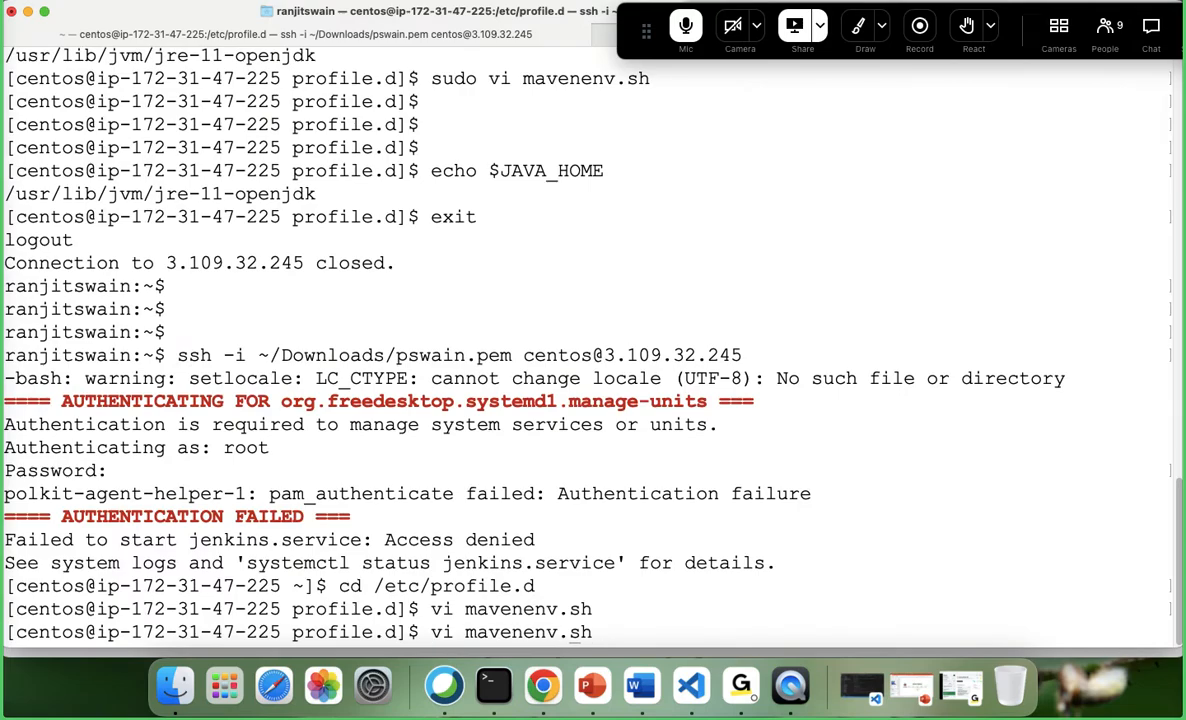
text(sudo)
key(Return)
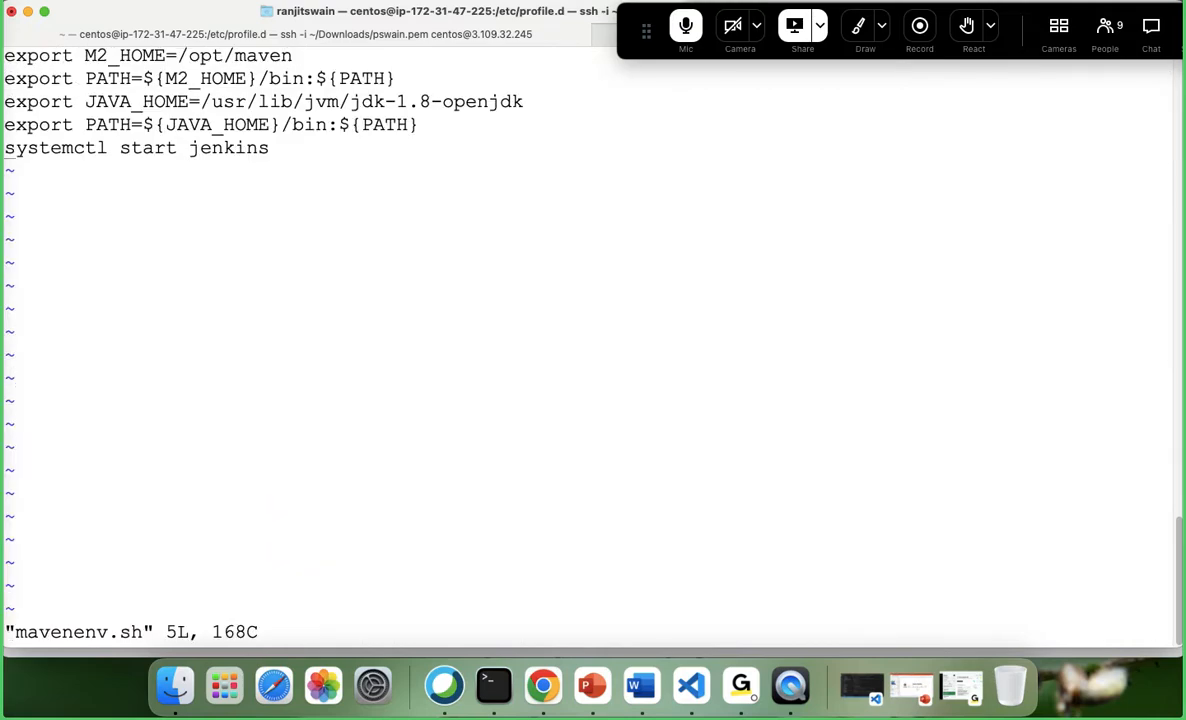
key(shift+g)
text(isudo)
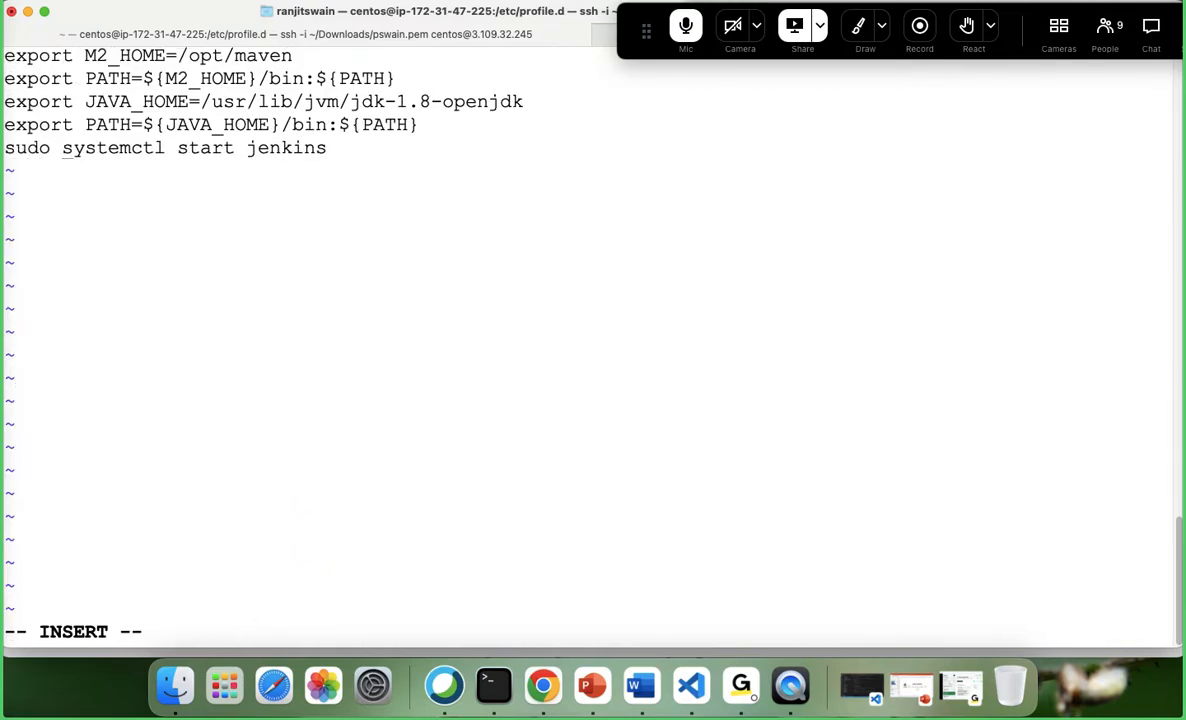
key(Escape)
text(:wq)
key(Return)
Clear the terminal and exit the SSH session
key(Return)
key(Return)
key(Return)
text(clear)
key(Return)
key(Return)
key(Return)
text(exit)
key(Return)
key(Return)
key(Return)
key(Return)
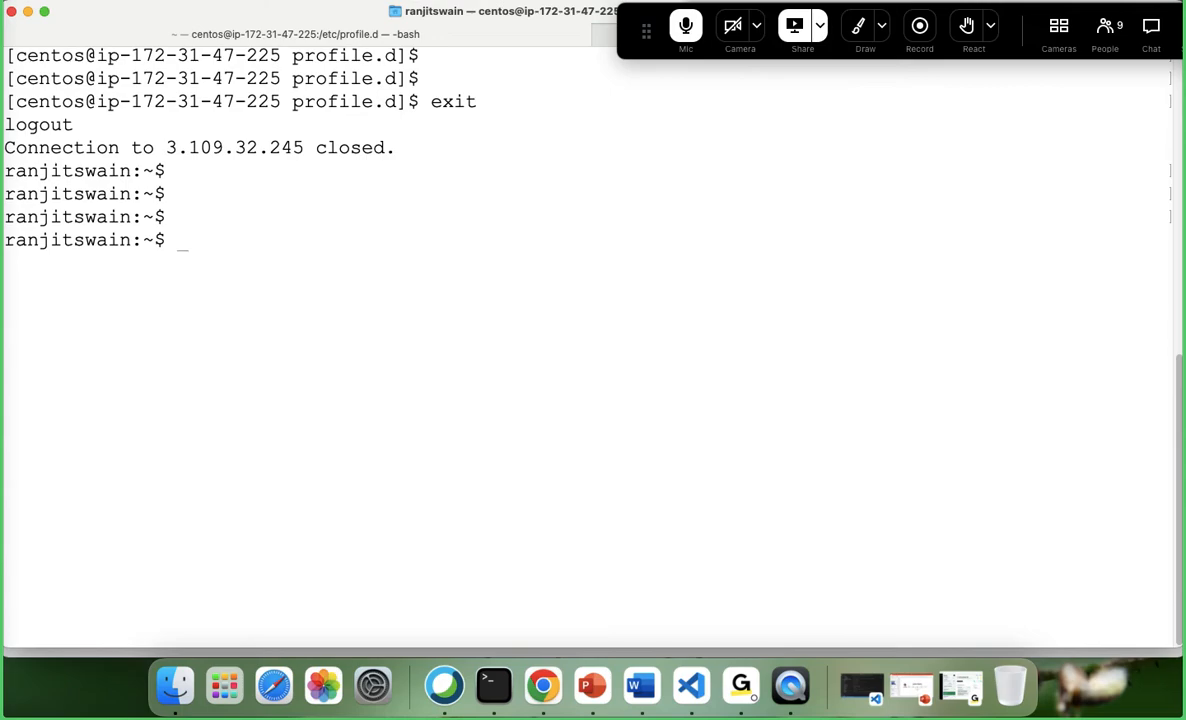
Reconnect to 3.109.32.245 over SSH and enter systemctl status jenkins
key(Up)
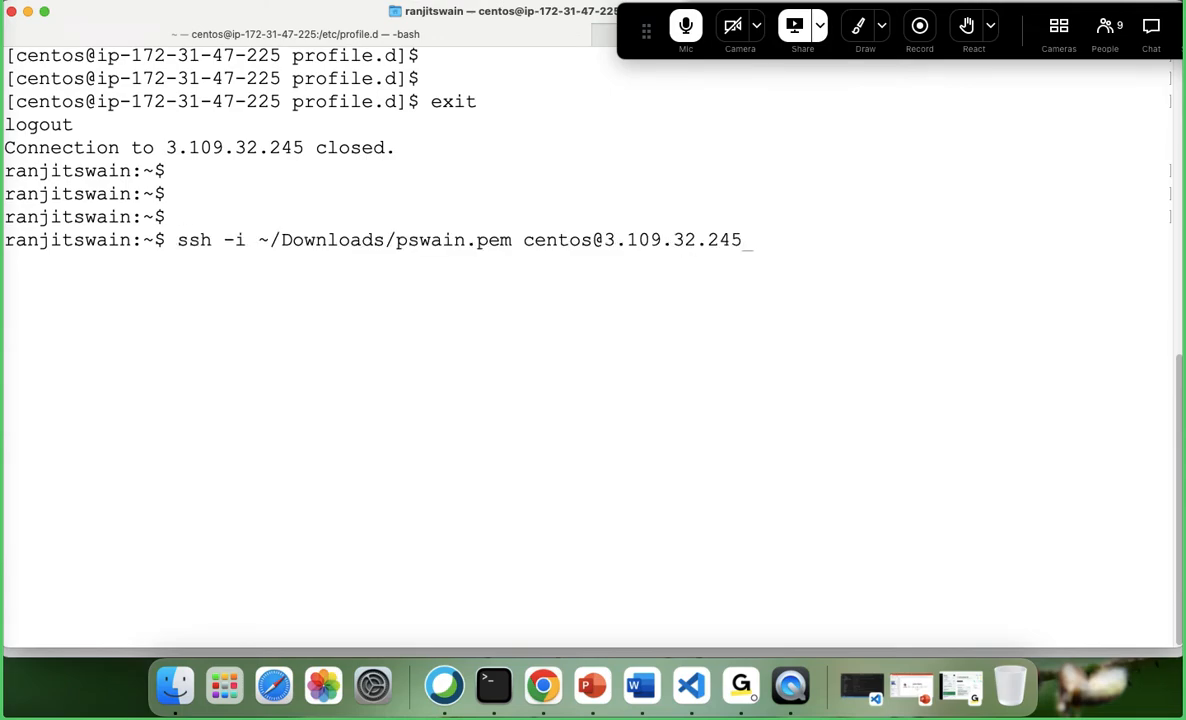
key(Return)
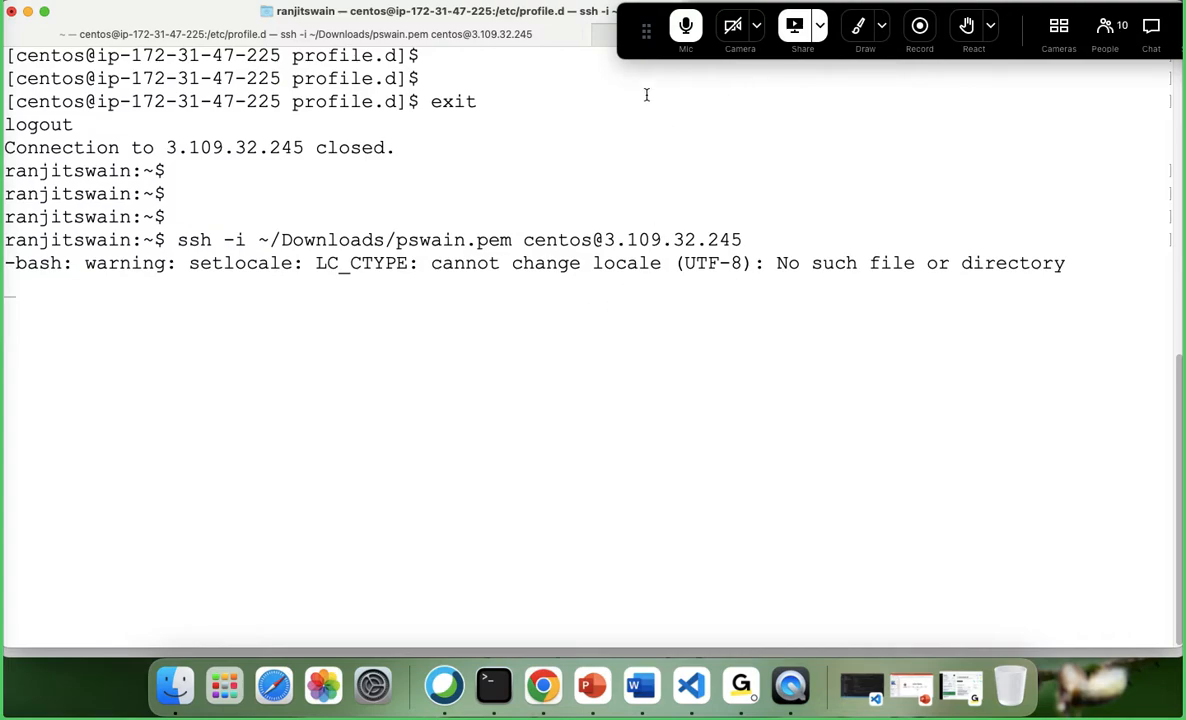
drag(646, 44, 452, 33)
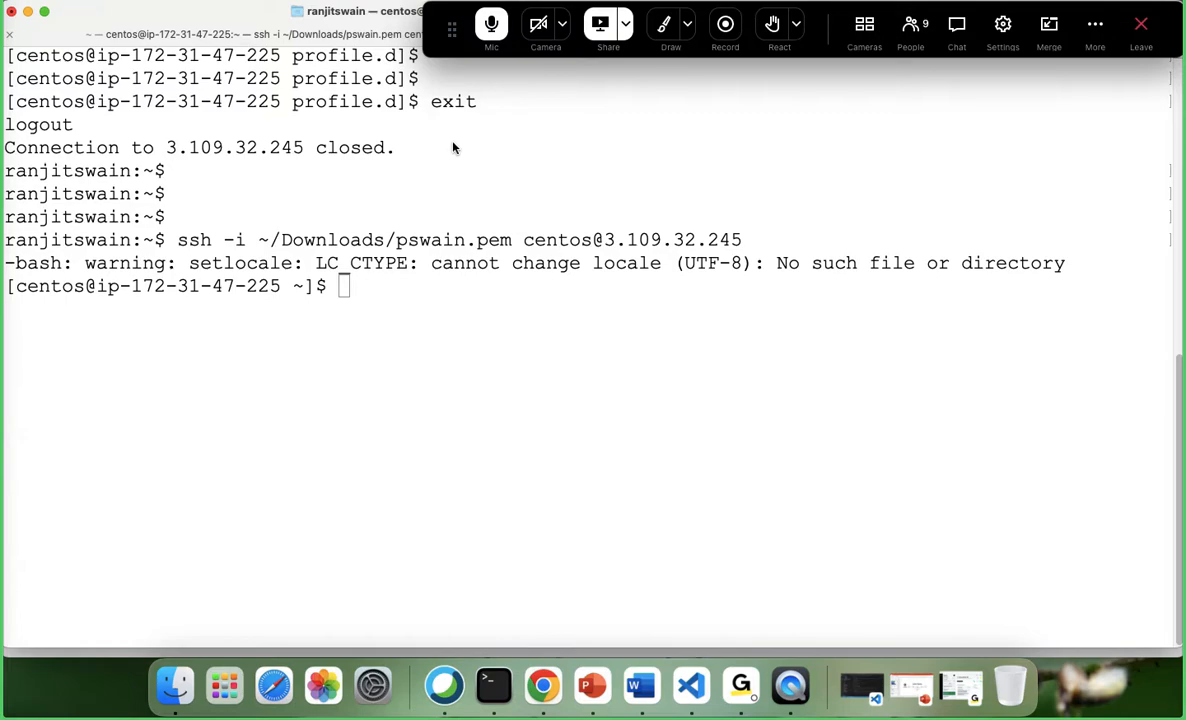
drag(453, 38, 606, 40)
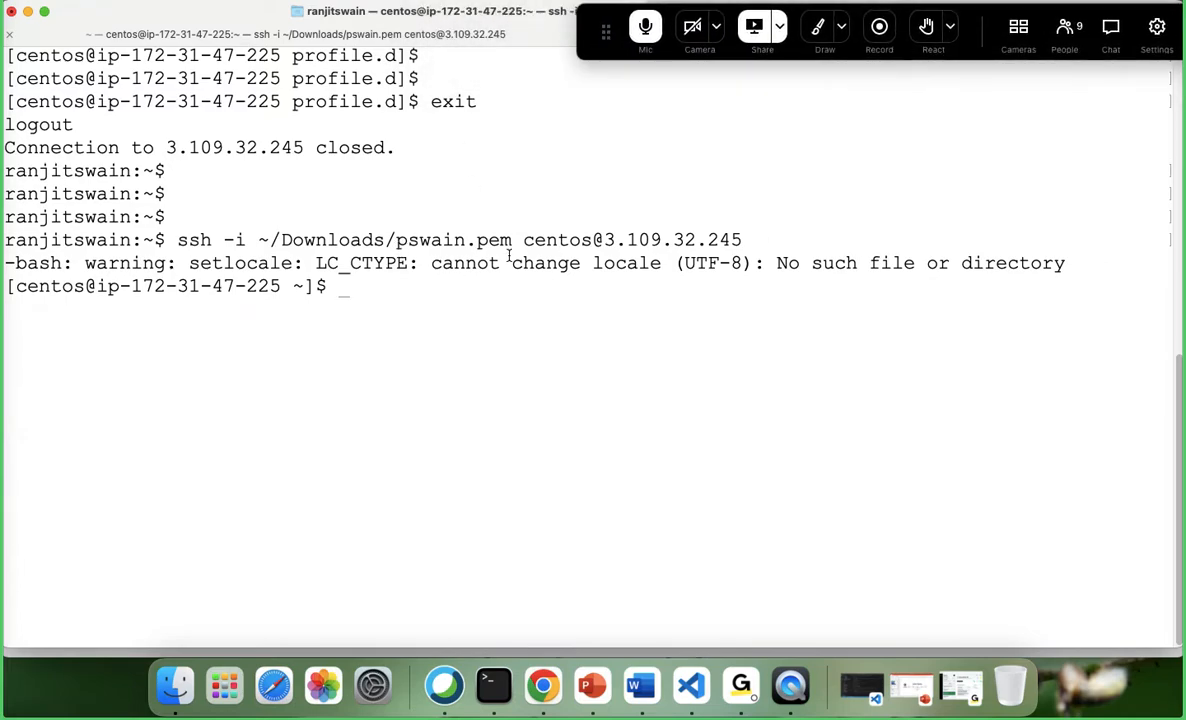
text(systemctl status )
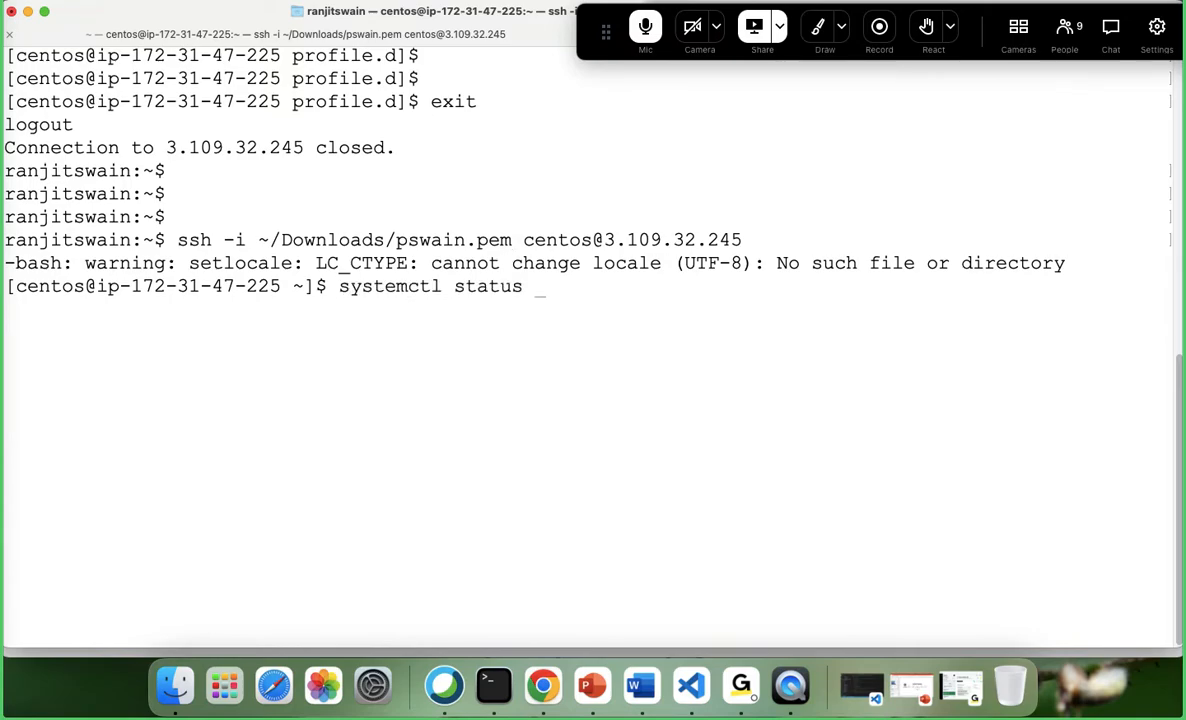
text(jenkins)
Run systemctl status jenkins to confirm it is active (running), and reload the Jenkins page on port 8080
key(Return)
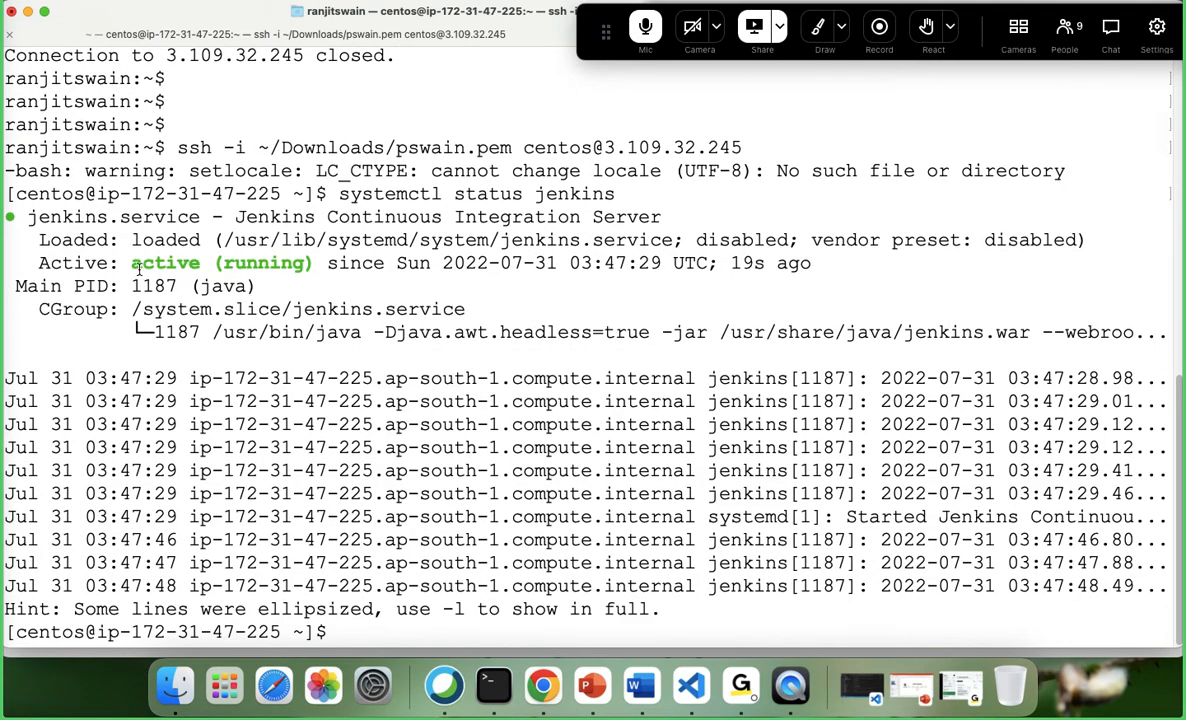
drag(130, 262, 355, 266)
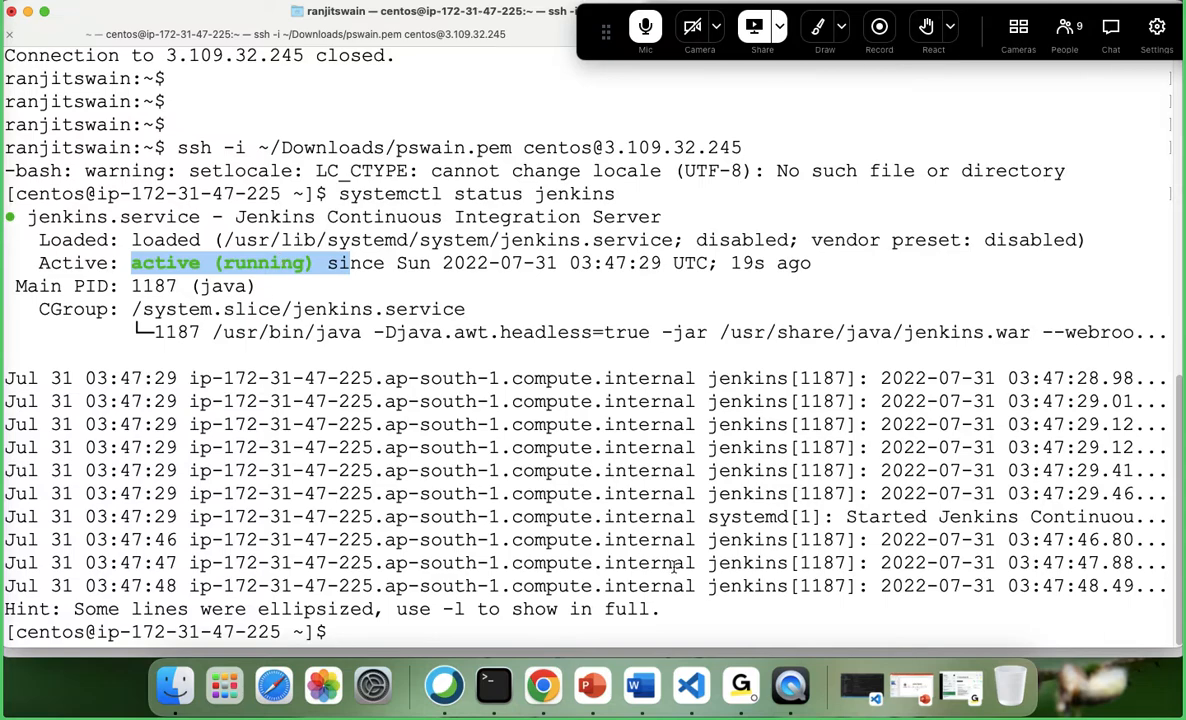
click(542, 685)
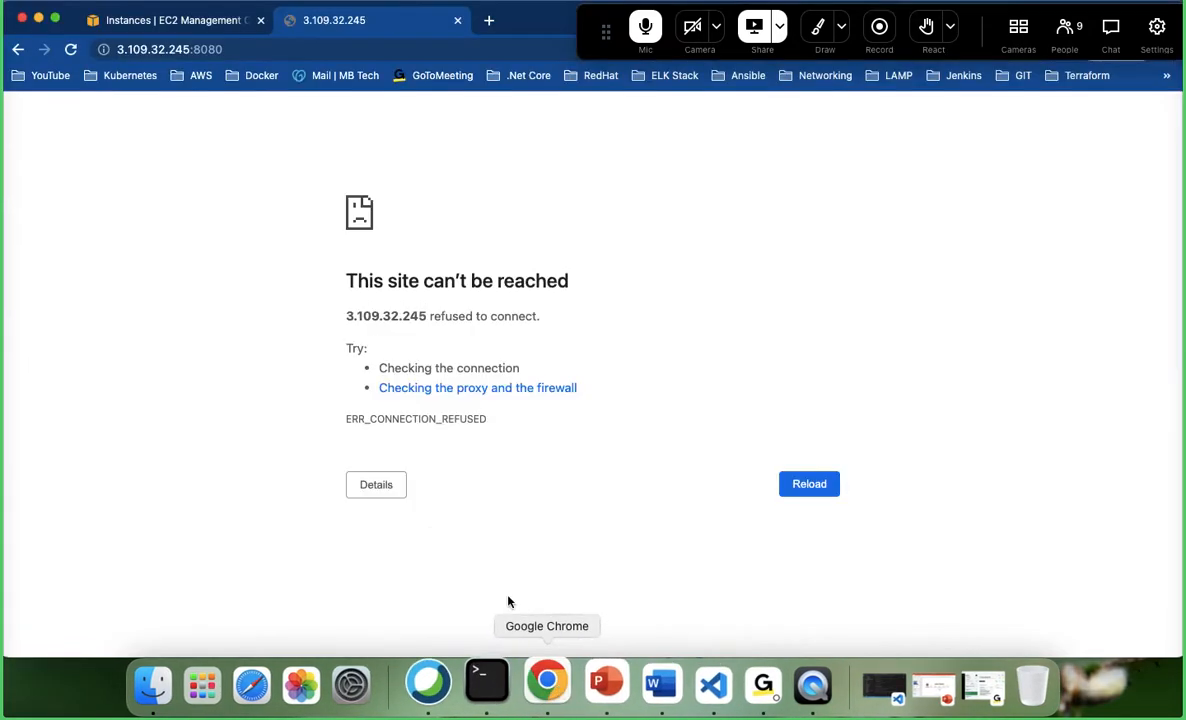
click(71, 49)
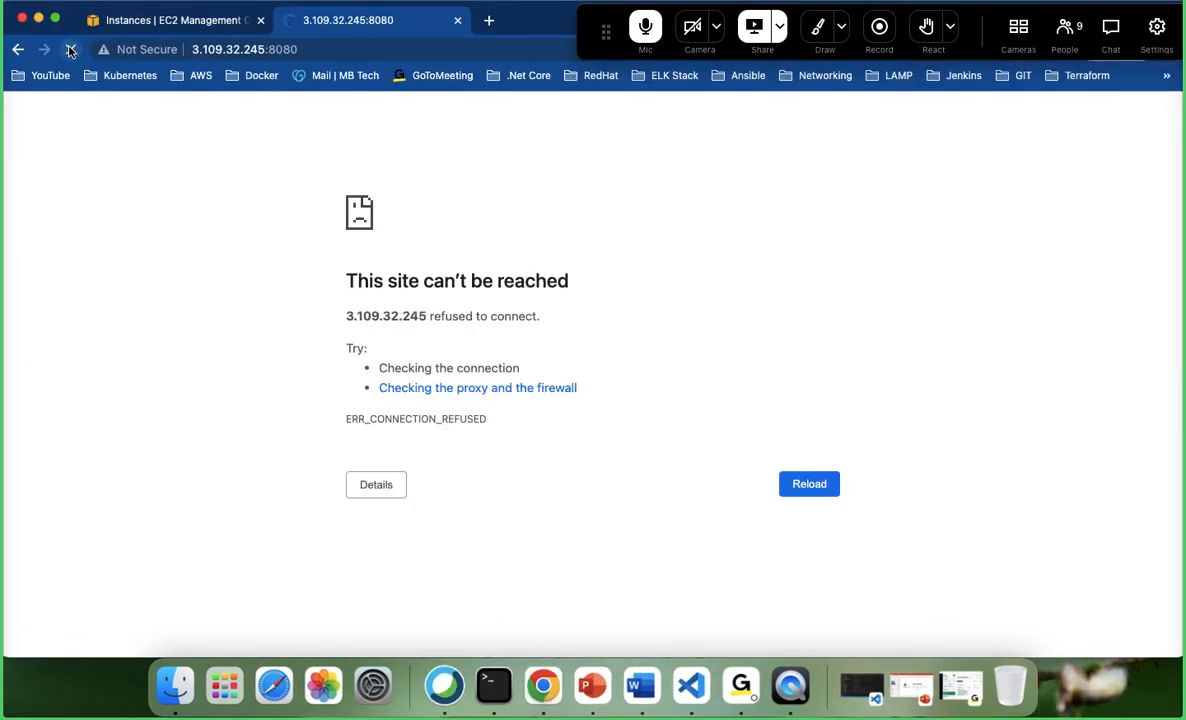
key(super+Tab)
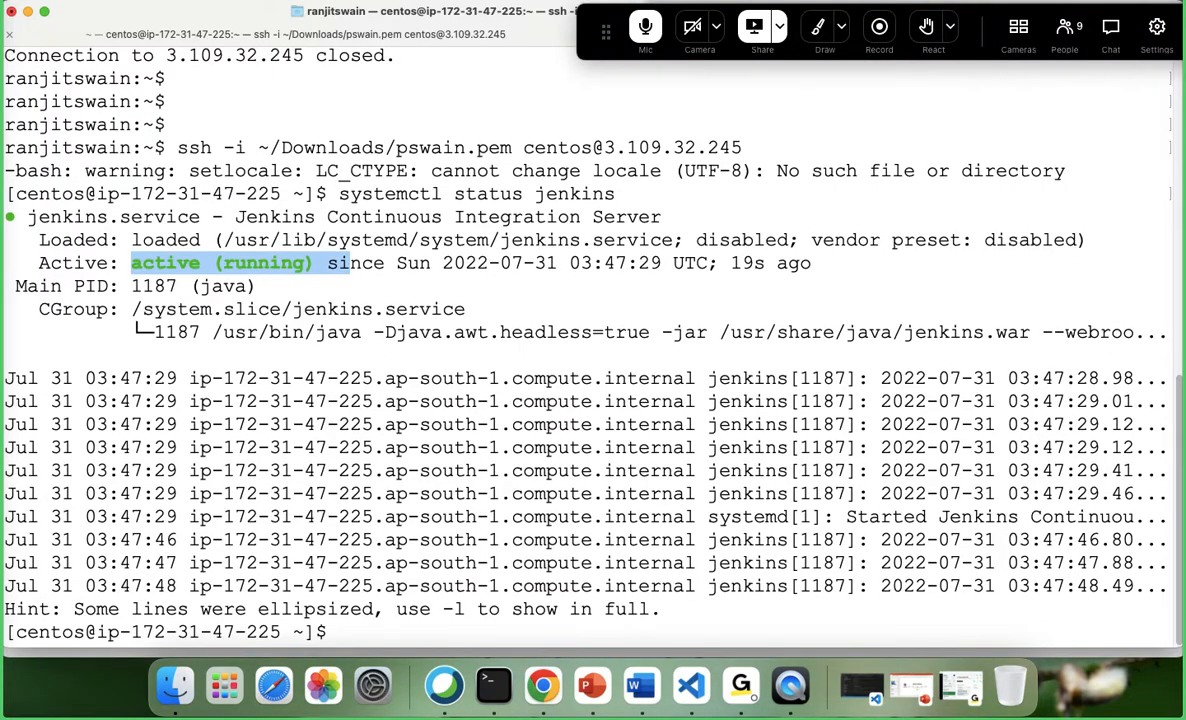
Clear the screen and run echo $JAVA_HOME, showing /usr/lib/jvm/jdk-1.8-openjdk
text(clear)
key(Return)
key(Return)
key(Return)
text(echo $JAVA)
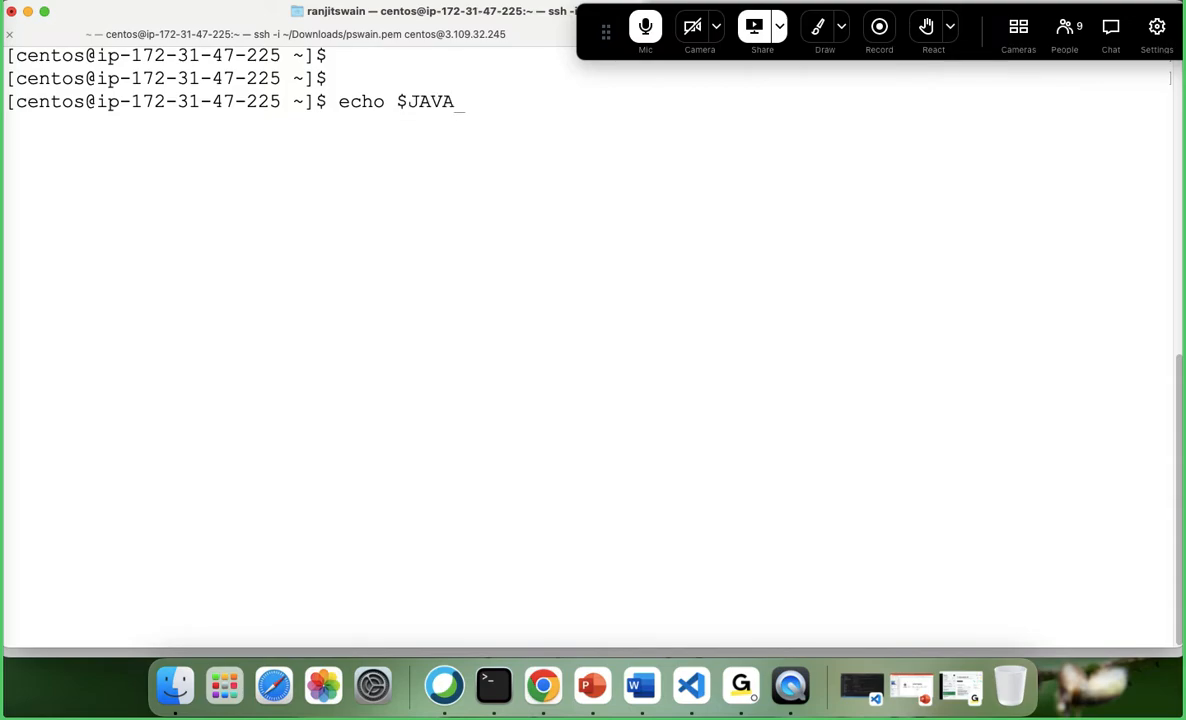
text(_HOME)
key(Return)
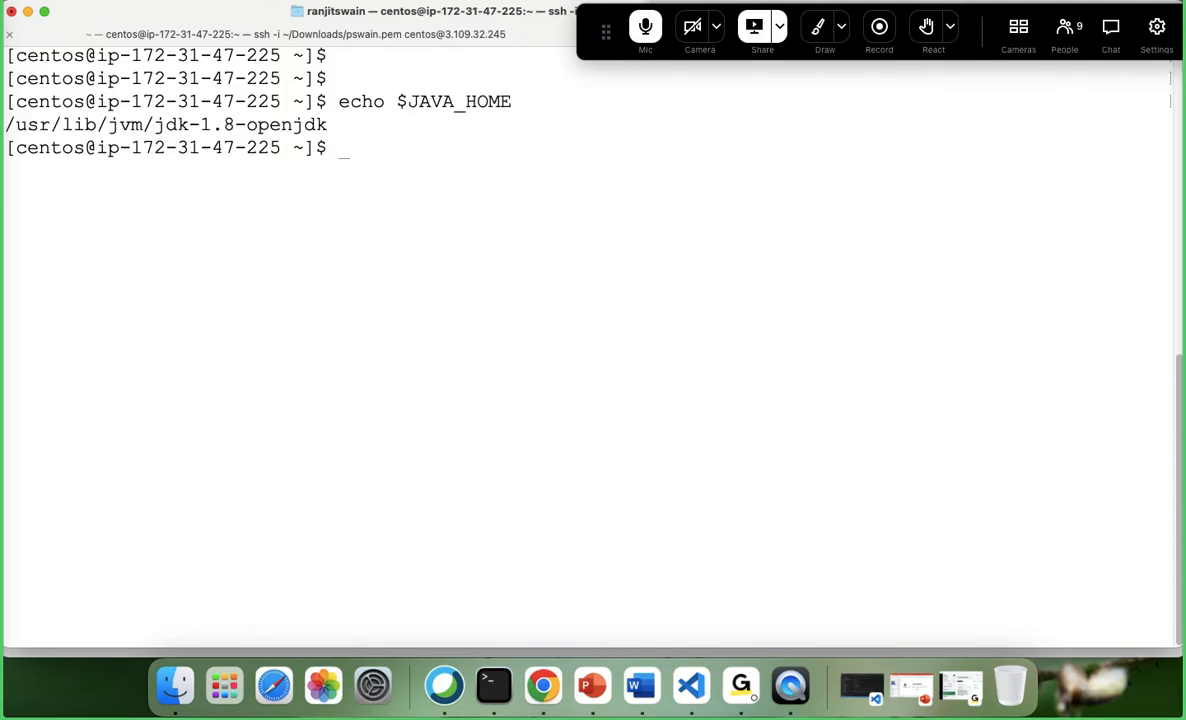
drag(151, 124, 337, 124)
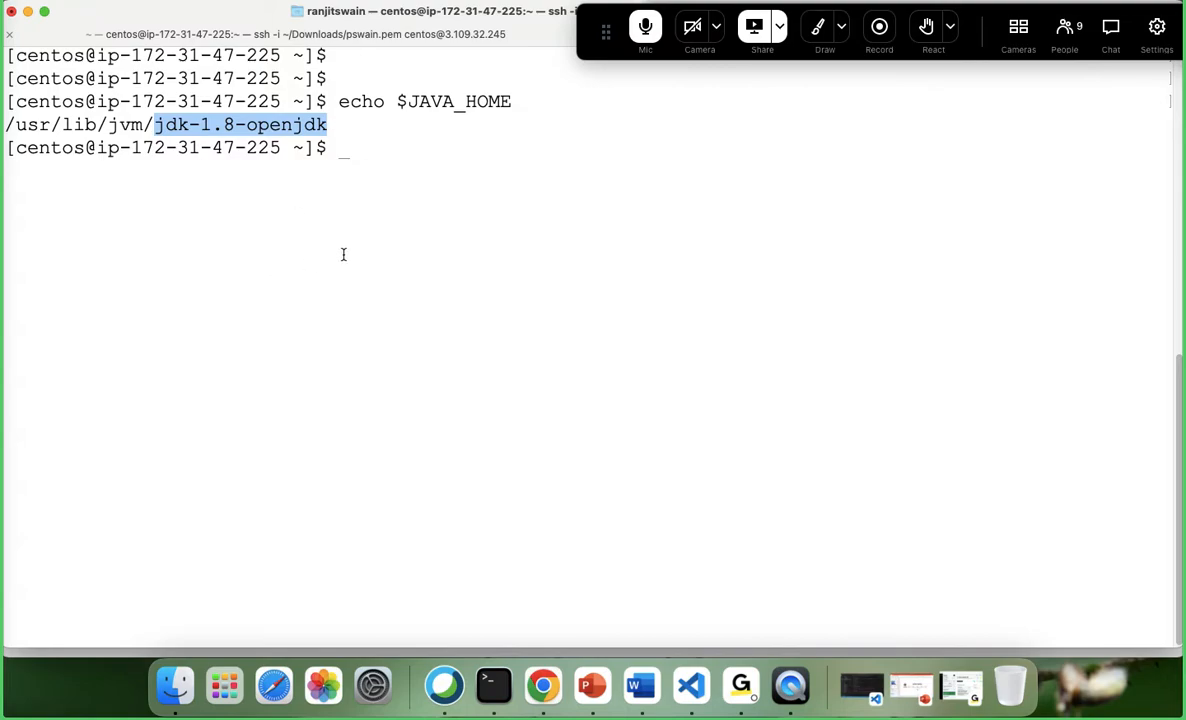
click(434, 225)
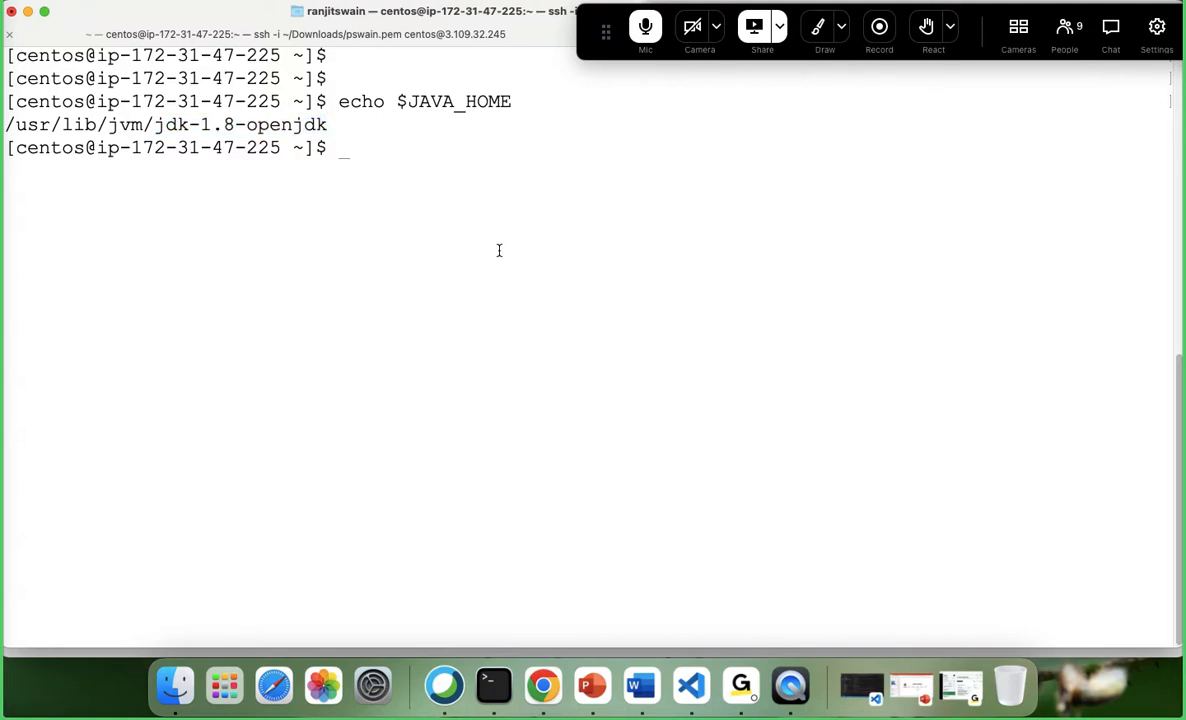
key(Return)
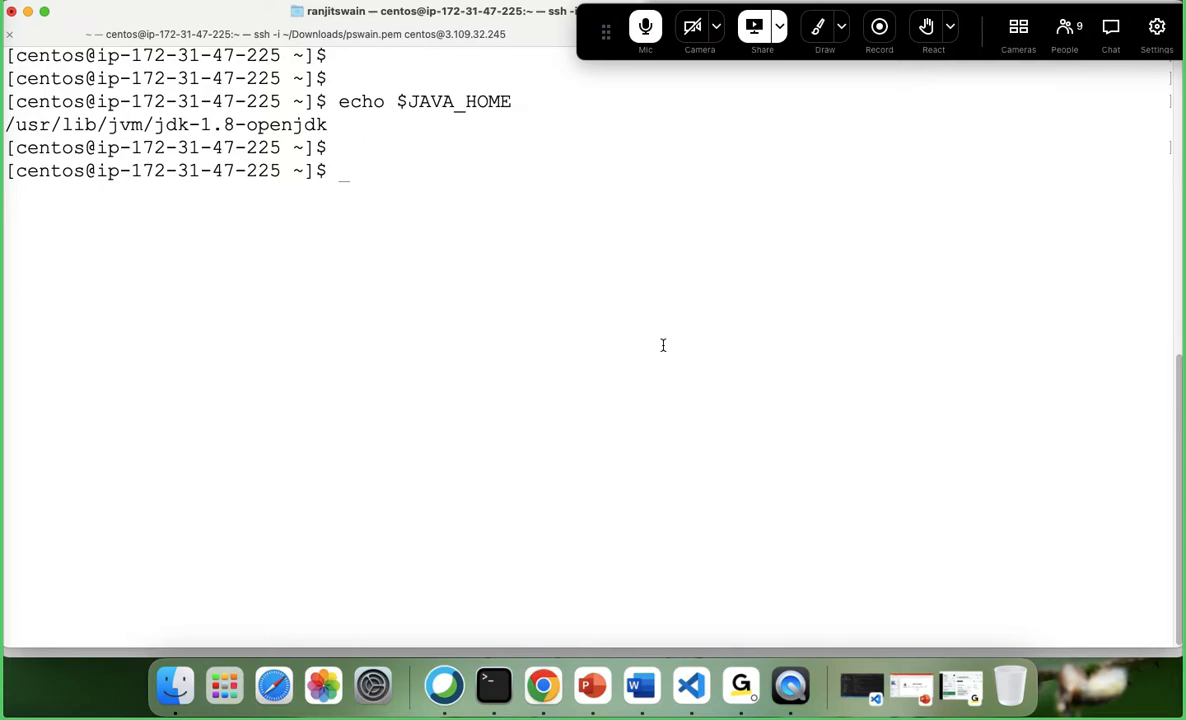
Log in to Jenkins with the account username and password, declining to save the password
click(543, 685)
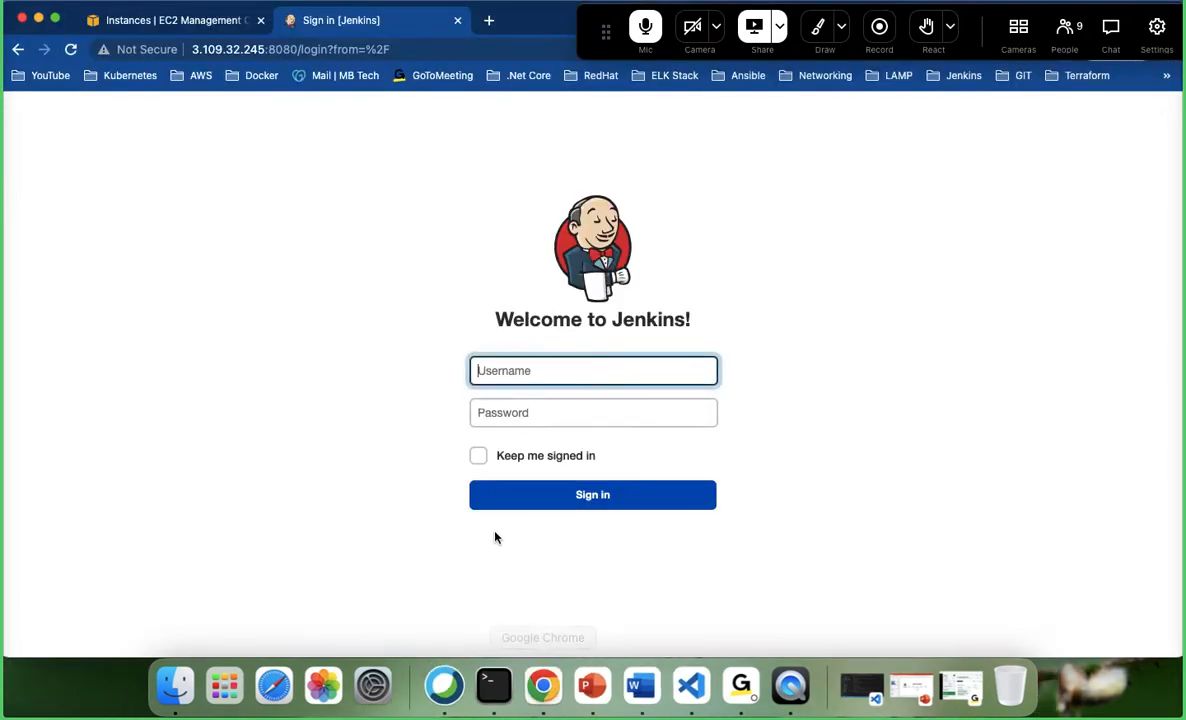
text(ranjit4jenkins)
key(Tab)
text(**************)
key(Return)
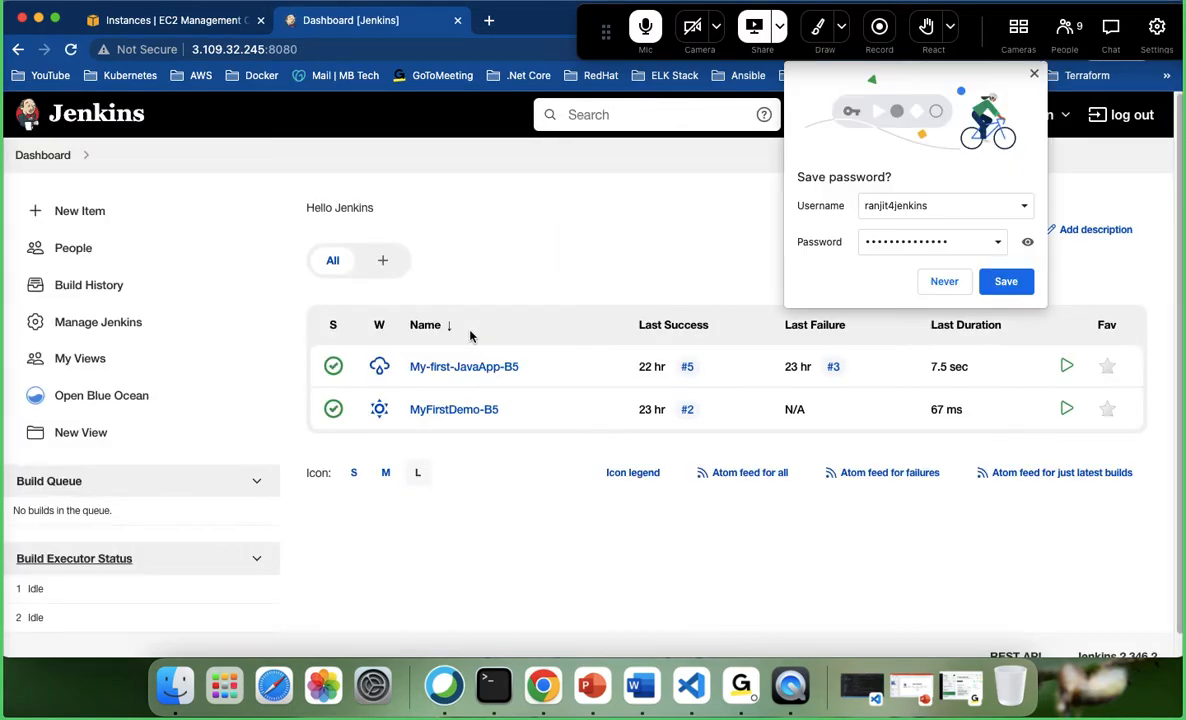
click(944, 281)
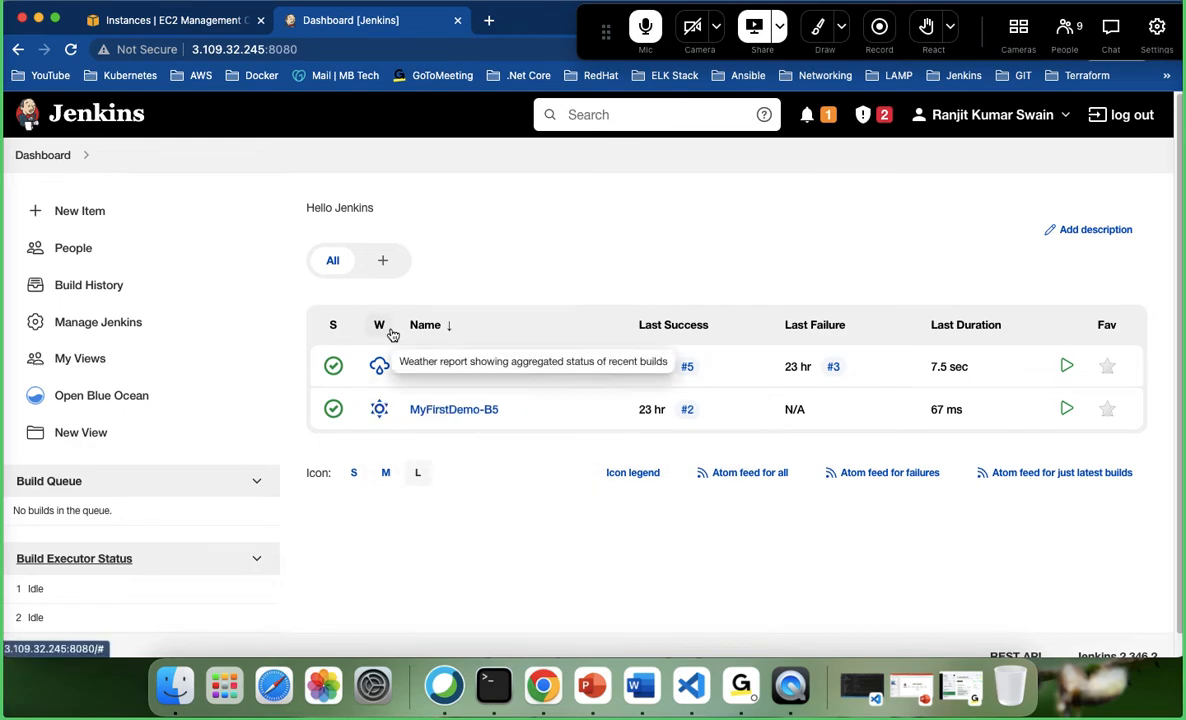
mouse_move(378, 411)
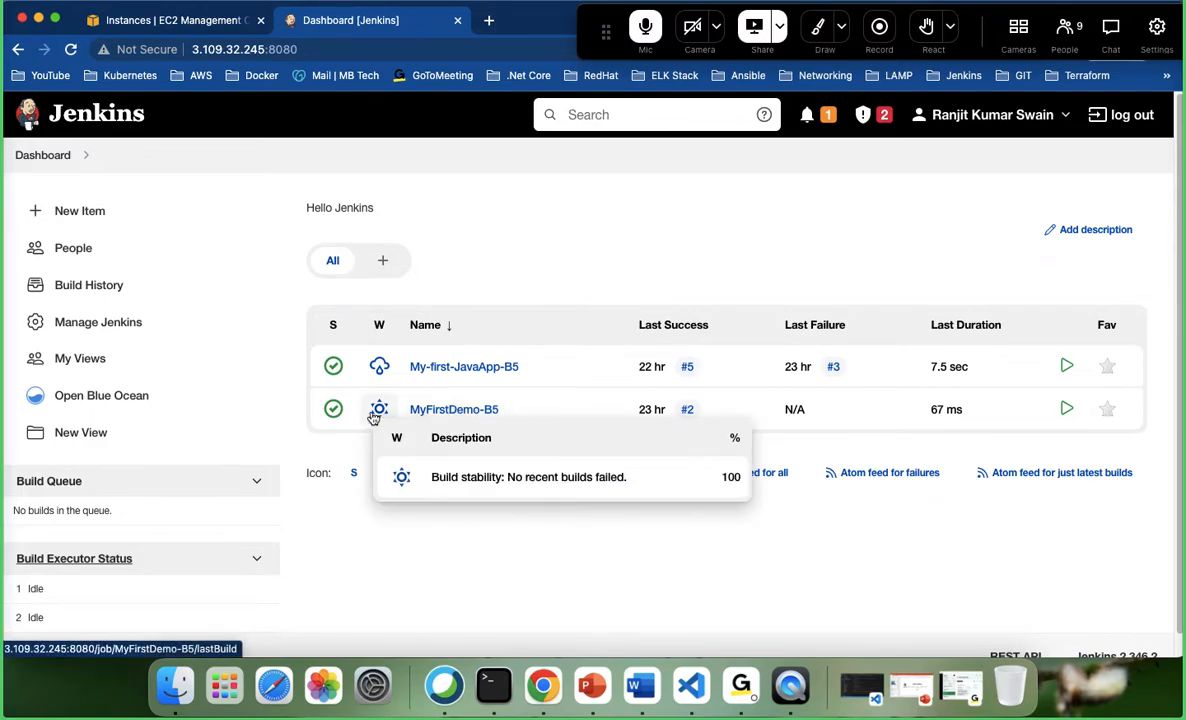
mouse_move(377, 368)
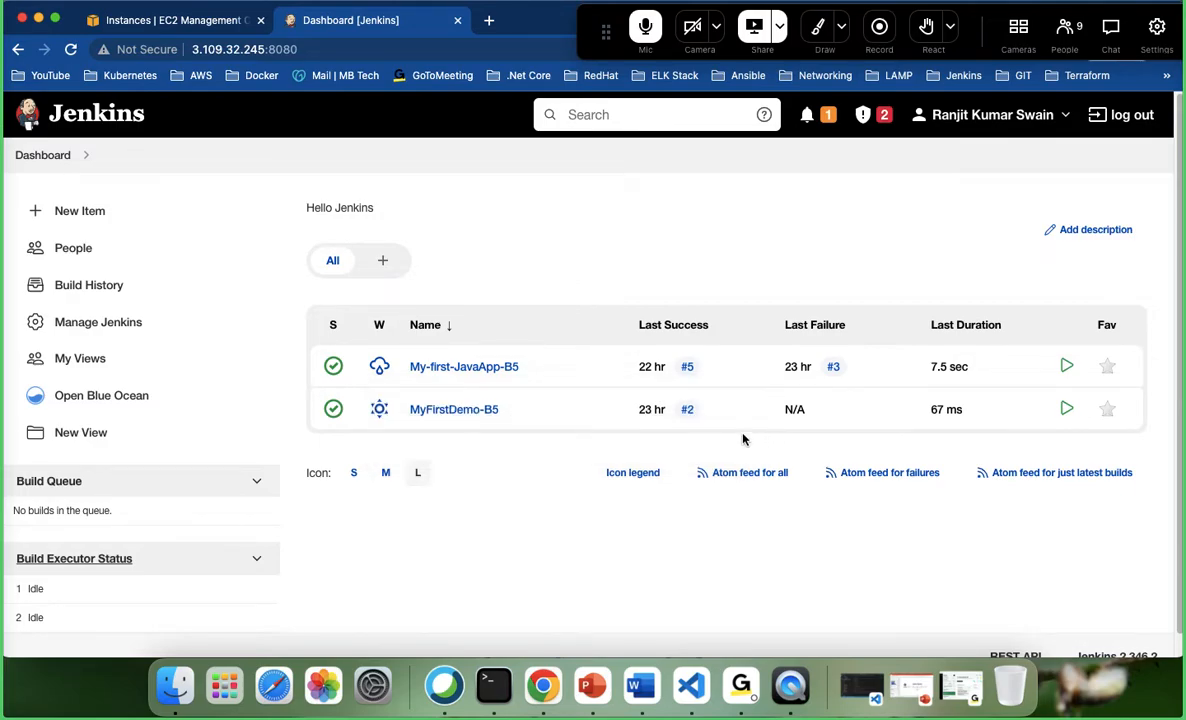
scroll(479, 553, down, 1)
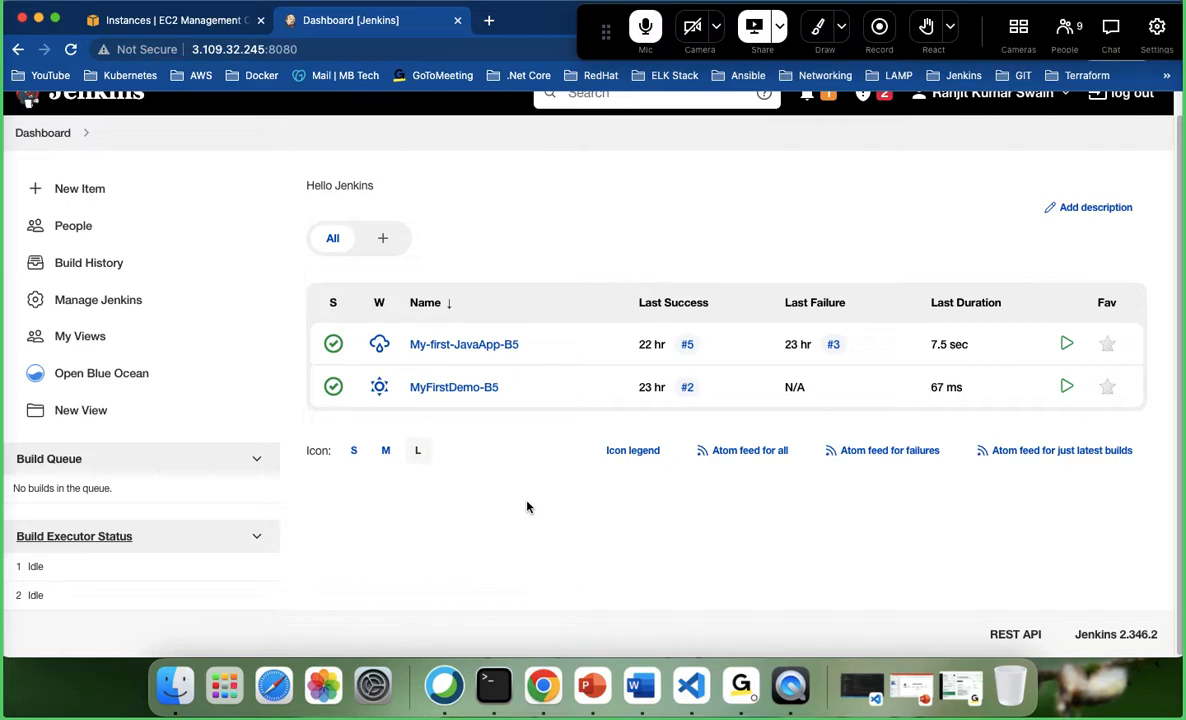
scroll(527, 507, up, 1)
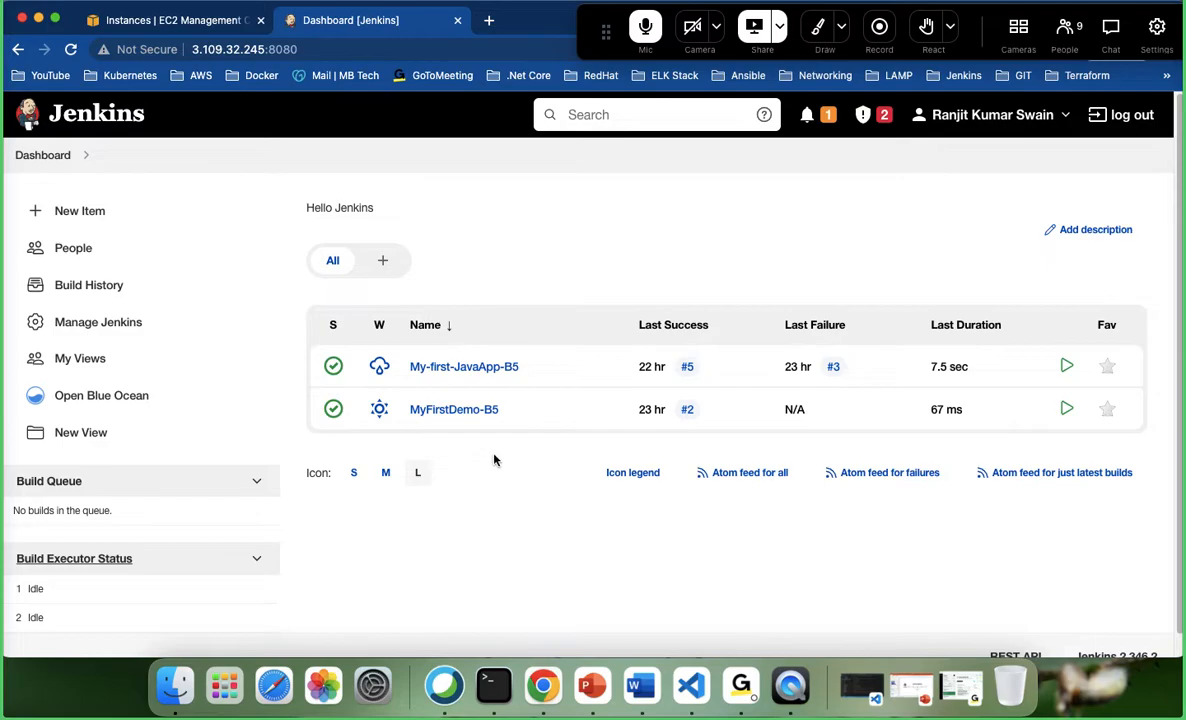
Open the My-first-JavaApp-B5 job and go to its Configure page
click(467, 372)
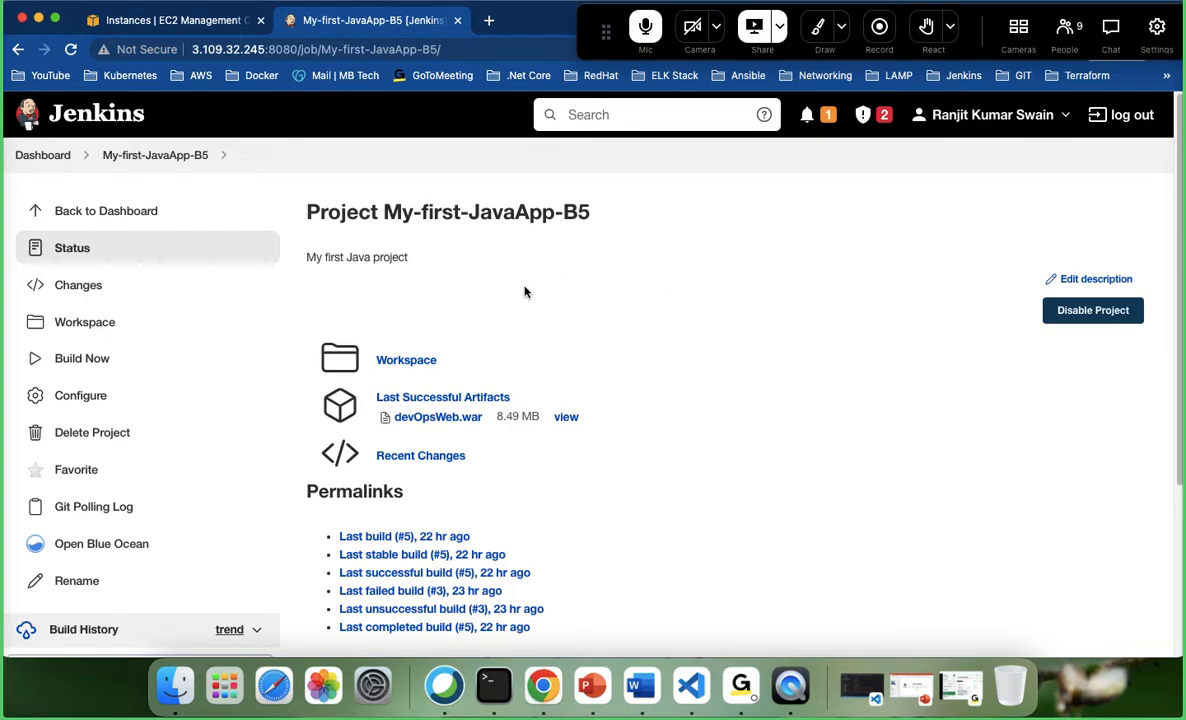
click(83, 402)
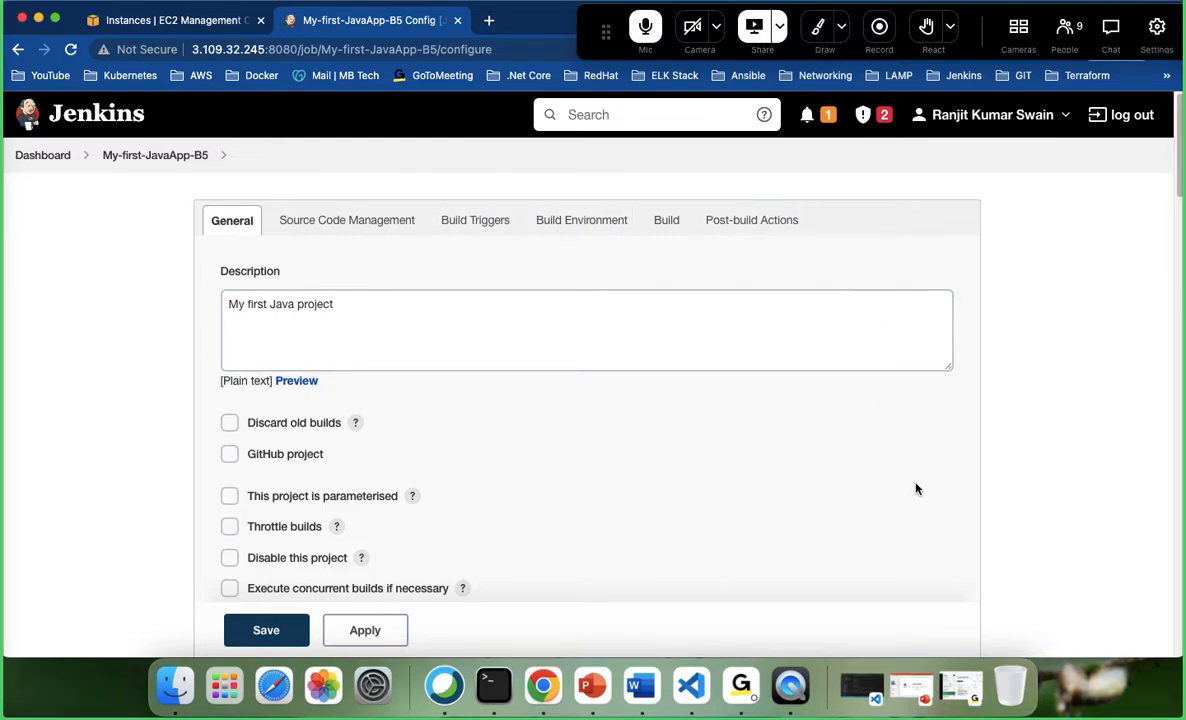
scroll(578, 458, down, 10)
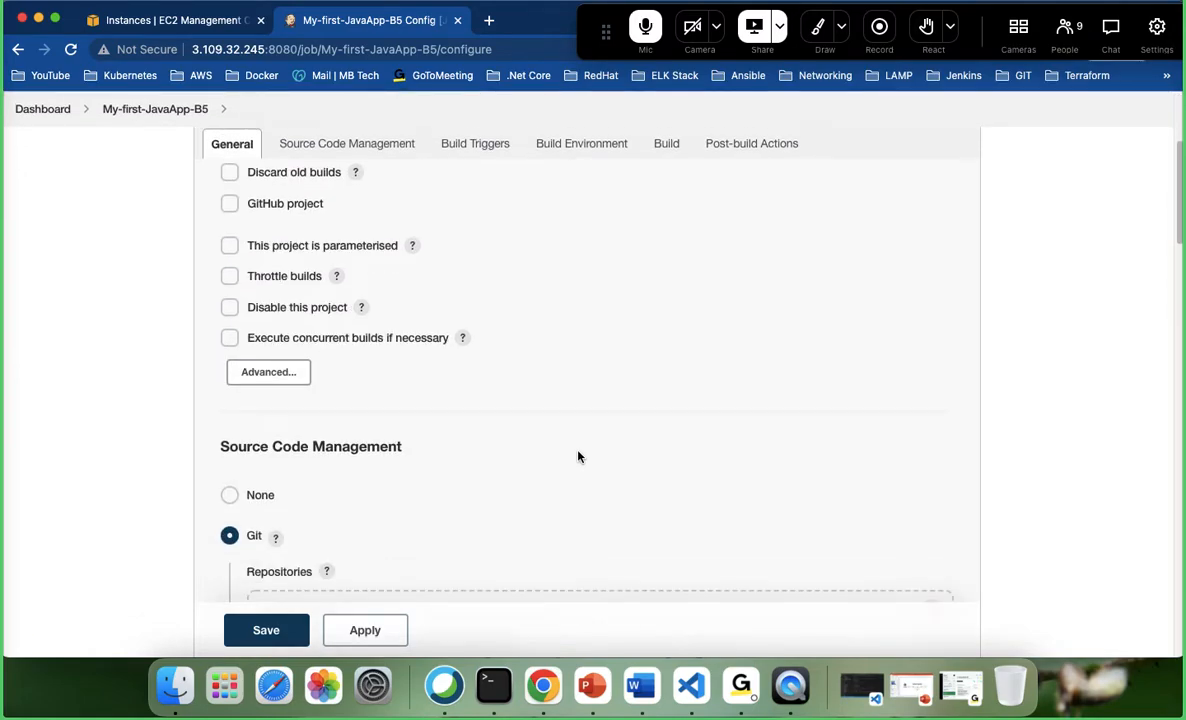
scroll(578, 456, down, 15)
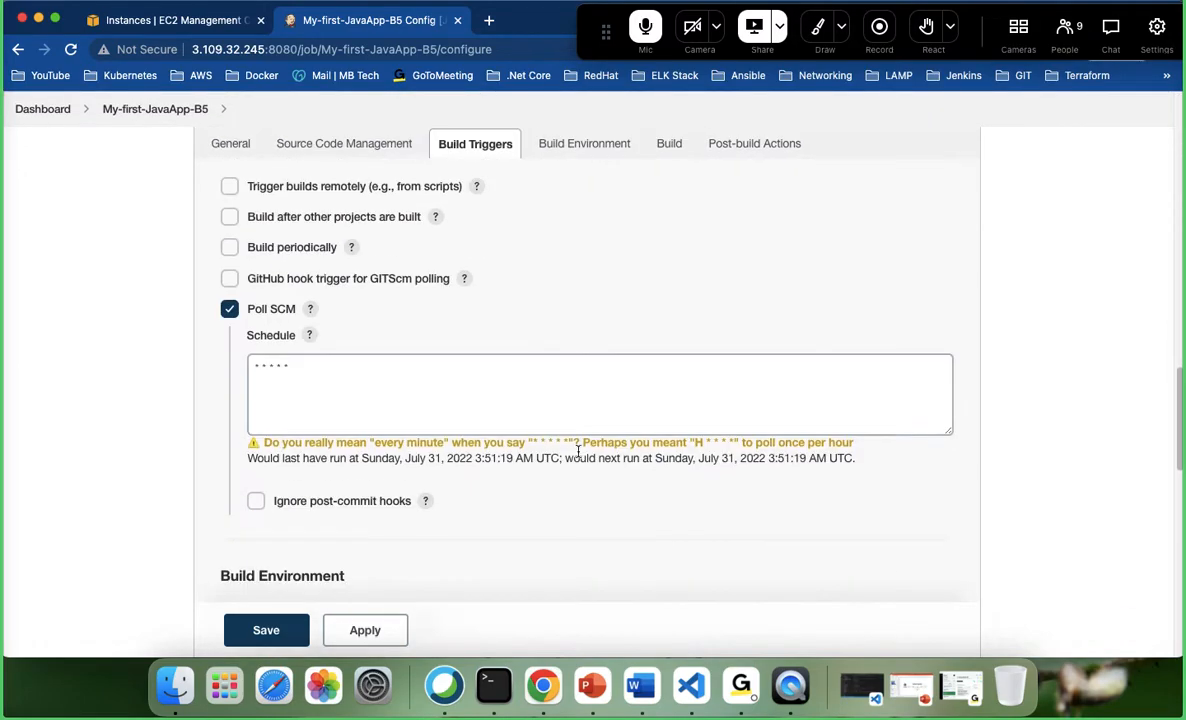
scroll(578, 452, down, 15)
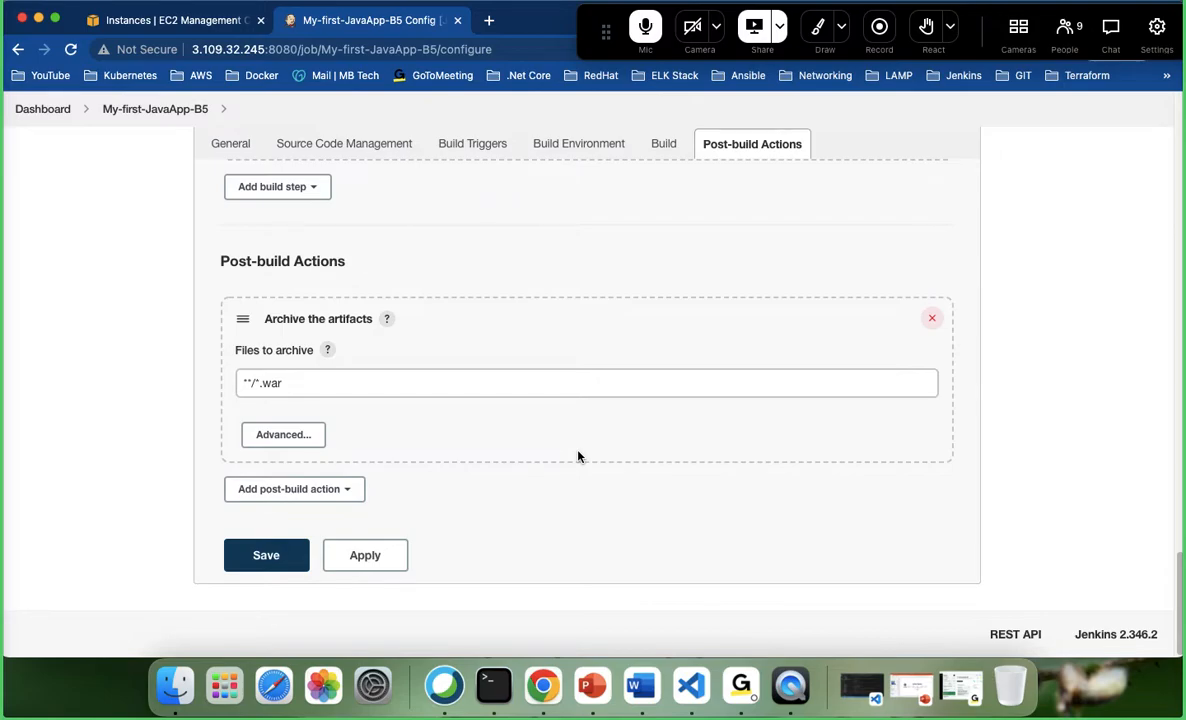
scroll(578, 456, up, 20)
scroll(578, 457, up, 10)
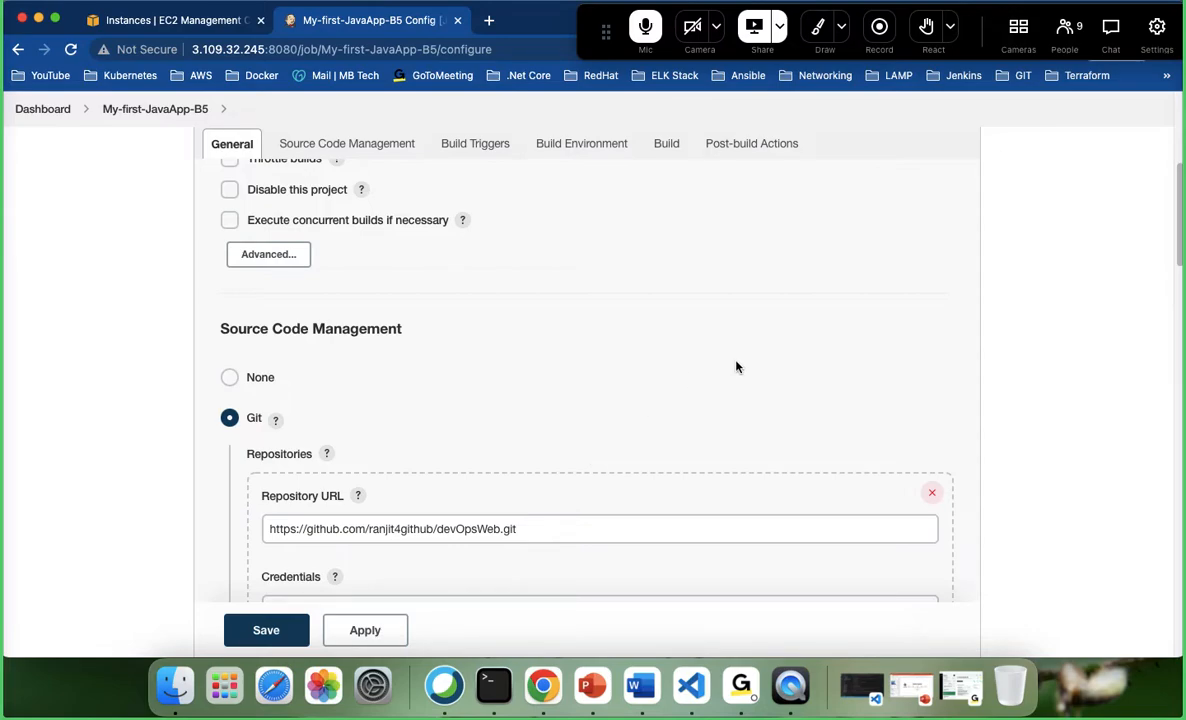
click(1067, 33)
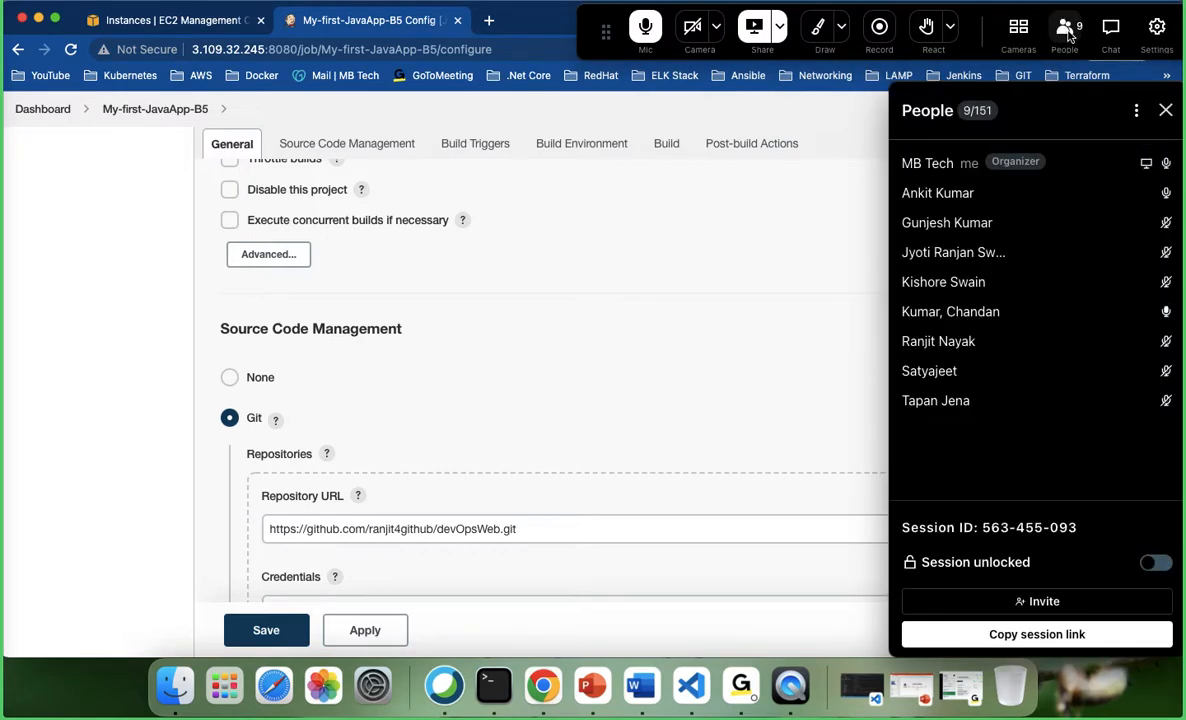
click(1067, 33)
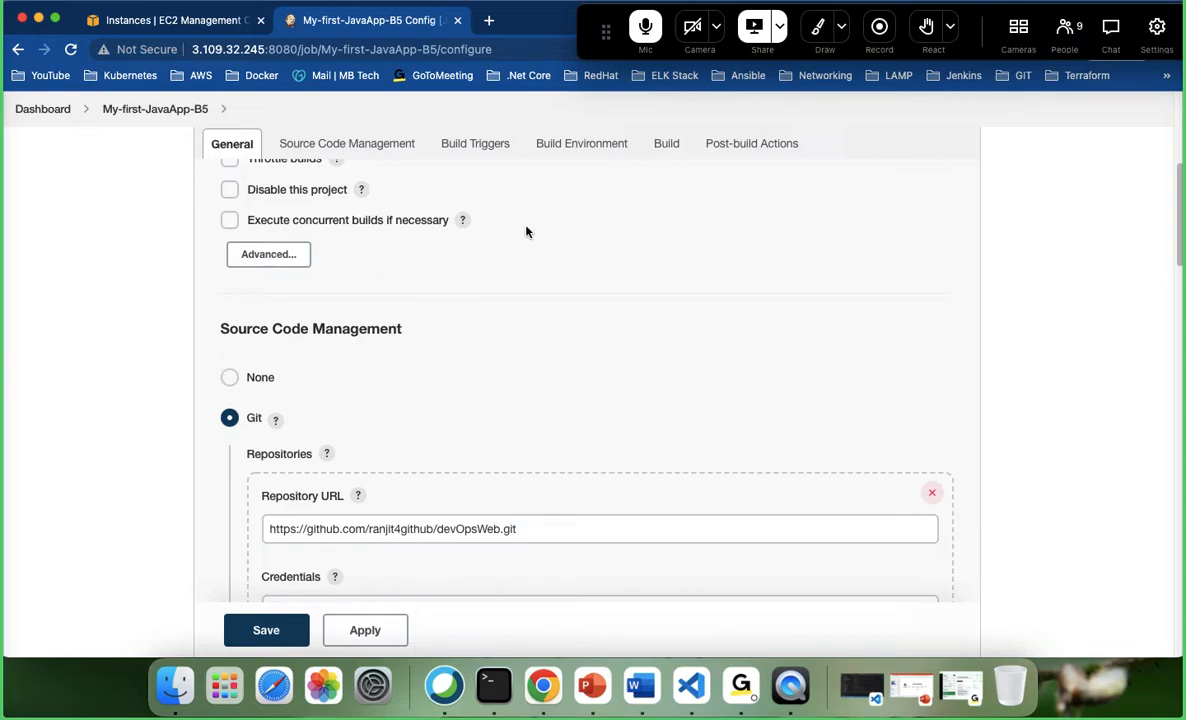
scroll(543, 393, up, 3)
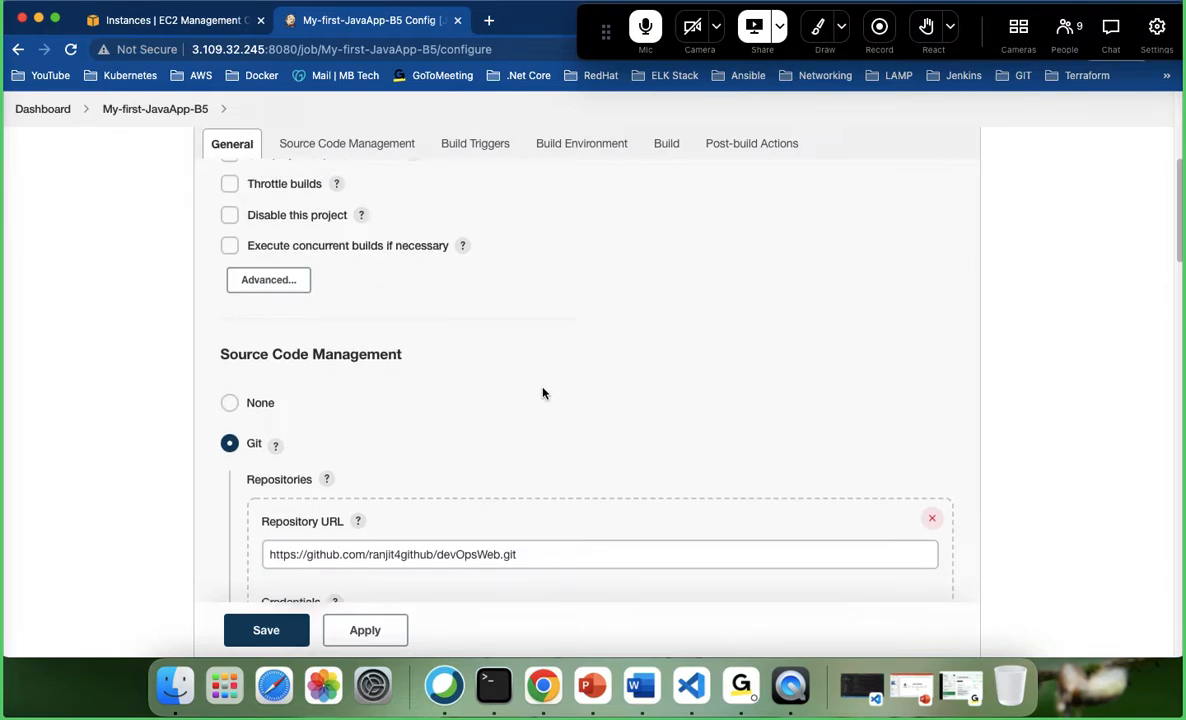
scroll(543, 393, down, 5)
scroll(543, 393, down, 2)
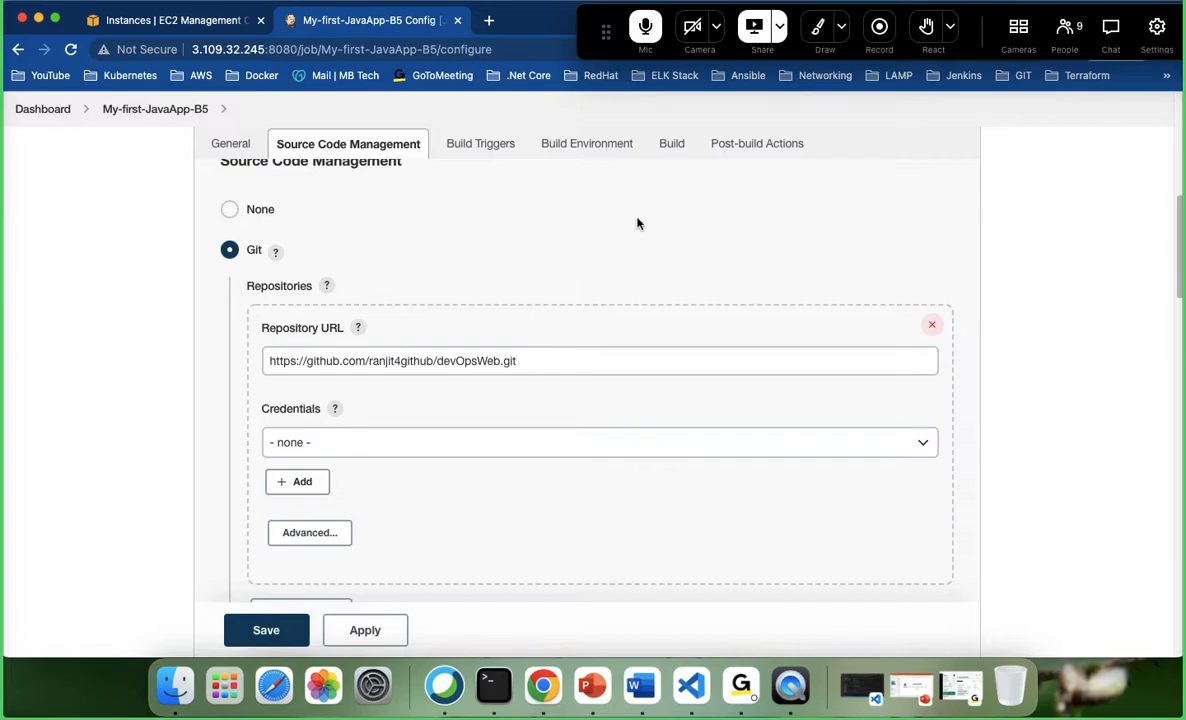
click(553, 150)
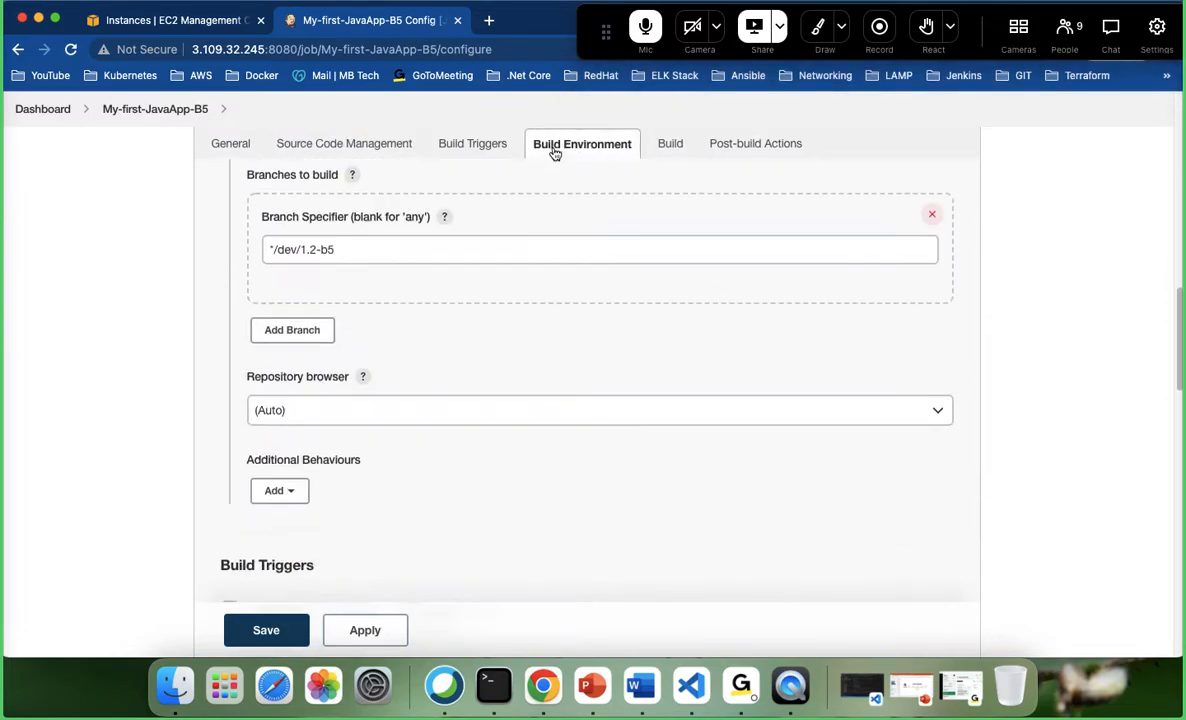
scroll(397, 341, down, 3)
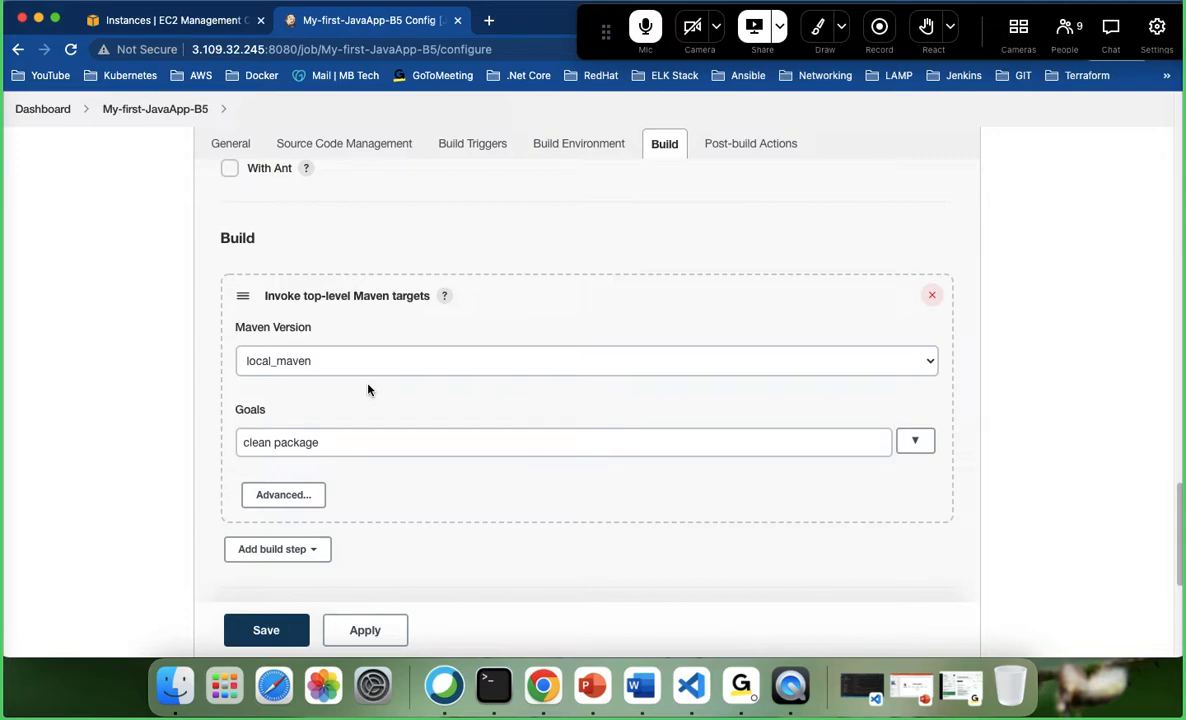
scroll(560, 340, down, 5)
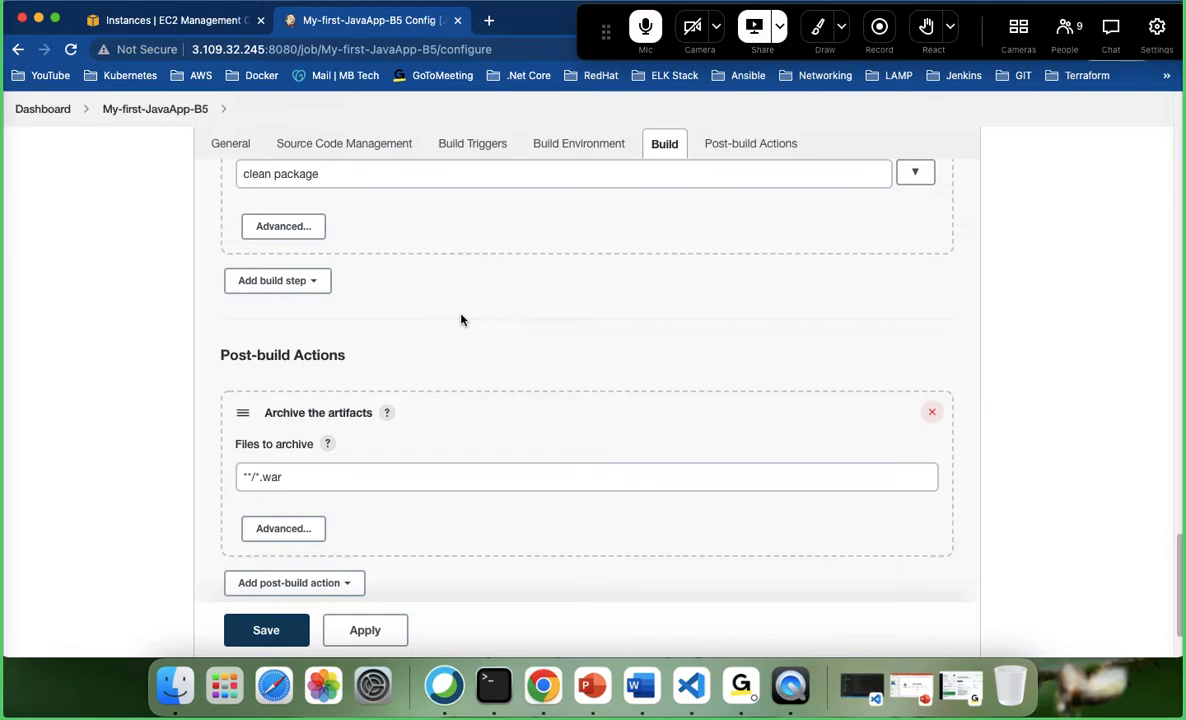
scroll(461, 320, up, 10)
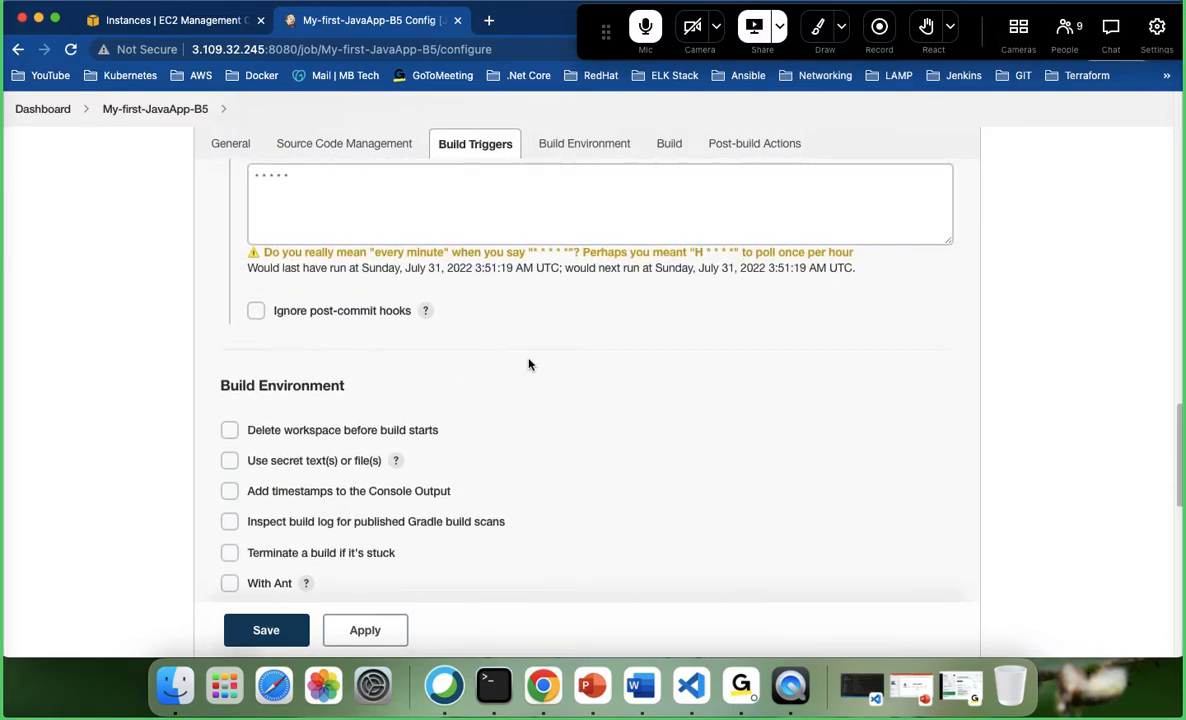
scroll(530, 364, up, 3)
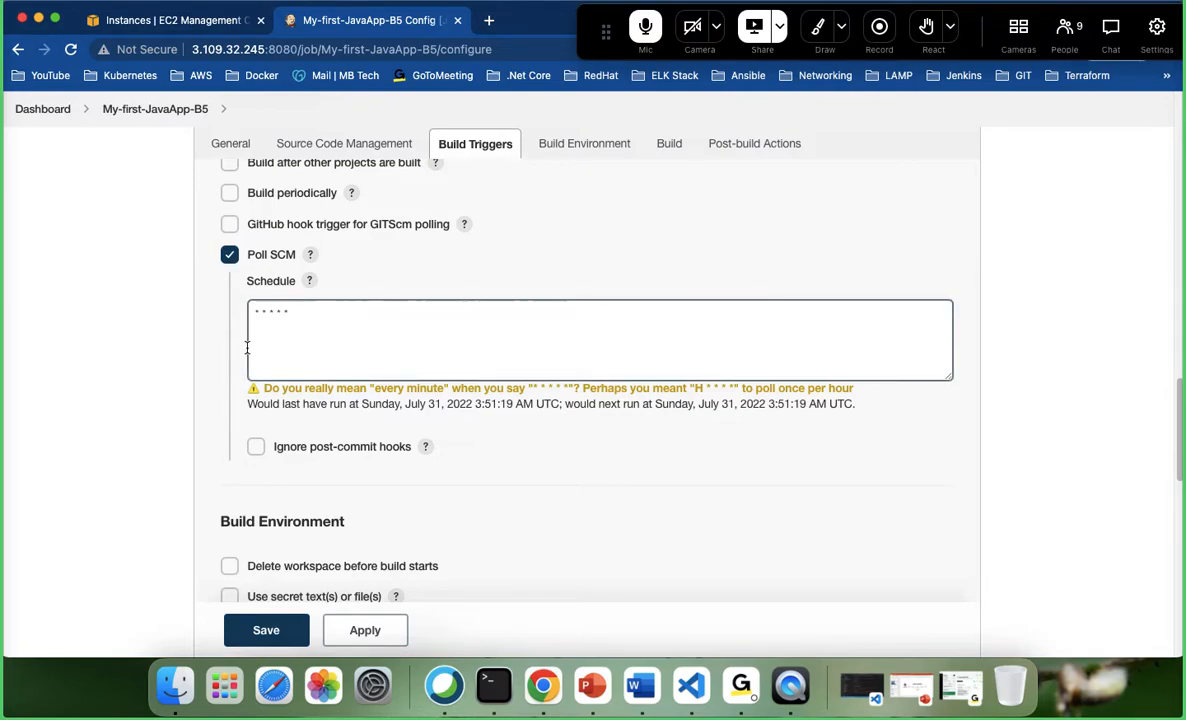
scroll(233, 336, up, 5)
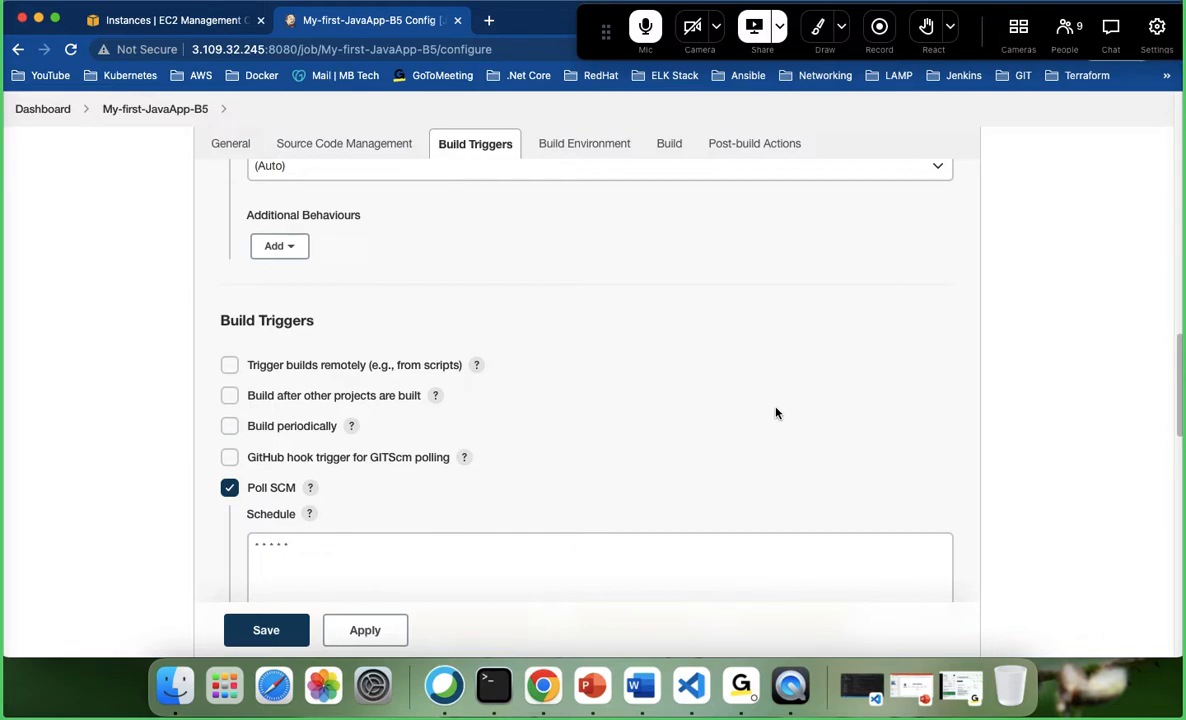
click(1067, 30)
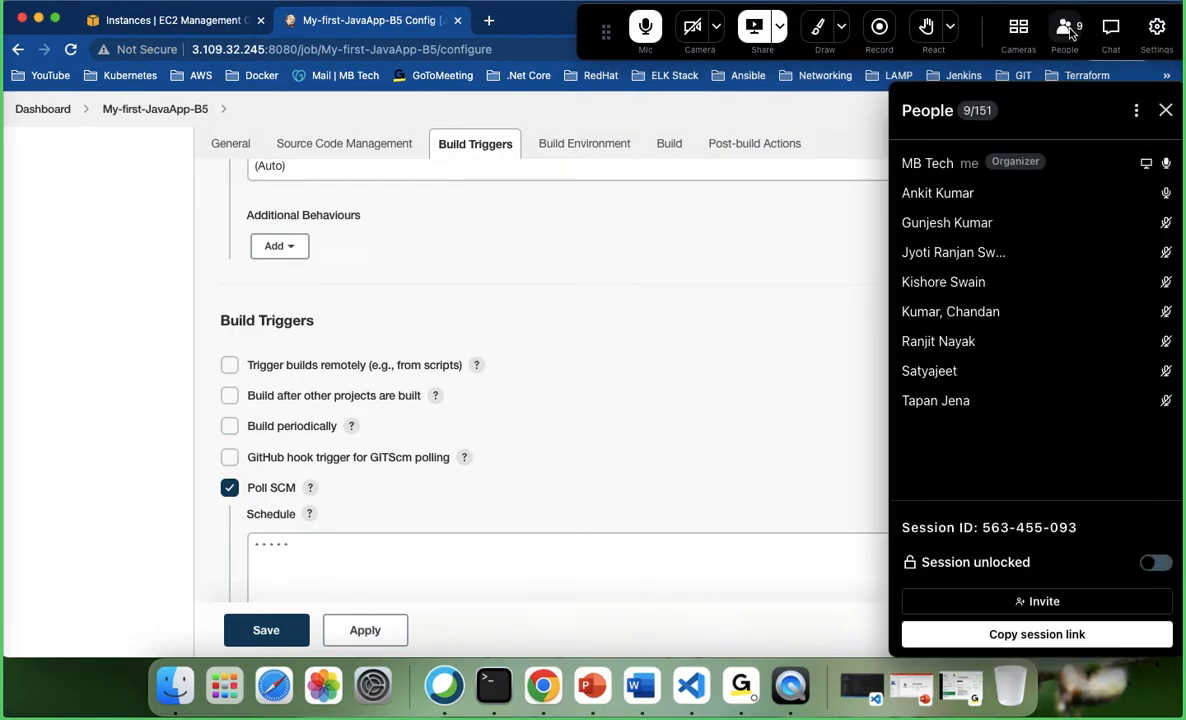
click(1067, 30)
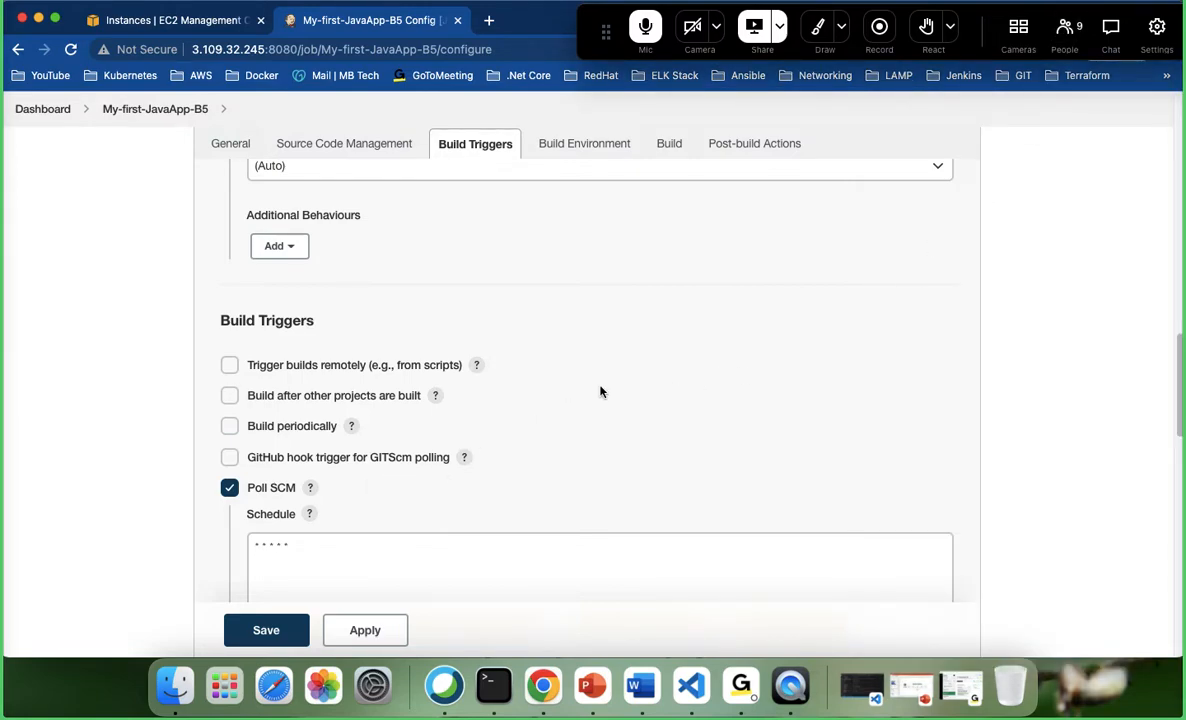
scroll(600, 391, down, 2)
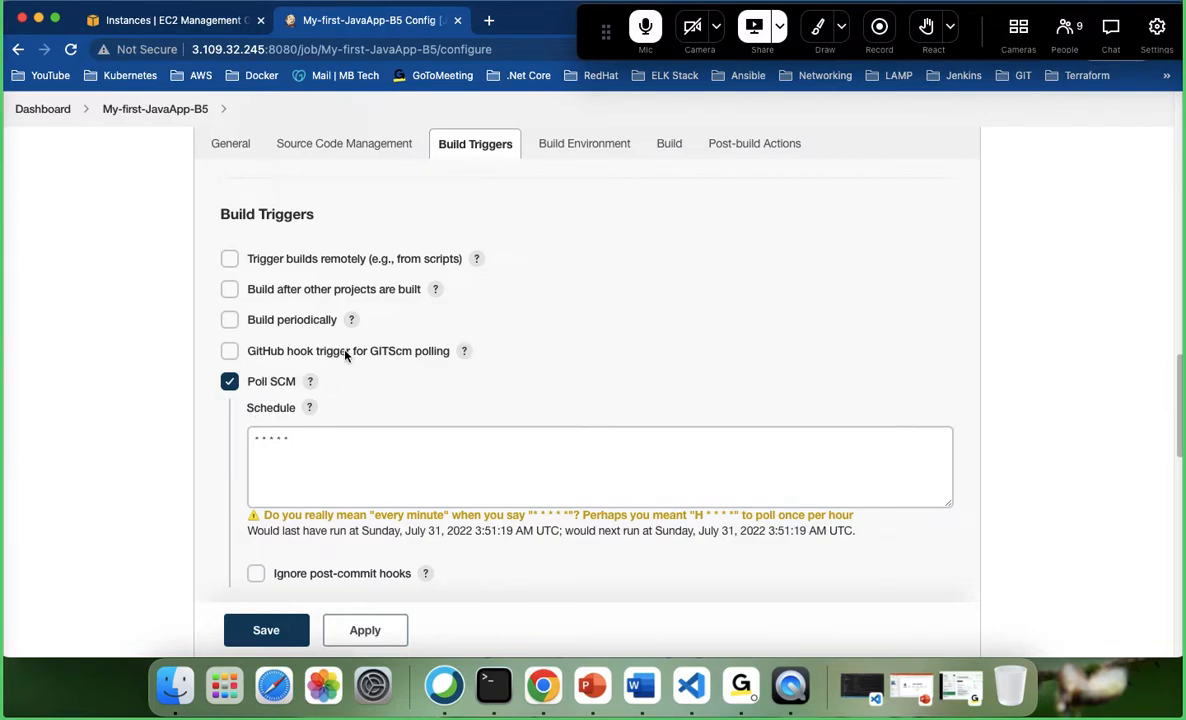
scroll(487, 408, down, 2)
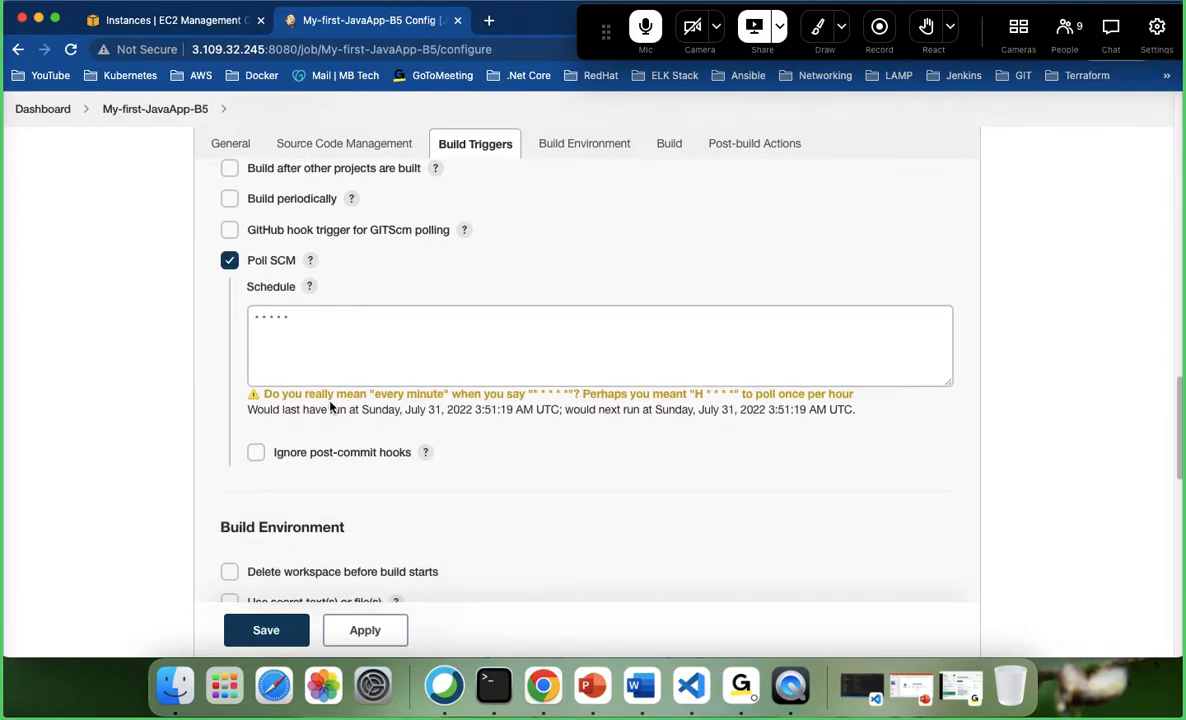
click(310, 287)
scroll(355, 509, down, 2)
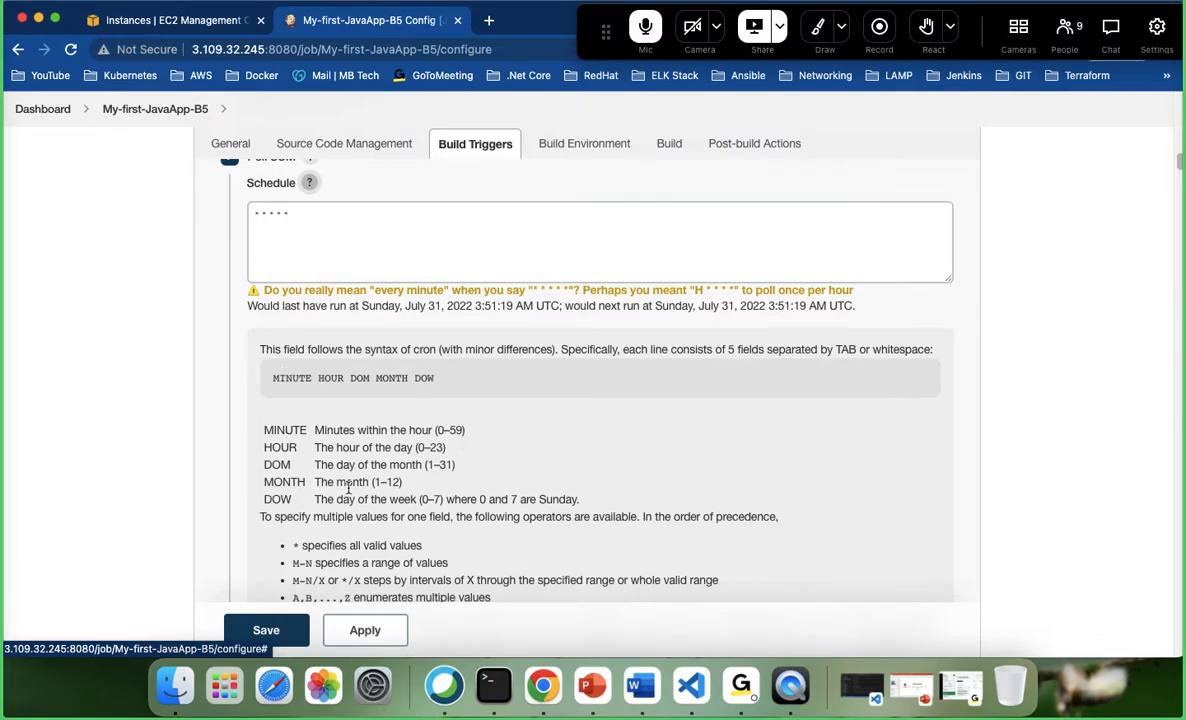
scroll(400, 410, down, 1)
scroll(296, 403, down, 9)
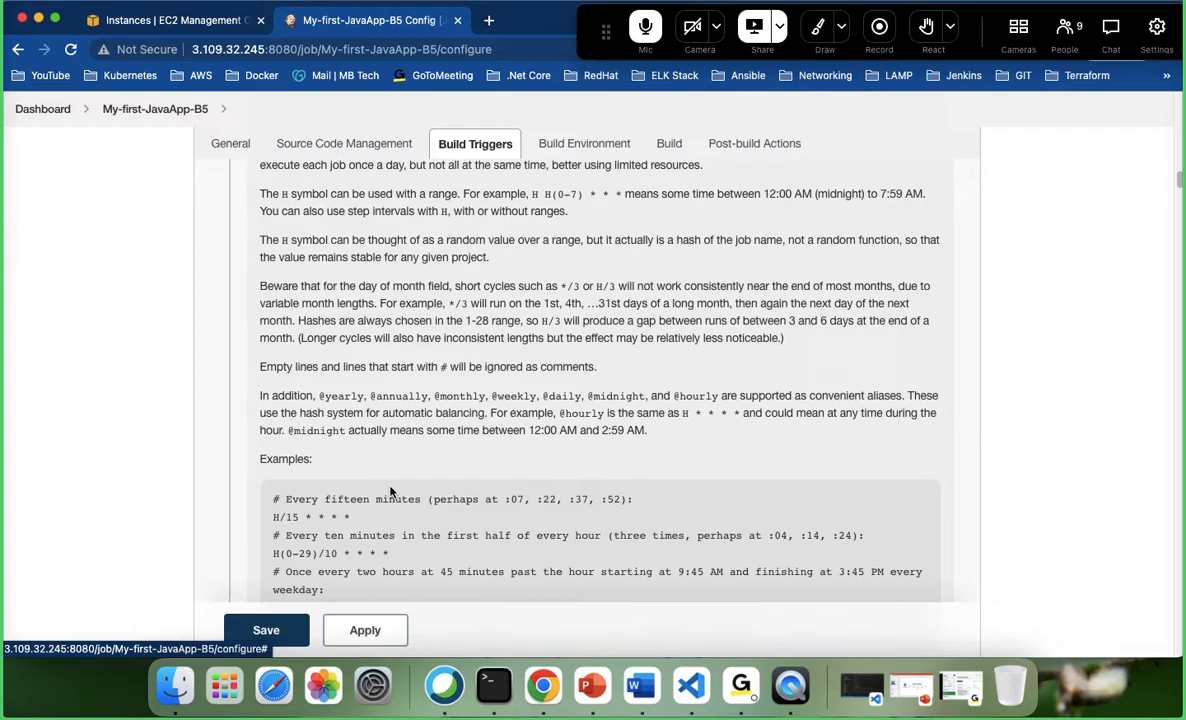
scroll(403, 486, down, 10)
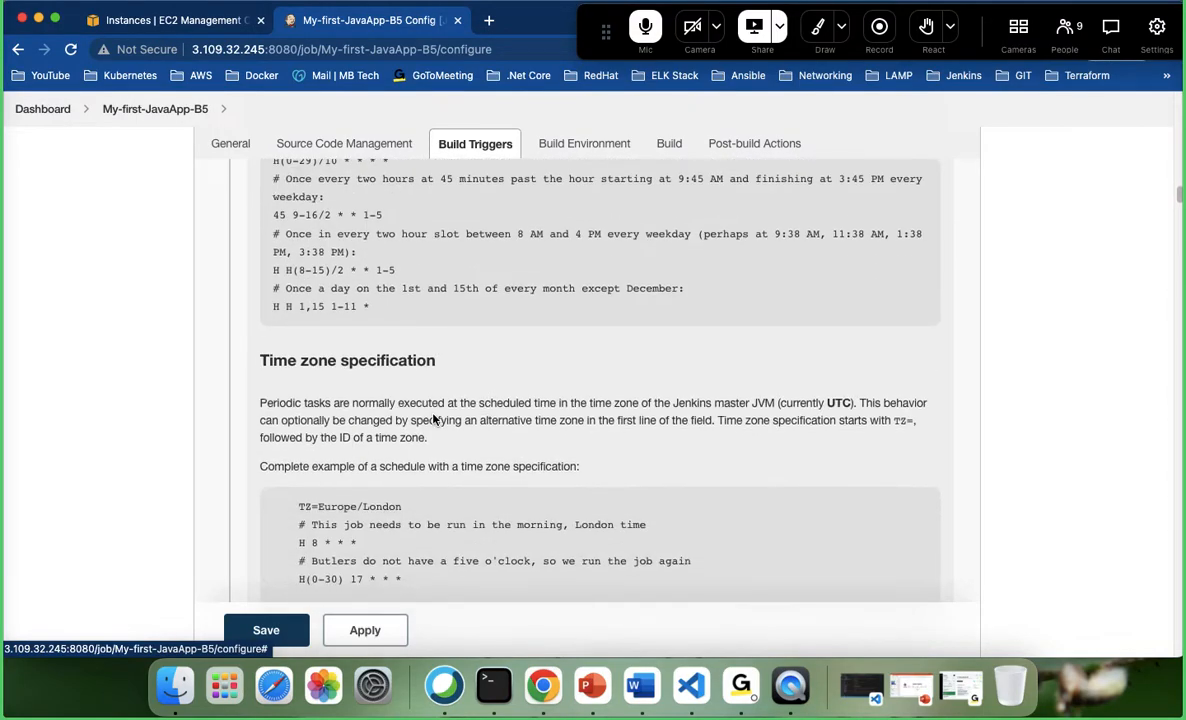
scroll(433, 415, down, 15)
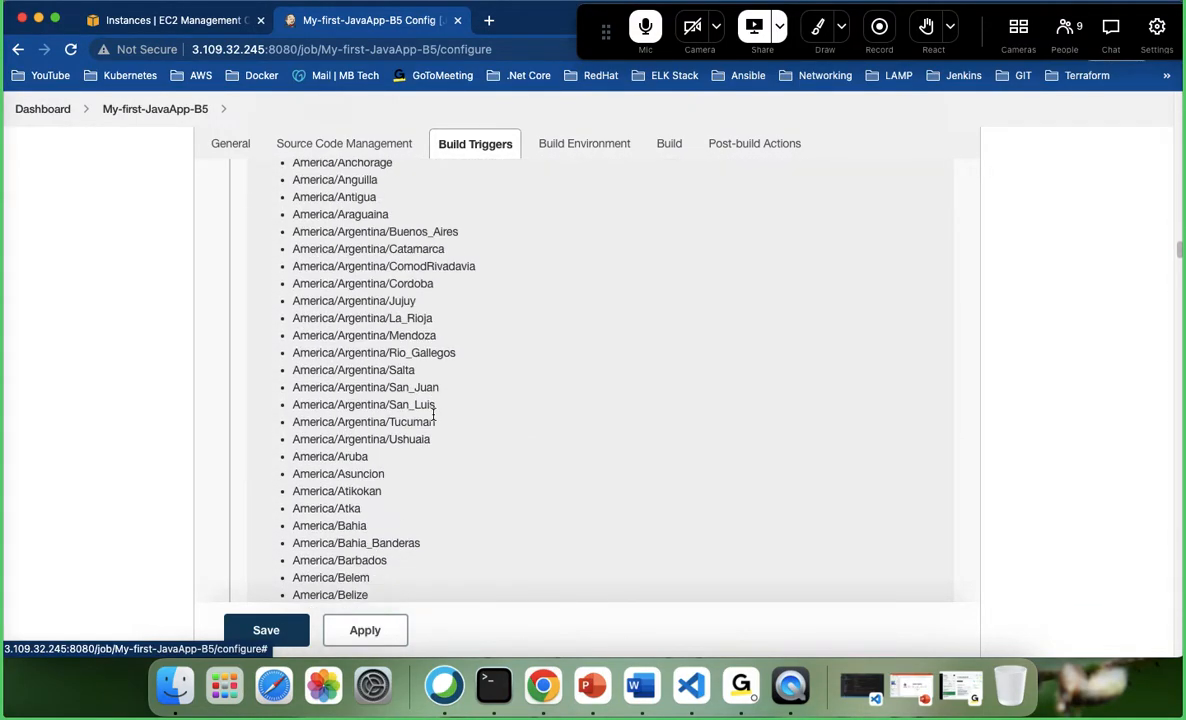
scroll(433, 419, down, 20)
scroll(443, 418, up, 20)
scroll(443, 418, up, 20)
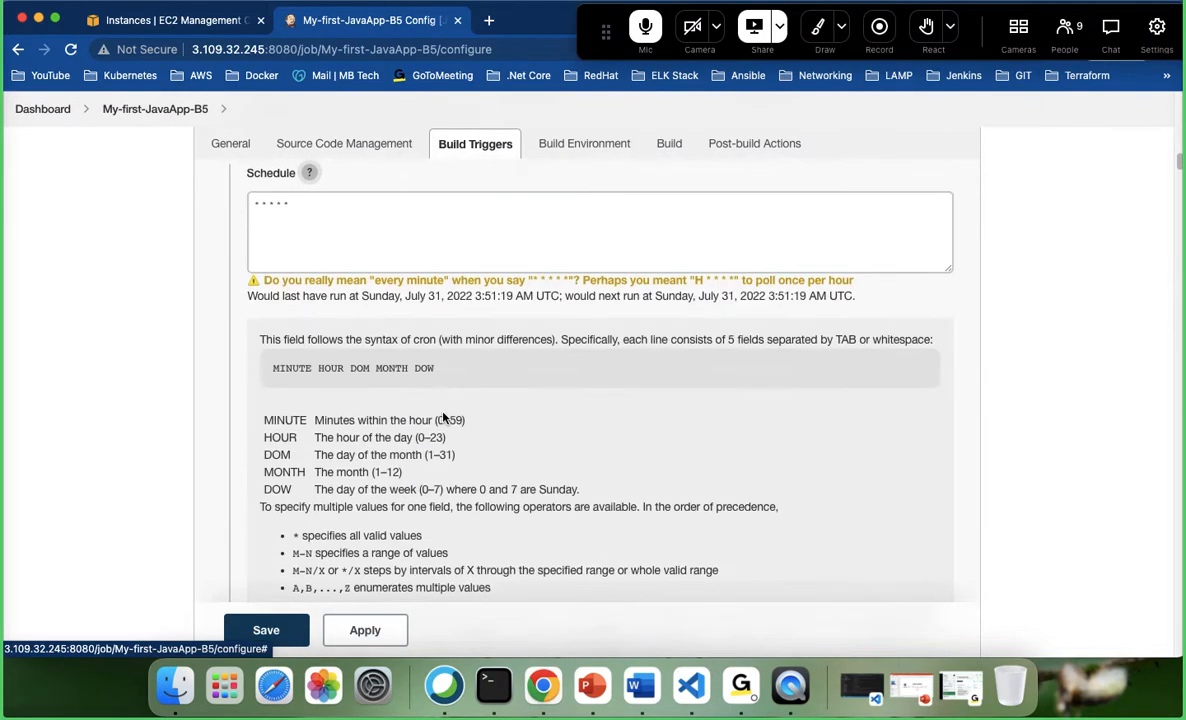
scroll(443, 418, down, 5)
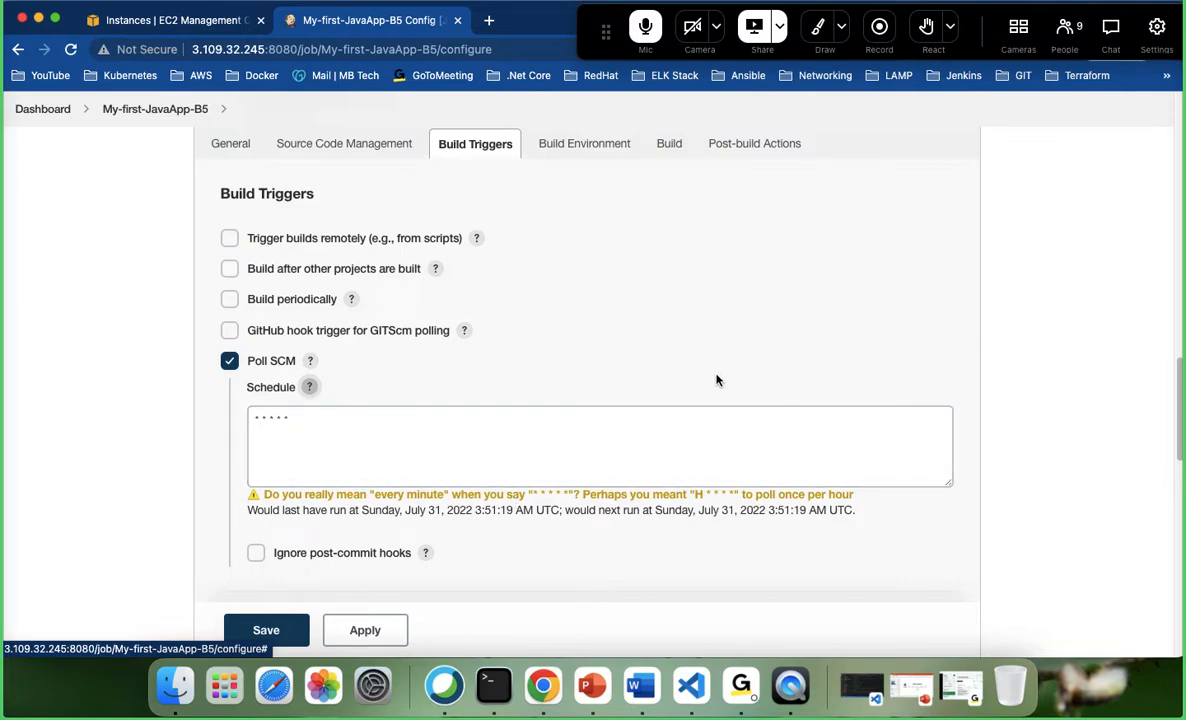
scroll(625, 373, up, 3)
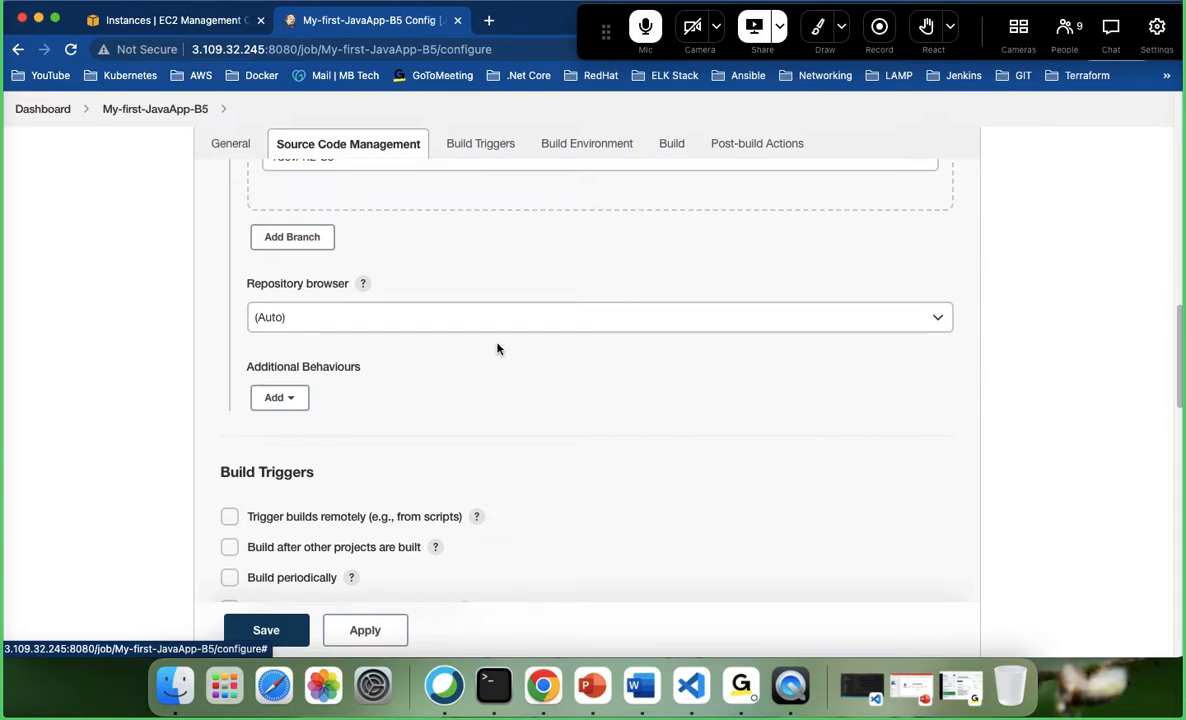
Scroll to the top of the configure page and use the Dashboard breadcrumb
scroll(505, 352, up, 10)
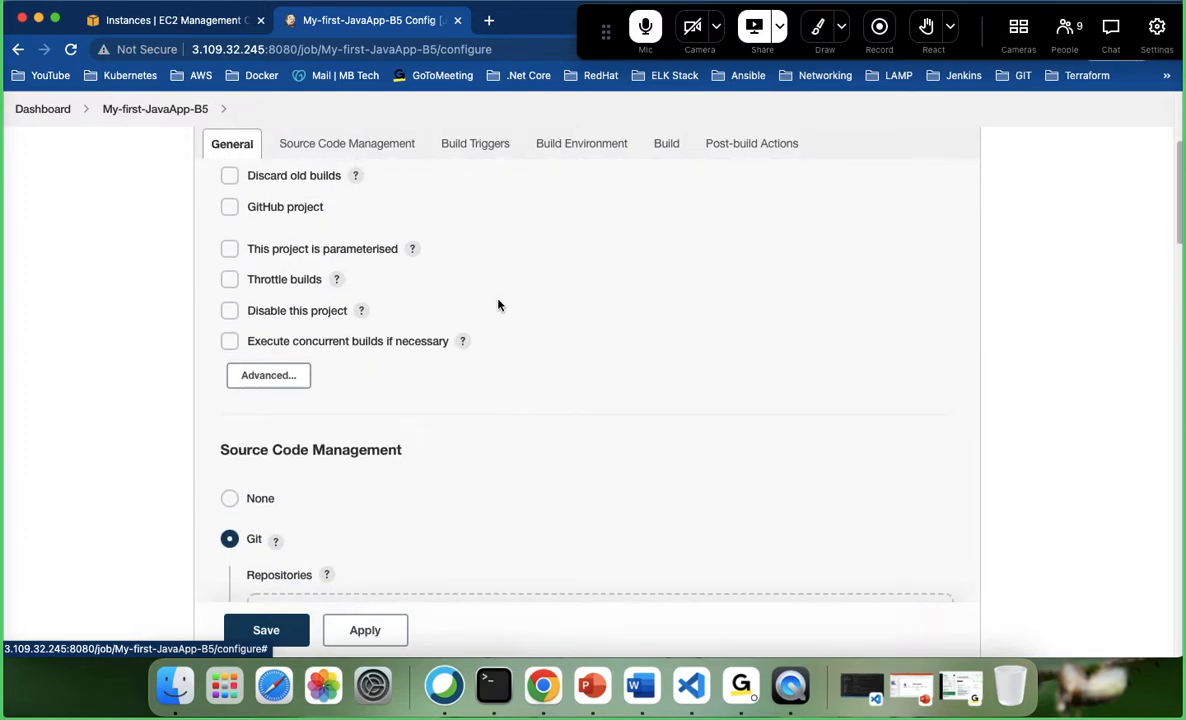
scroll(498, 302, up, 3)
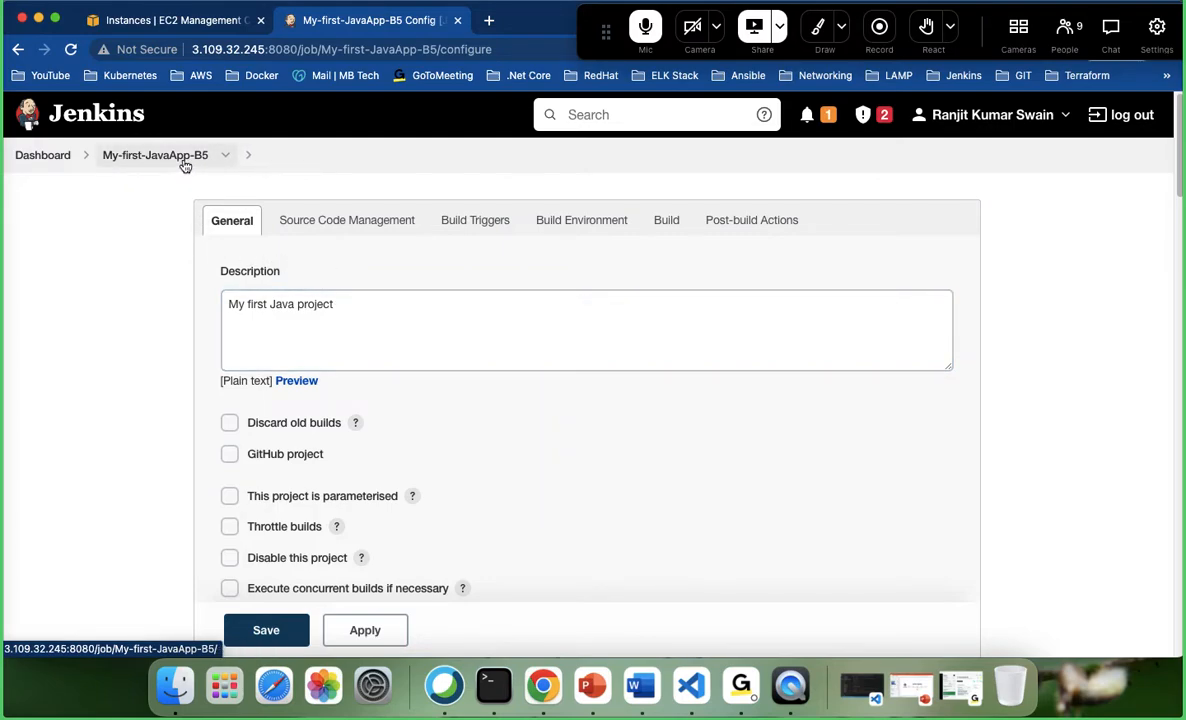
click(50, 157)
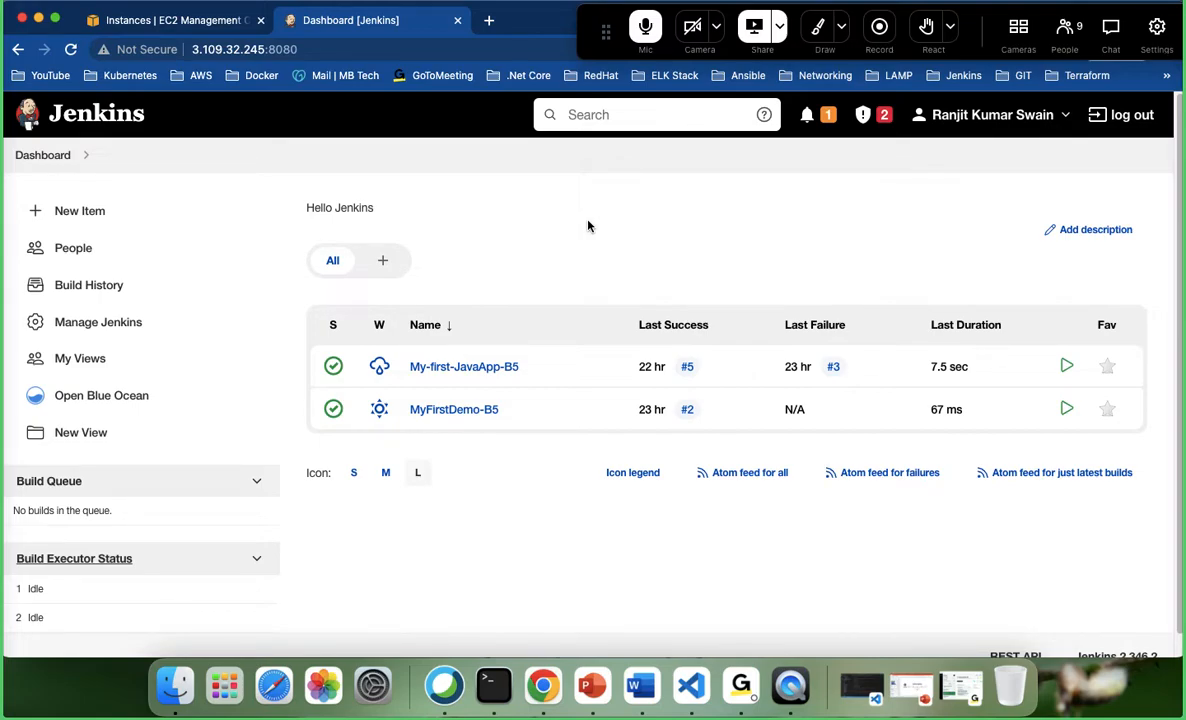
Create a new Freestyle project named 'downstreamJob' via New Item
click(52, 211)
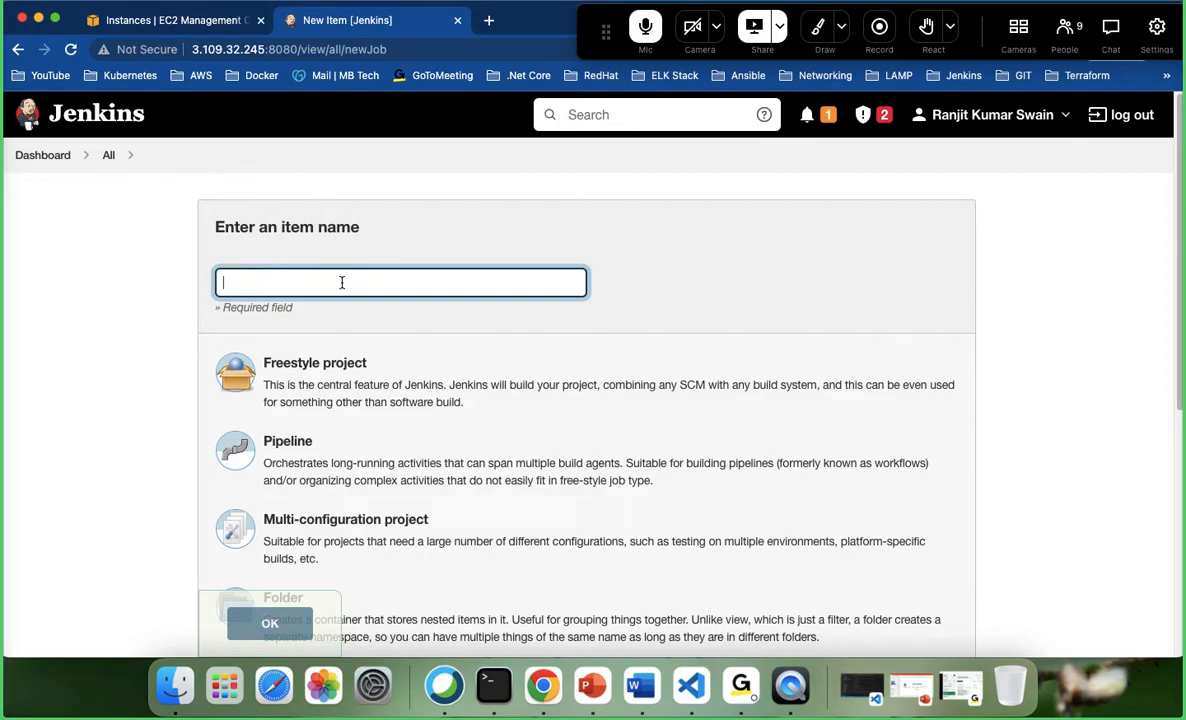
text(d)
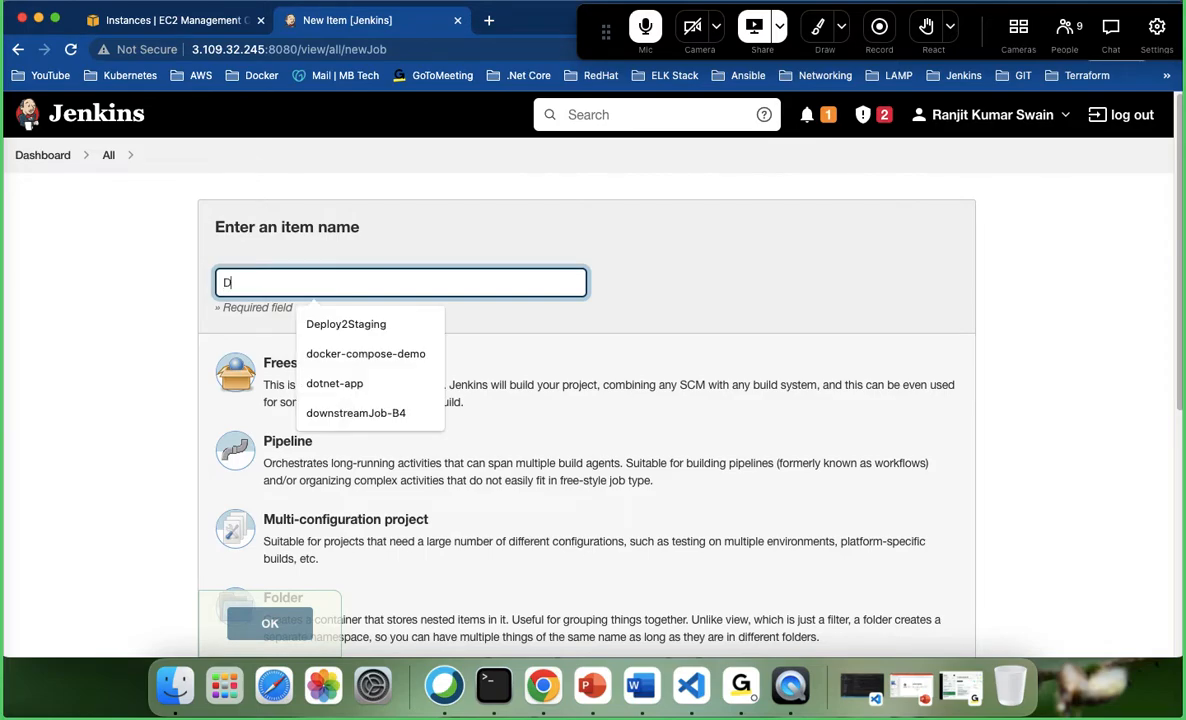
text(own)
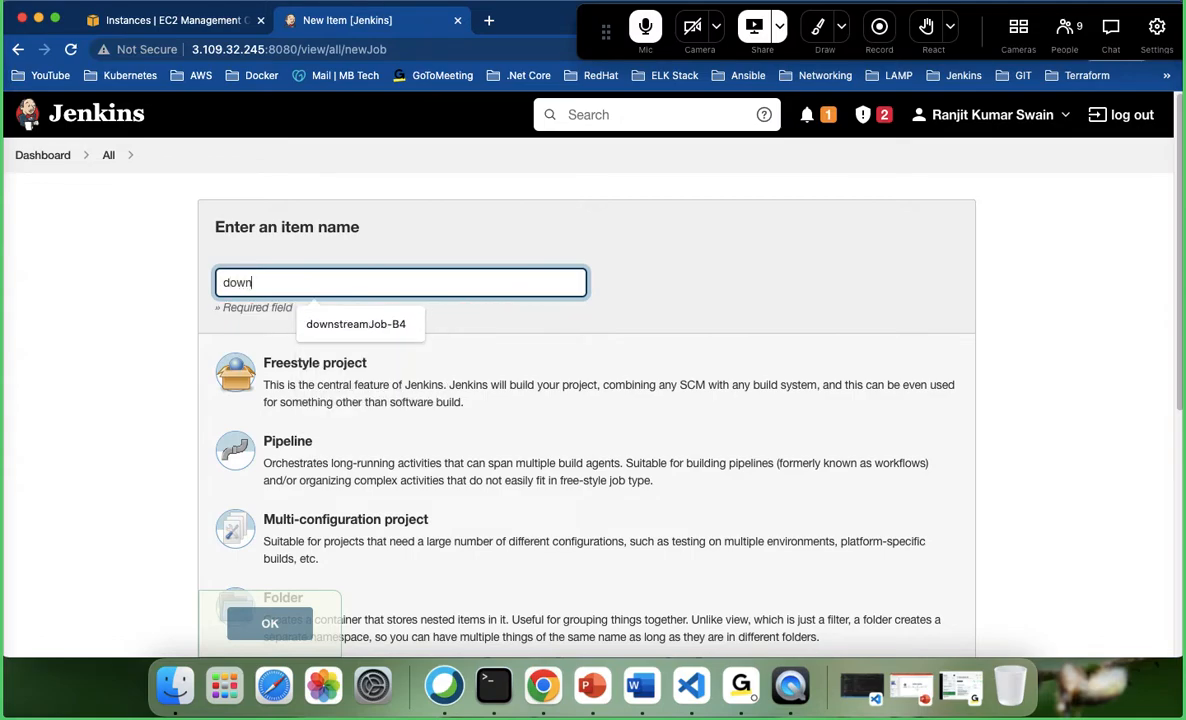
text(streamJob)
click(537, 324)
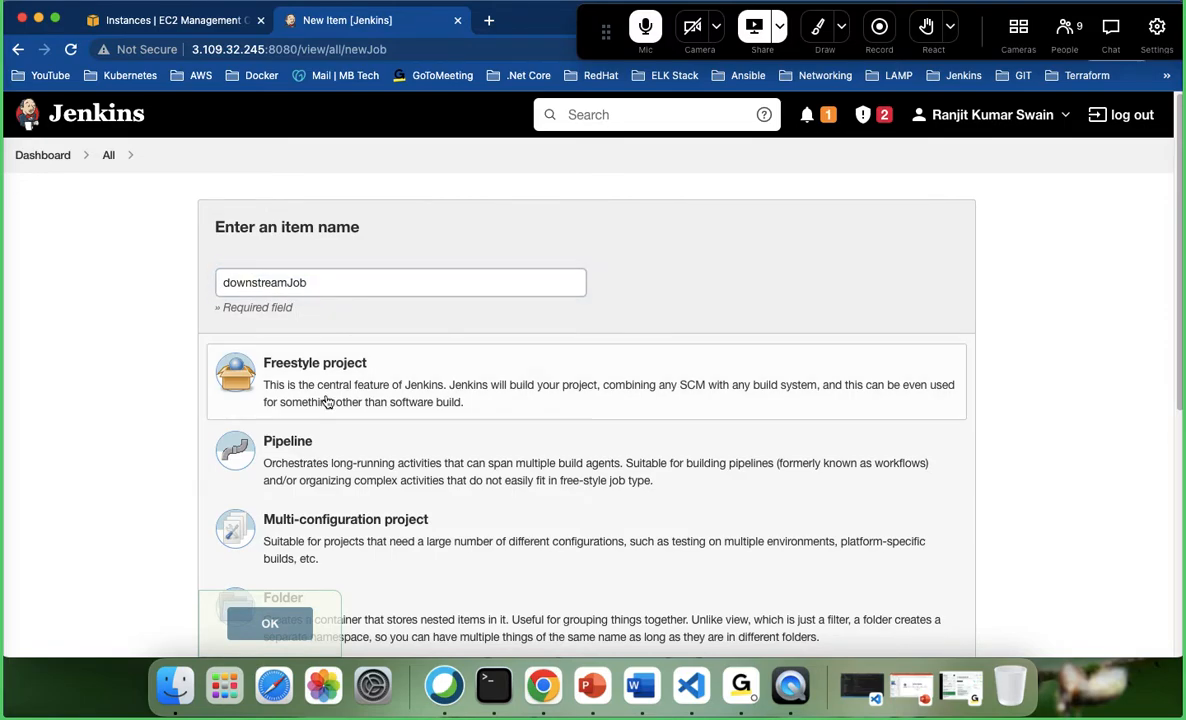
click(270, 354)
scroll(83, 455, down, 3)
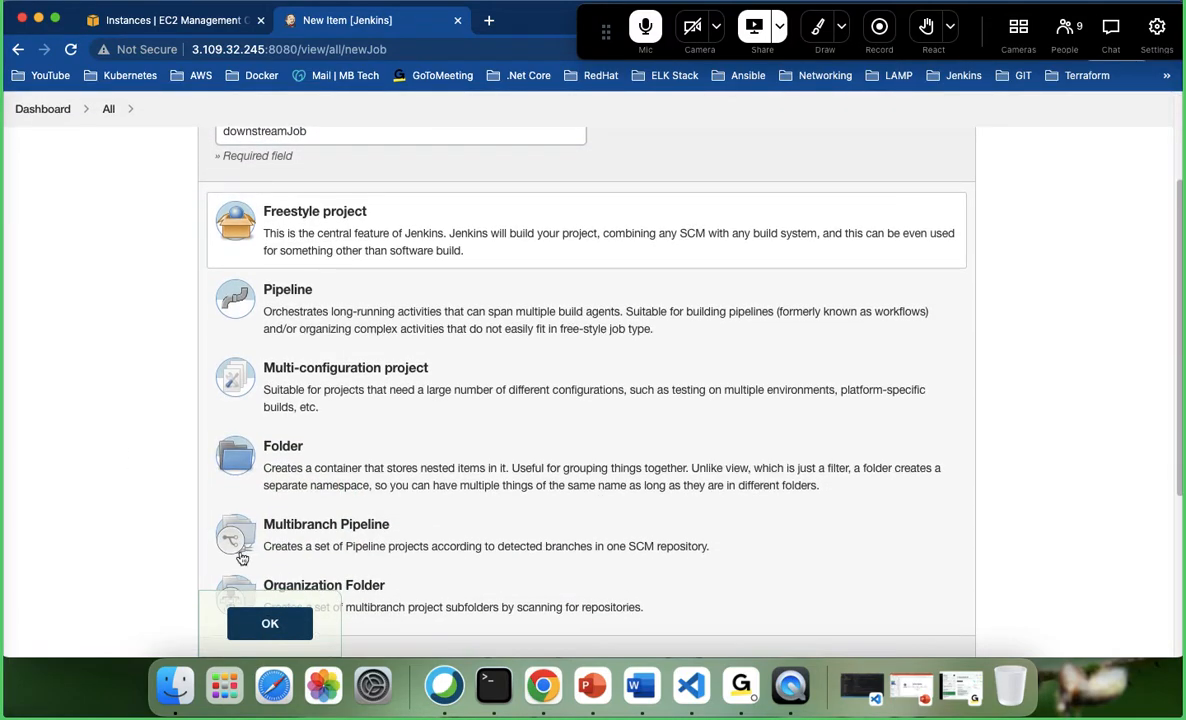
click(269, 625)
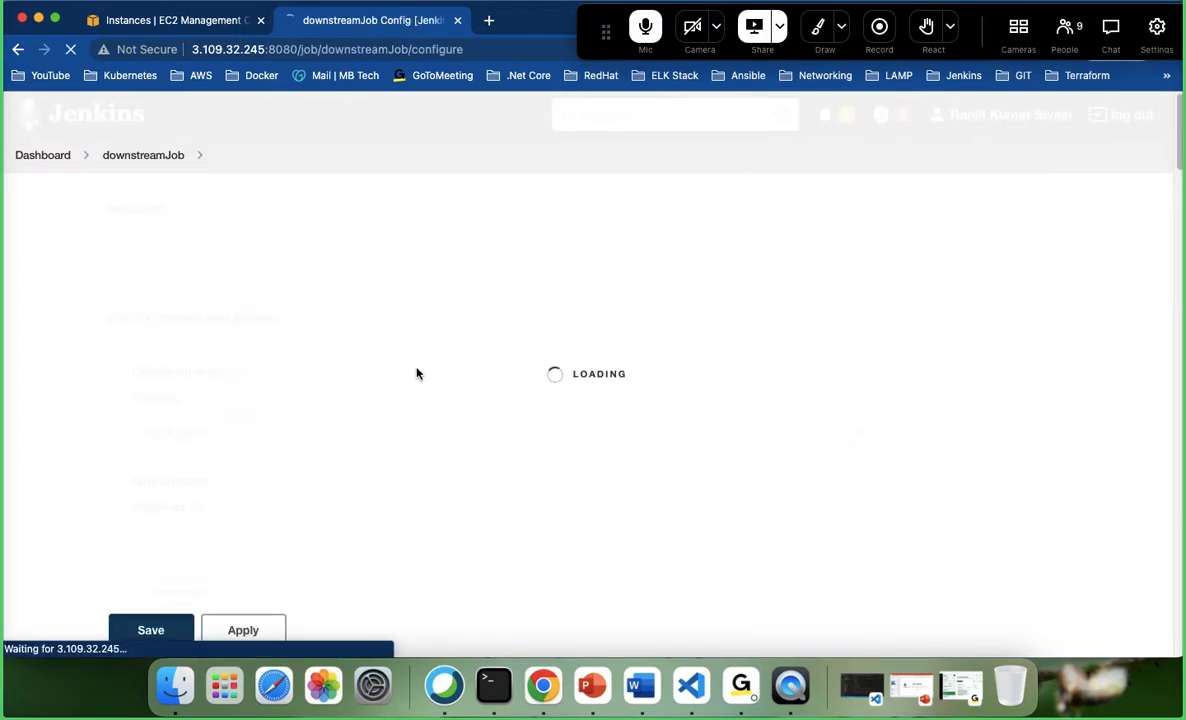
click(292, 308)
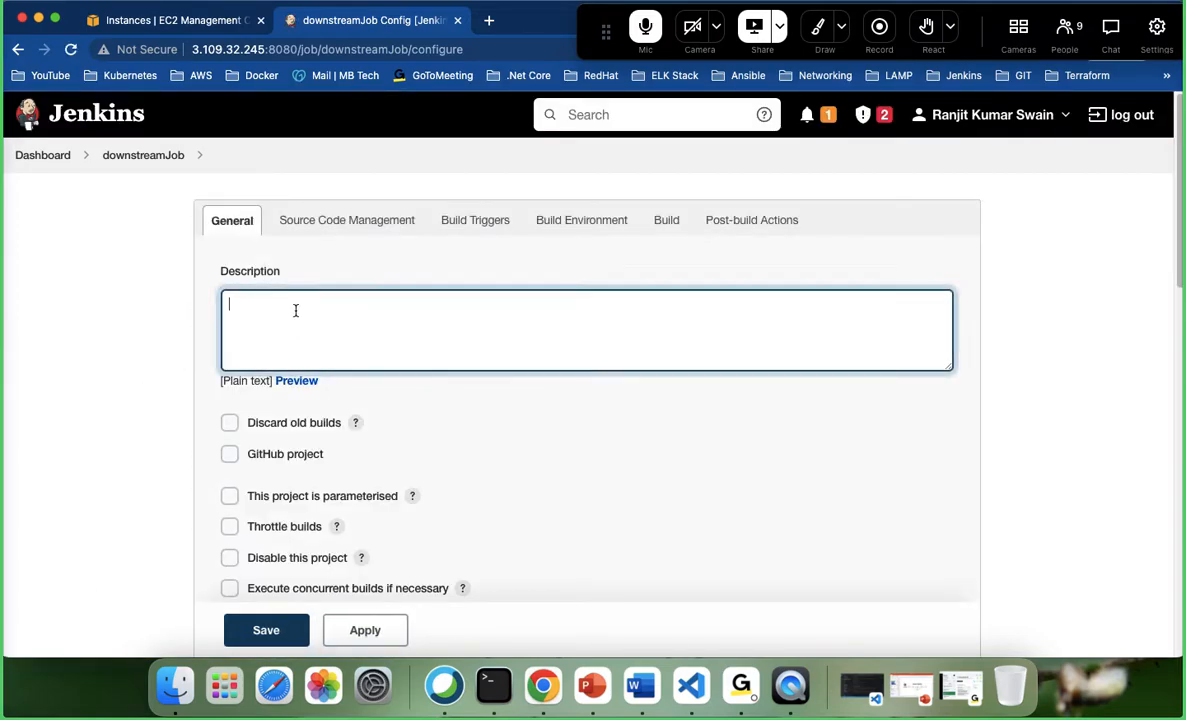
text(Upst)
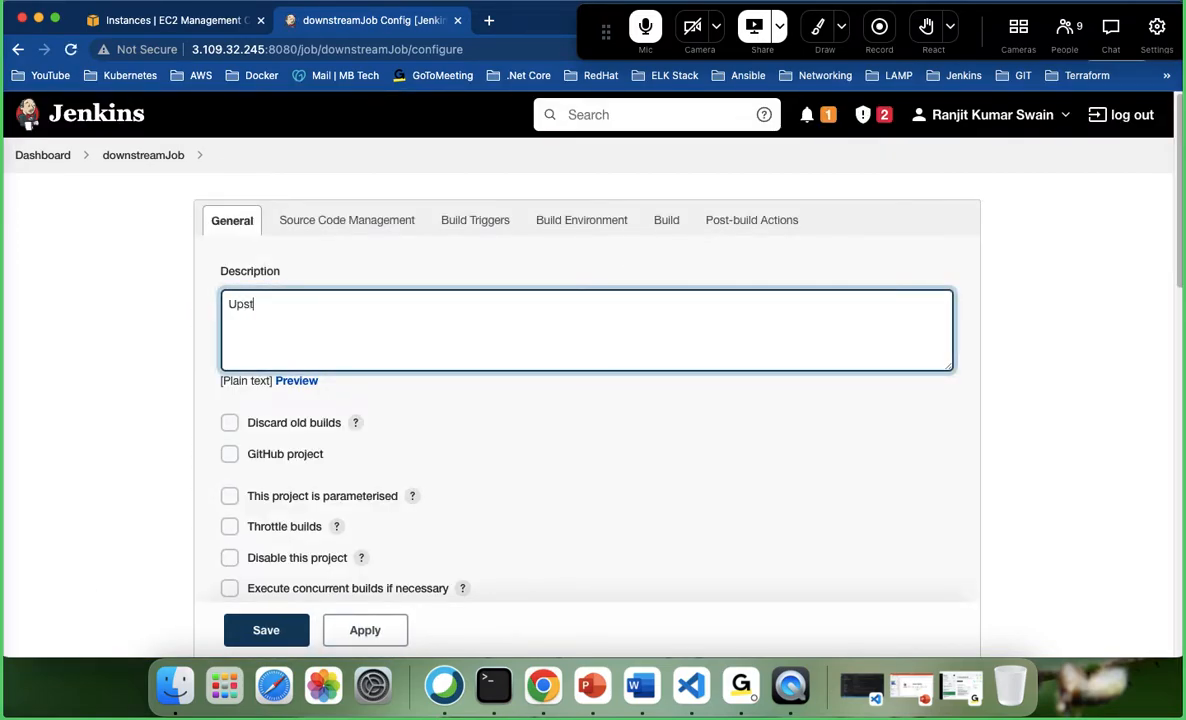
text(ream and Downstream demo)
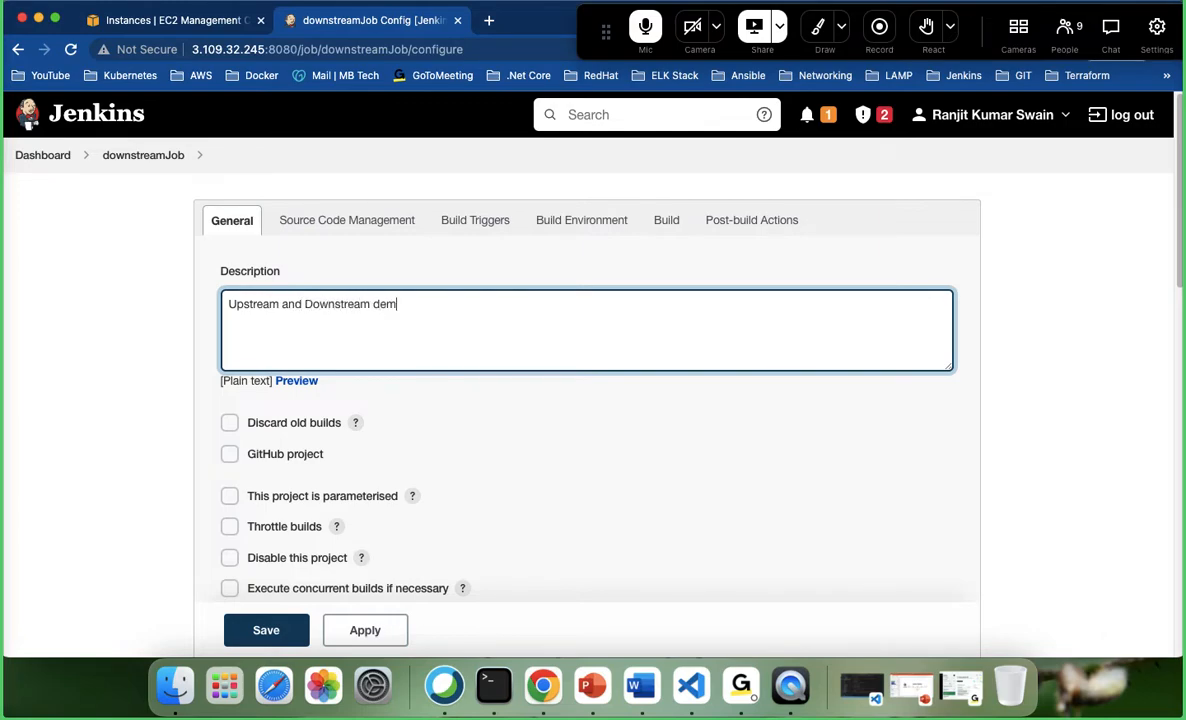
scroll(429, 363, down, 3)
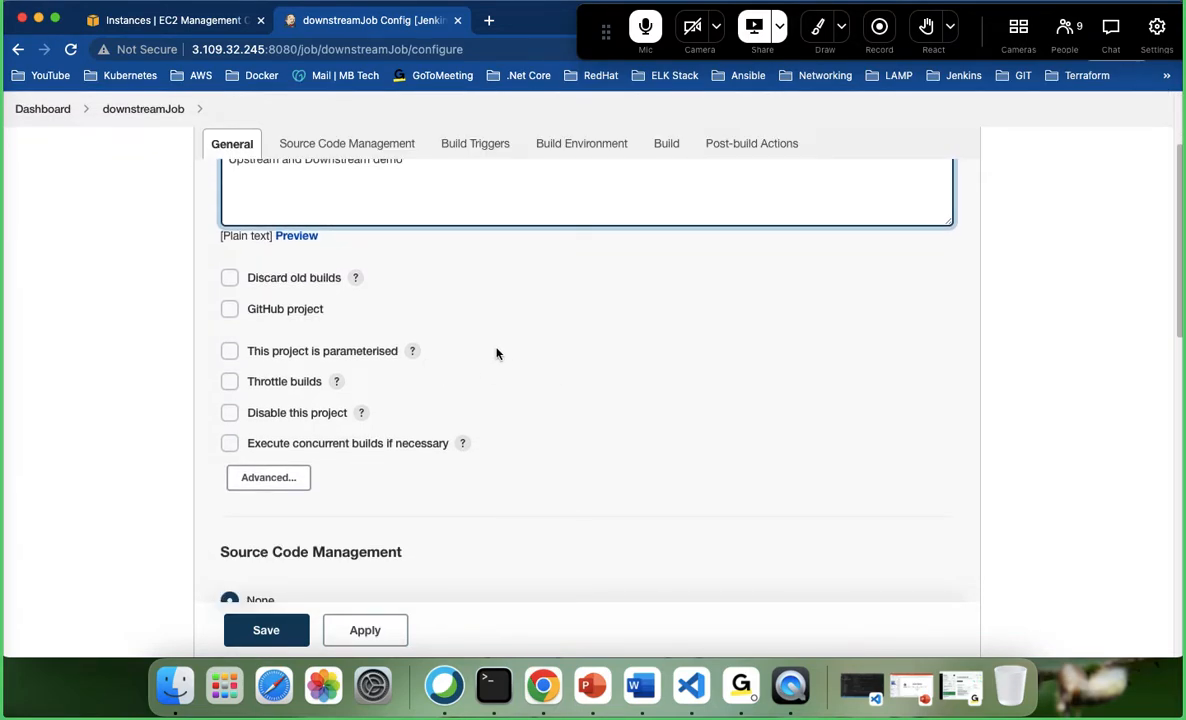
scroll(497, 353, up, 3)
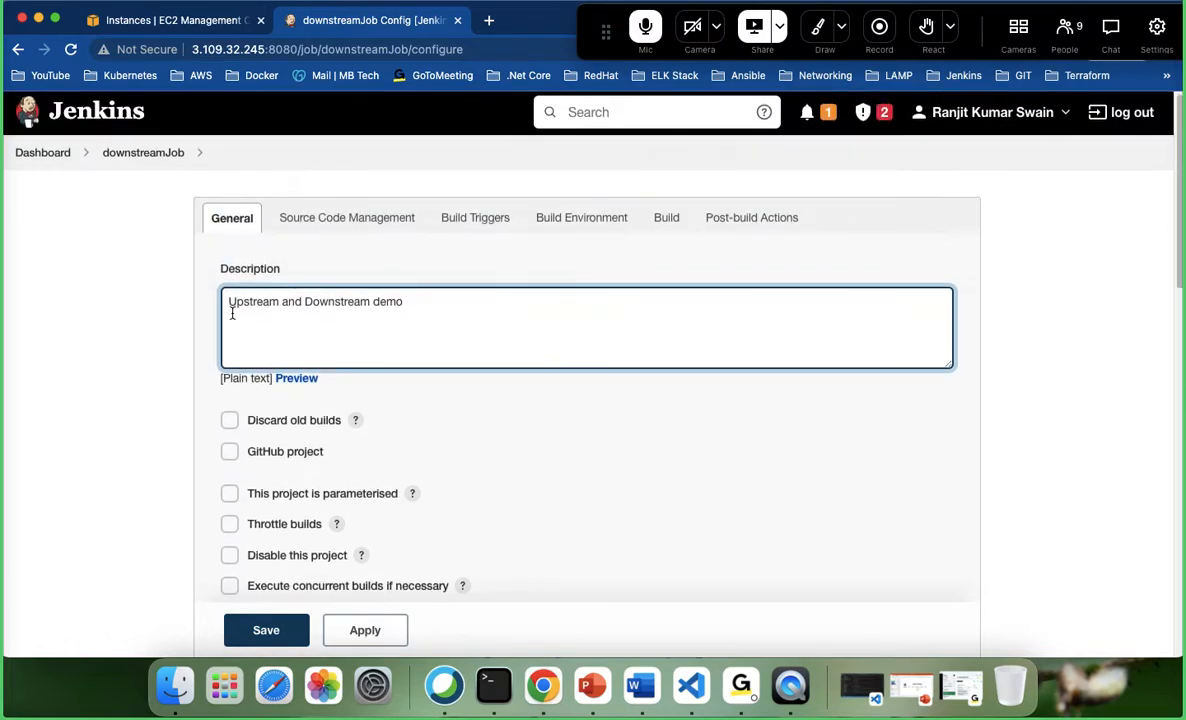
scroll(474, 413, down, 5)
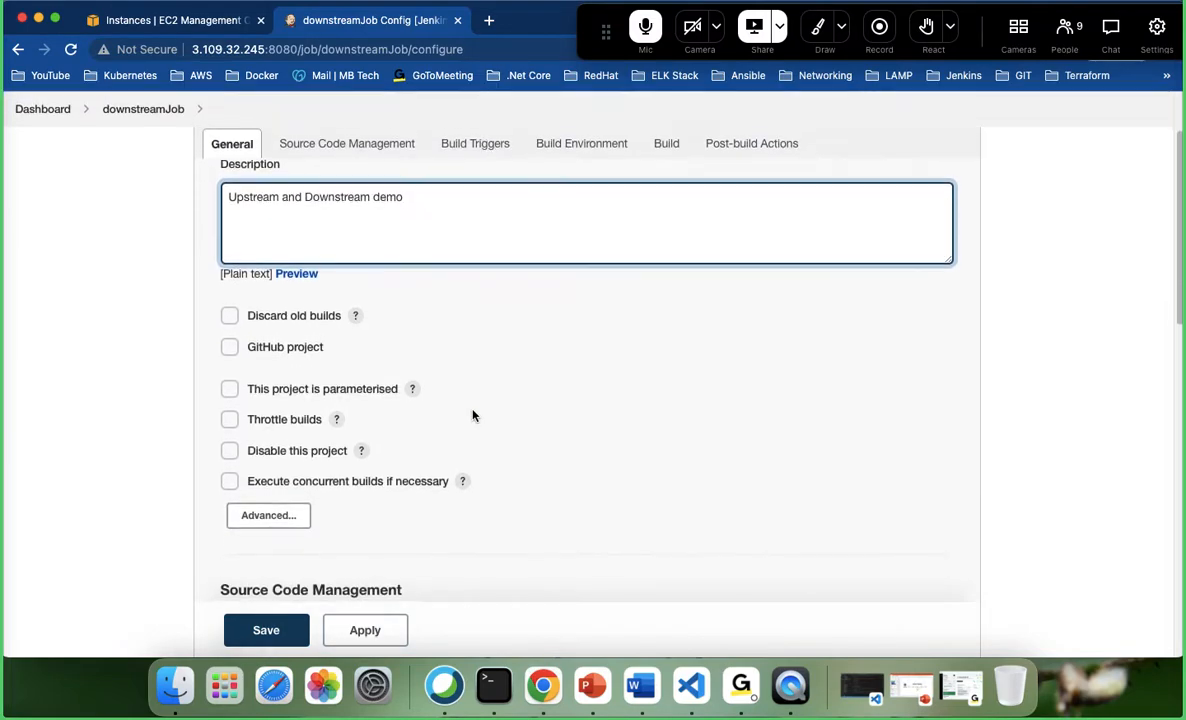
scroll(474, 416, down, 8)
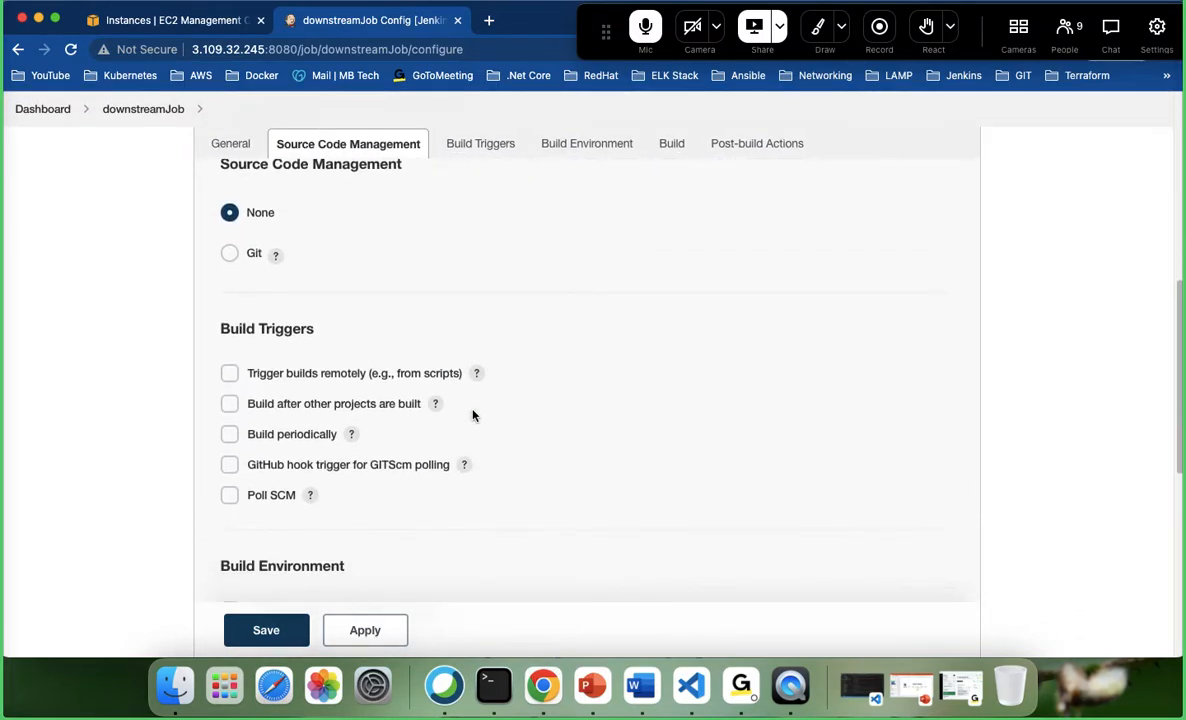
scroll(489, 390, down, 2)
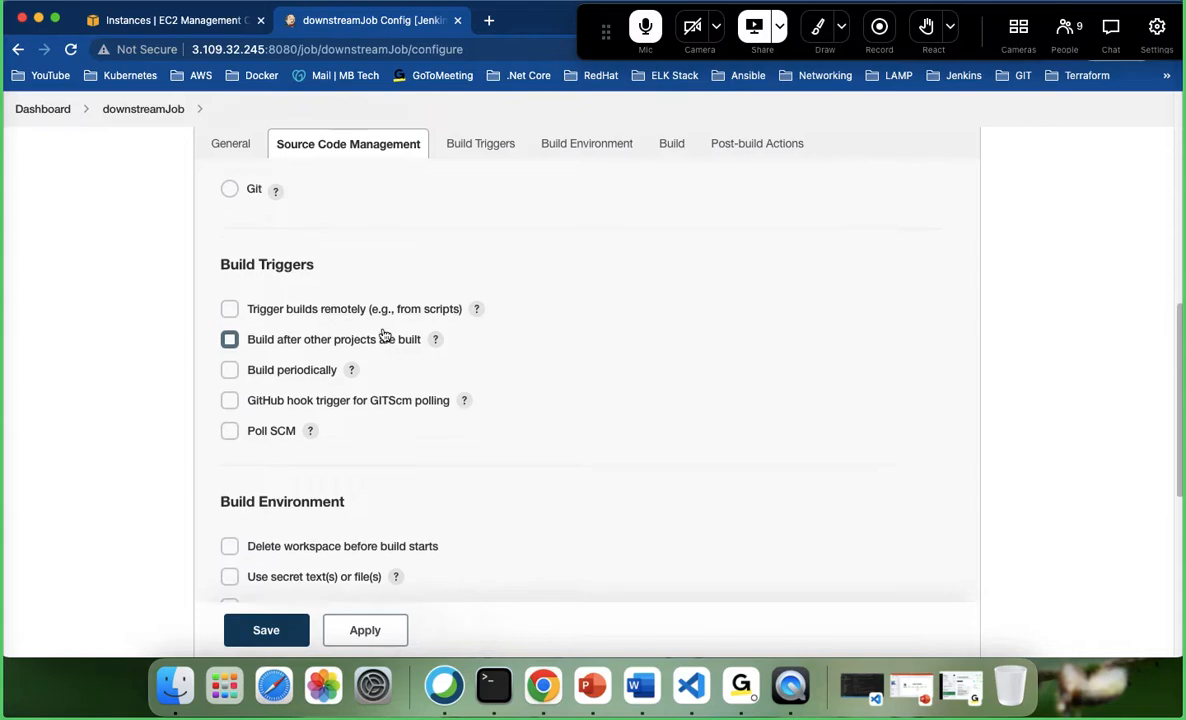
scroll(318, 291, up, 1)
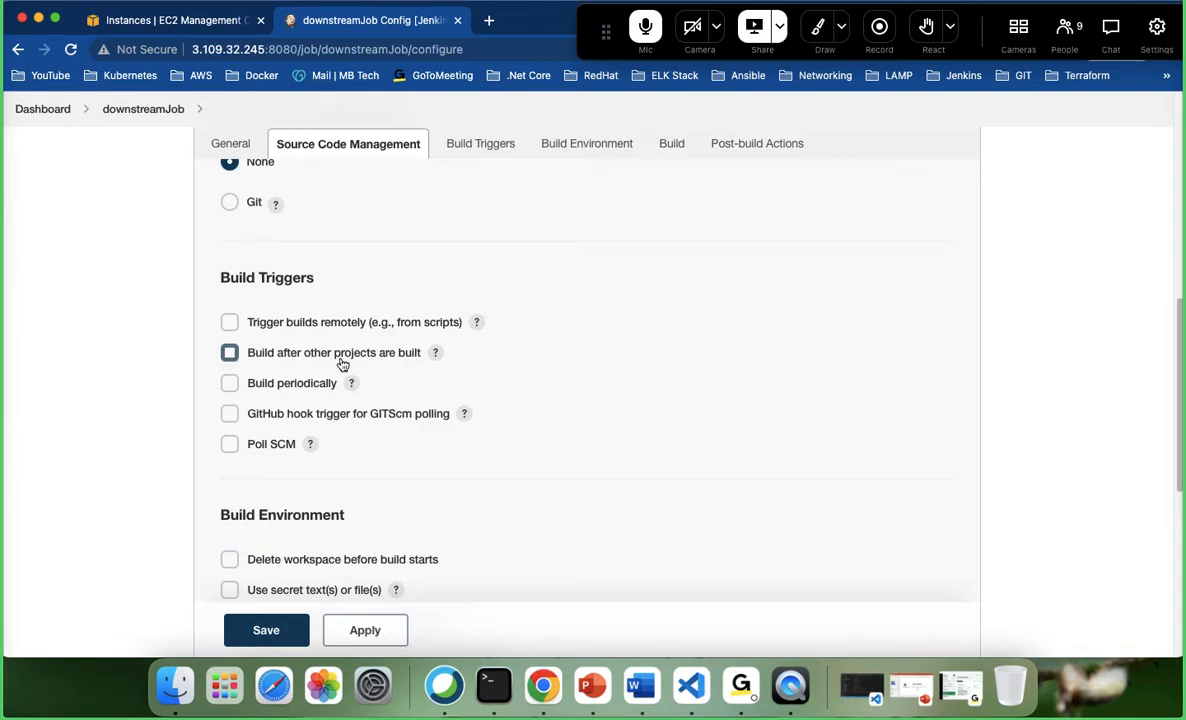
Enable 'Build after other projects are built' with My-first-JavaApp-B5 as the watched project, no trailing comma
click(229, 355)
click(363, 414)
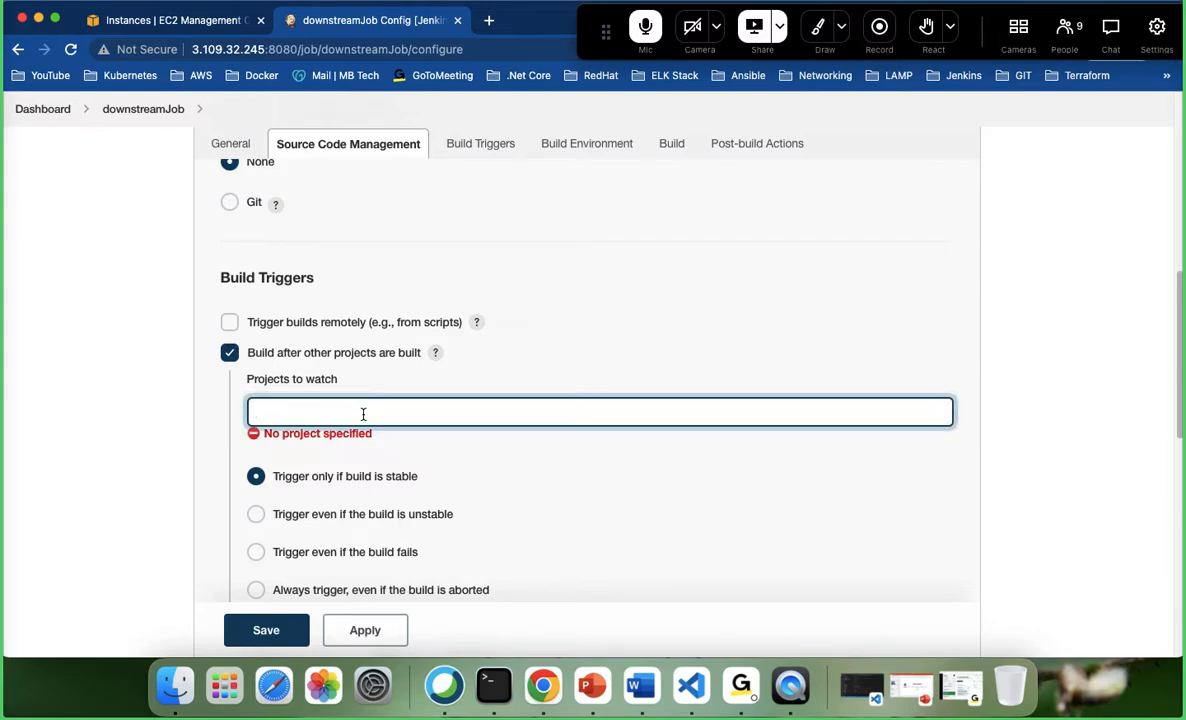
text(My)
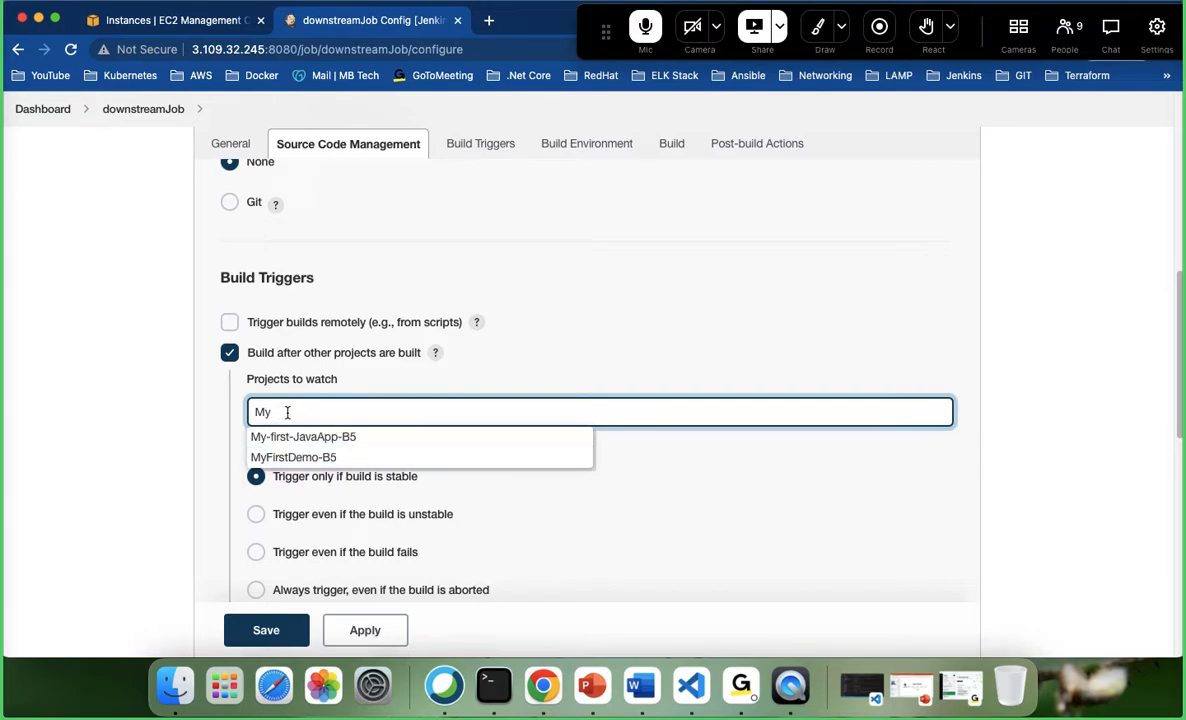
click(365, 440)
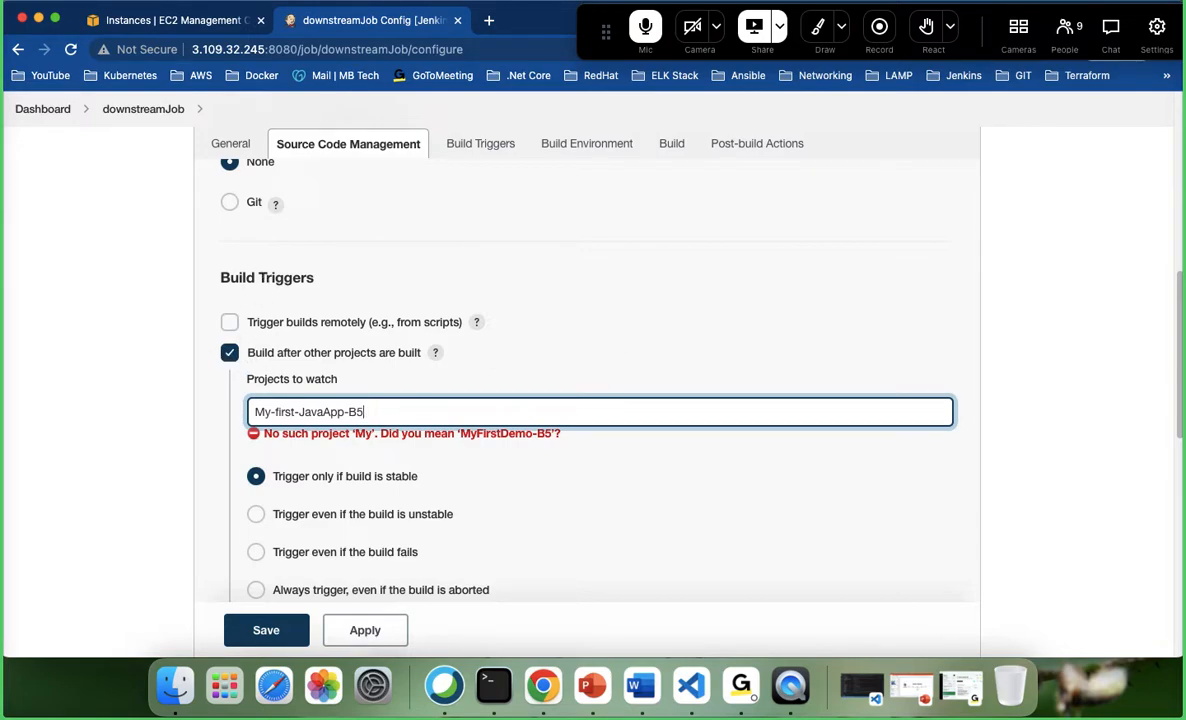
key(BackSpace)
click(636, 511)
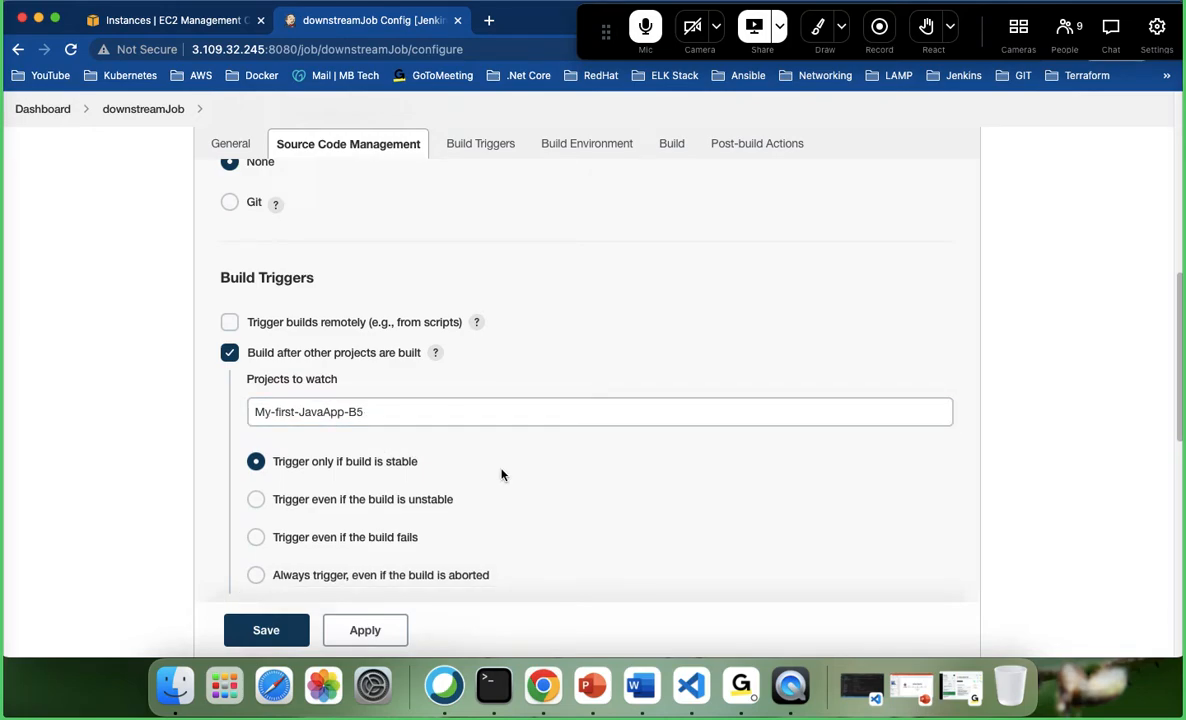
scroll(501, 474, down, 2)
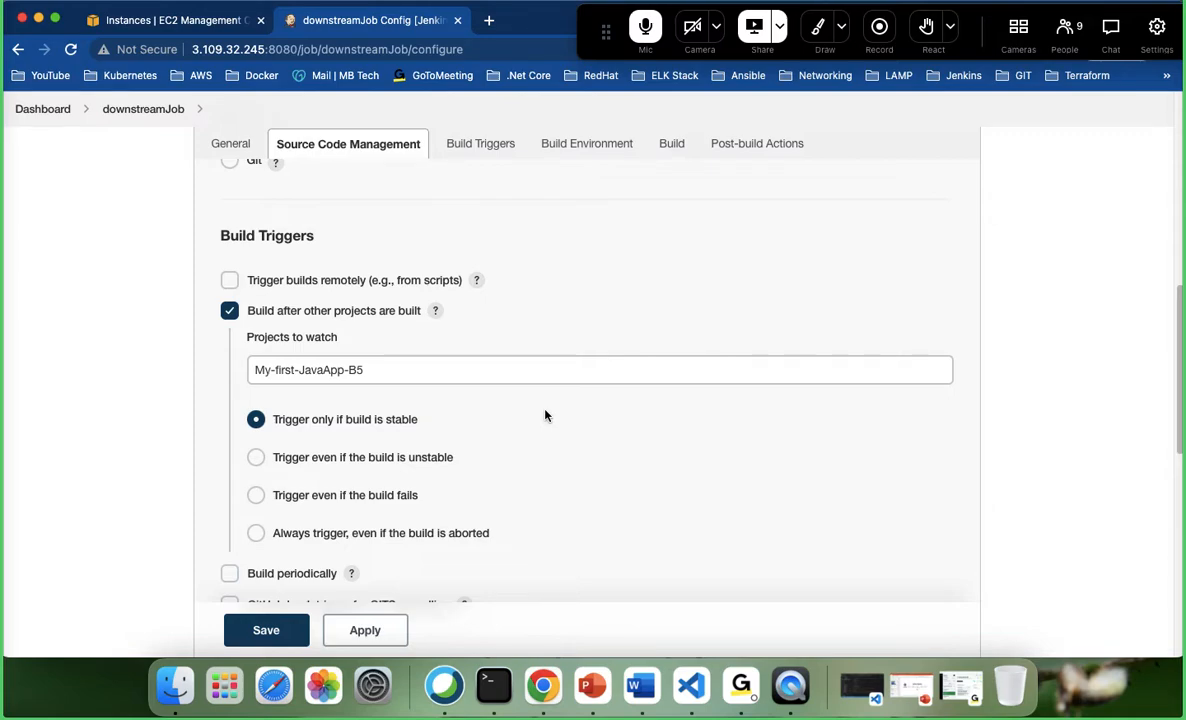
scroll(395, 358, up, 3)
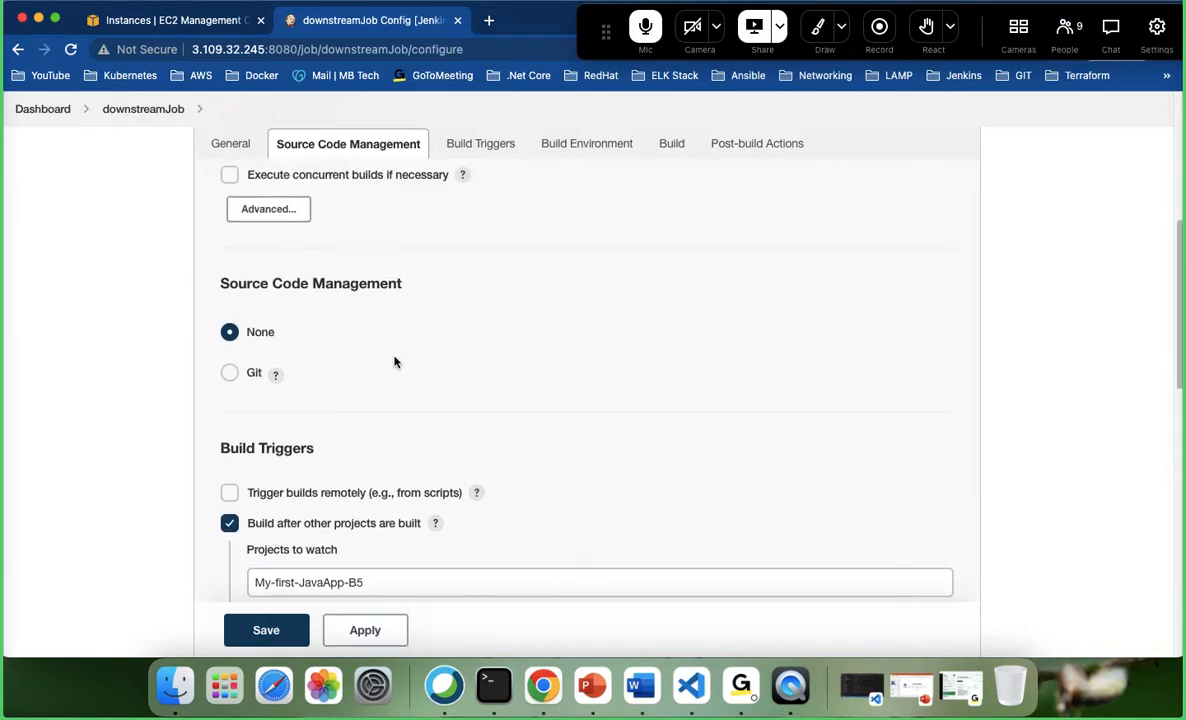
scroll(395, 362, up, 1)
scroll(577, 377, down, 7)
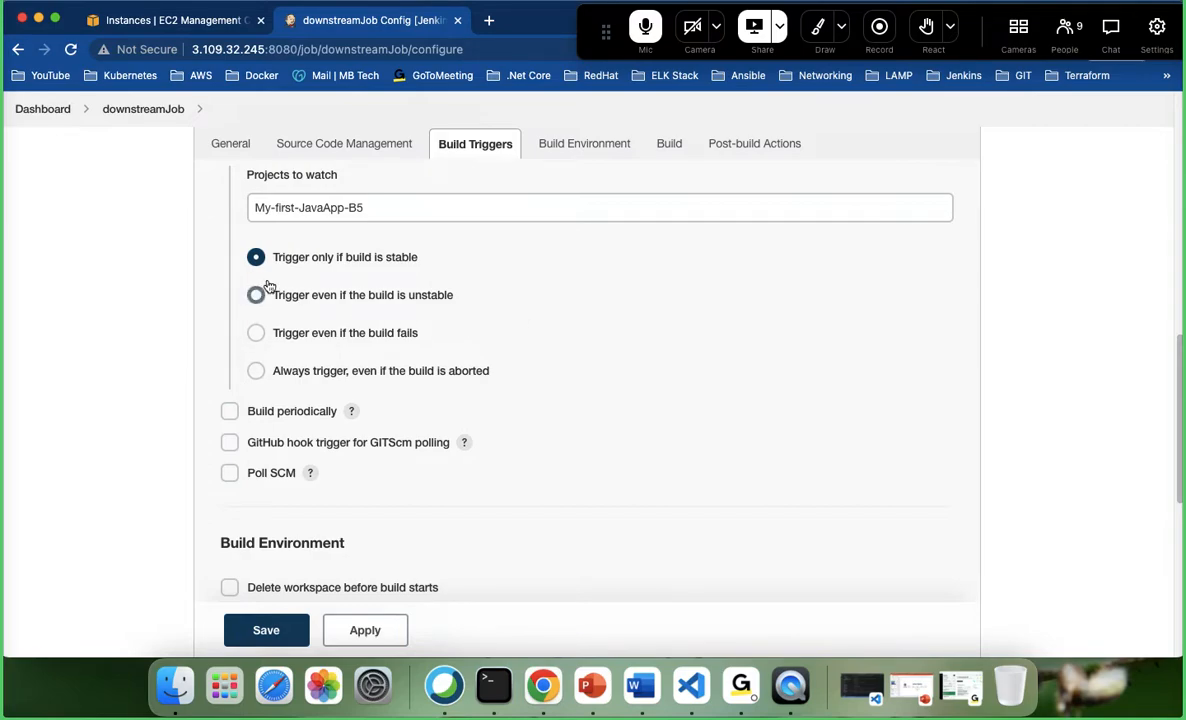
scroll(300, 355, up, 1)
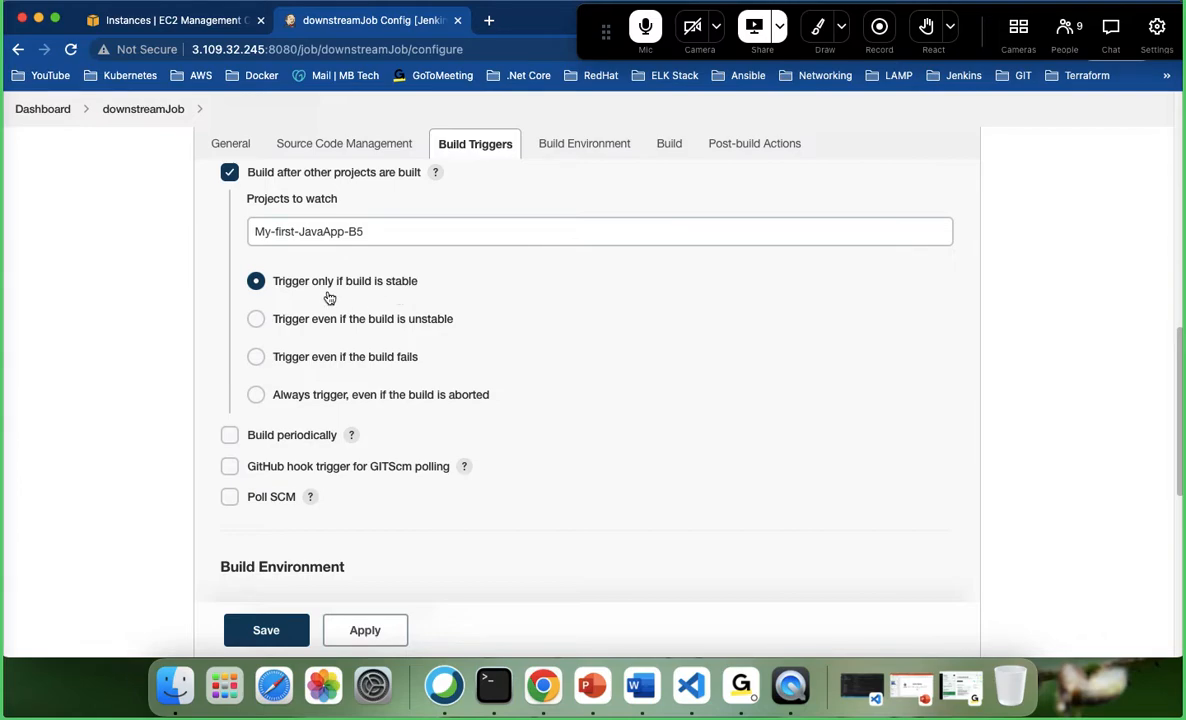
drag(367, 231, 254, 233)
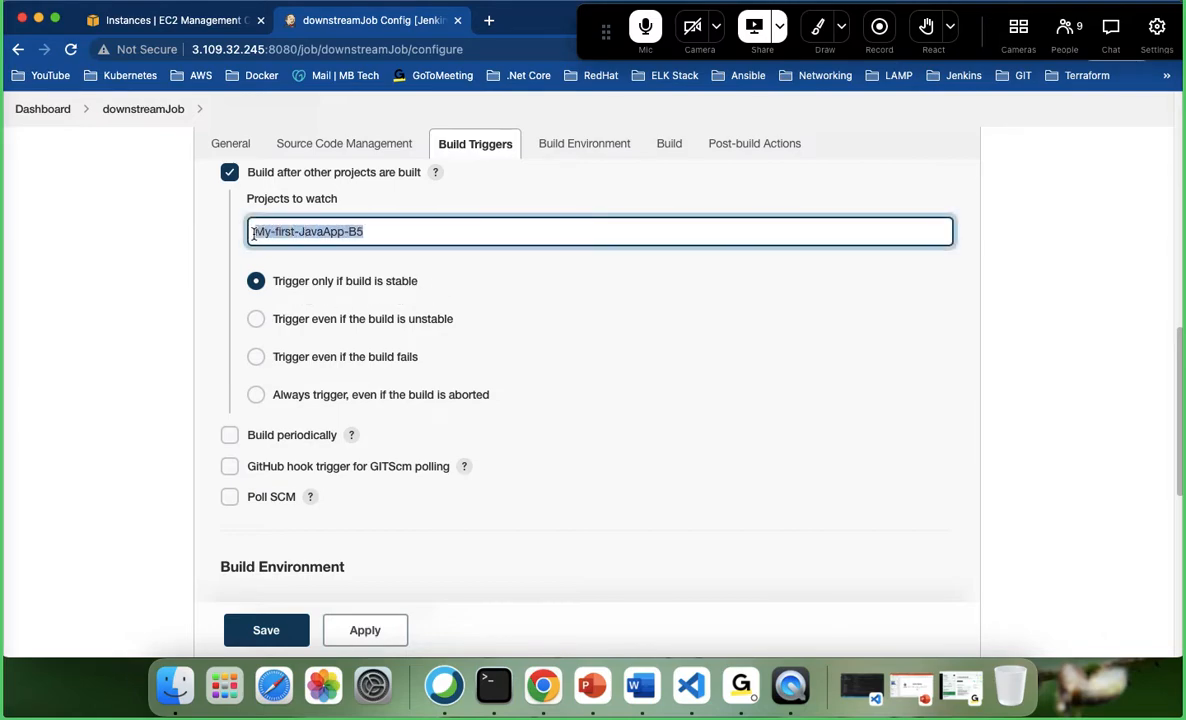
click(480, 312)
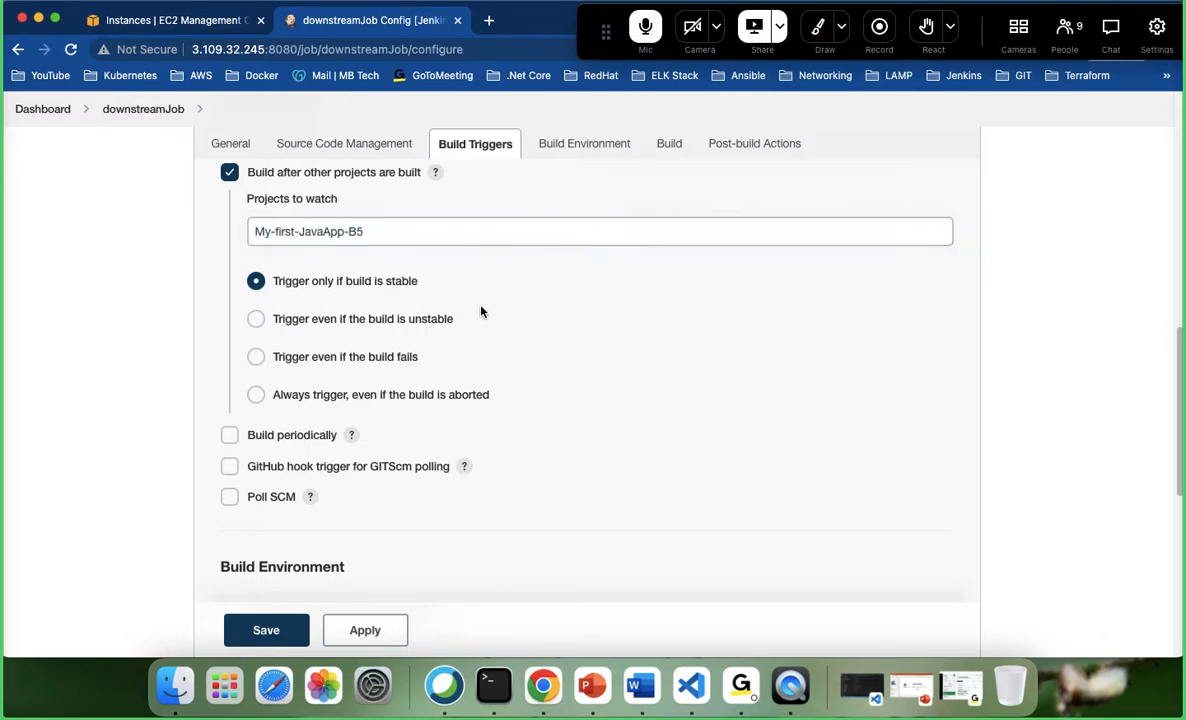
click(257, 321)
click(256, 357)
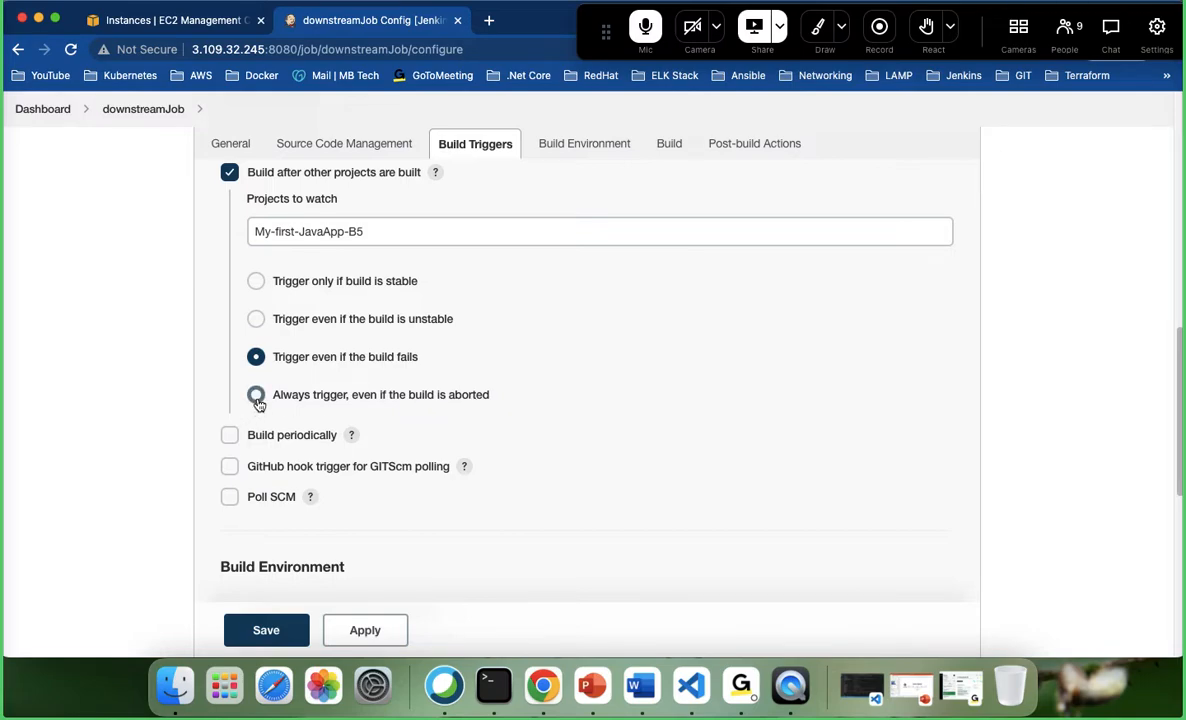
click(257, 284)
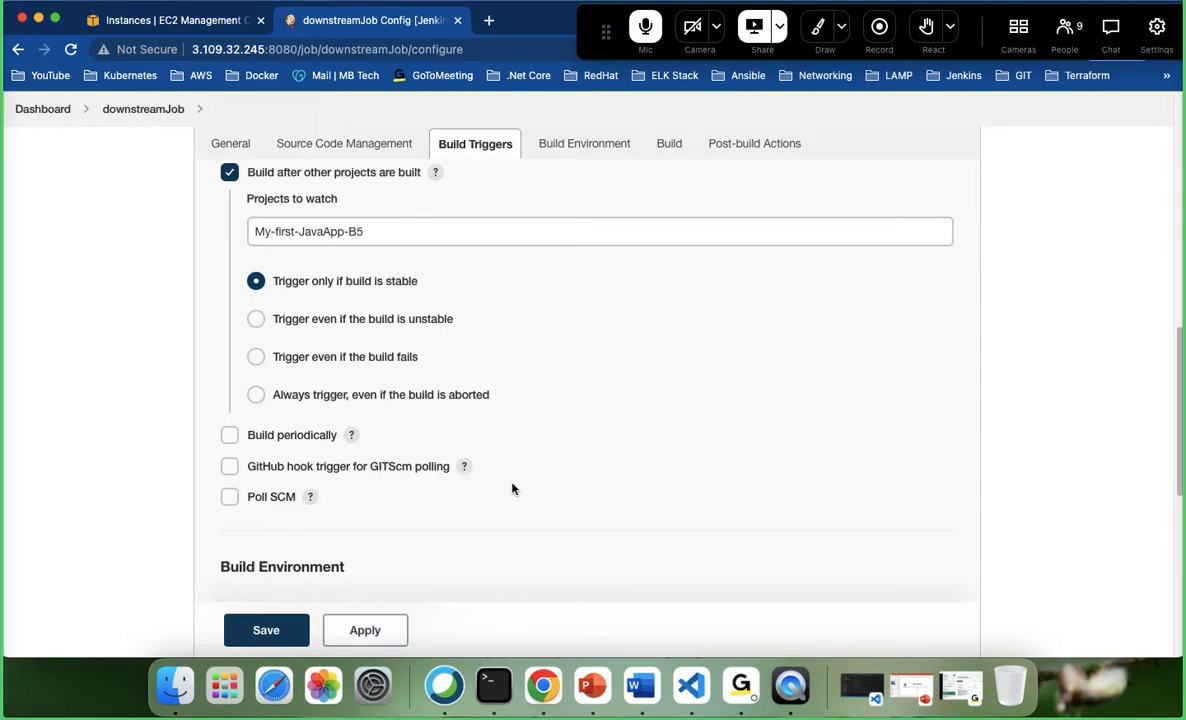
Scroll to the Build section and open the 'Add build step' dropdown
scroll(503, 483, down, 2)
scroll(503, 483, down, 6)
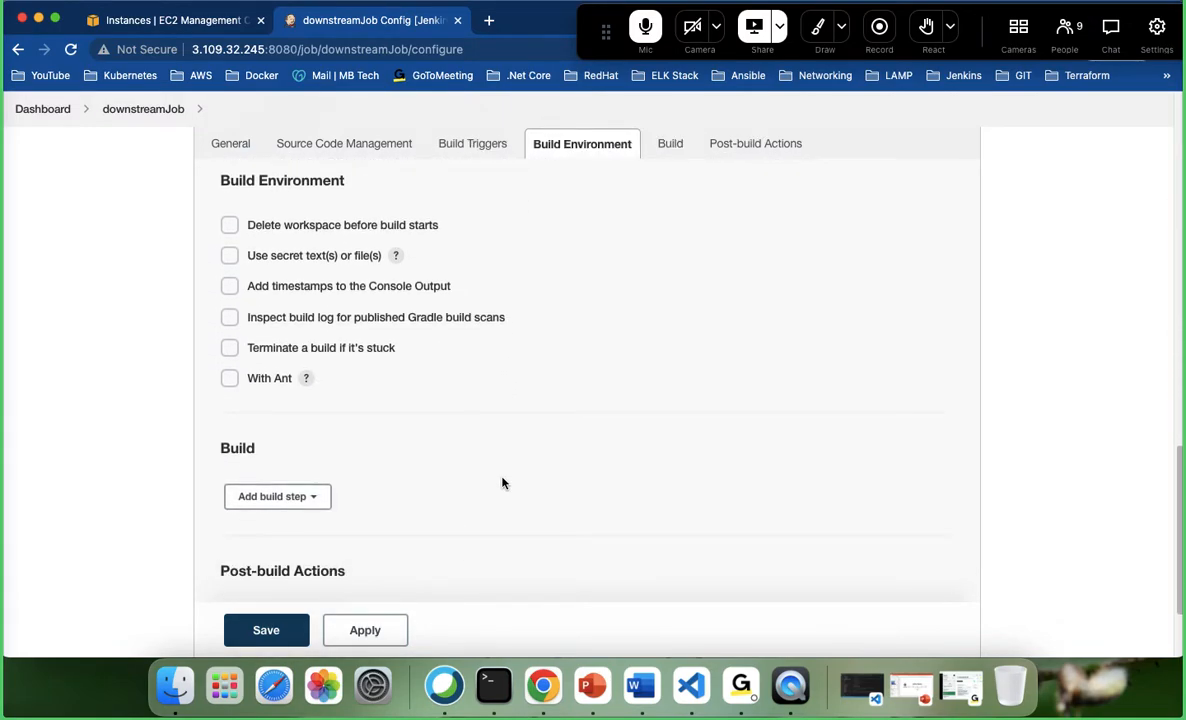
scroll(547, 433, up, 8)
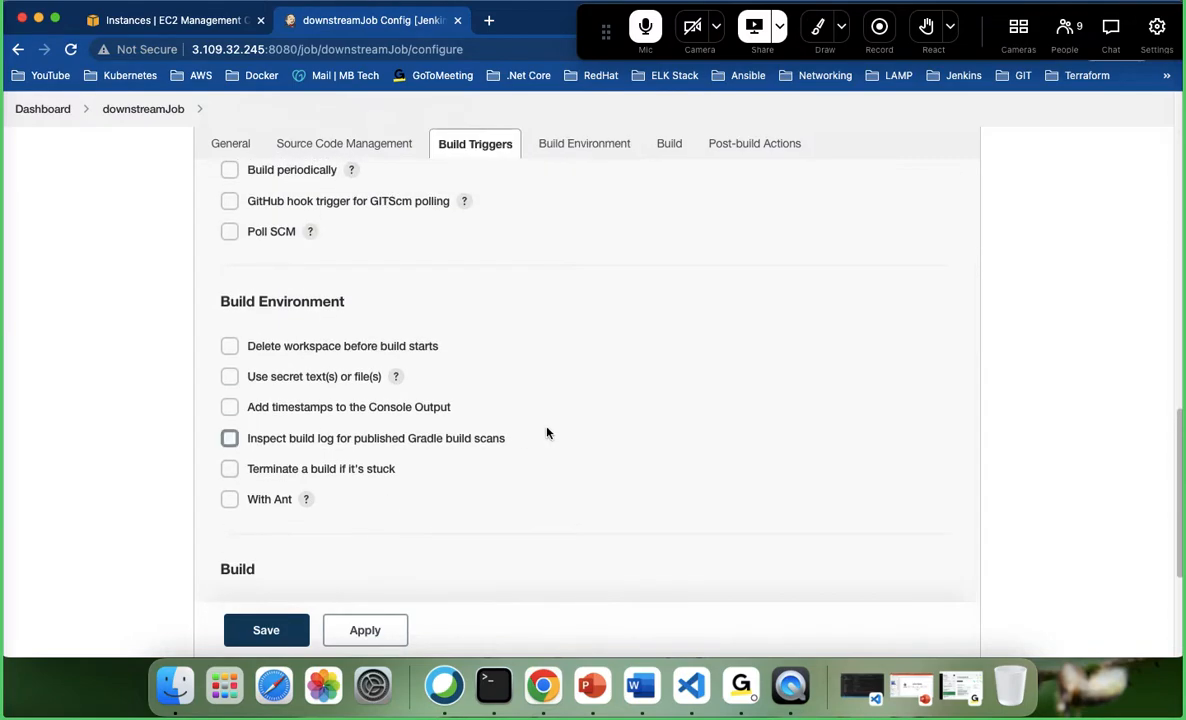
scroll(547, 433, down, 9)
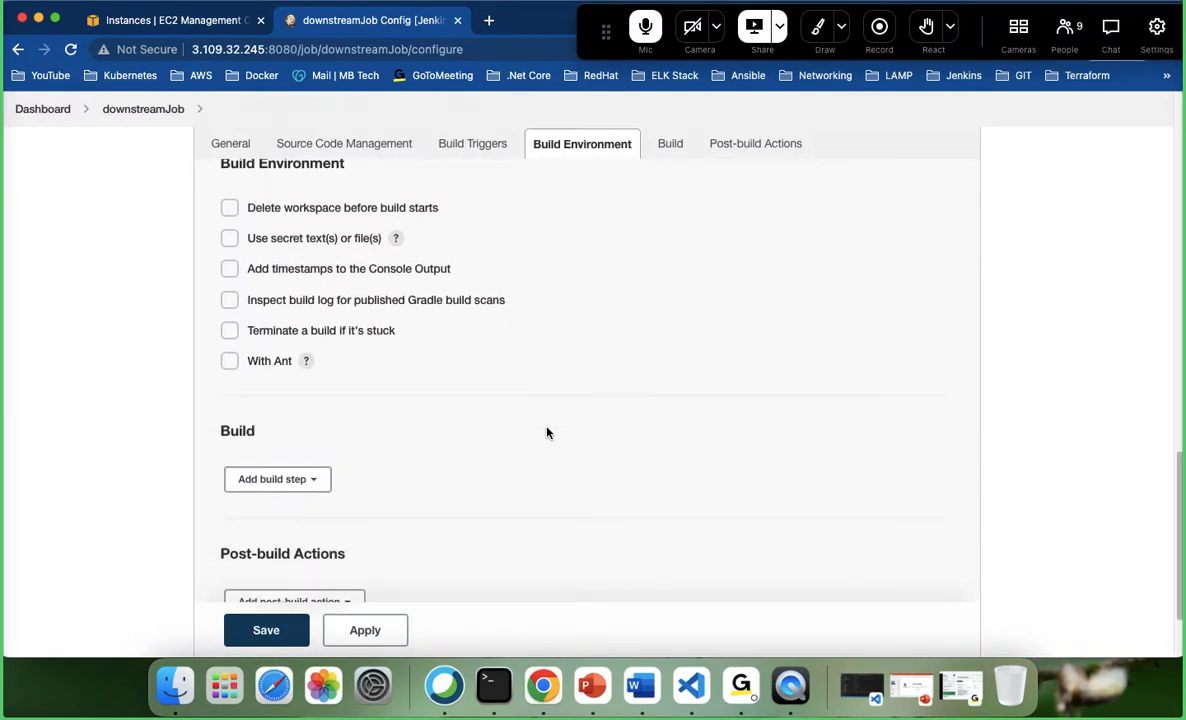
click(317, 460)
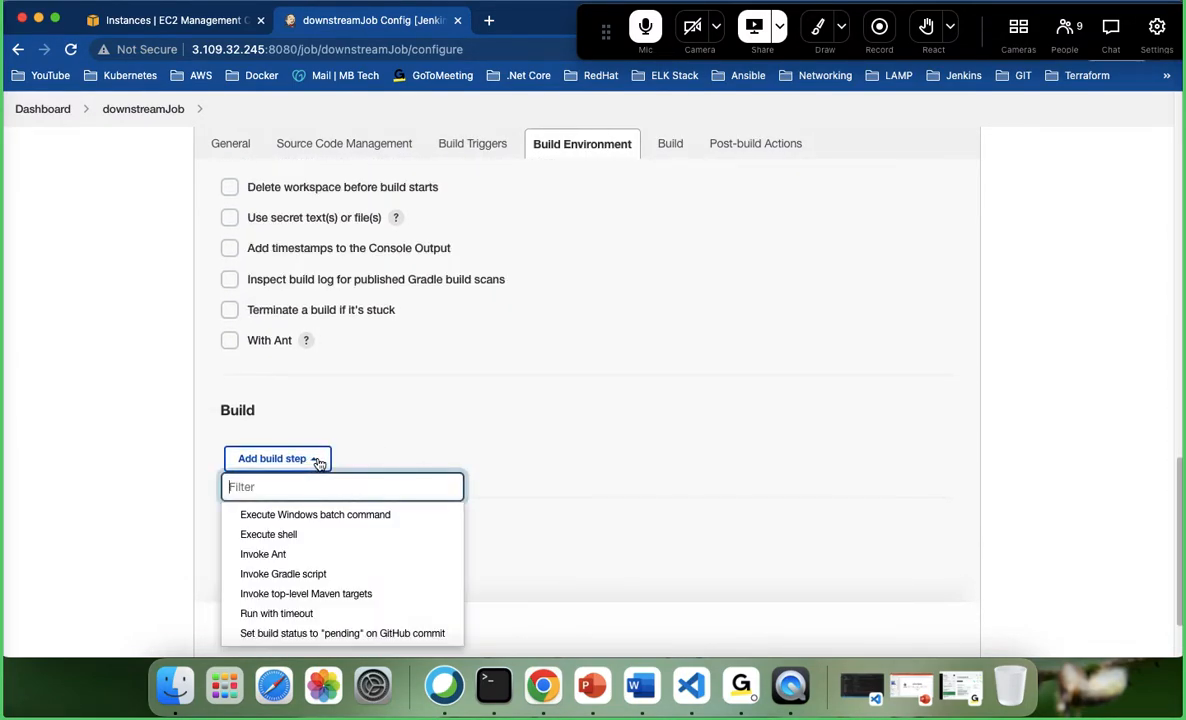
Add an Execute shell build step with echo "Hey, the upstream job is success"
click(300, 538)
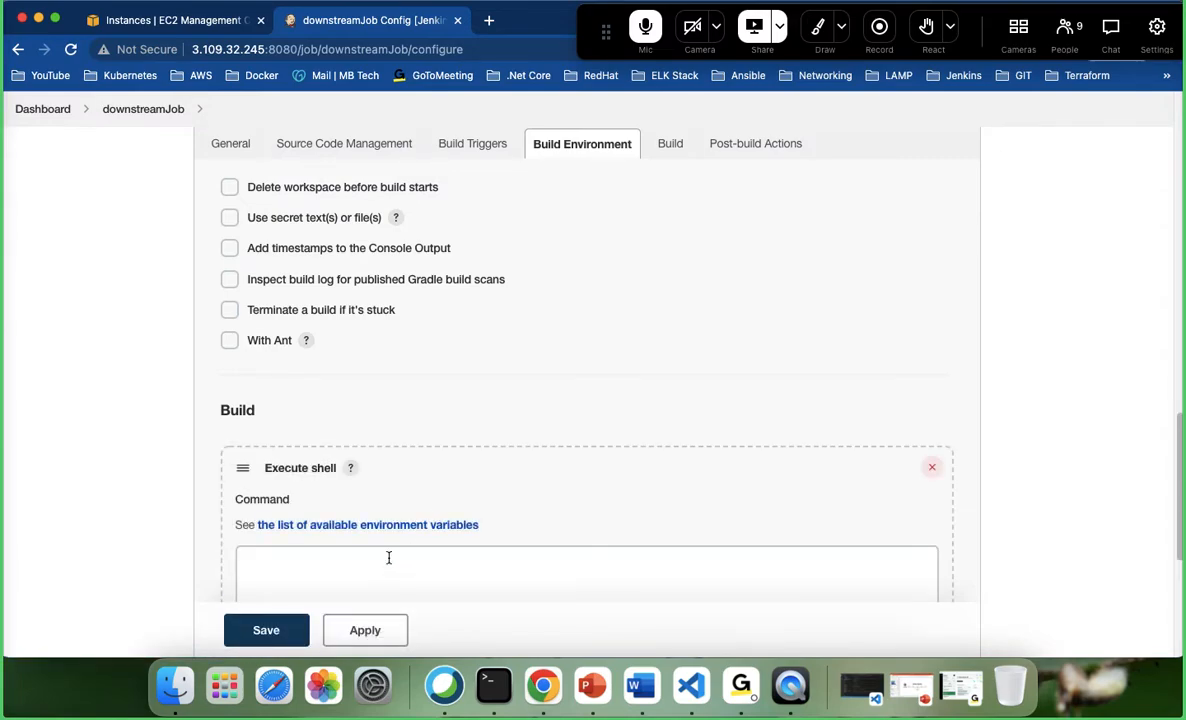
click(390, 430)
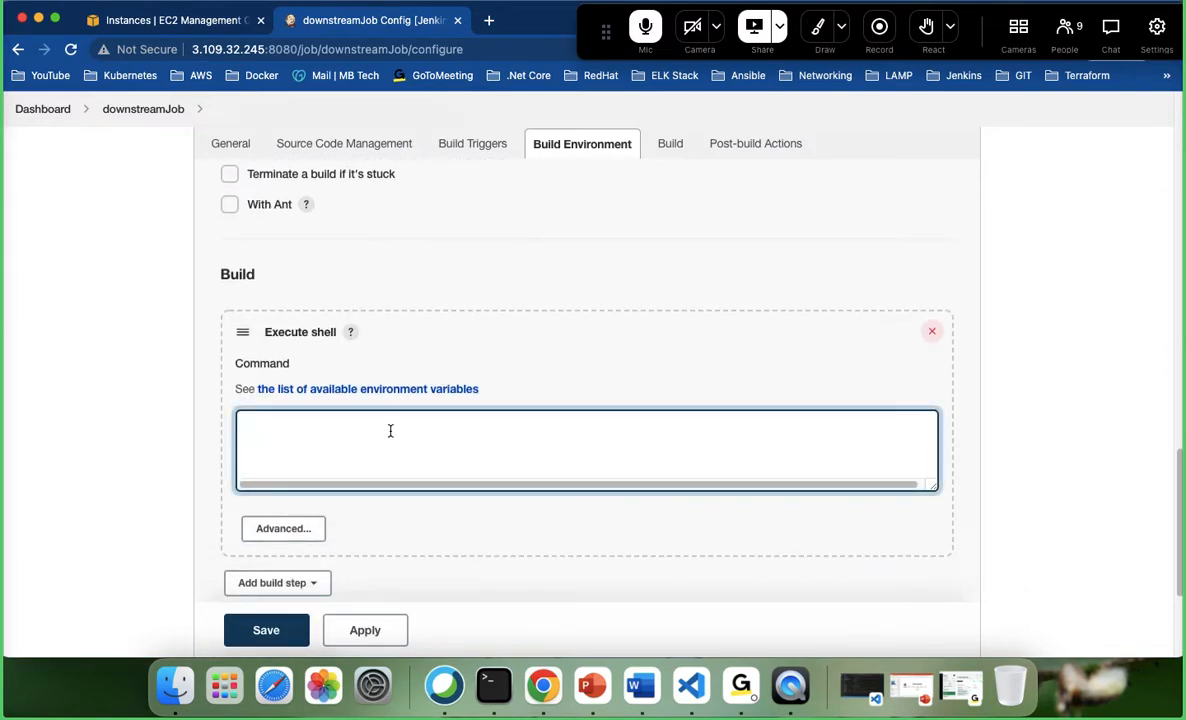
text(echo )
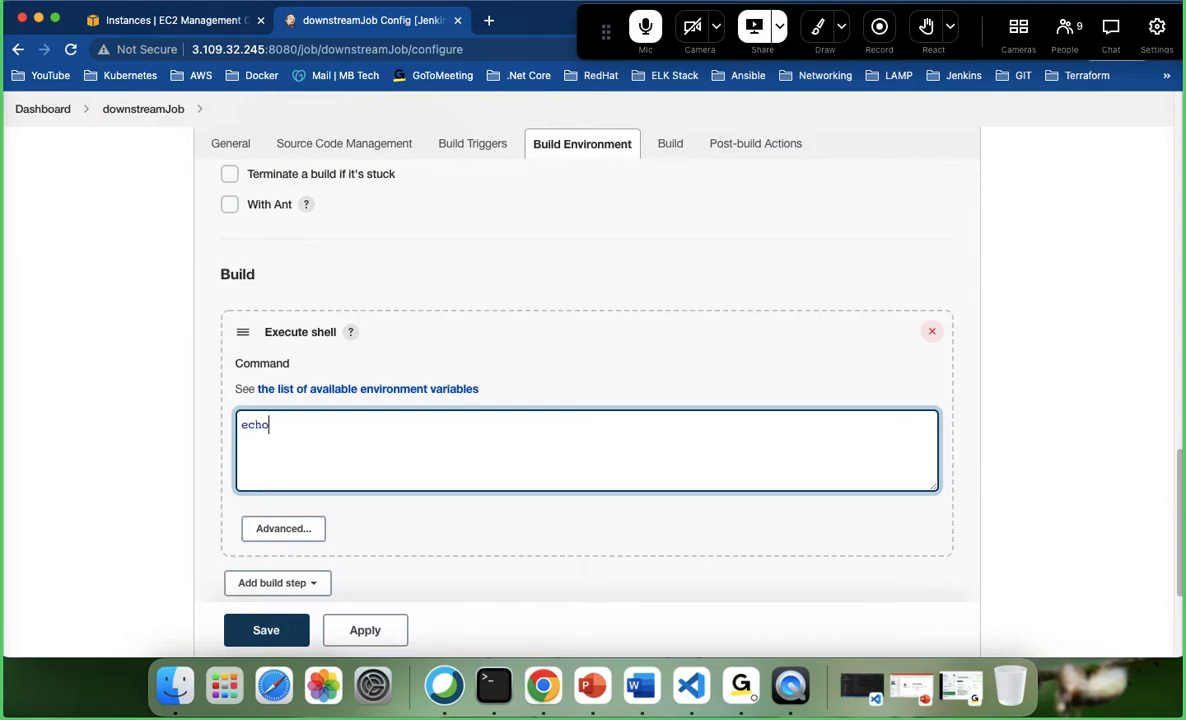
text("Hey)
text( the)
key(BackSpace)
key(BackSpace)
key(BackSpace)
key(BackSpace)
text(,)
text(he upstrea)
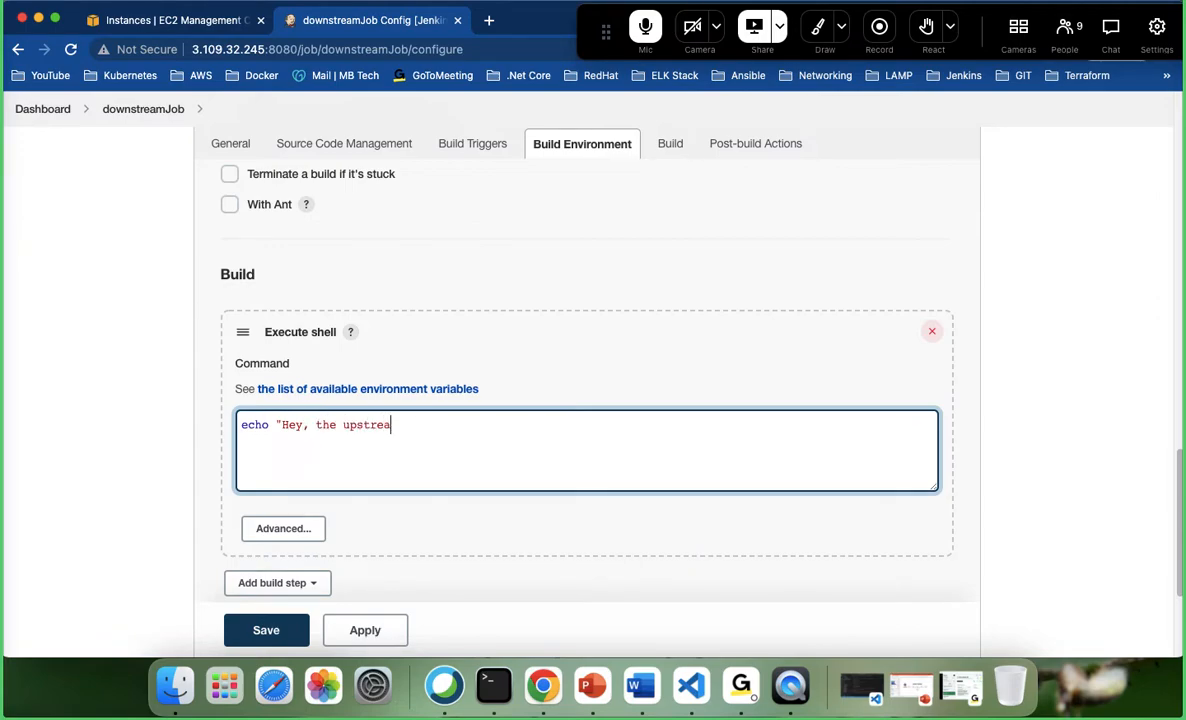
text(m job is success)
click(493, 528)
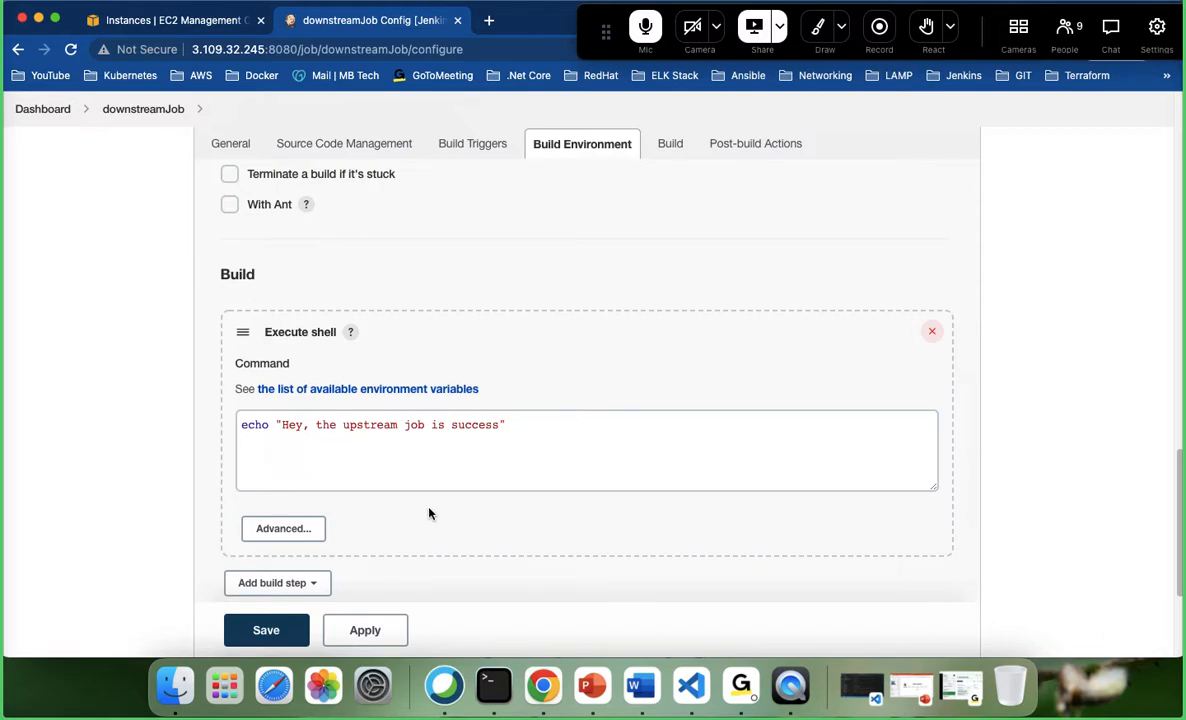
Add 'sleep 10' on a new line after the echo command in the shell step
scroll(429, 514, down, 2)
click(277, 492)
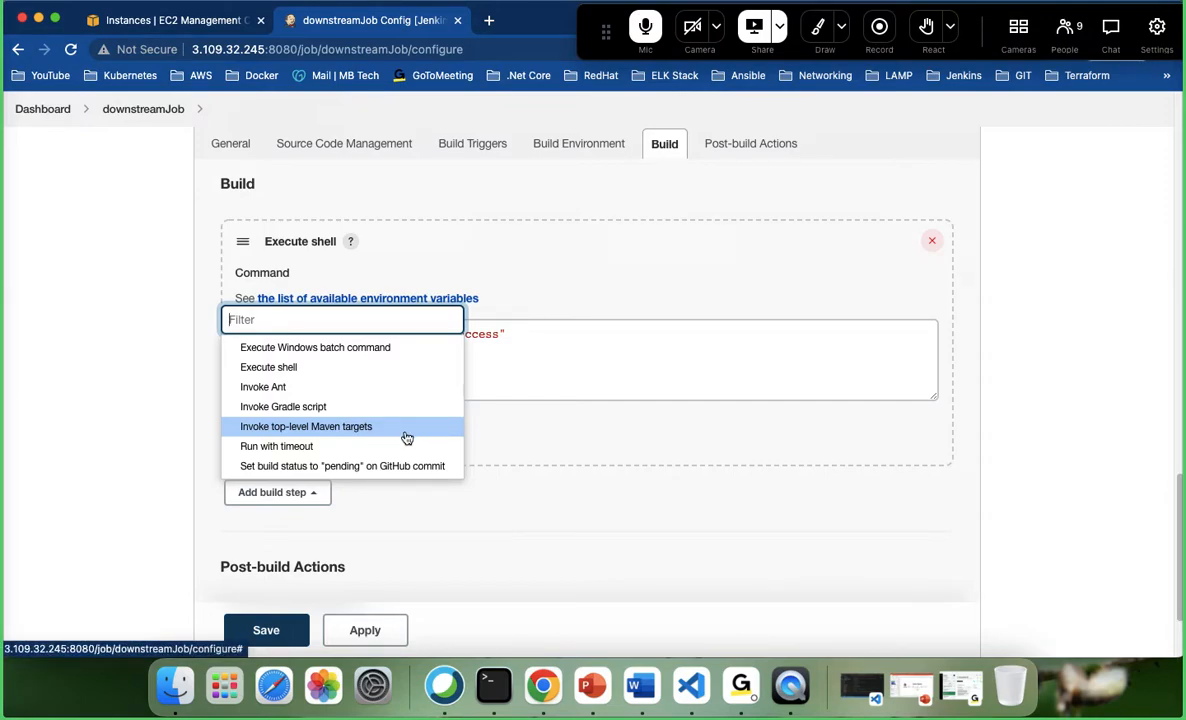
click(508, 424)
click(509, 344)
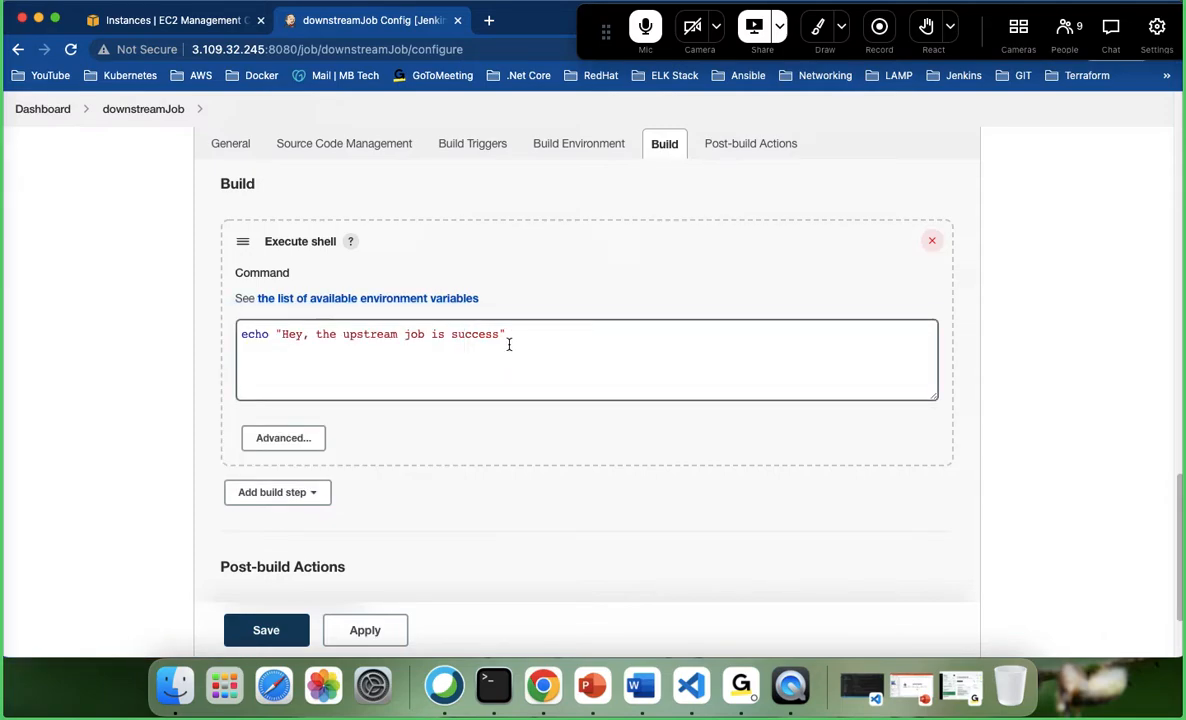
click(532, 370)
key(Return)
text(sleep )
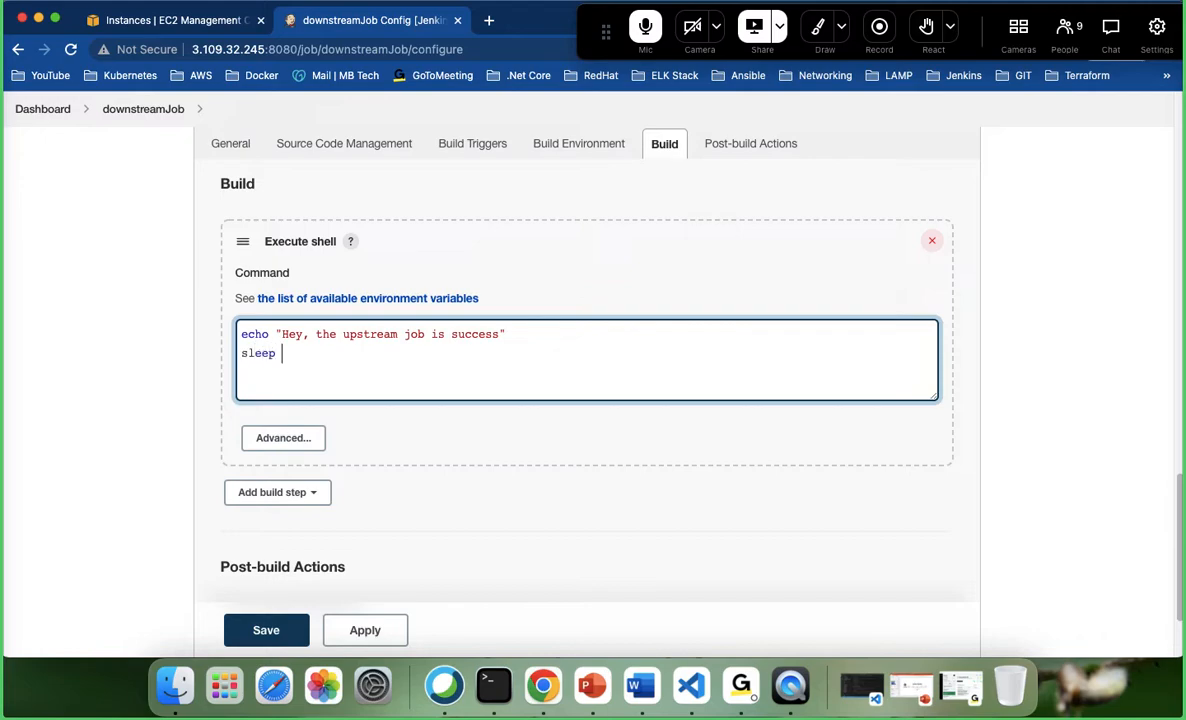
text(10)
scroll(400, 529, down, 2)
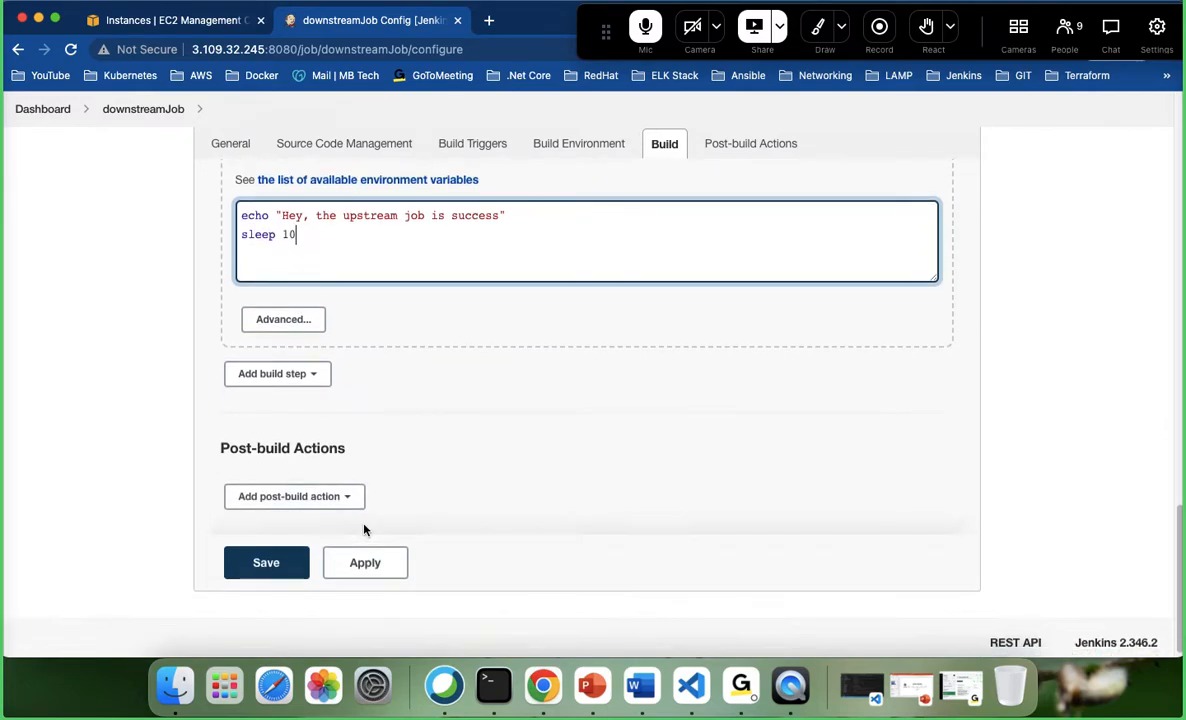
Save downstreamJob, reopen its configuration to review it, then return to the Dashboard
click(270, 572)
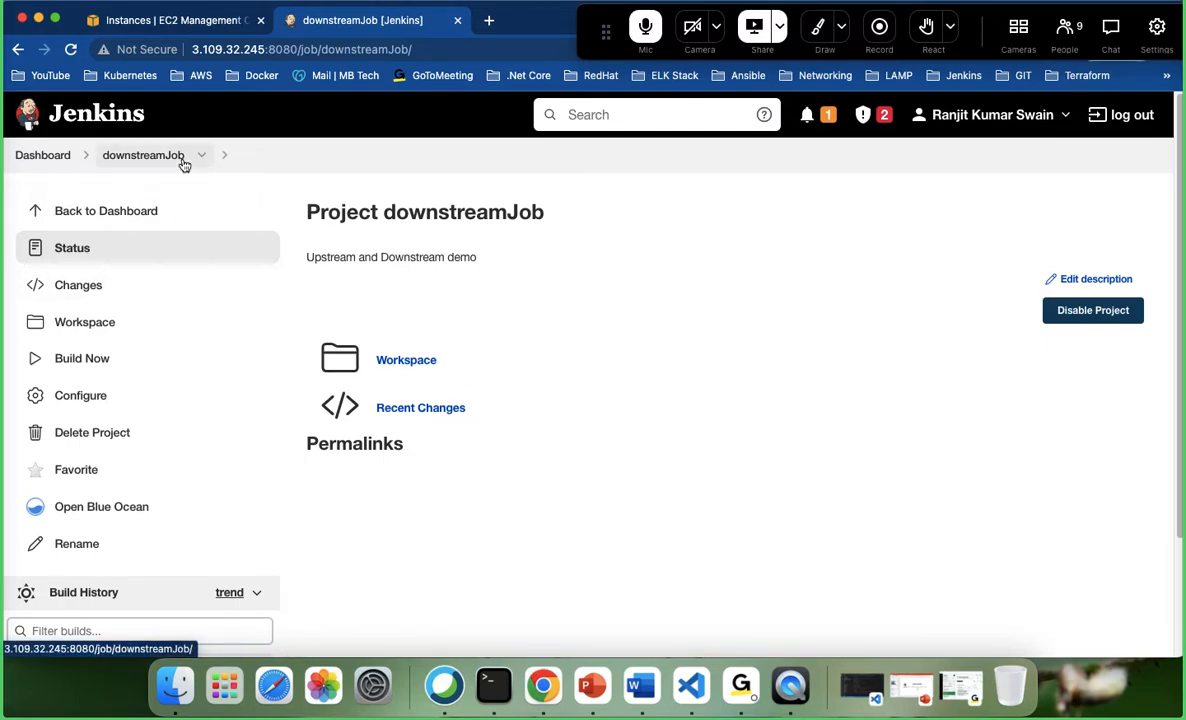
click(87, 397)
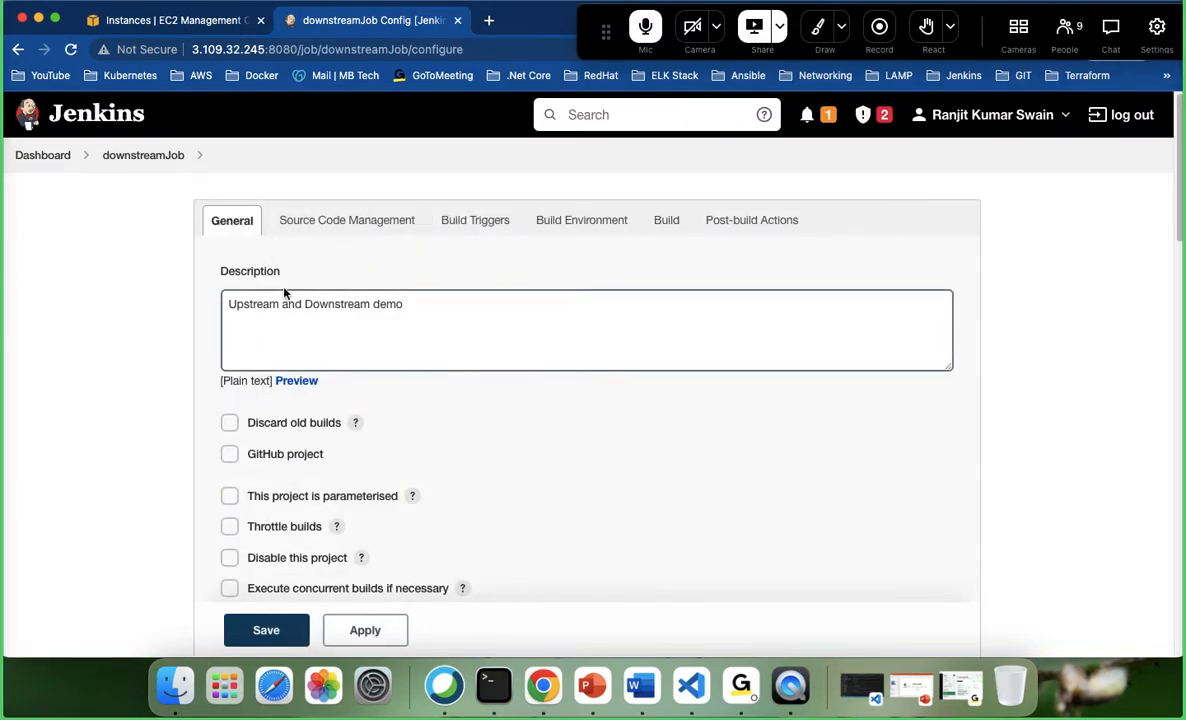
scroll(410, 297, down, 2)
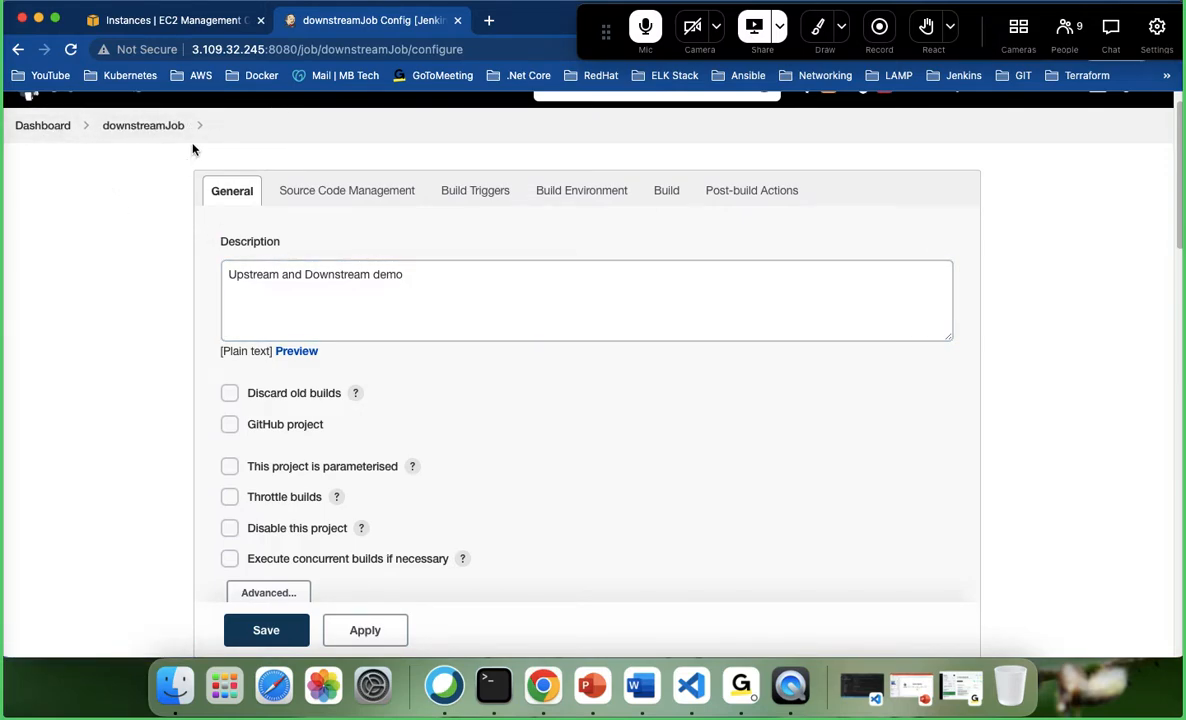
click(48, 128)
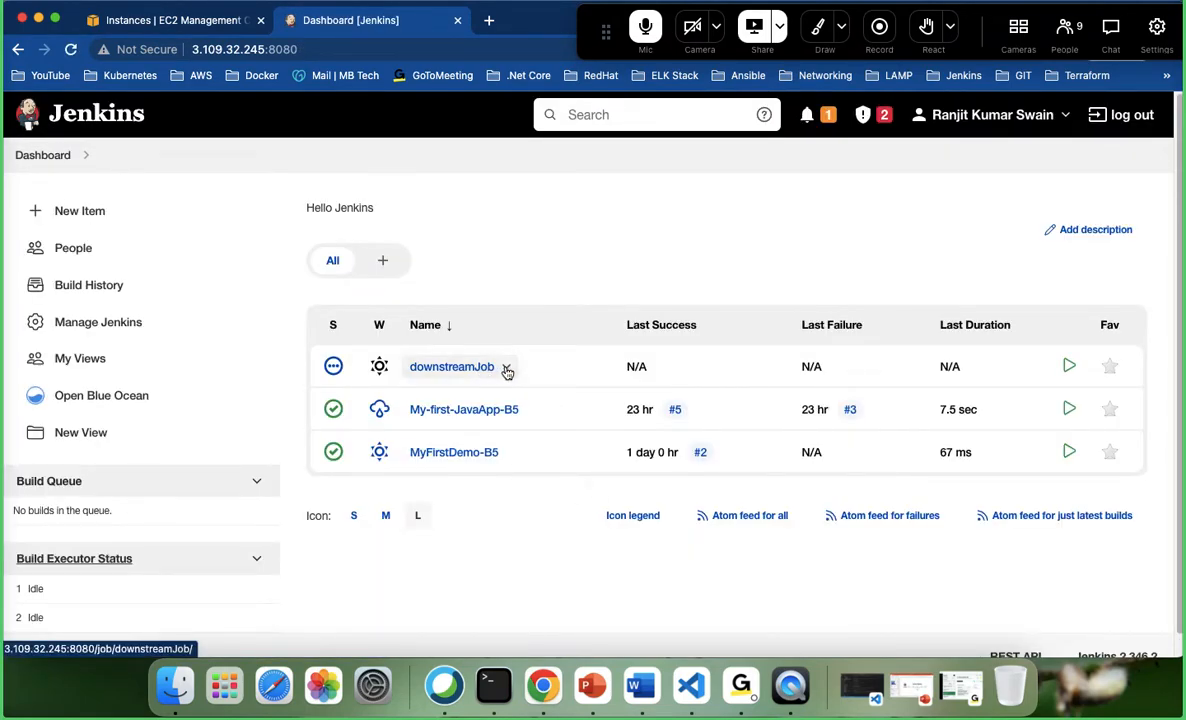
Rename downstreamJob to downstreamJob-S from its dropdown menu
click(506, 369)
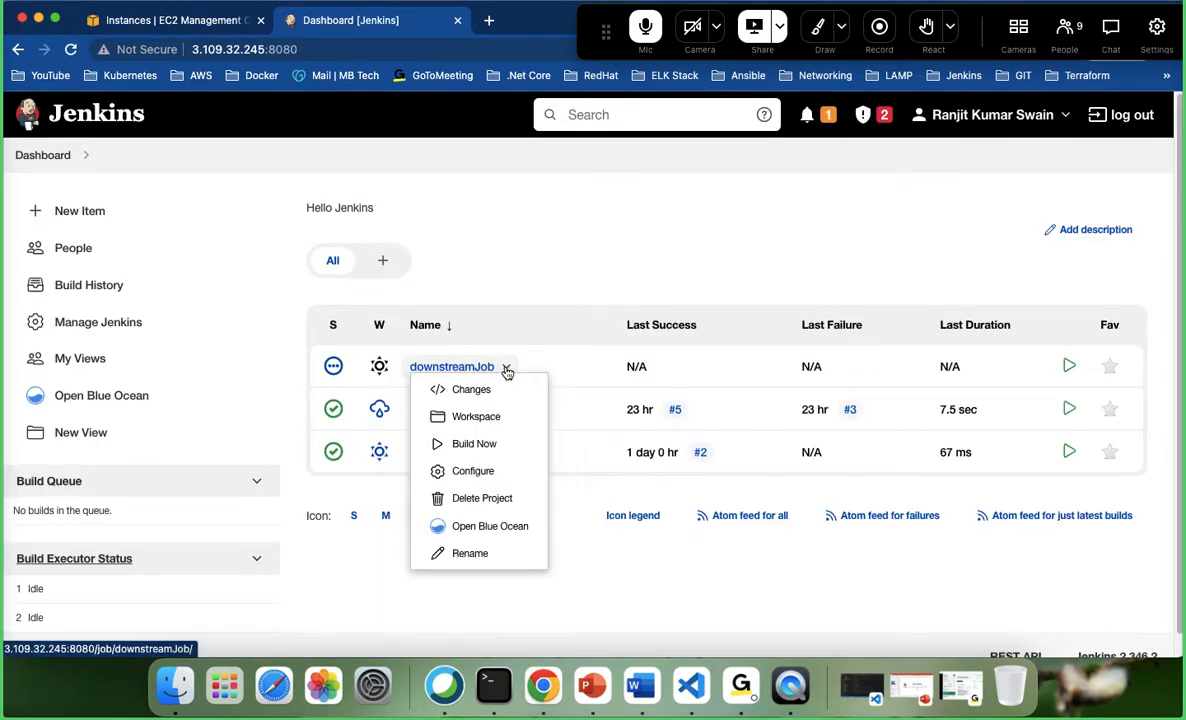
click(478, 555)
click(421, 290)
text(-S)
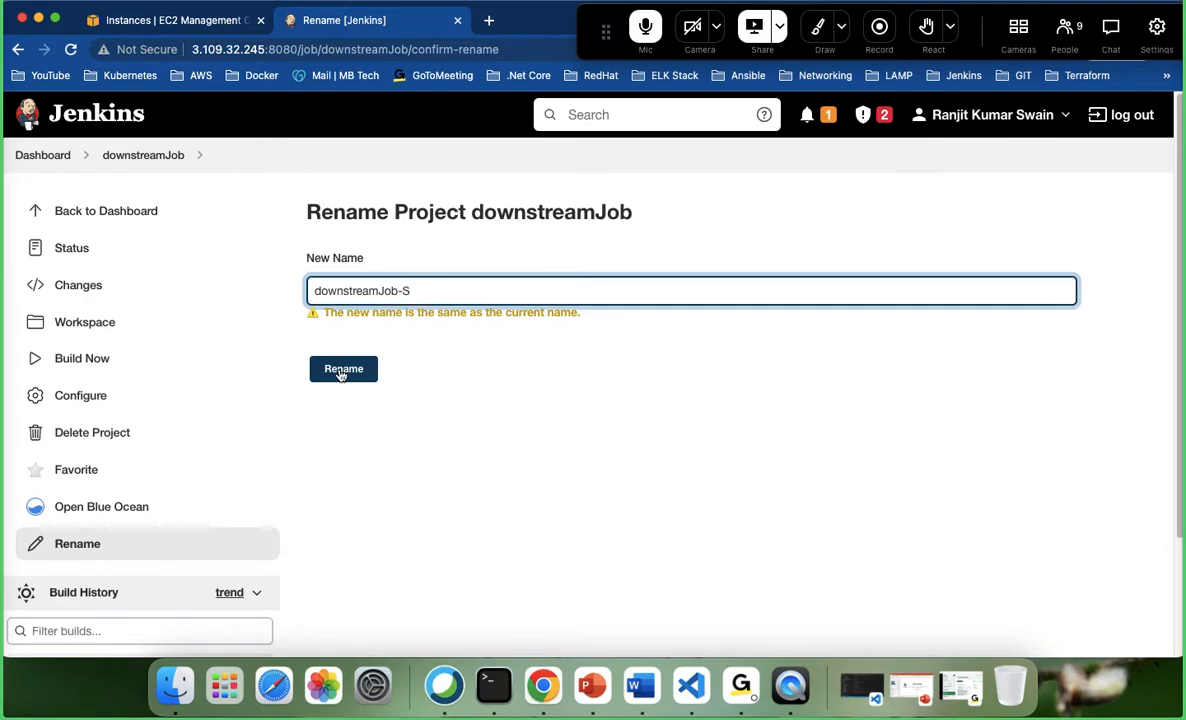
click(339, 370)
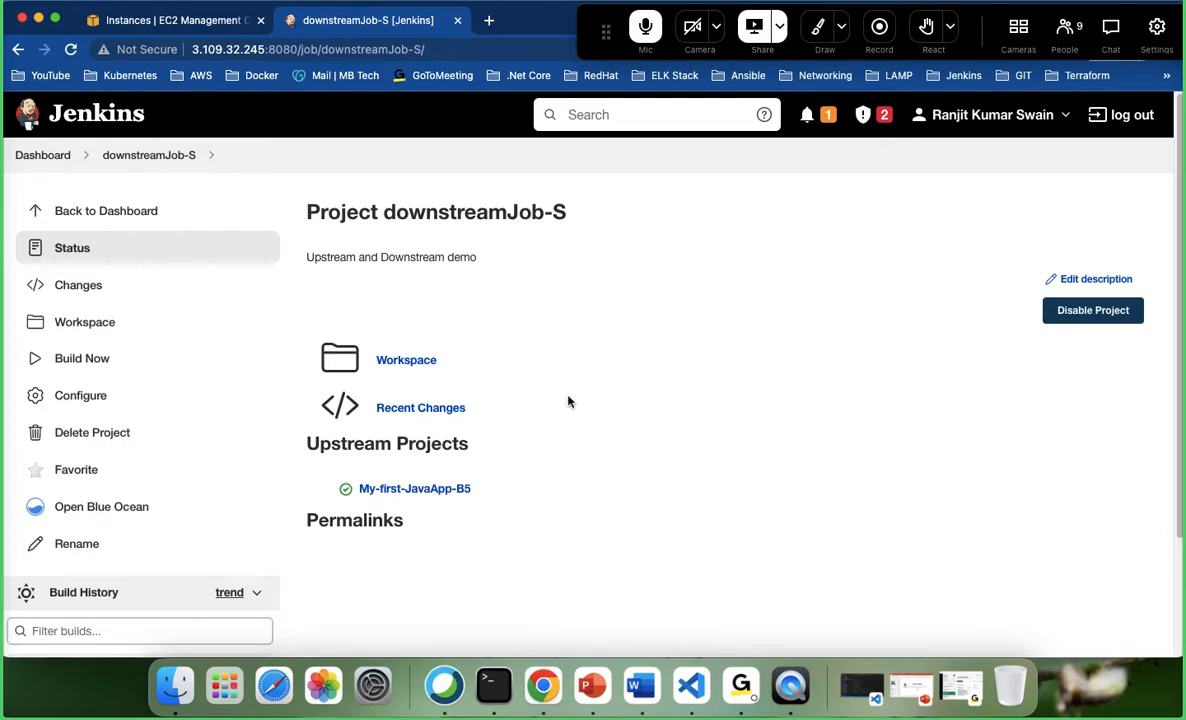
Create freestyle job downstreamJob-F with the description 'upstream and downstream demo'
click(43, 158)
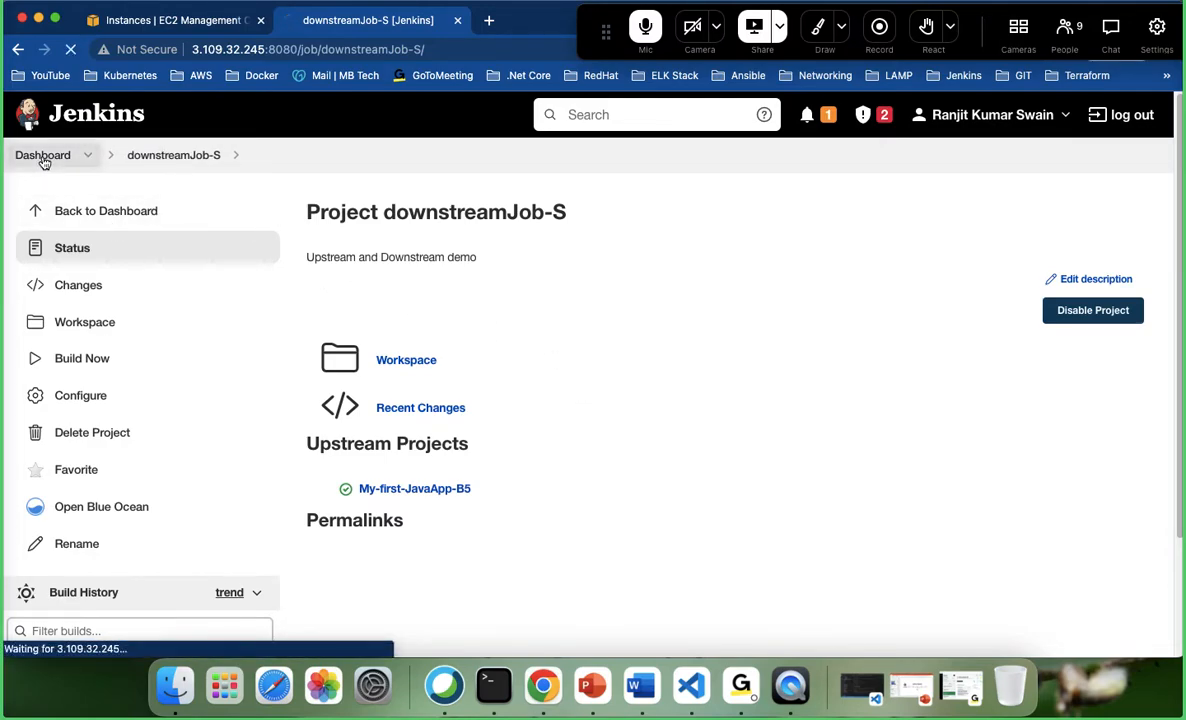
click(68, 216)
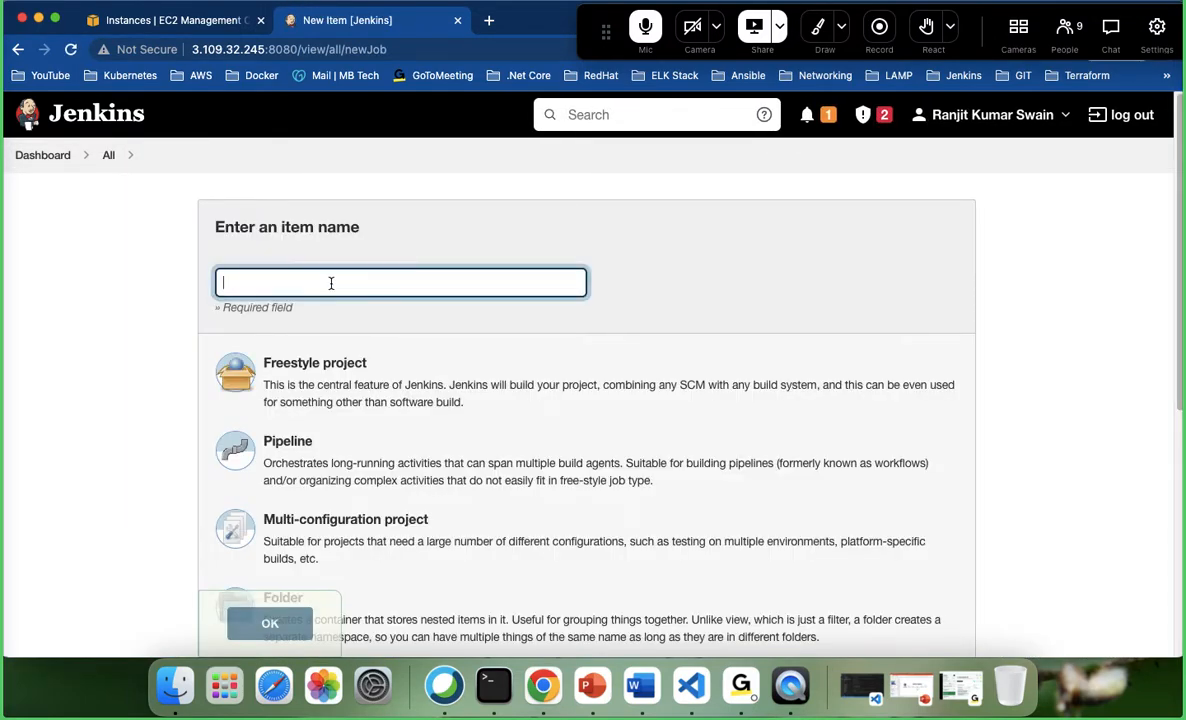
text(downstreamJob)
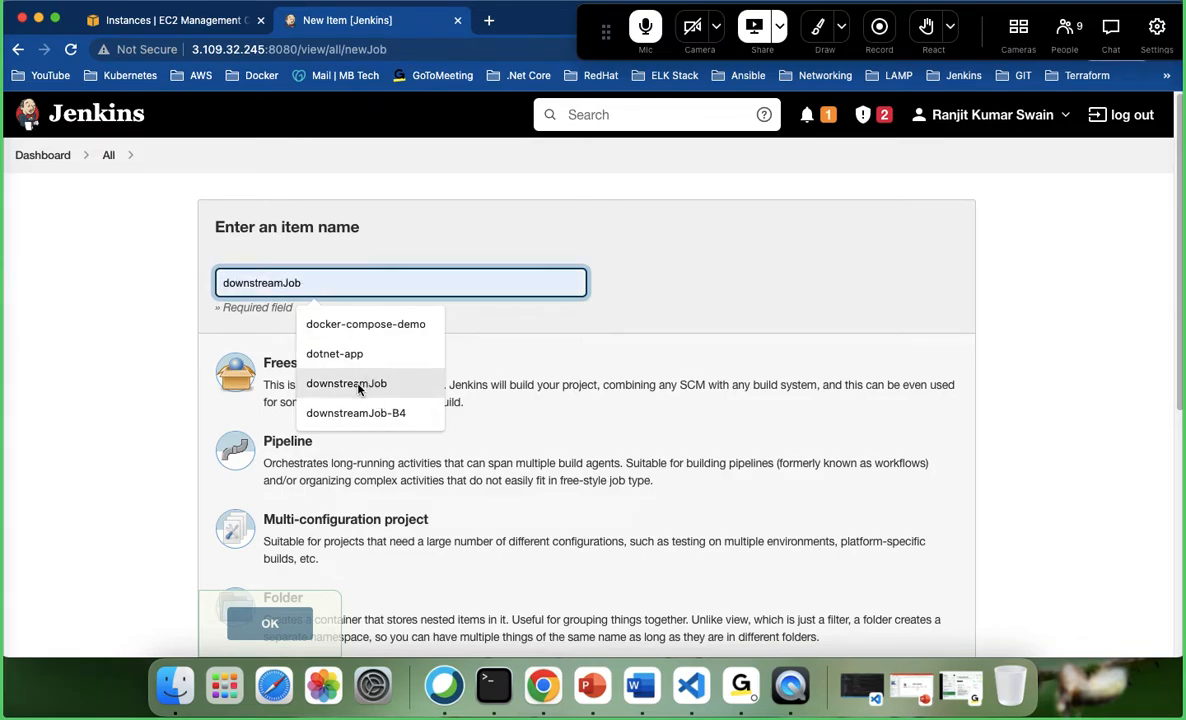
click(356, 385)
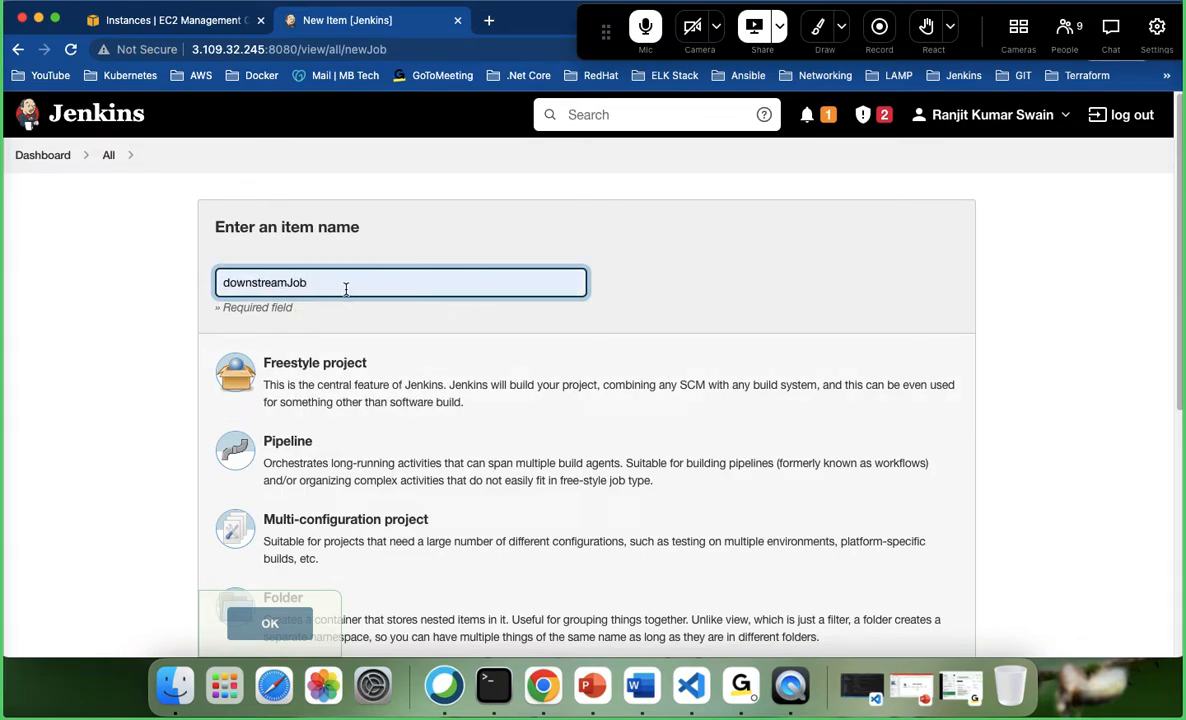
text(-F)
click(265, 384)
click(268, 622)
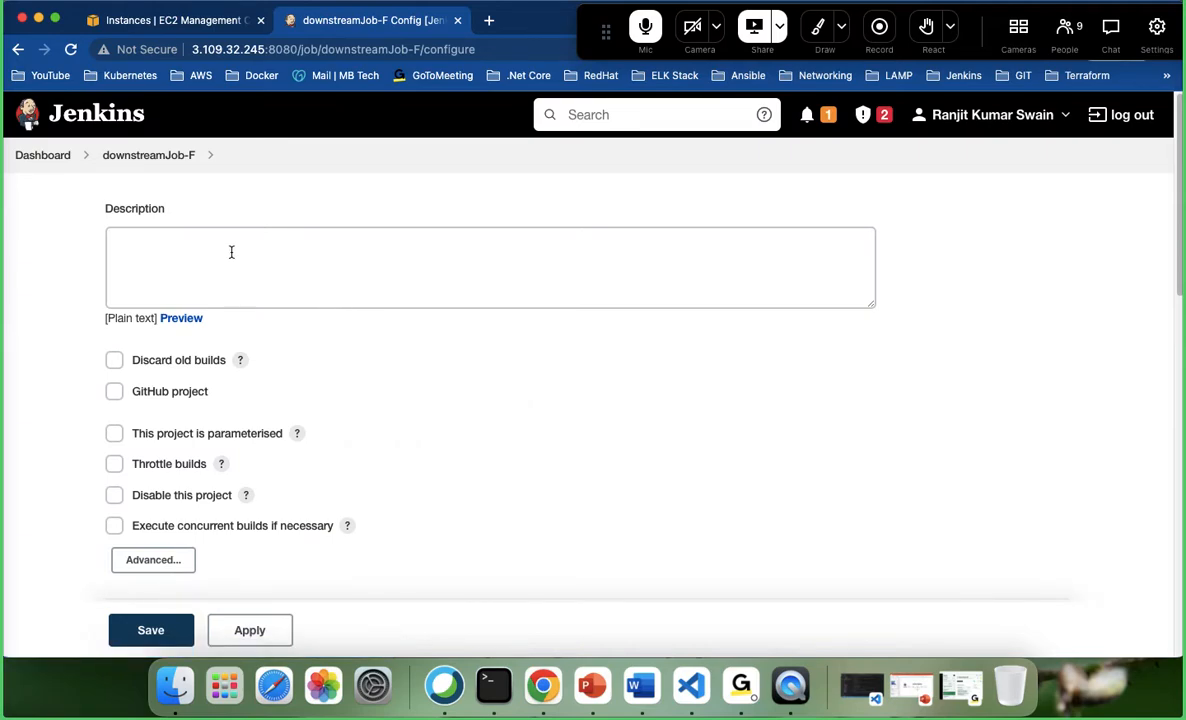
text(upstream)
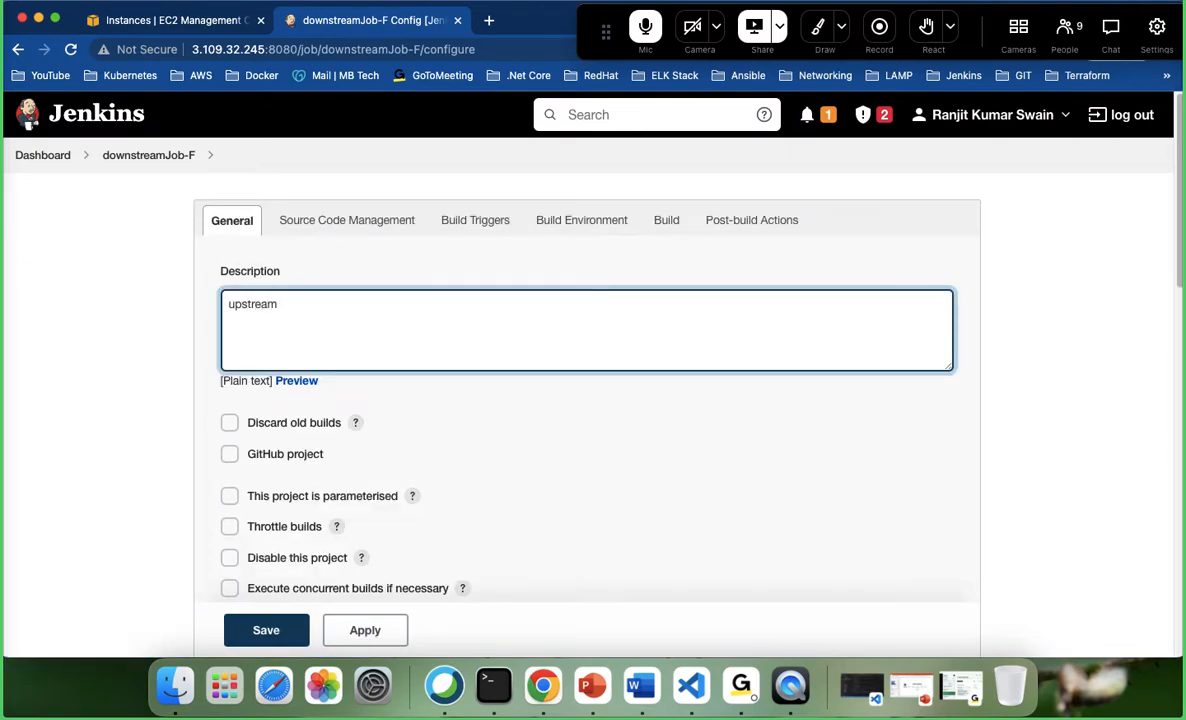
text( and downstream demo)
Select Git as downstreamJob-F's source code management and open a new browser tab
scroll(389, 405, down, 10)
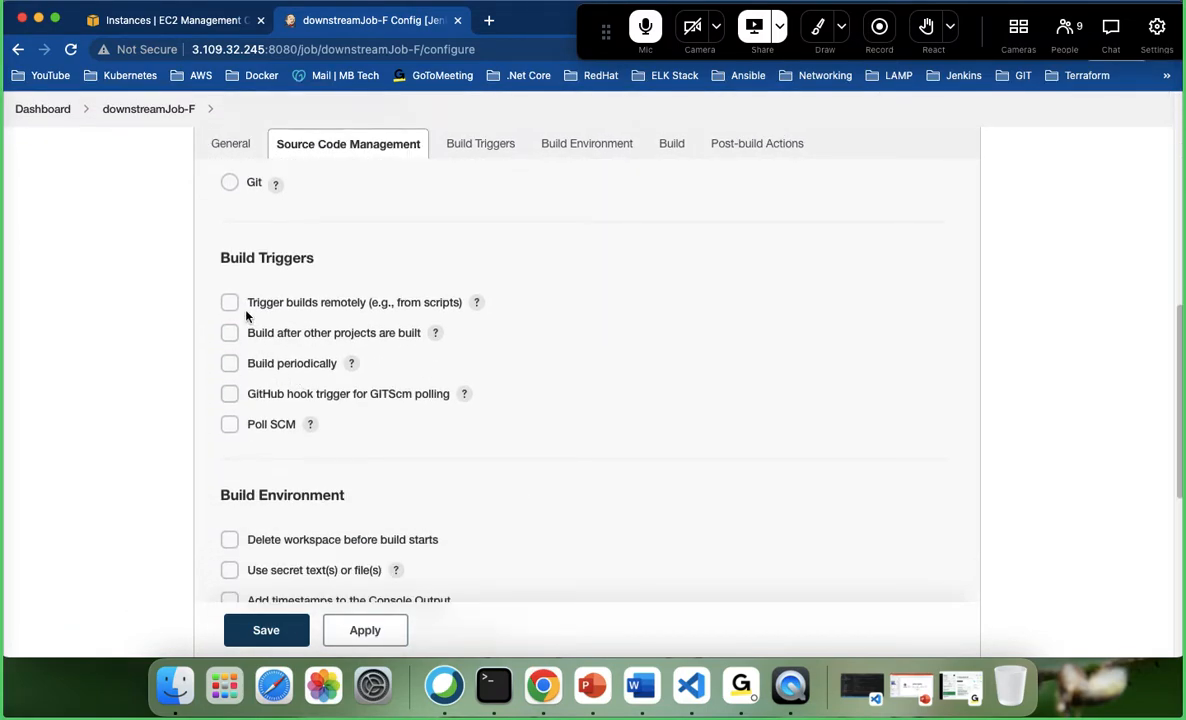
scroll(437, 339, up, 3)
scroll(437, 339, down, 2)
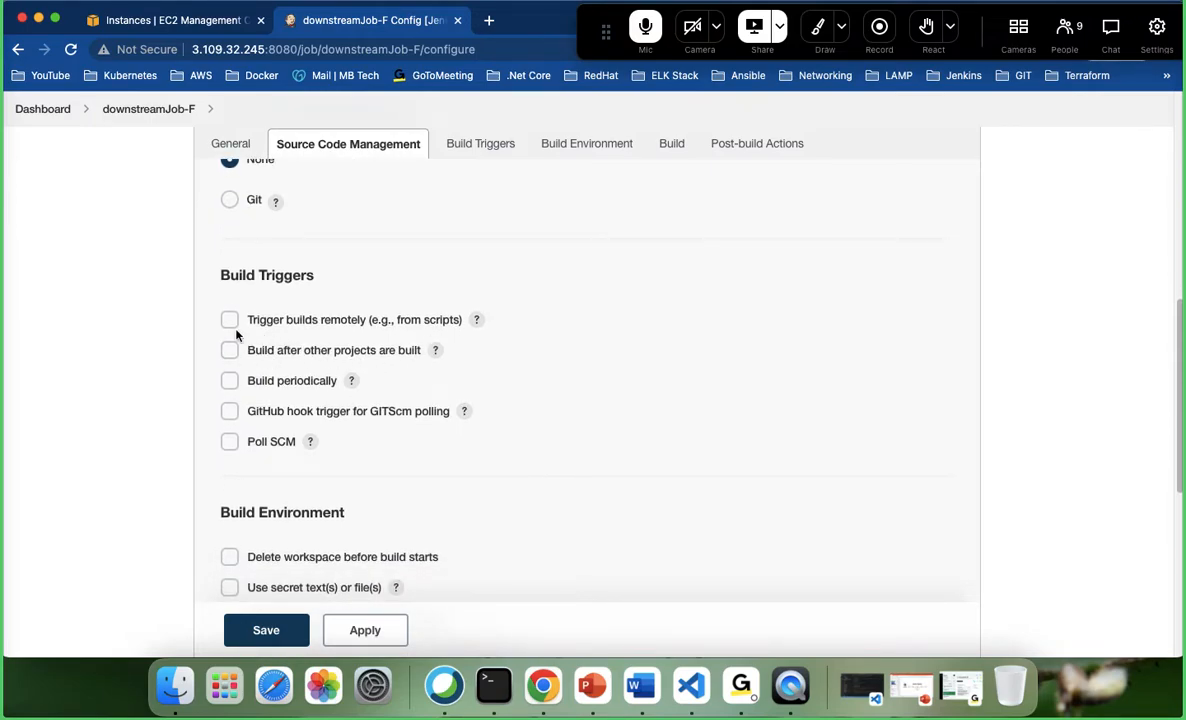
scroll(537, 307, up, 1)
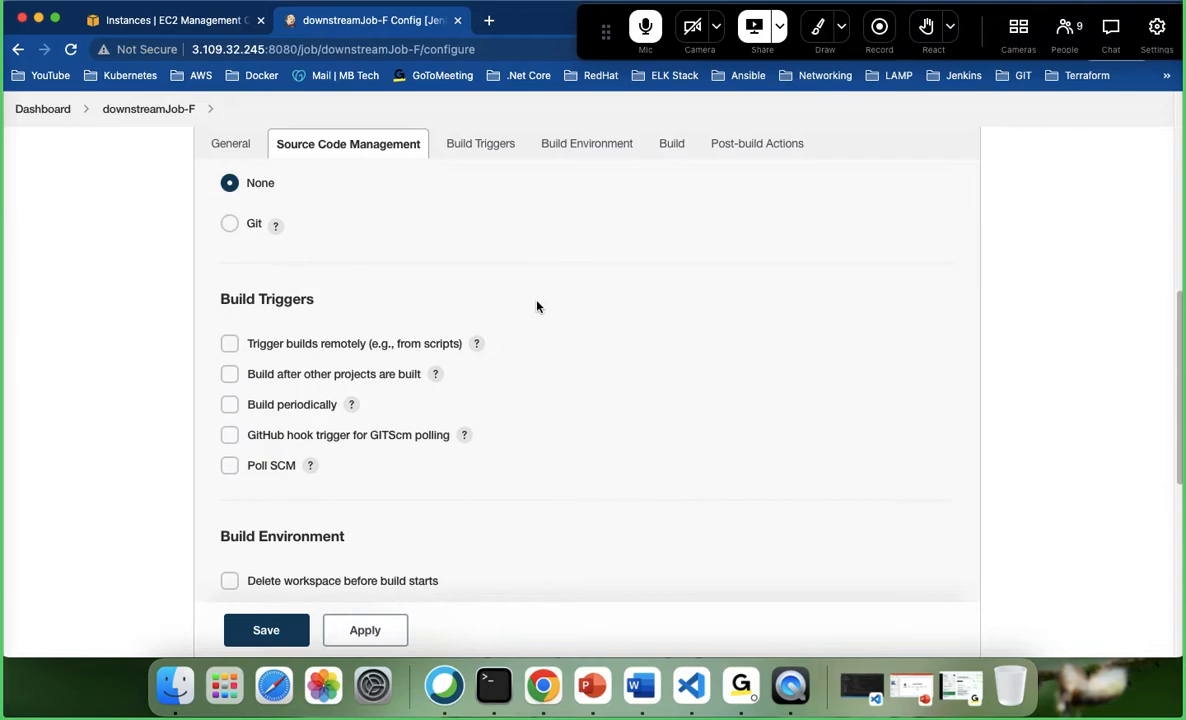
scroll(240, 315, up, 1)
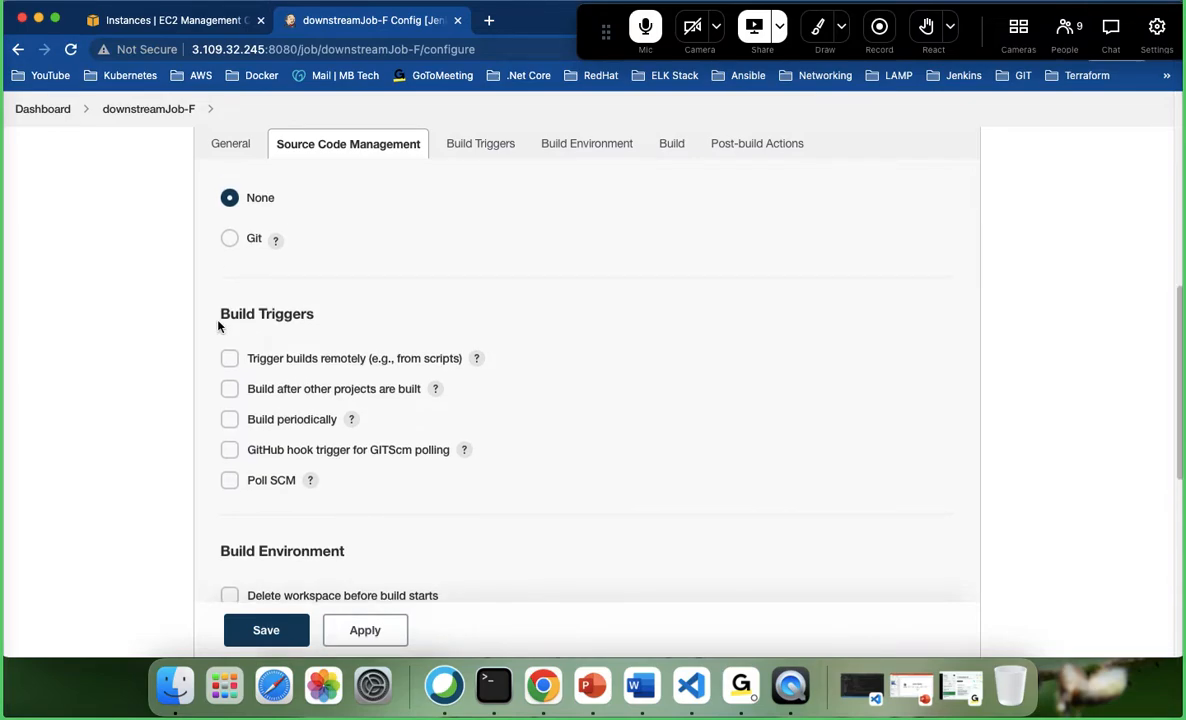
click(232, 246)
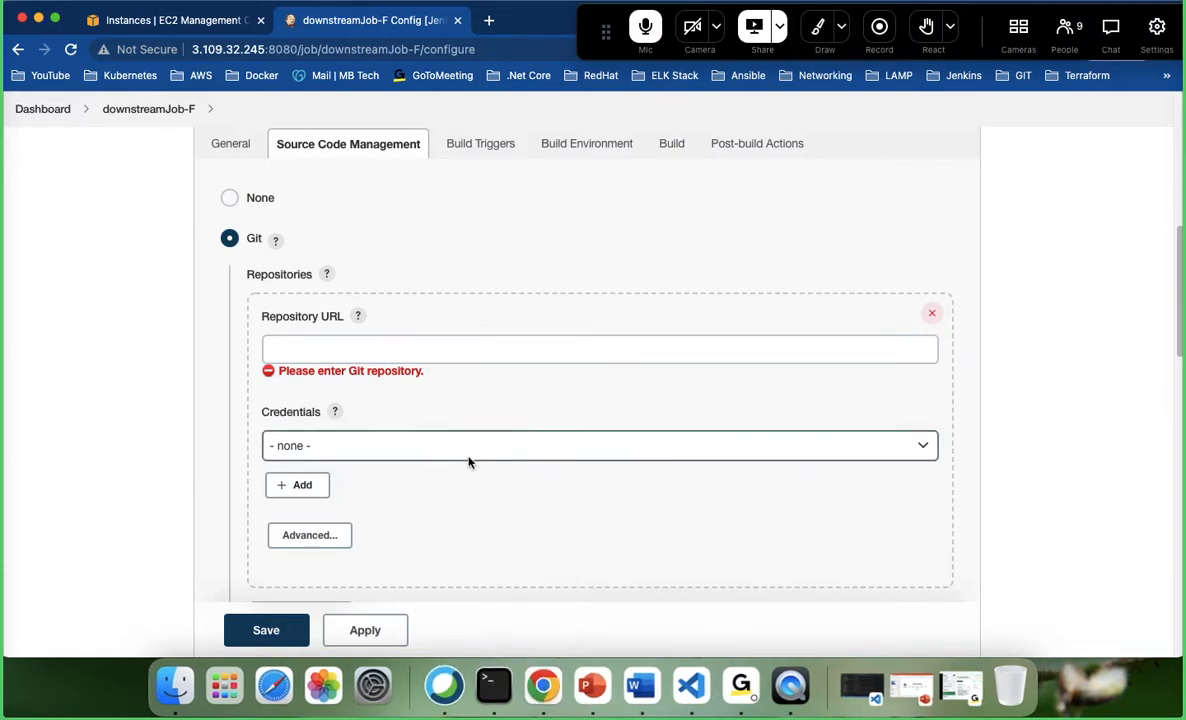
click(488, 20)
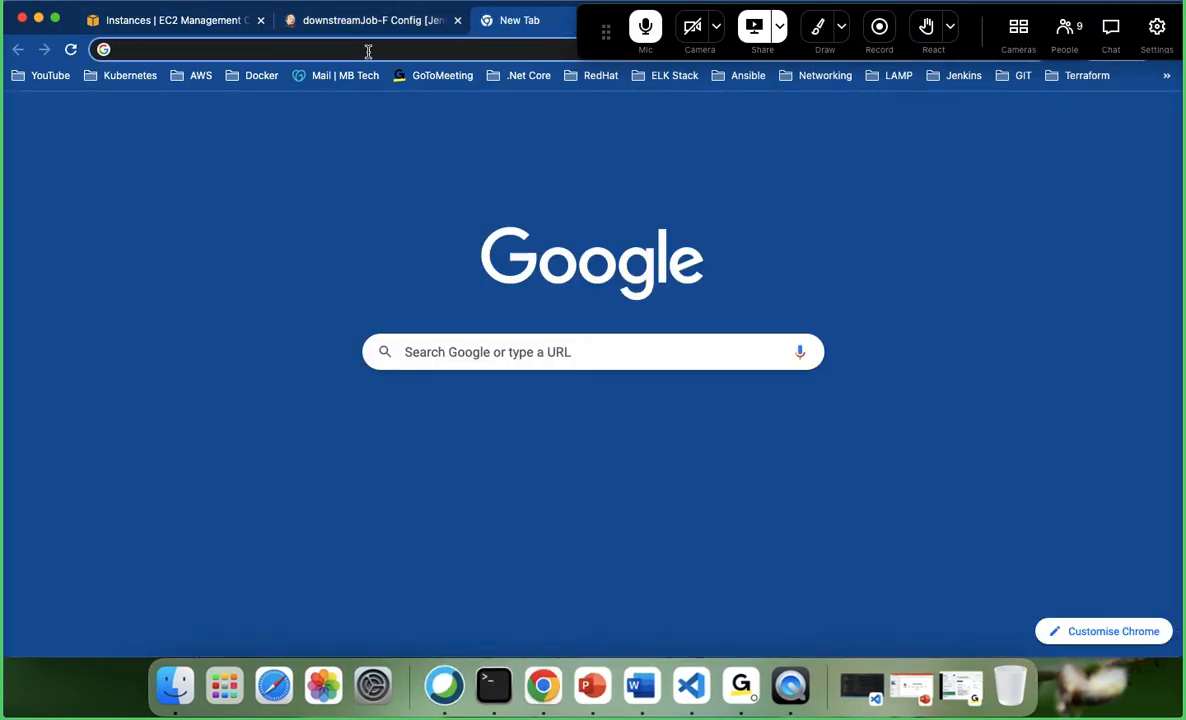
Load github.com and go to its Sign in page
text(github)
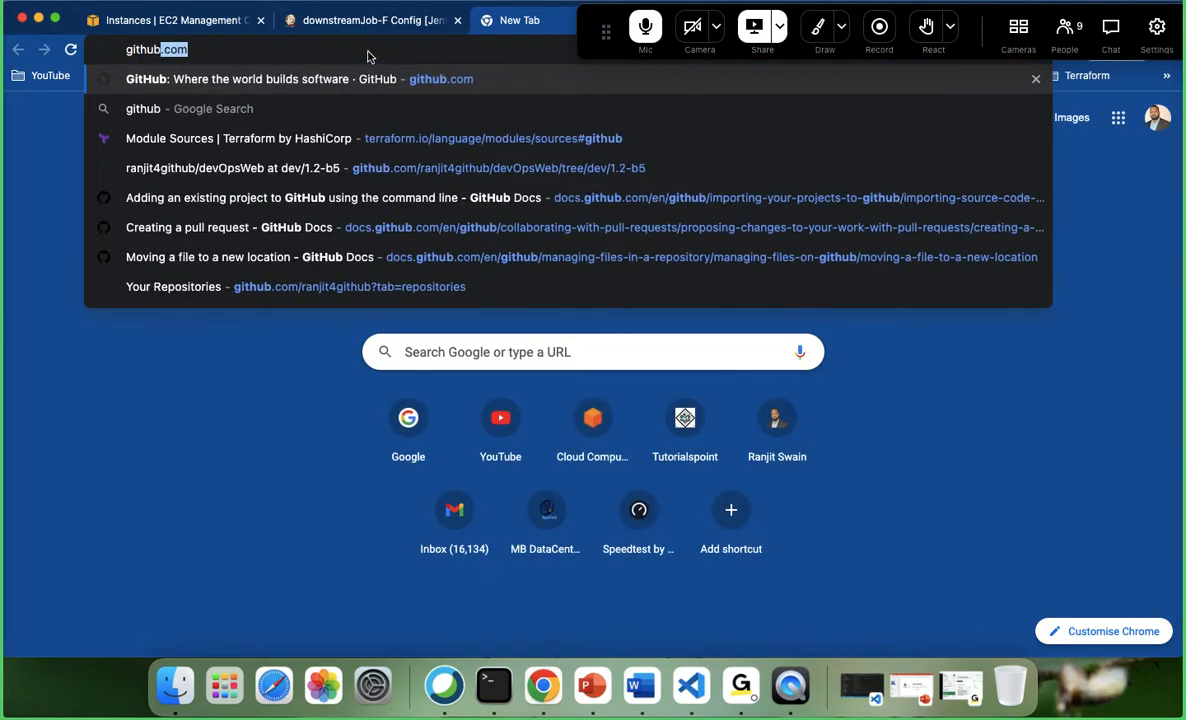
key(Return)
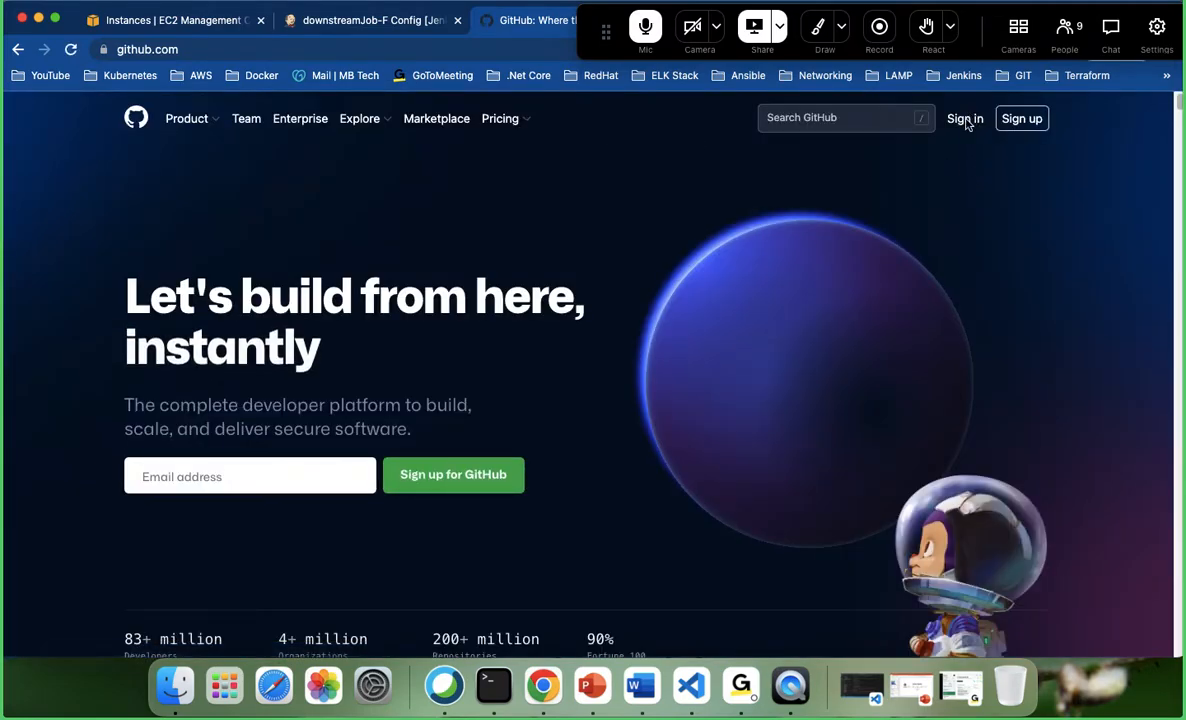
click(965, 120)
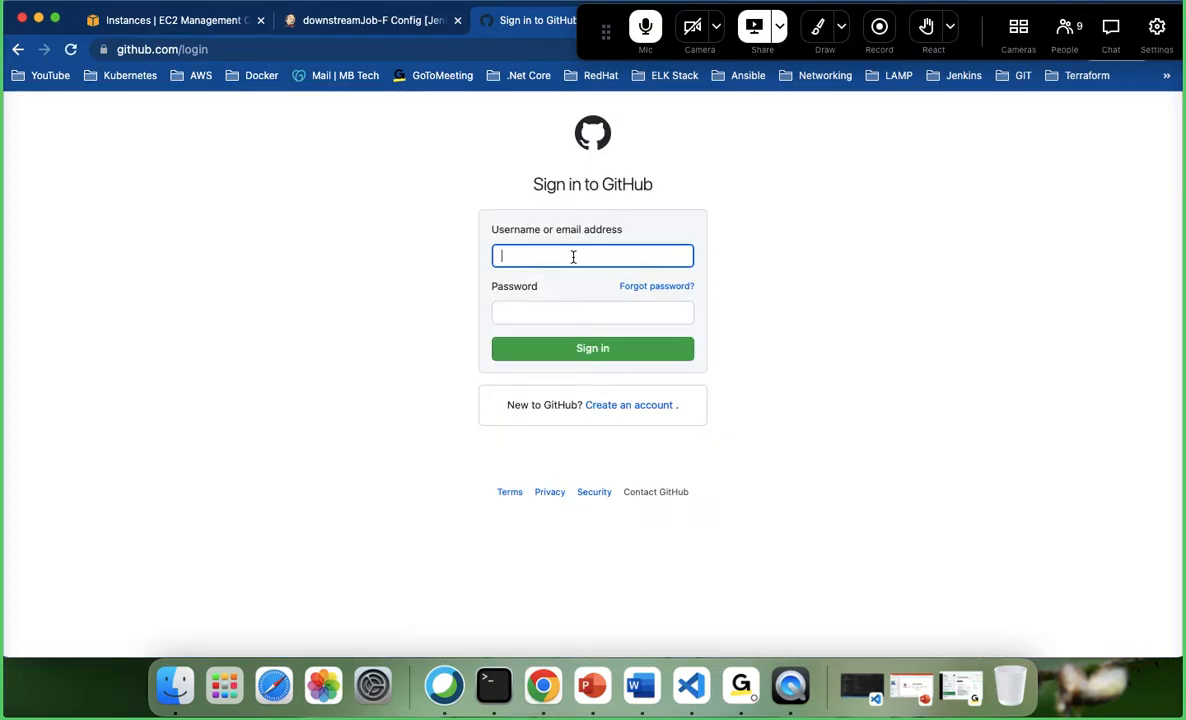
Sign in with the saved account username and the account password
click(573, 257)
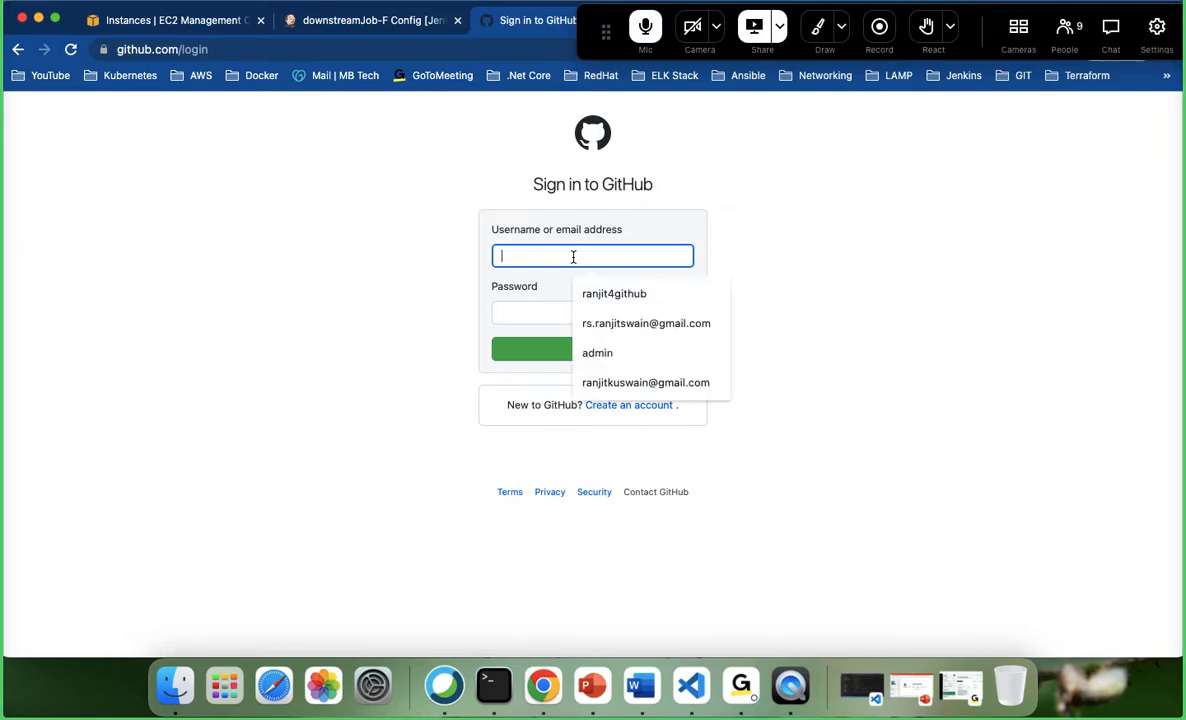
click(586, 284)
click(528, 311)
text(*********)
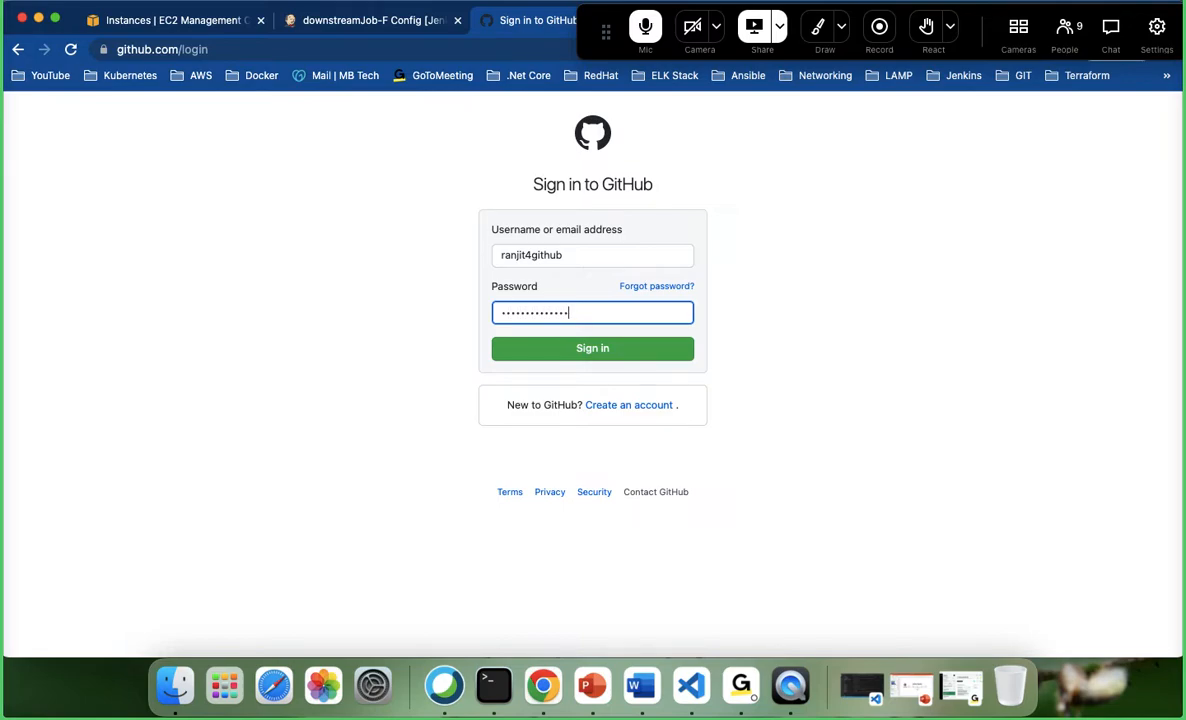
key(Return)
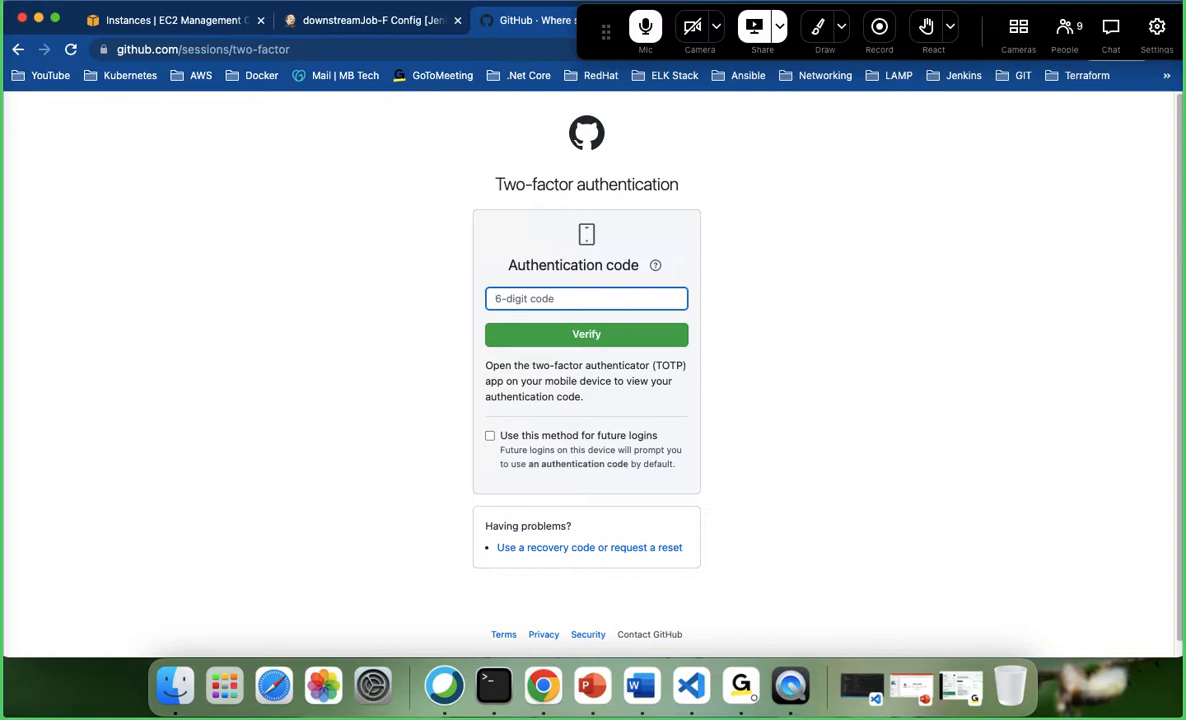
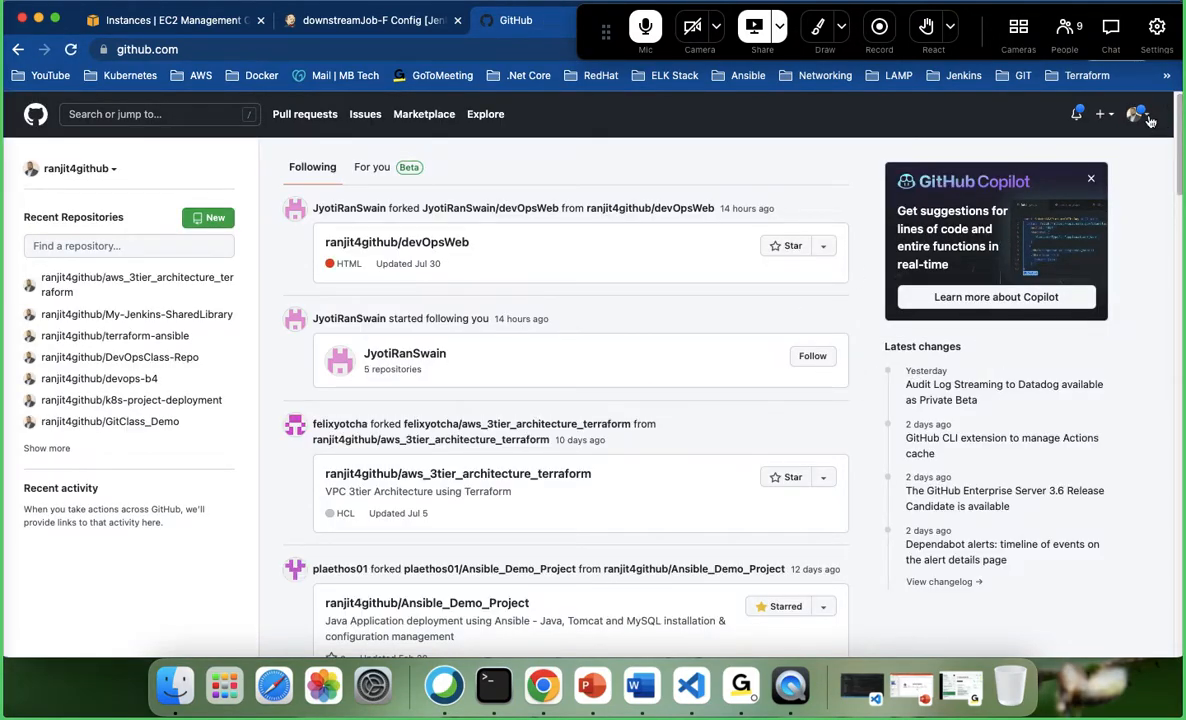
Enter the 6-digit two-factor code and go to Your repositories from the avatar menu
click(1148, 119)
click(1062, 243)
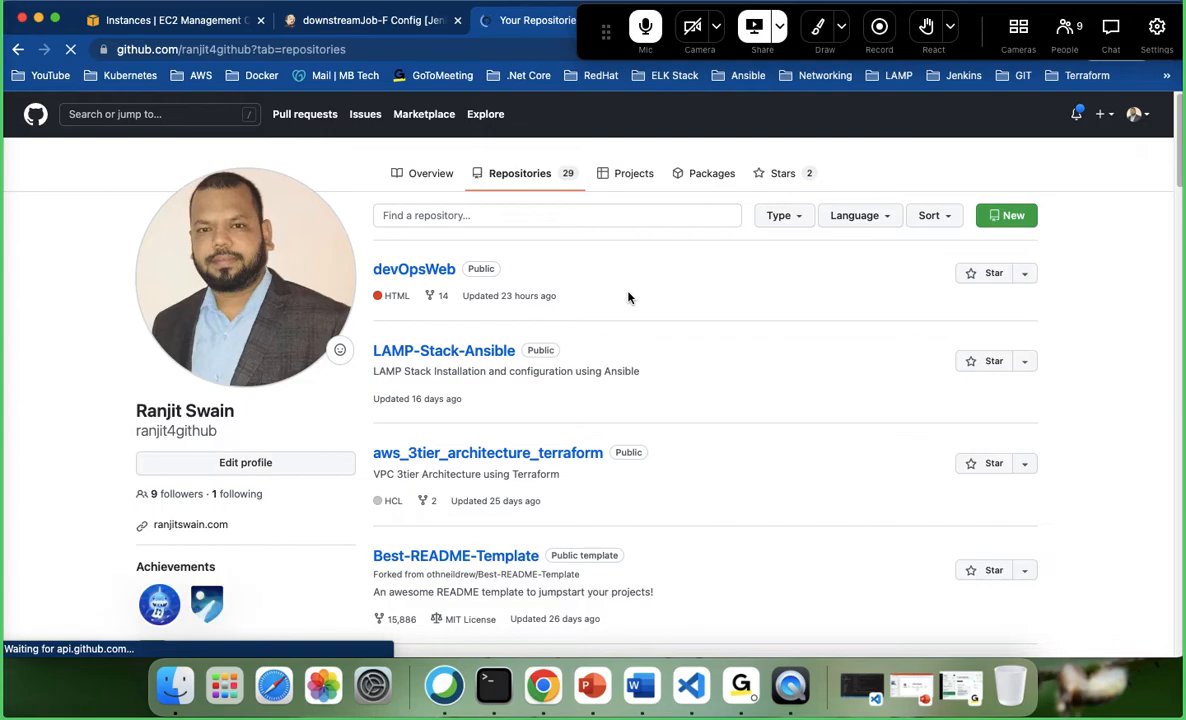
Scroll through the 29 repositories and open the private devOpsClass repository
scroll(732, 380, down, 5)
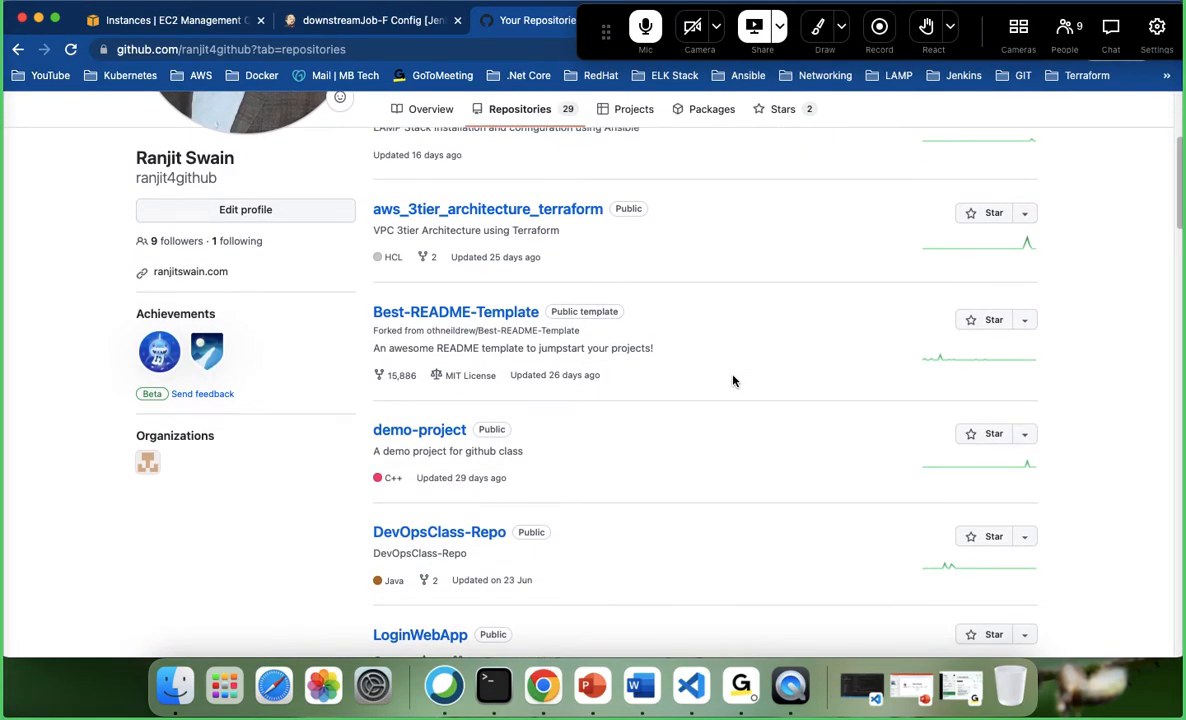
scroll(561, 389, down, 4)
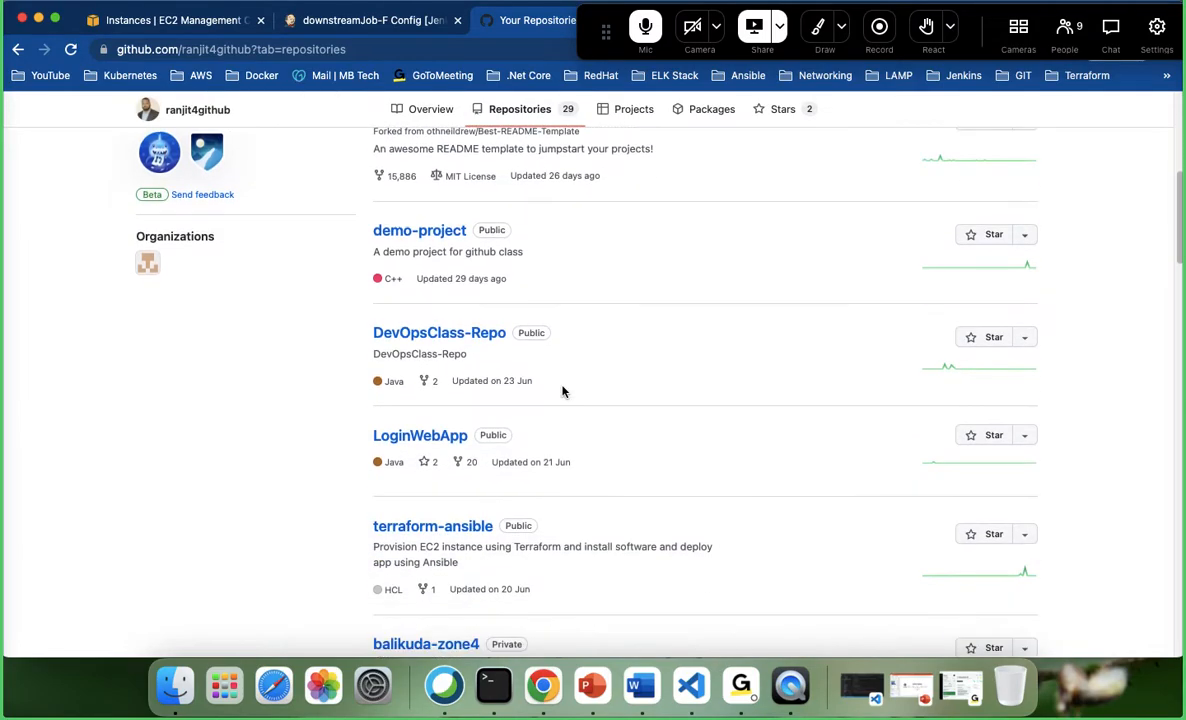
scroll(562, 391, down, 3)
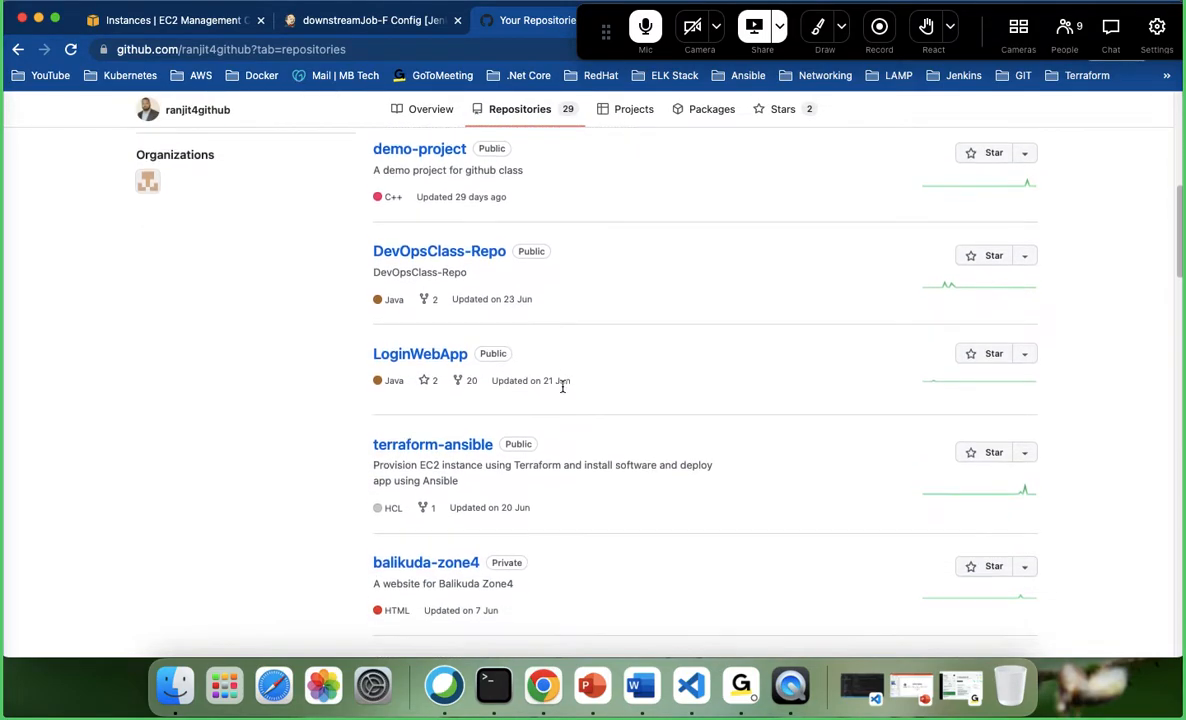
scroll(562, 391, down, 3)
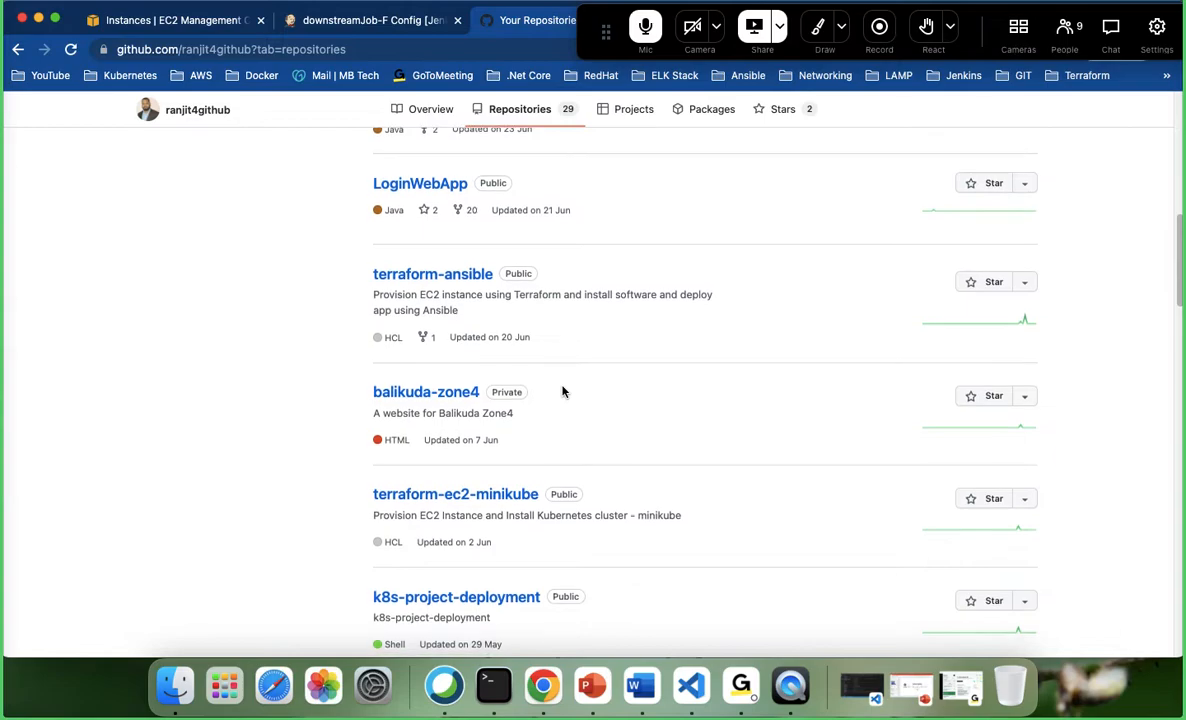
scroll(562, 391, up, 2)
scroll(562, 391, up, 1)
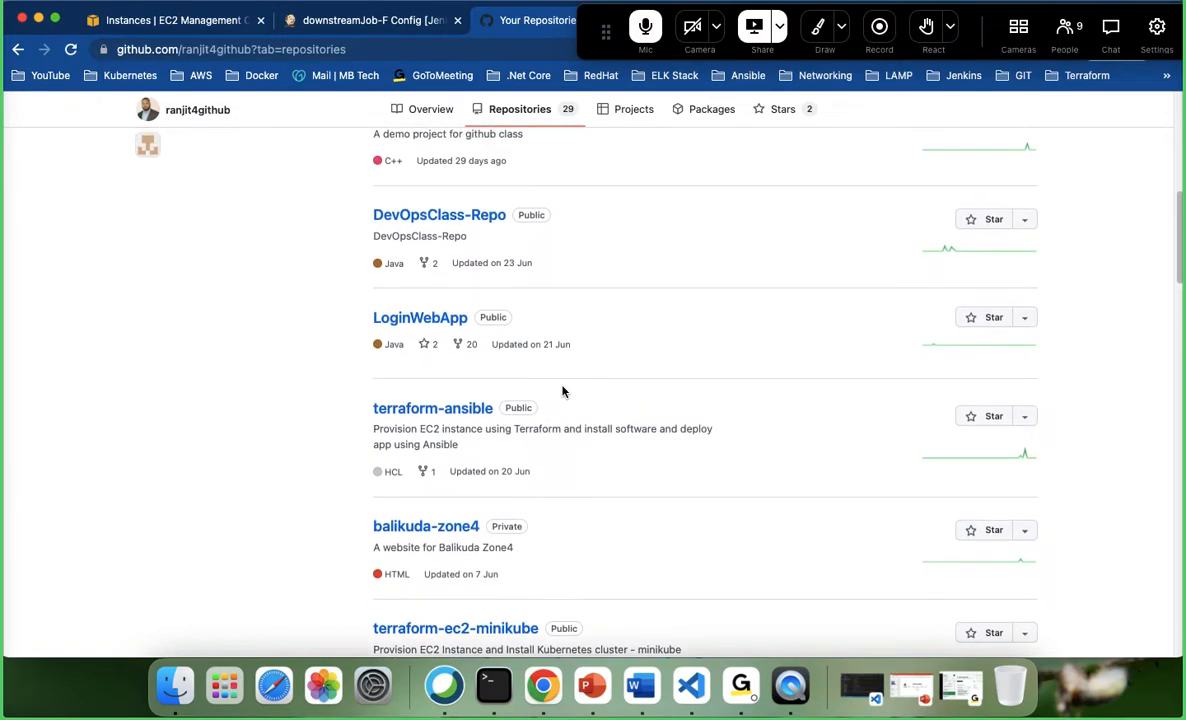
scroll(652, 371, down, 5)
scroll(652, 371, down, 12)
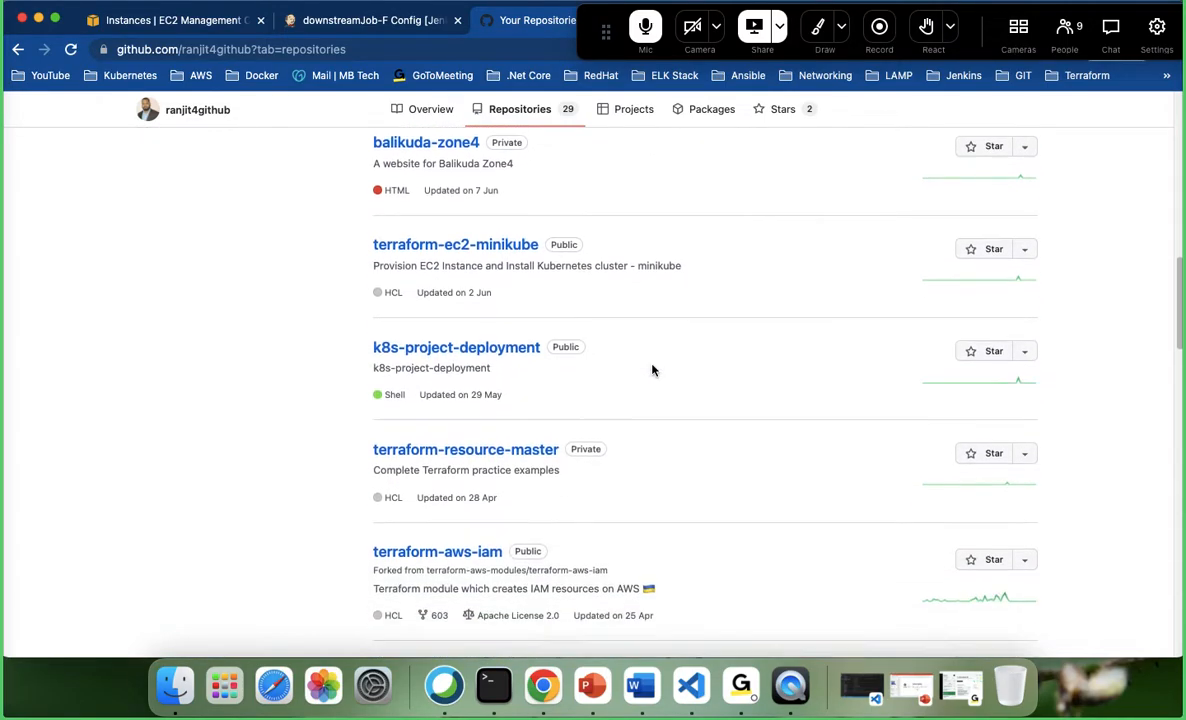
scroll(652, 371, down, 11)
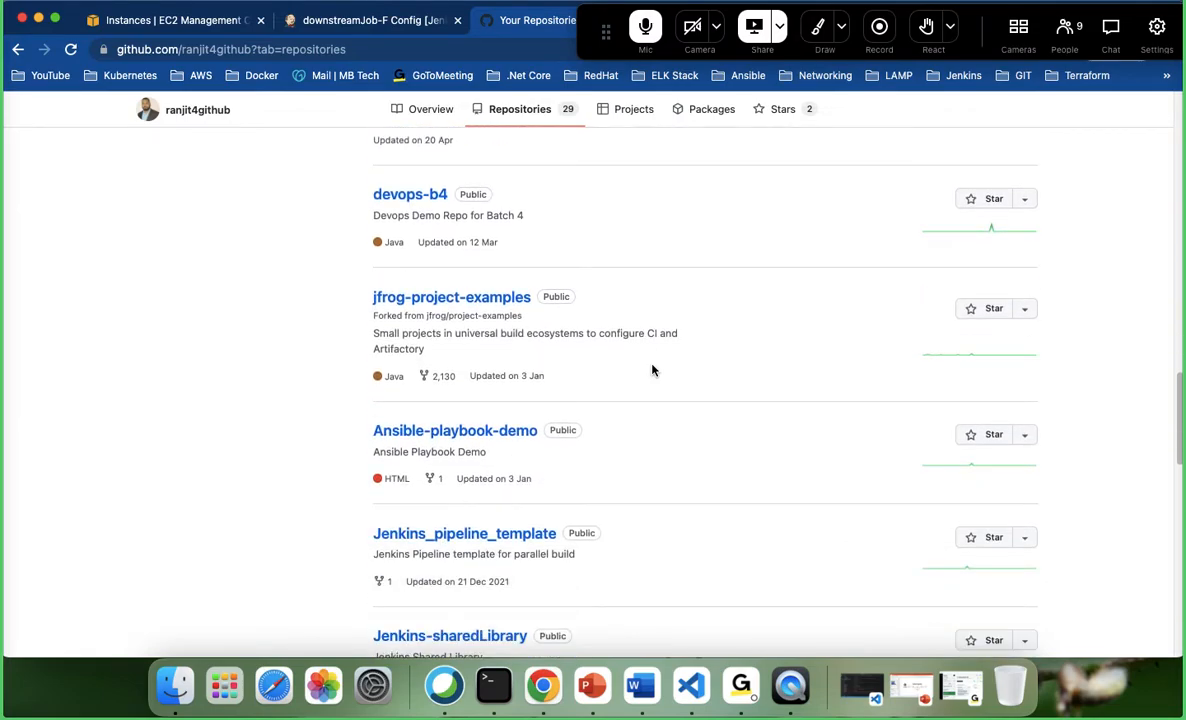
scroll(652, 371, down, 8)
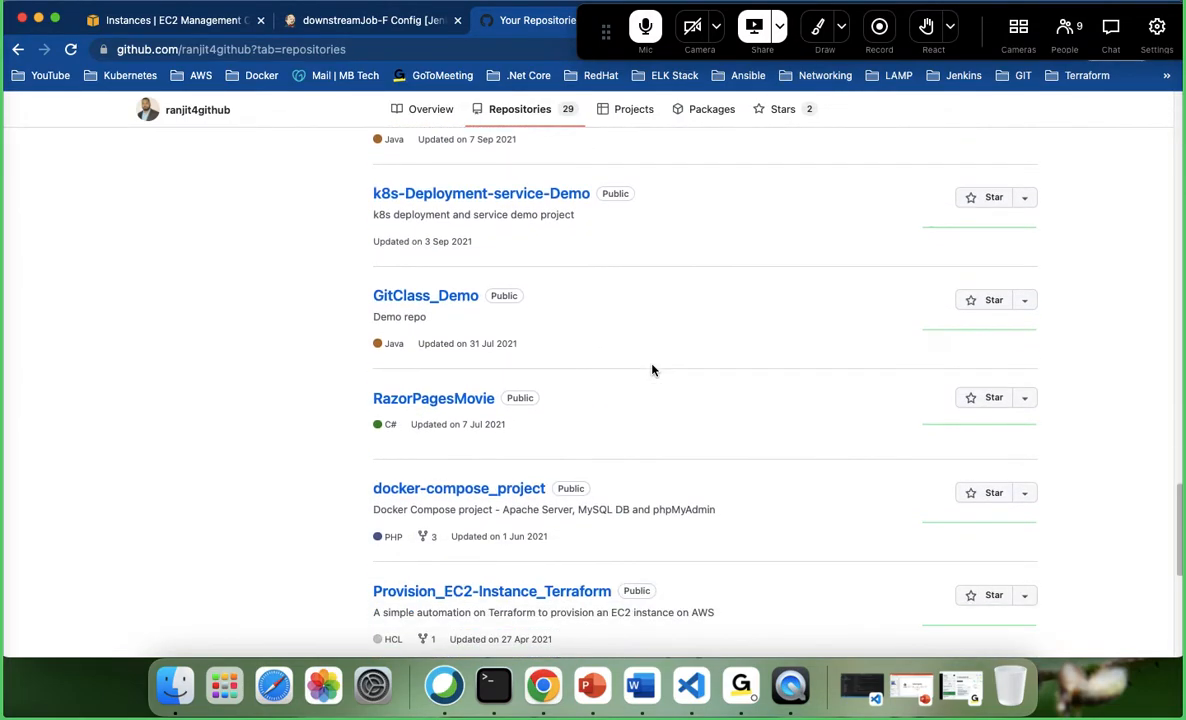
scroll(652, 371, up, 2)
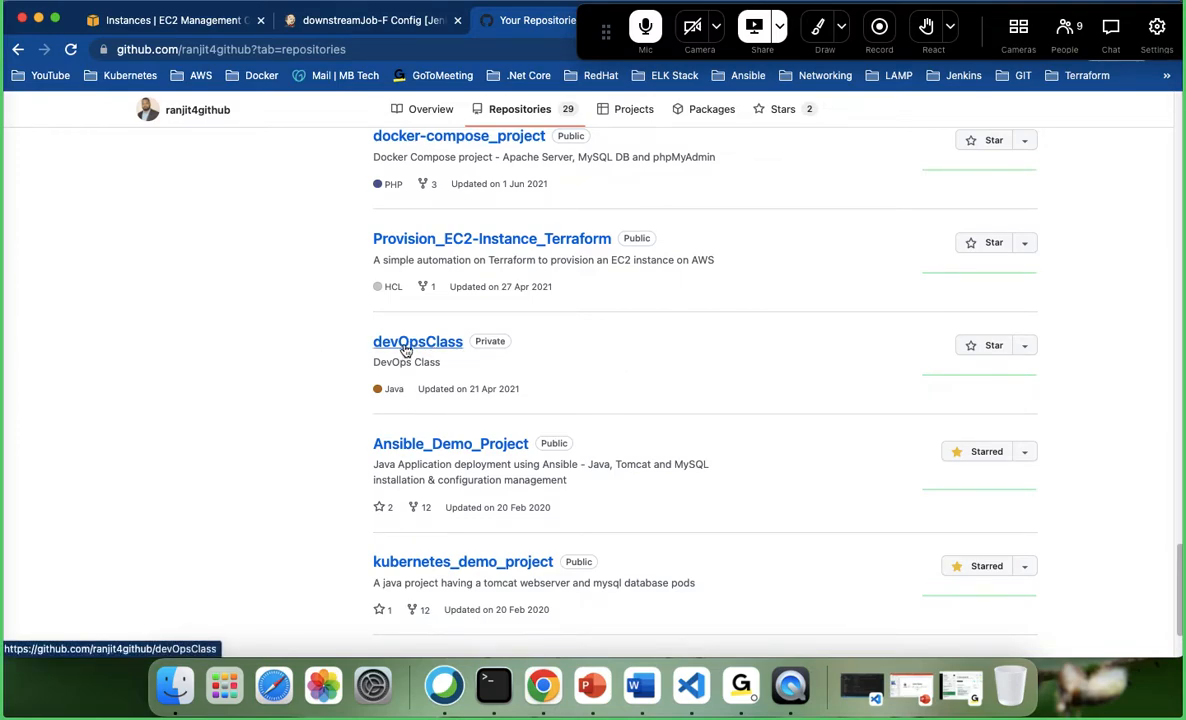
click(444, 345)
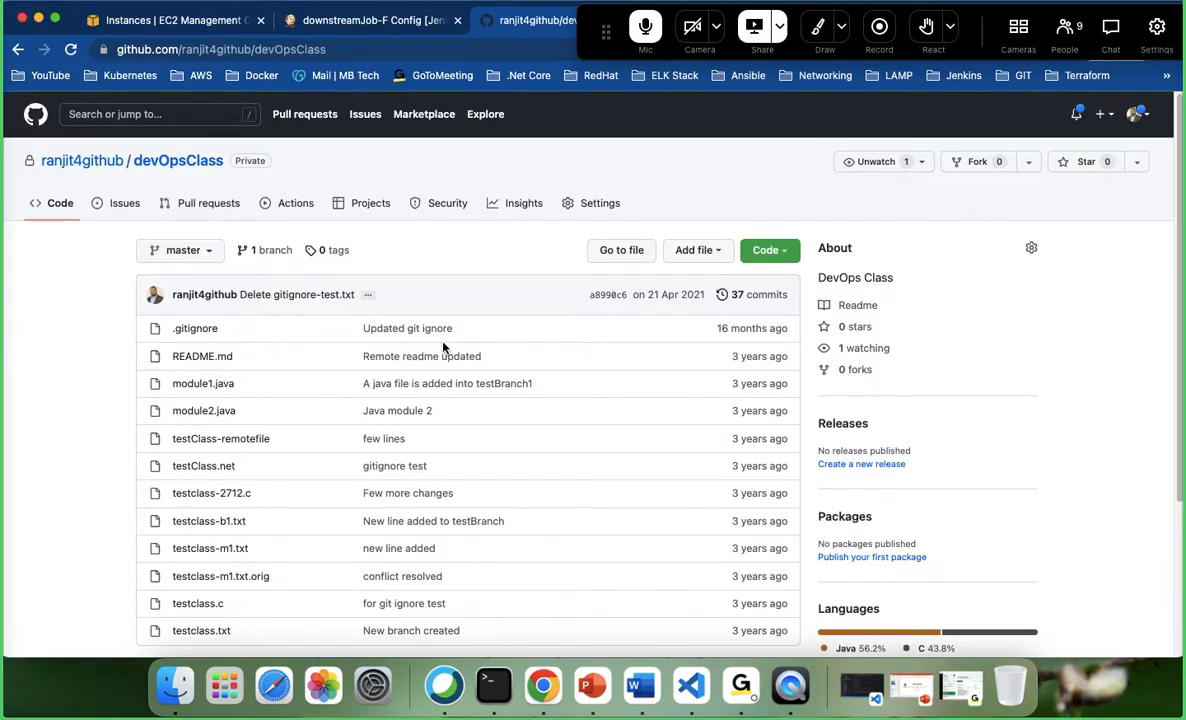
Copy devOpsClass's HTTPS clone URL and return to the downstreamJob-F configuration tab
scroll(180, 447, down, 4)
scroll(177, 421, up, 4)
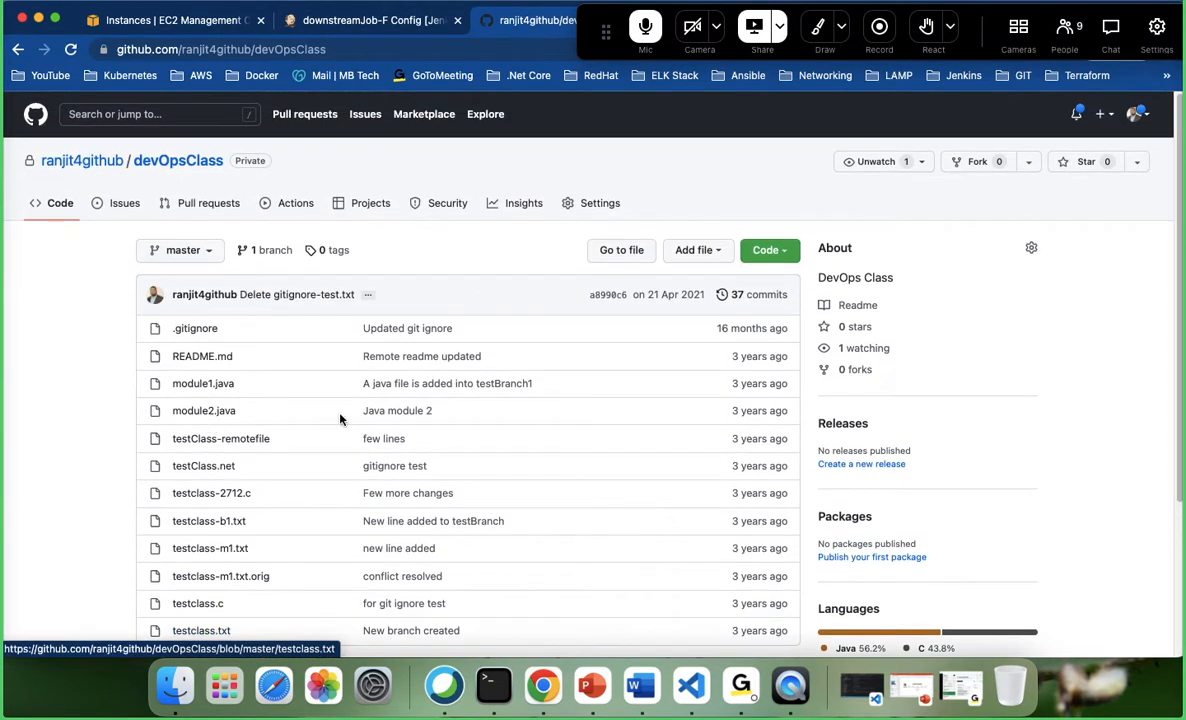
click(767, 250)
click(771, 357)
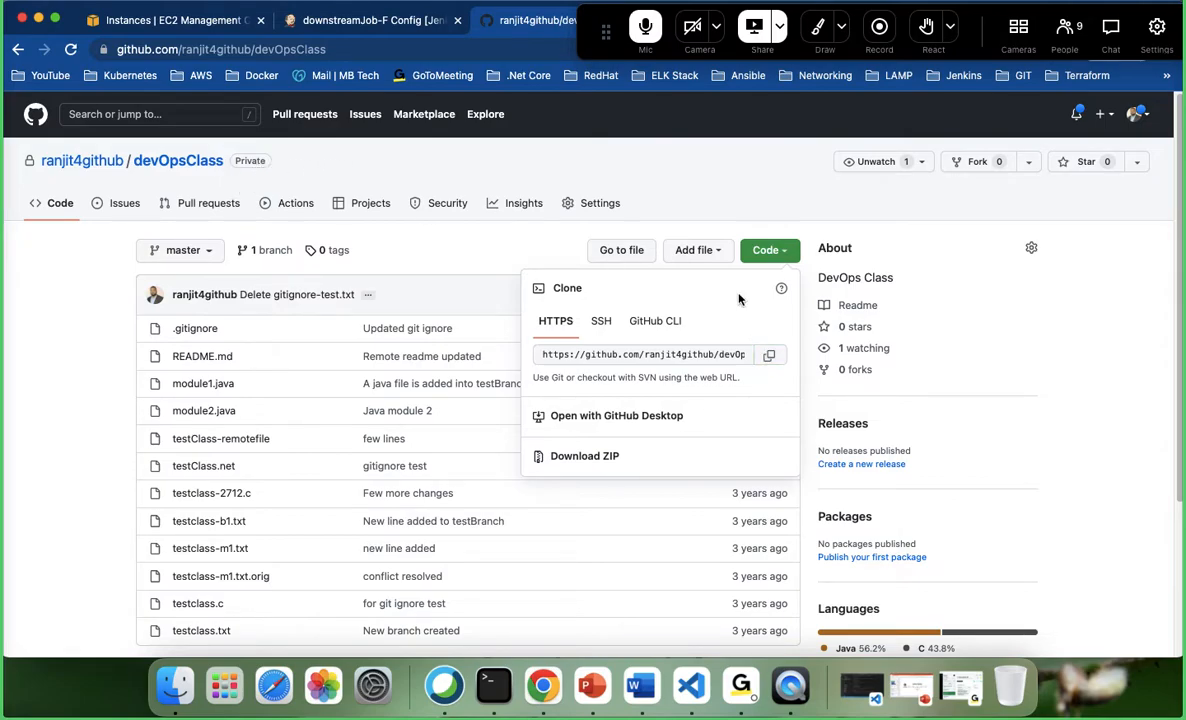
click(769, 355)
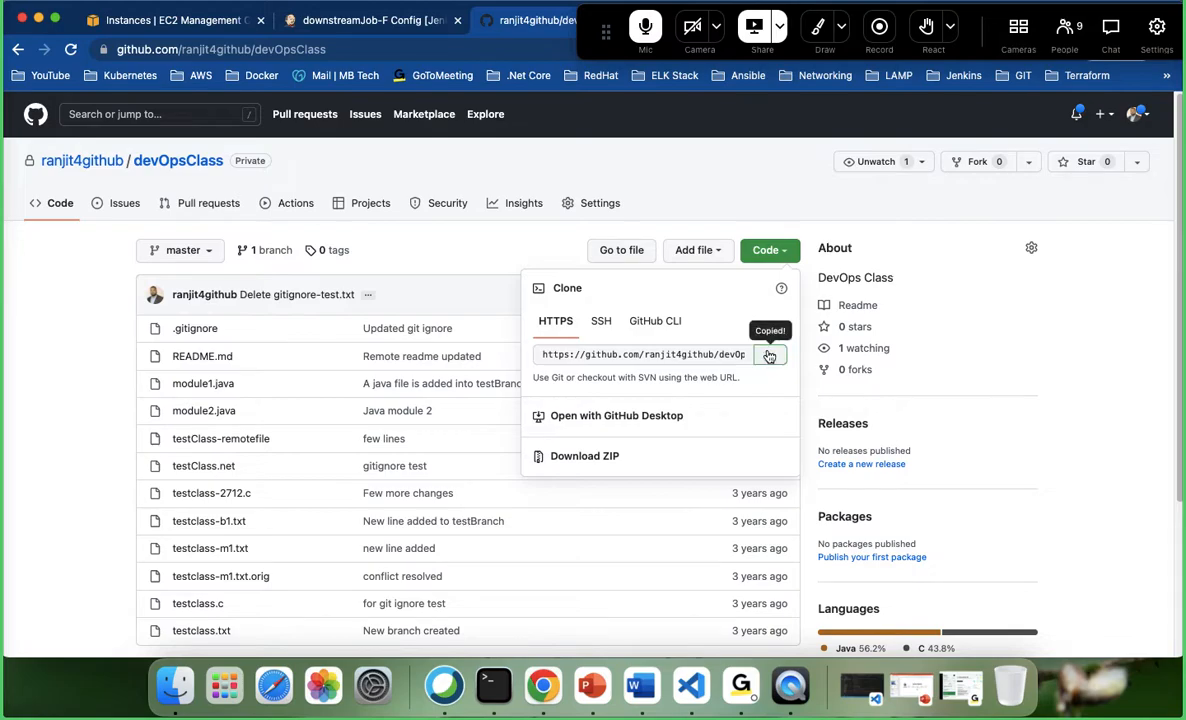
click(335, 24)
click(379, 347)
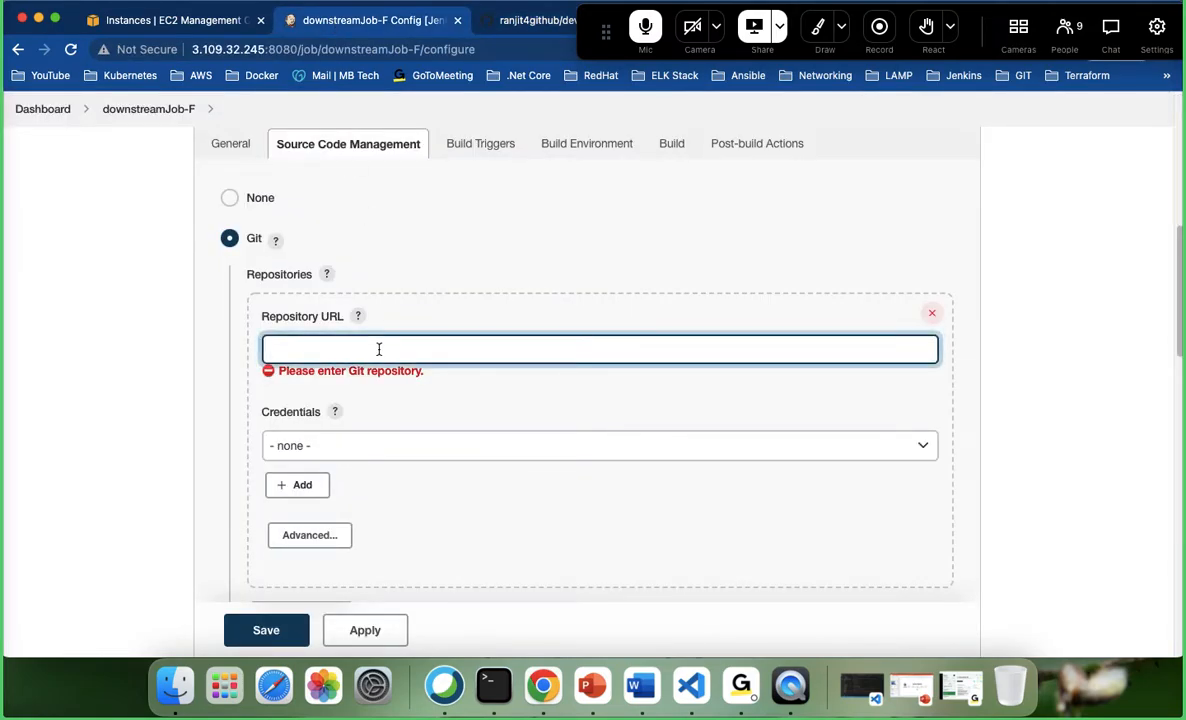
Paste the devOpsClass clone URL into Repository URL and read the authentication error
key(super+v)
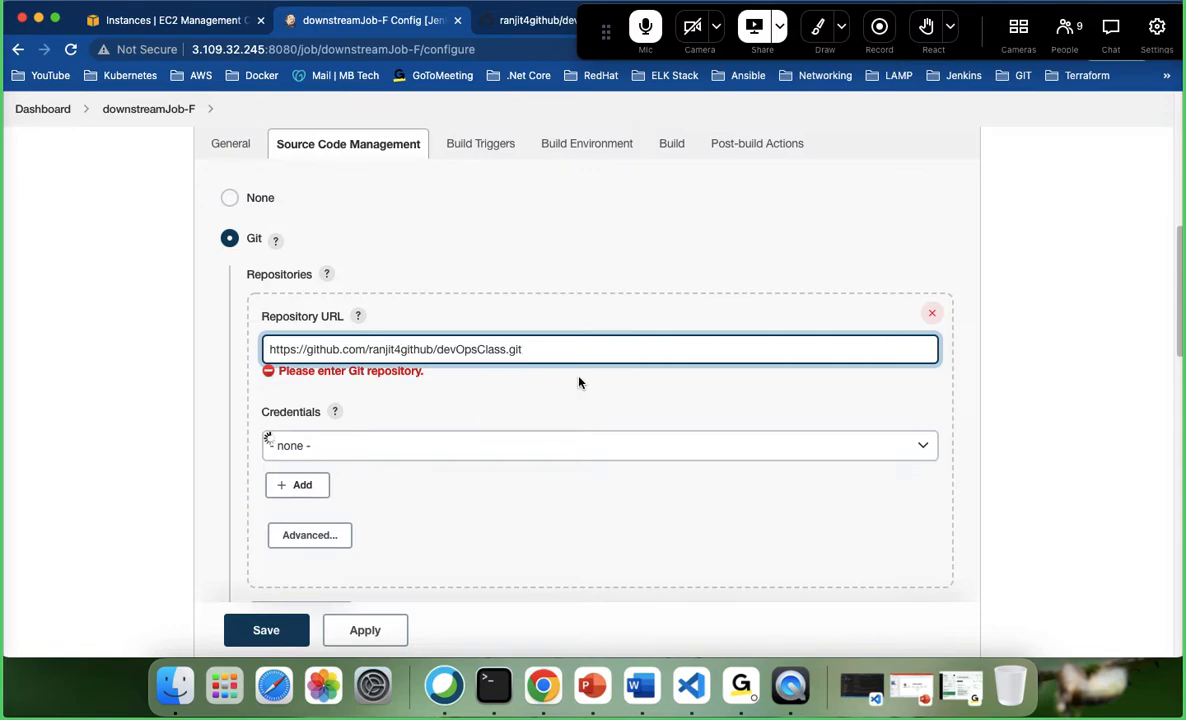
click(578, 382)
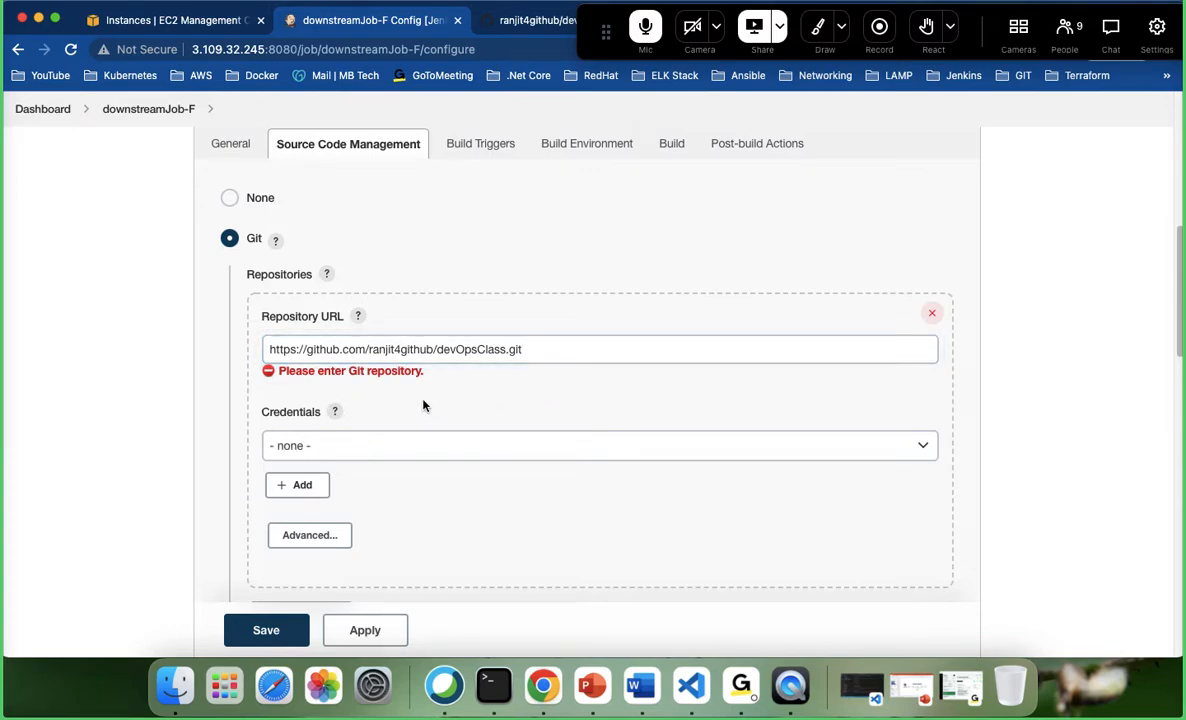
drag(279, 371, 450, 386)
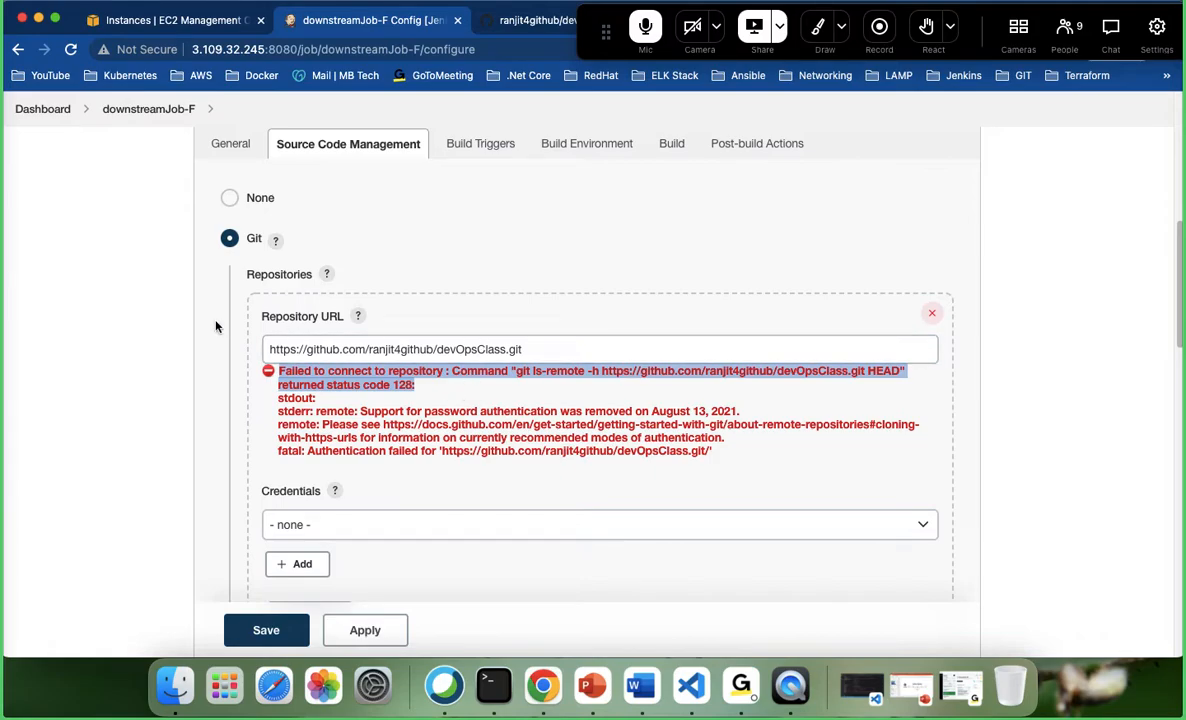
click(213, 412)
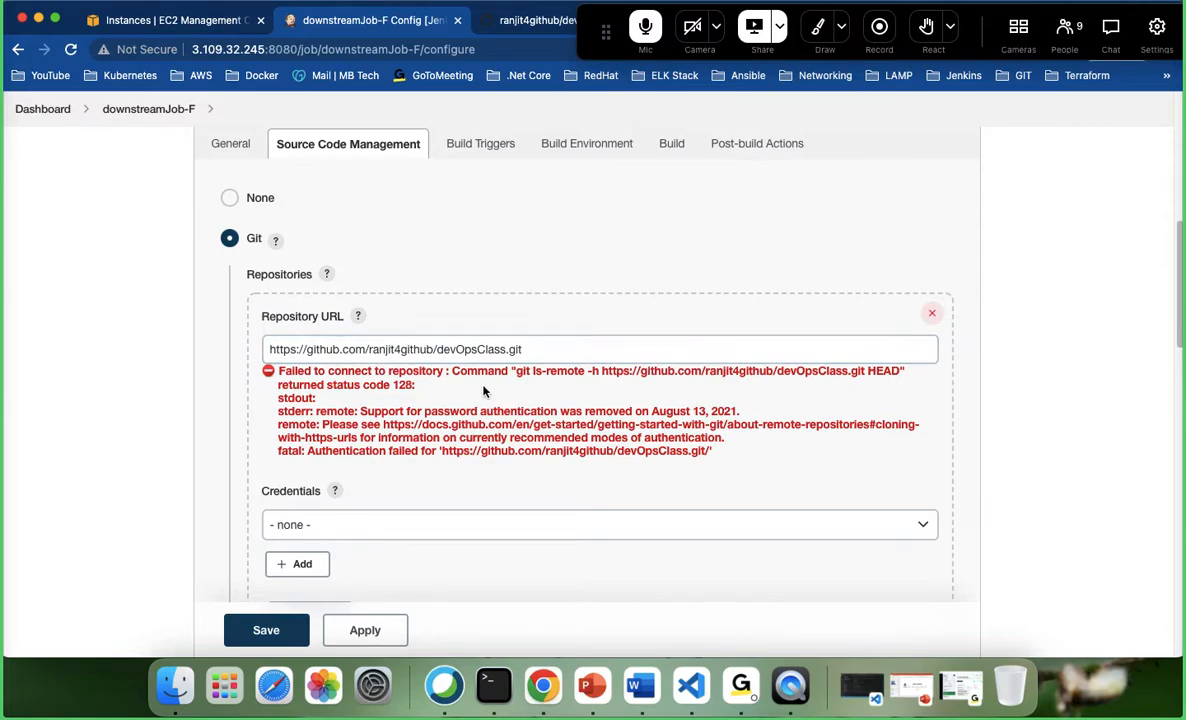
Check the Credentials dropdown, leave it at none, and start adding a new credential
scroll(437, 362, down, 1)
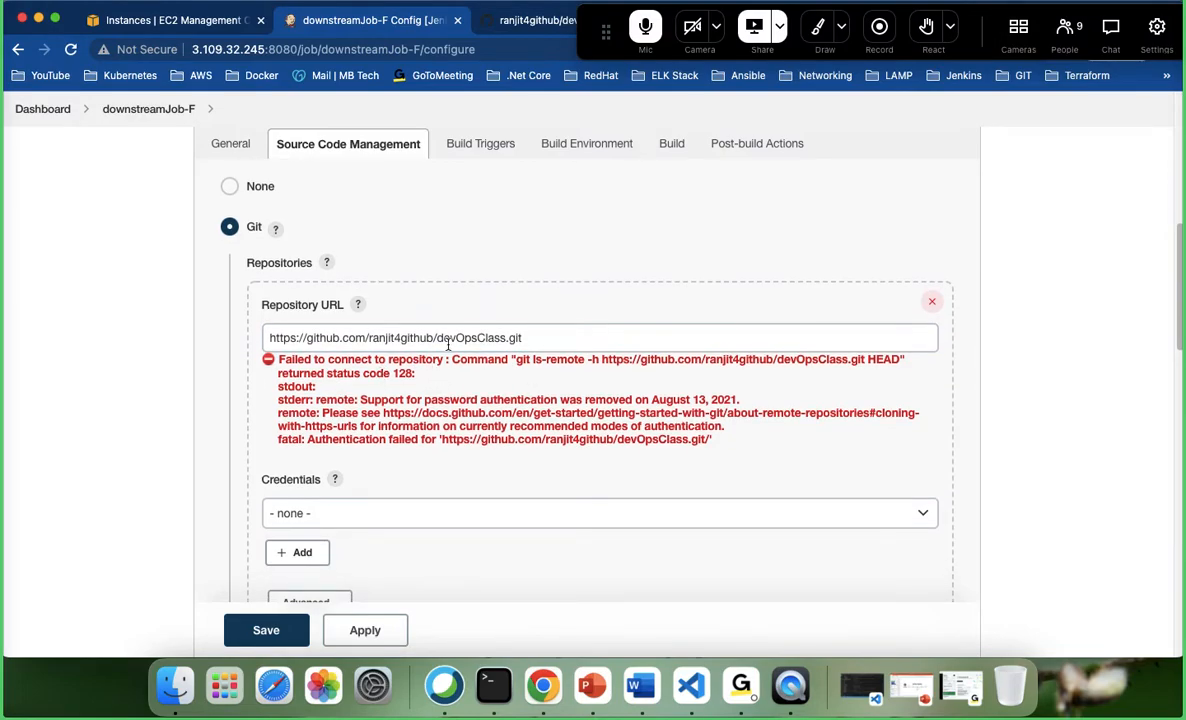
scroll(437, 362, down, 5)
scroll(524, 289, up, 4)
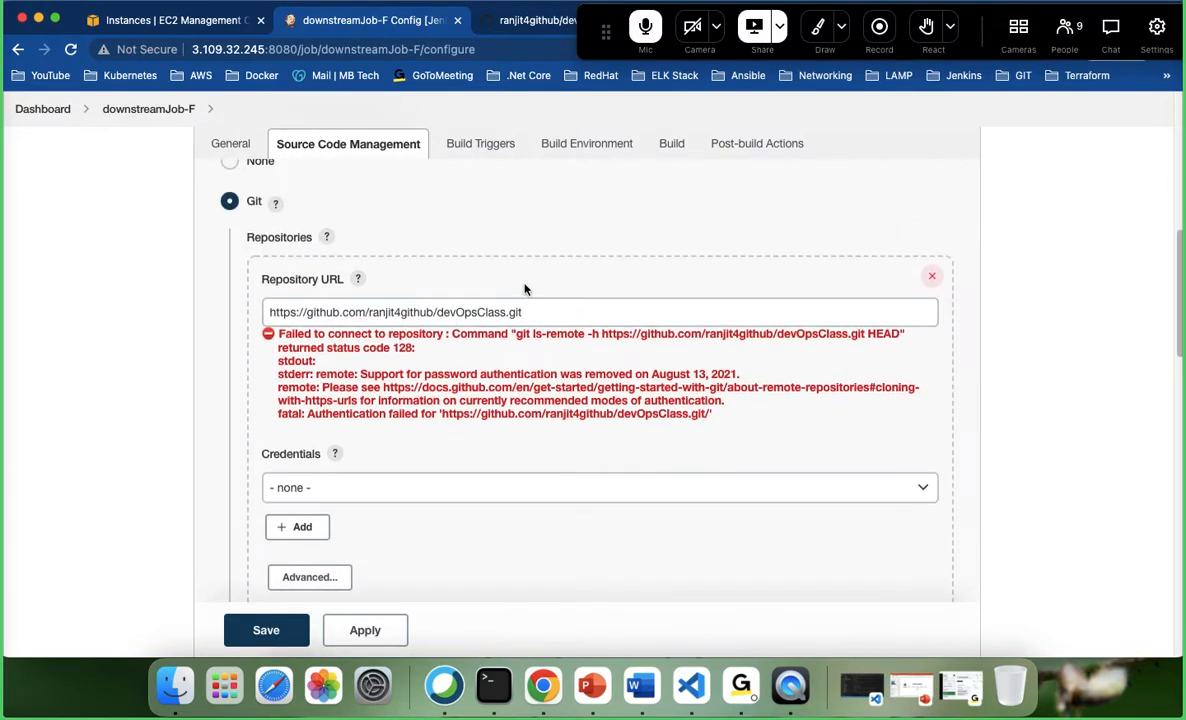
scroll(284, 458, down, 1)
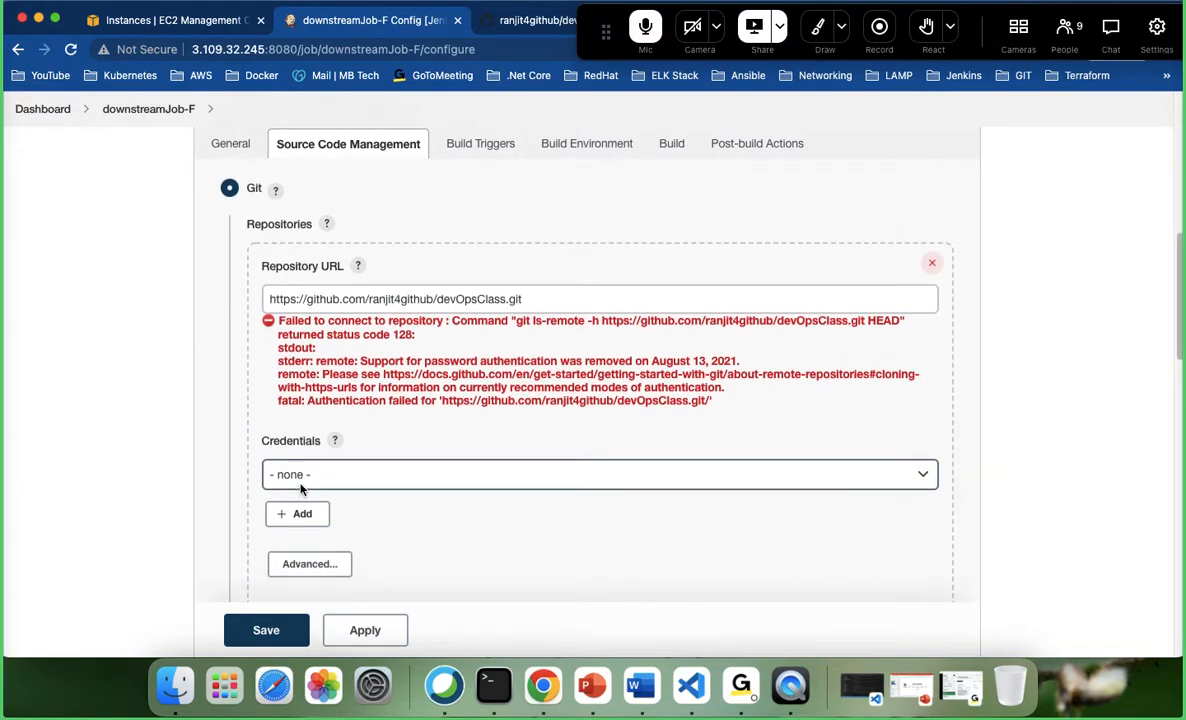
click(520, 460)
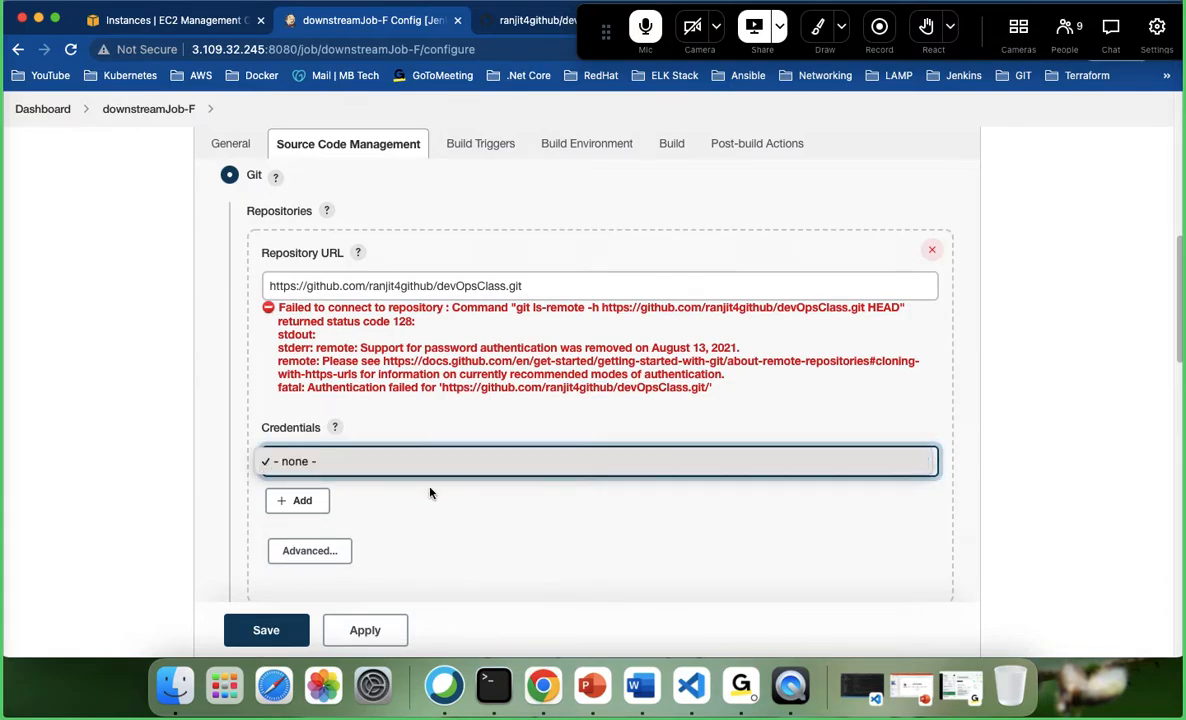
click(397, 456)
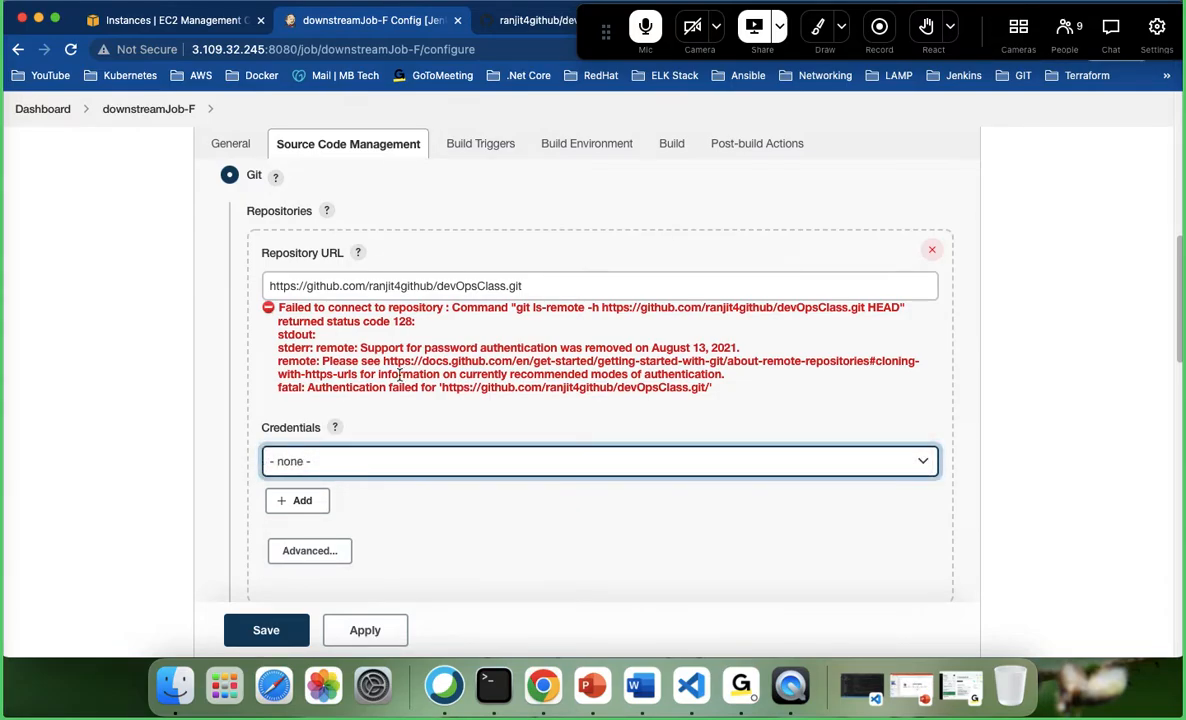
click(301, 500)
Add a Jenkins Username with password credential holding the GitHub username and account password
click(312, 532)
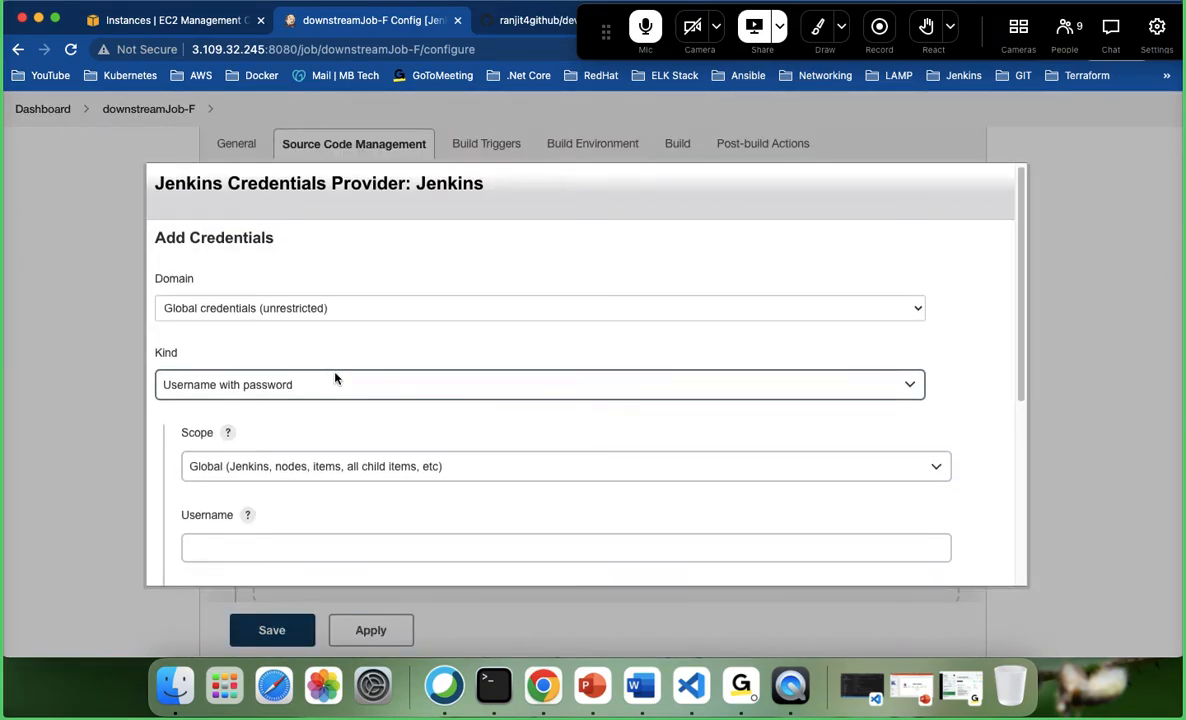
scroll(336, 378, down, 2)
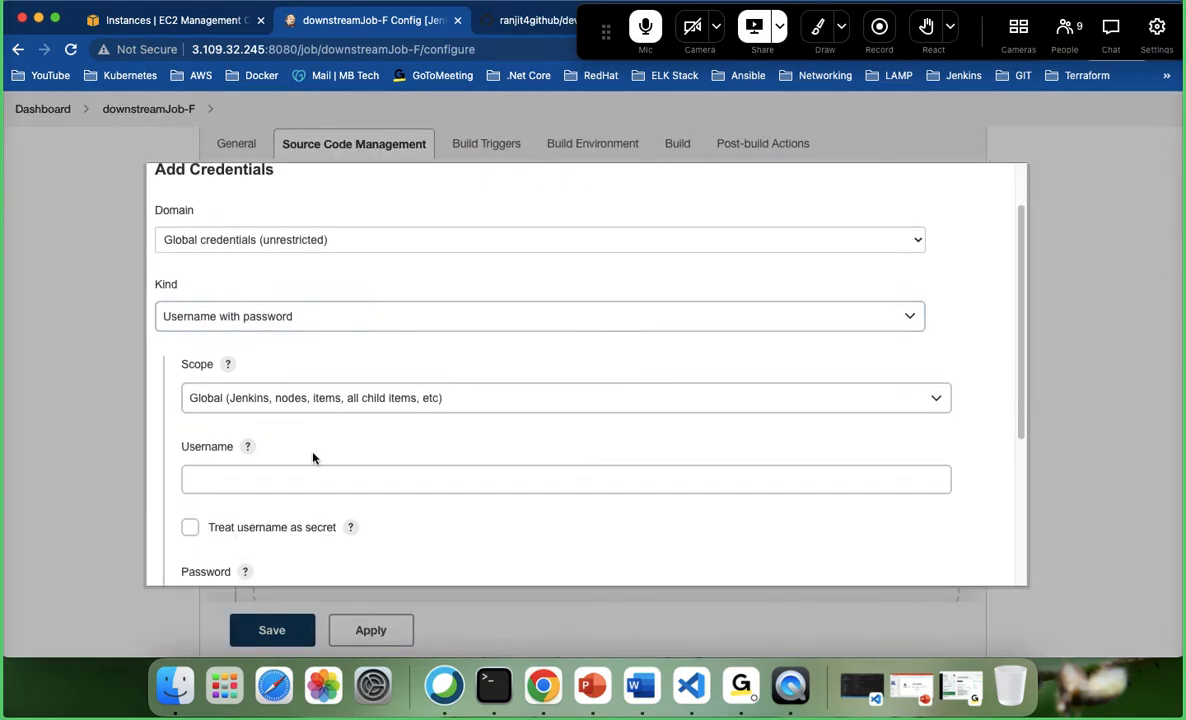
scroll(280, 330, down, 3)
scroll(280, 330, down, 1)
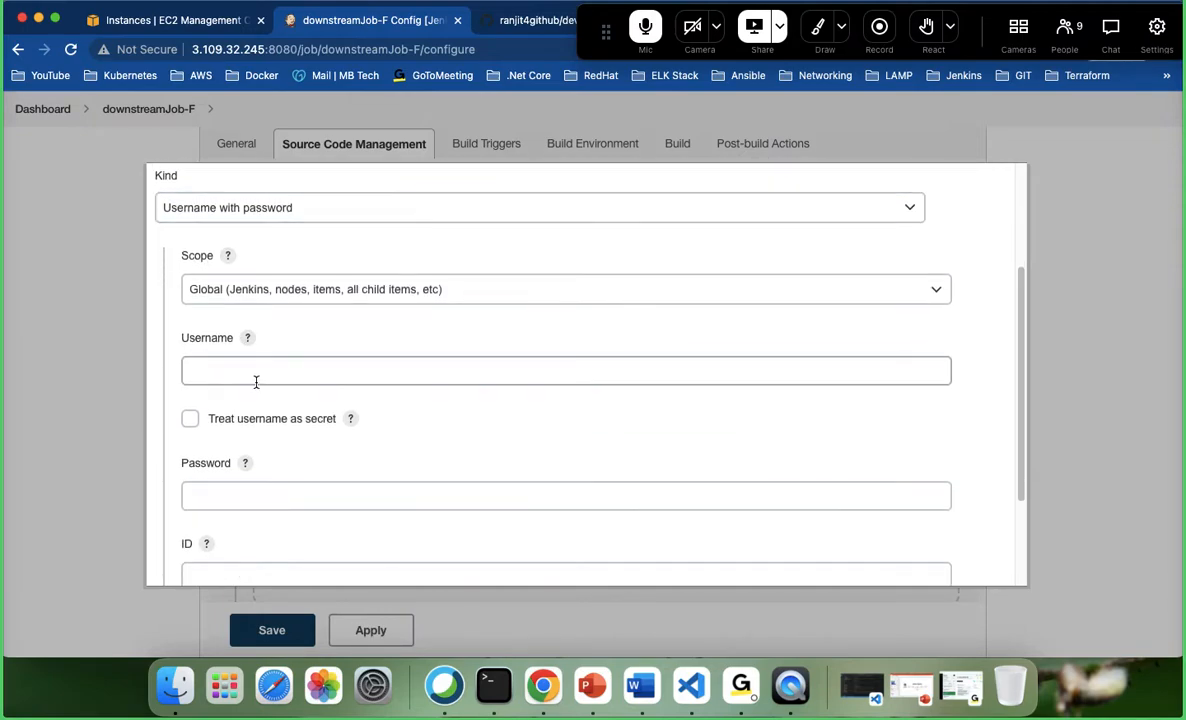
click(240, 371)
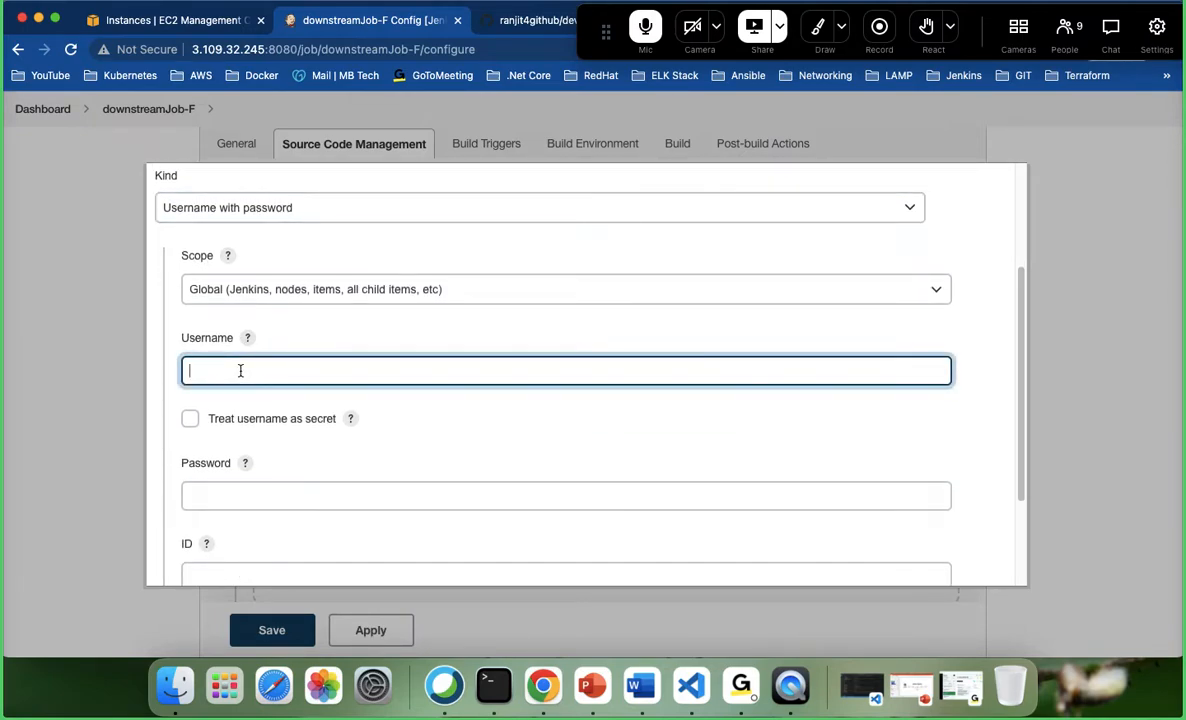
text(ranjit4github)
click(262, 490)
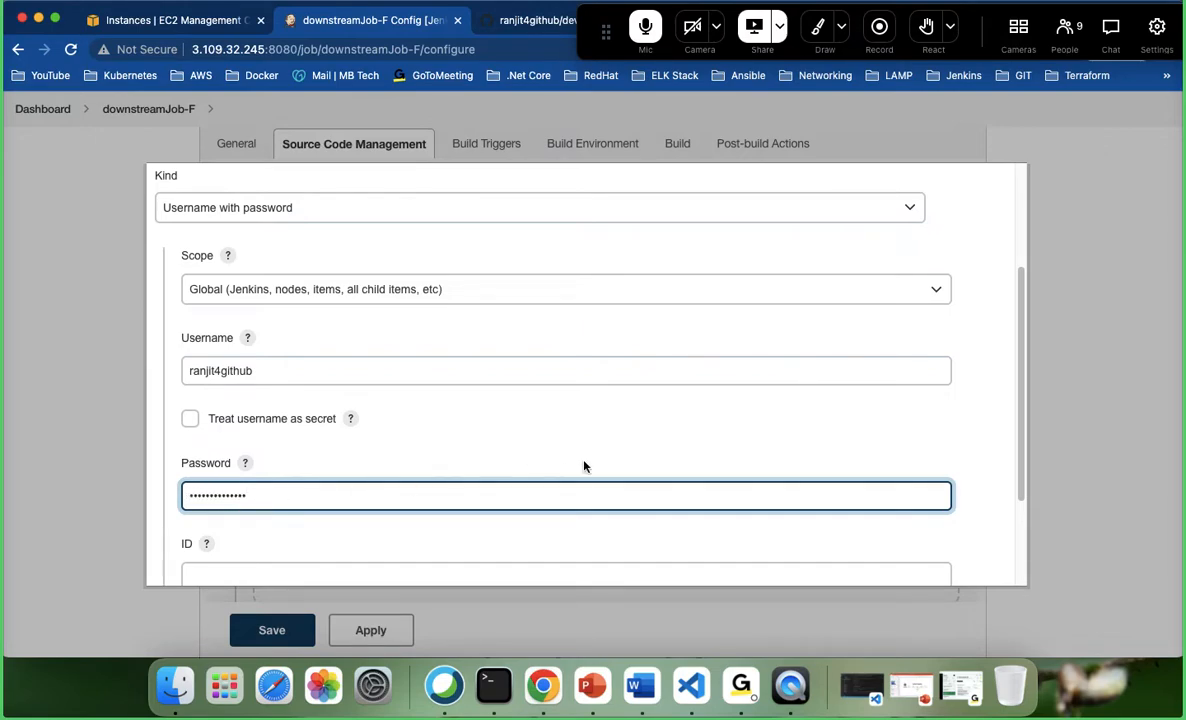
scroll(940, 420, down, 3)
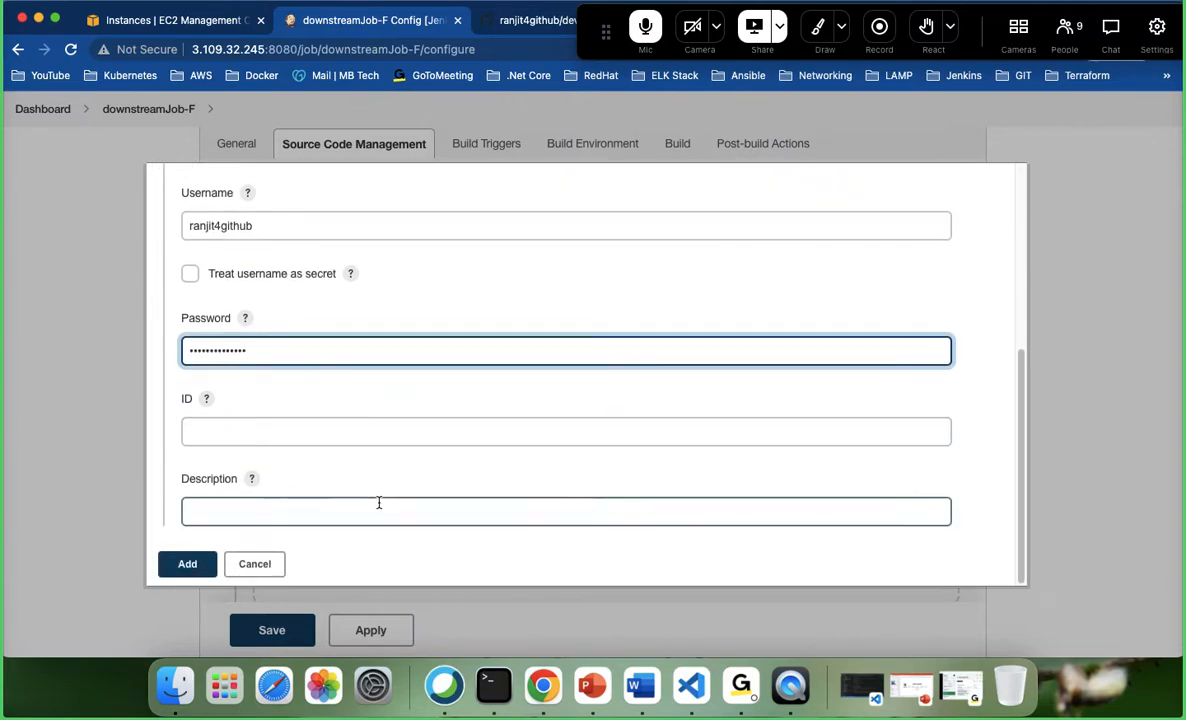
click(186, 565)
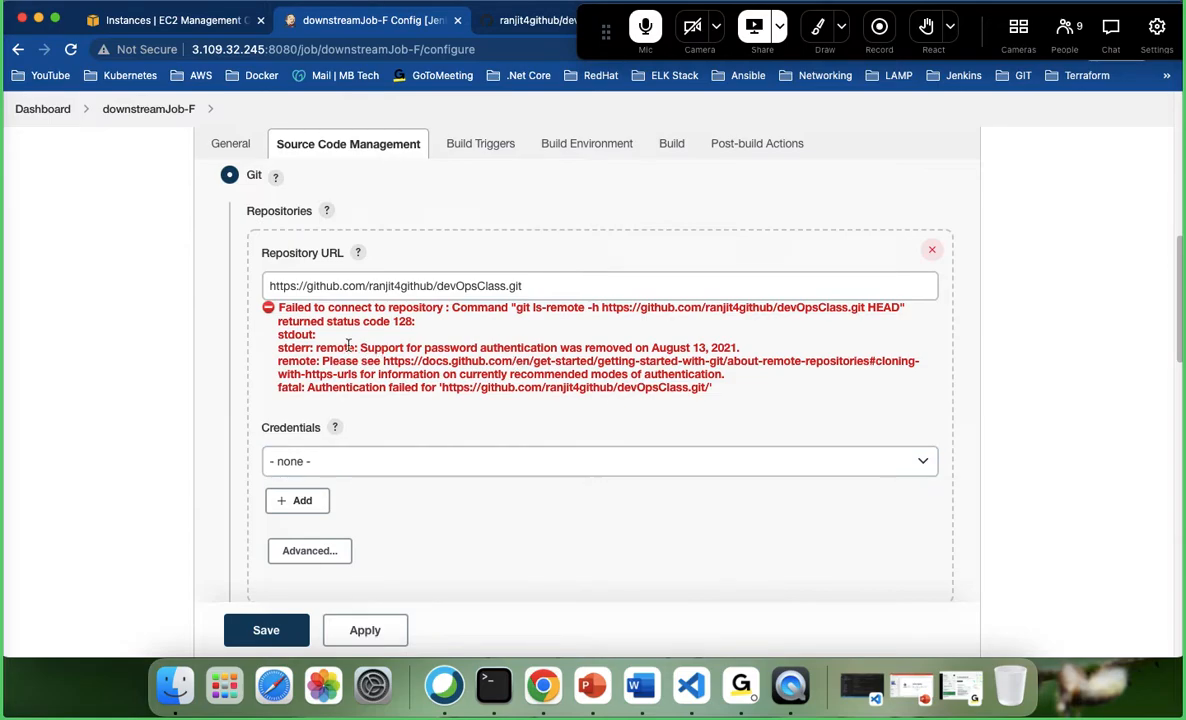
Select the new GitHub credential for the repository, then apply and save downstreamJob-F
drag(361, 347, 737, 347)
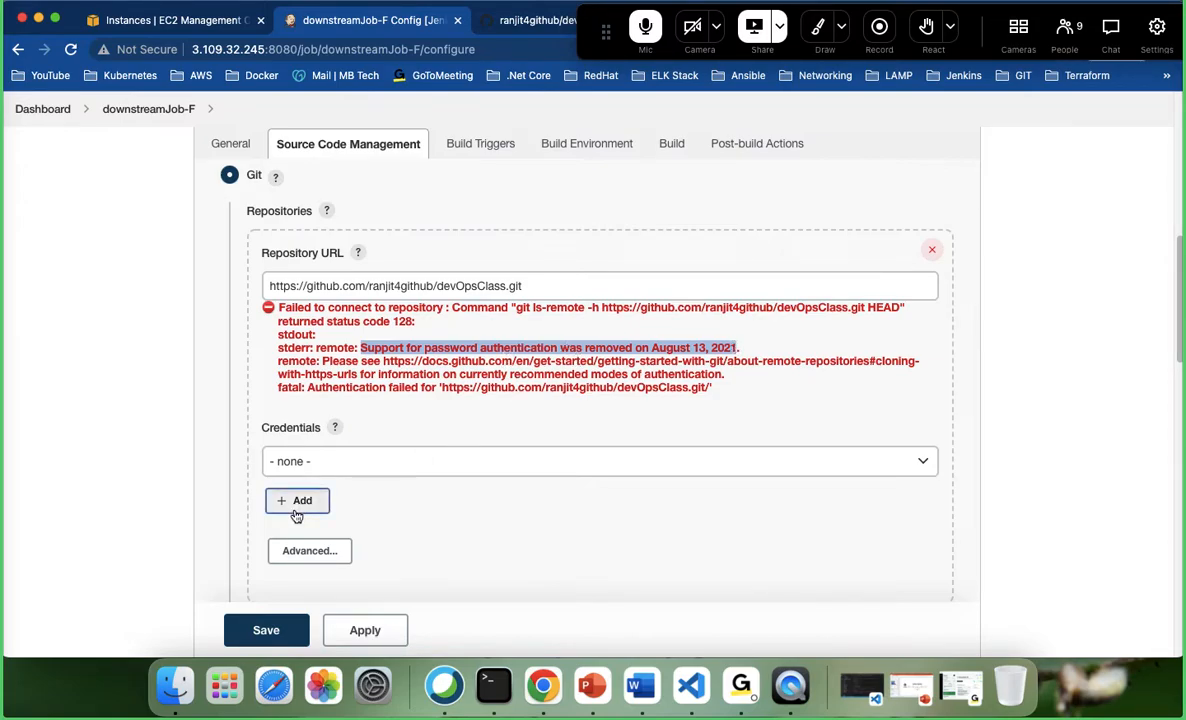
click(360, 463)
click(340, 484)
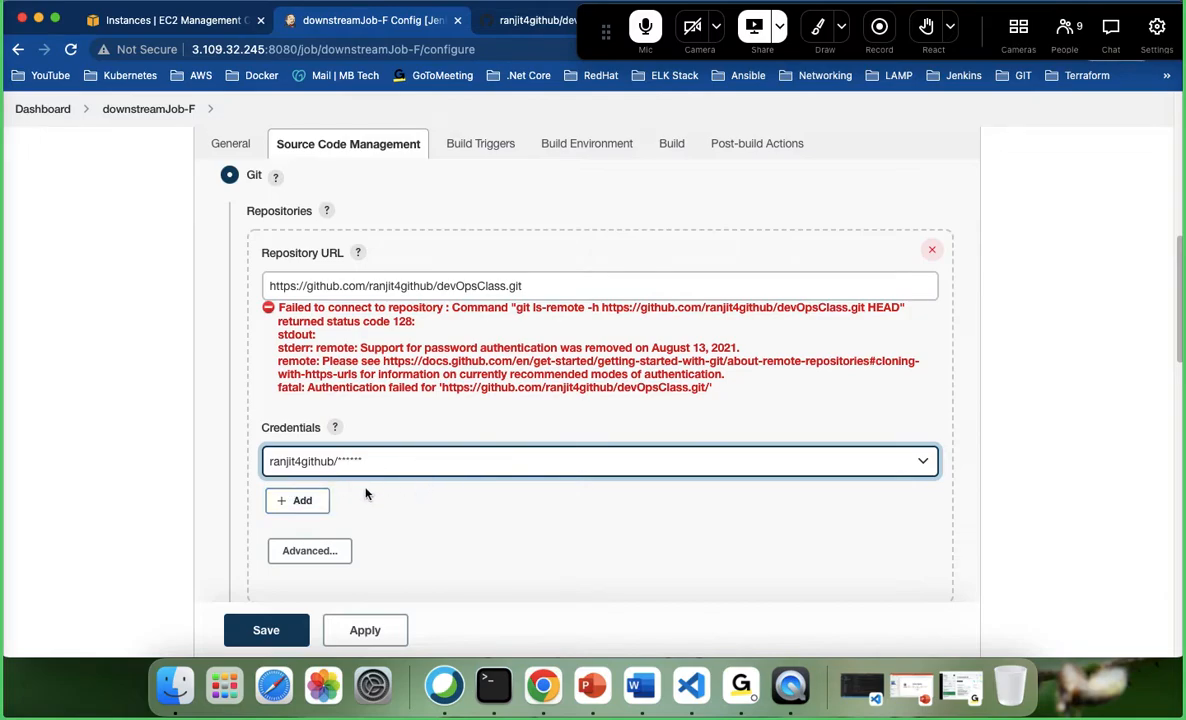
click(363, 632)
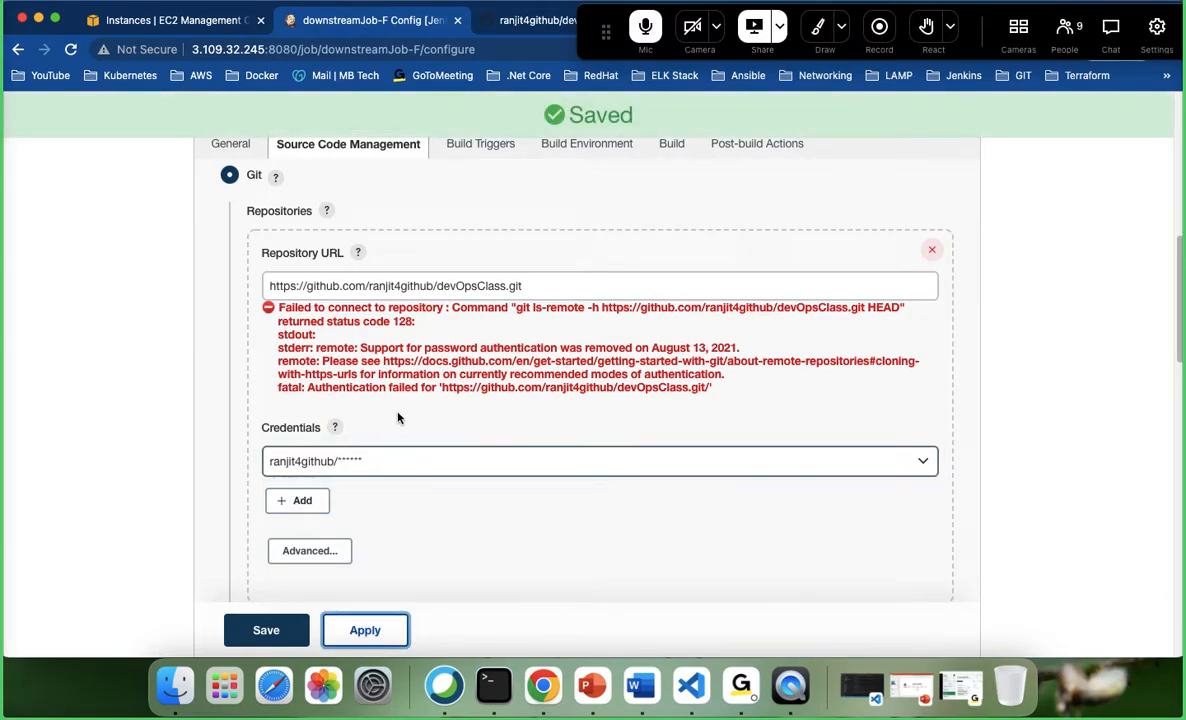
click(270, 630)
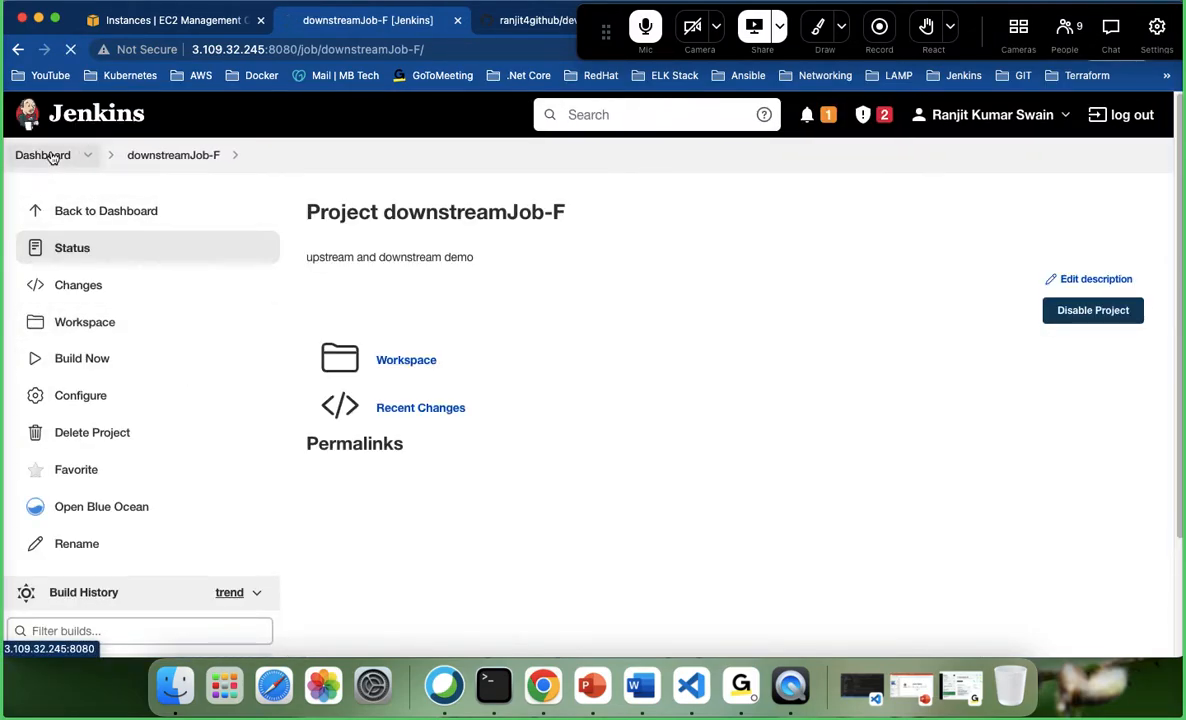
click(45, 155)
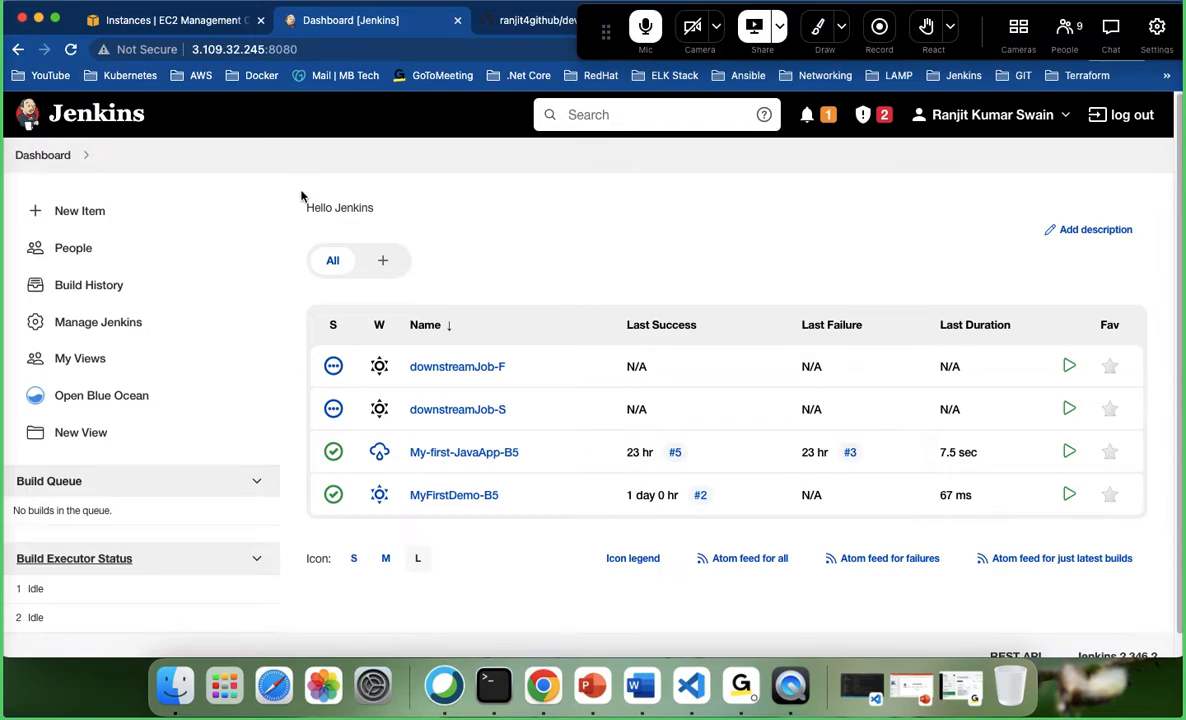
Go to Manage Jenkins and open Manage Credentials under Security
click(78, 325)
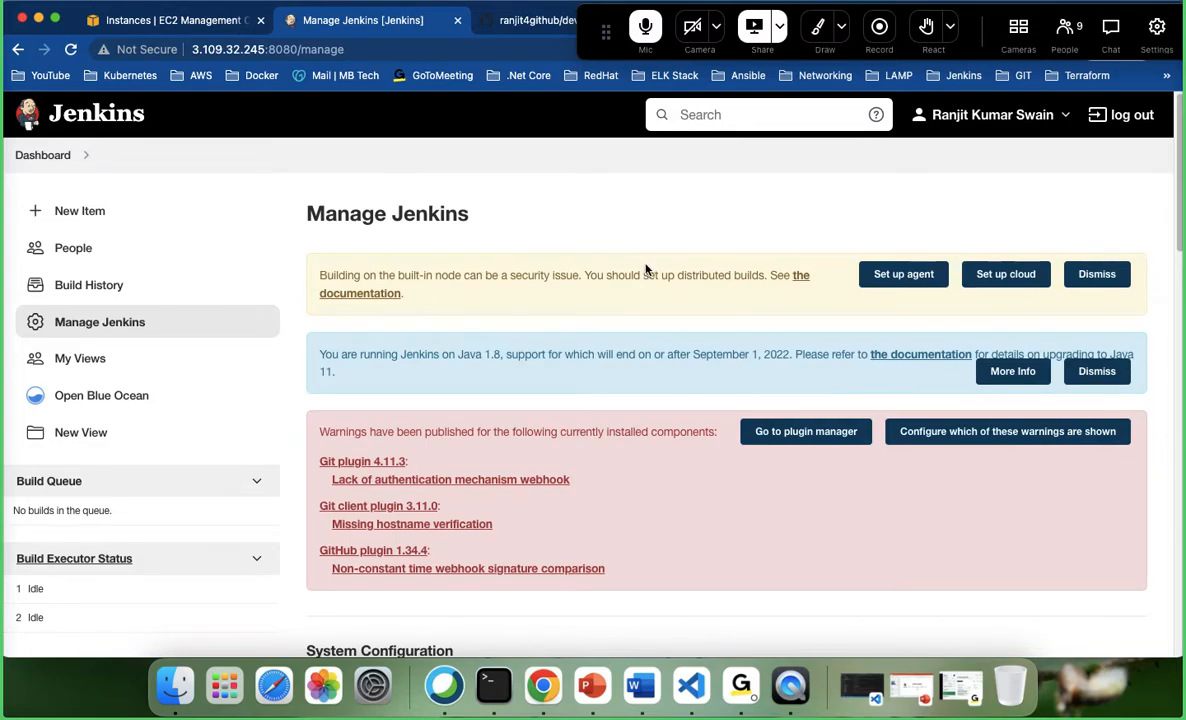
scroll(114, 328, down, 5)
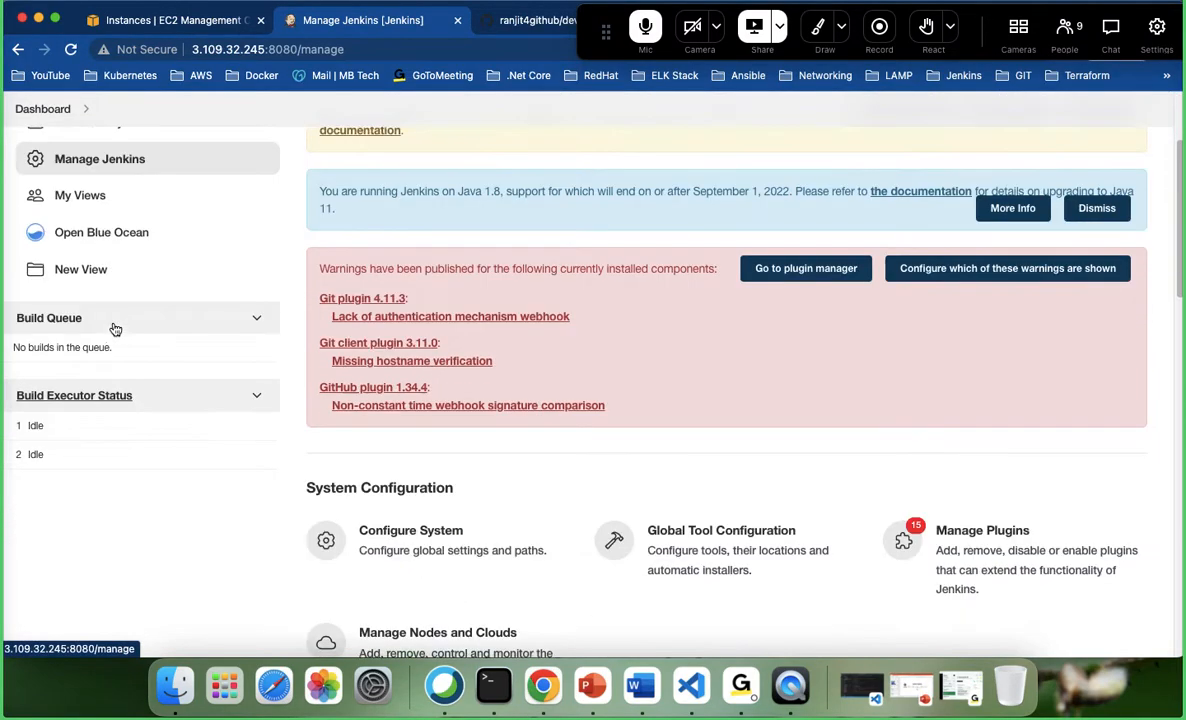
scroll(691, 392, down, 3)
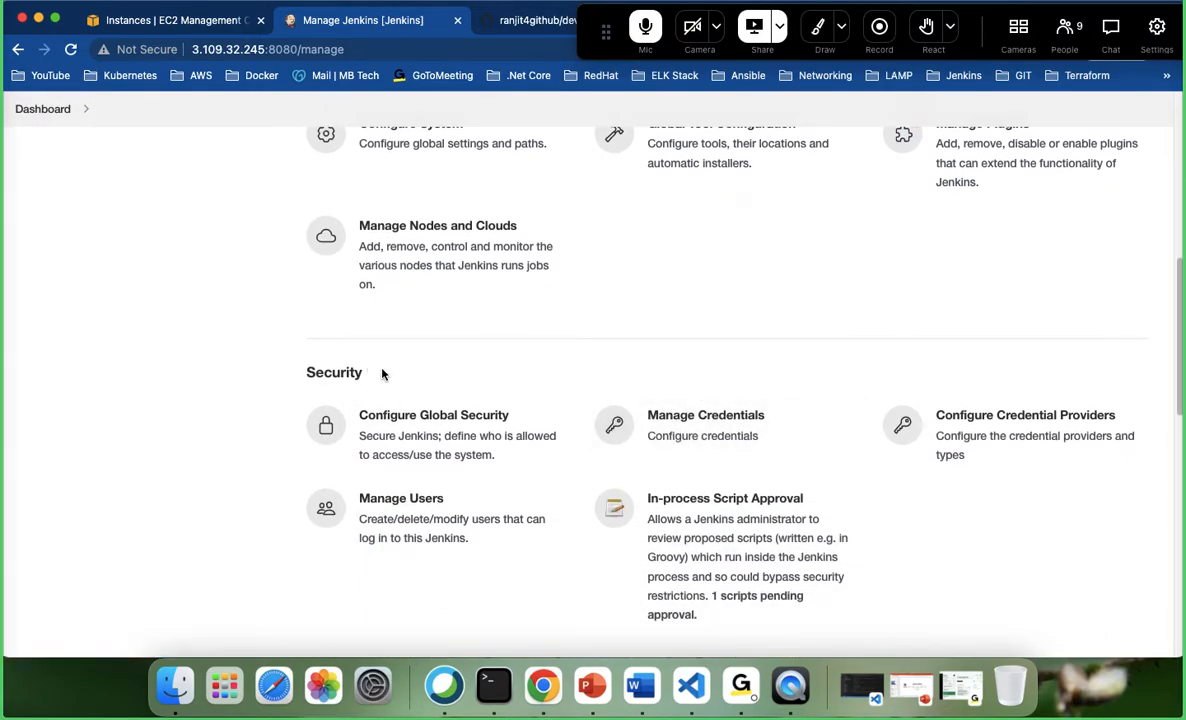
click(690, 425)
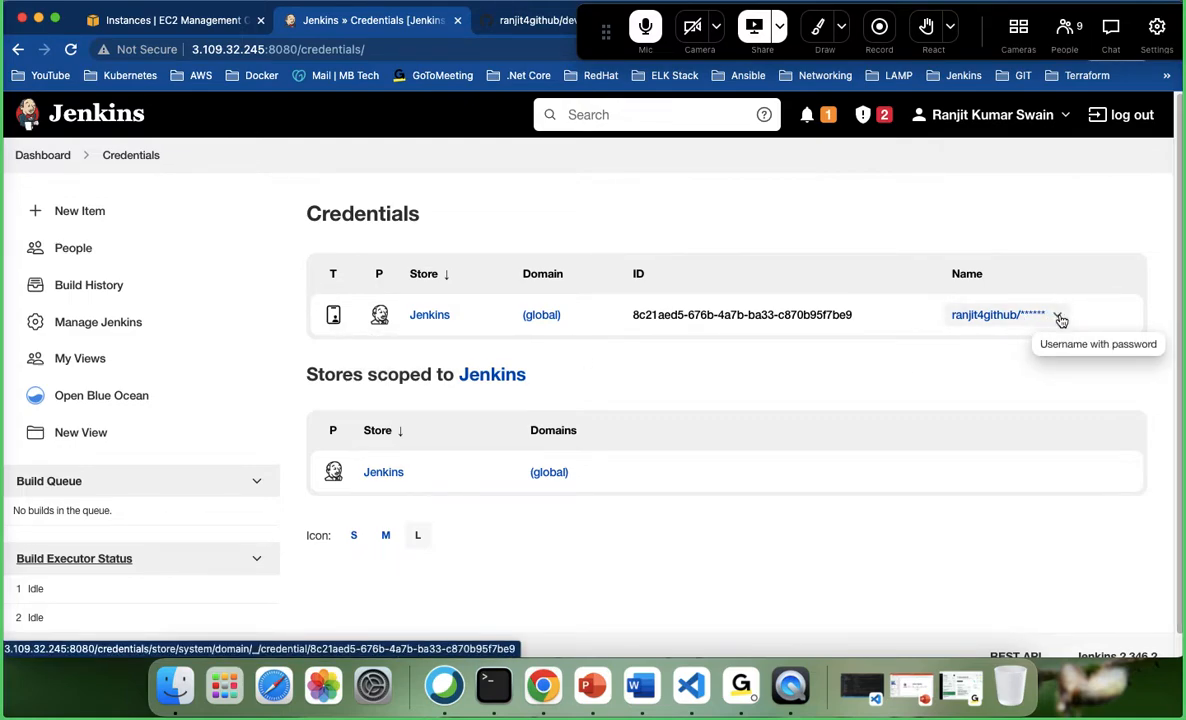
Open the Update page of the stored GitHub credential to review its username, password and ID
click(1059, 318)
click(1008, 336)
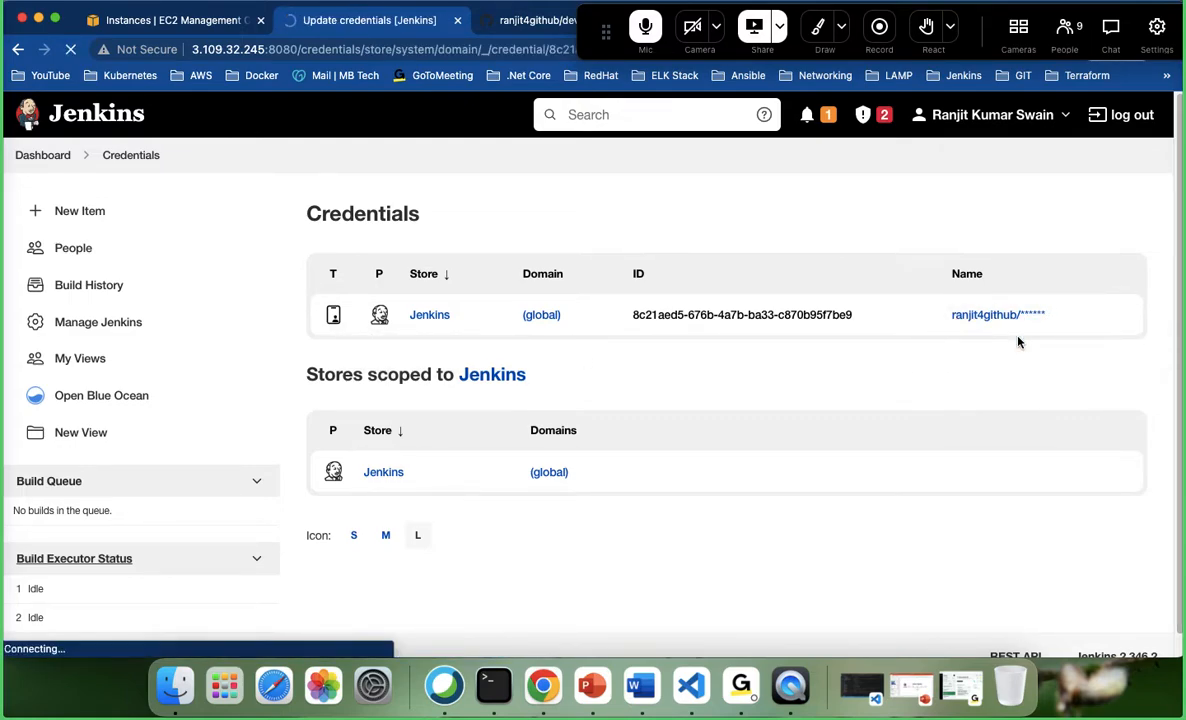
scroll(548, 401, down, 2)
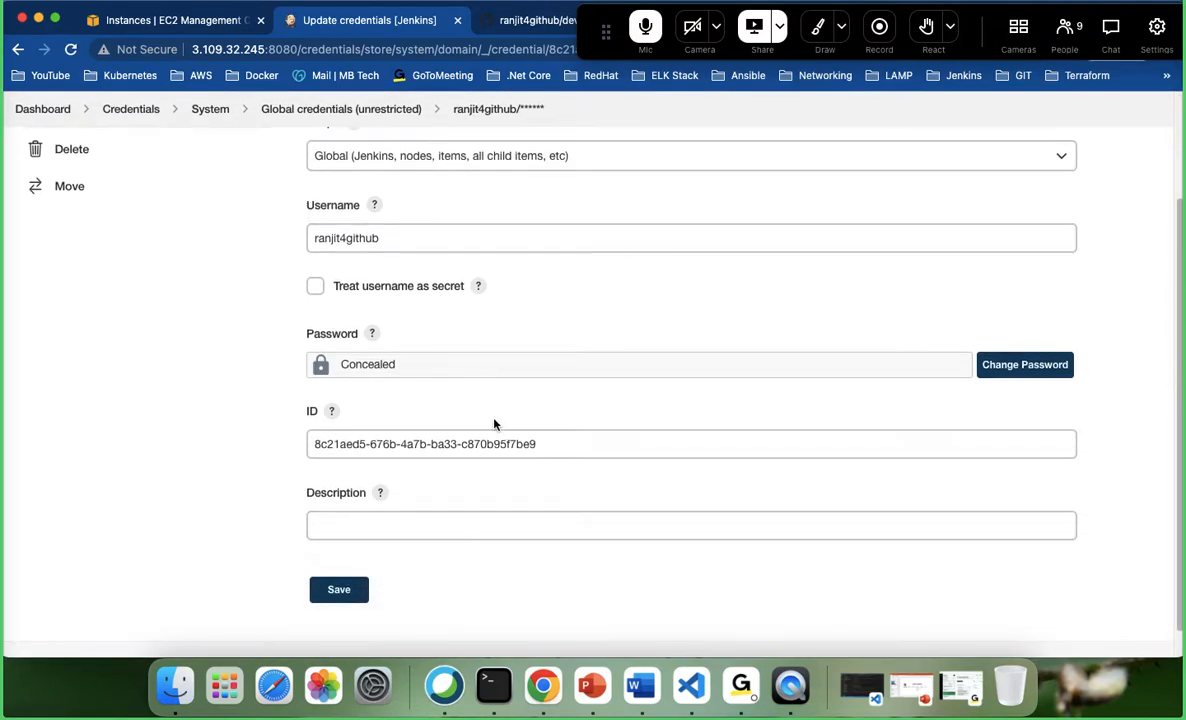
scroll(469, 389, down, 1)
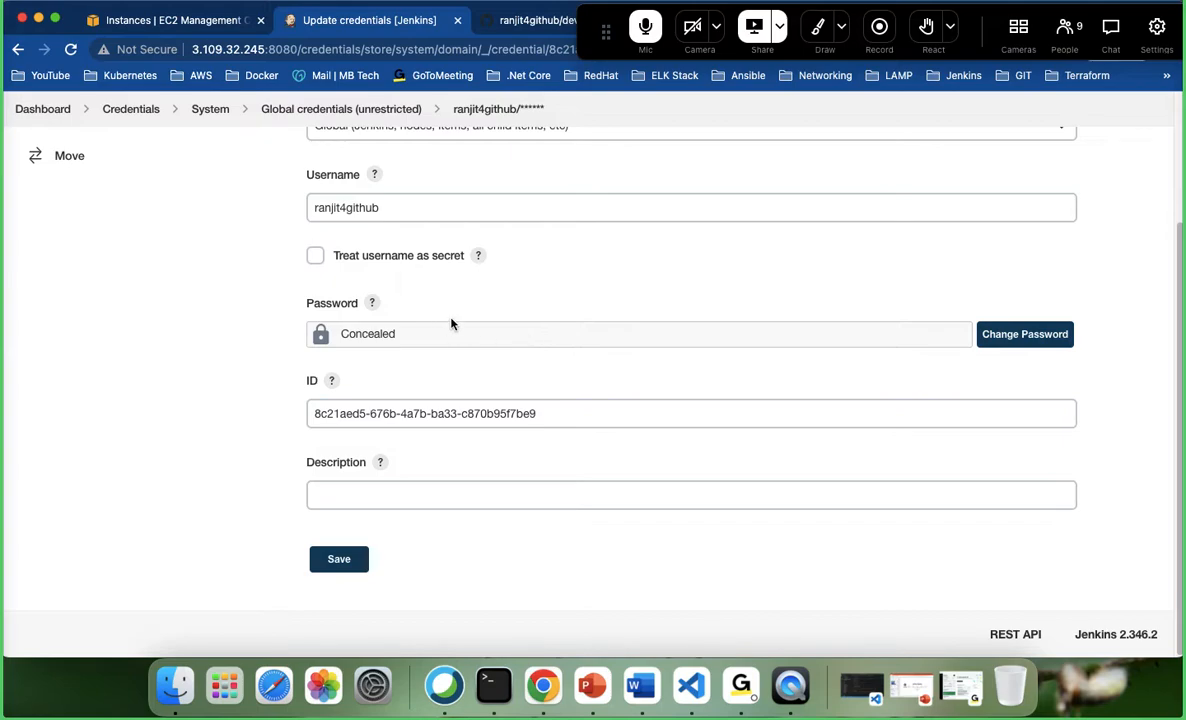
drag(608, 37, 745, 51)
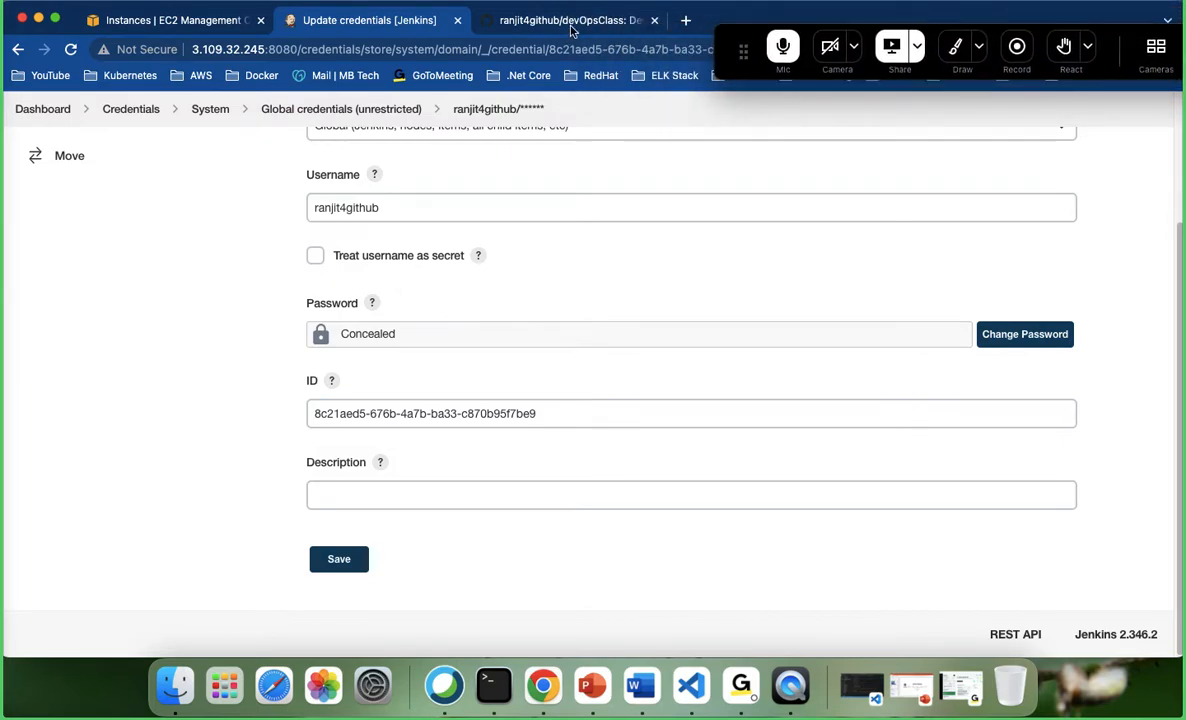
click(572, 22)
Go through GitHub Settings to Developer settings > Personal access tokens
click(512, 245)
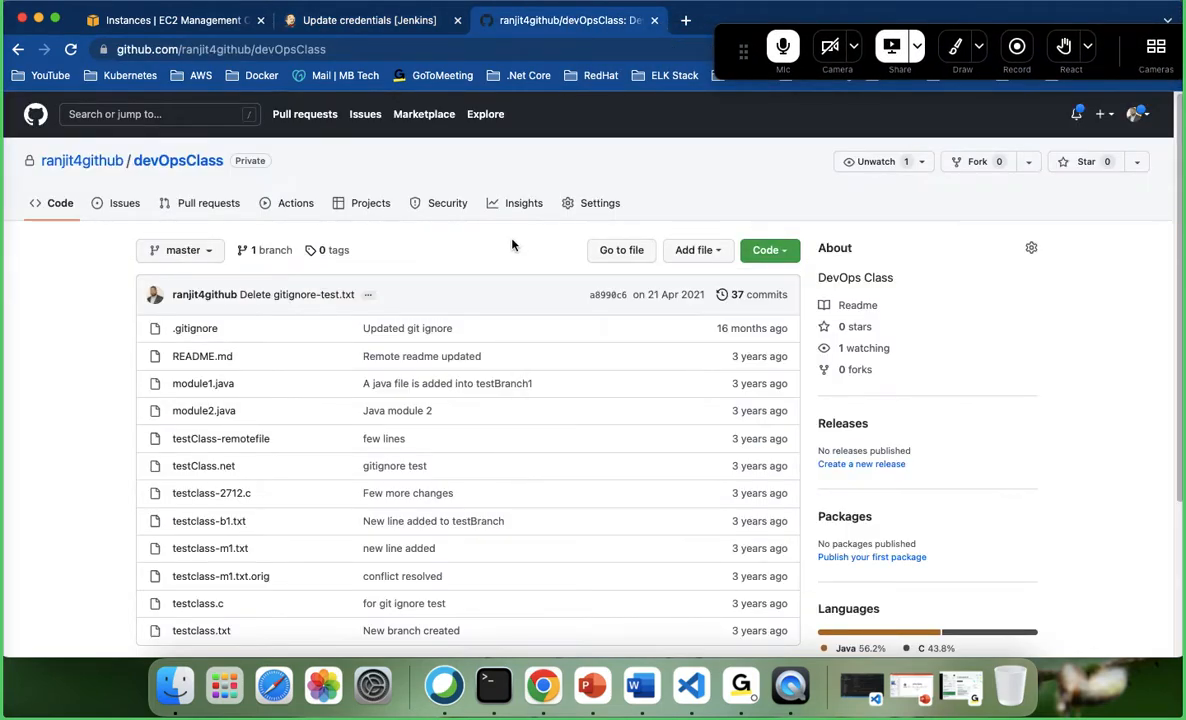
click(1137, 113)
click(1063, 453)
scroll(85, 345, down, 10)
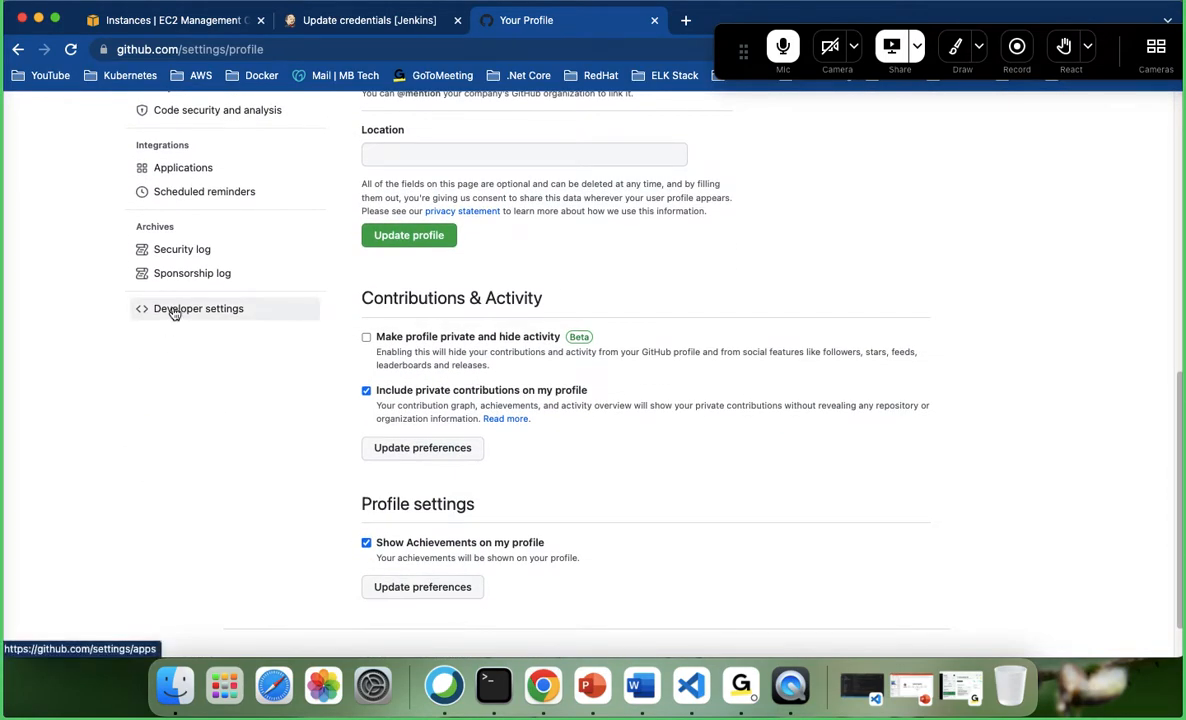
click(174, 312)
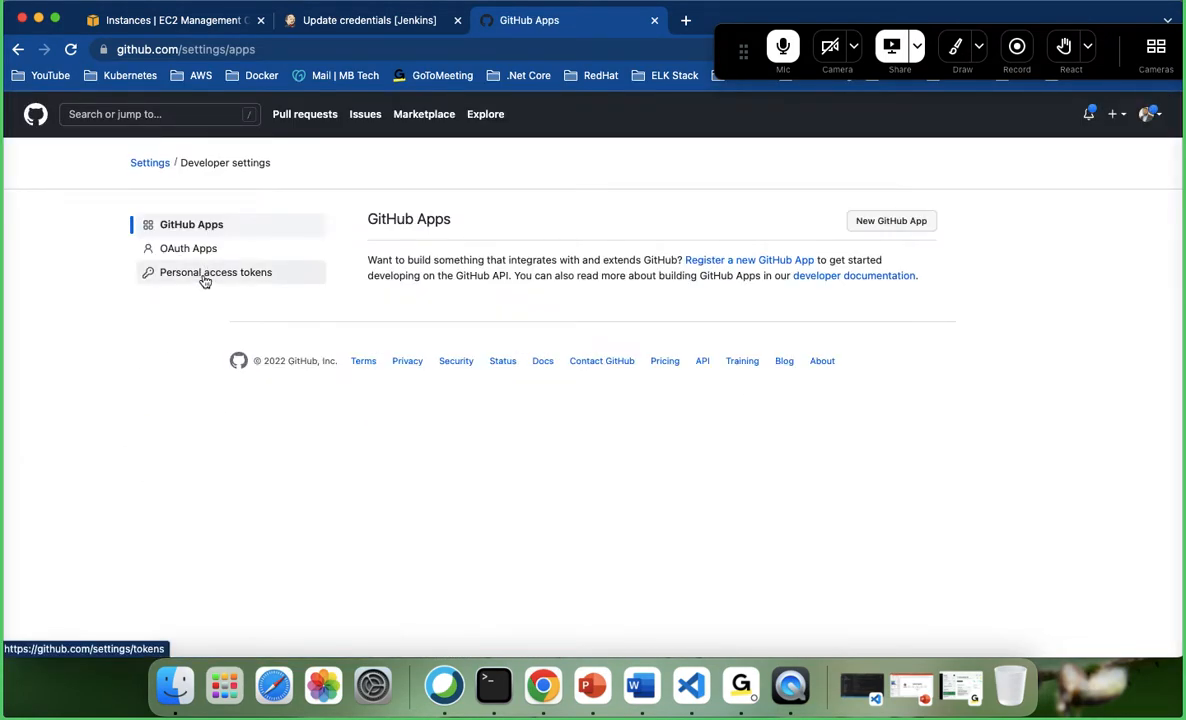
click(205, 279)
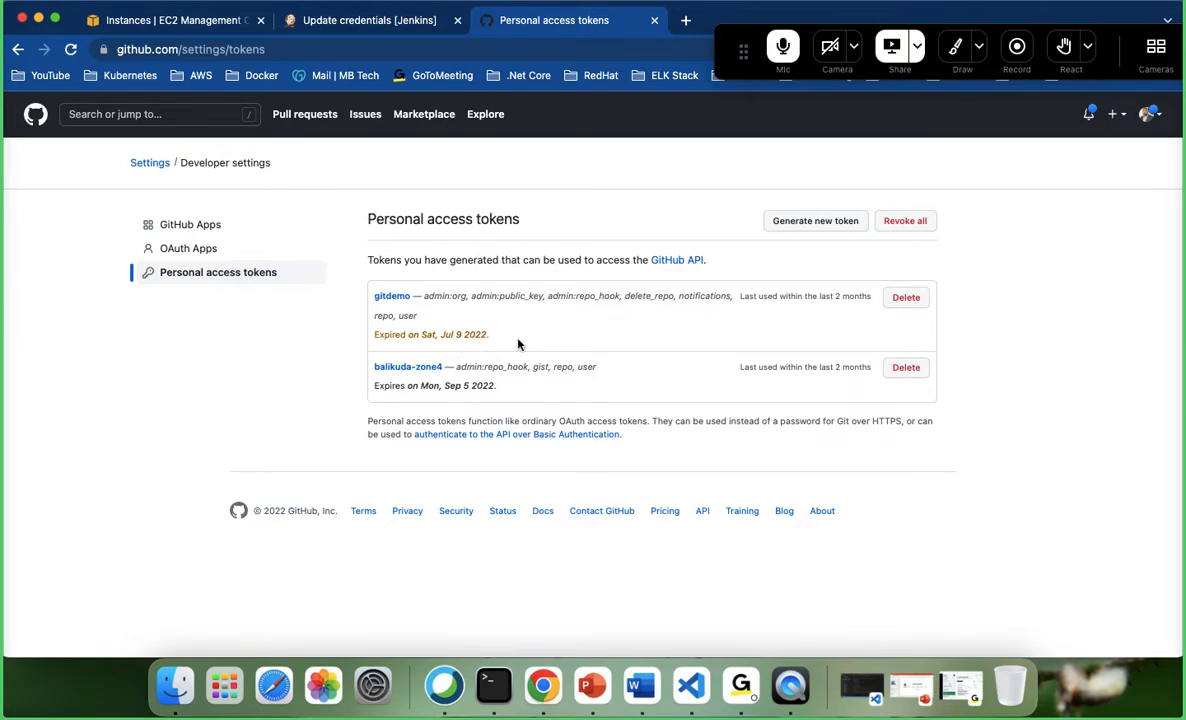
Delete the expired gitdemo token and begin a new token expiring in 7 days
click(906, 298)
click(648, 316)
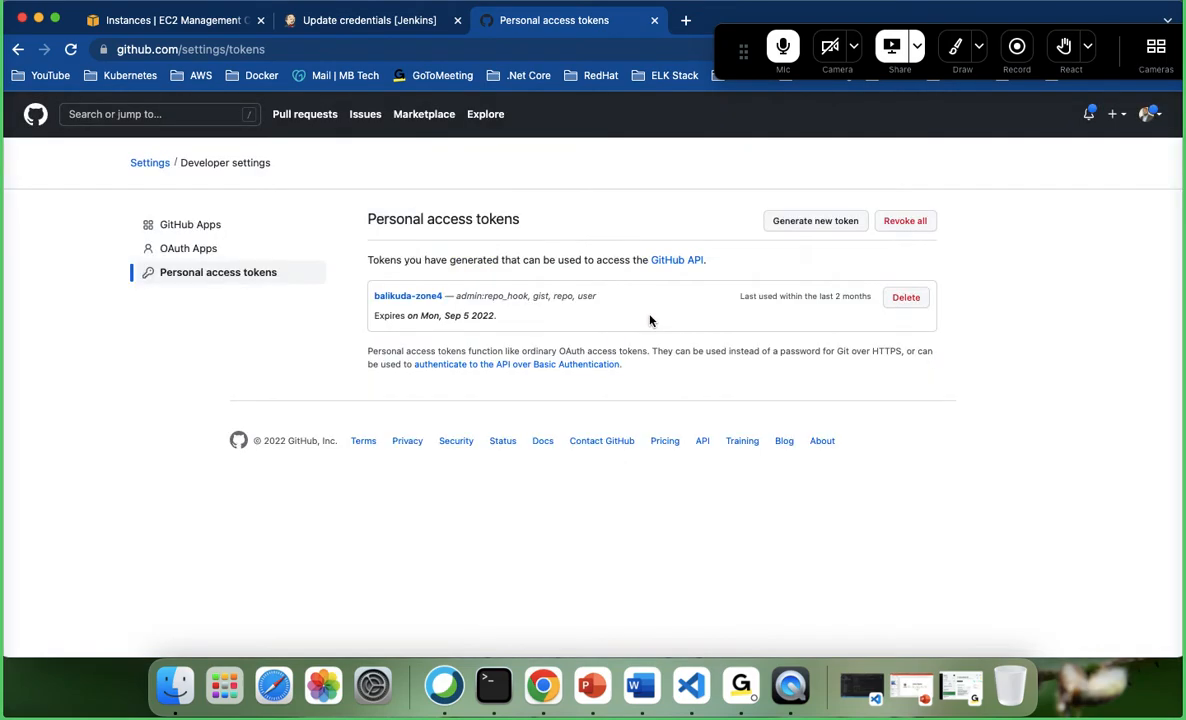
click(810, 224)
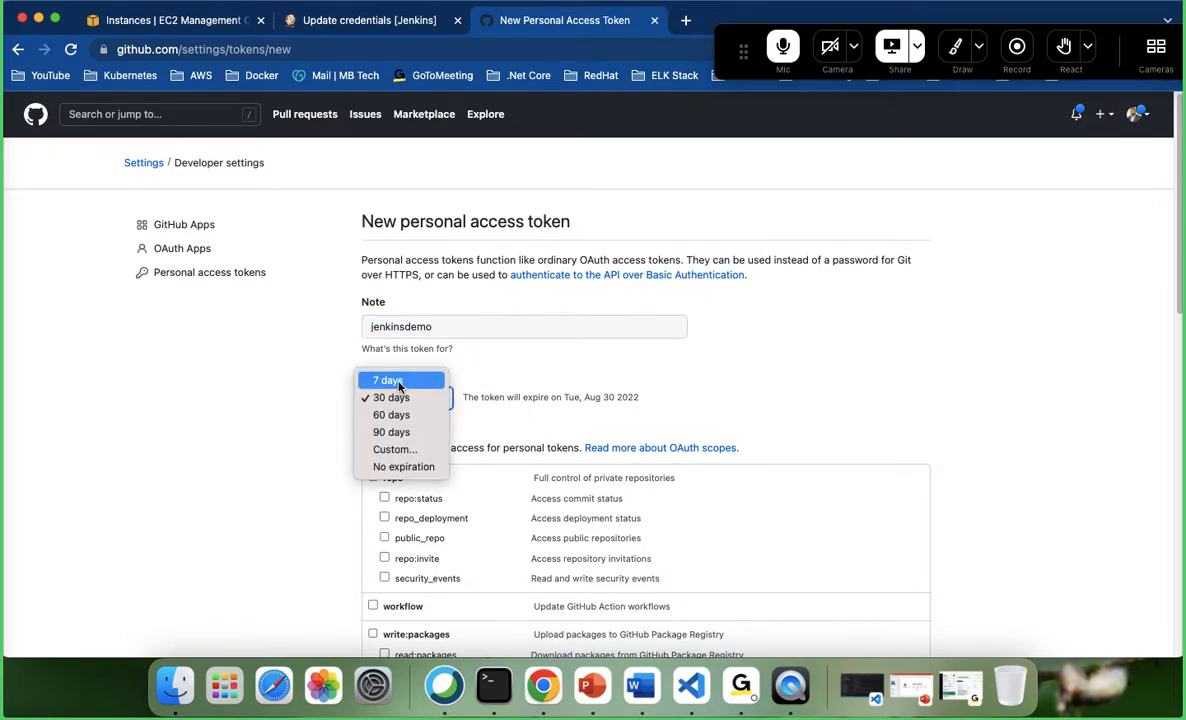
click(389, 380)
Grant repo, admin:org, admin:public_key and user scopes, then generate and copy the jenkinsdemo token
scroll(448, 322, down, 5)
click(373, 204)
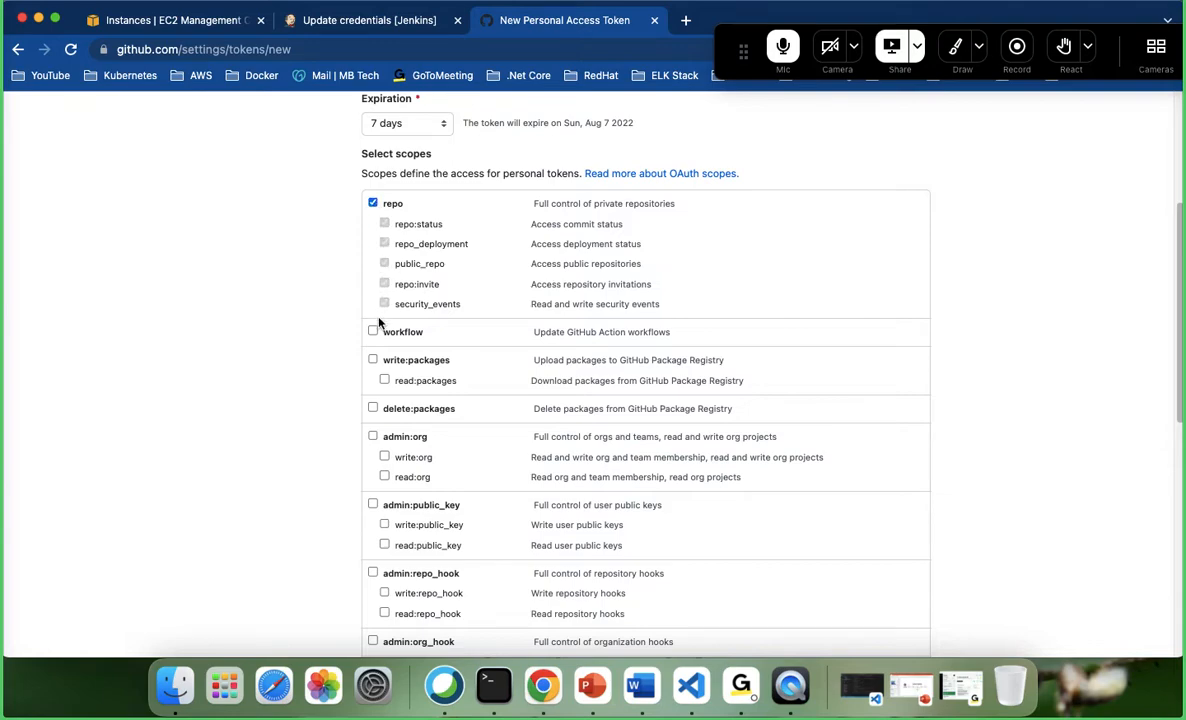
click(373, 437)
click(373, 504)
scroll(360, 490, down, 6)
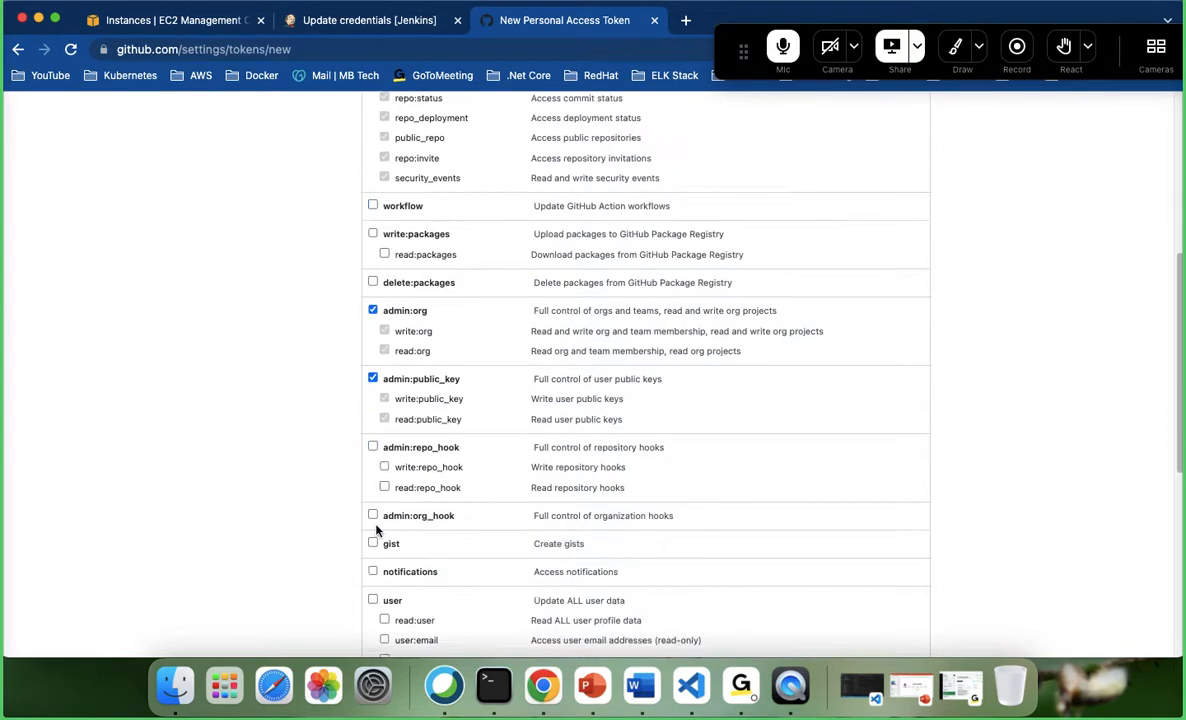
click(373, 413)
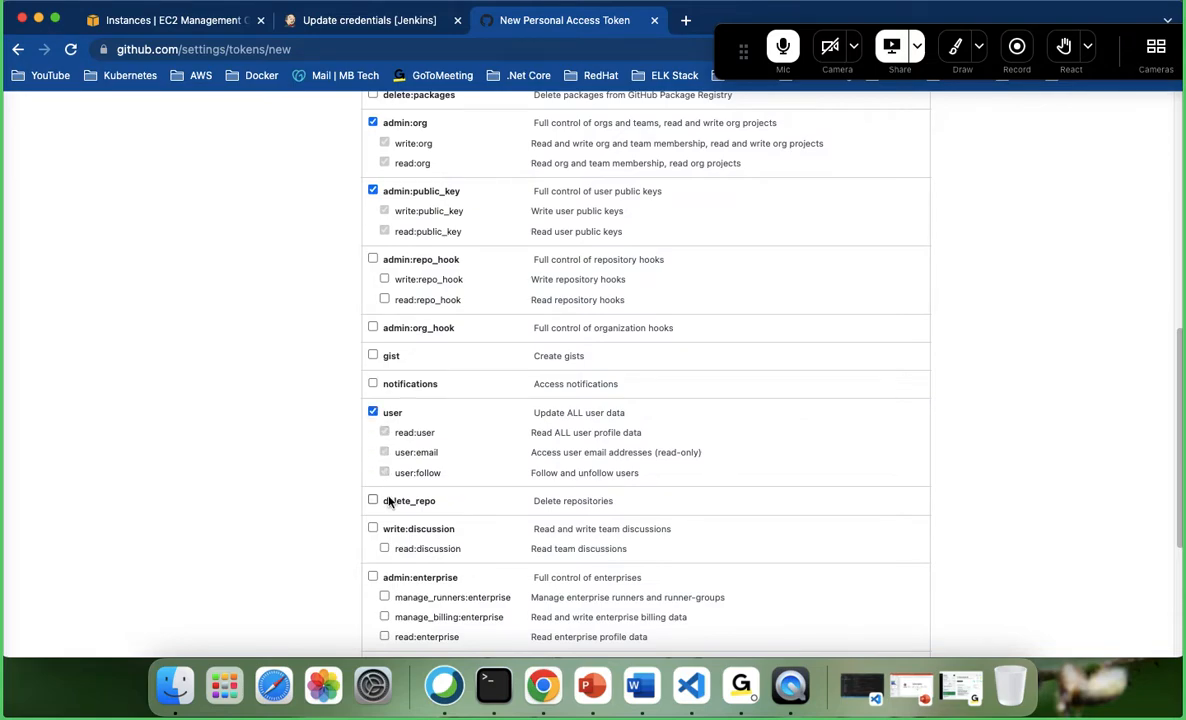
scroll(389, 500, down, 5)
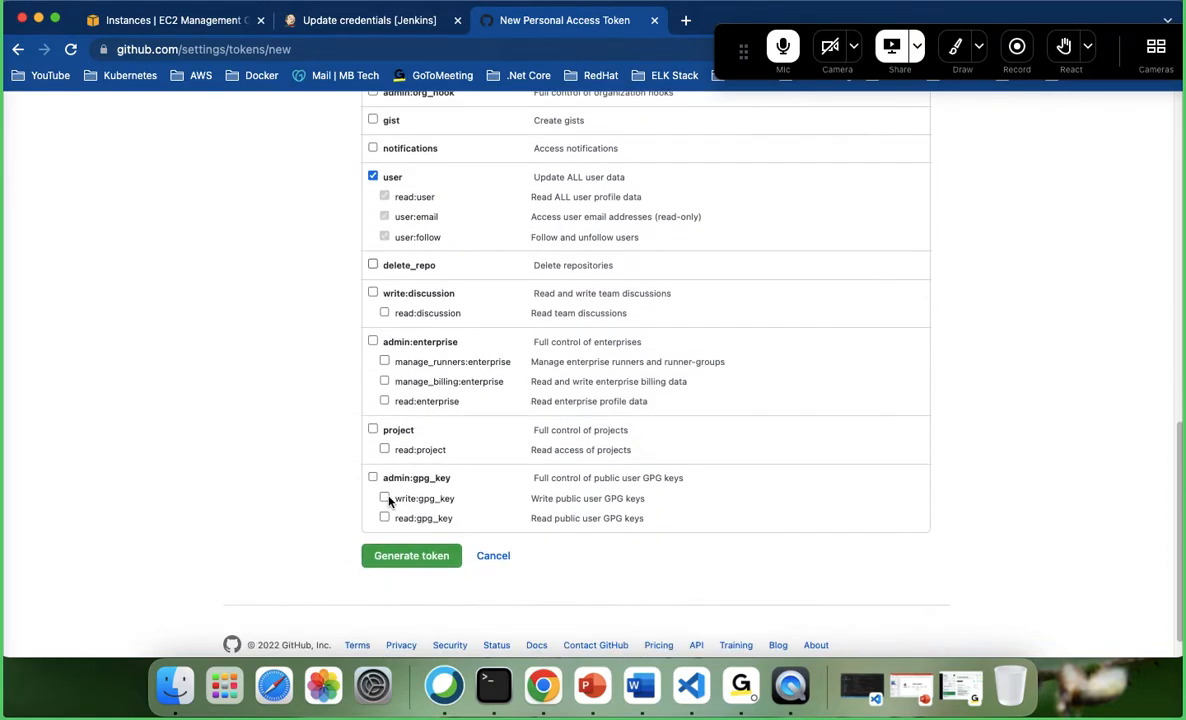
click(396, 557)
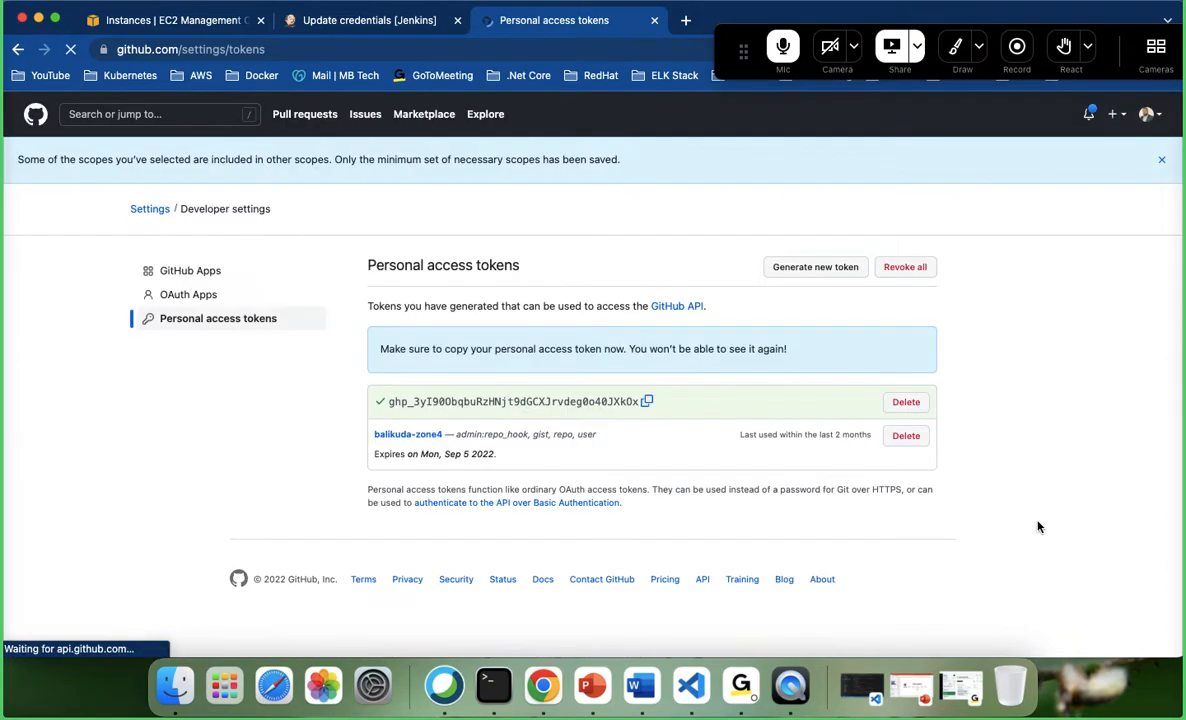
click(646, 405)
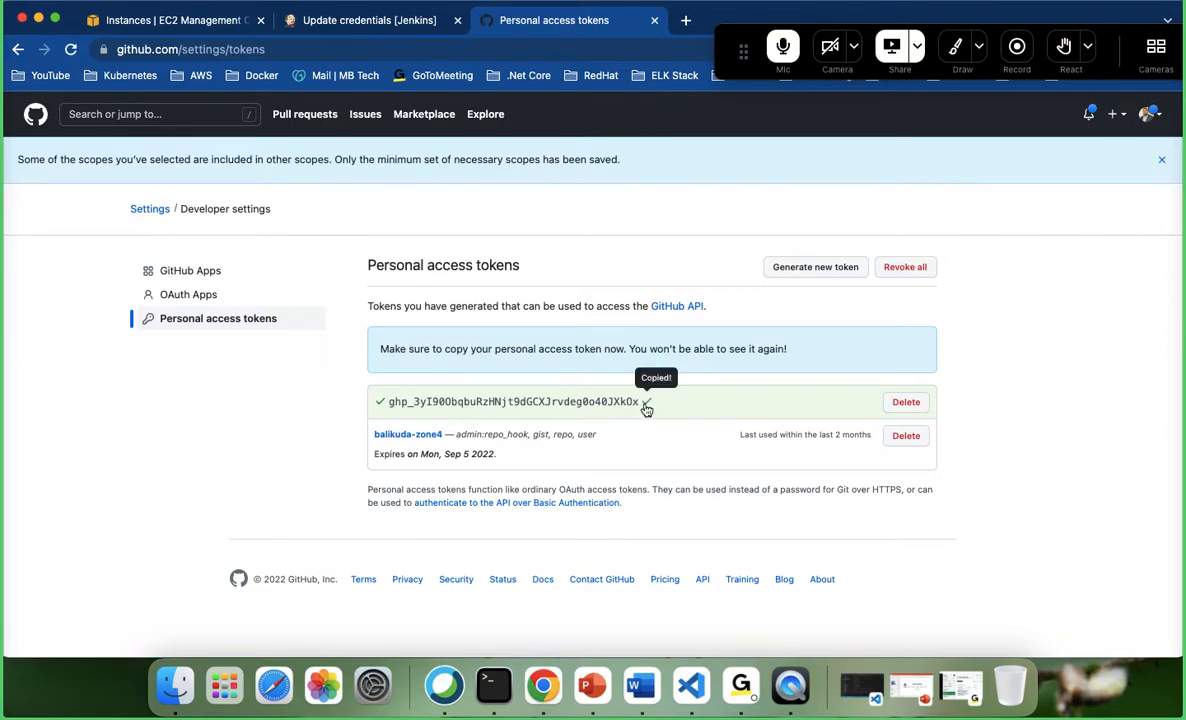
Replace the GitHub credential's password with the copied access token and save it
click(350, 21)
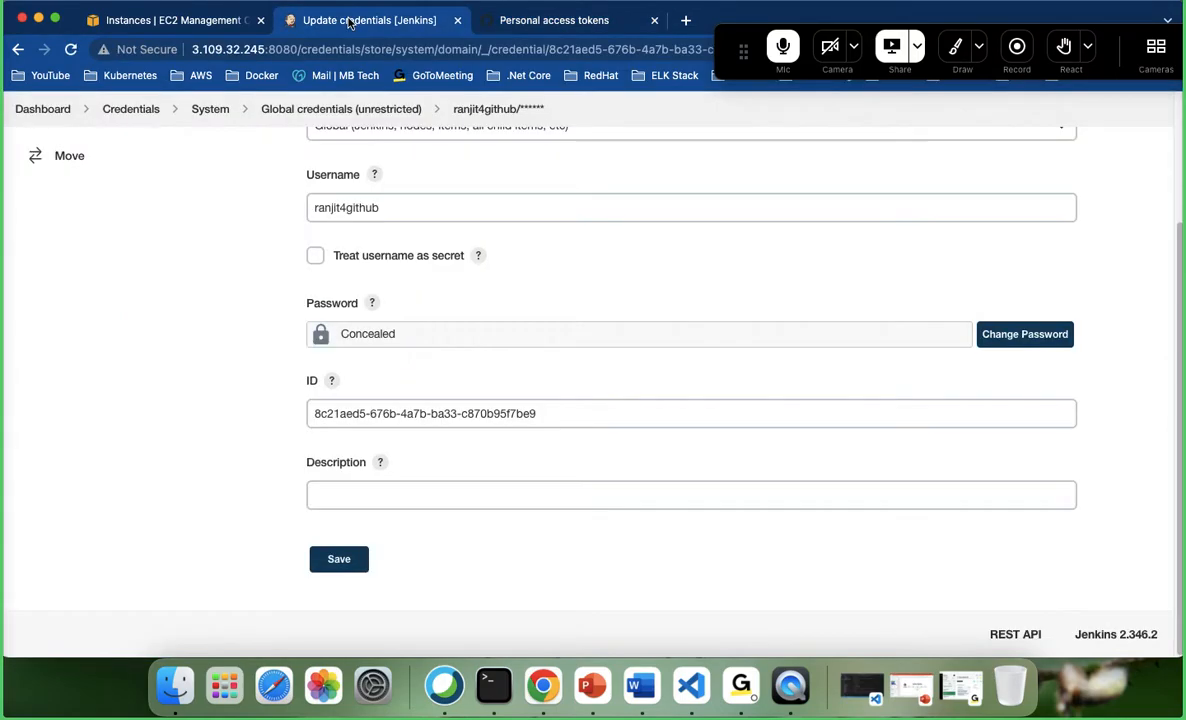
click(1025, 334)
key(super+v)
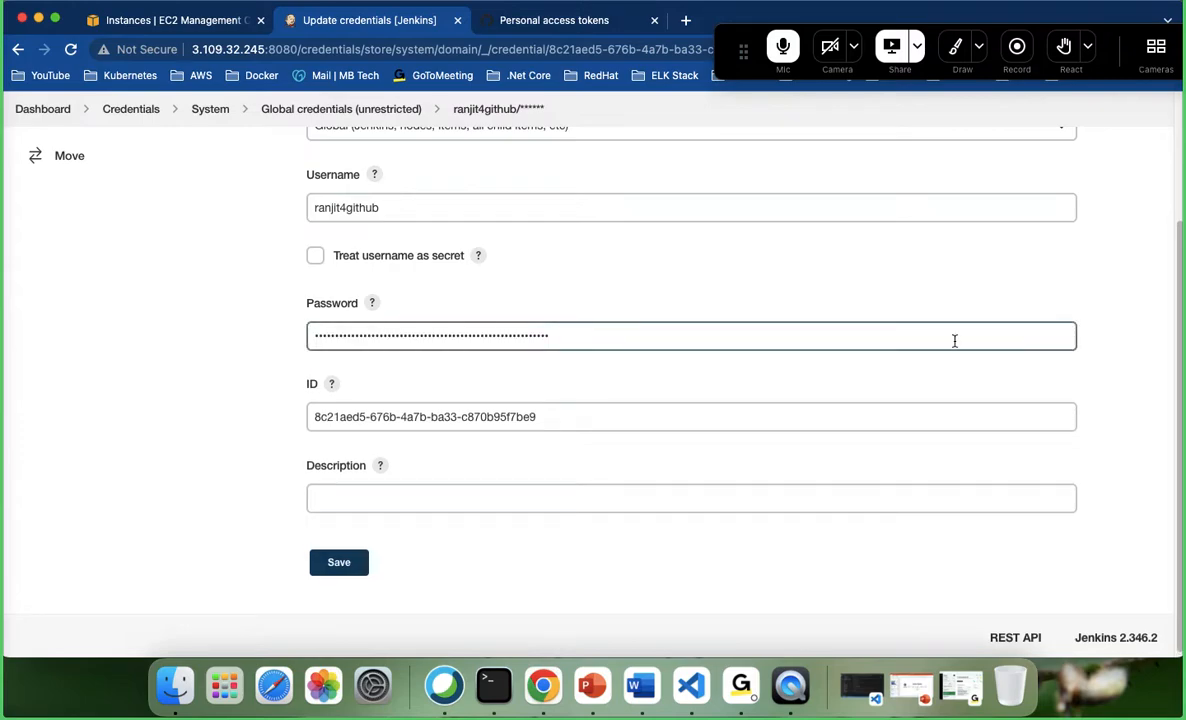
drag(574, 343, 255, 320)
key(super+v)
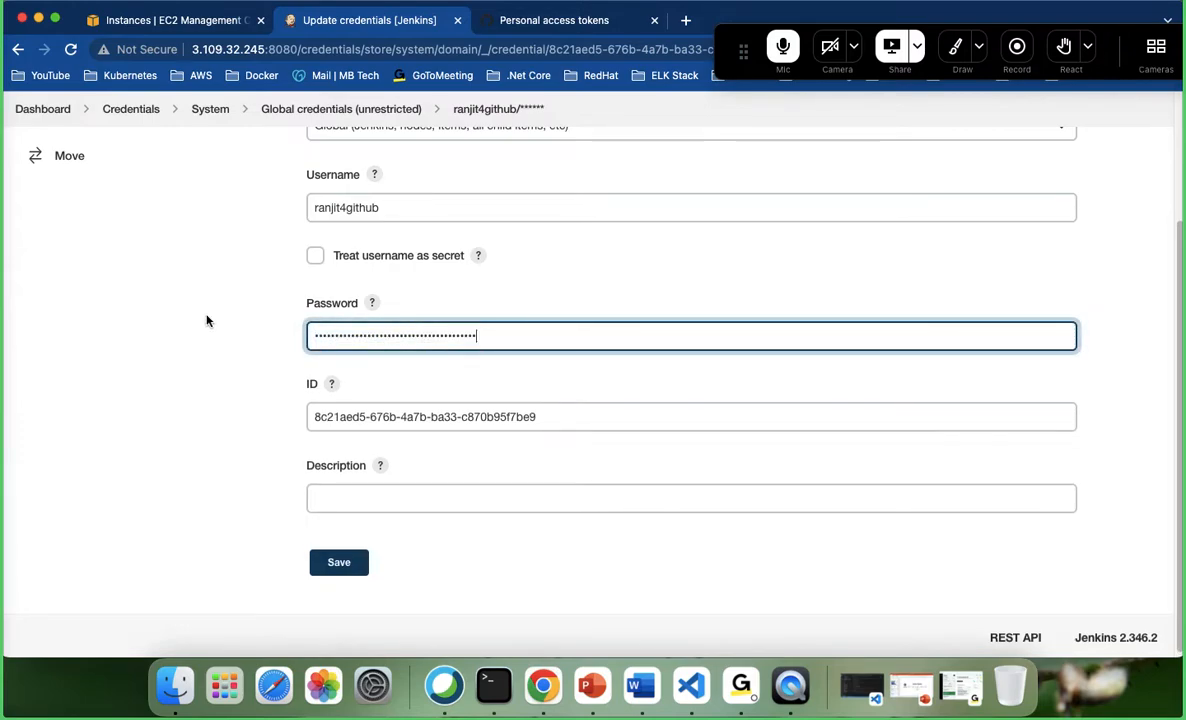
click(339, 566)
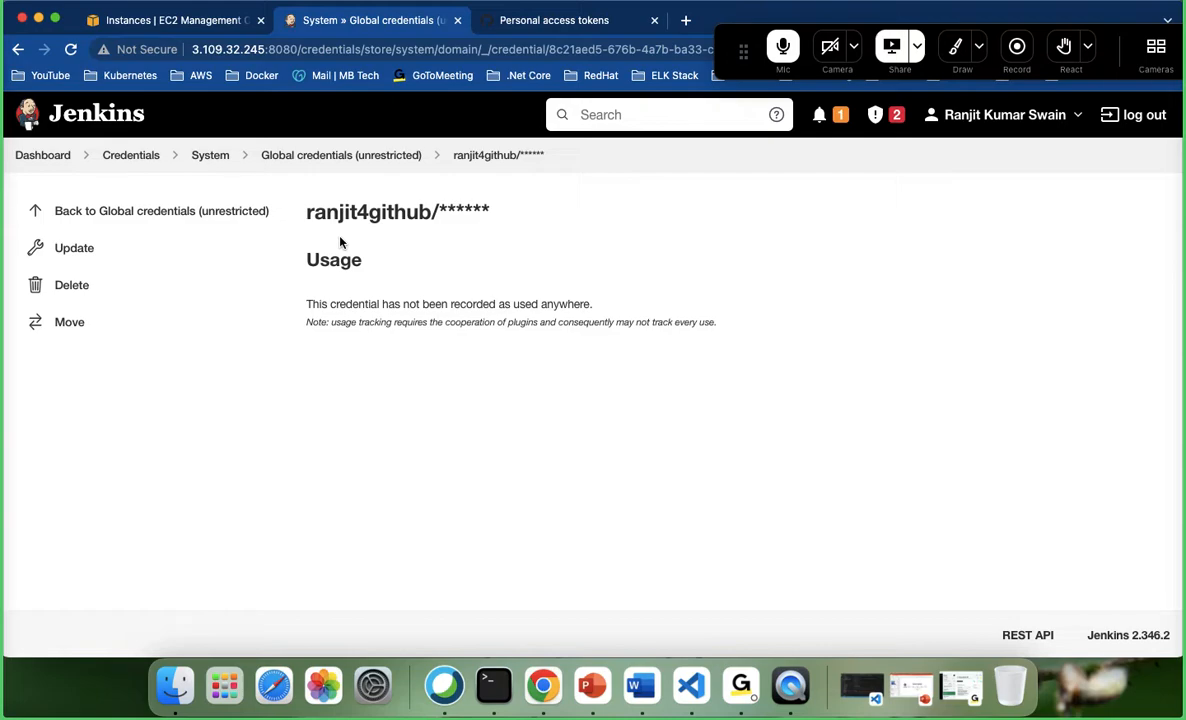
Go back up through the global and system credential pages to the Credentials overview
click(314, 160)
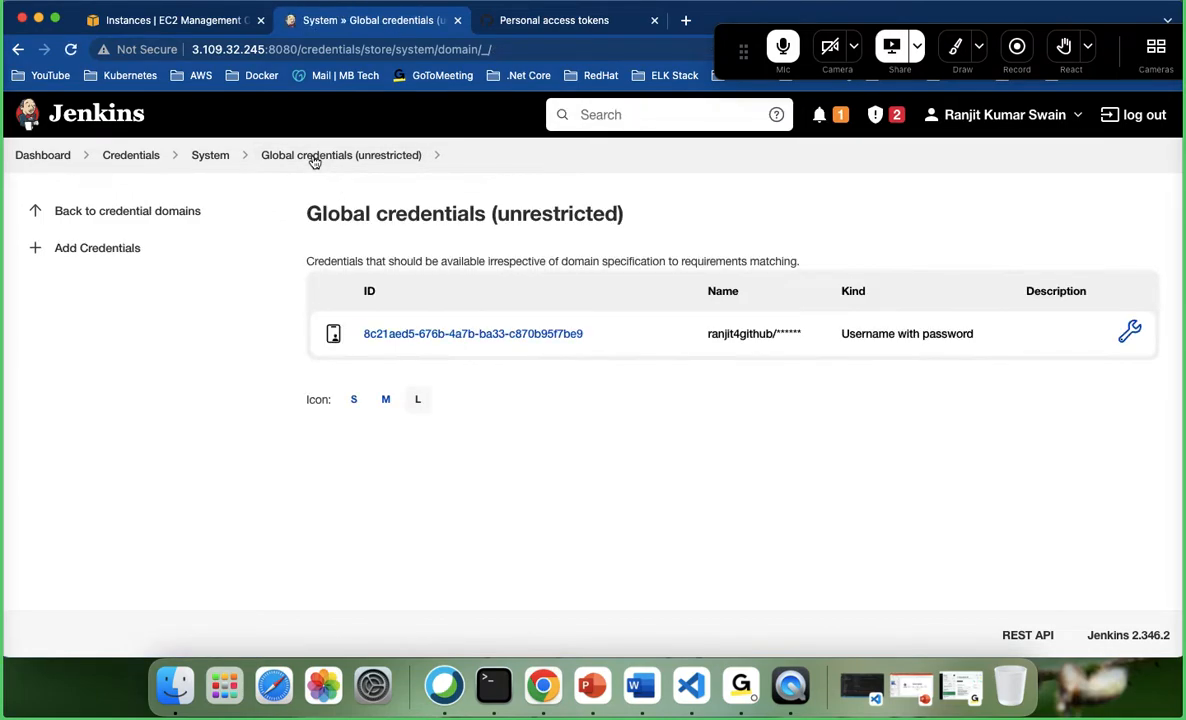
click(207, 160)
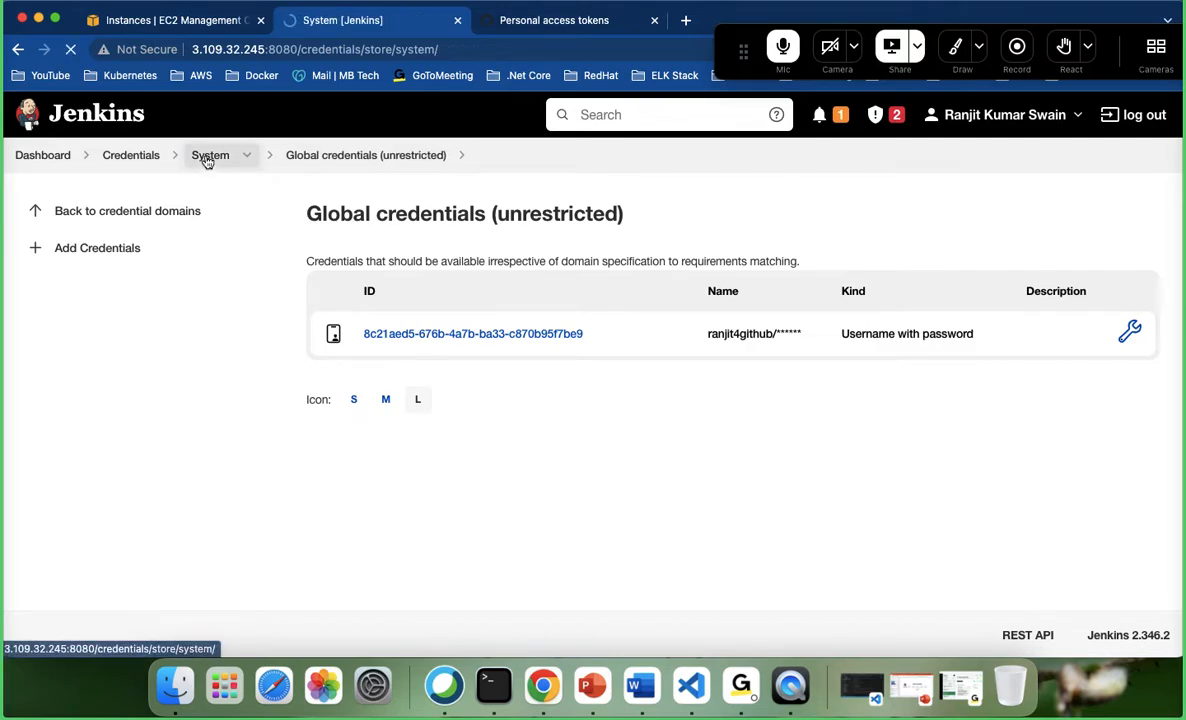
click(131, 158)
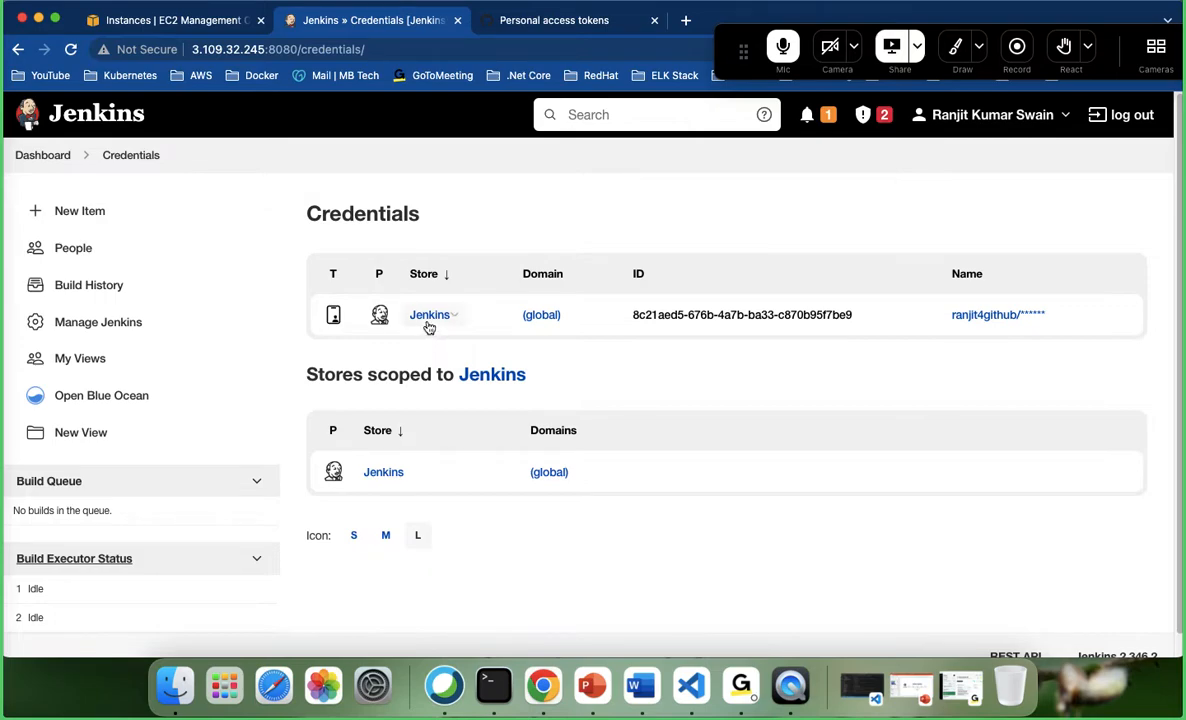
Glance at the New Item page, then go back to the dashboard job list
click(51, 219)
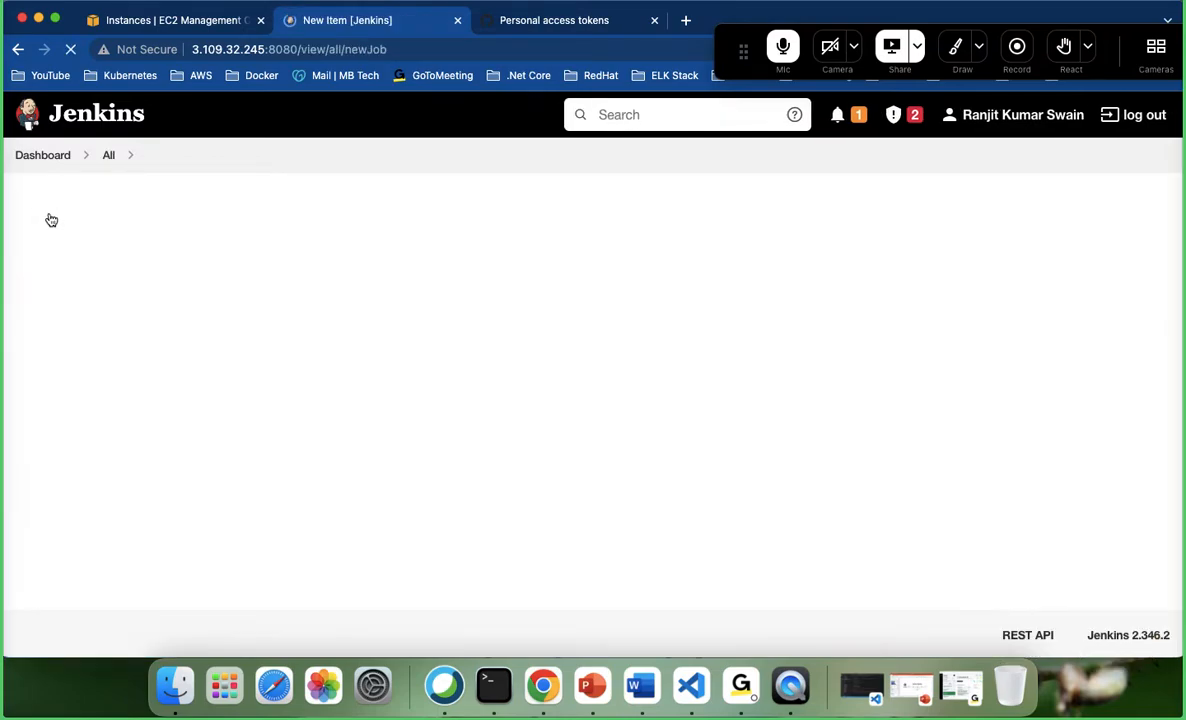
scroll(310, 381, down, 5)
scroll(328, 384, up, 5)
click(40, 160)
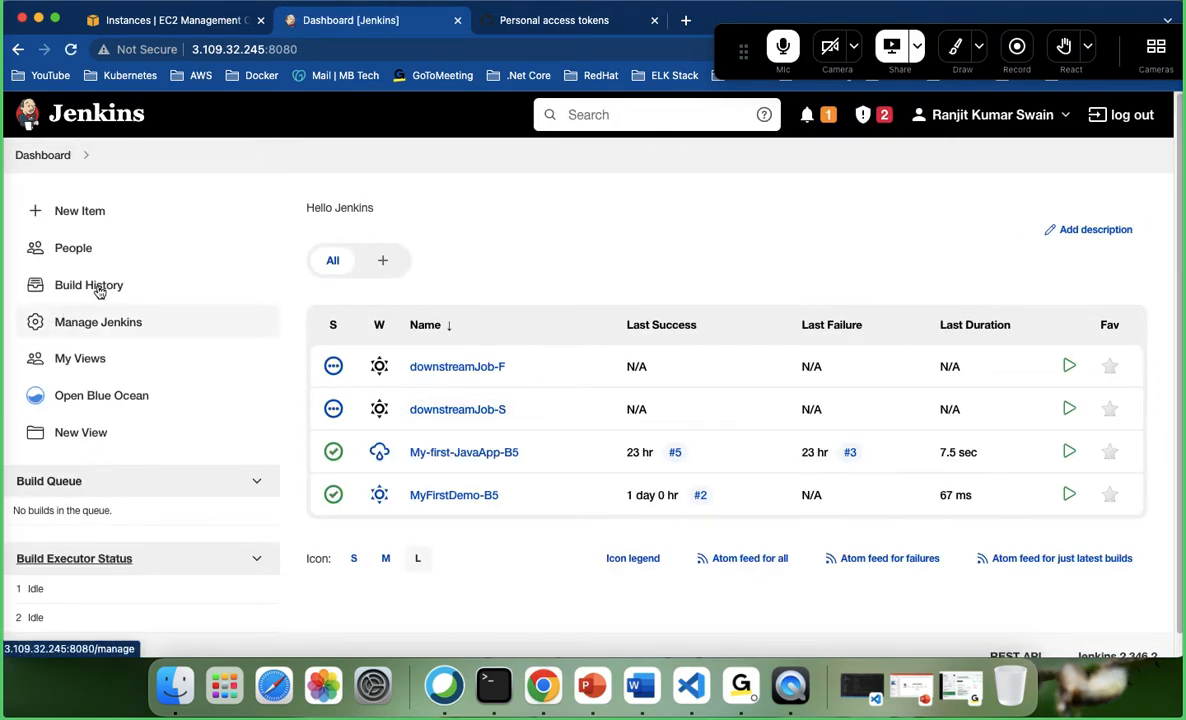
Check the stored GitHub credential under Manage Jenkins > Manage Credentials, then return to the Dashboard
click(91, 325)
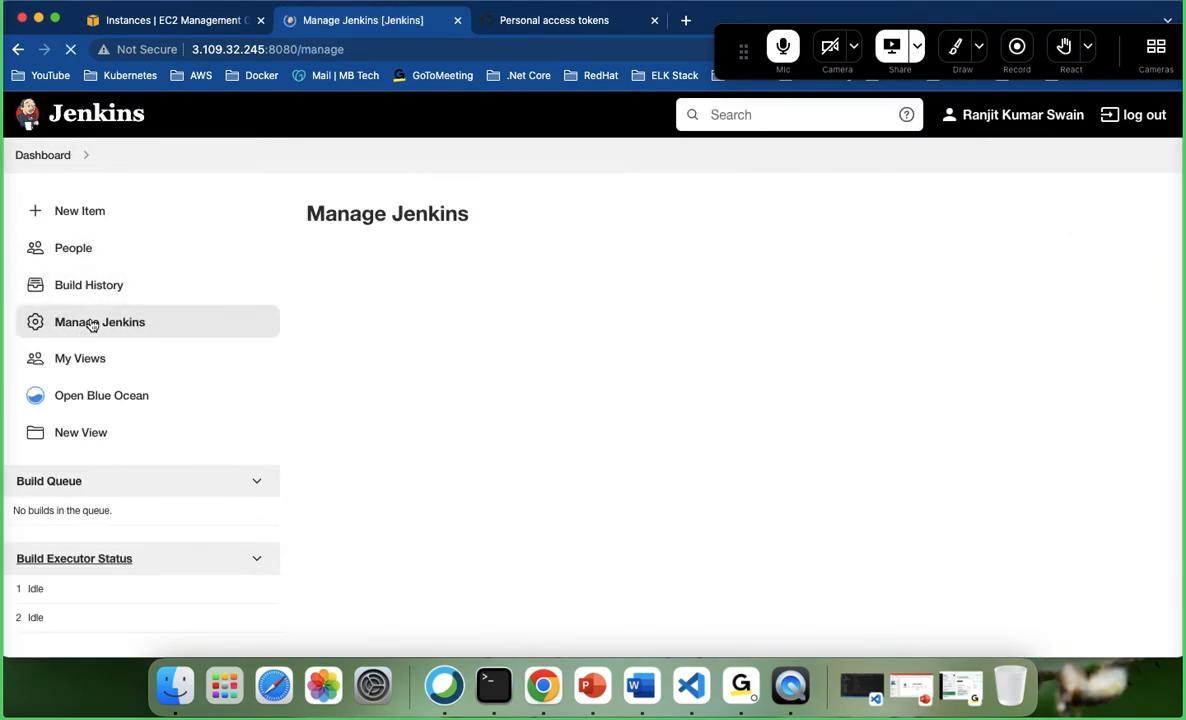
scroll(523, 529, down, 3)
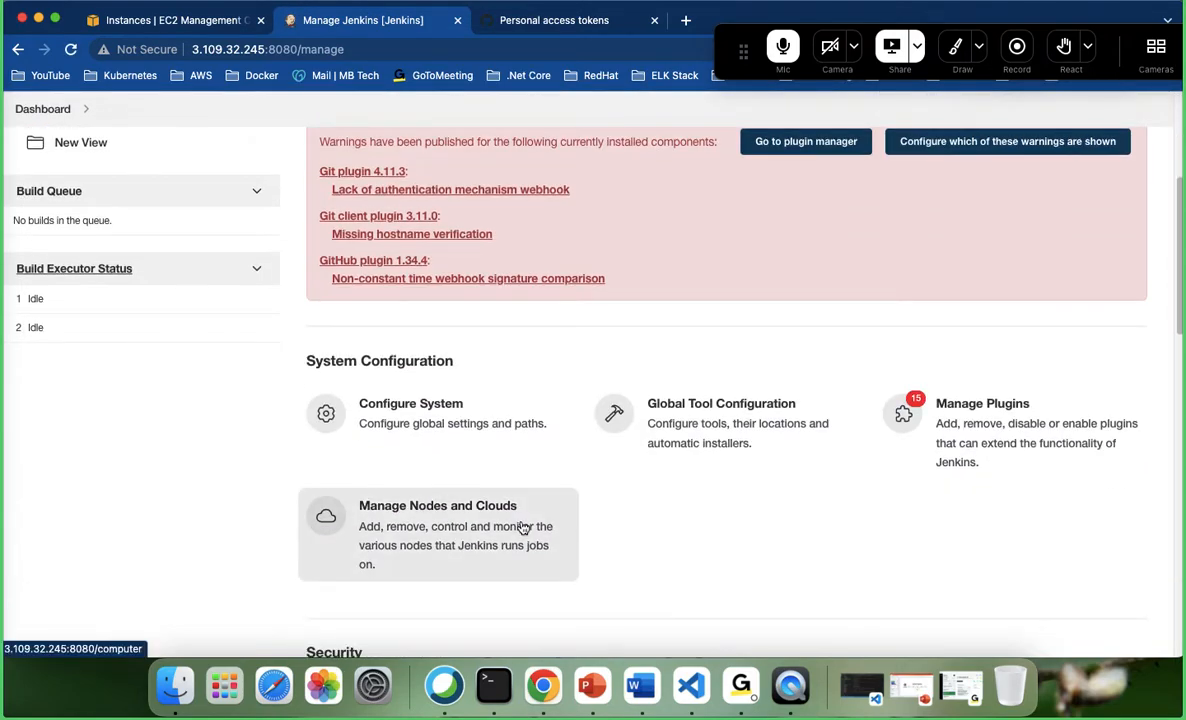
scroll(523, 529, down, 5)
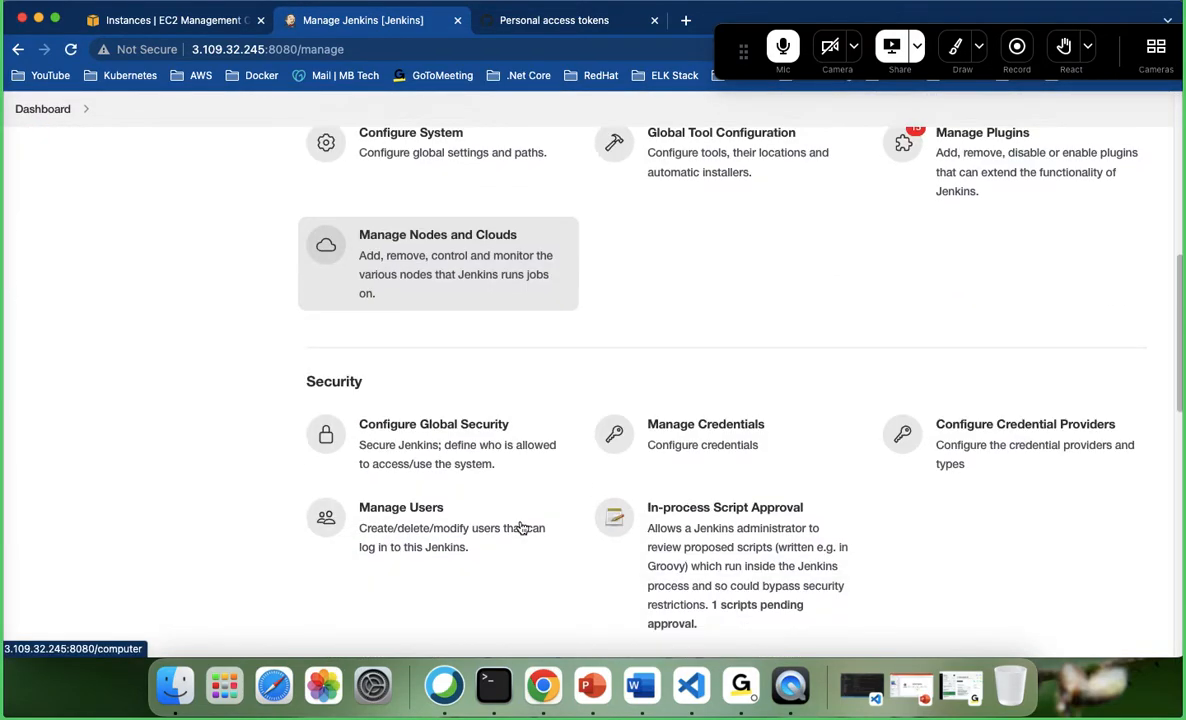
click(679, 434)
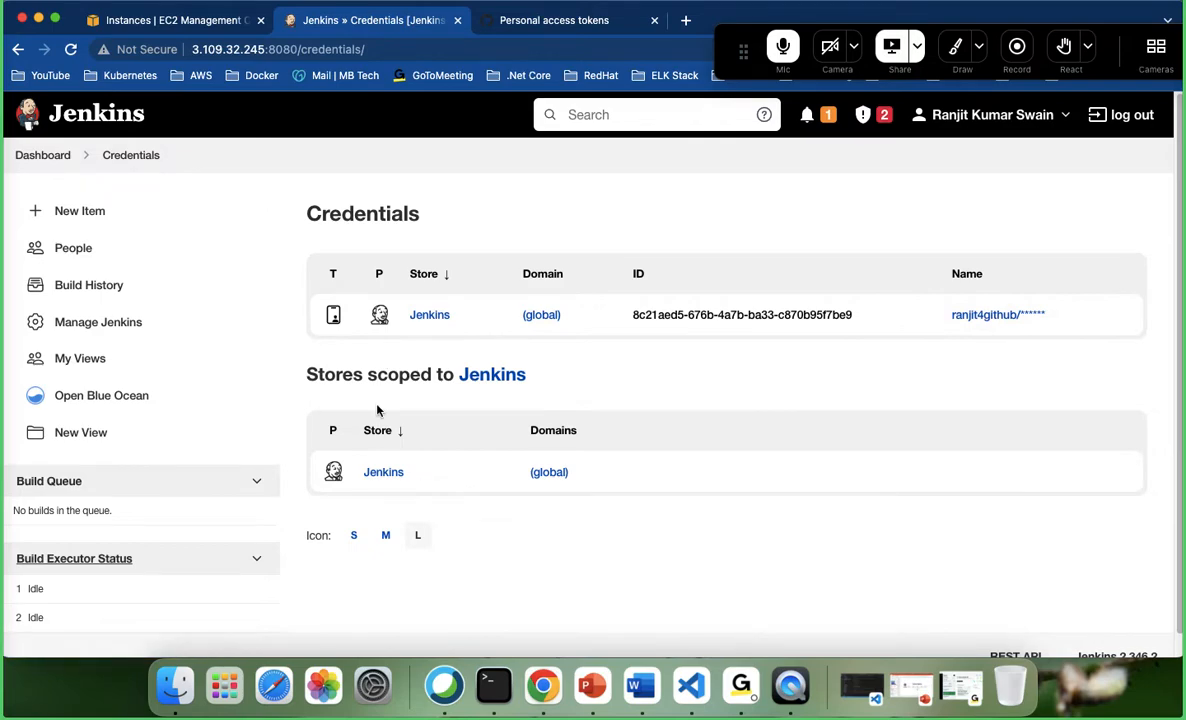
scroll(377, 409, down, 1)
scroll(377, 409, down, 1)
scroll(576, 535, down, 1)
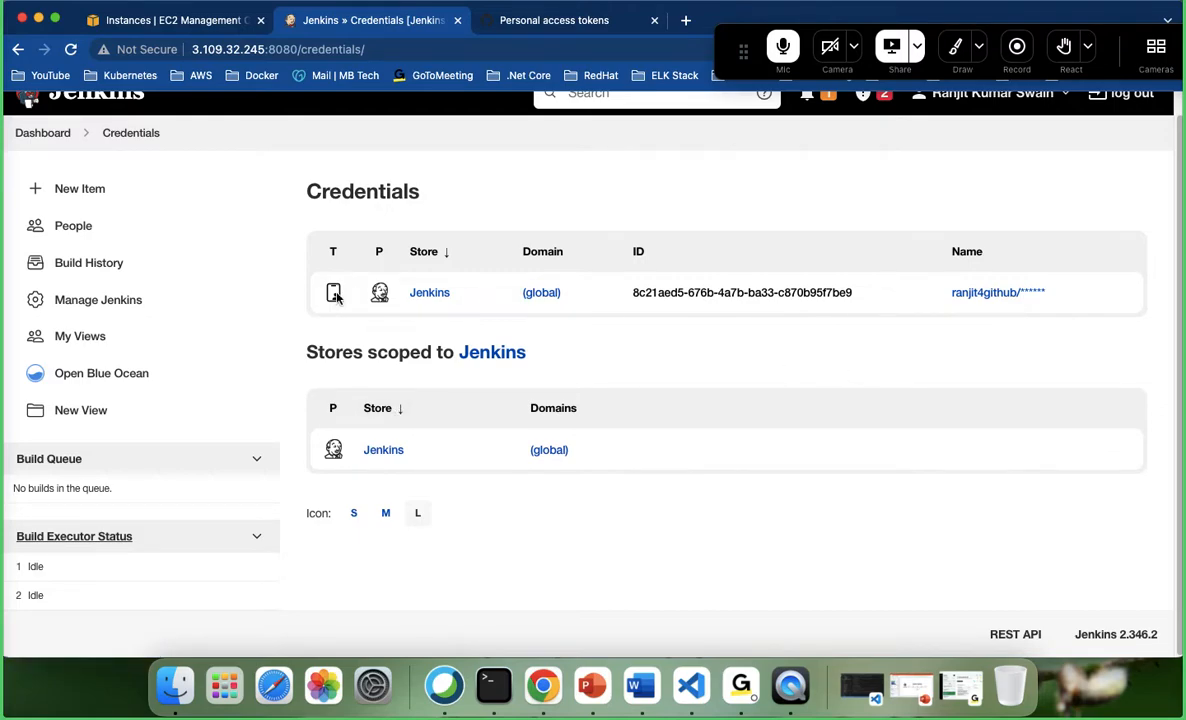
click(1054, 294)
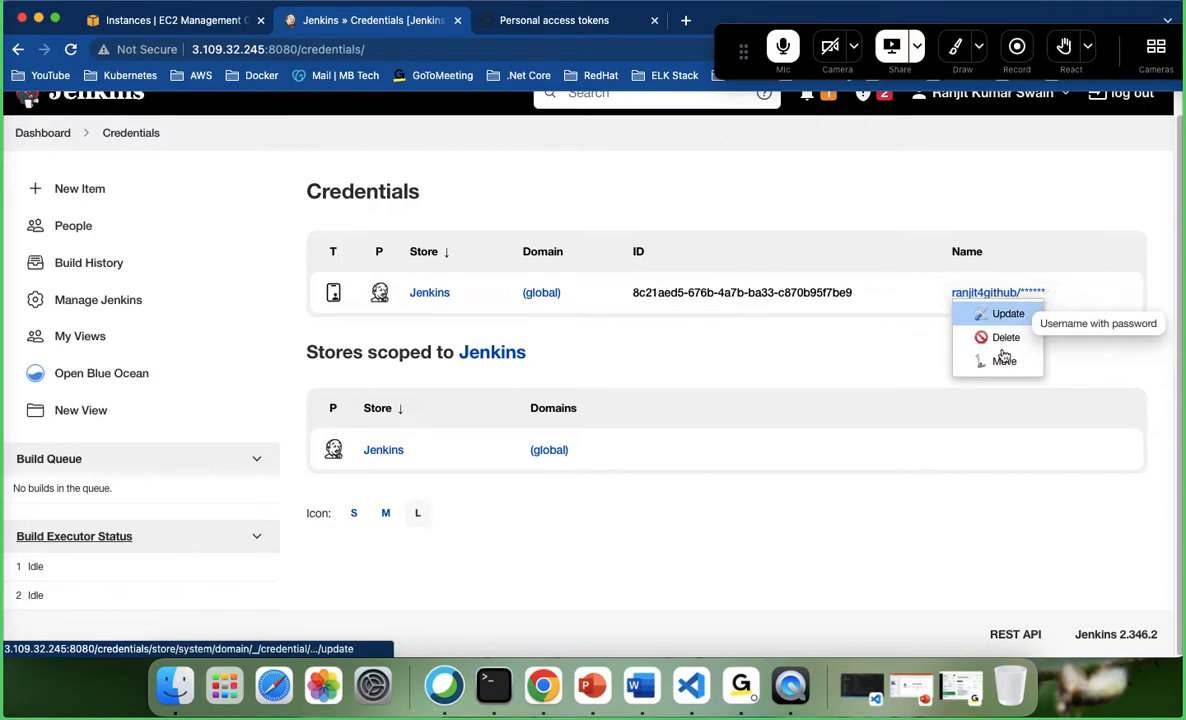
click(44, 135)
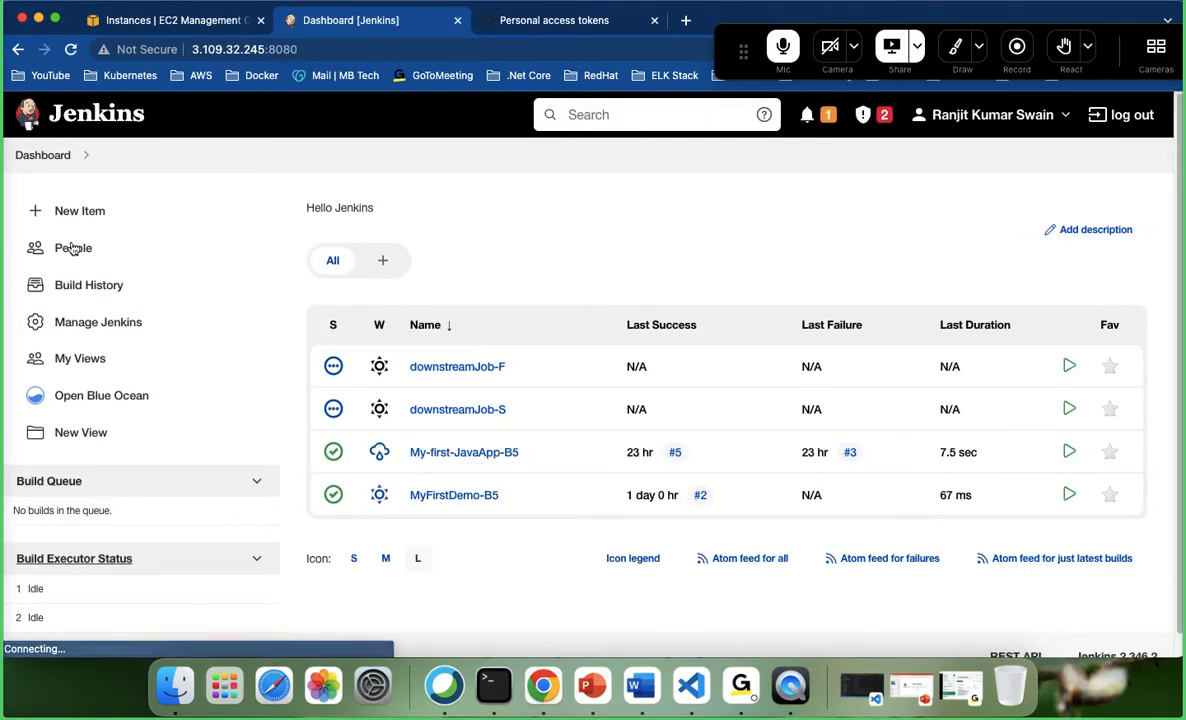
Open Manage Jenkins and scroll down to its security options
click(84, 321)
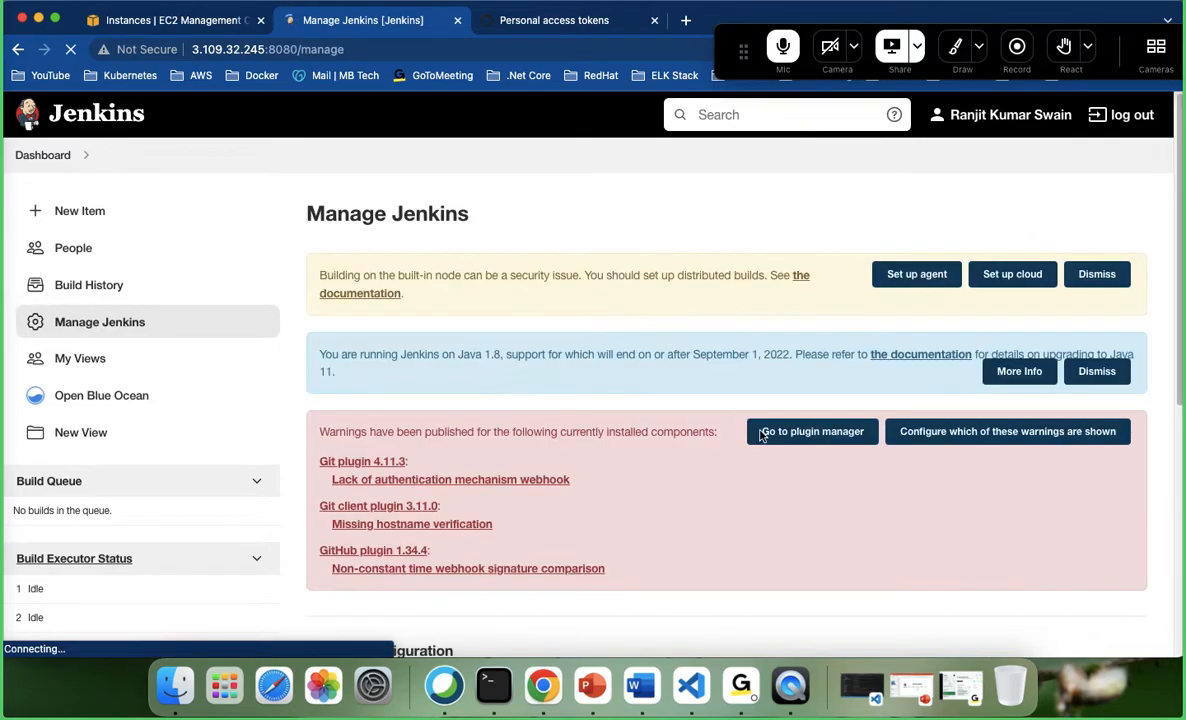
scroll(869, 431, down, 5)
scroll(872, 432, down, 2)
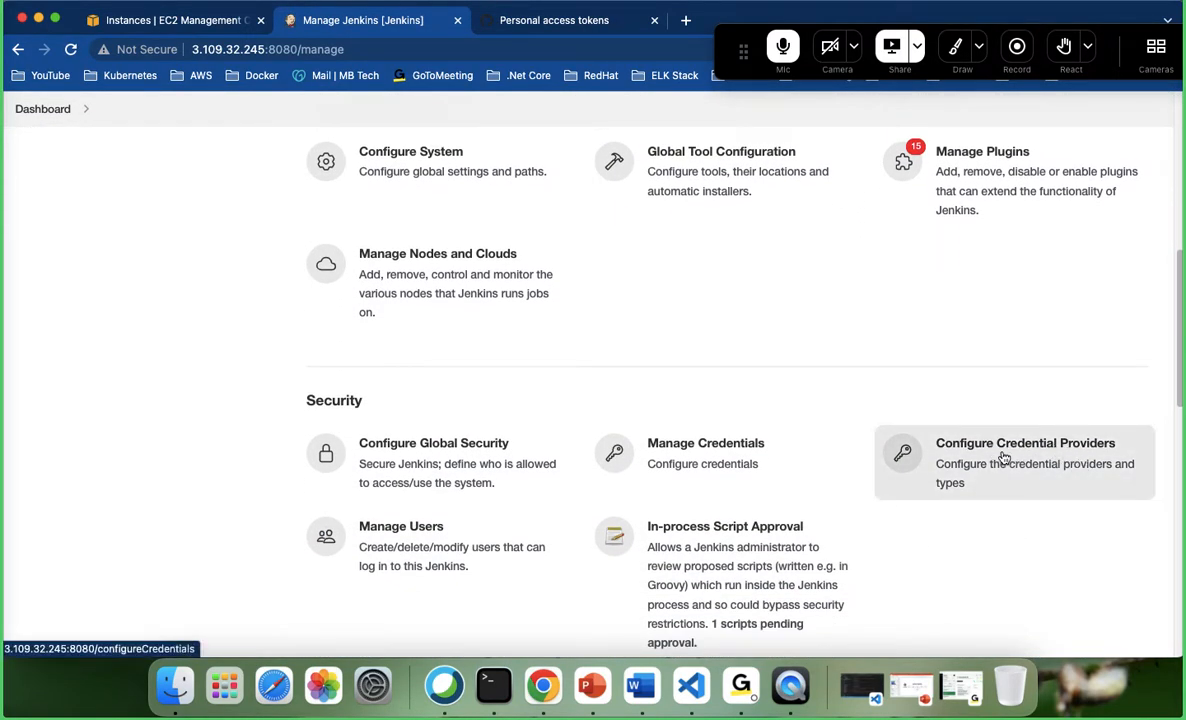
scroll(1003, 457, down, 1)
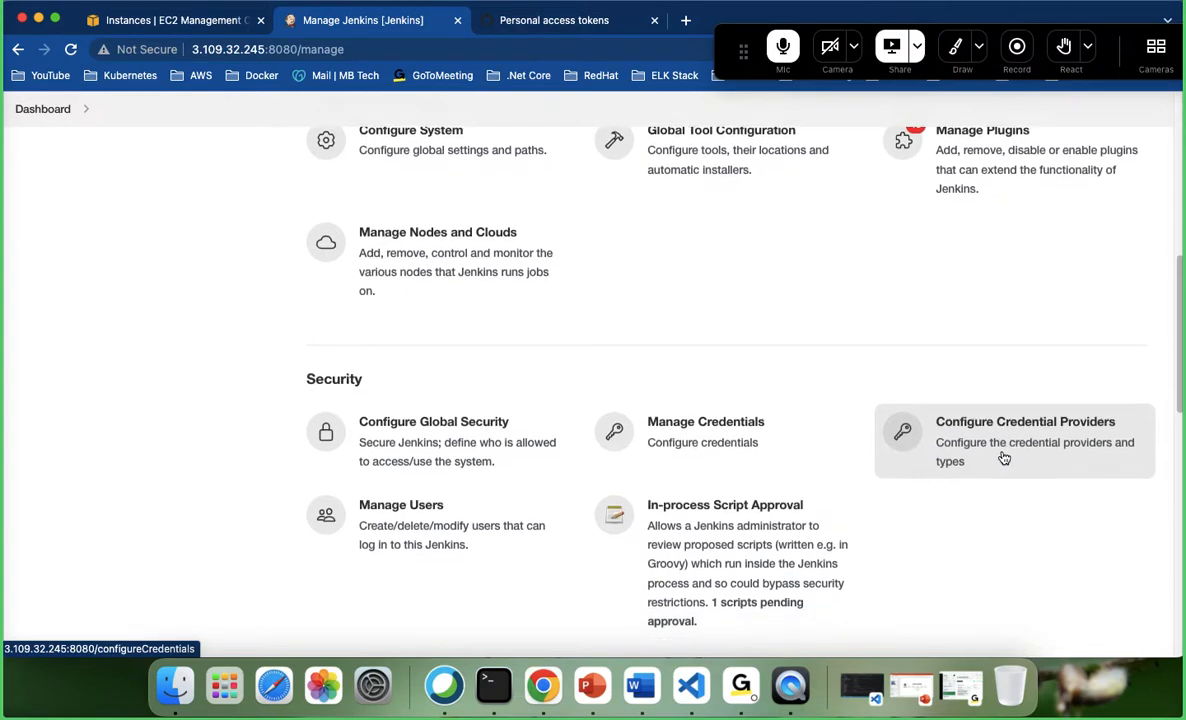
Scroll through Configure Global Security, then return to Manage Jenkins' Security section
click(451, 431)
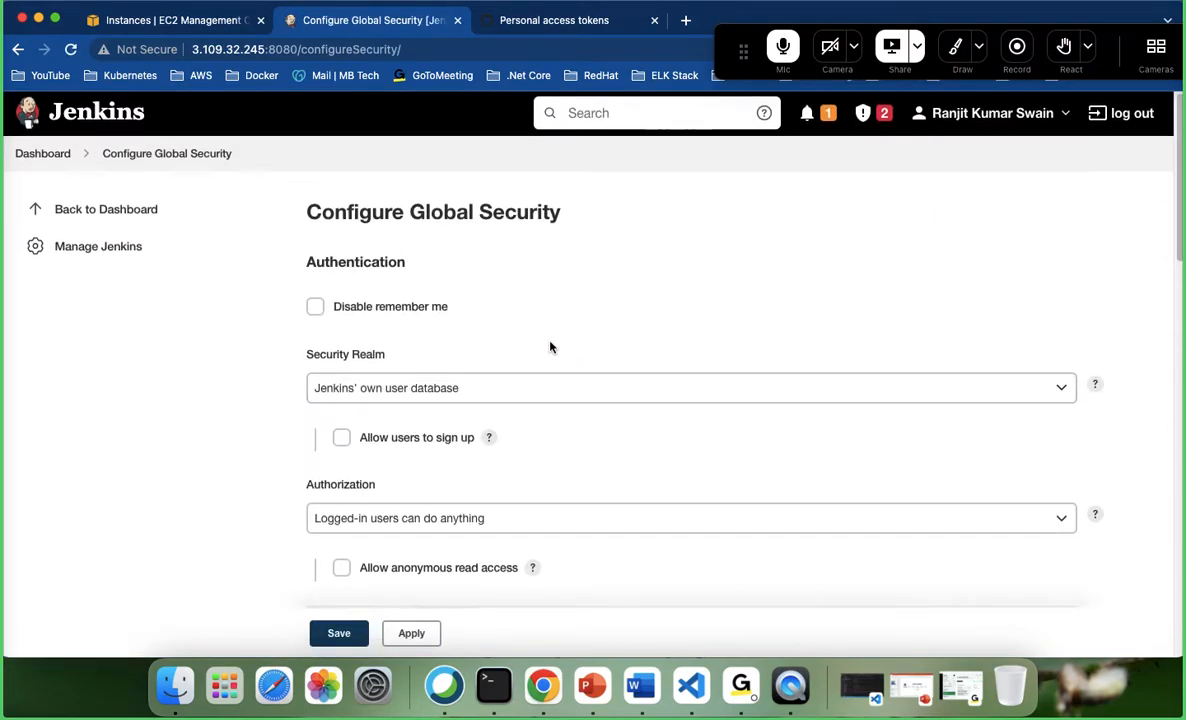
scroll(495, 413, down, 5)
scroll(491, 417, down, 15)
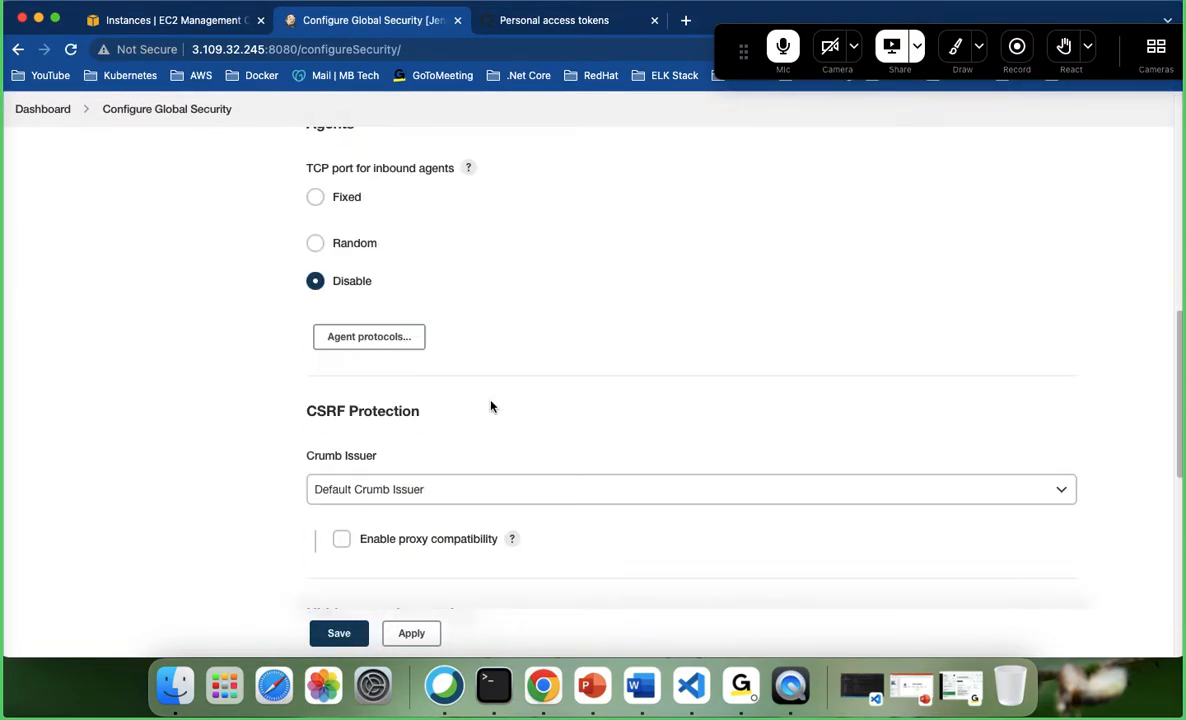
scroll(491, 407, down, 5)
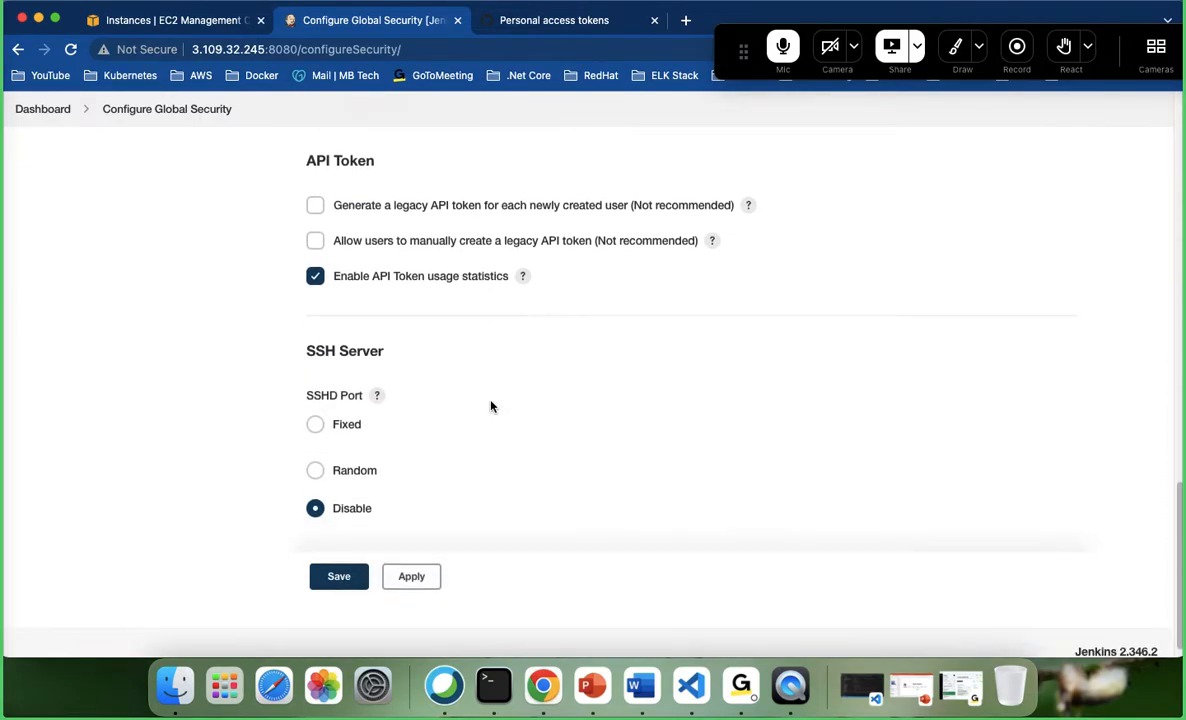
scroll(491, 407, up, 10)
scroll(491, 407, up, 10)
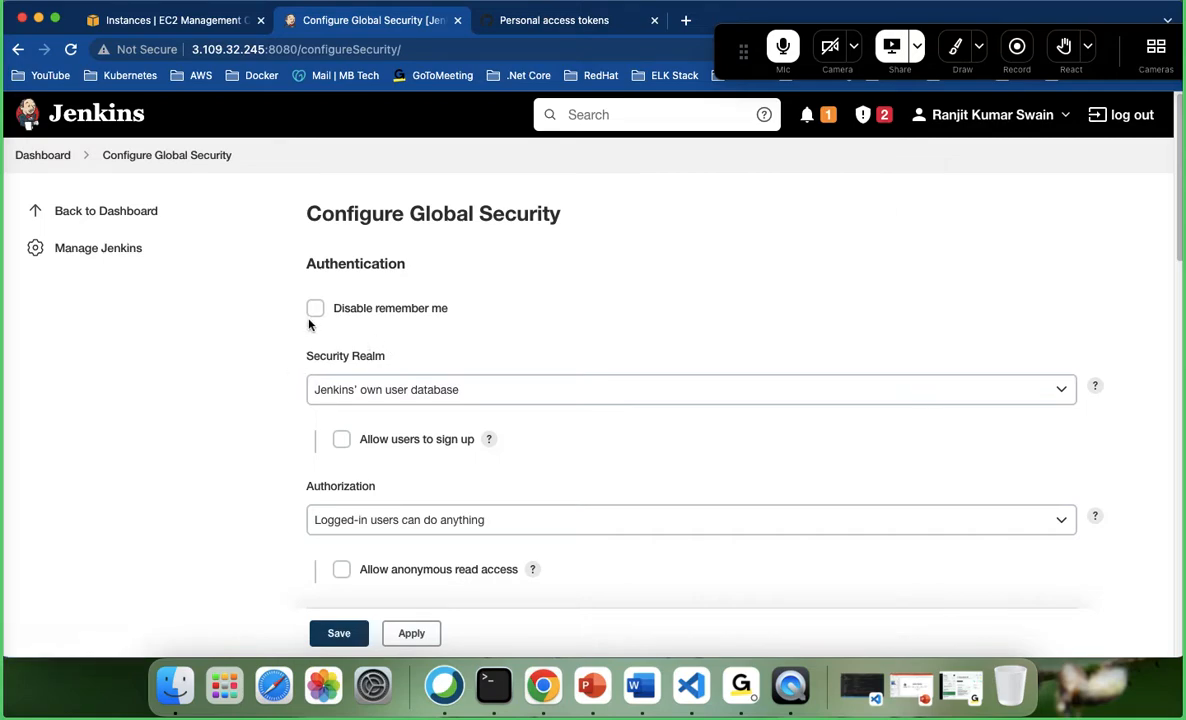
scroll(309, 324, down, 2)
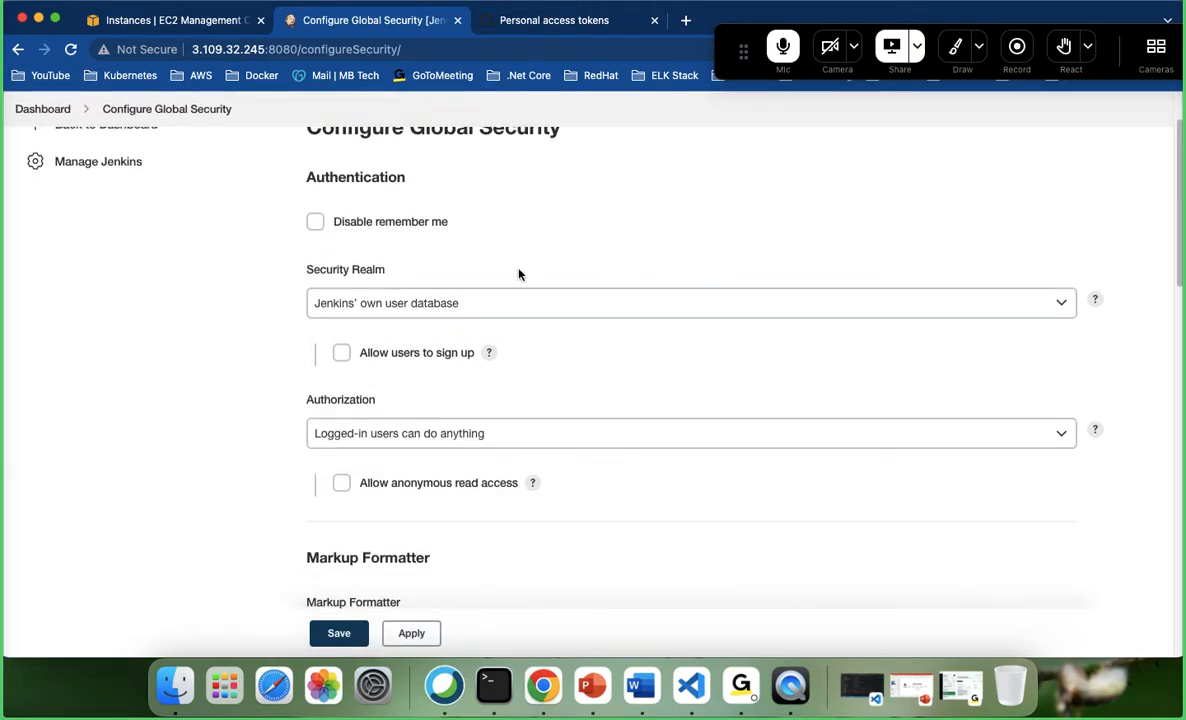
scroll(500, 300, up, 1)
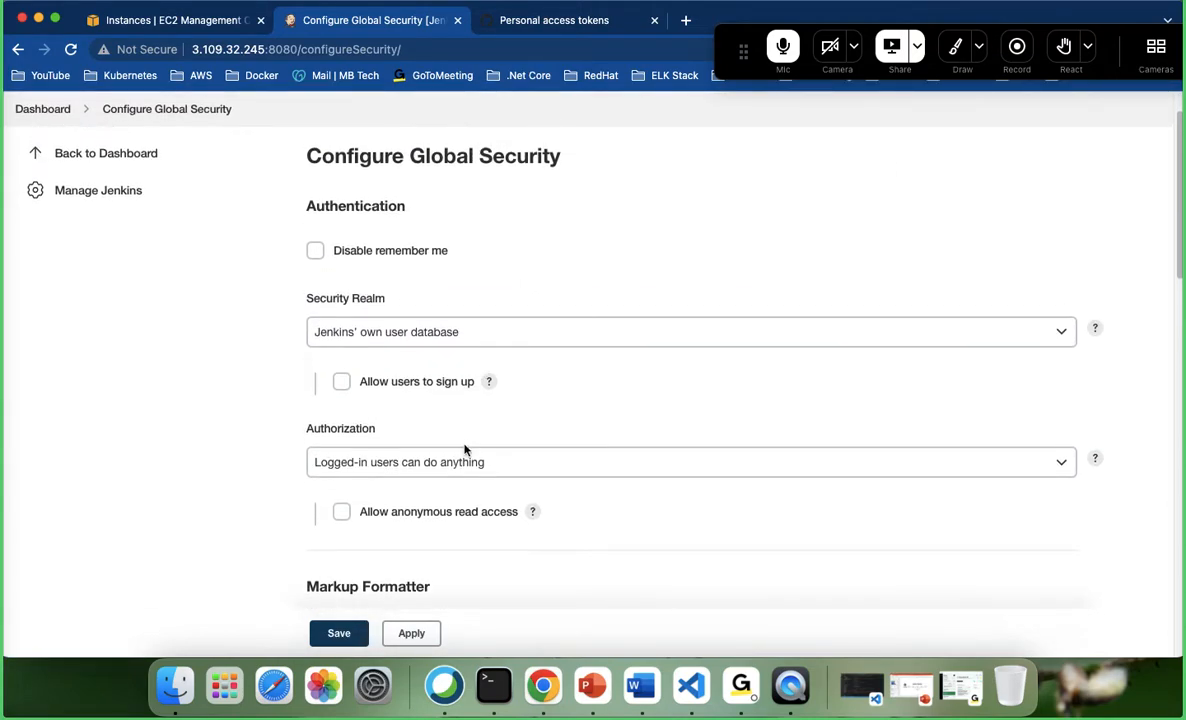
click(96, 196)
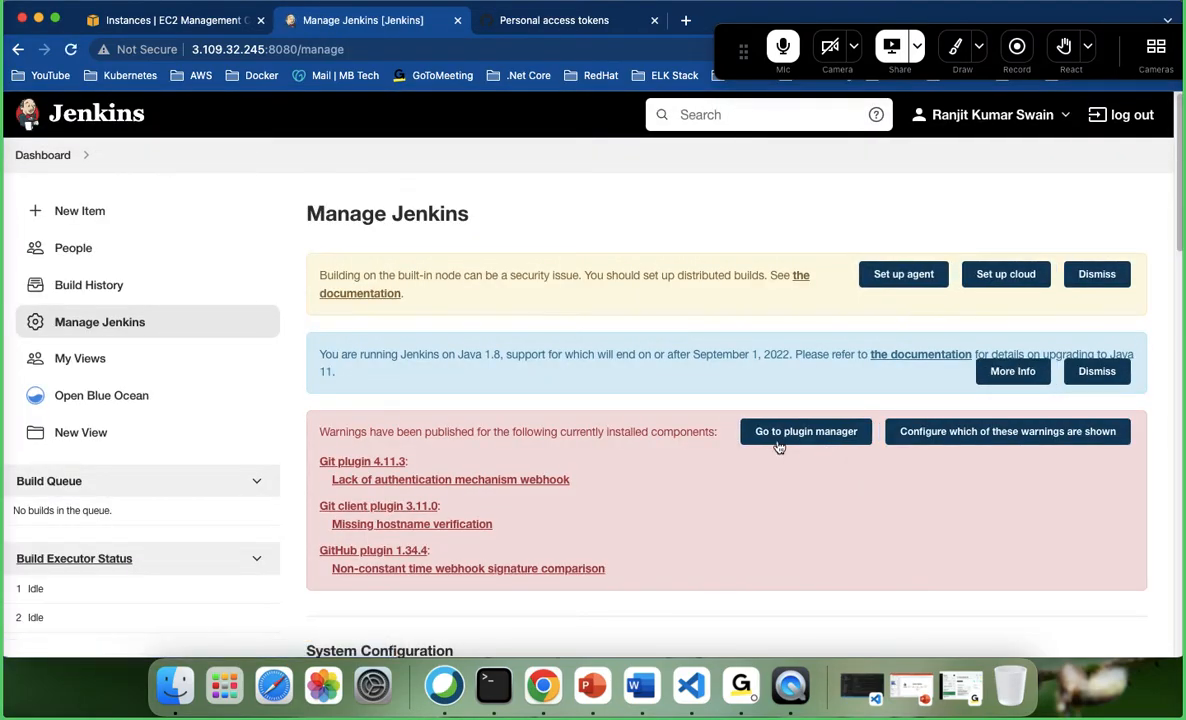
scroll(760, 445, down, 10)
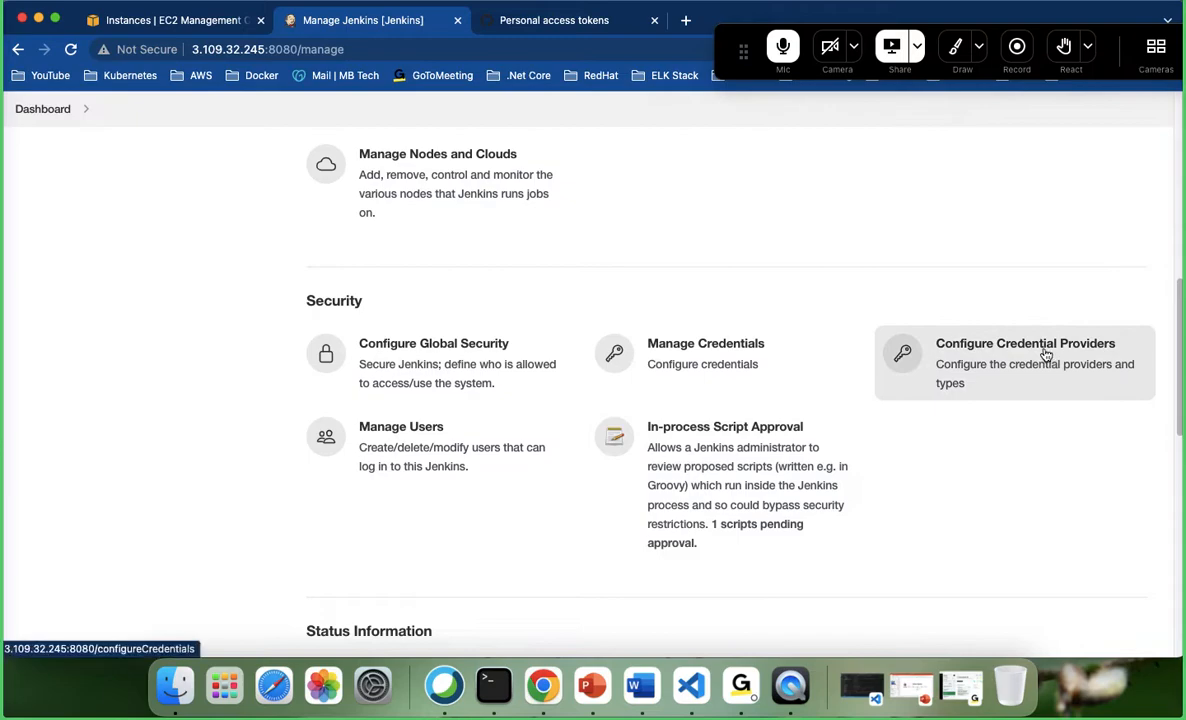
Open Configure Credential Providers and set Providers to Only selected
click(1045, 355)
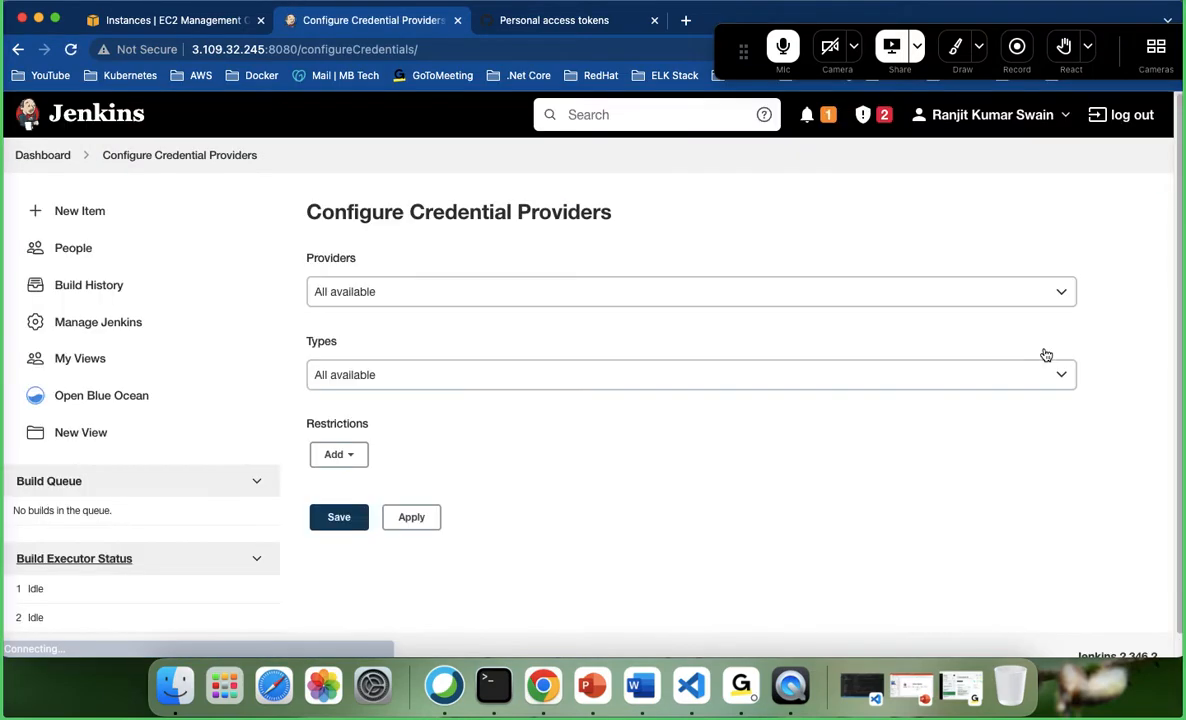
click(484, 294)
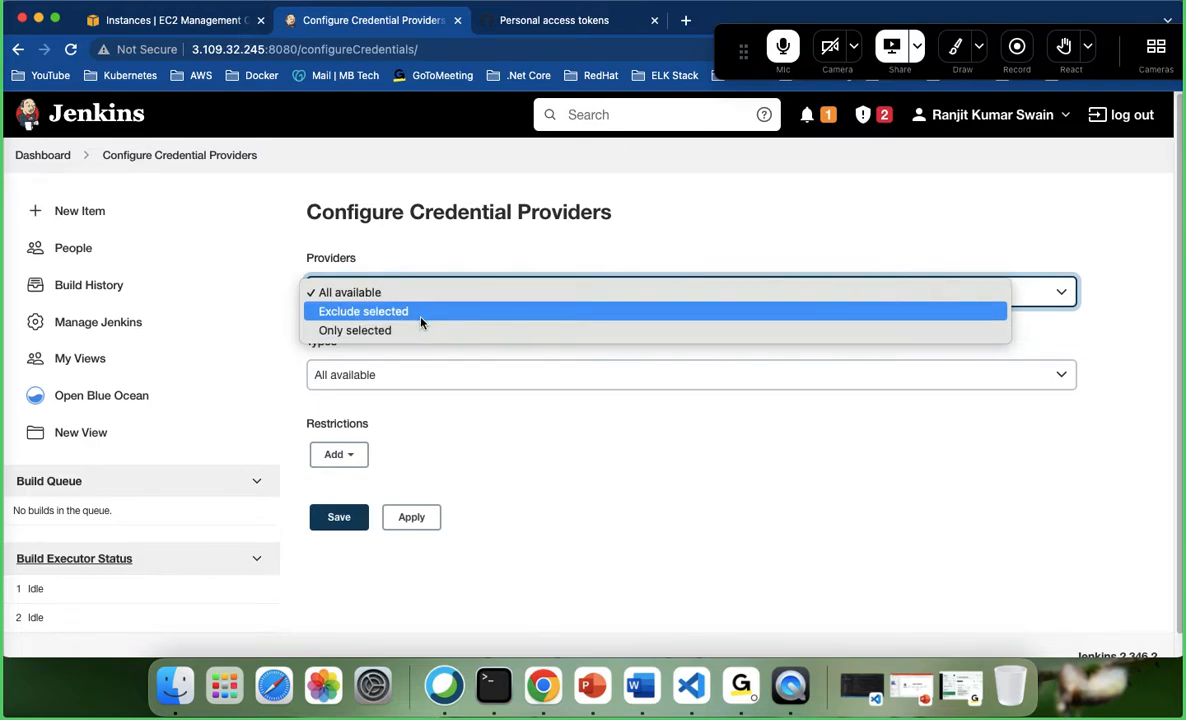
click(561, 424)
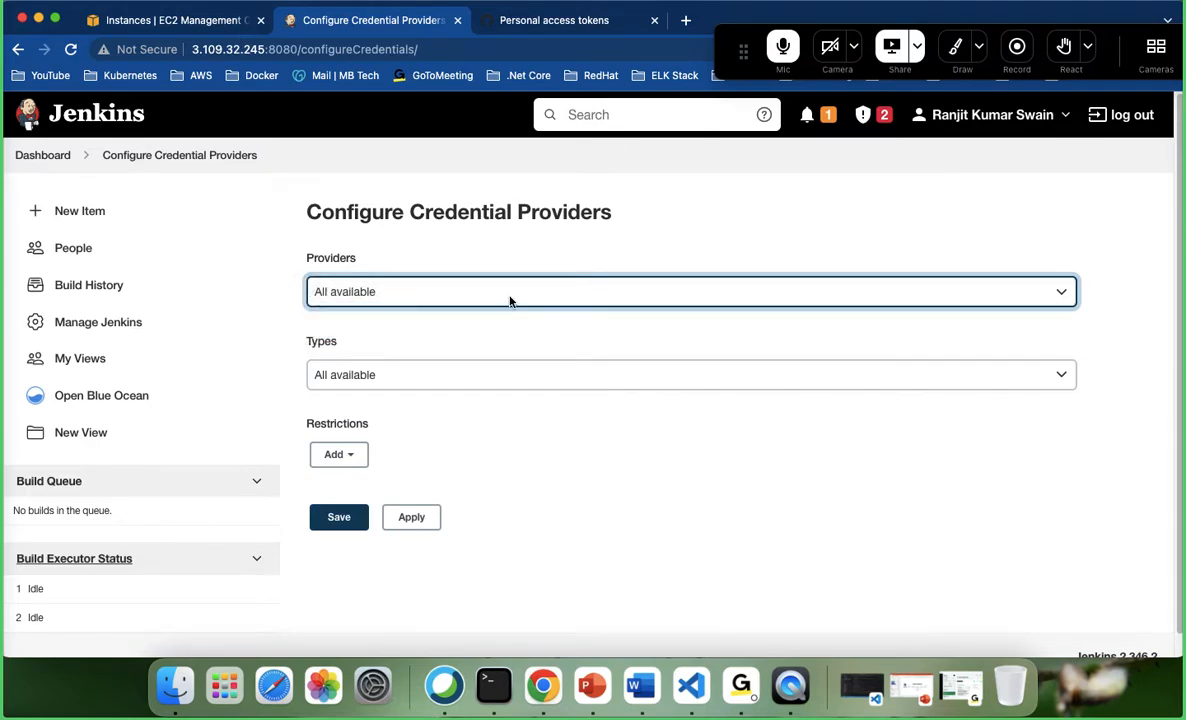
click(509, 300)
click(479, 332)
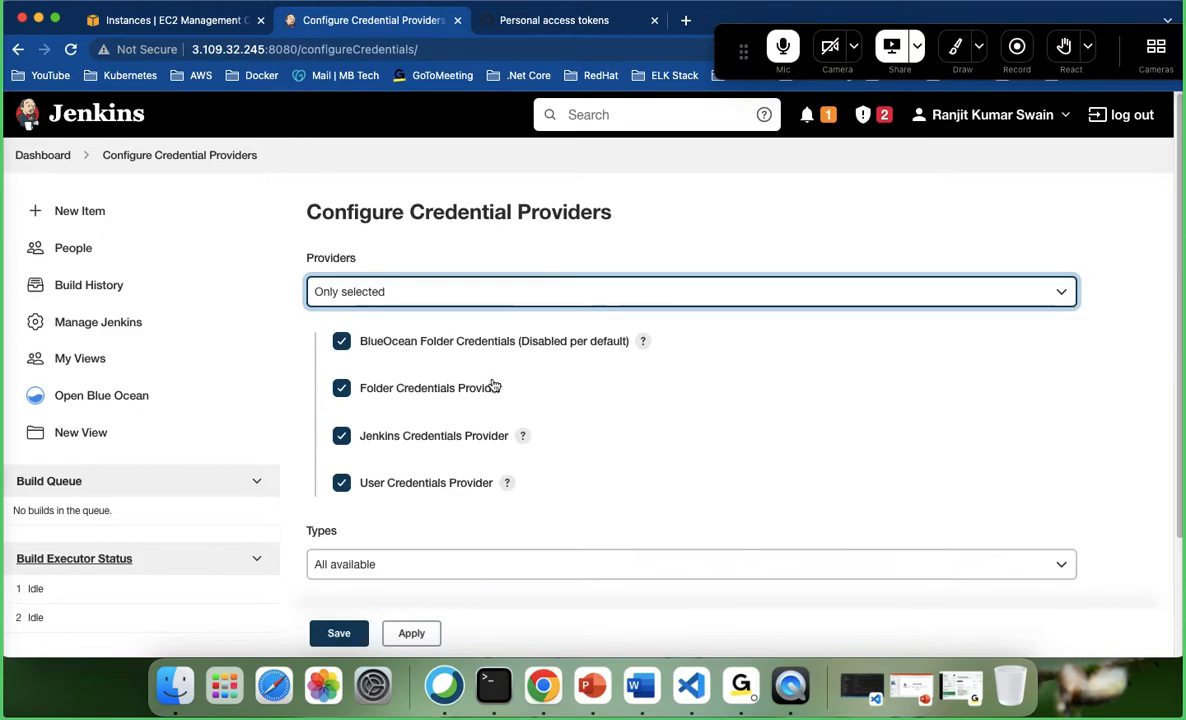
Set credential Types to Only selected, skip adding a restriction, and return to the Dashboard
scroll(362, 405, down, 2)
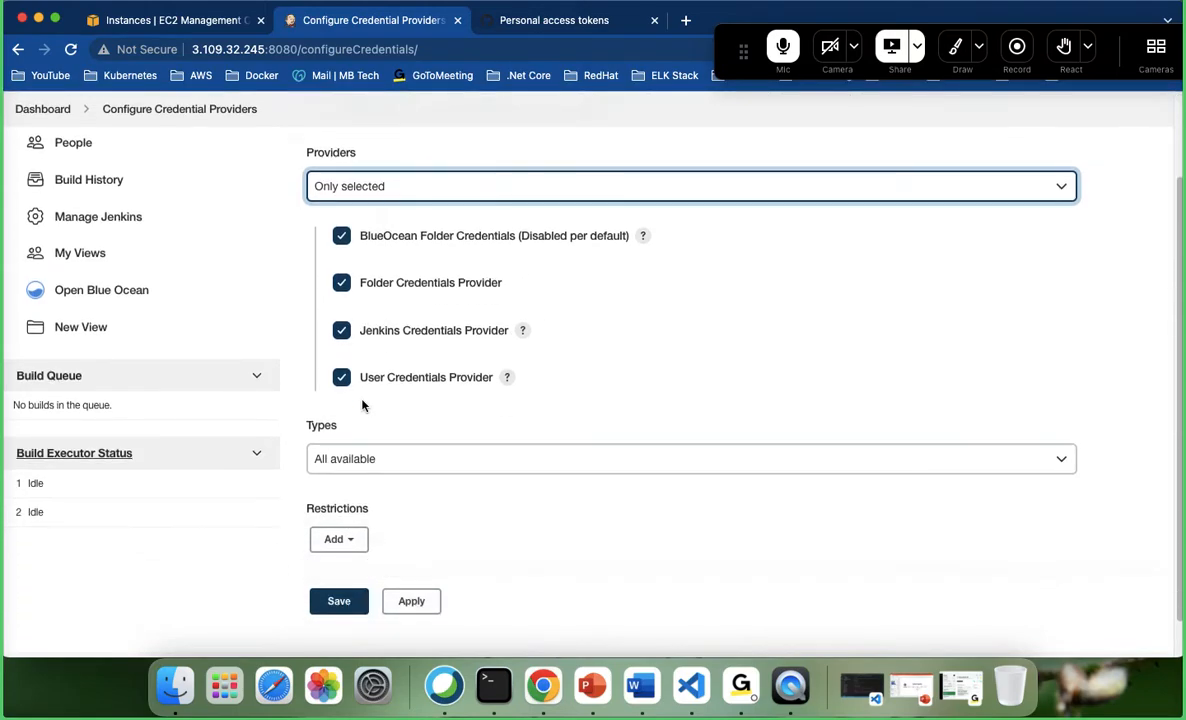
scroll(362, 405, down, 1)
click(397, 417)
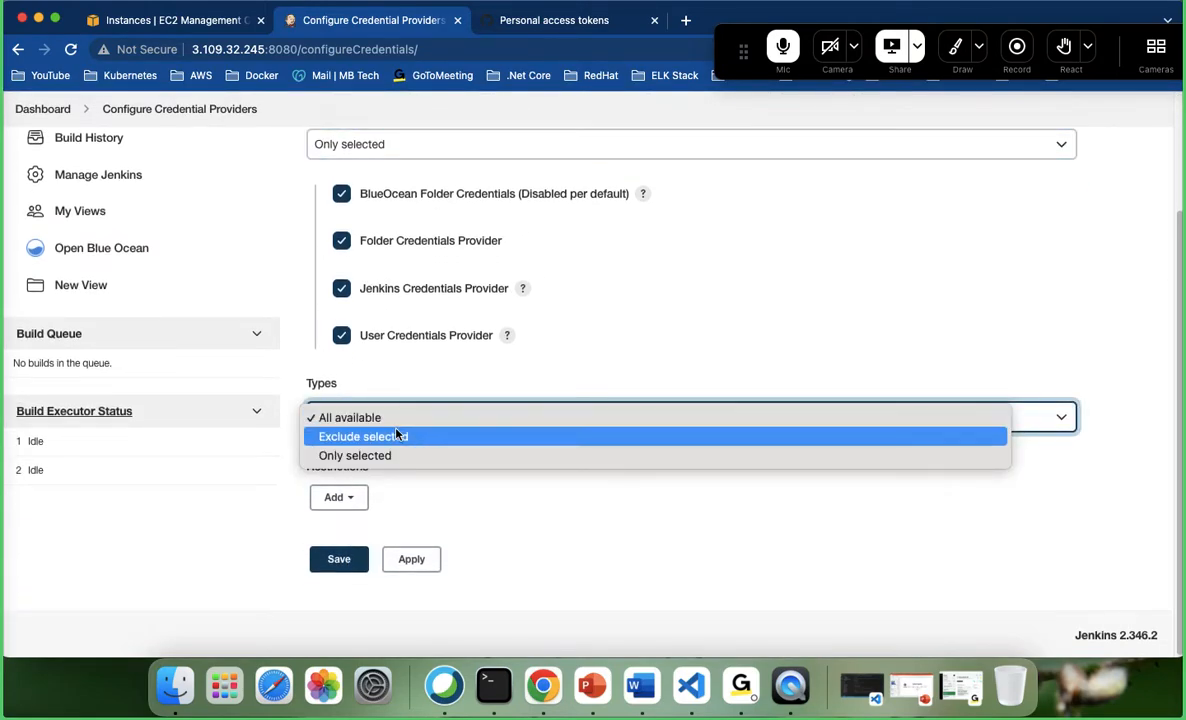
click(392, 457)
scroll(607, 484, down, 5)
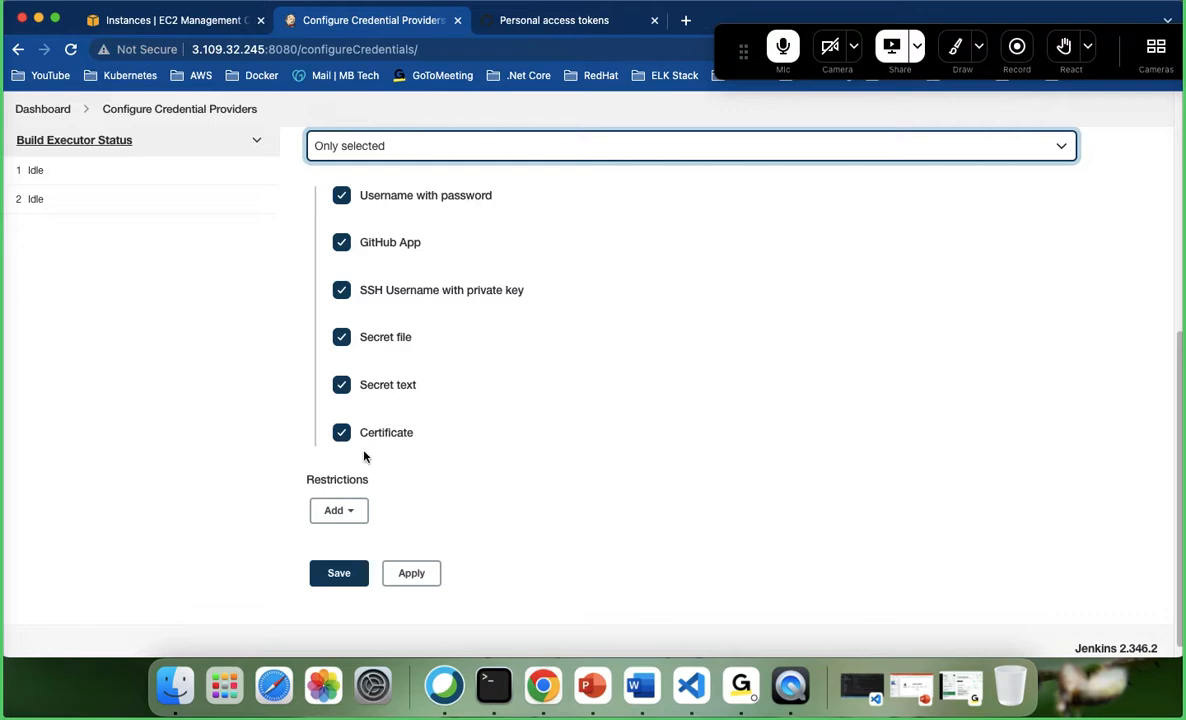
click(340, 511)
click(647, 481)
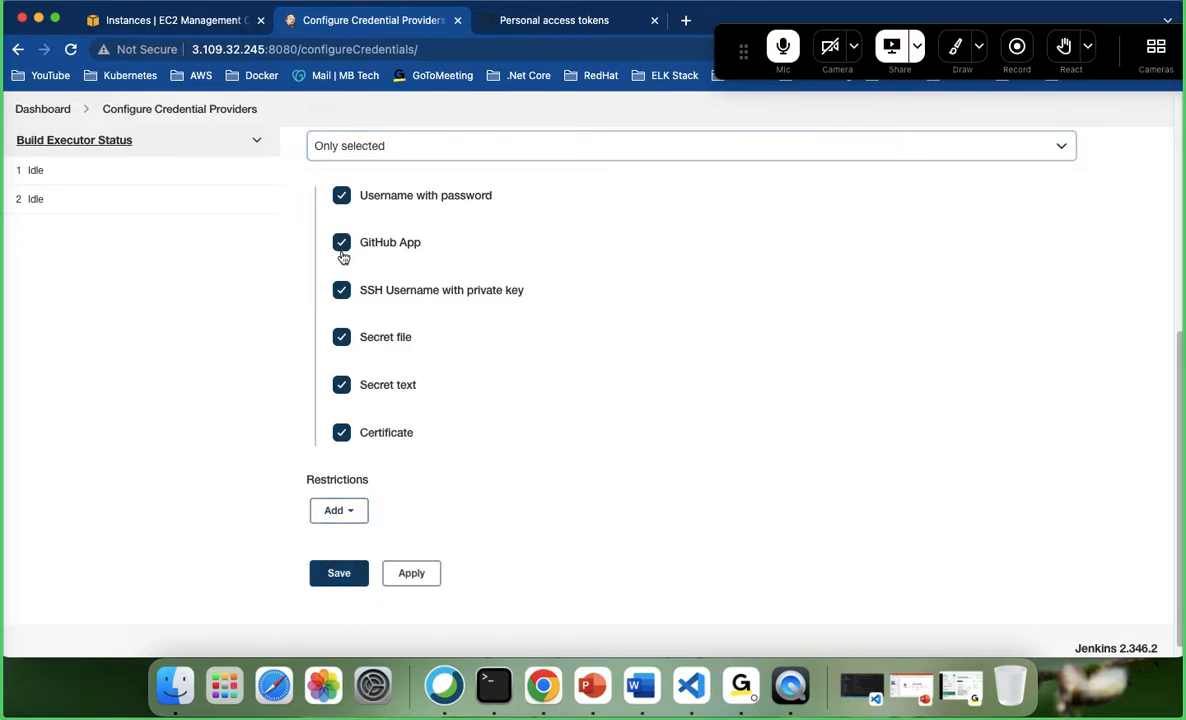
scroll(392, 280, up, 10)
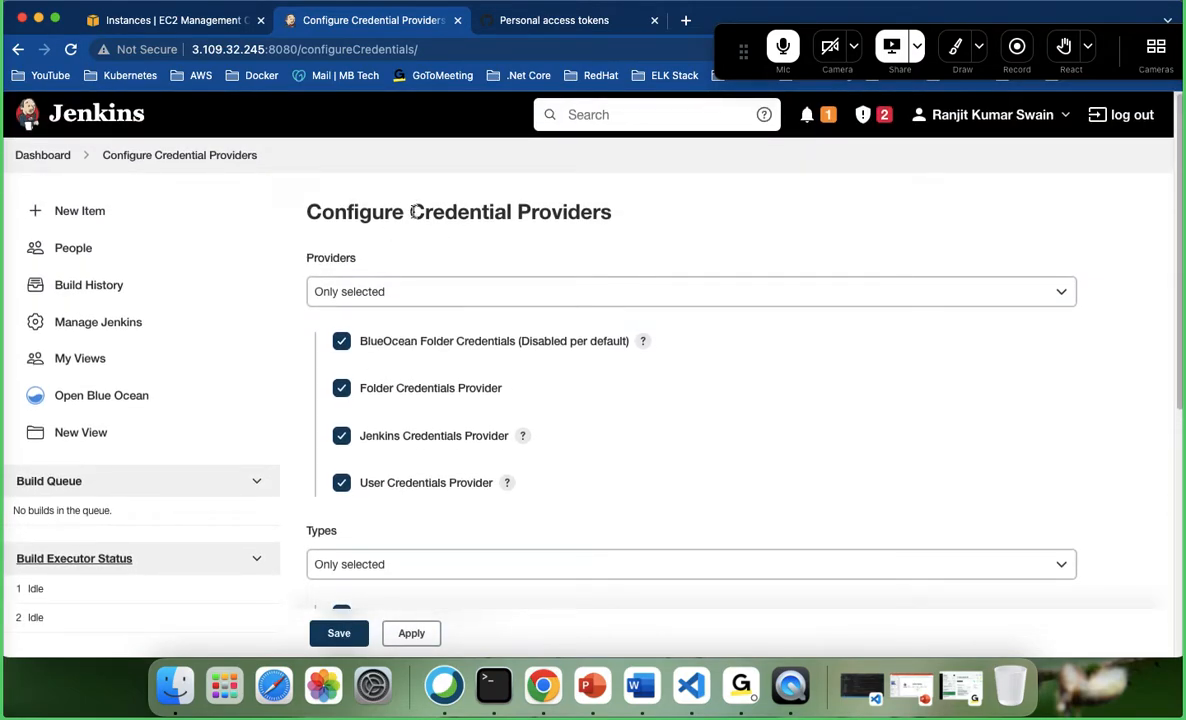
drag(414, 212, 652, 220)
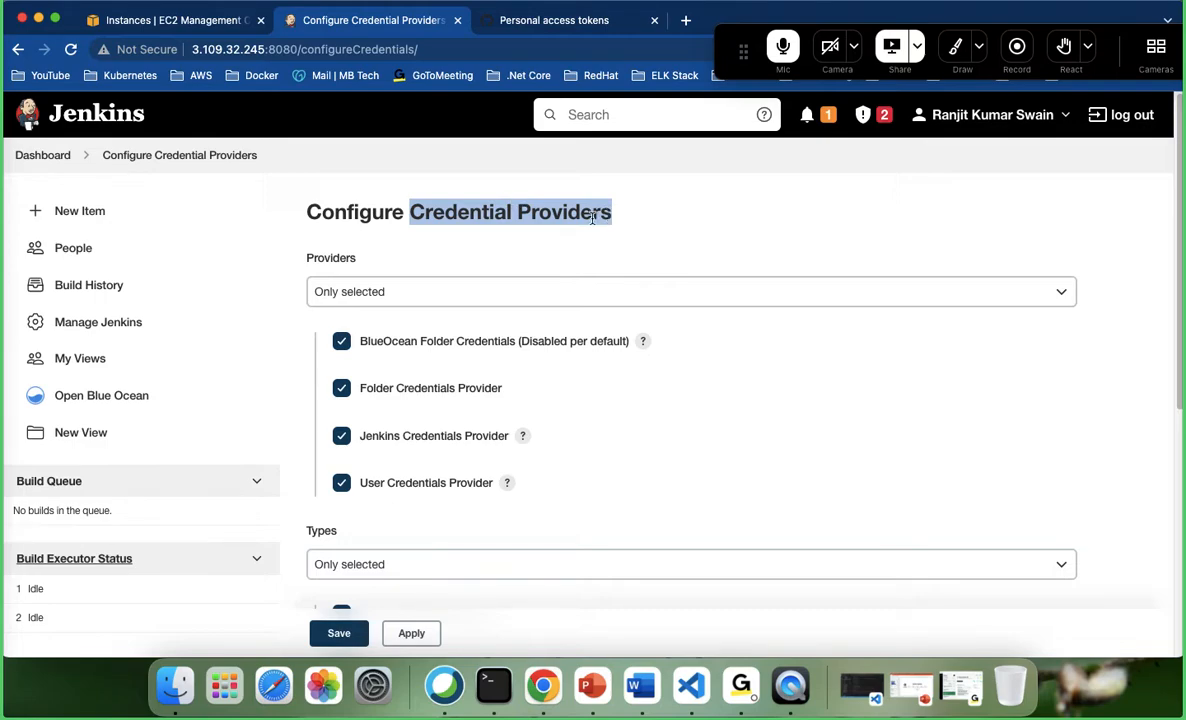
click(40, 156)
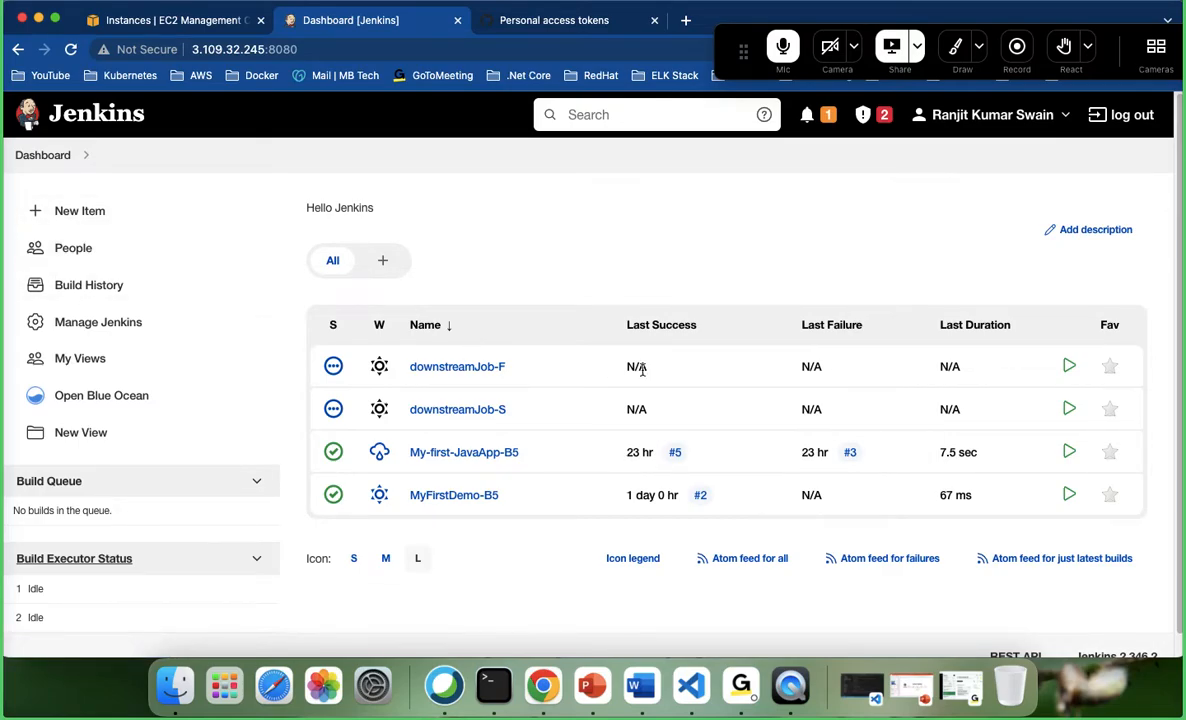
Open downstreamJob-F's Configure page and show the Add credential options under Source Code Management
click(438, 370)
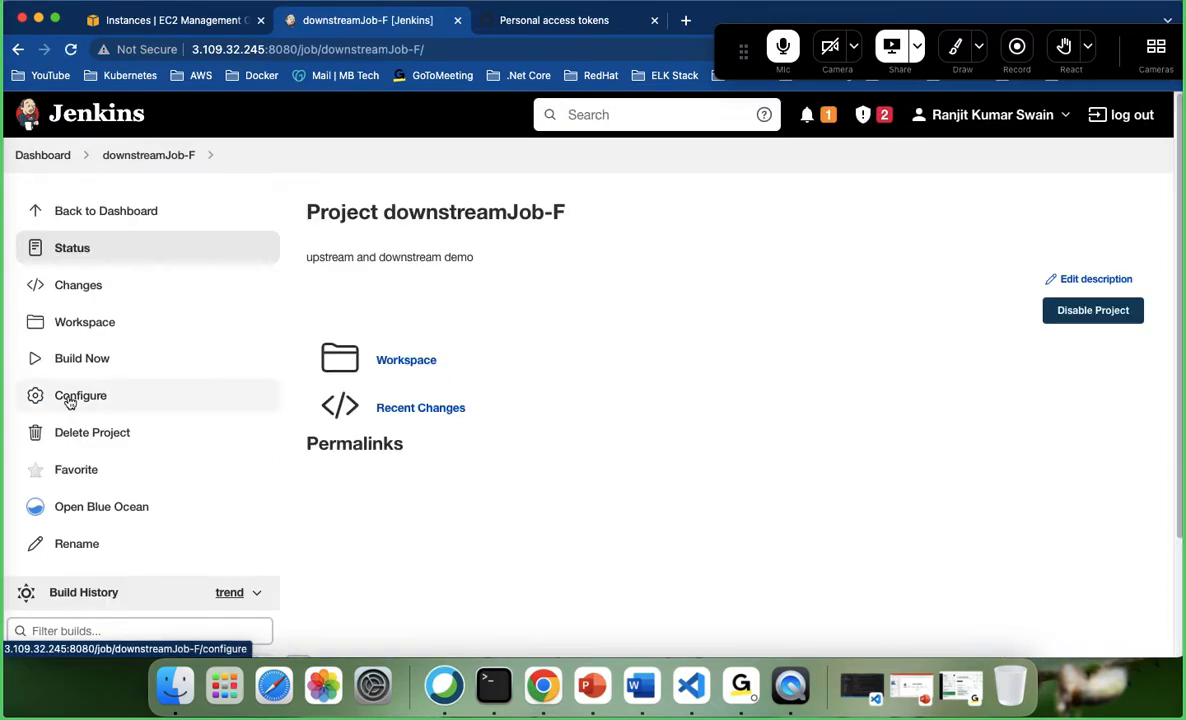
click(69, 399)
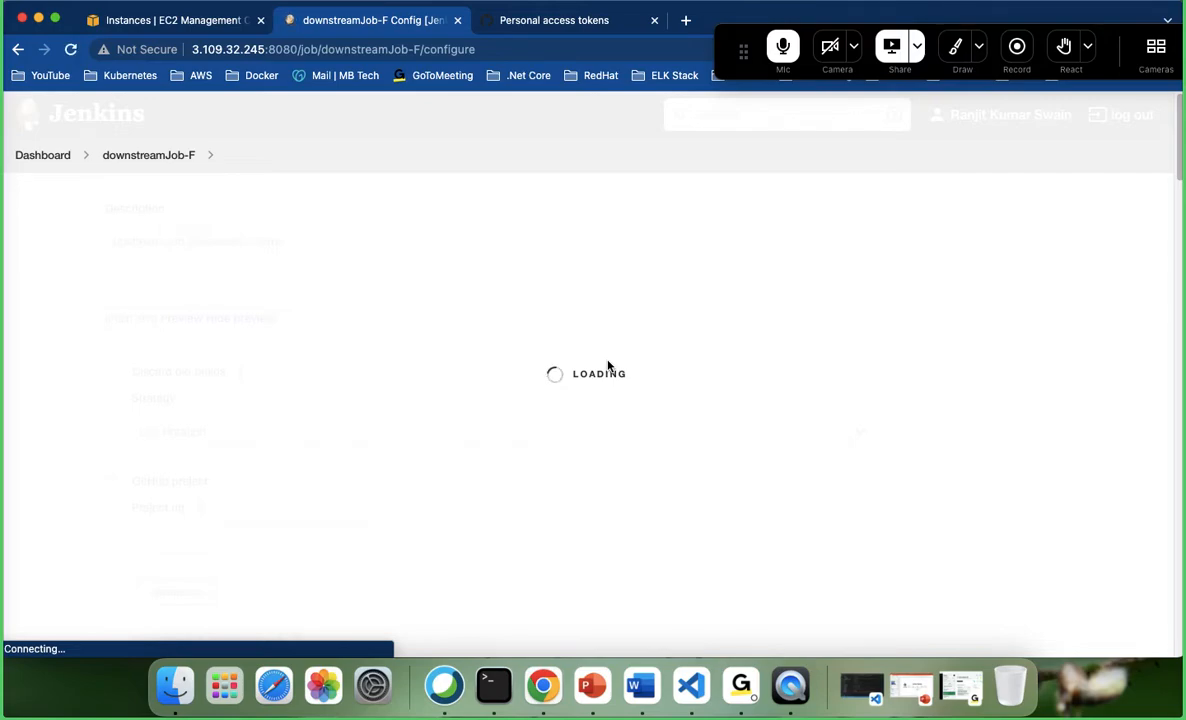
scroll(506, 323, down, 15)
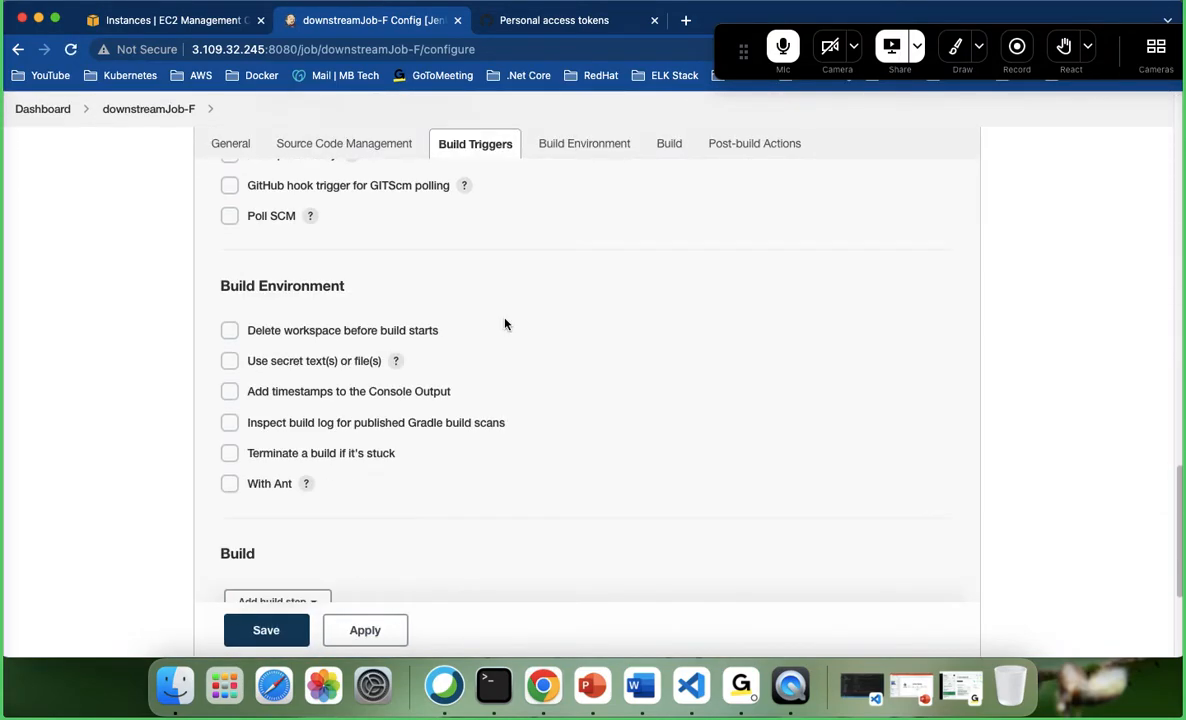
scroll(134, 365, down, 3)
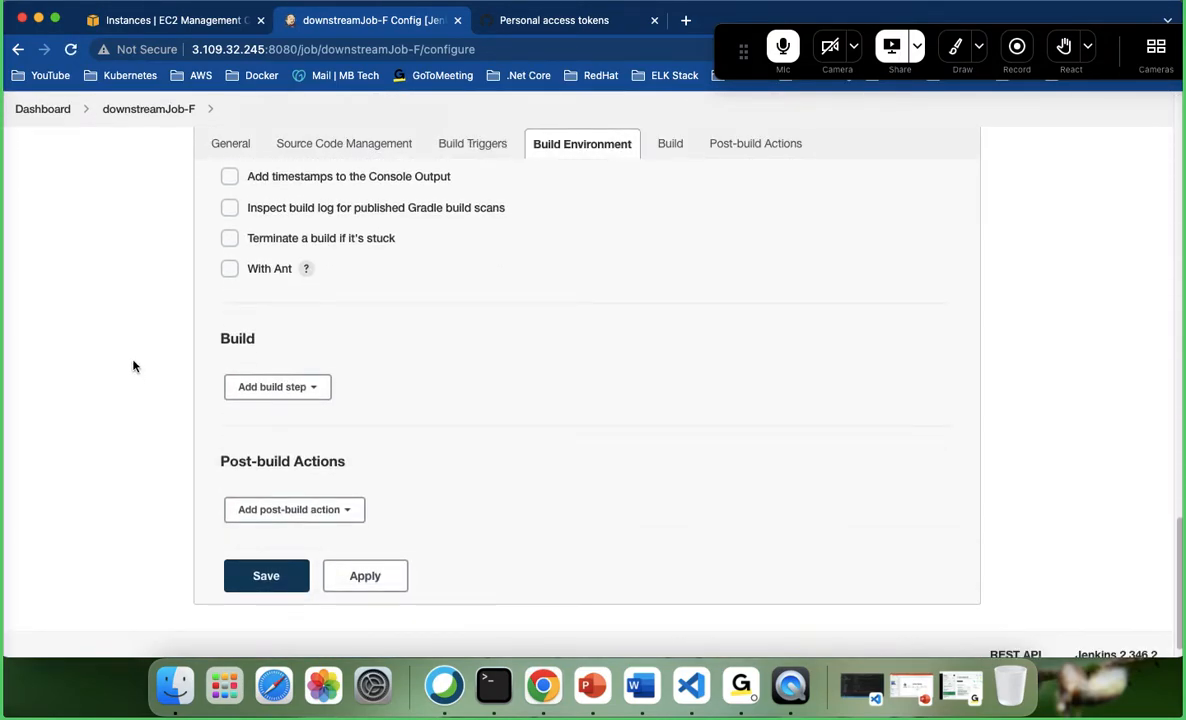
scroll(137, 365, up, 5)
scroll(140, 364, up, 10)
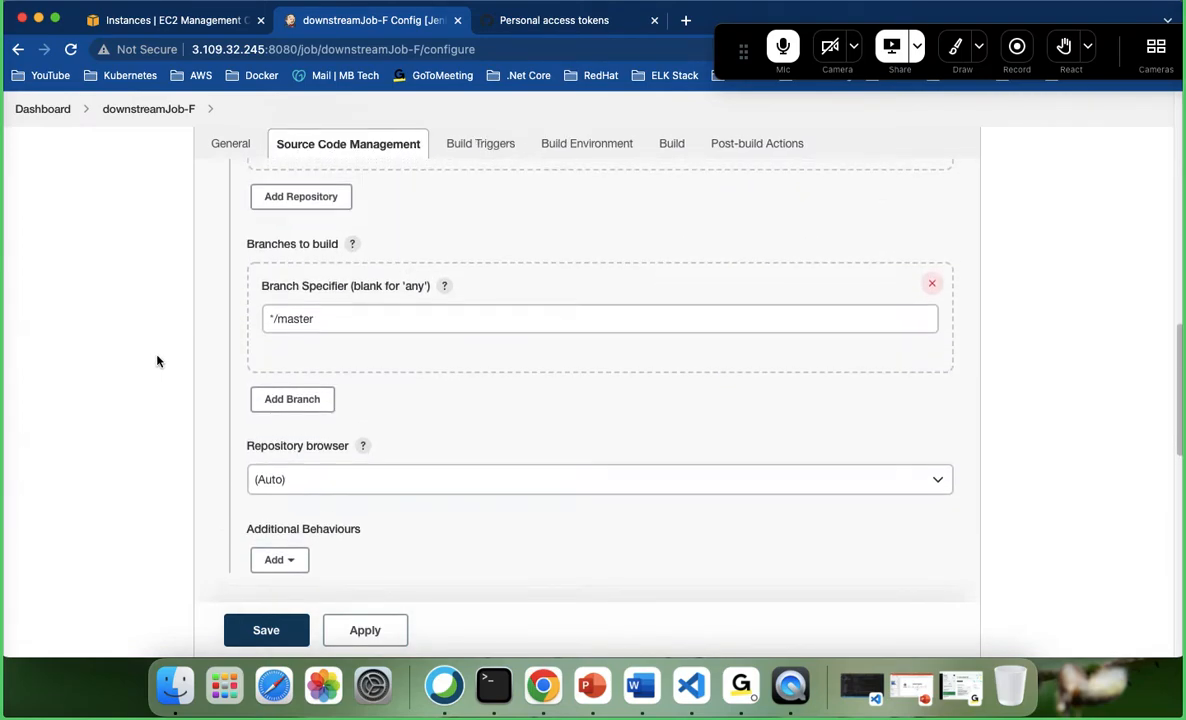
scroll(158, 360, up, 5)
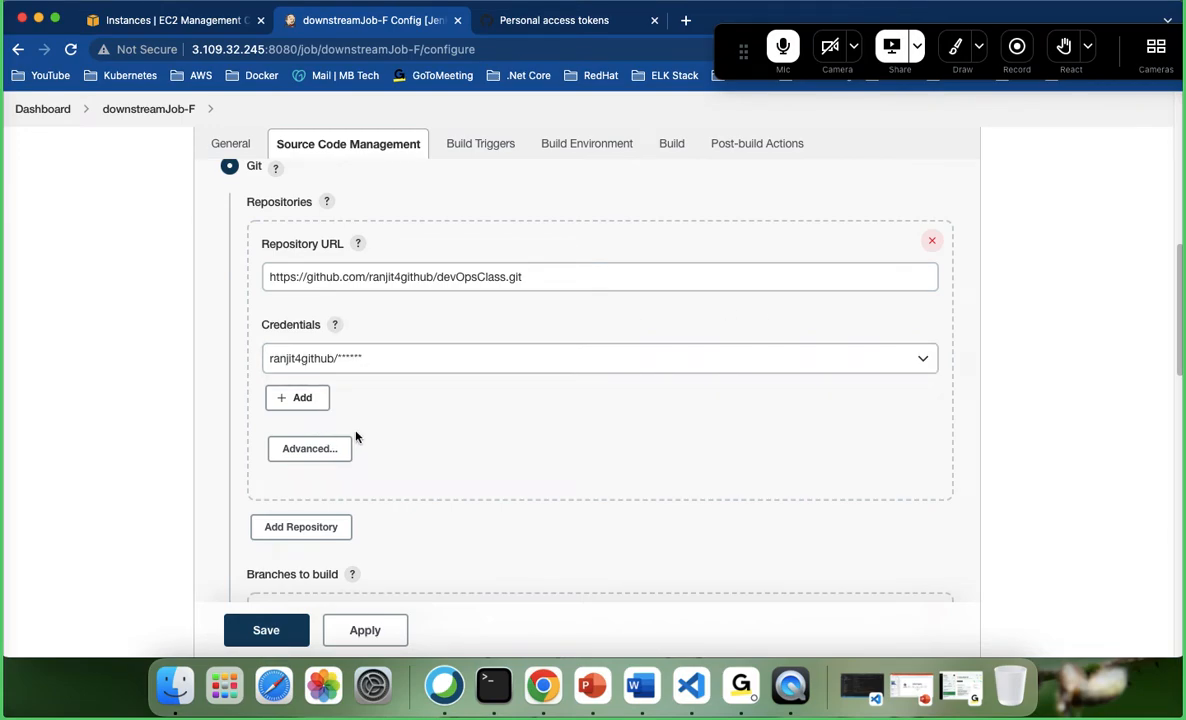
click(292, 400)
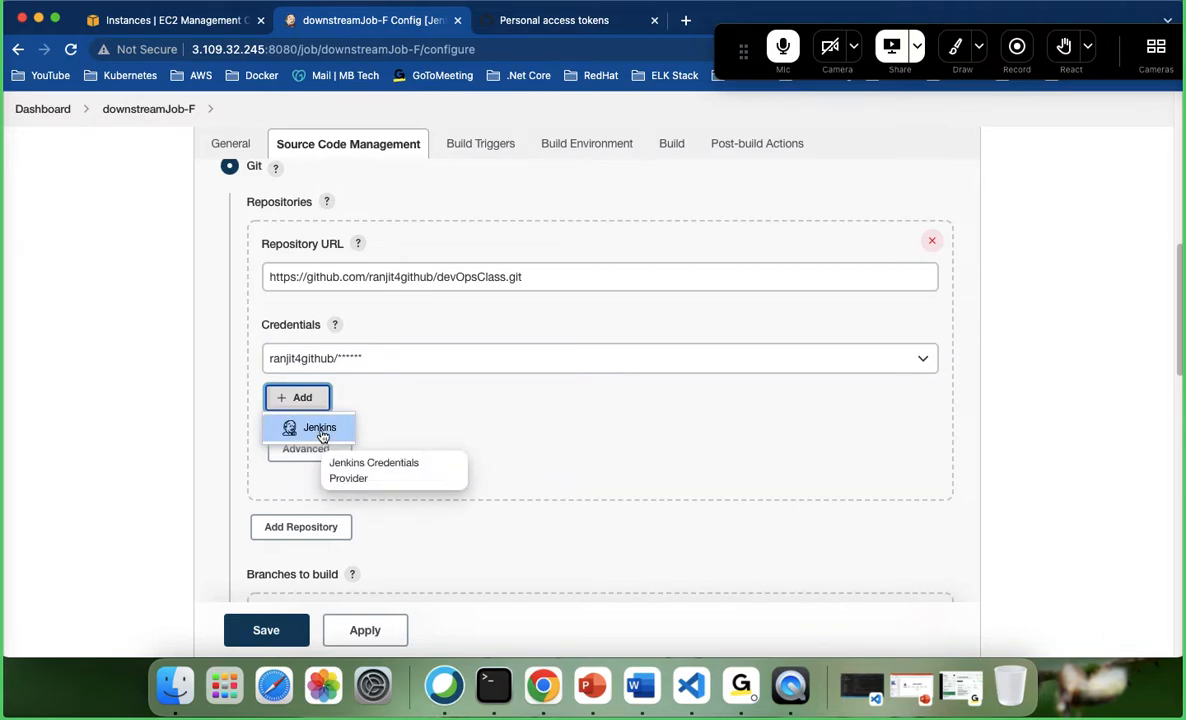
click(601, 357)
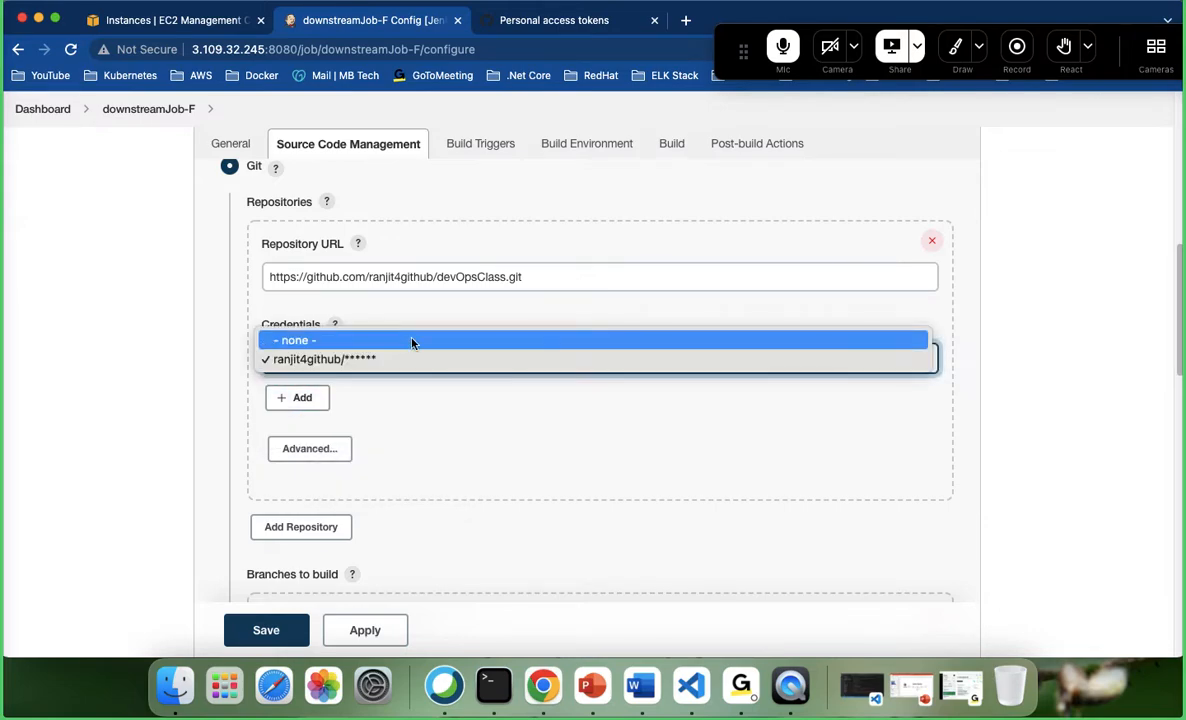
click(375, 341)
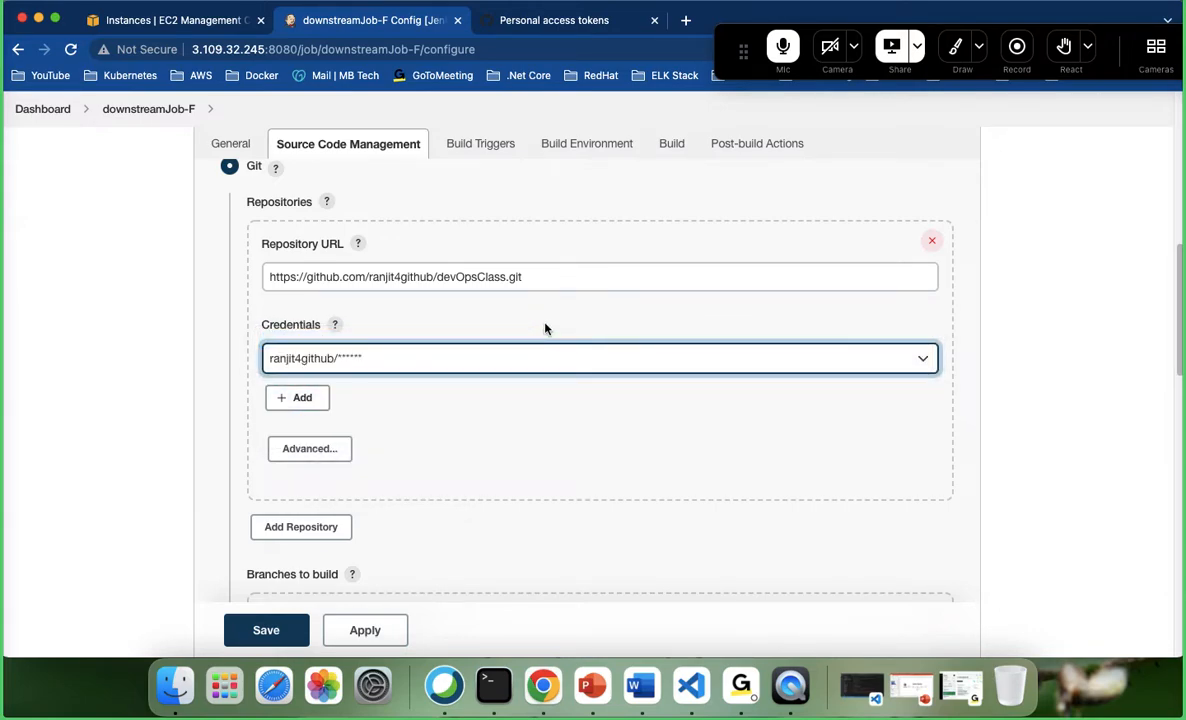
drag(284, 328, 840, 353)
drag(757, 381, 141, 312)
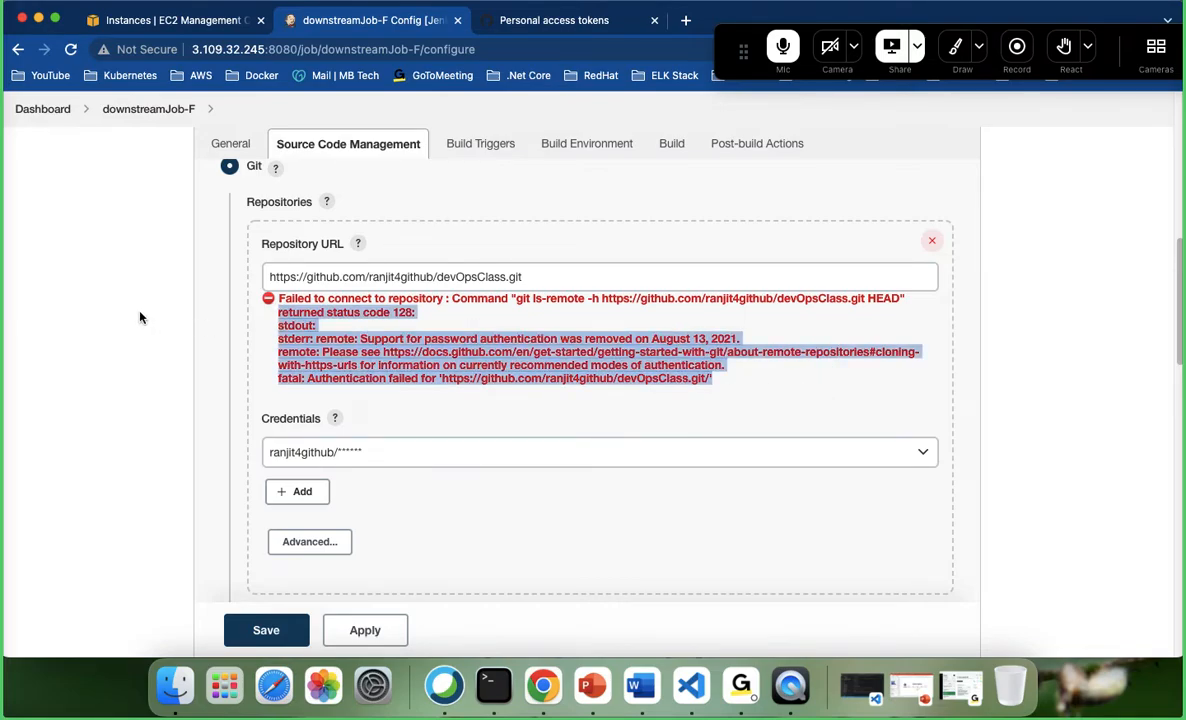
click(493, 456)
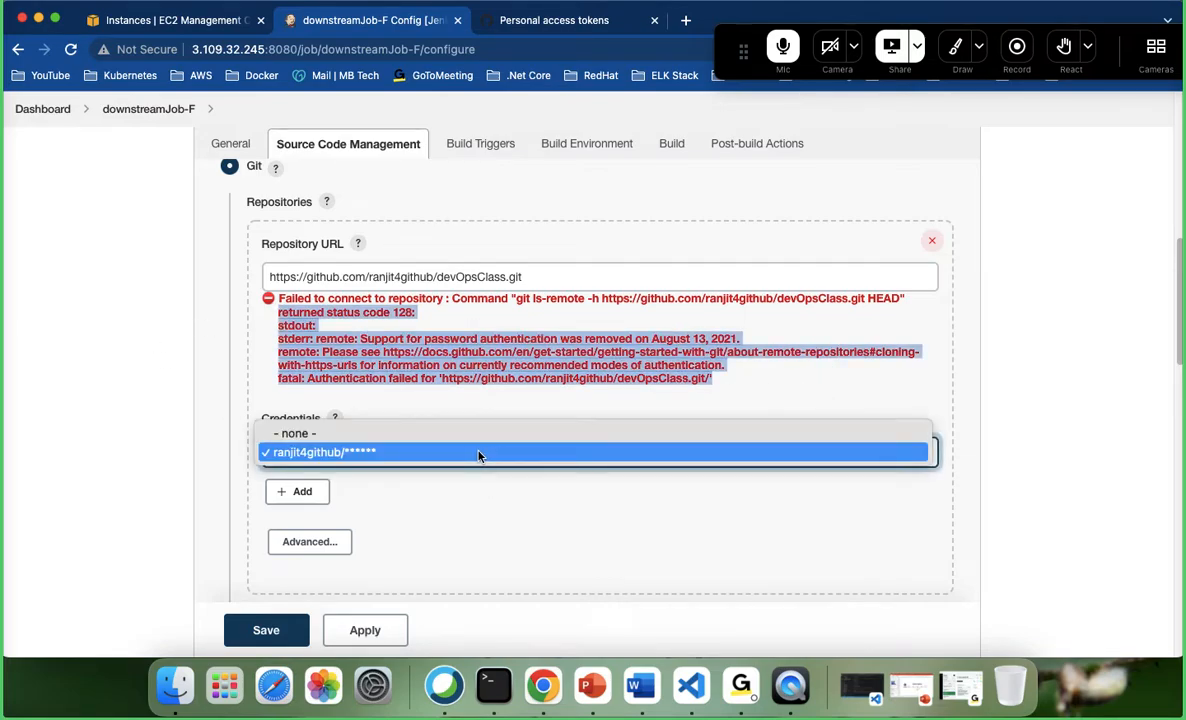
click(373, 456)
click(523, 509)
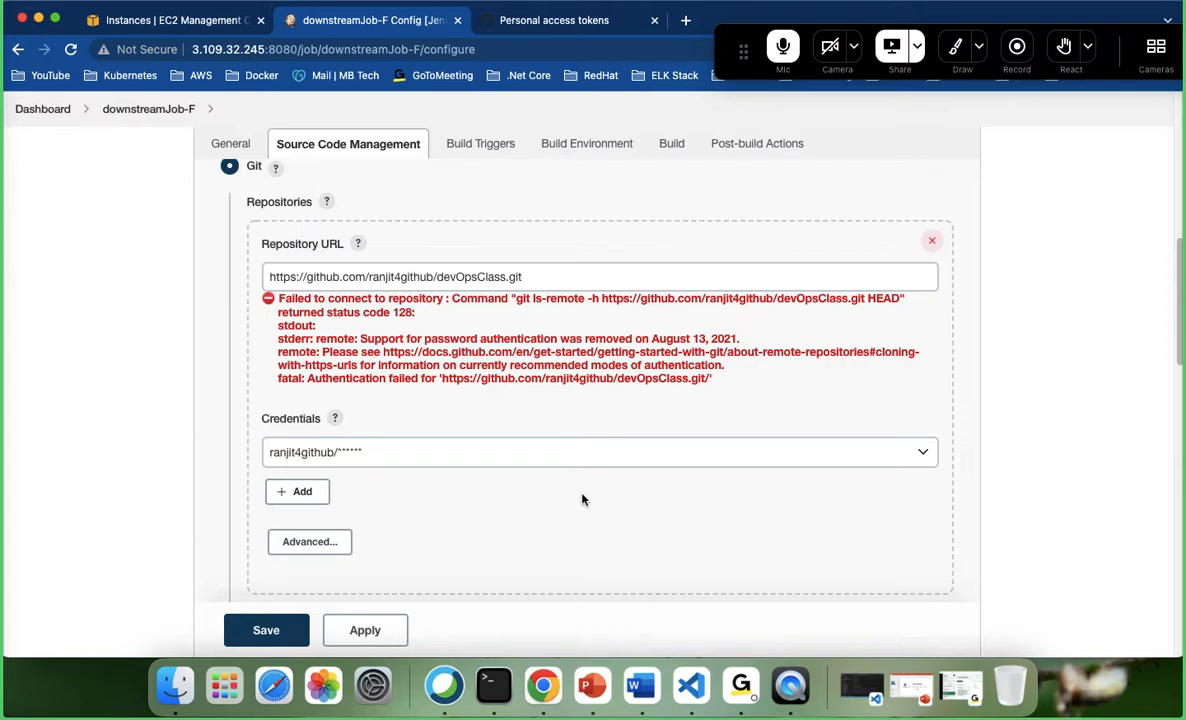
click(701, 453)
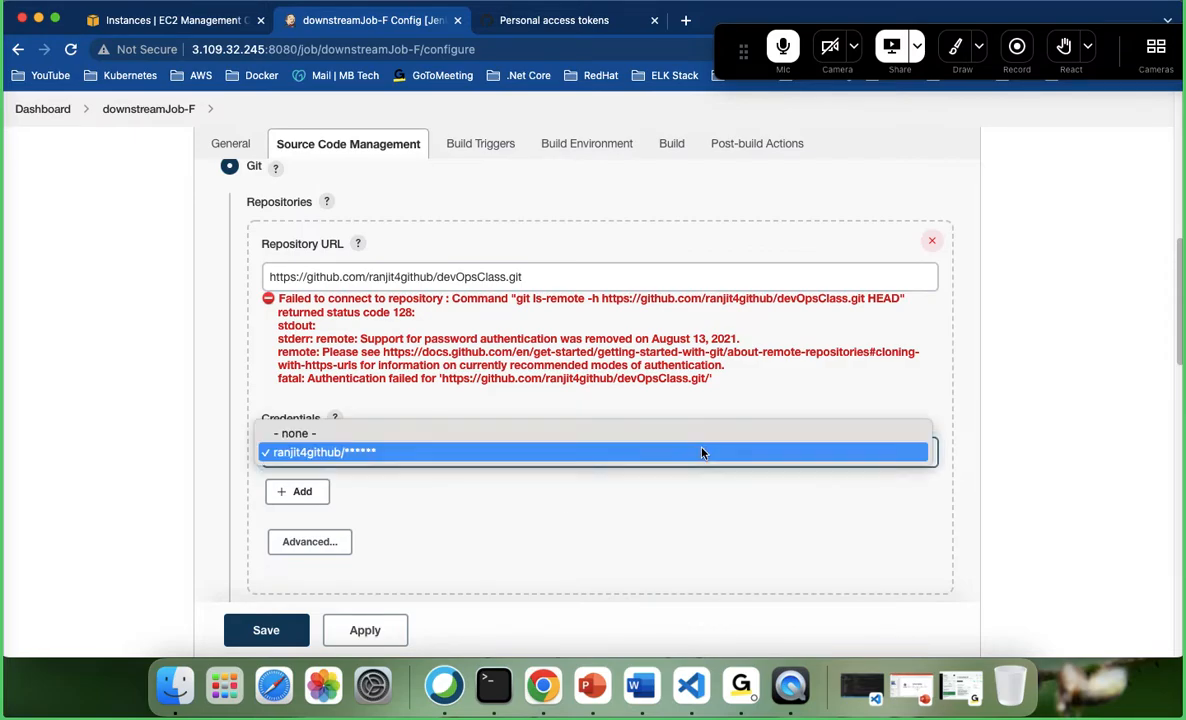
click(359, 437)
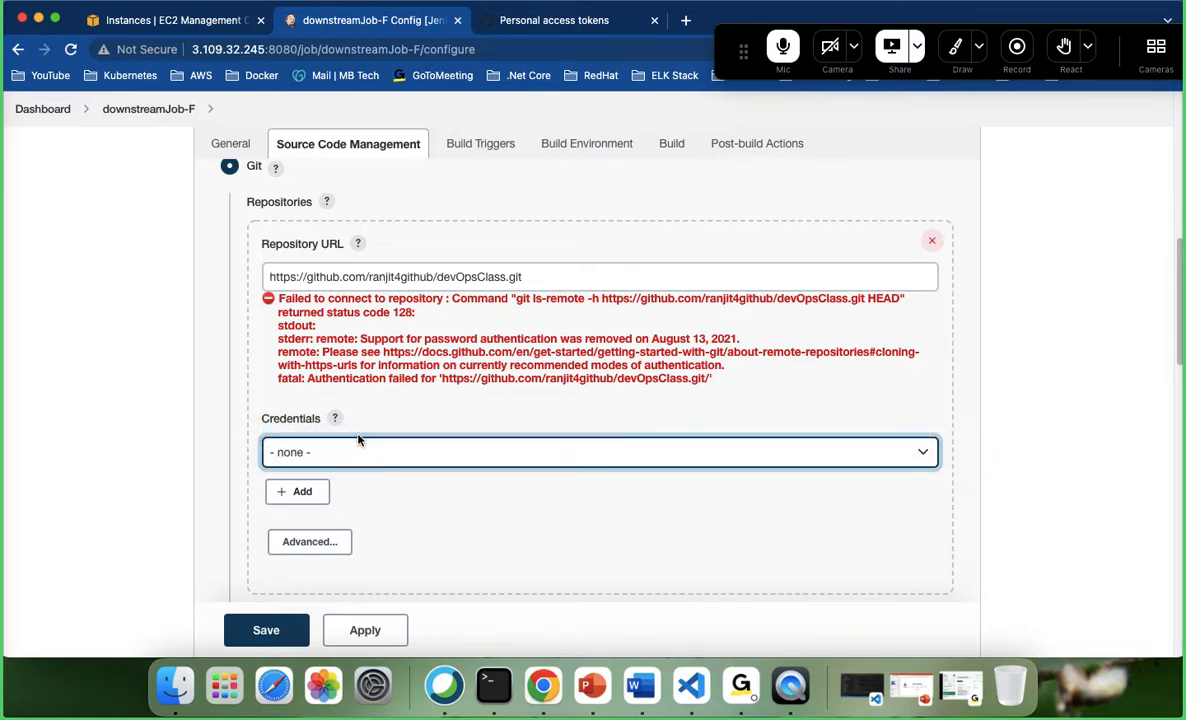
click(445, 458)
click(411, 472)
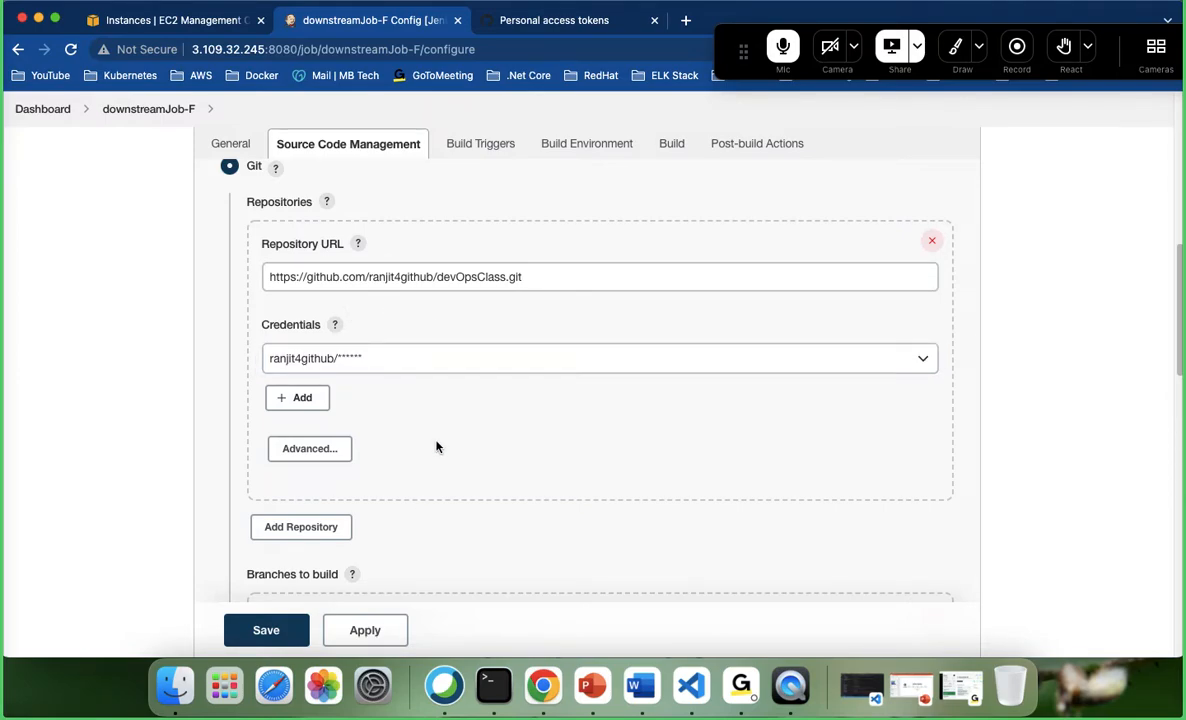
scroll(436, 447, up, 10)
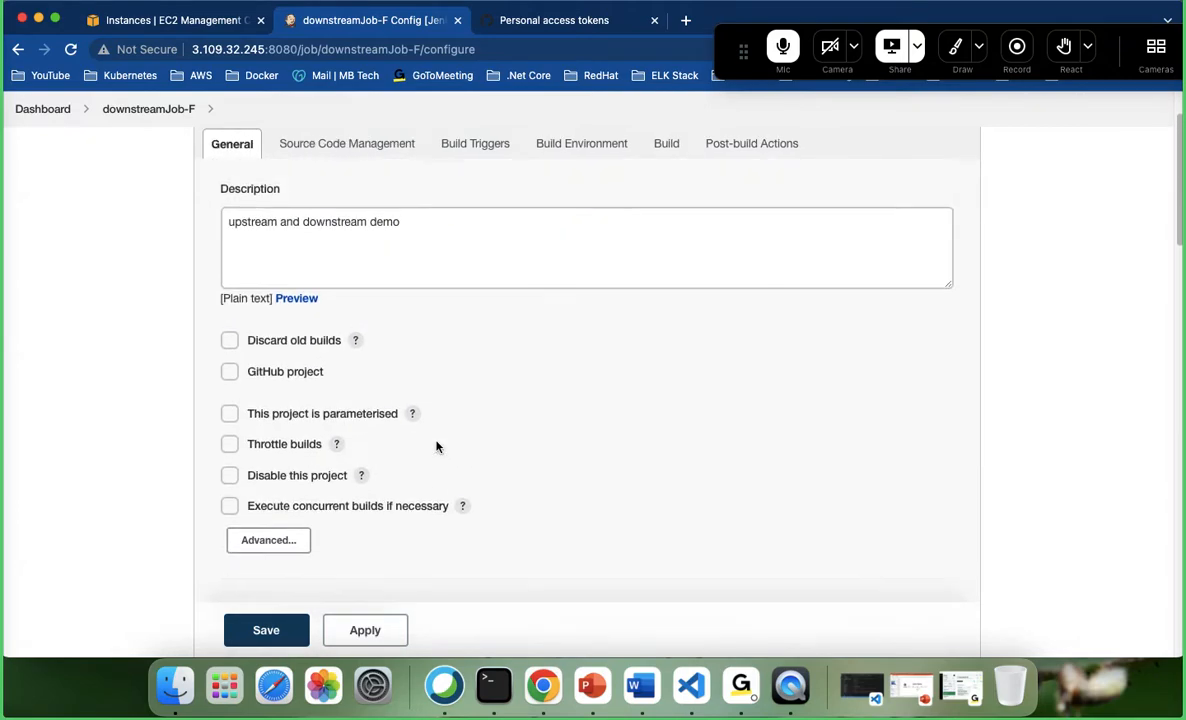
Enable 'Build after other projects are built' watching My-first-JavaApp-B5, with 'Trigger even if unstable'
scroll(436, 447, down, 8)
scroll(436, 447, down, 8)
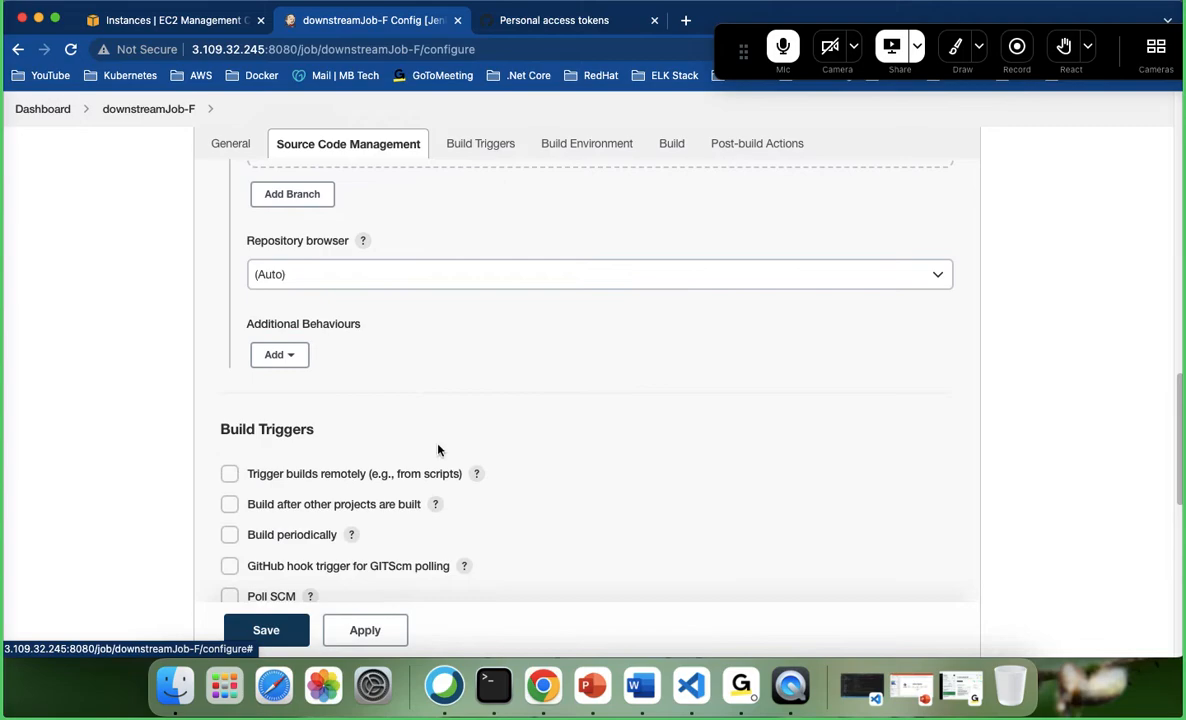
scroll(437, 450, down, 5)
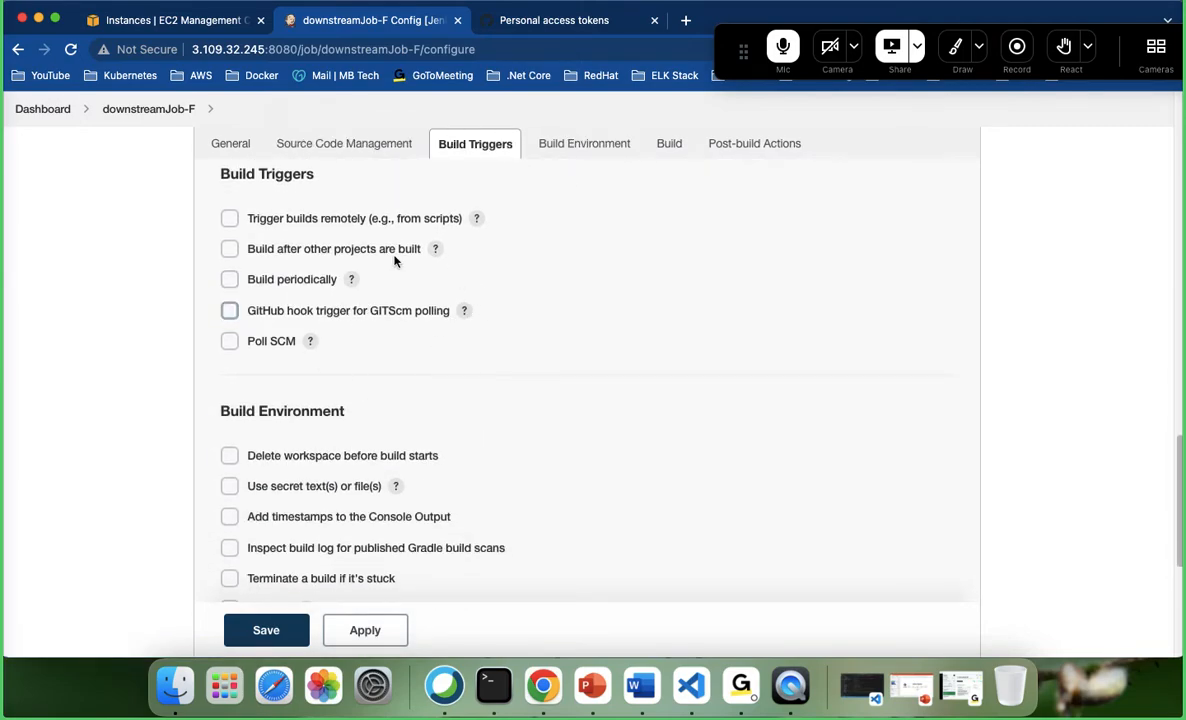
click(229, 250)
click(318, 309)
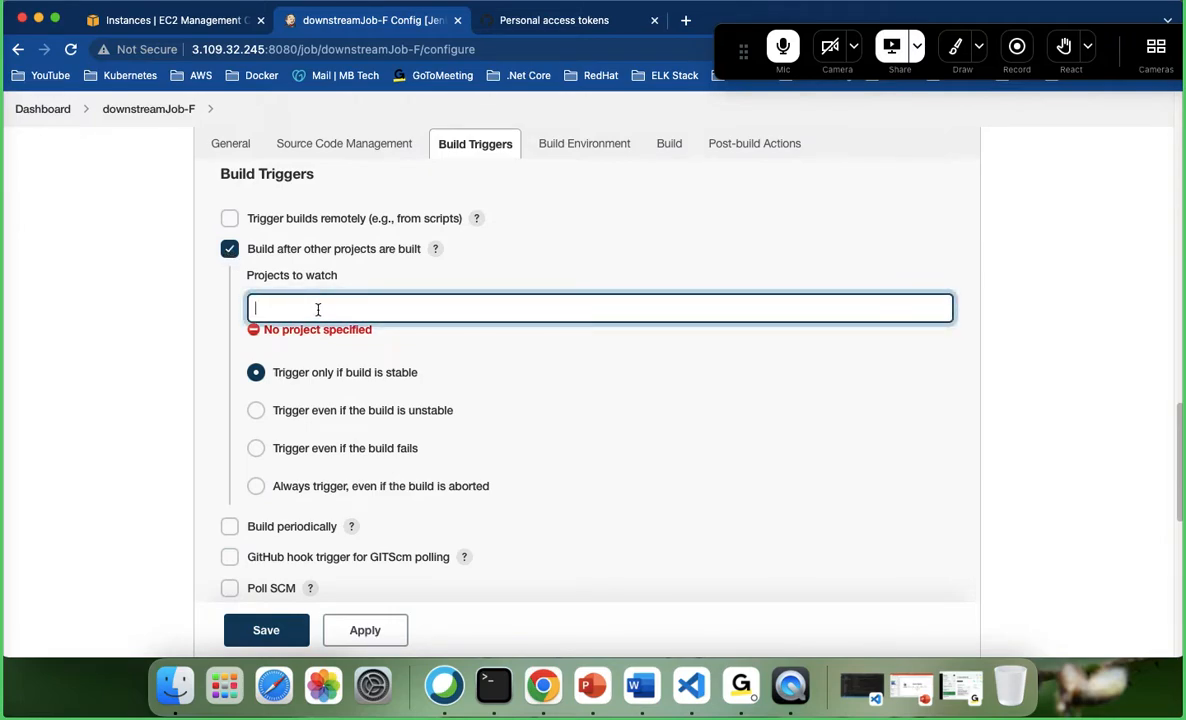
text(My)
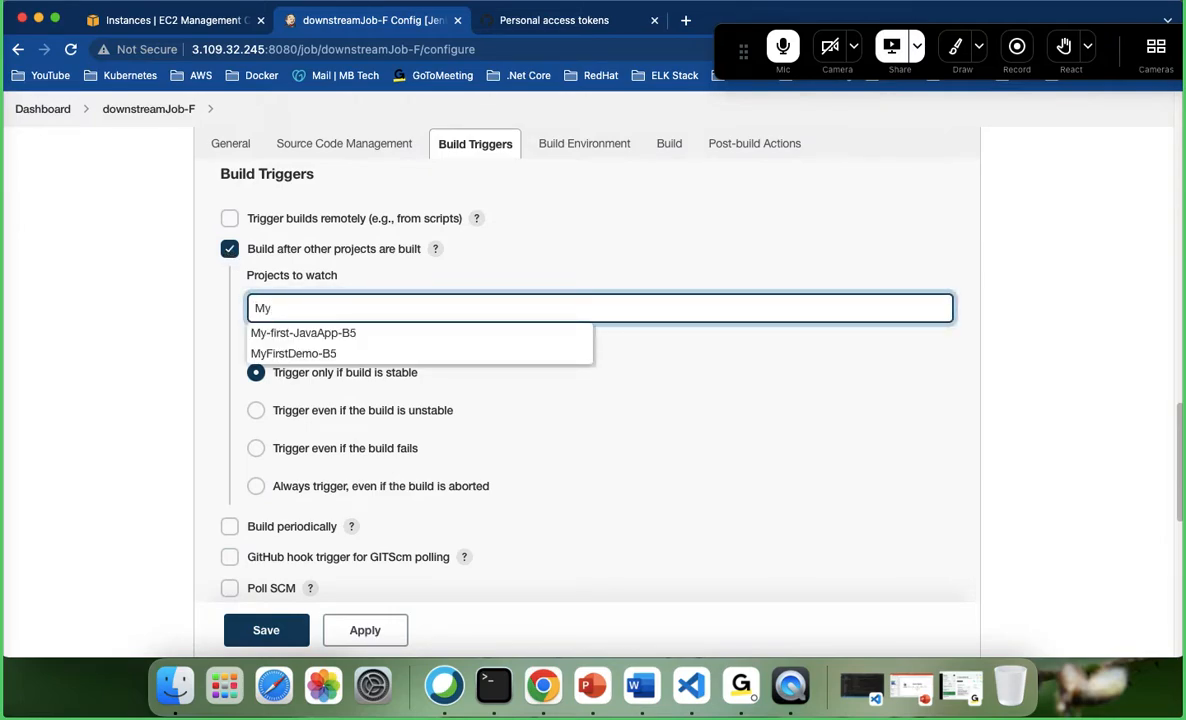
click(340, 331)
key(BackSpace)
key(BackSpace)
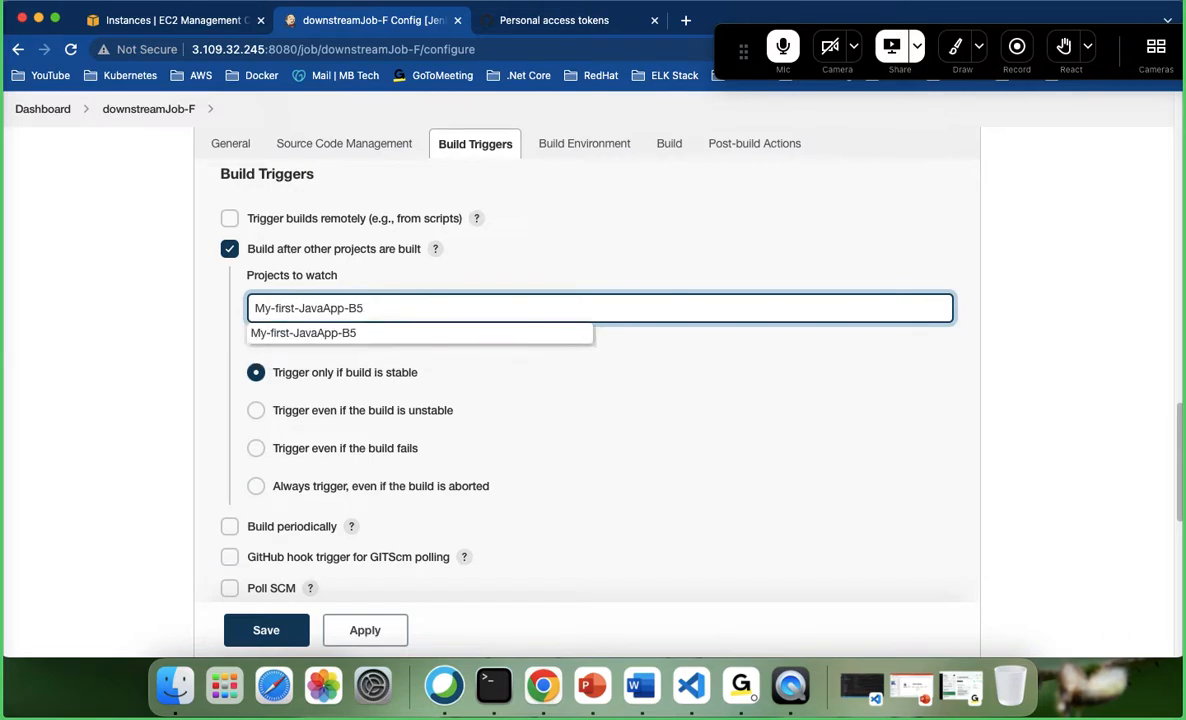
click(404, 336)
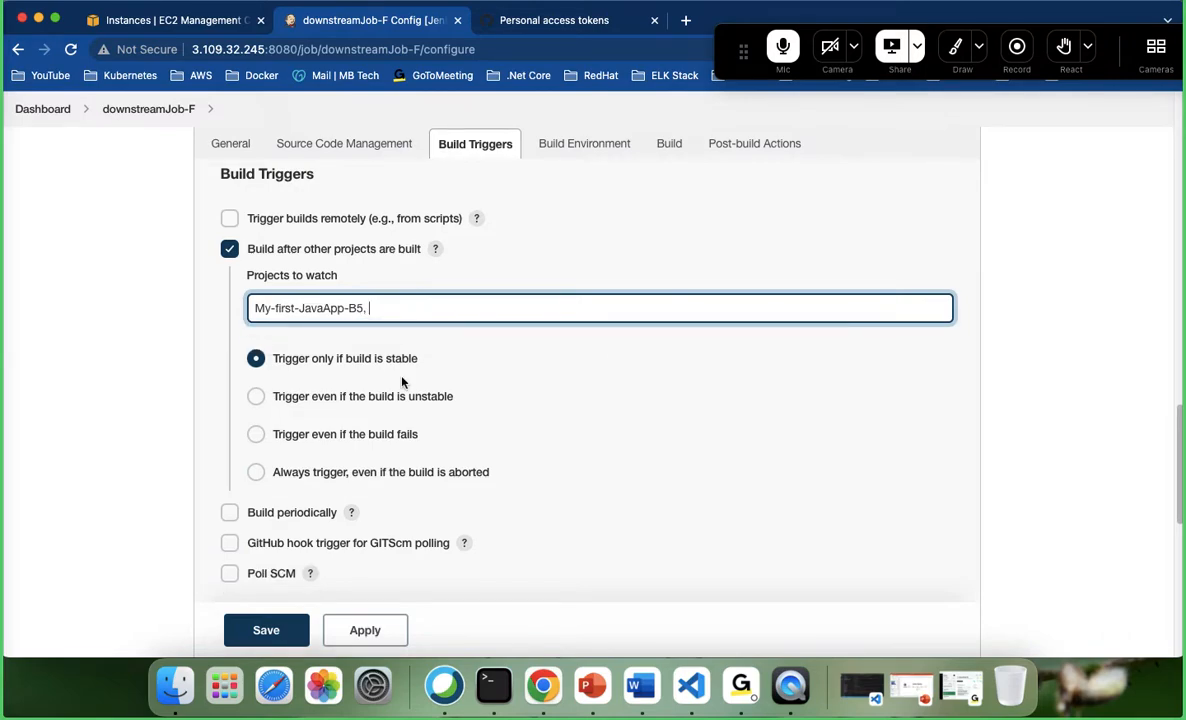
click(258, 398)
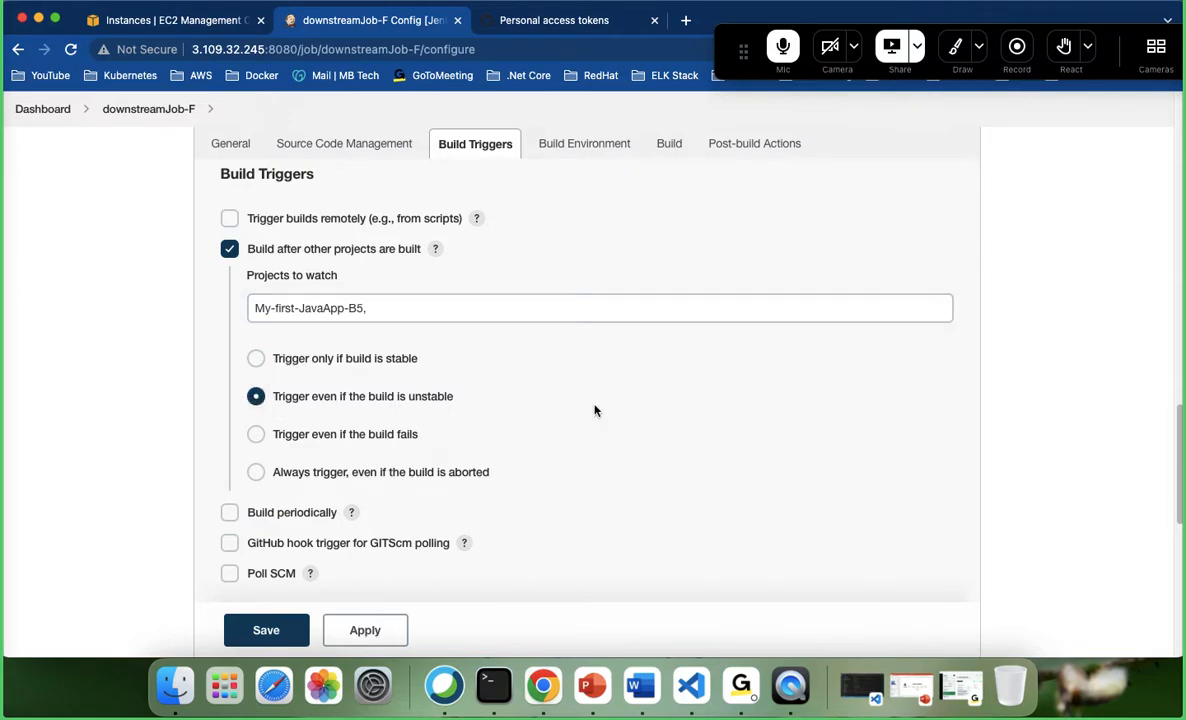
Save downstreamJob-F's configuration and reload its project page
scroll(560, 445, down, 3)
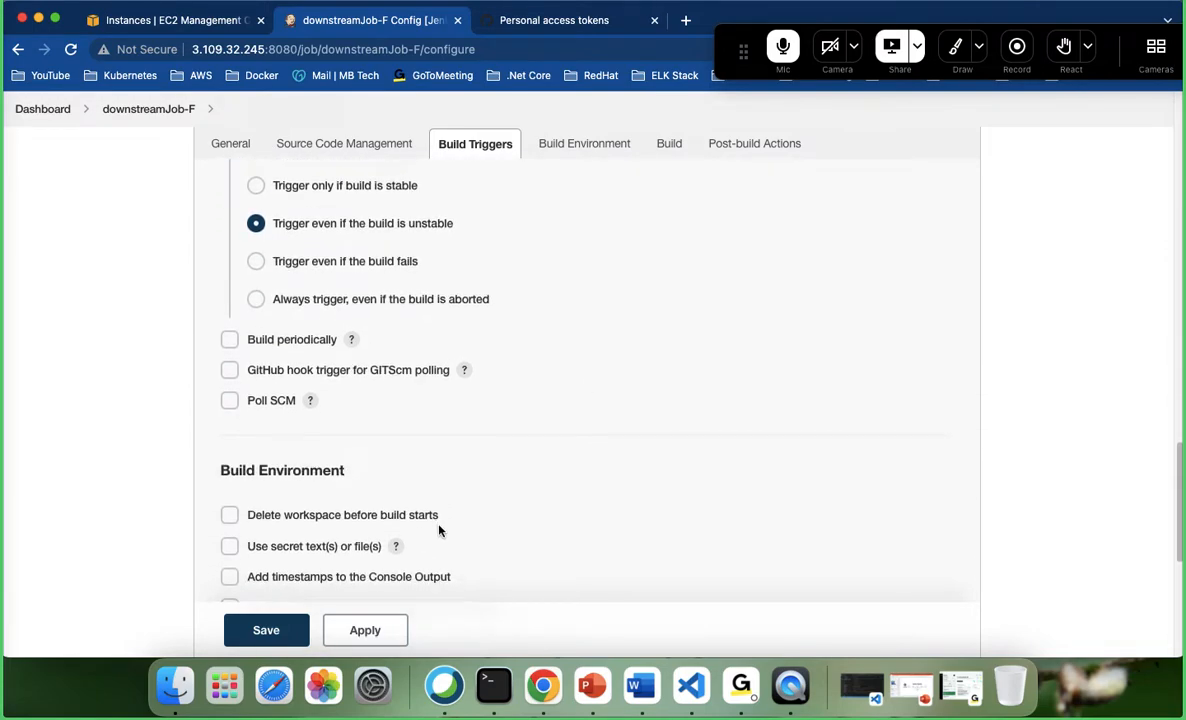
scroll(445, 560, down, 2)
click(270, 630)
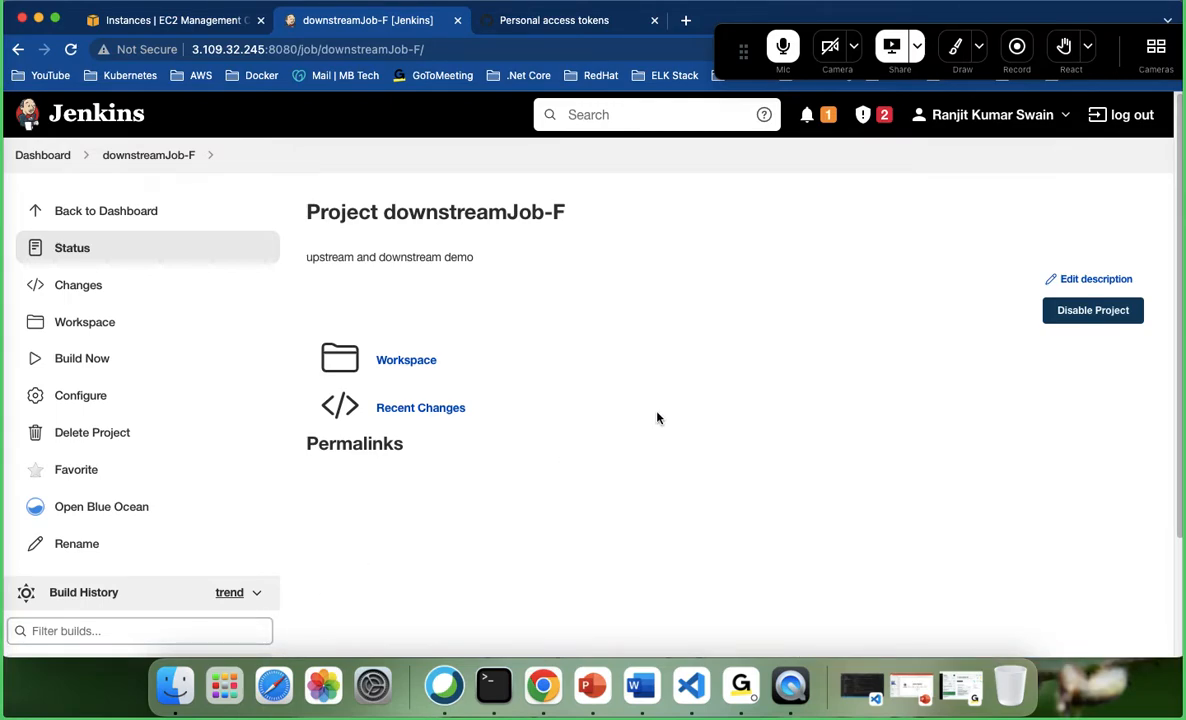
click(160, 157)
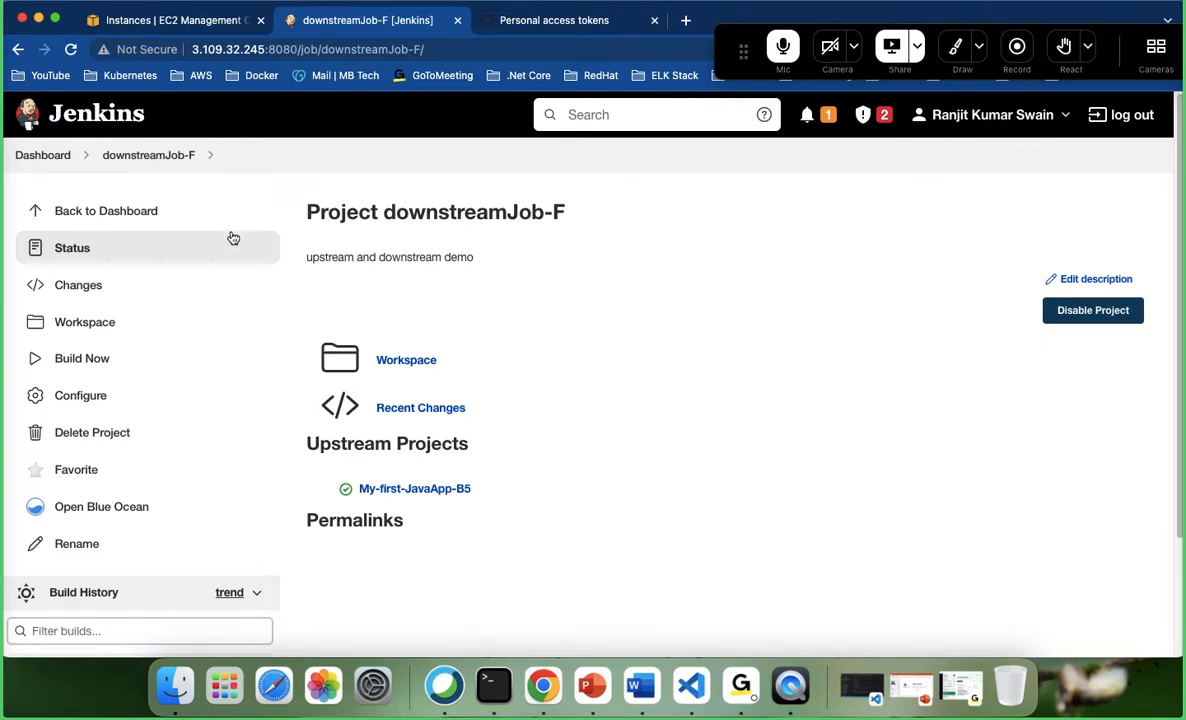
Check that Upstream Projects on downstreamJob-F lists My-first-JavaApp-B5, then return to the Dashboard
drag(387, 211, 561, 213)
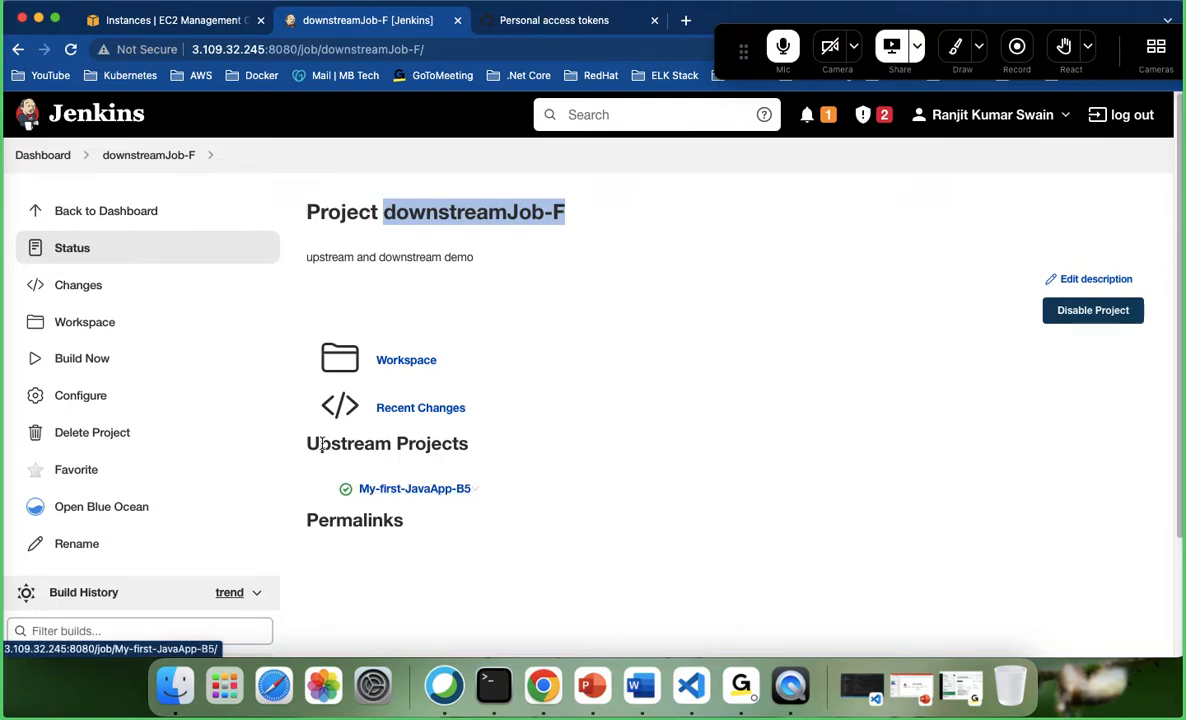
drag(300, 444, 493, 456)
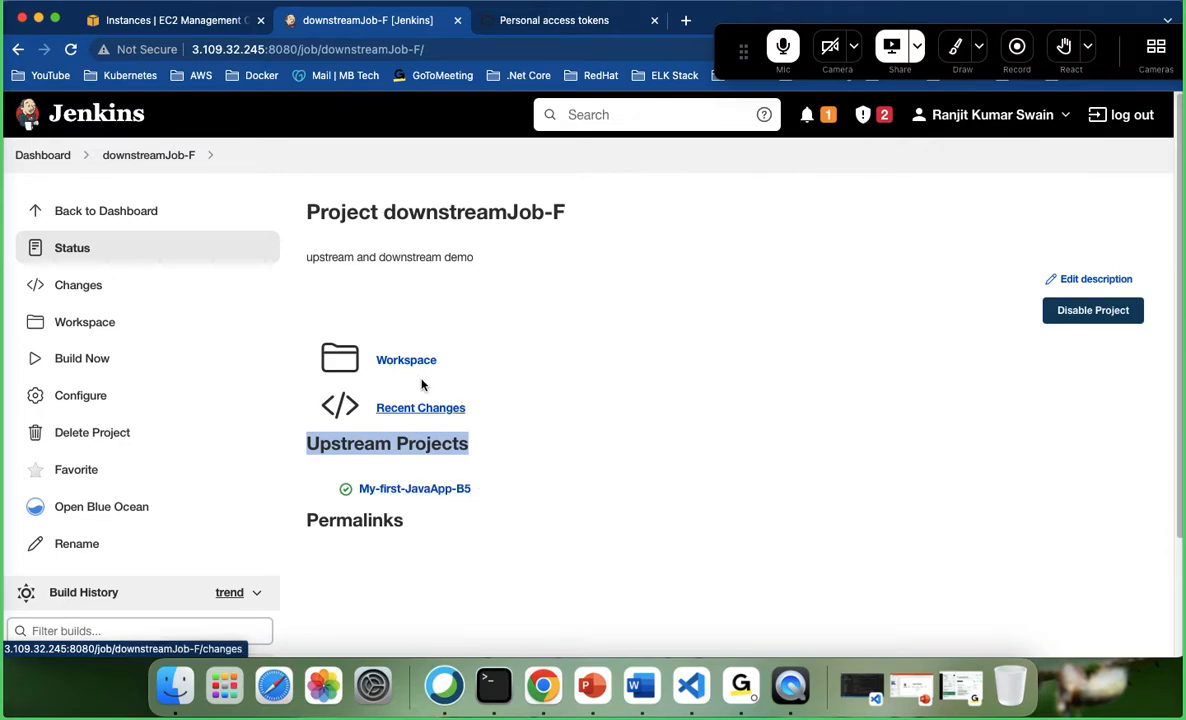
click(43, 155)
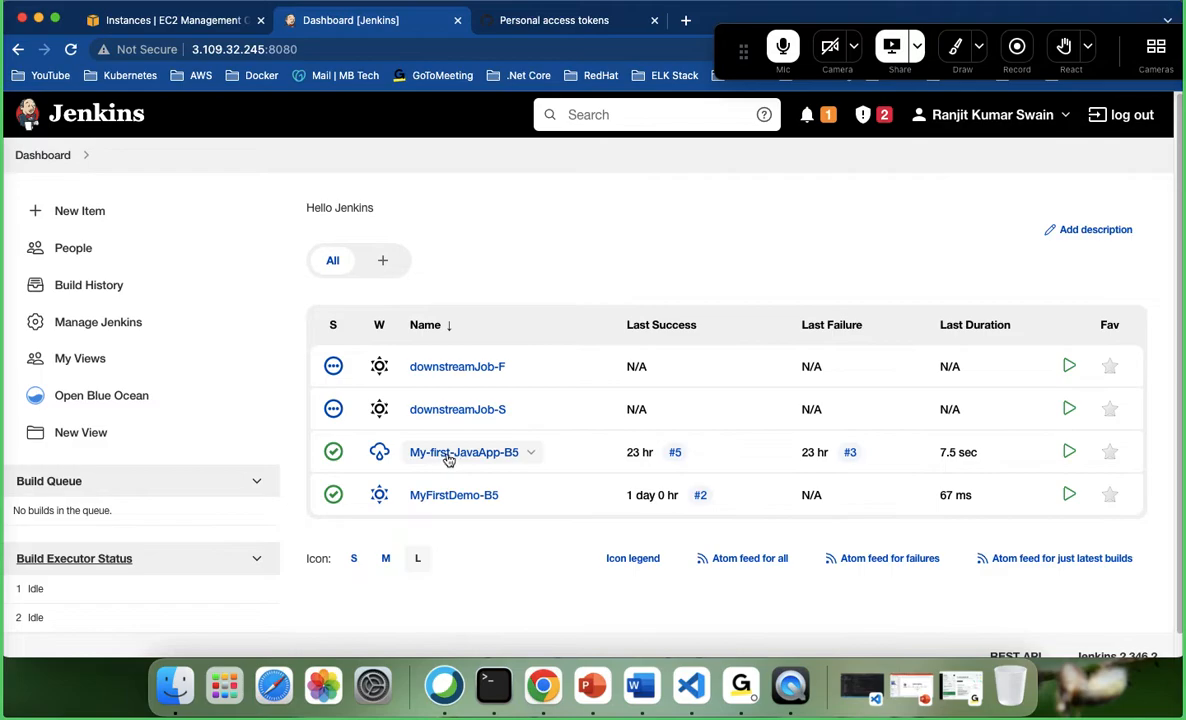
Open My-first-JavaApp-B5 and check that its Downstream Projects list downstreamJob-F and downstreamJob-S
click(449, 457)
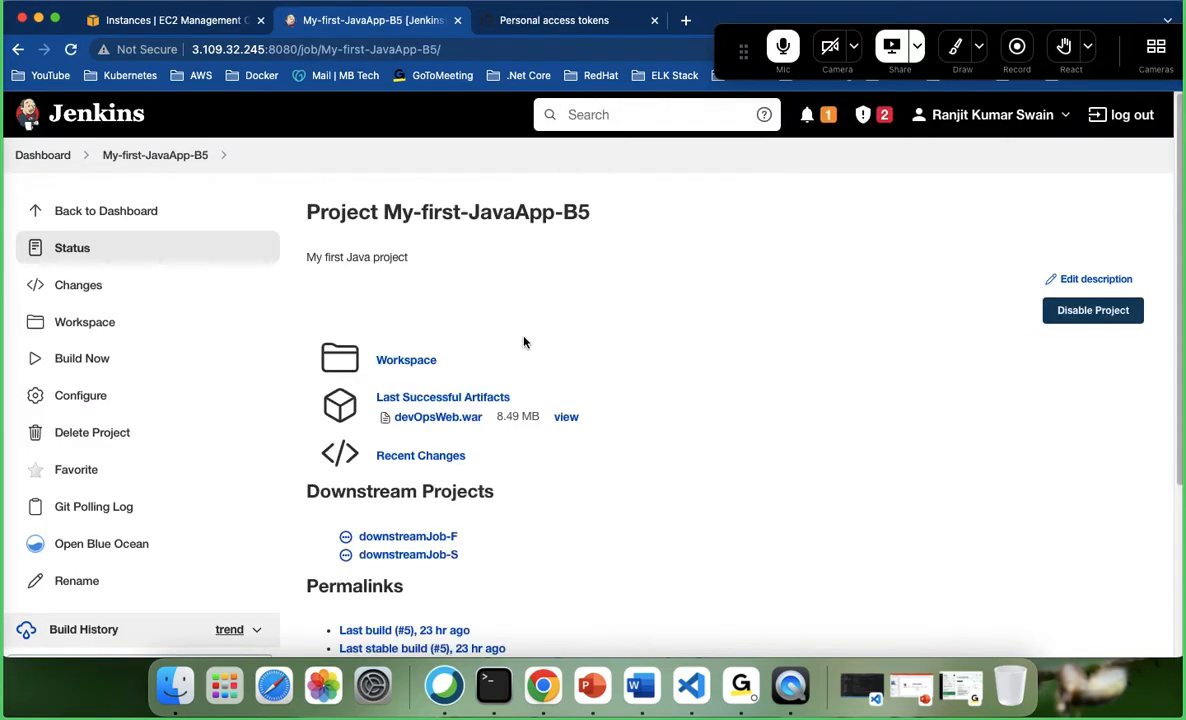
scroll(363, 421, down, 2)
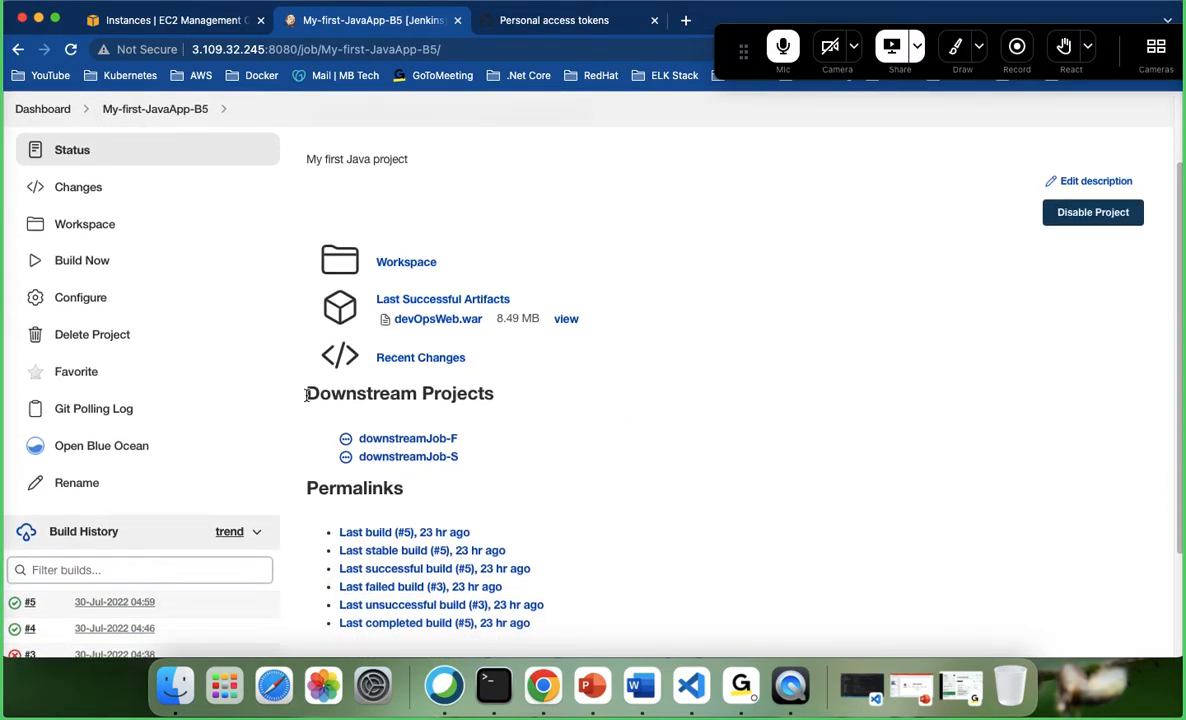
drag(306, 394, 516, 394)
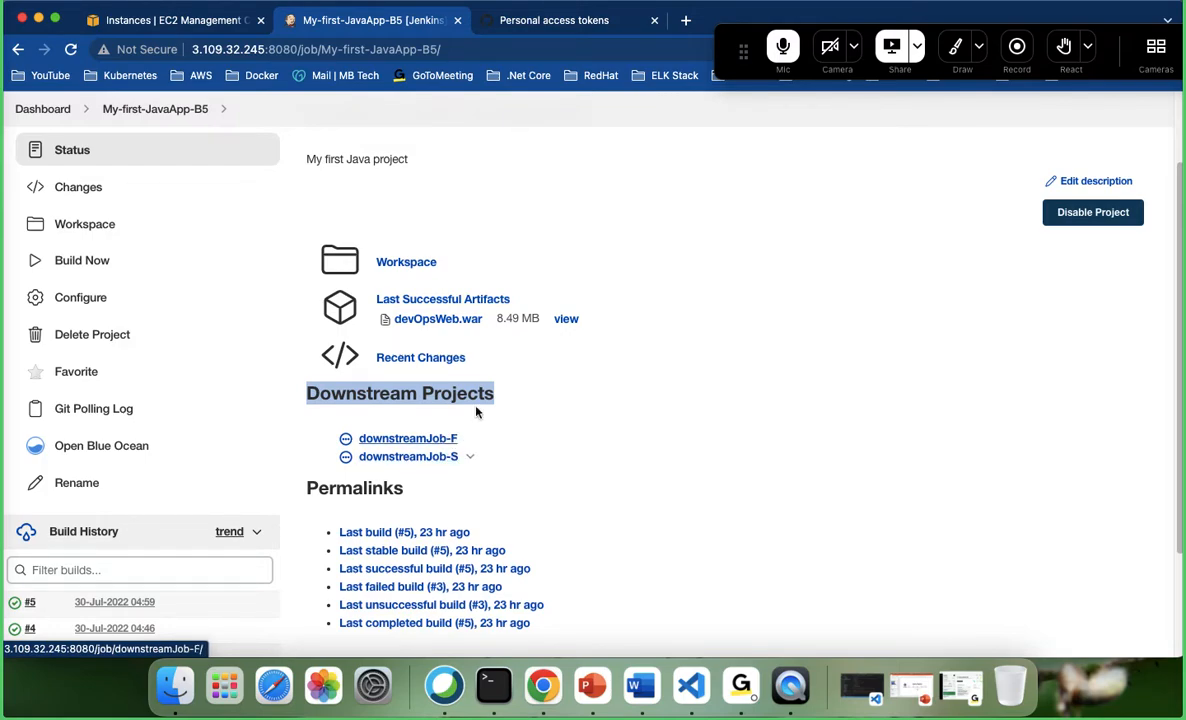
Build My-first-JavaApp-B5 and refresh until build #6 and downstreamJob-F show success
click(70, 262)
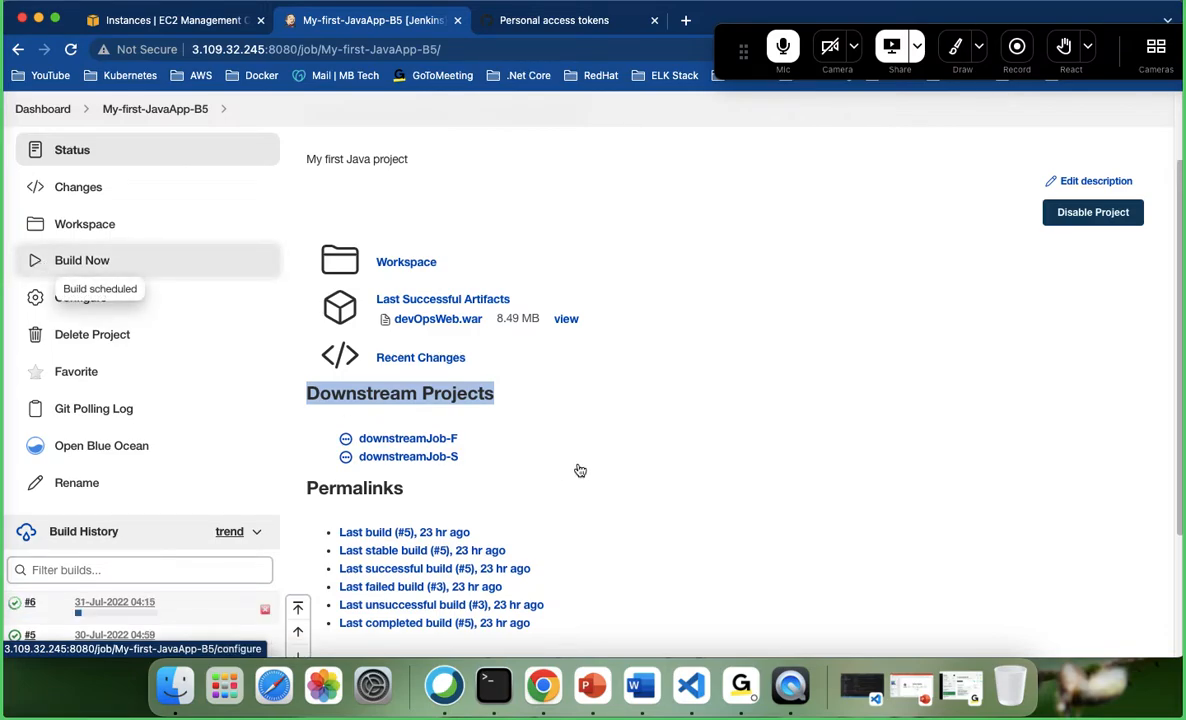
scroll(579, 469, down, 2)
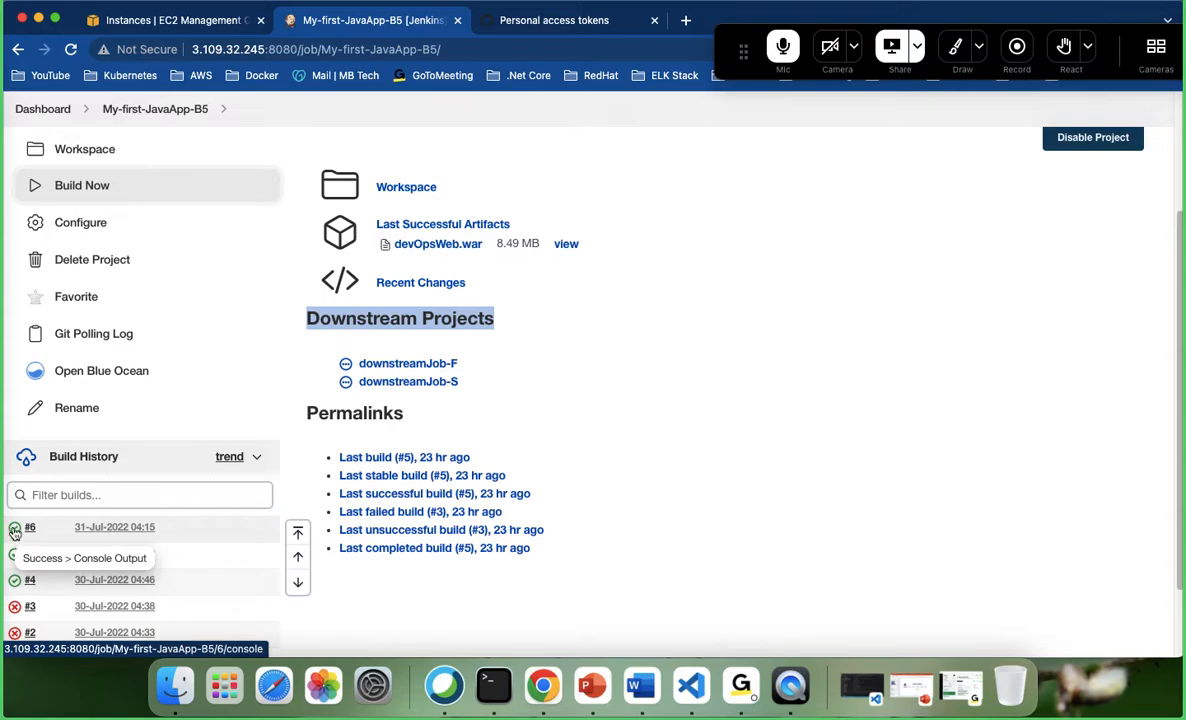
click(605, 427)
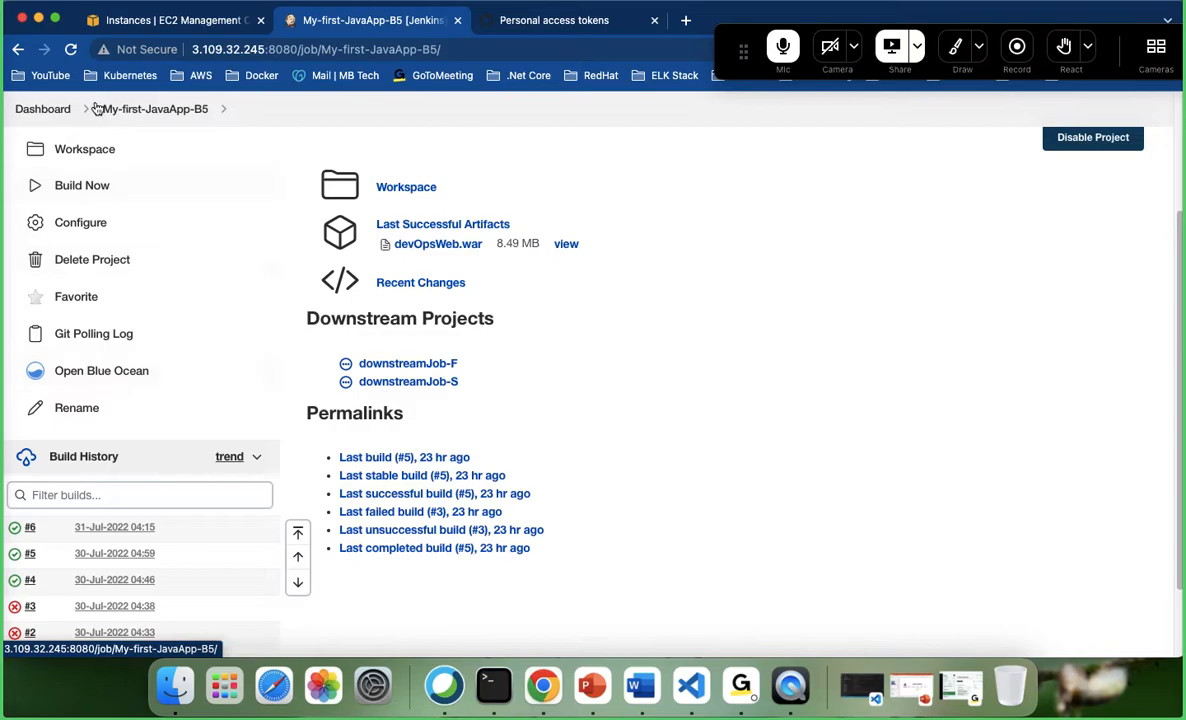
click(73, 51)
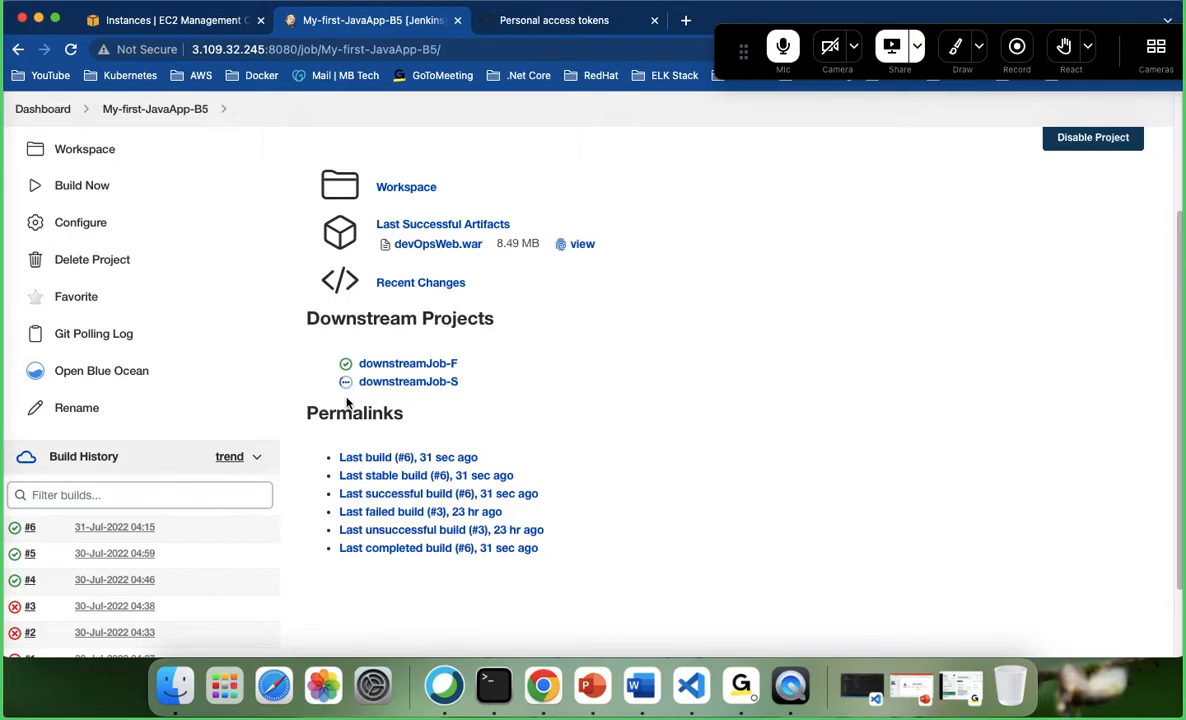
scroll(738, 370, up, 1)
scroll(578, 331, up, 4)
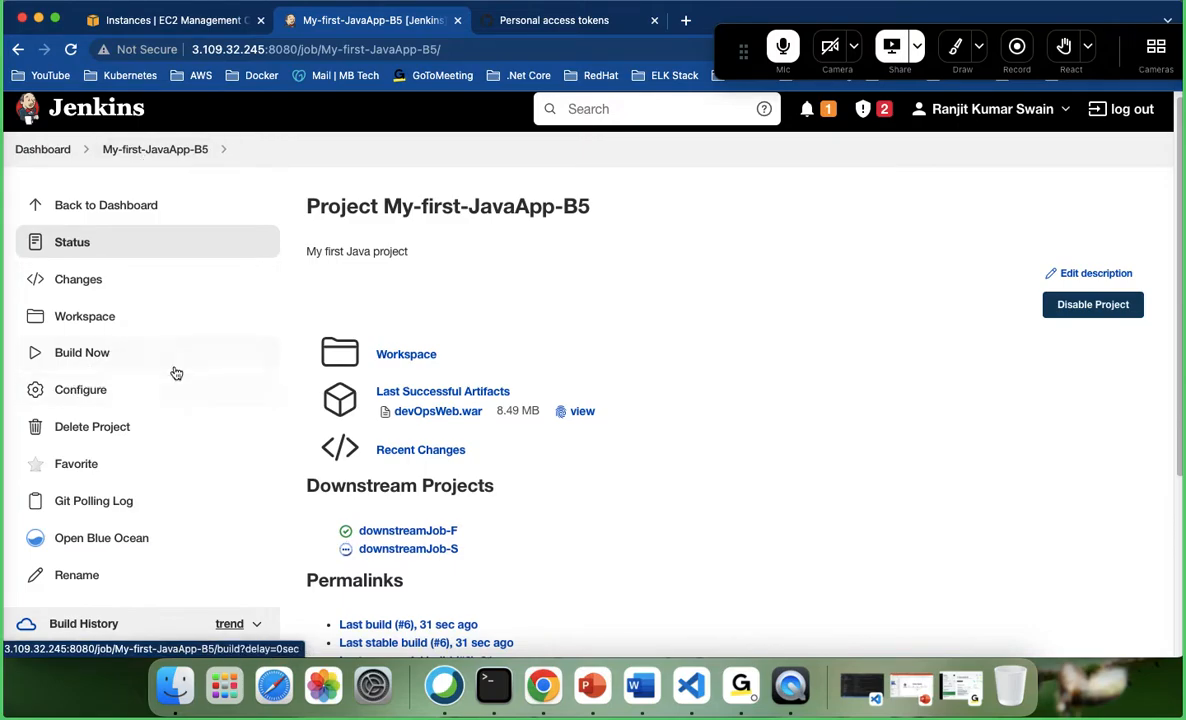
scroll(175, 370, down, 5)
Open build #6's console output, highlight both 'Triggering a new build' lines, and open downstreamJob-F's dropdown
click(14, 433)
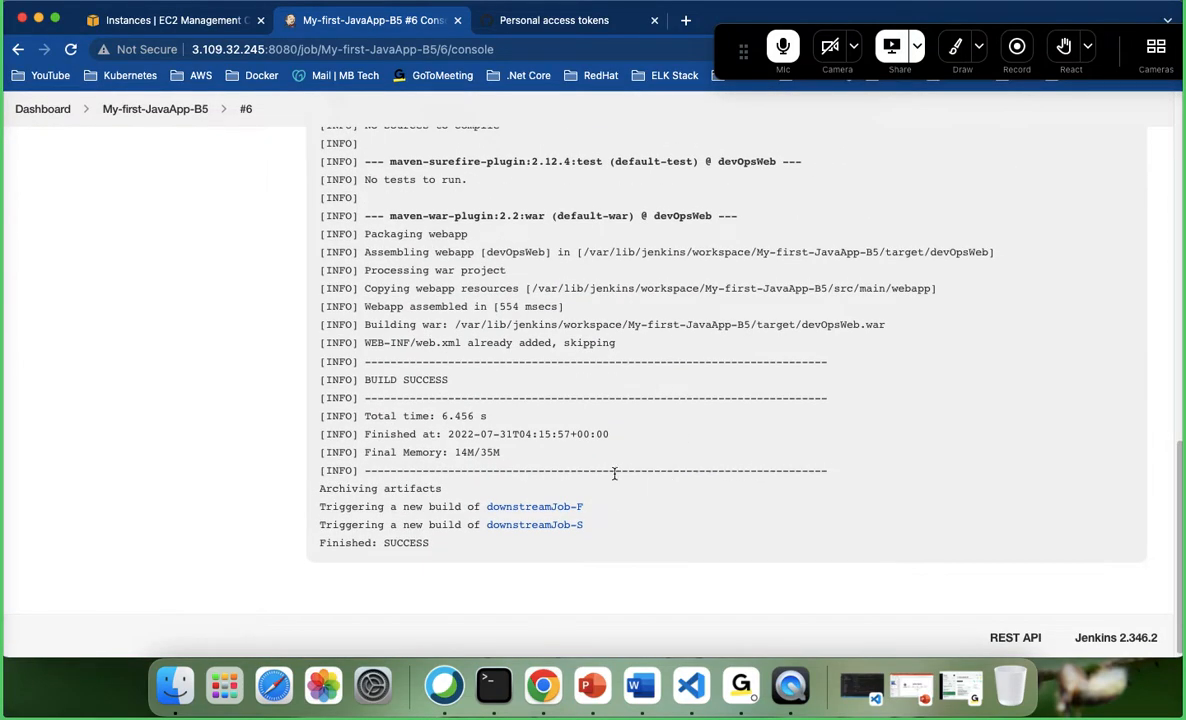
drag(322, 508, 246, 462)
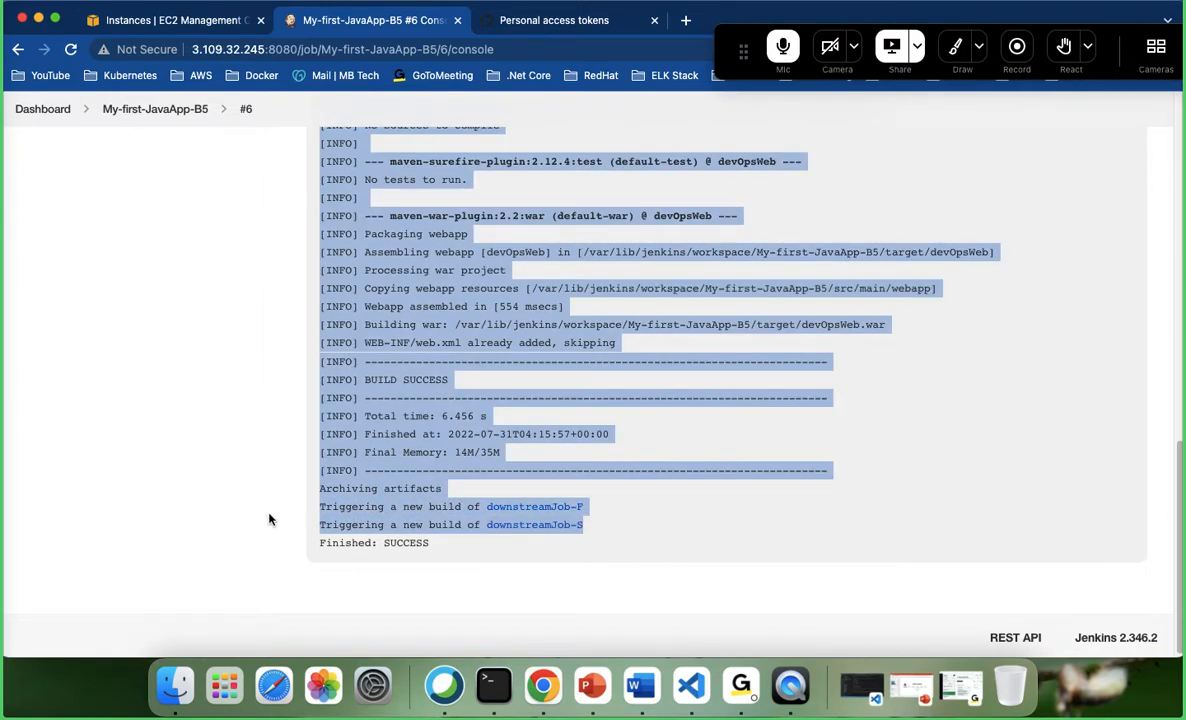
click(600, 508)
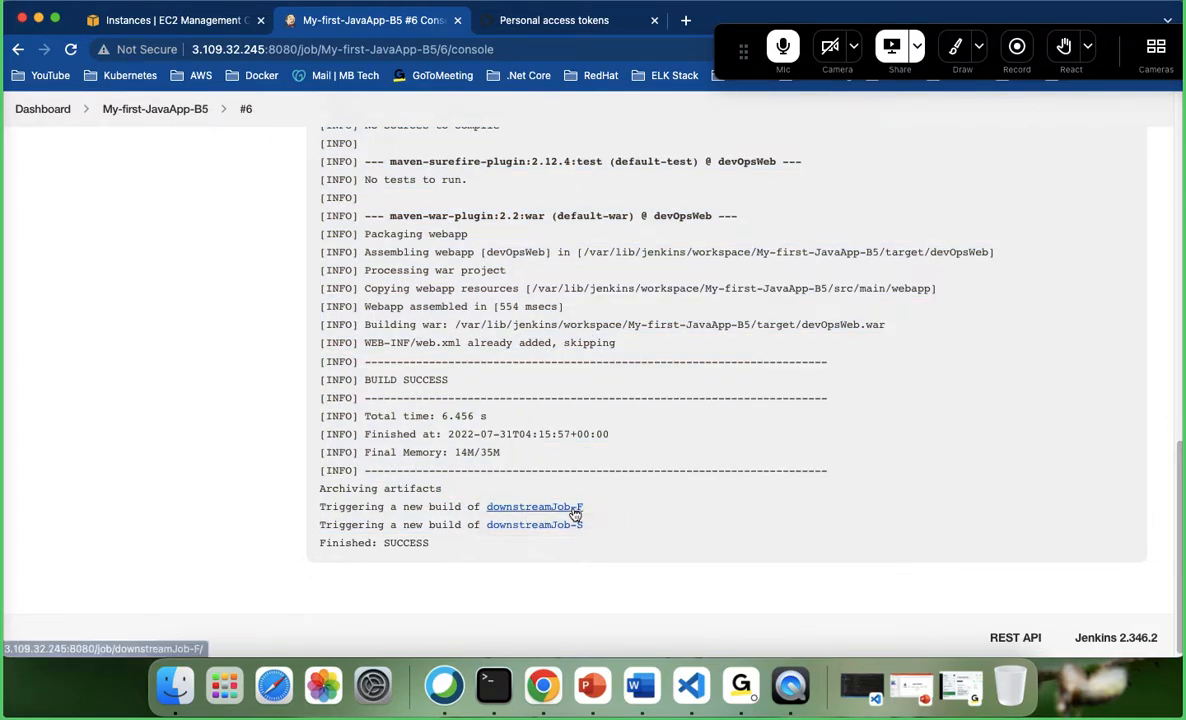
scroll(480, 440, up, 15)
scroll(435, 430, down, 15)
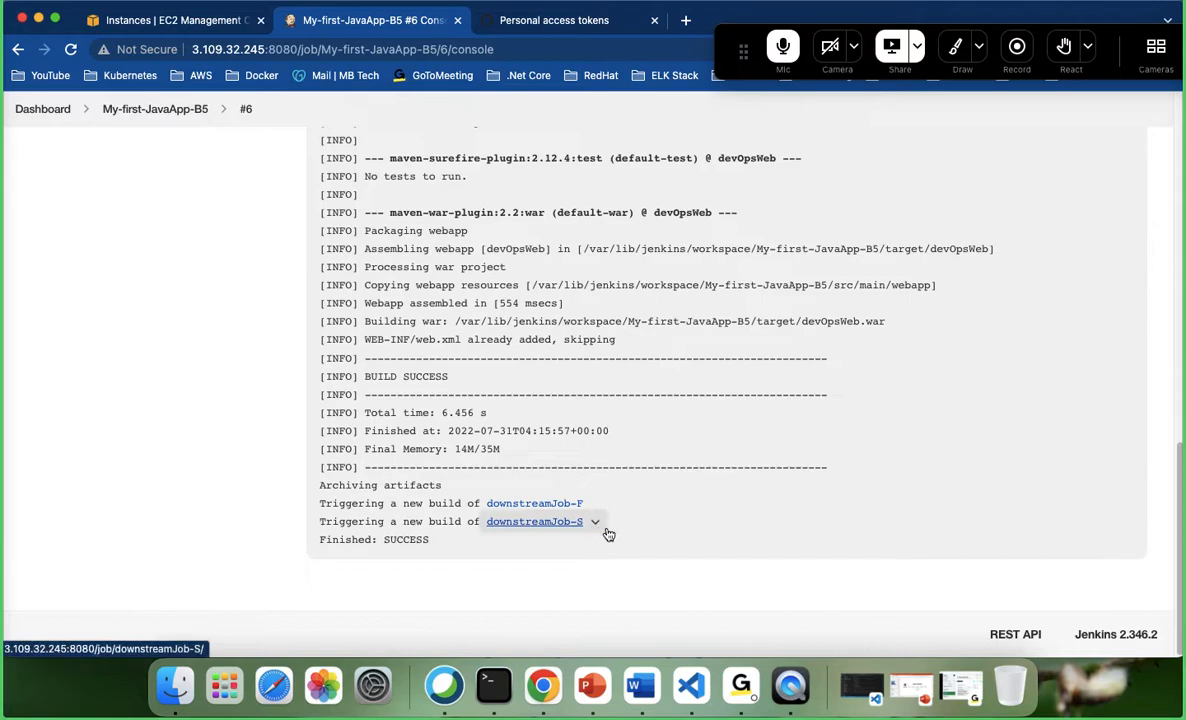
drag(586, 521, 298, 502)
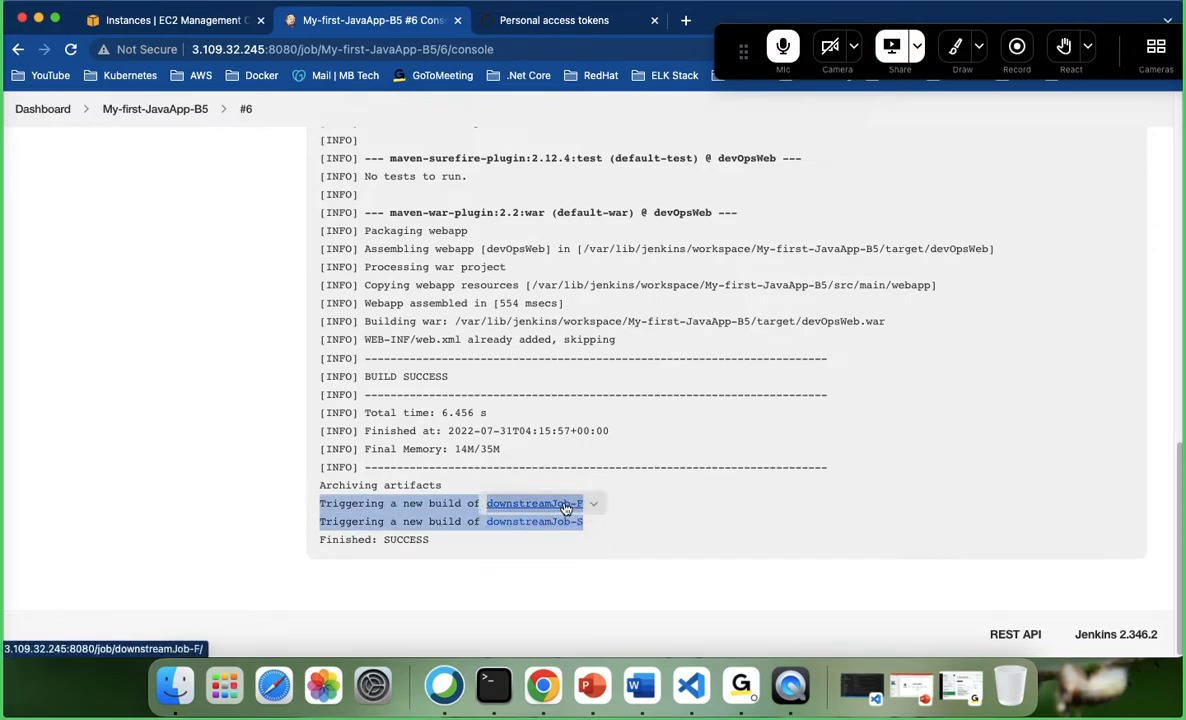
click(596, 506)
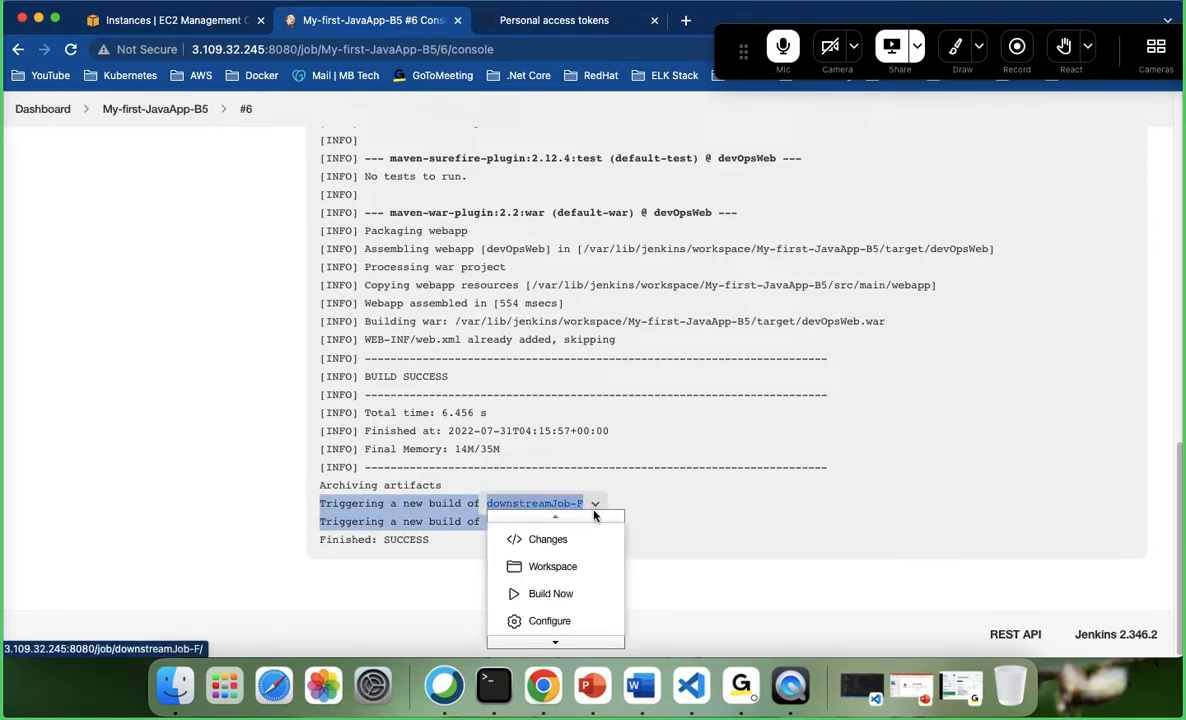
Set downstreamJob-F's build trigger to 'Trigger even if the build fails' and save it
click(562, 622)
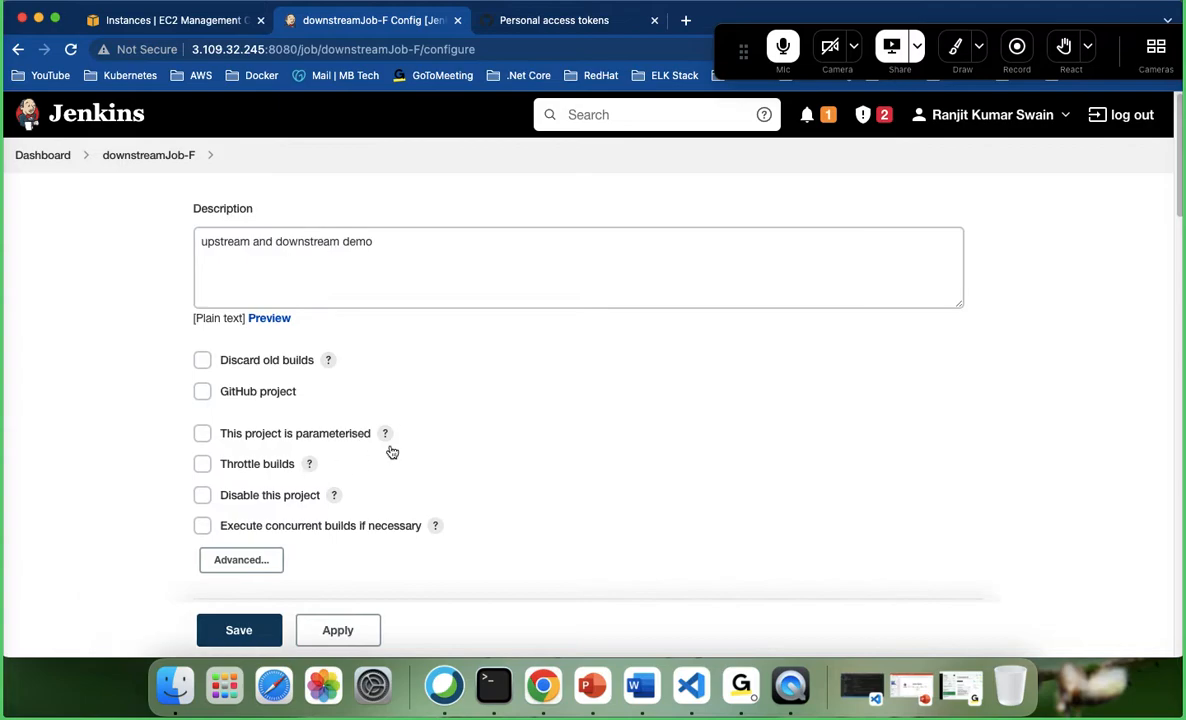
scroll(390, 407, down, 10)
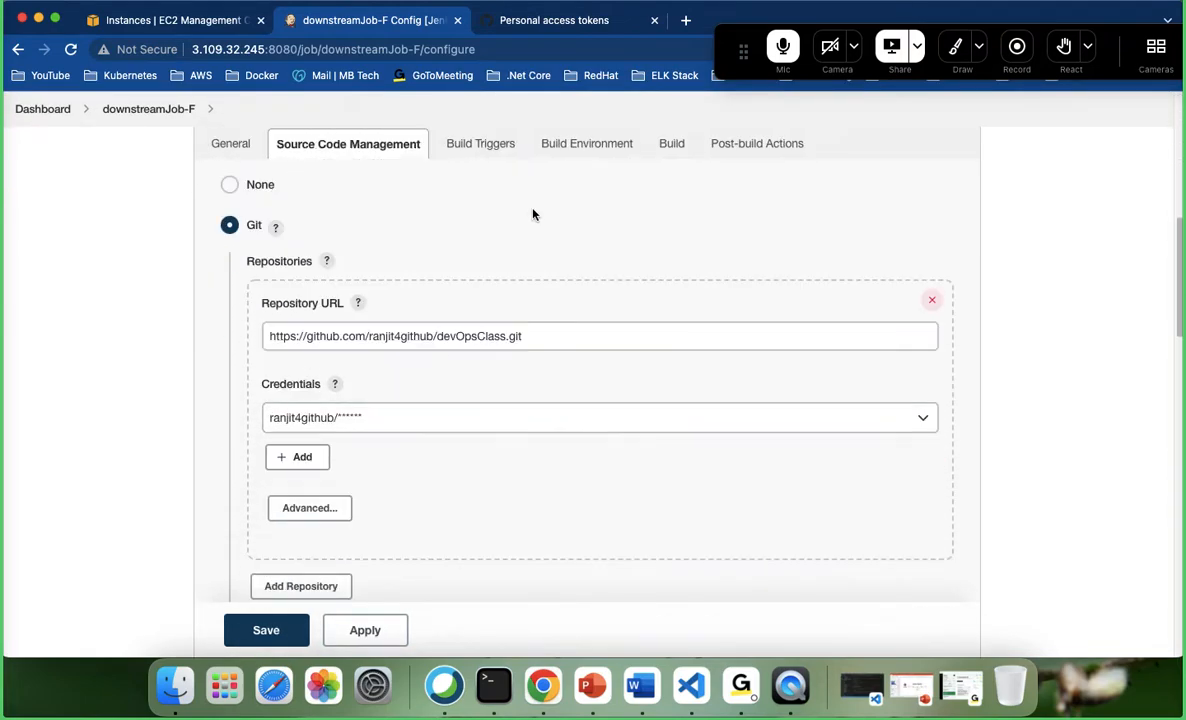
click(476, 143)
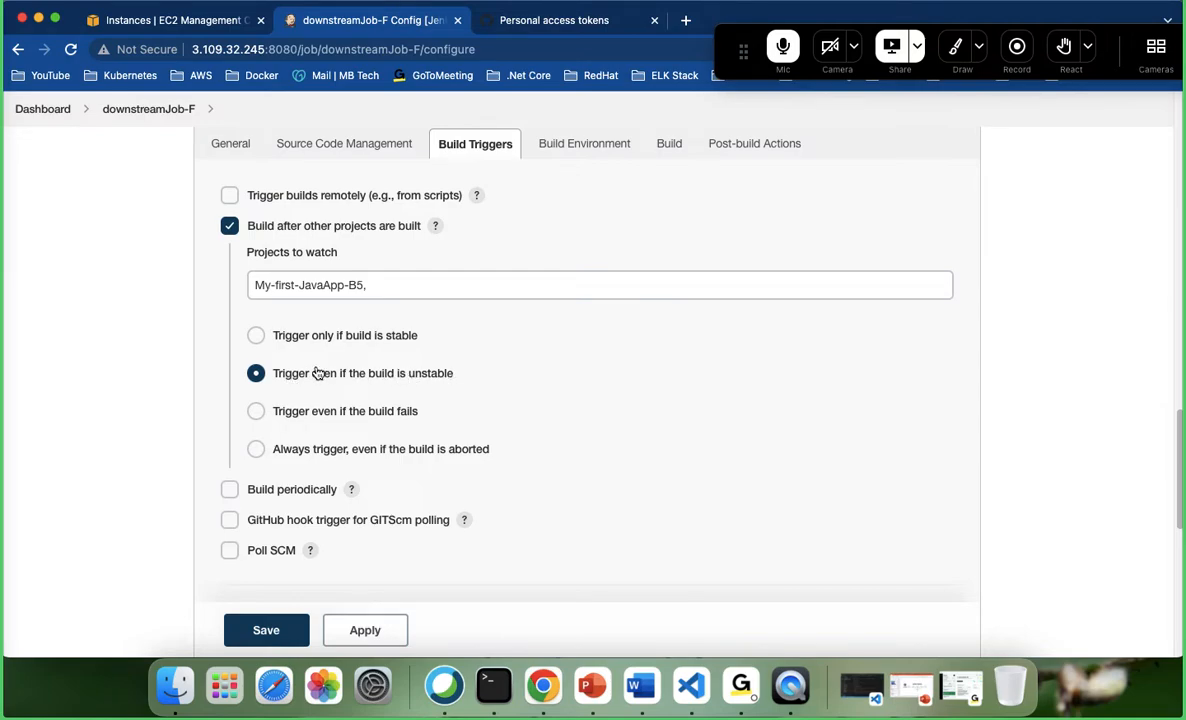
click(256, 412)
click(268, 631)
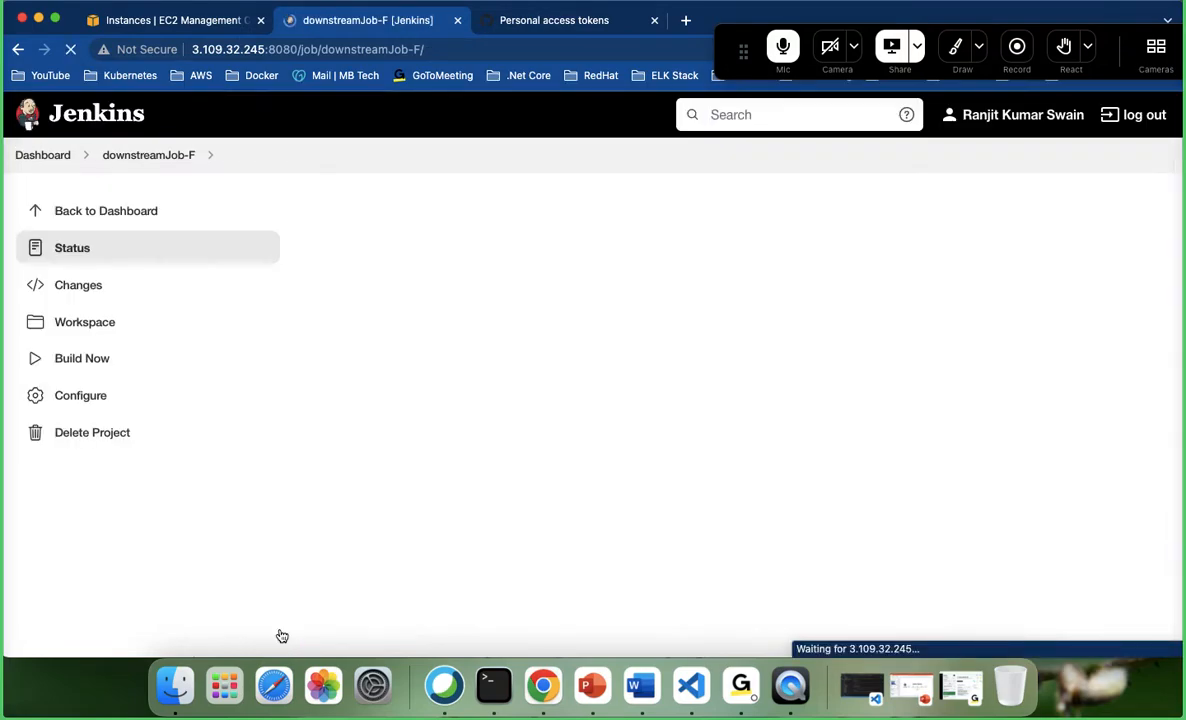
Look over the downstreamJob-F project page, then return to the Dashboard
scroll(640, 395, down, 2)
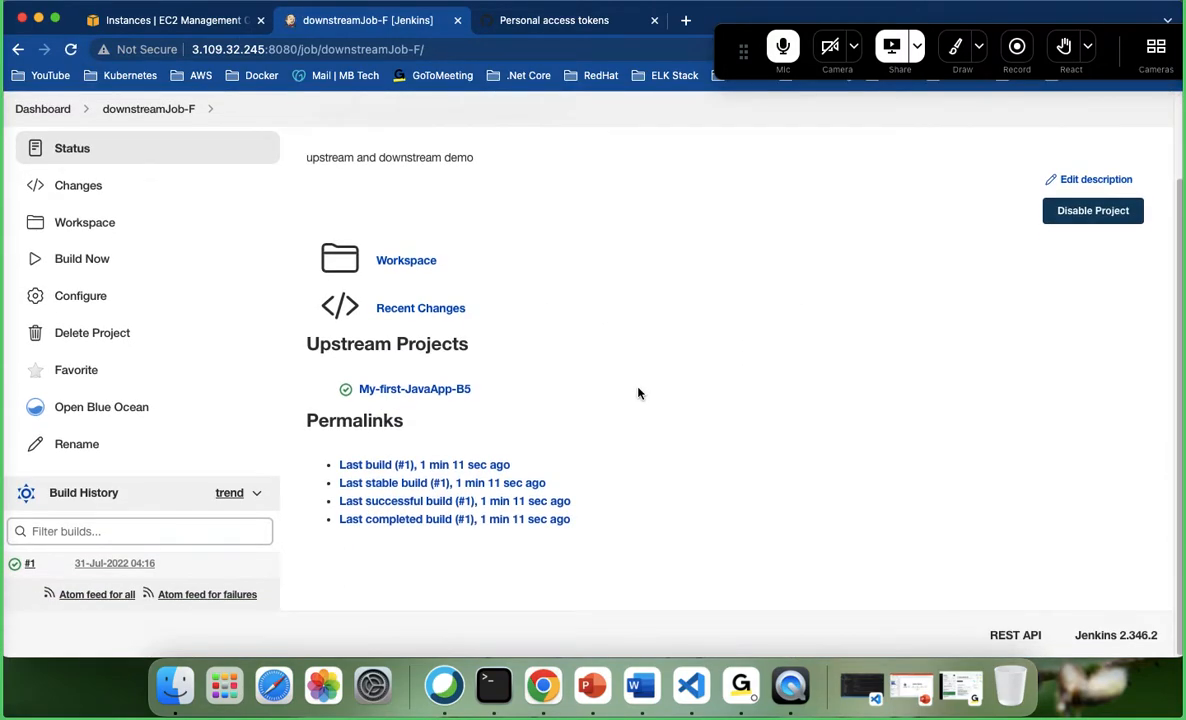
scroll(638, 392, up, 2)
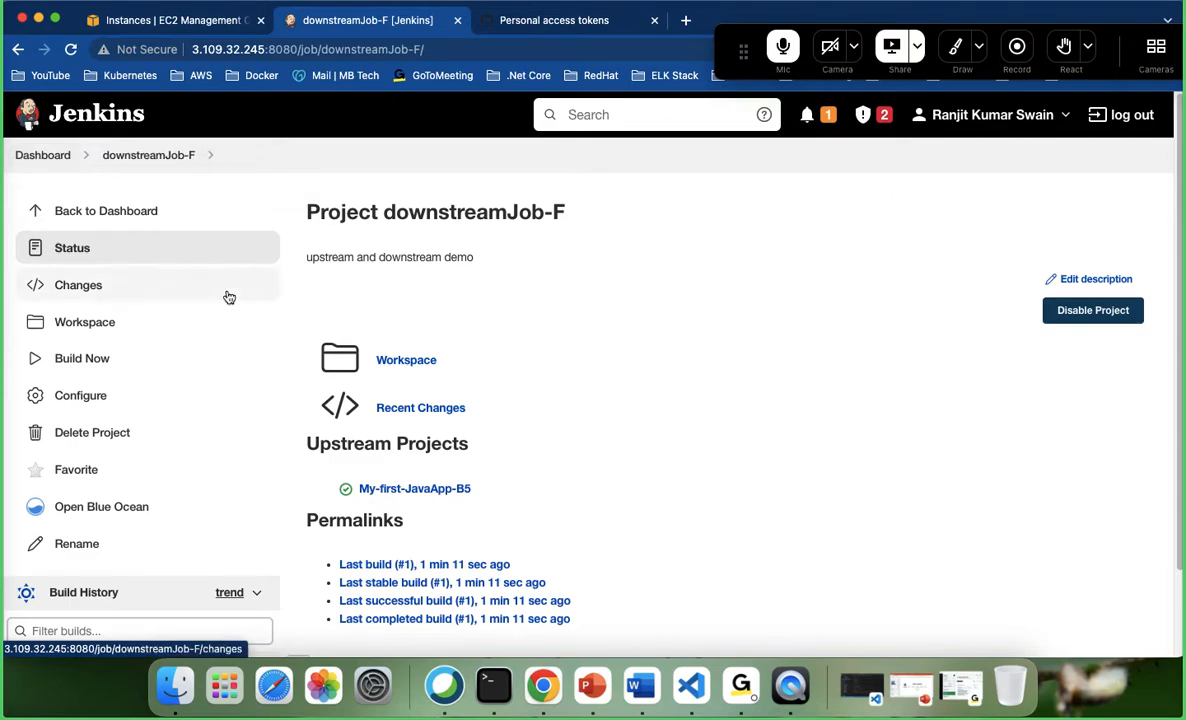
click(46, 161)
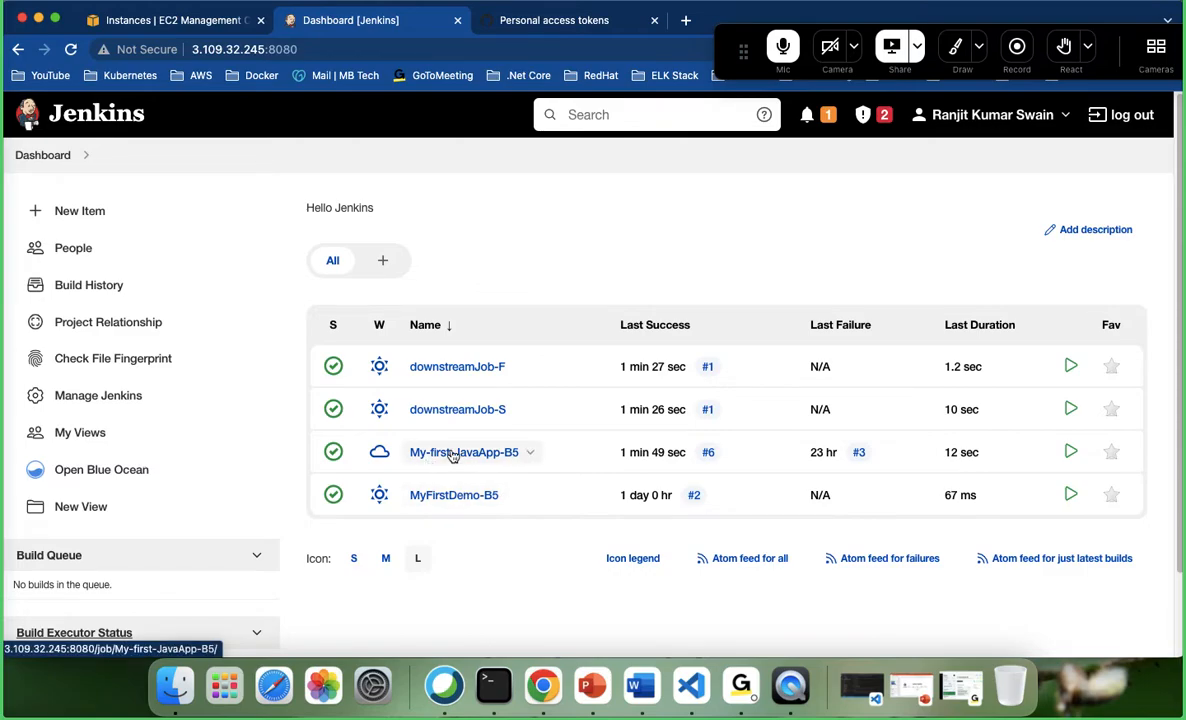
Start a build of My-first-JavaApp-B5 and refresh until build #7 shows as completed
click(453, 454)
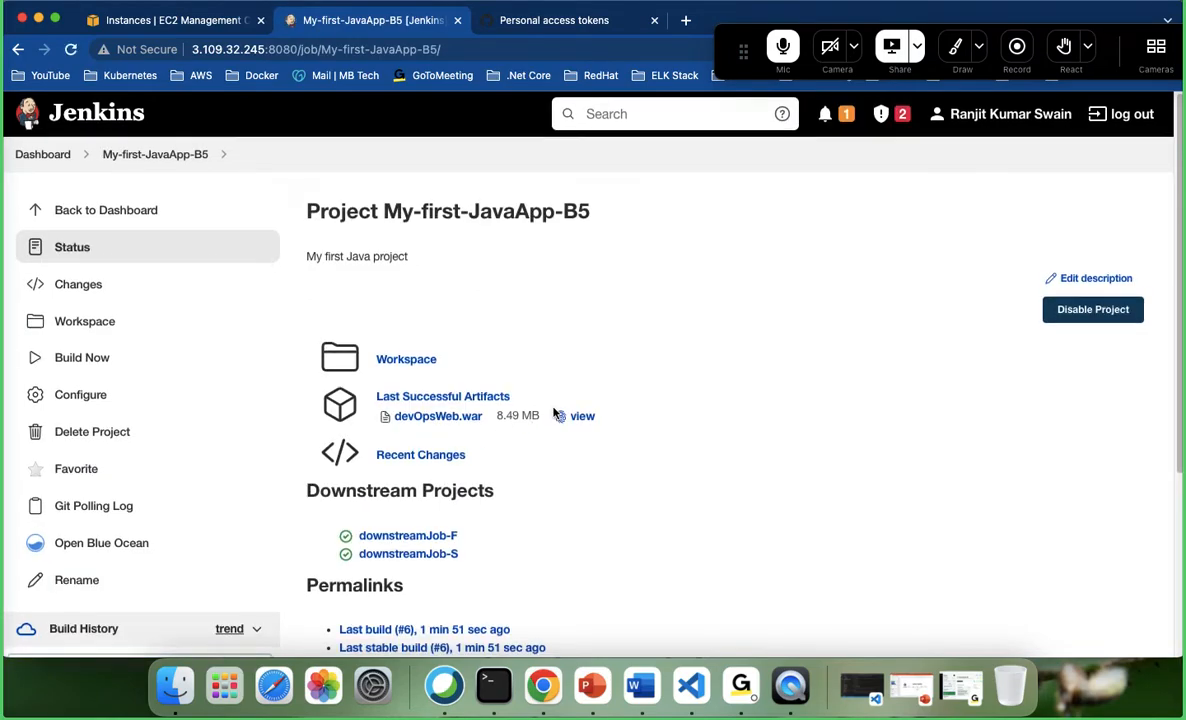
scroll(430, 460, down, 3)
scroll(236, 479, down, 1)
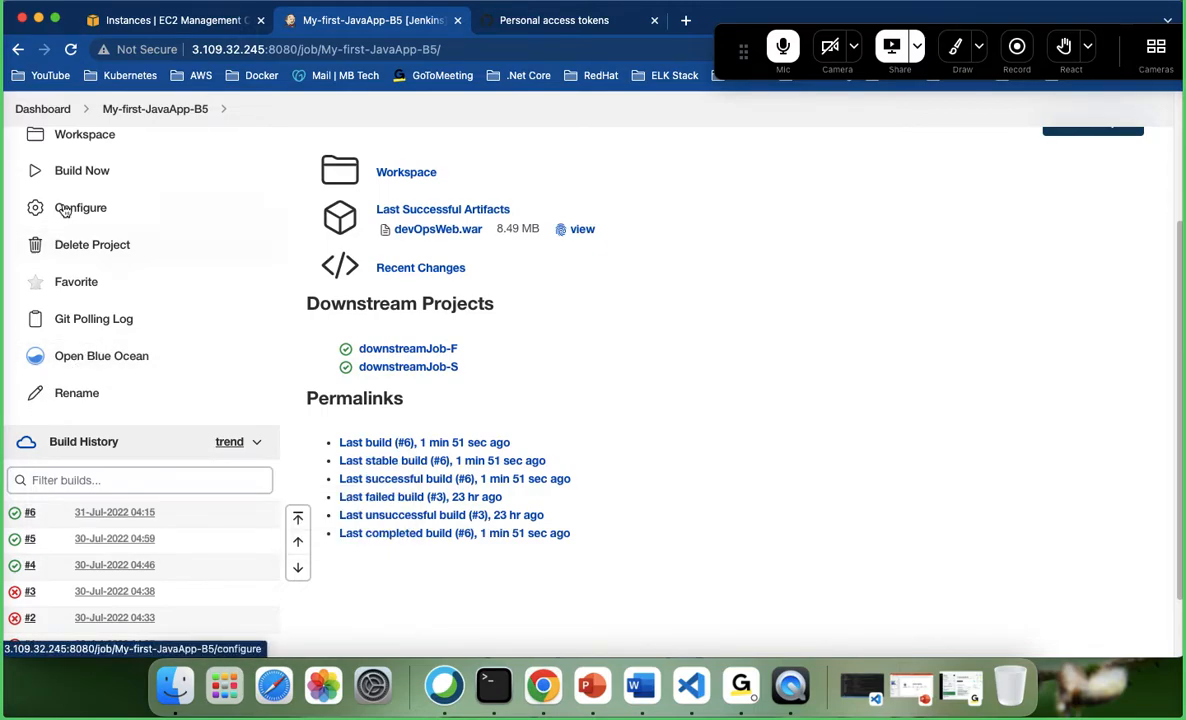
click(74, 174)
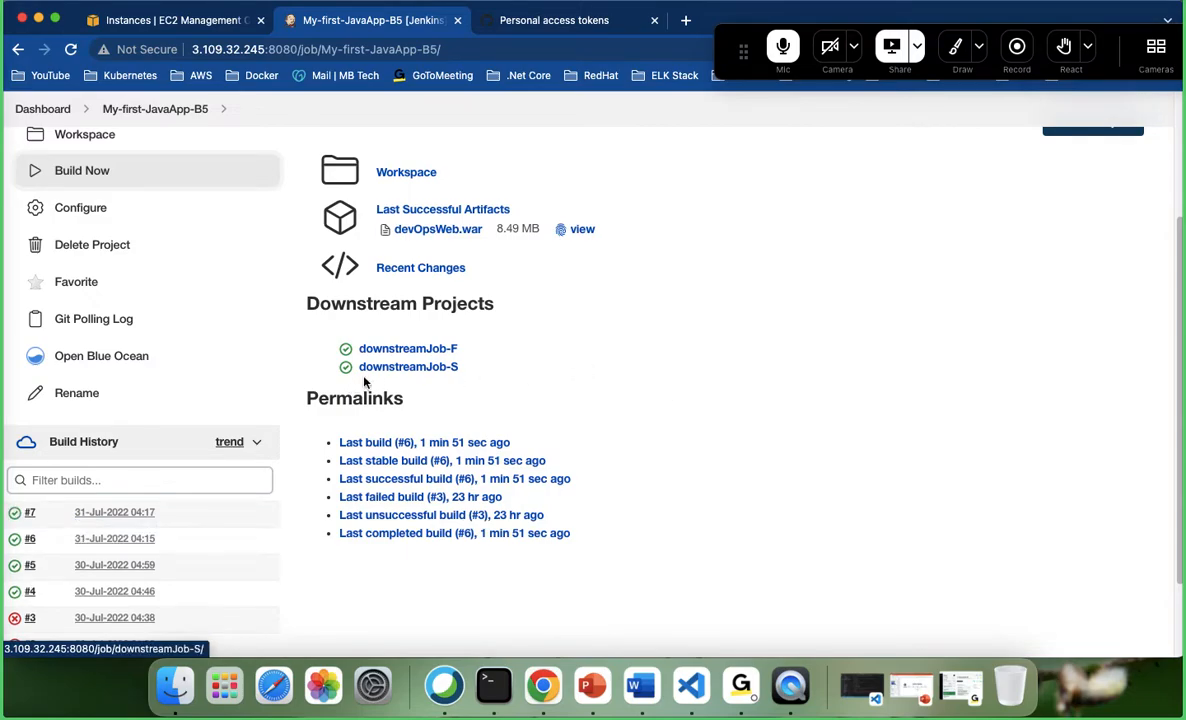
click(69, 50)
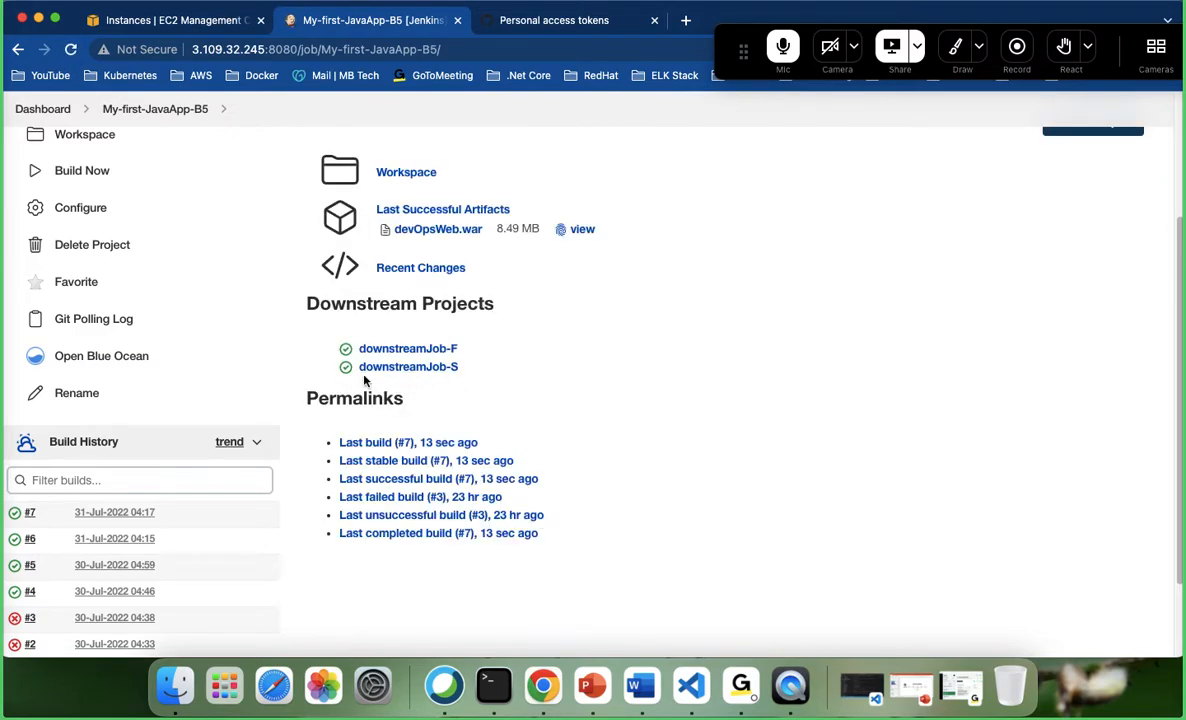
click(72, 49)
Open downstreamJob-S build #2's console output, highlight the echoed upstream-success message, then return to Dashboard
click(420, 368)
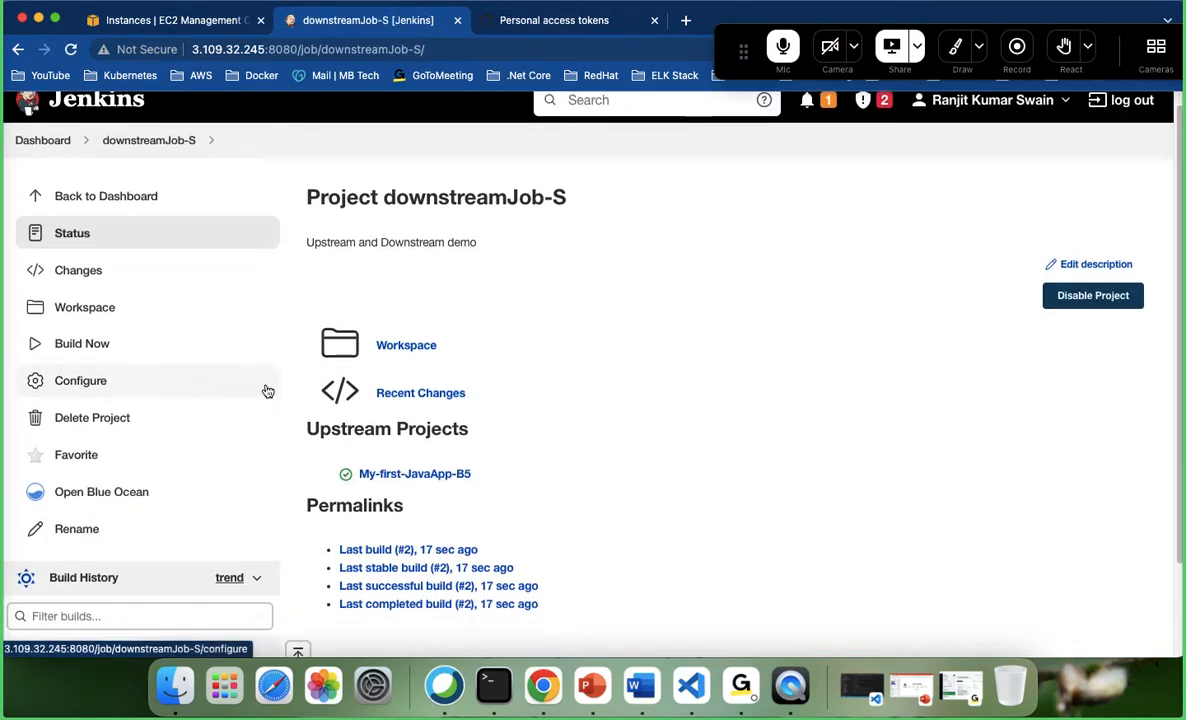
scroll(266, 391, down, 2)
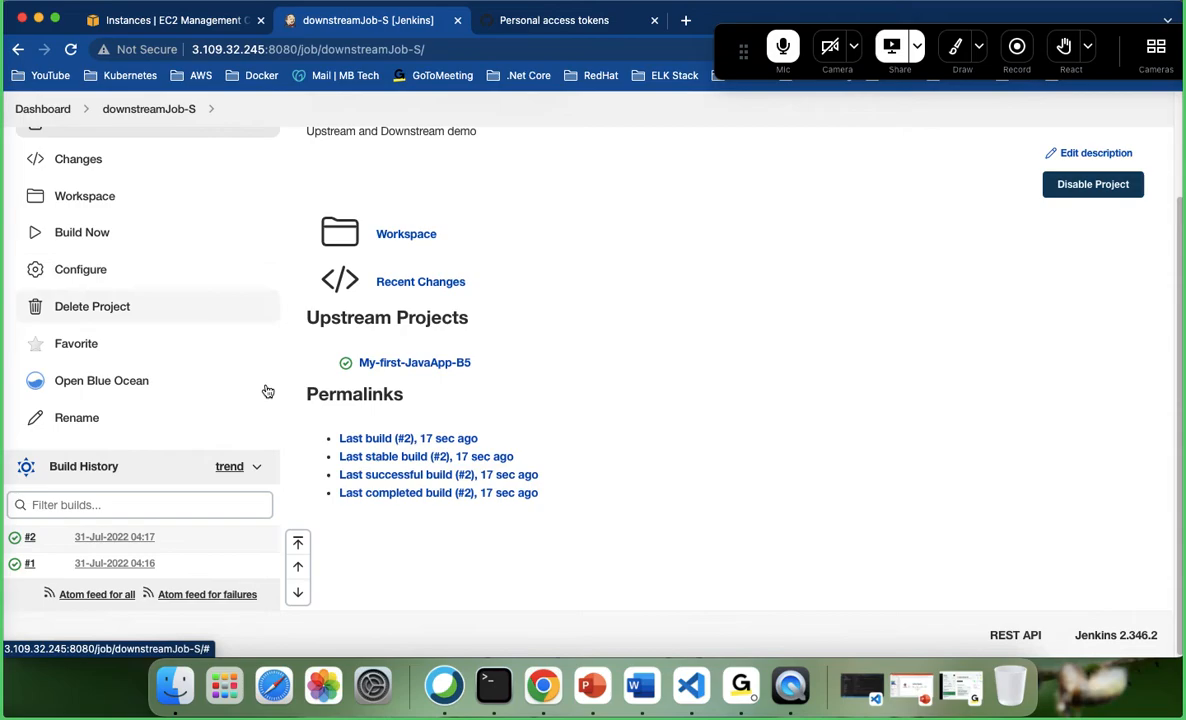
click(14, 541)
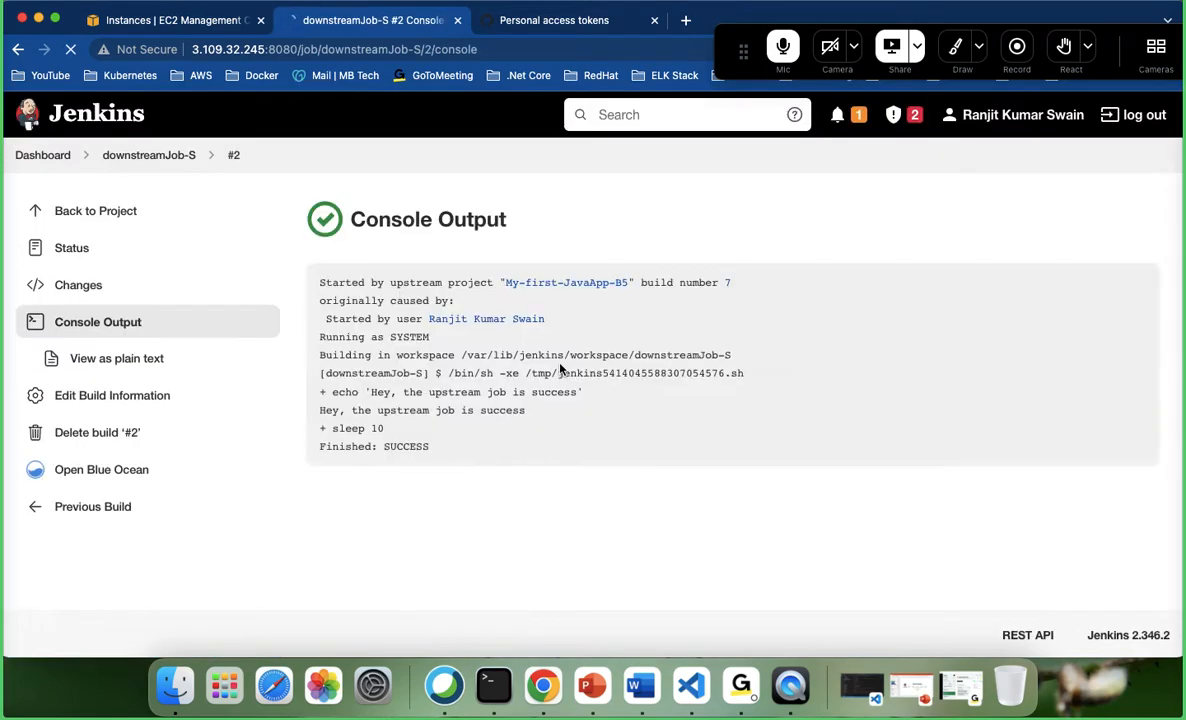
drag(371, 392, 584, 396)
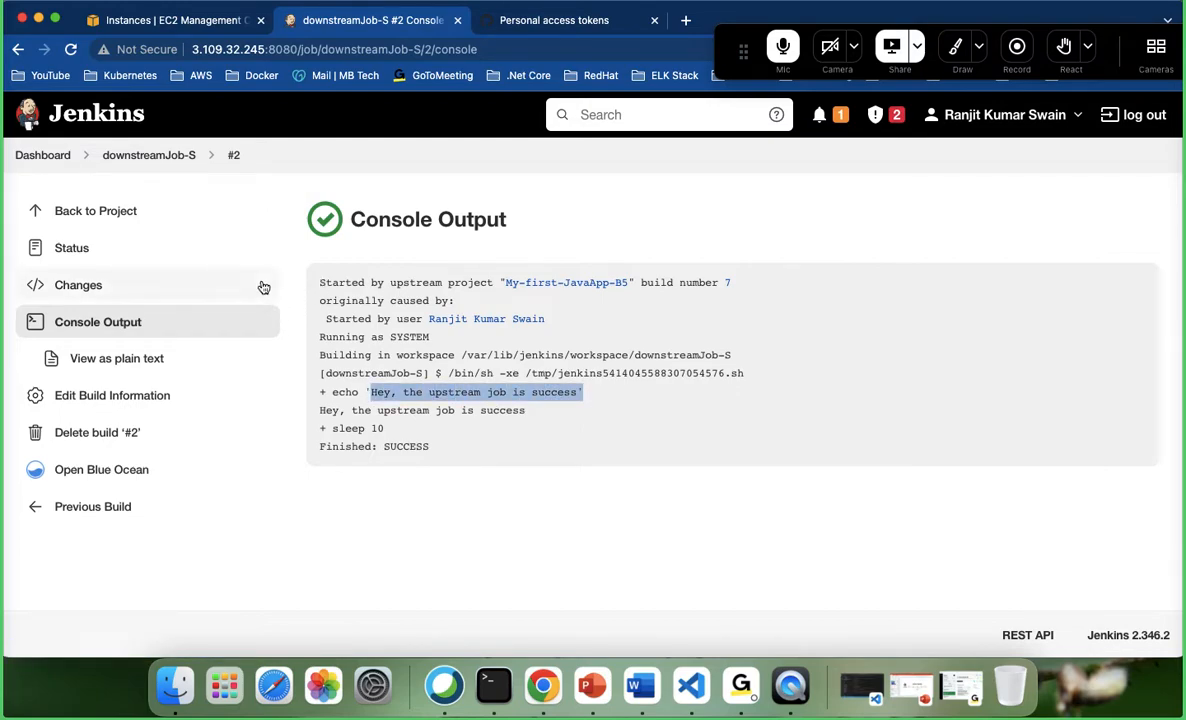
click(50, 160)
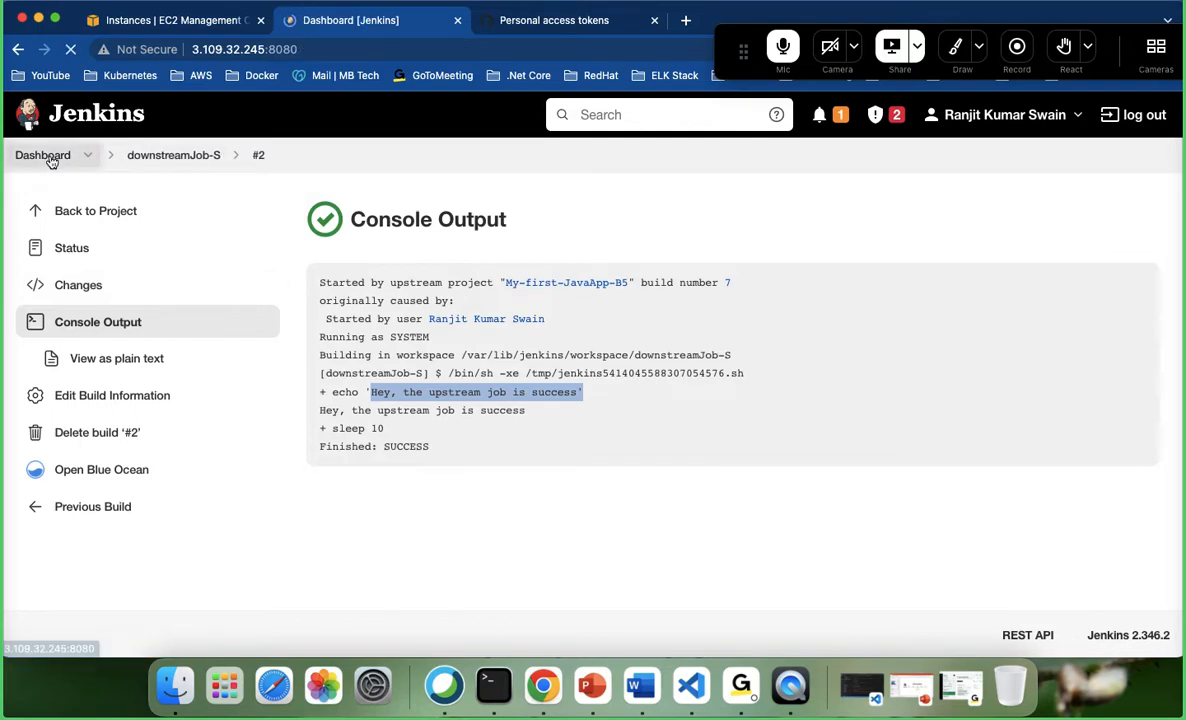
Open downstreamJob-F build #2's console and highlight the line showing it was started by My-first-JavaApp-B5 build 7
click(456, 369)
scroll(312, 437, down, 3)
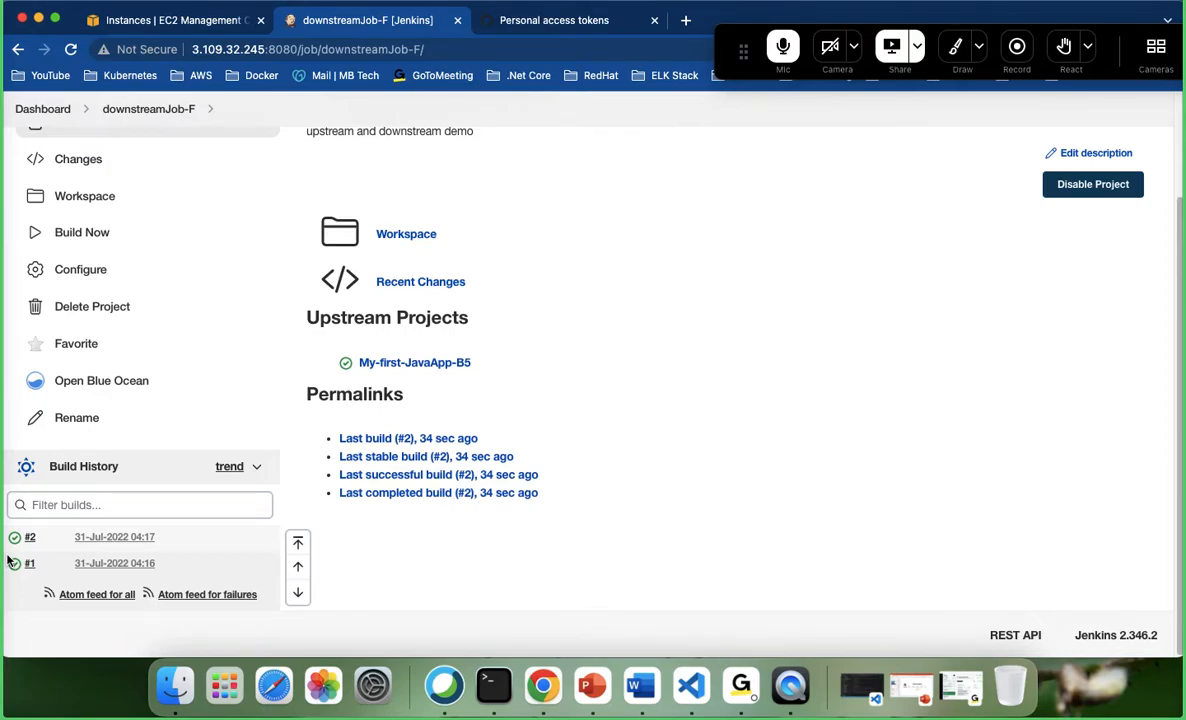
click(15, 538)
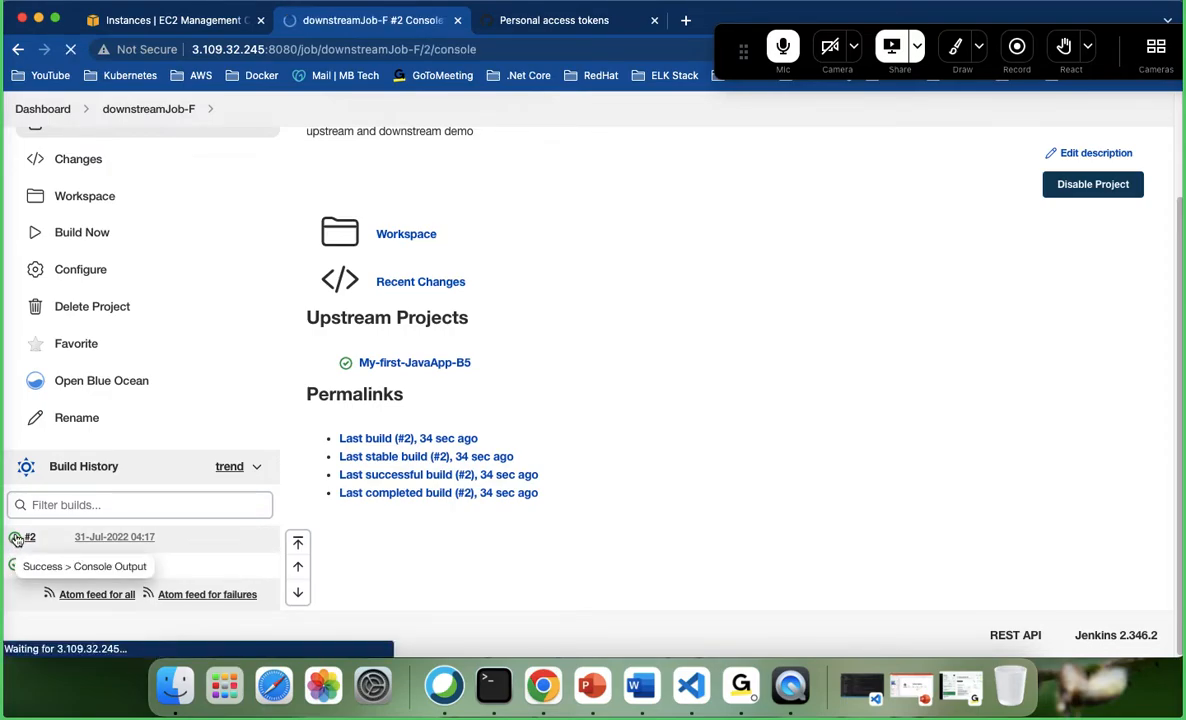
scroll(646, 446, down, 3)
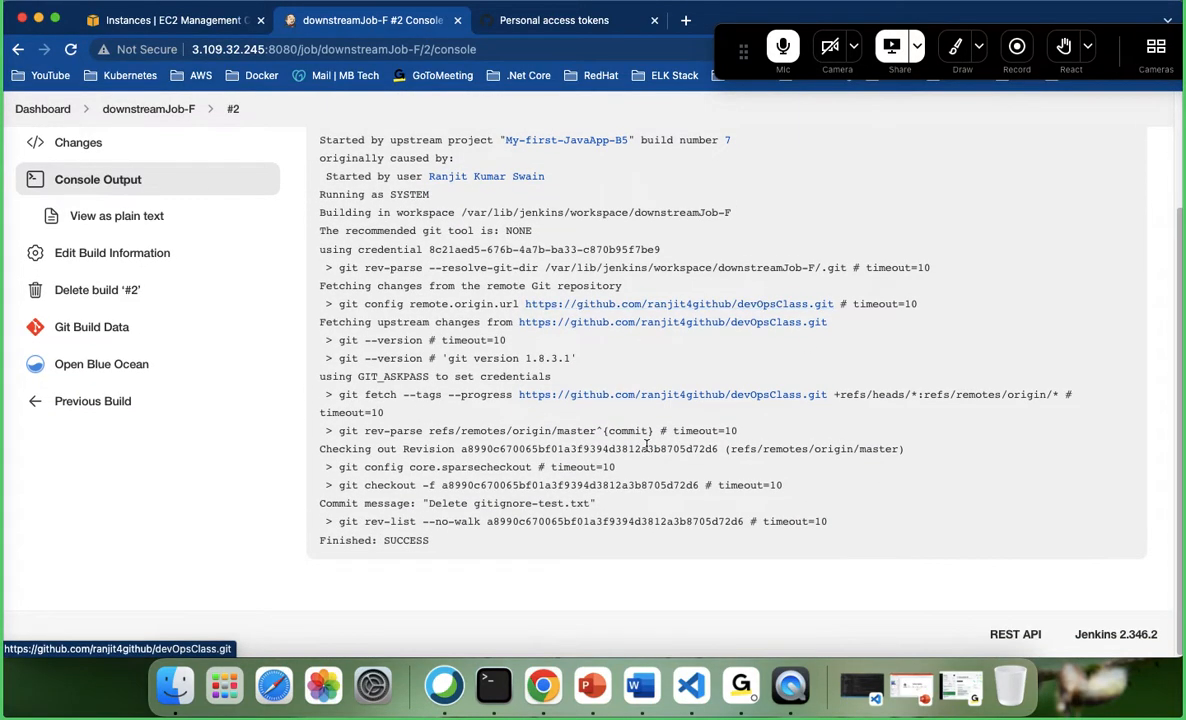
scroll(646, 446, up, 2)
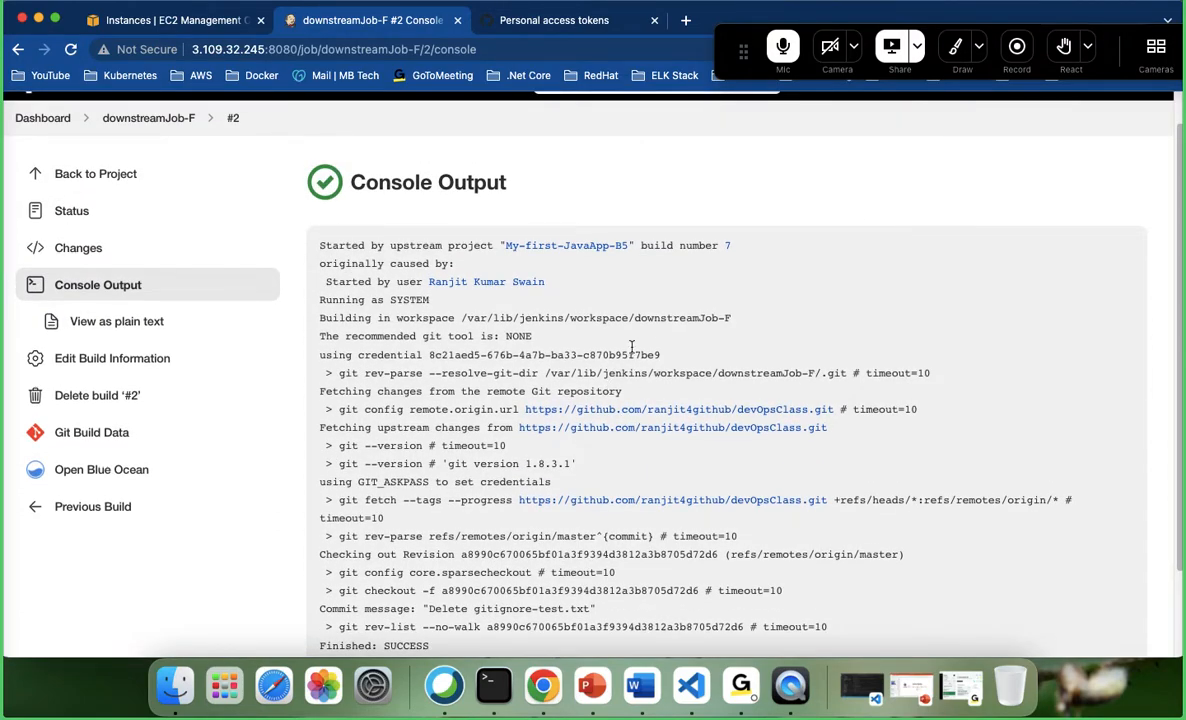
drag(391, 247, 740, 250)
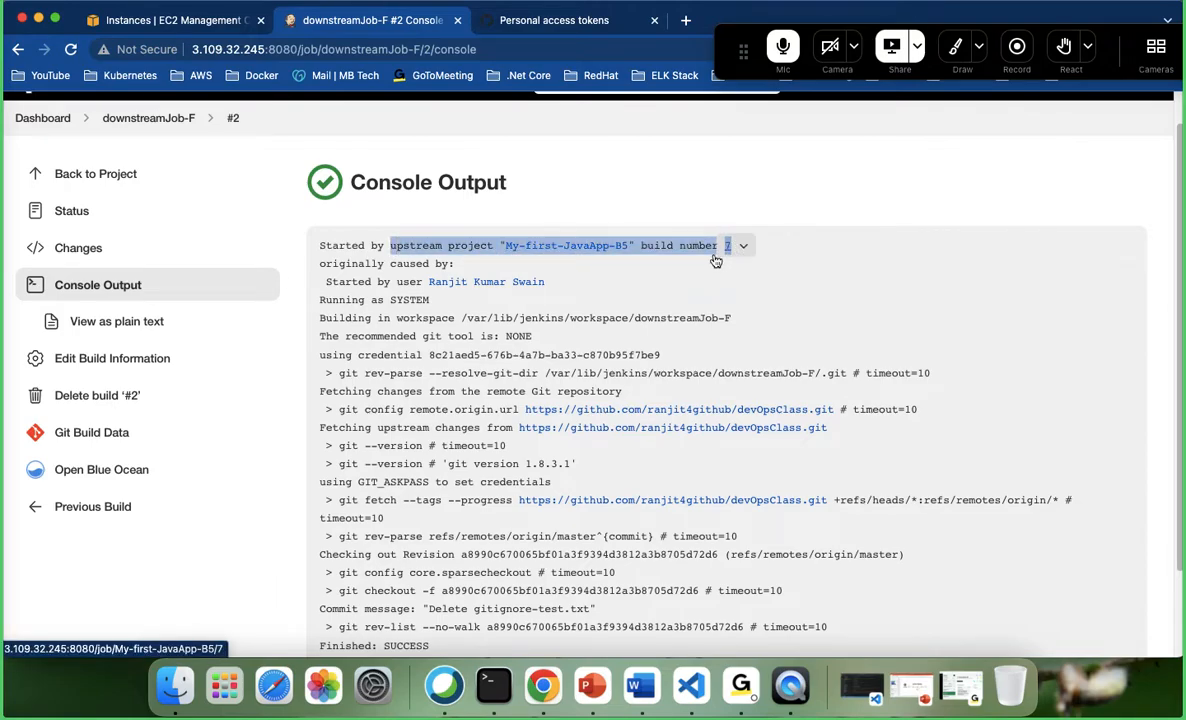
scroll(160, 310, up, 1)
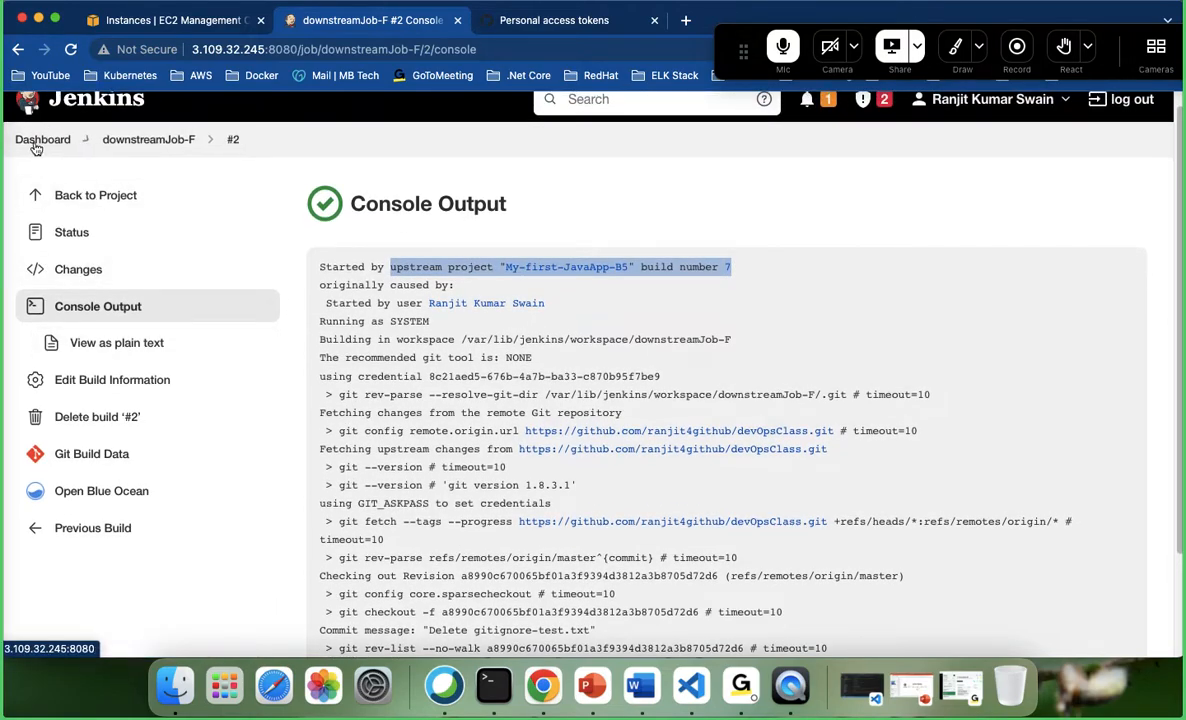
click(150, 141)
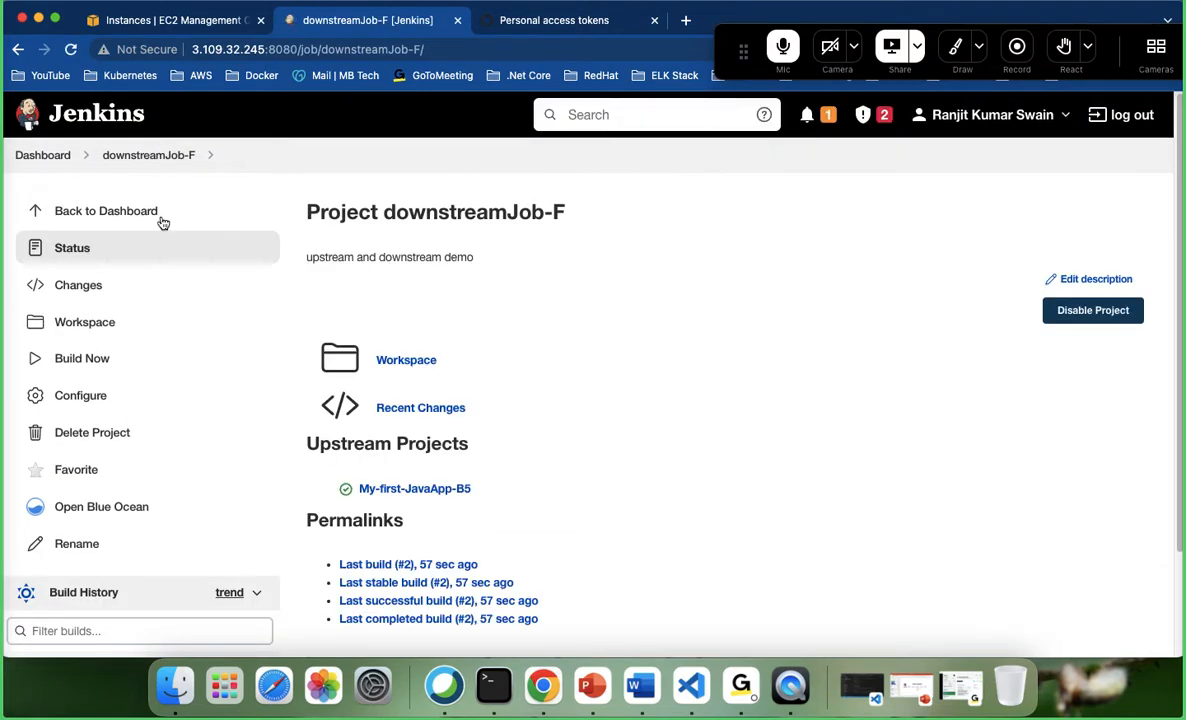
click(63, 400)
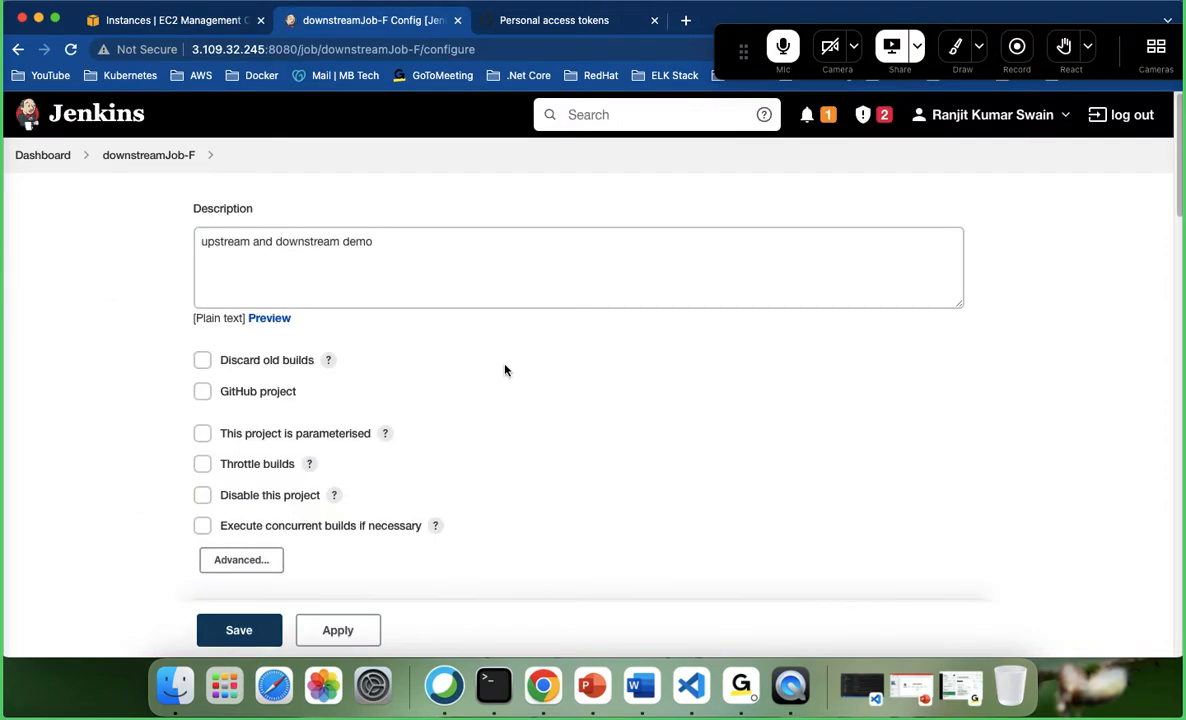
scroll(505, 370, down, 5)
scroll(505, 370, down, 10)
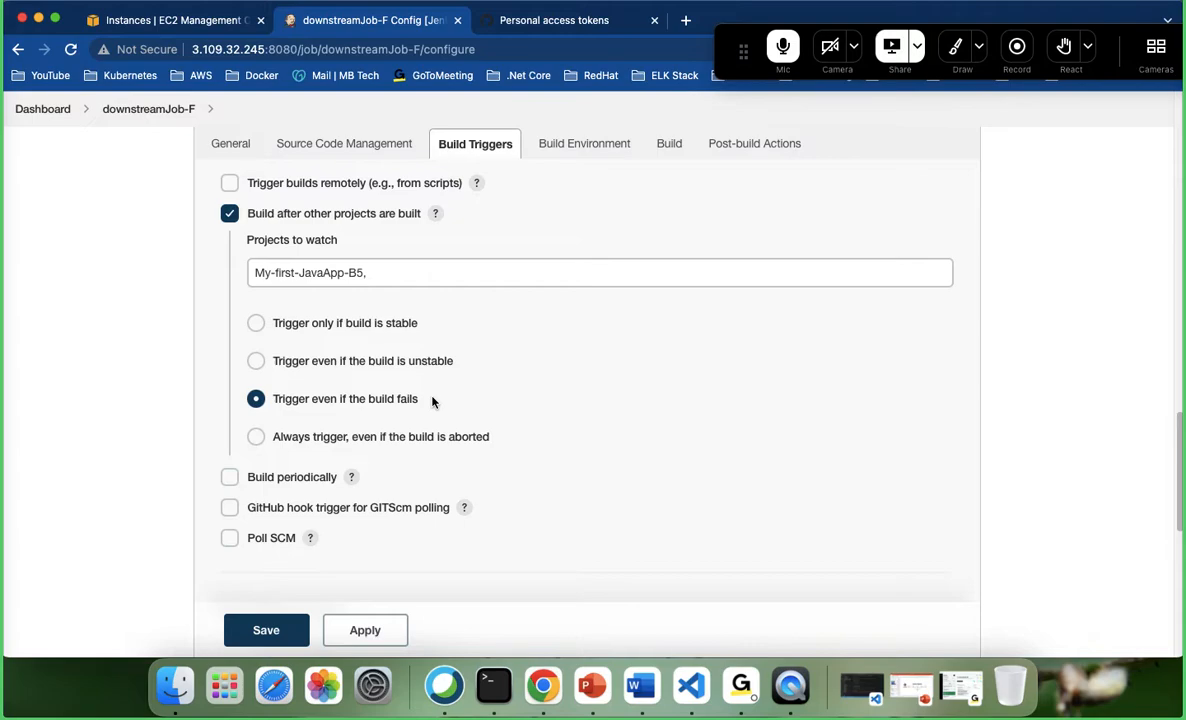
drag(313, 401, 337, 402)
click(485, 392)
click(268, 631)
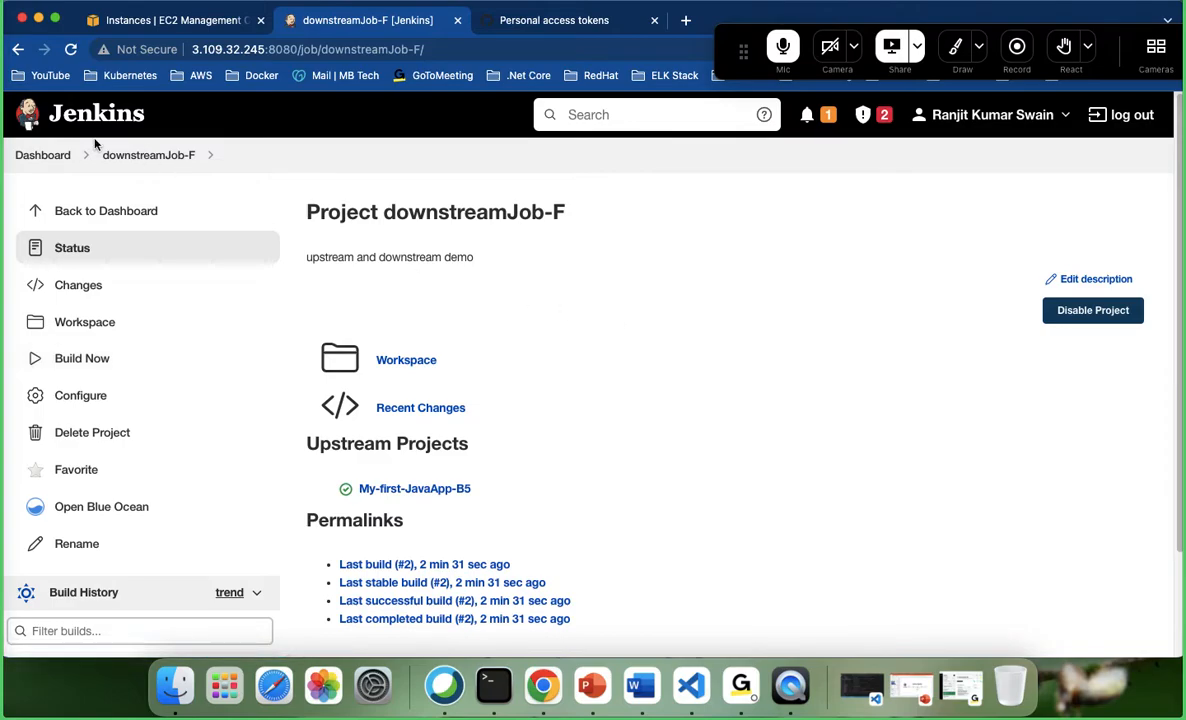
Open My-first-JavaApp-B5's configuration from the dashboard and scroll down to Source Code Management
click(43, 160)
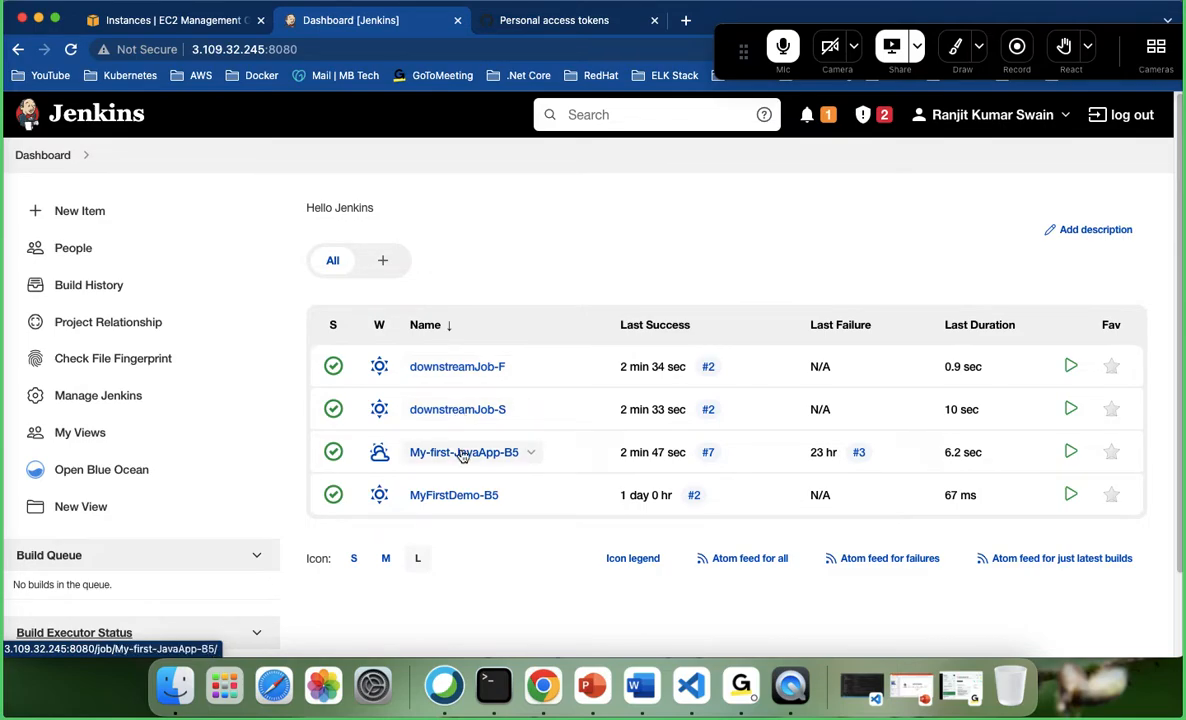
scroll(255, 403, down, 2)
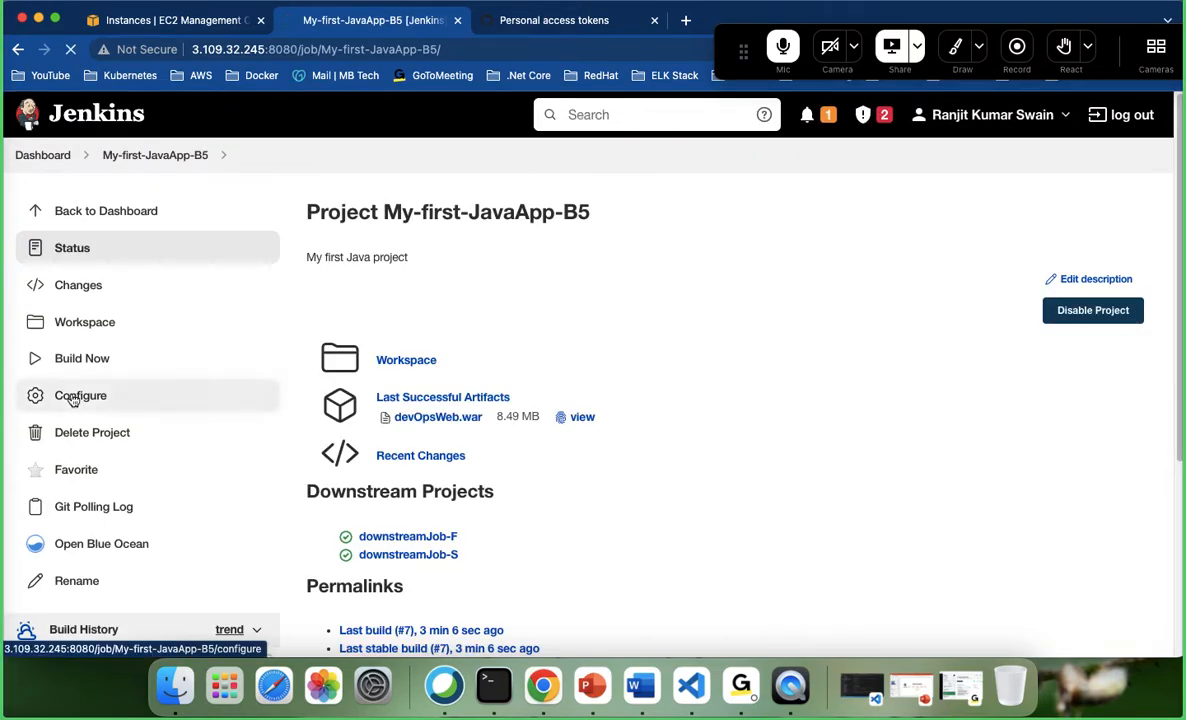
click(73, 399)
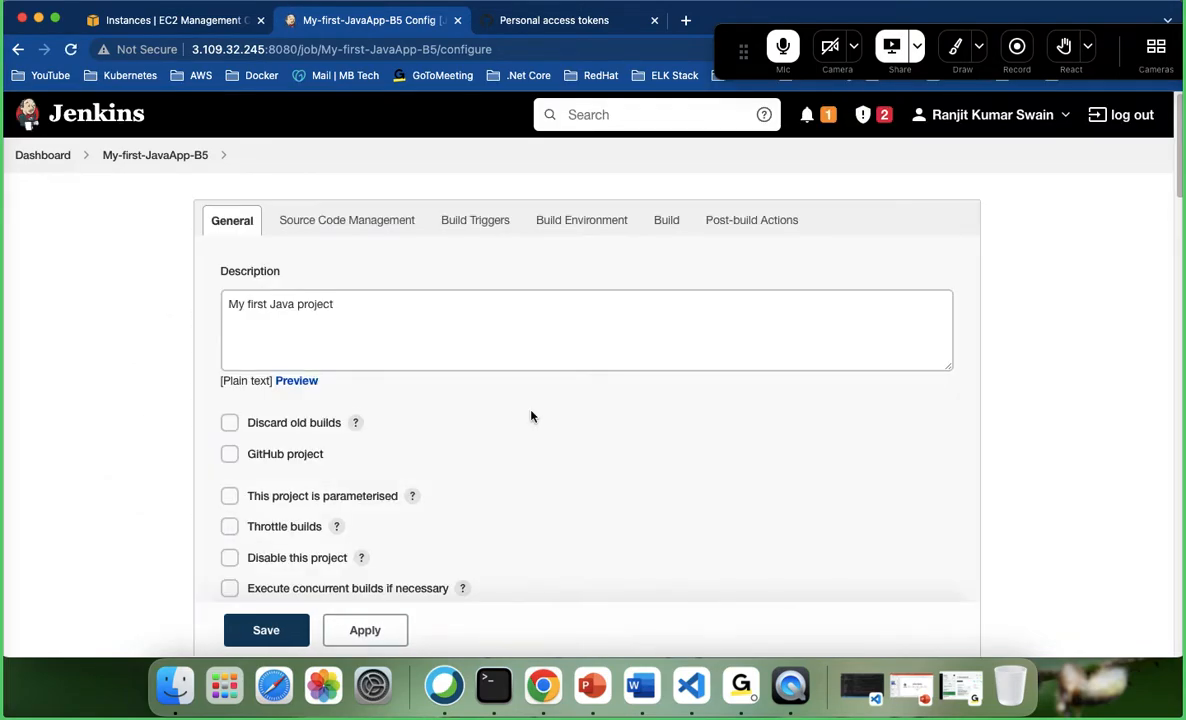
scroll(519, 421, down, 3)
scroll(505, 418, down, 6)
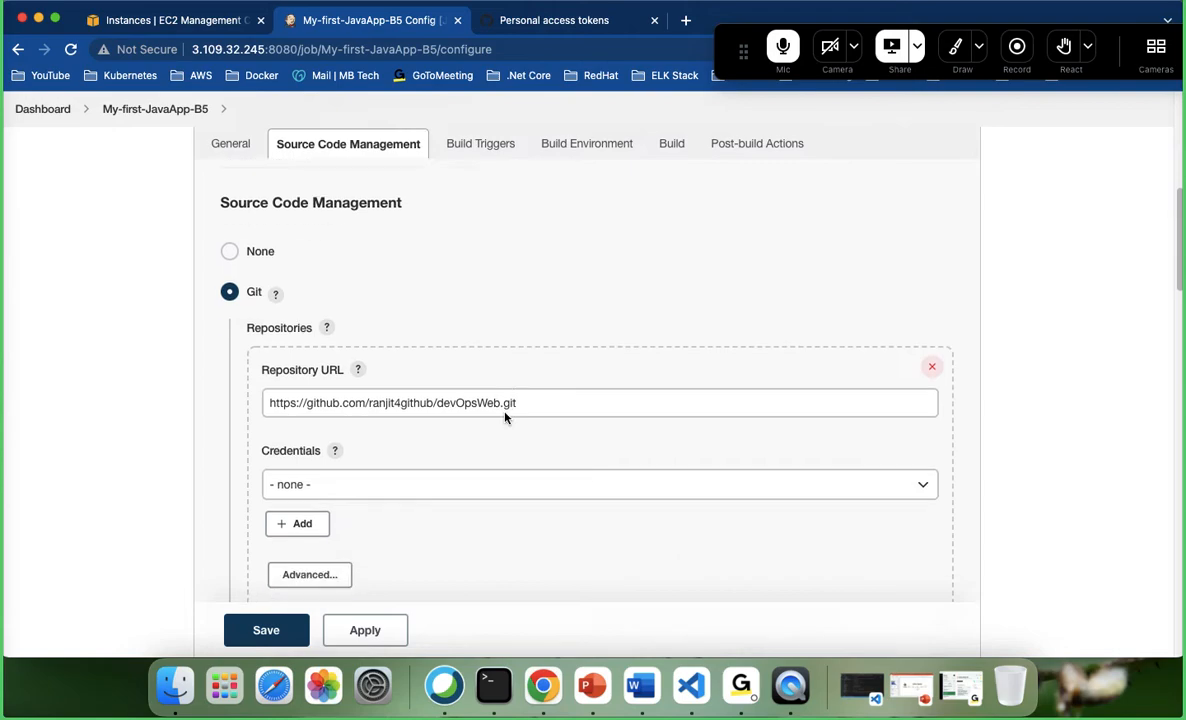
scroll(505, 418, down, 3)
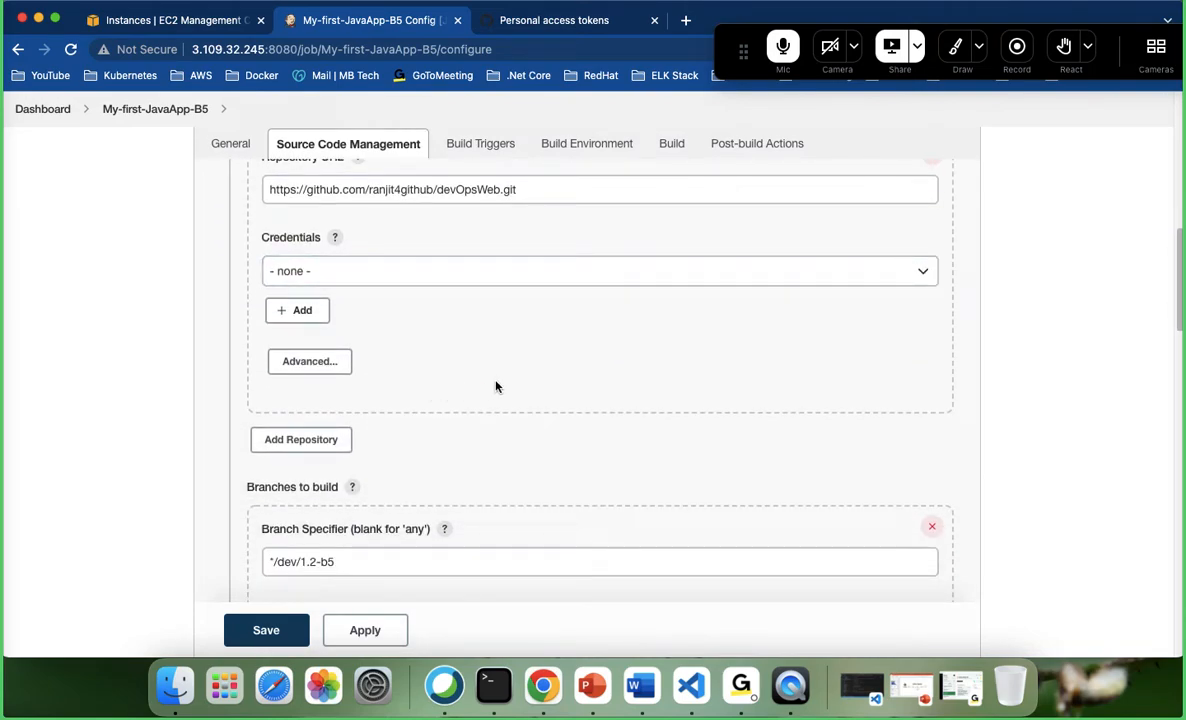
scroll(496, 386, down, 3)
scroll(496, 386, down, 2)
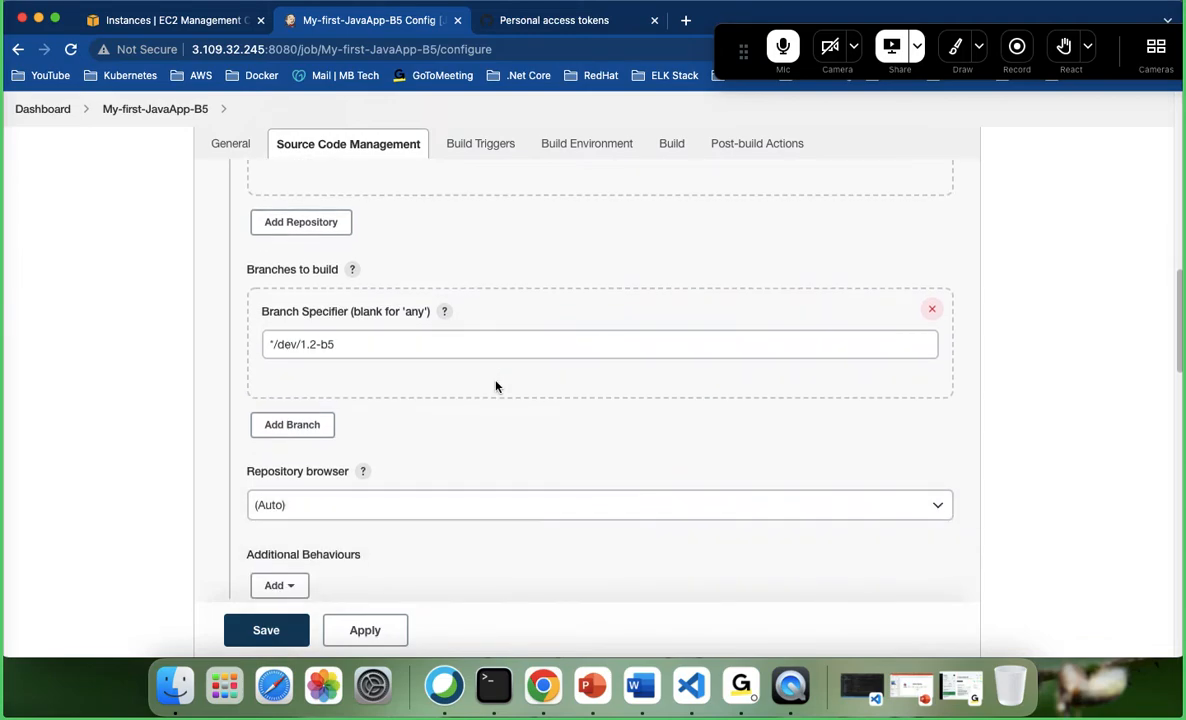
Change the Branch Specifier from */dev/1.2-b5 to */dev/1.3-b5 and save the job
click(312, 343)
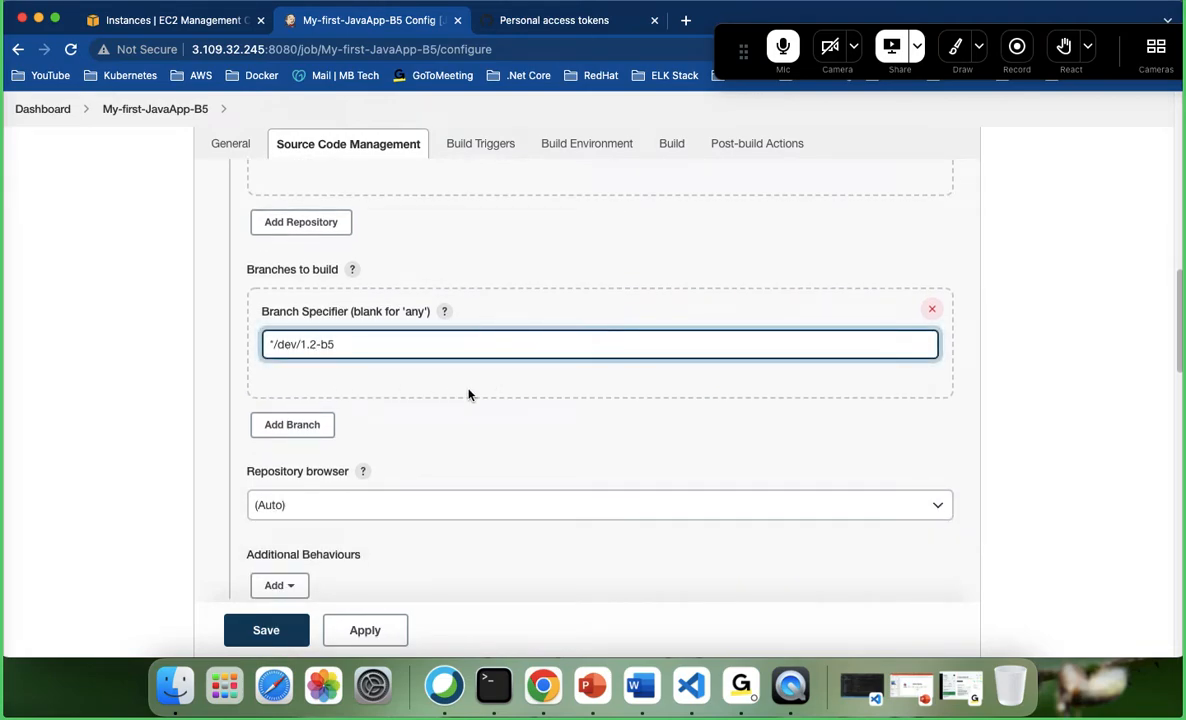
key(BackSpace)
text(3)
click(495, 442)
scroll(495, 442, down, 2)
scroll(495, 442, down, 10)
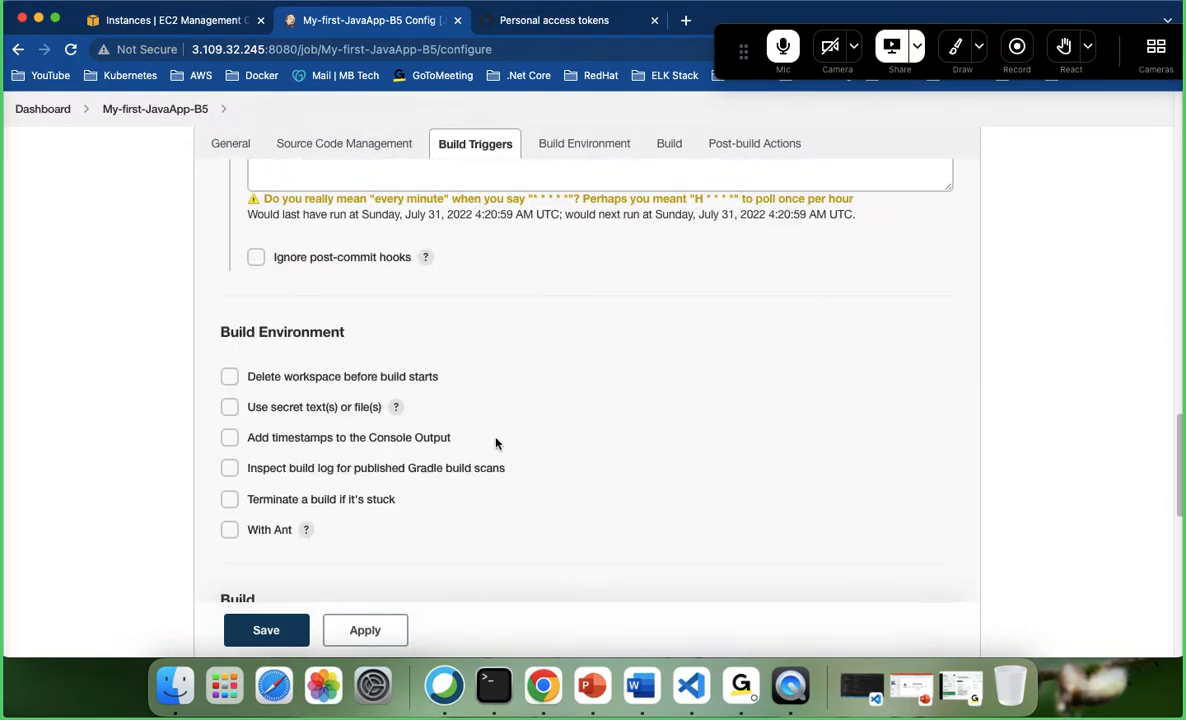
scroll(495, 443, down, 3)
click(264, 631)
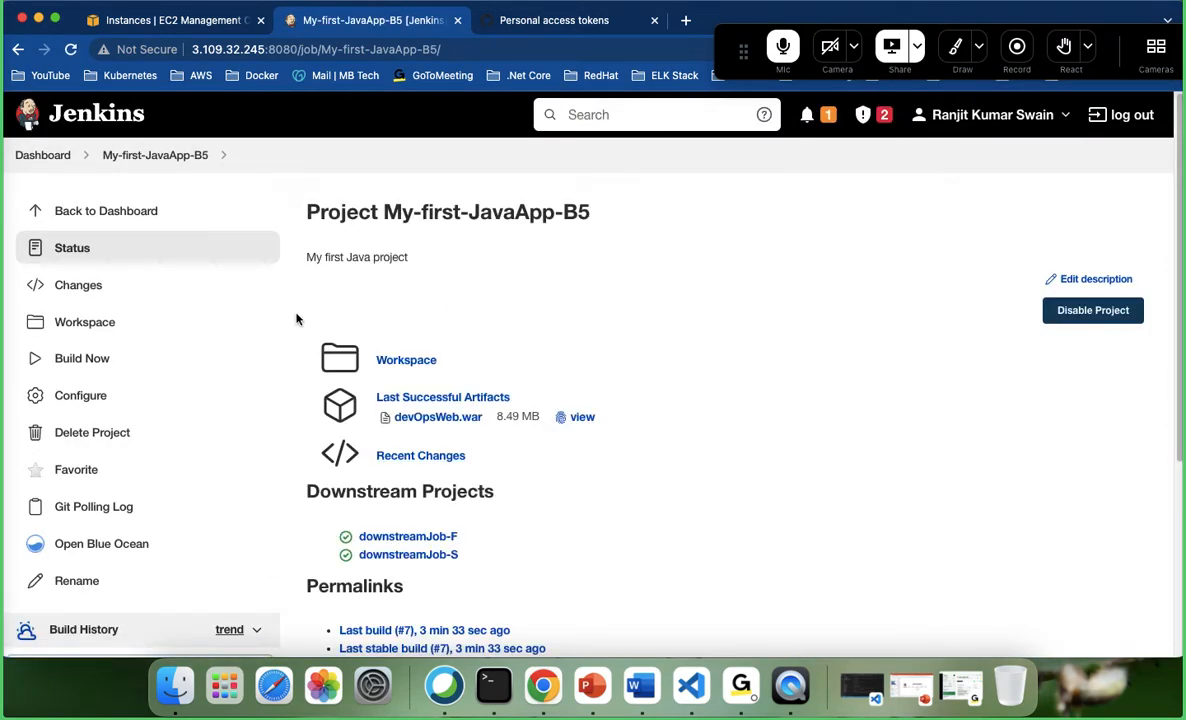
scroll(470, 324, down, 3)
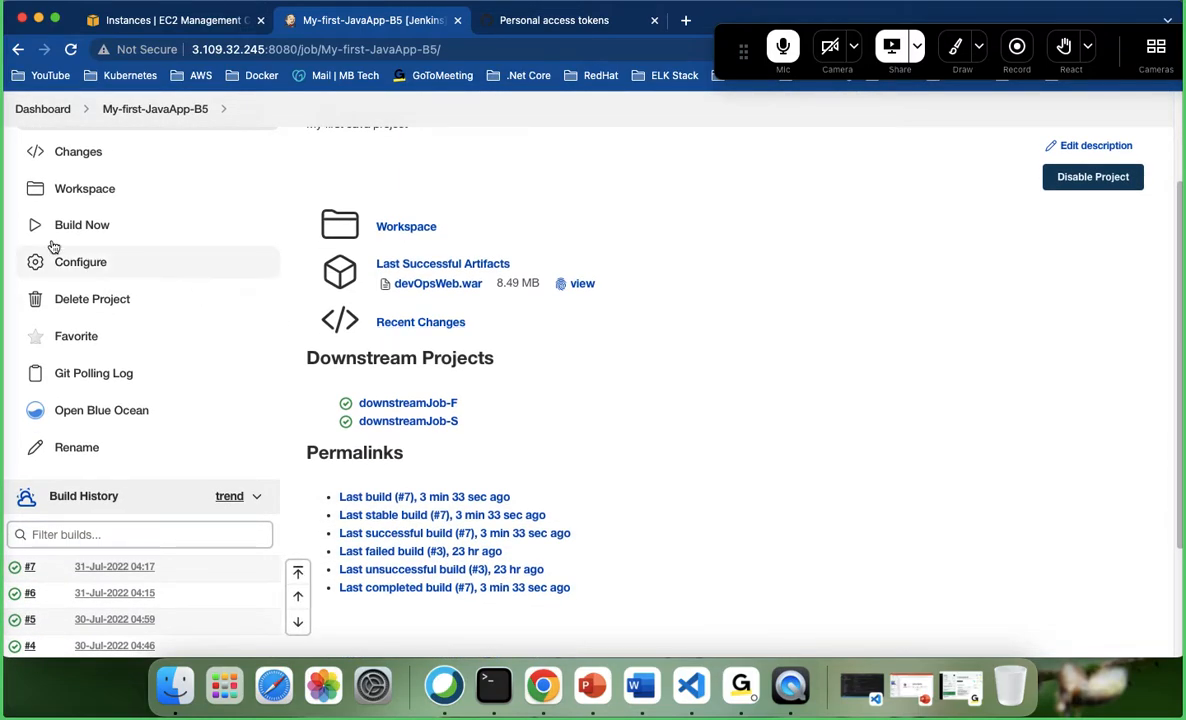
Build My-first-JavaApp-B5 again, refresh, and open the console output of failed build #8
click(36, 227)
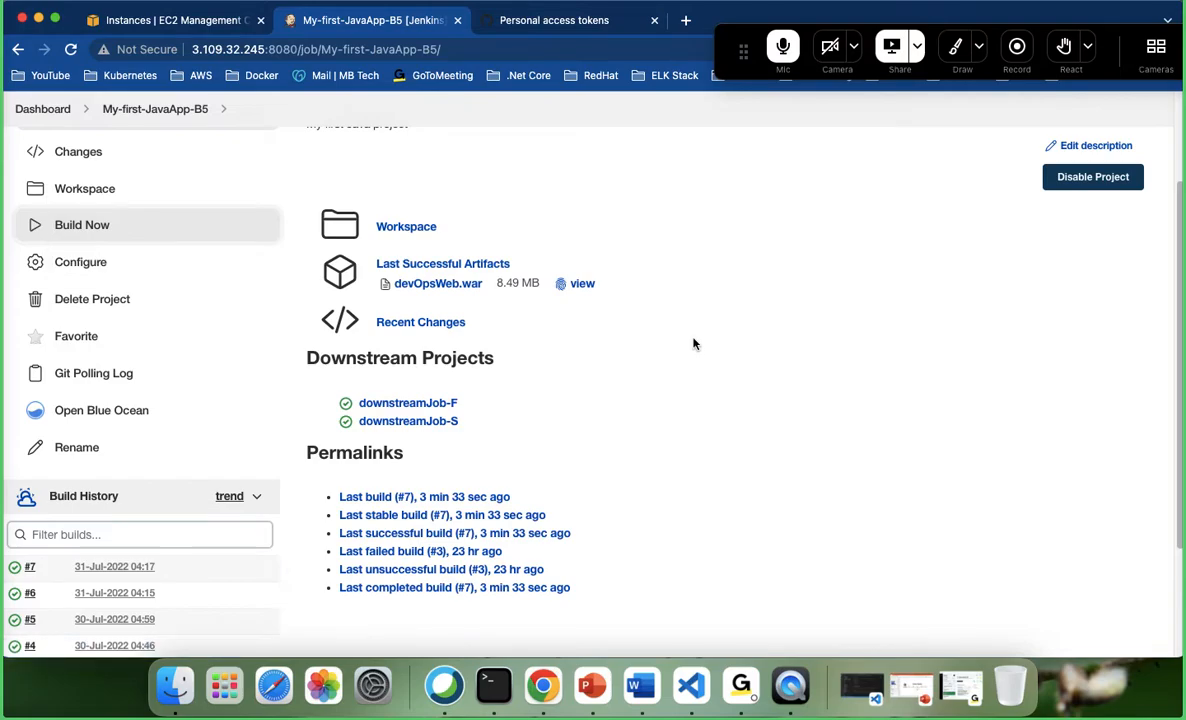
scroll(617, 341, down, 3)
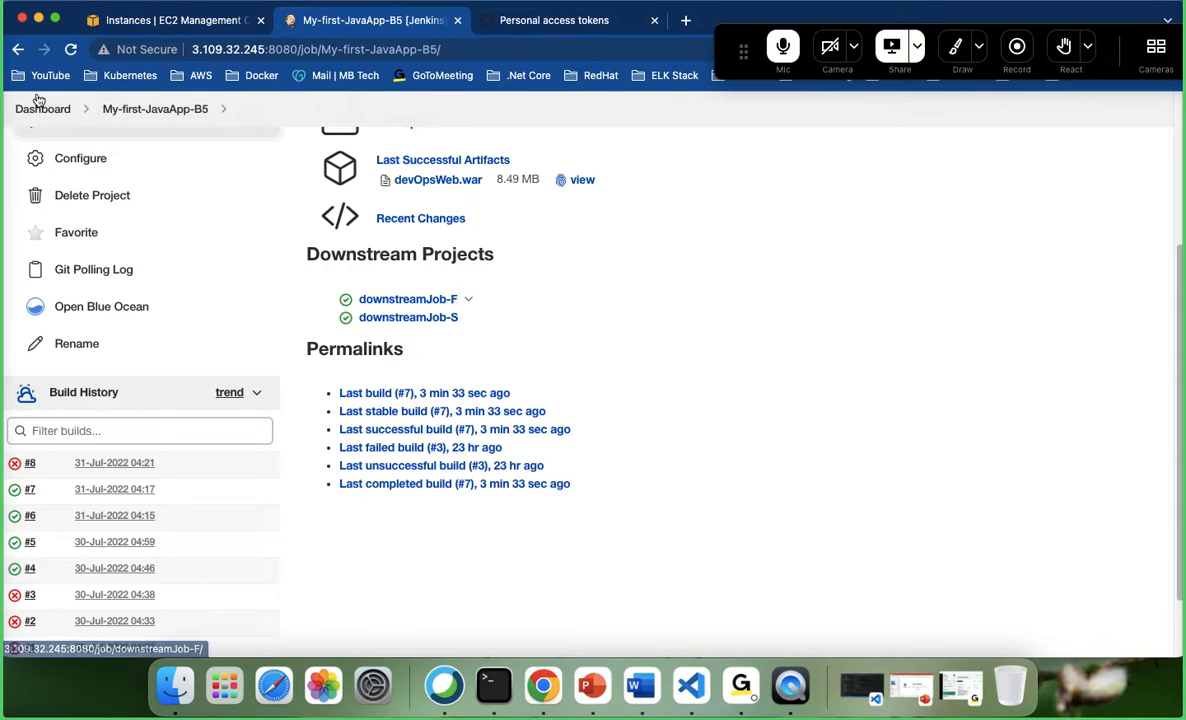
click(72, 52)
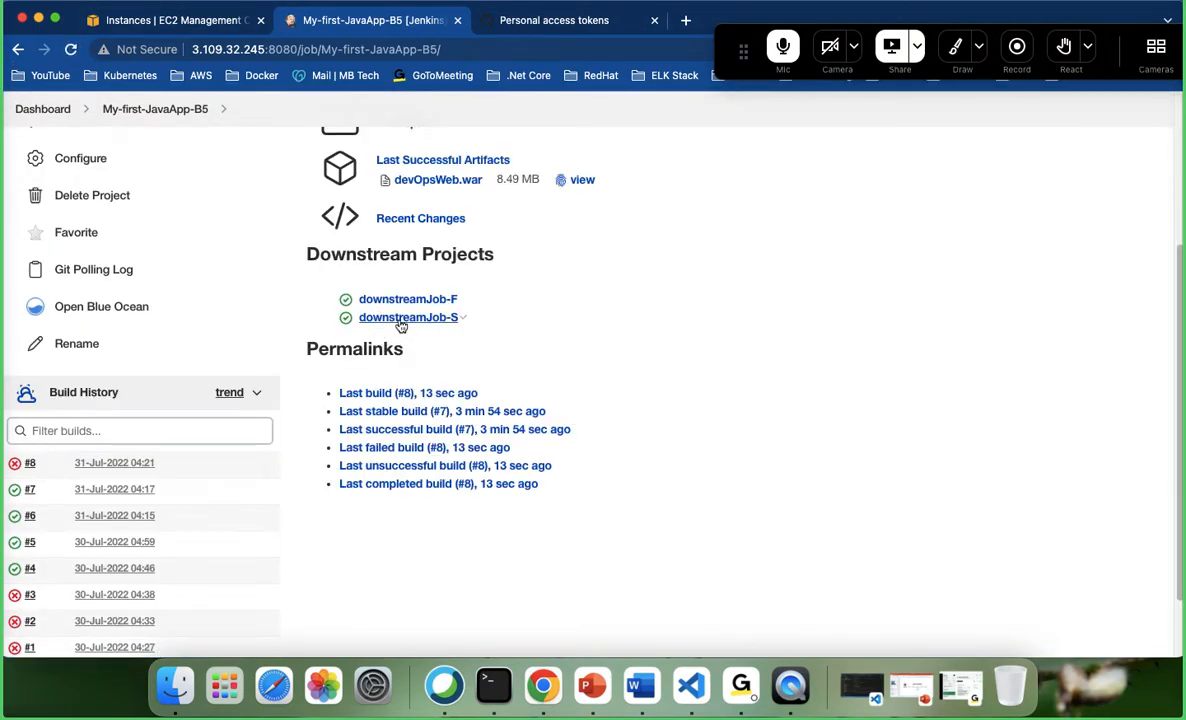
click(15, 466)
Highlight the 'Triggering a new build of downstreamJob-F' line in build #8's log, then go to the Dashboard
scroll(590, 535, down, 1)
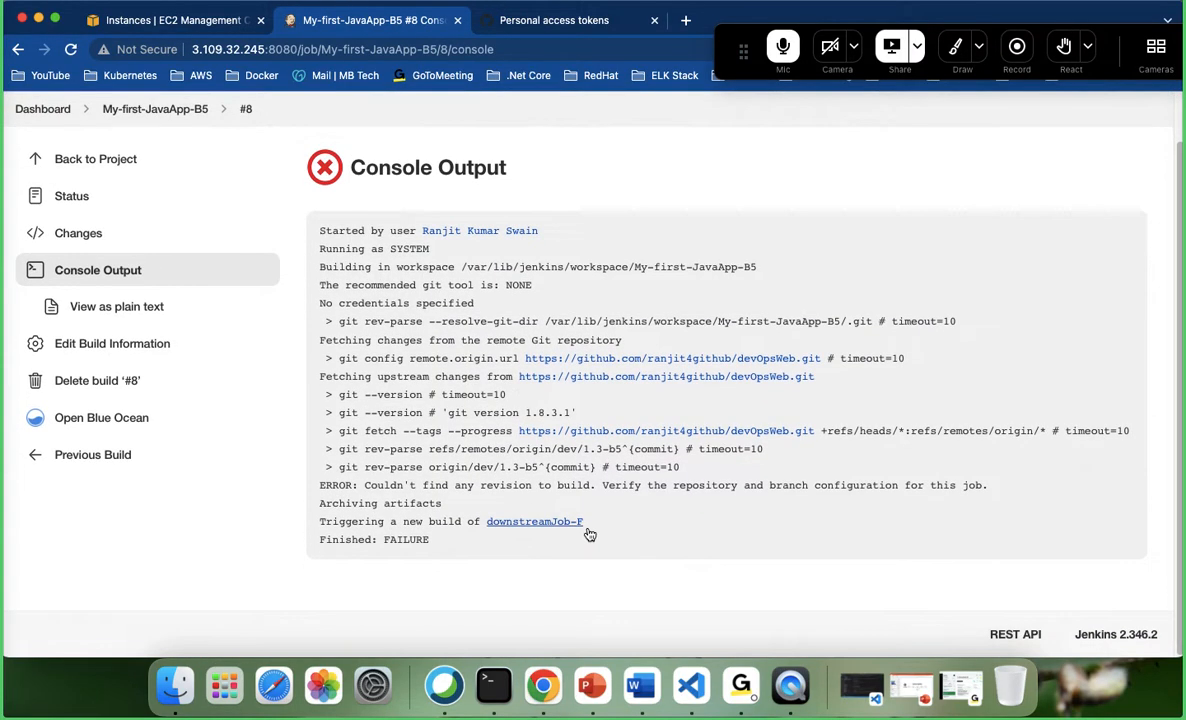
drag(606, 527, 338, 517)
click(662, 534)
mouse_move(532, 535)
drag(741, 54, 477, 40)
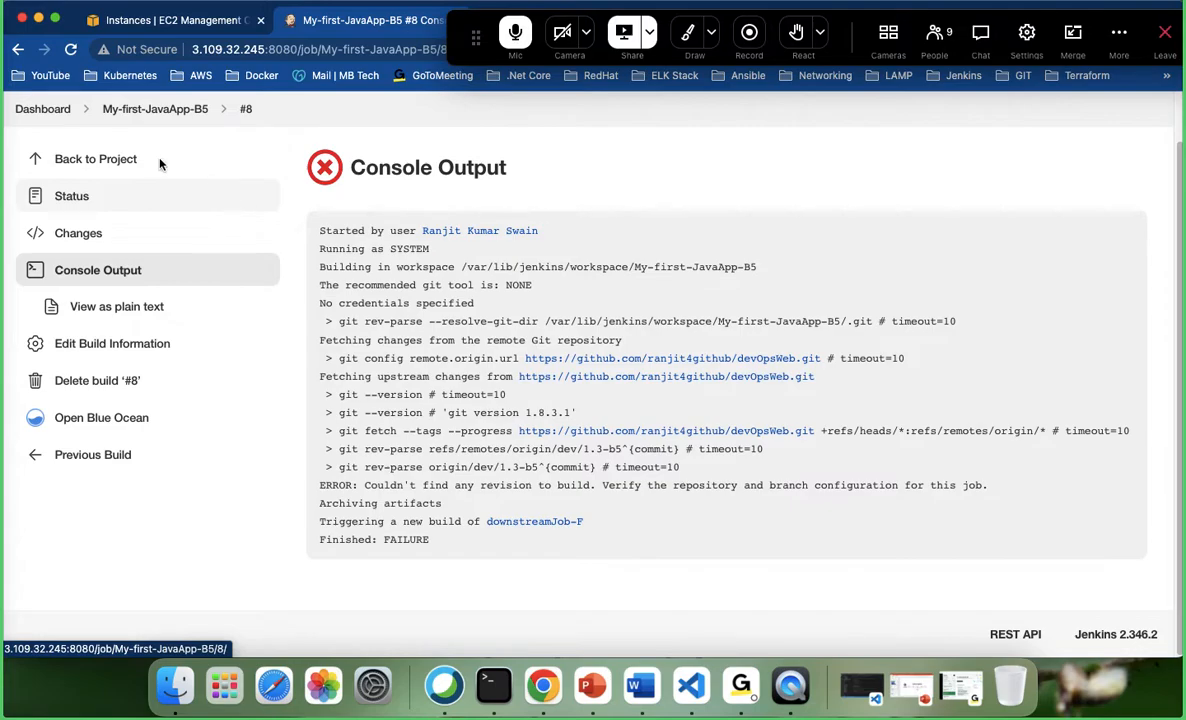
click(49, 115)
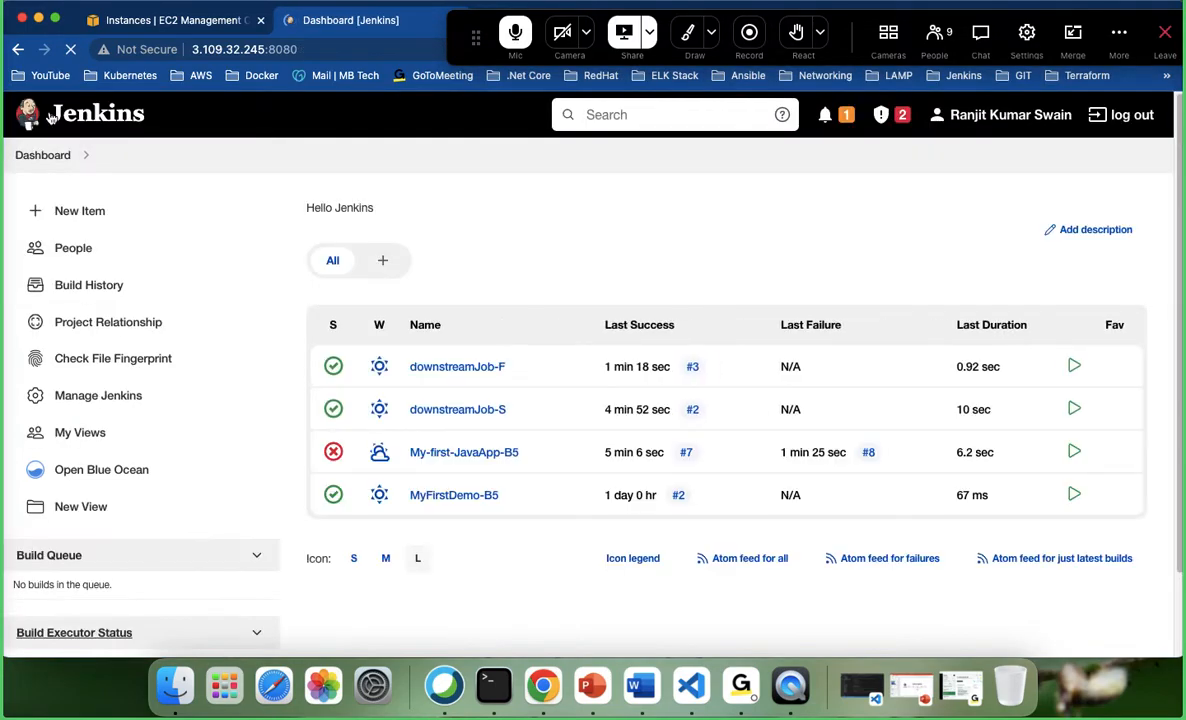
scroll(536, 288, down, 3)
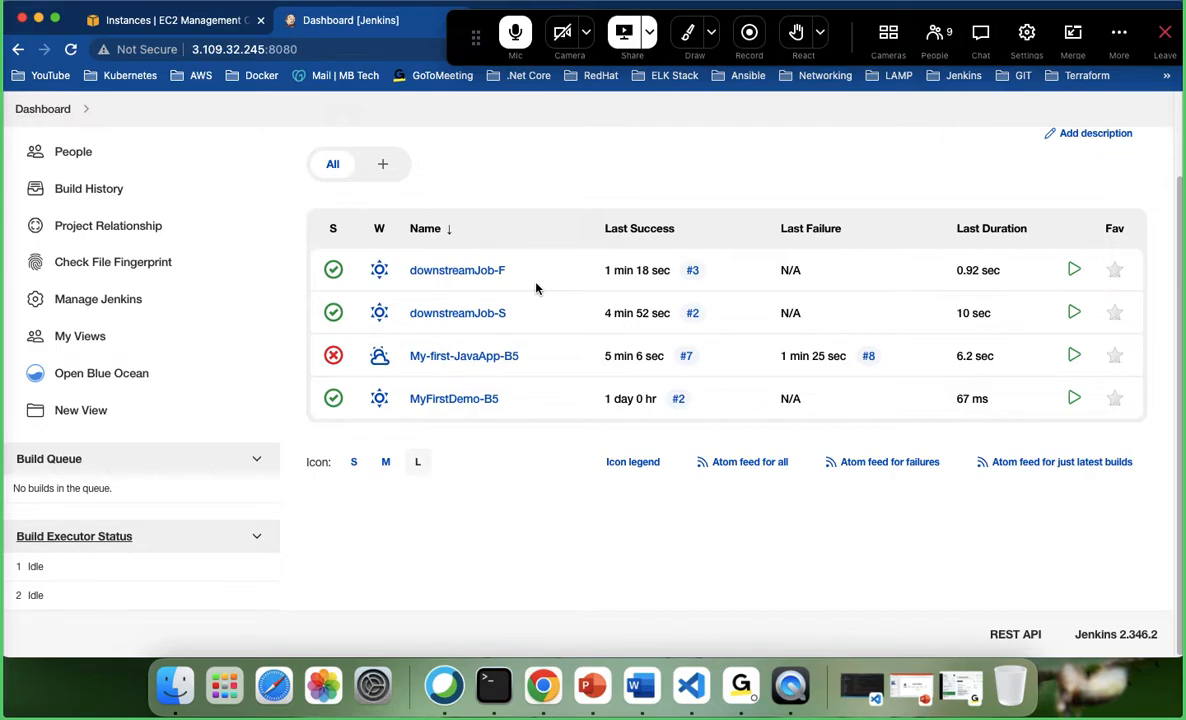
click(455, 270)
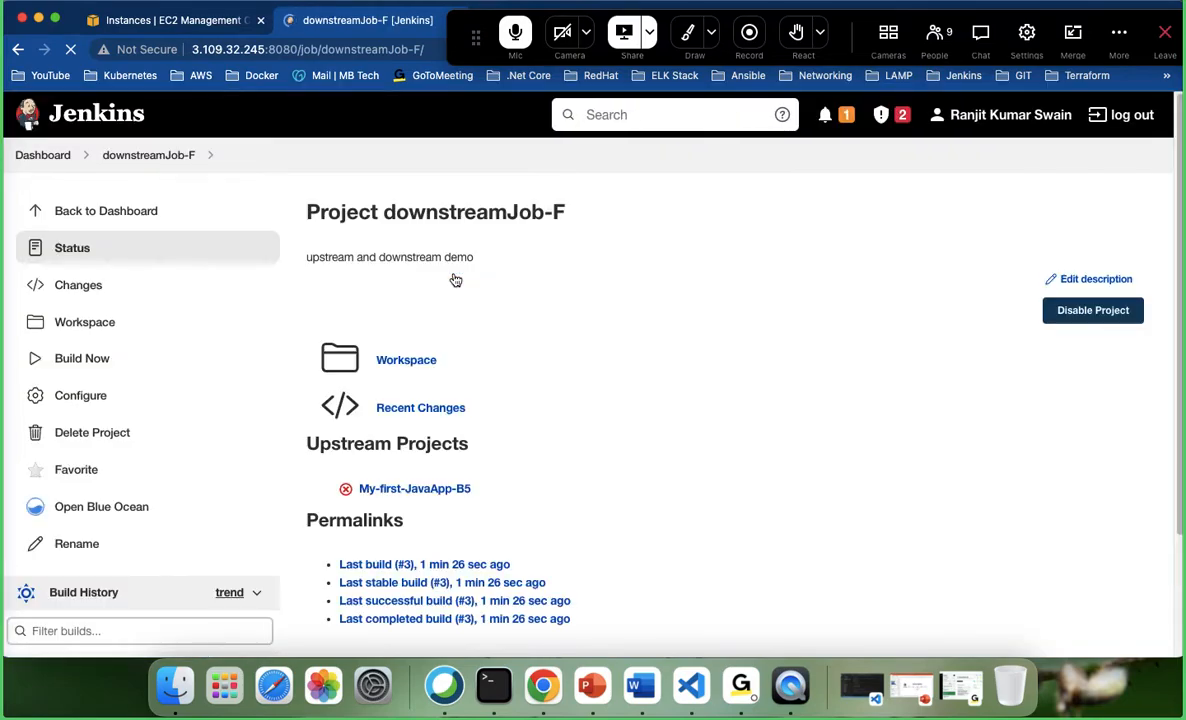
scroll(557, 363, down, 3)
click(63, 242)
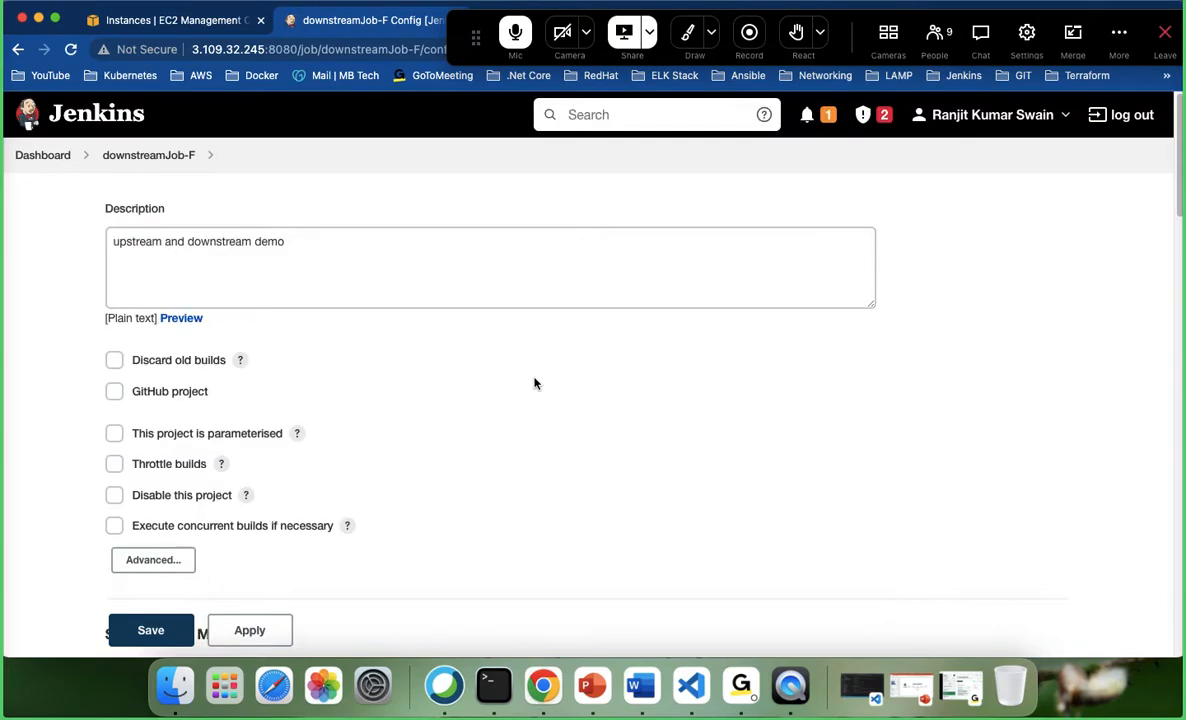
scroll(515, 383, down, 3)
scroll(515, 383, down, 10)
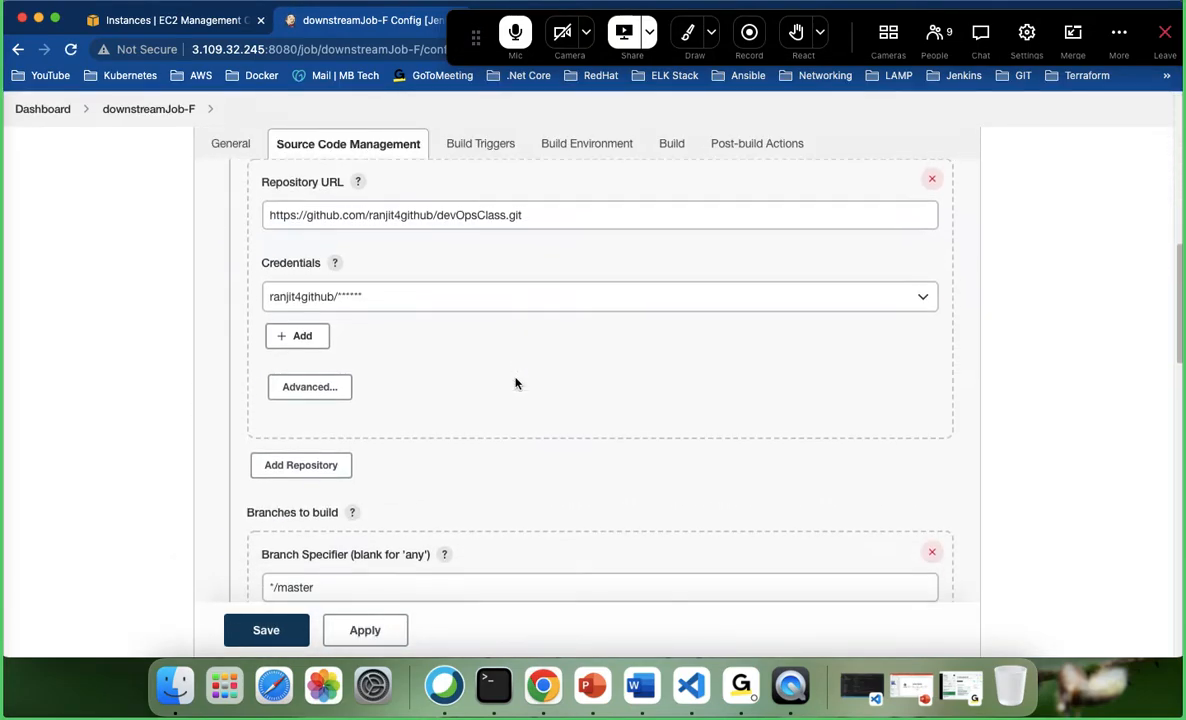
scroll(515, 383, down, 5)
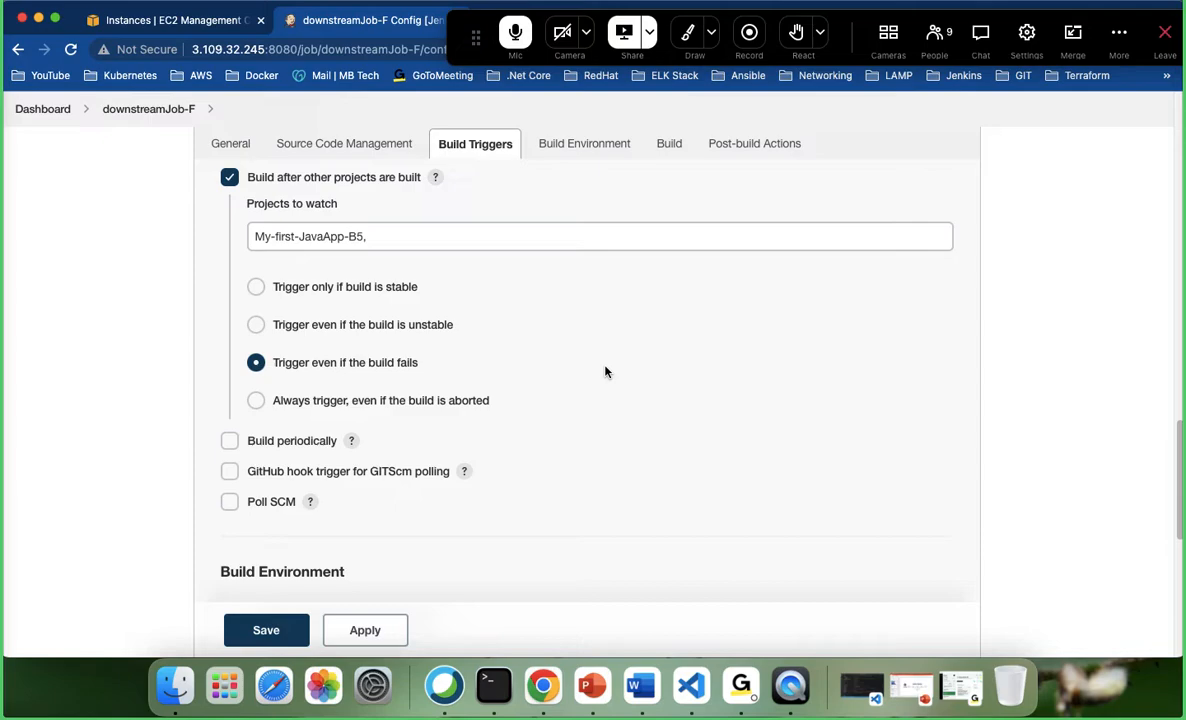
click(321, 296)
double_click(321, 296)
drag(333, 299, 336, 302)
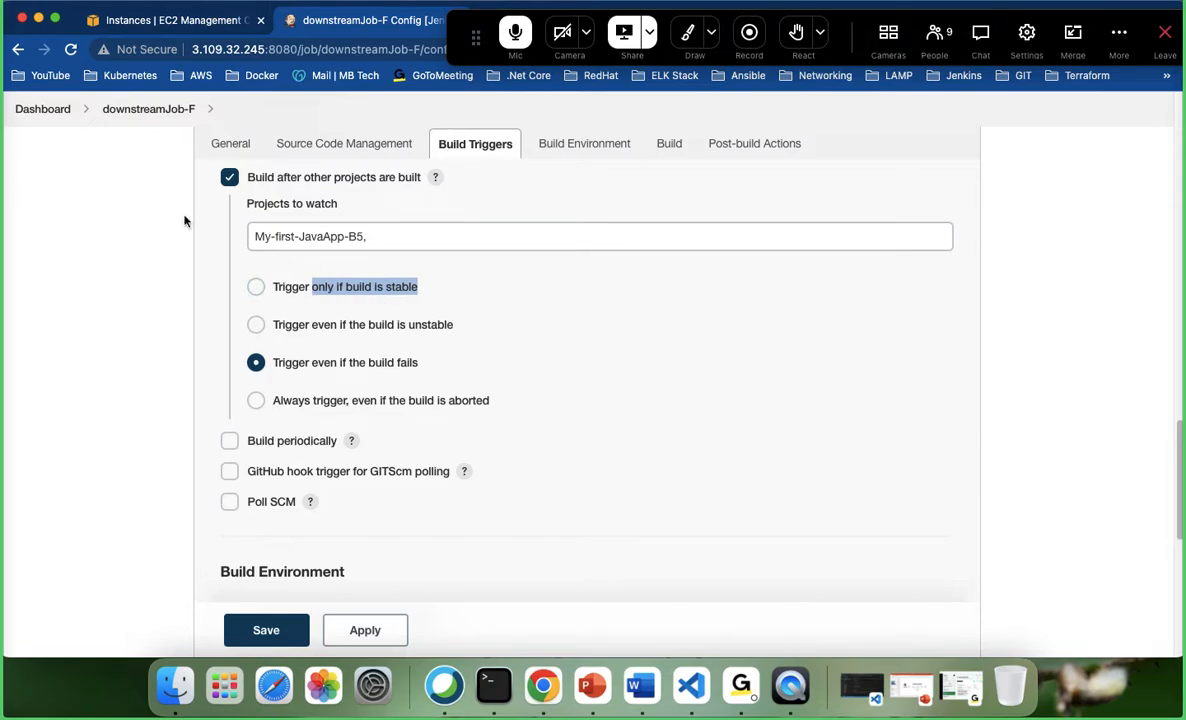
click(48, 109)
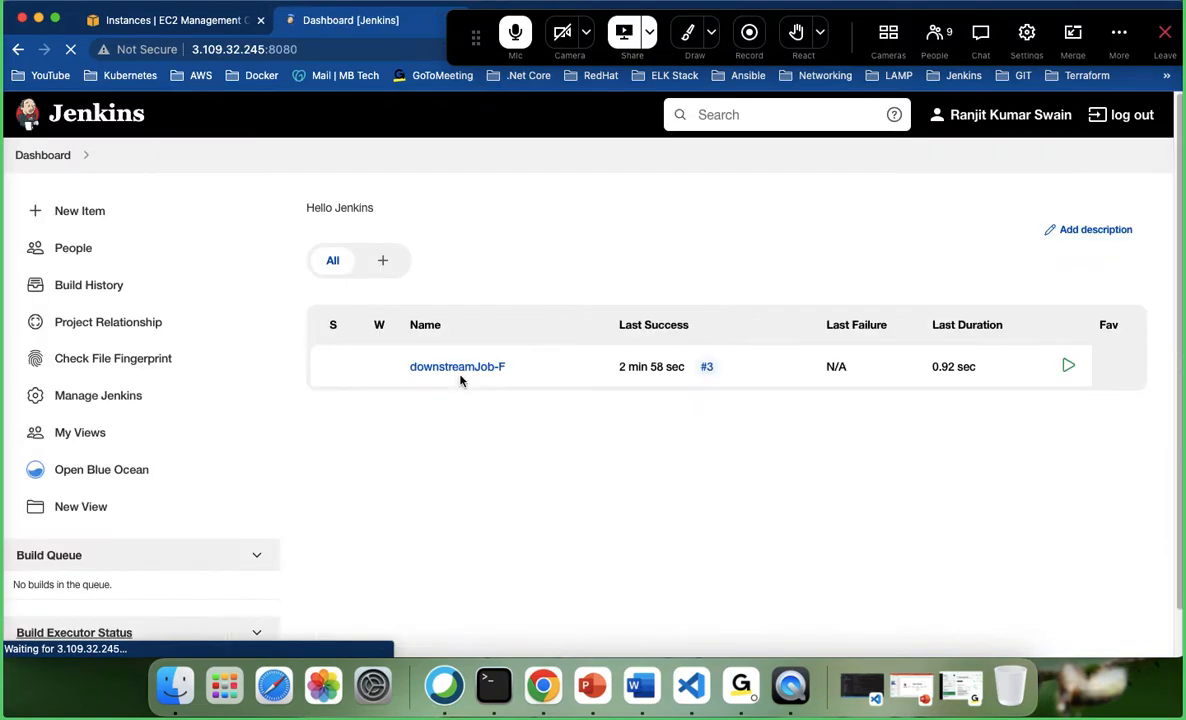
Open downstreamJob-S's configuration and review its Build Triggers, highlighting 'even' in the trigger-even-if-fails option
click(452, 410)
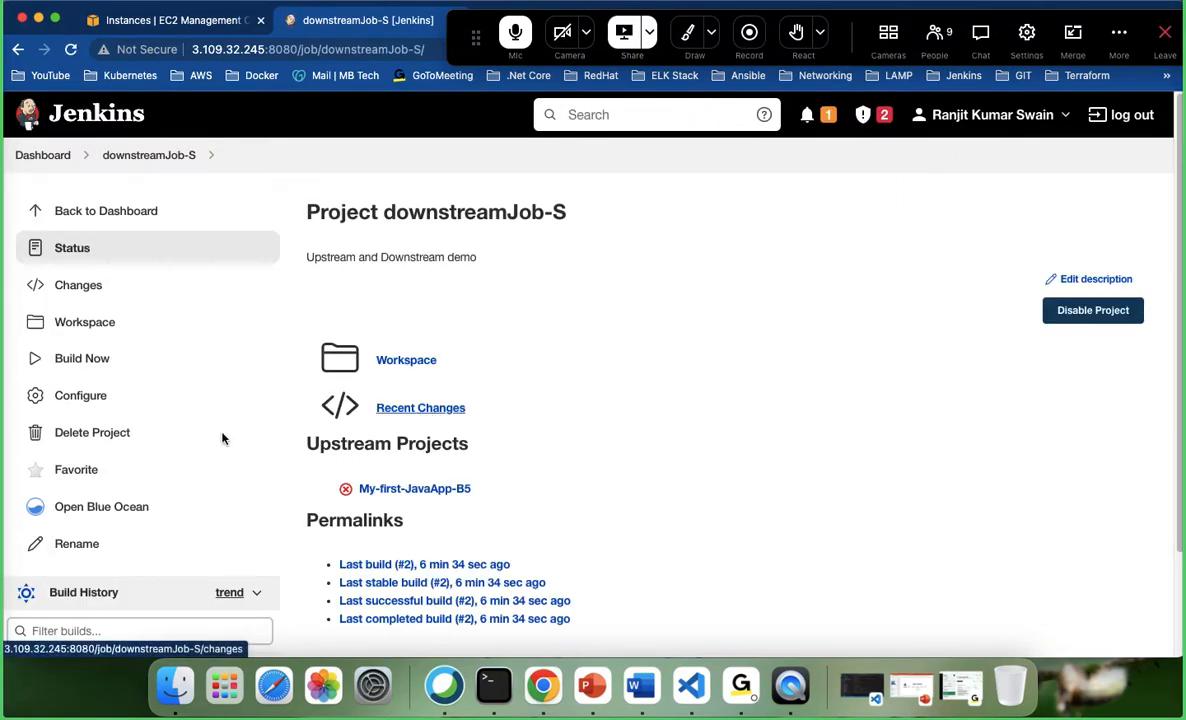
click(78, 399)
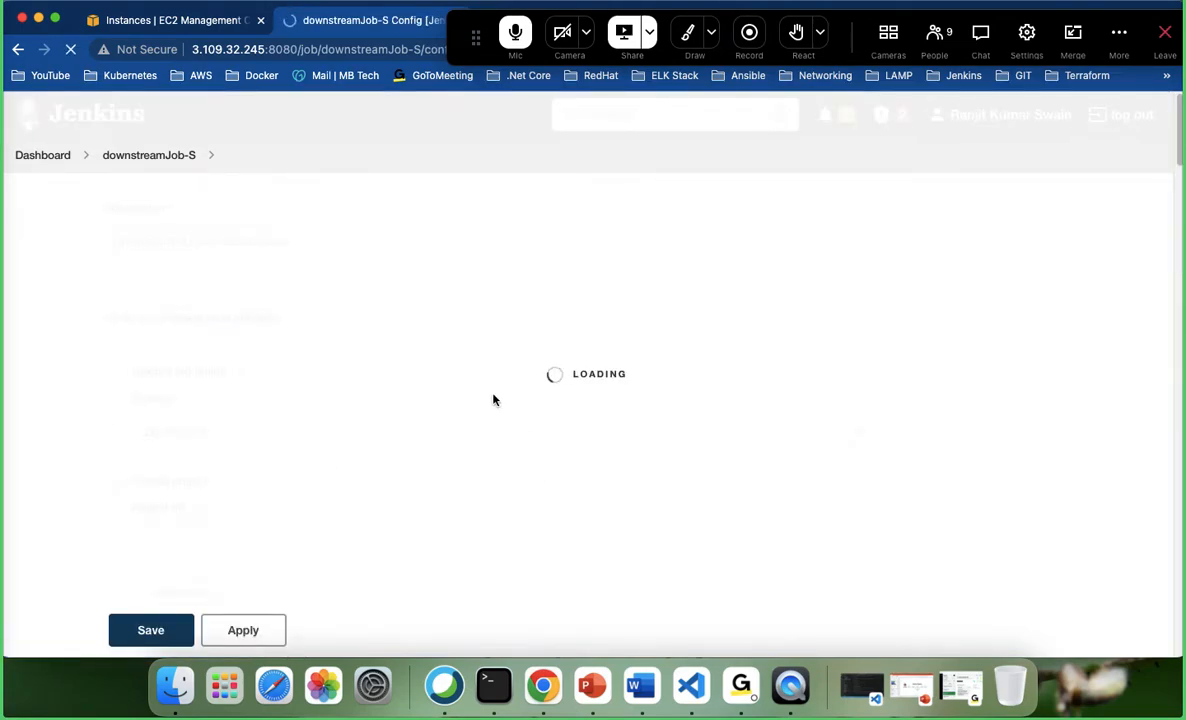
scroll(492, 399, down, 10)
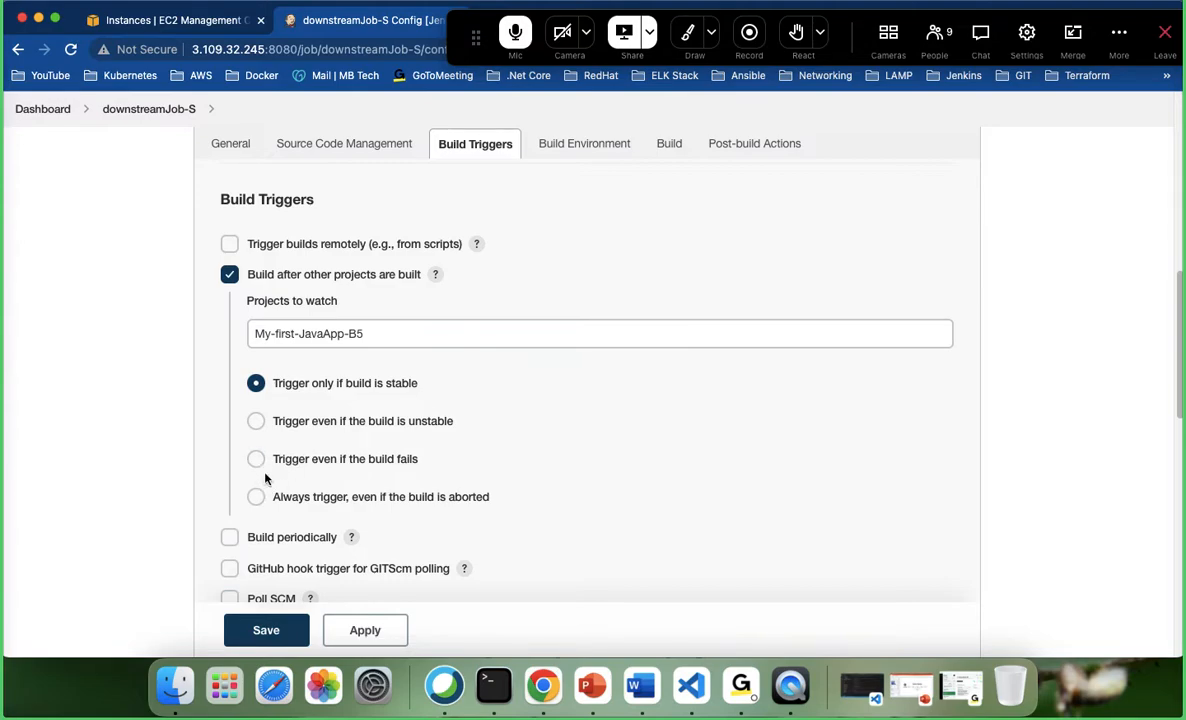
drag(277, 468, 352, 468)
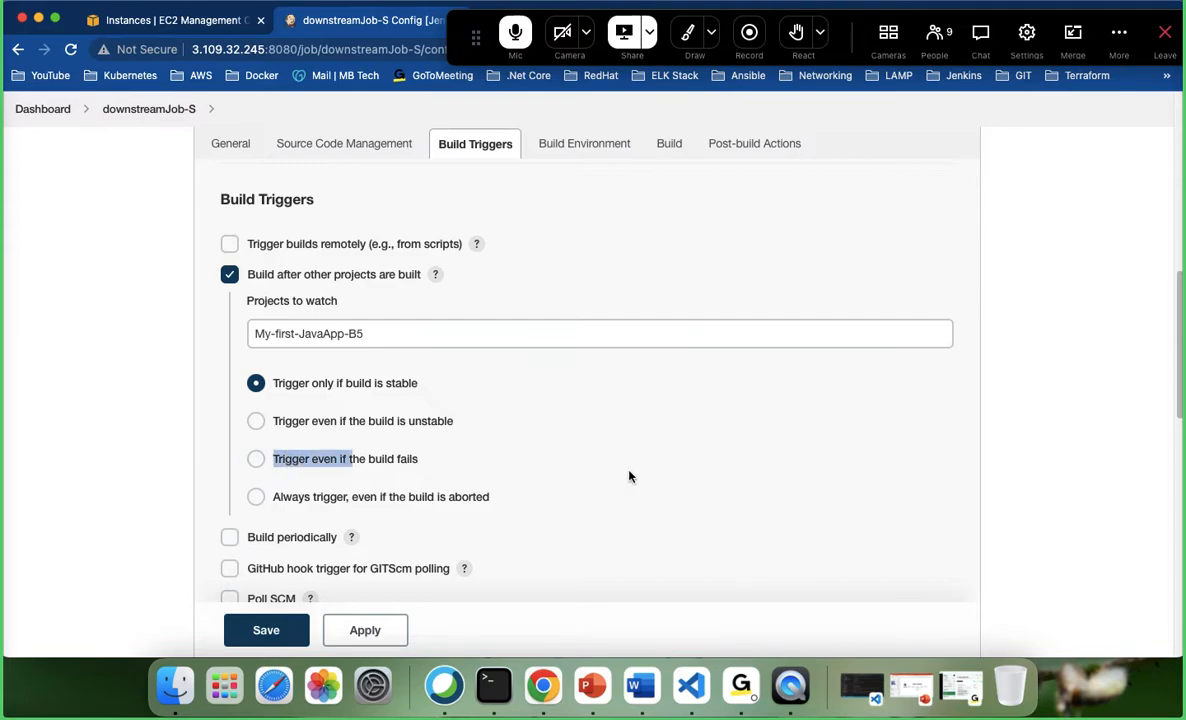
click(629, 476)
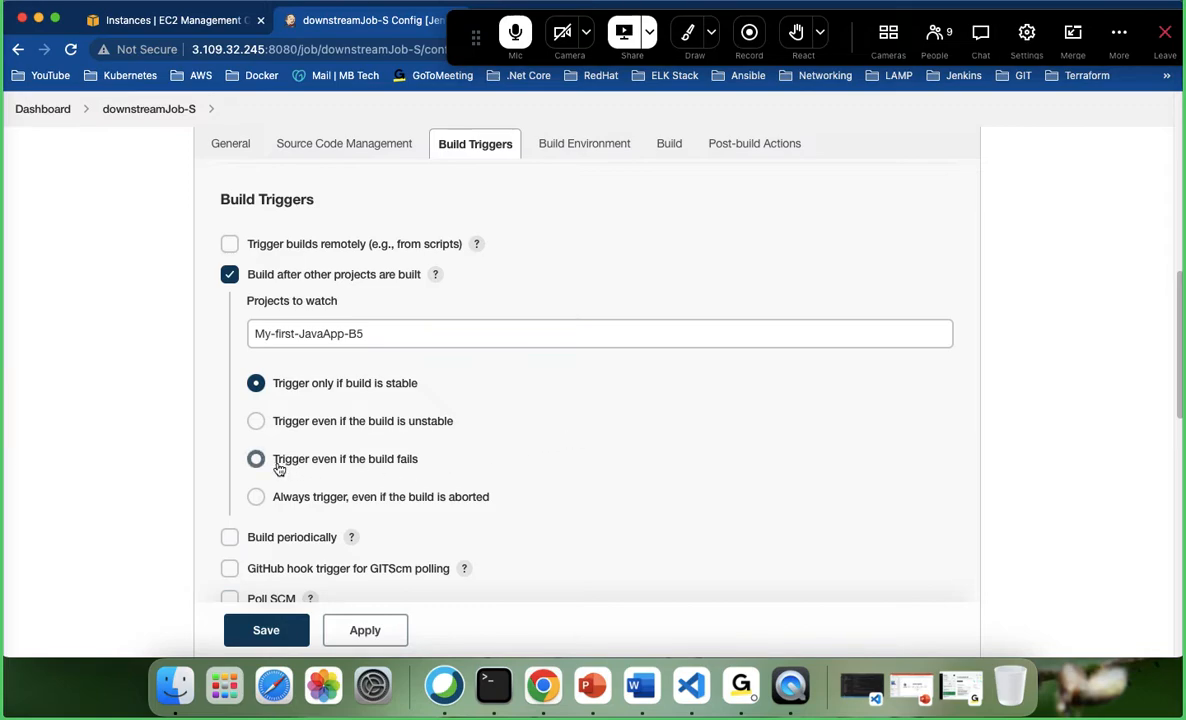
drag(420, 466, 325, 468)
click(505, 469)
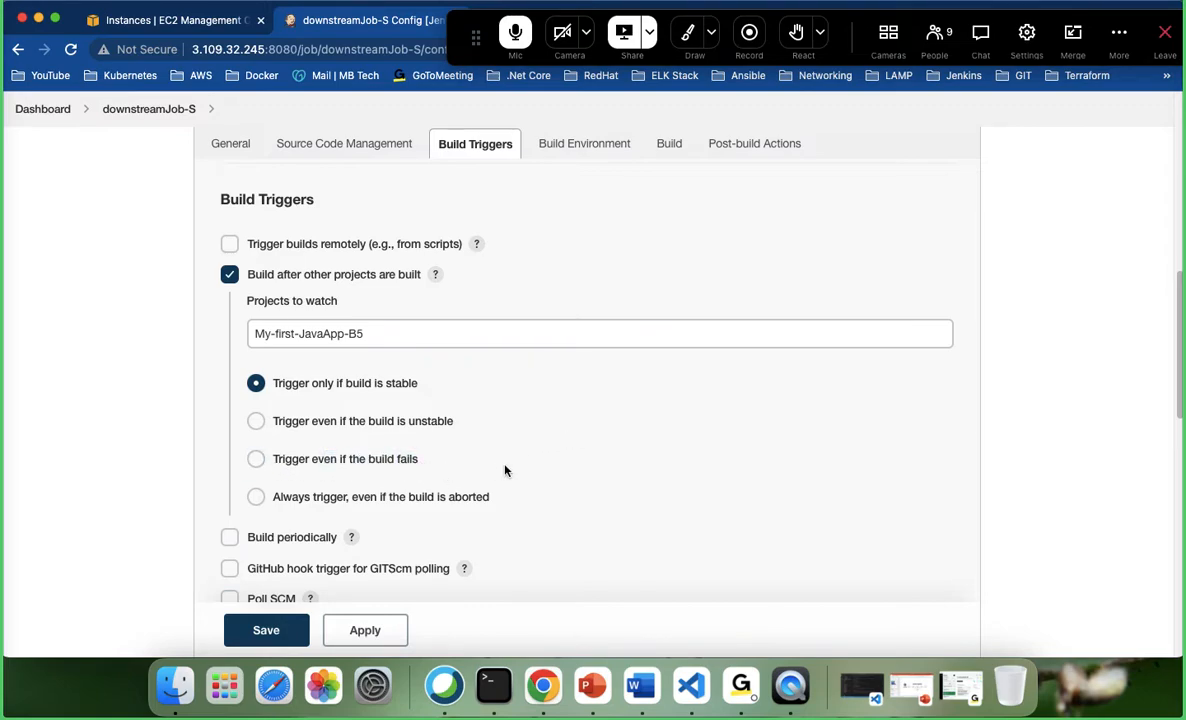
double_click(318, 466)
click(573, 464)
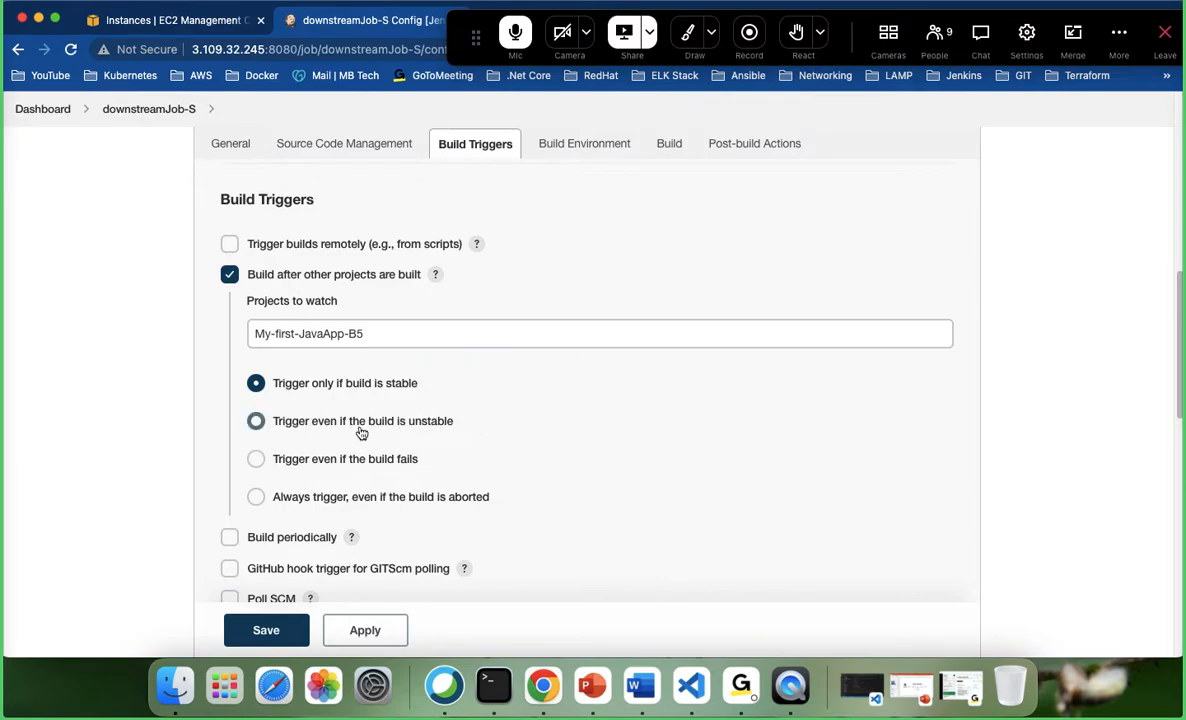
Enable 'Trigger even if the build is unstable' in downstreamJob-S's Build Triggers
click(256, 421)
Discard the unsaved trigger change and open the downstreamJob-S project page from the Dashboard
click(40, 112)
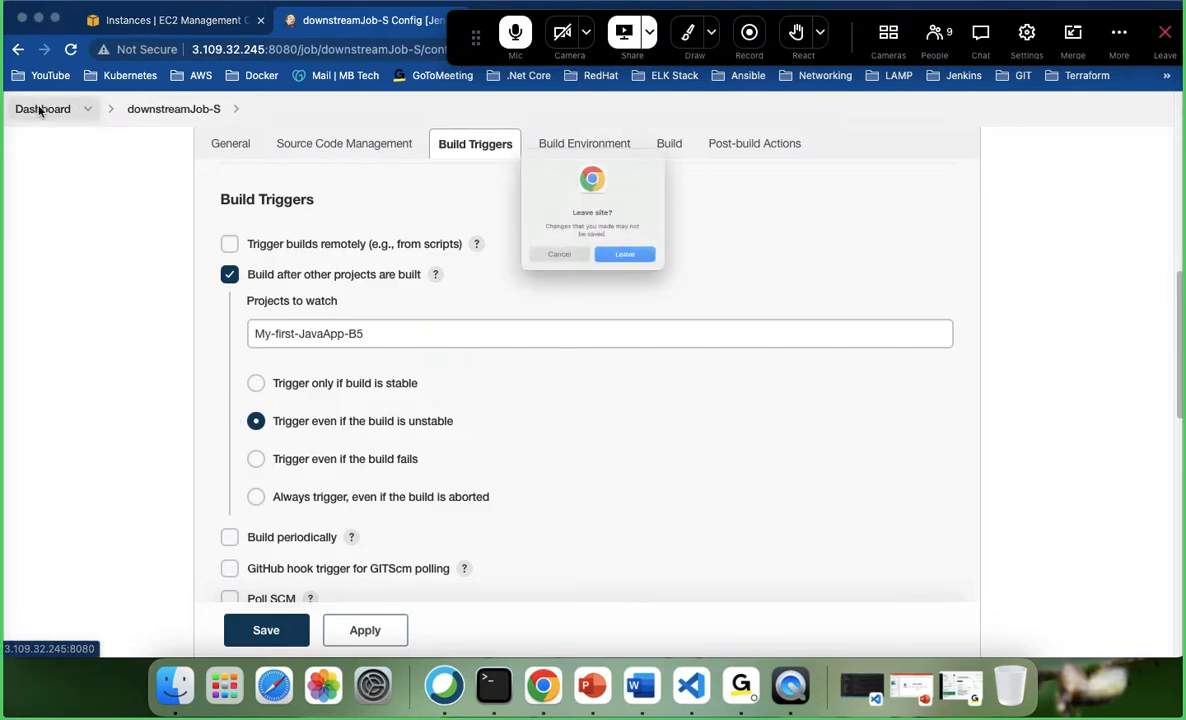
click(636, 268)
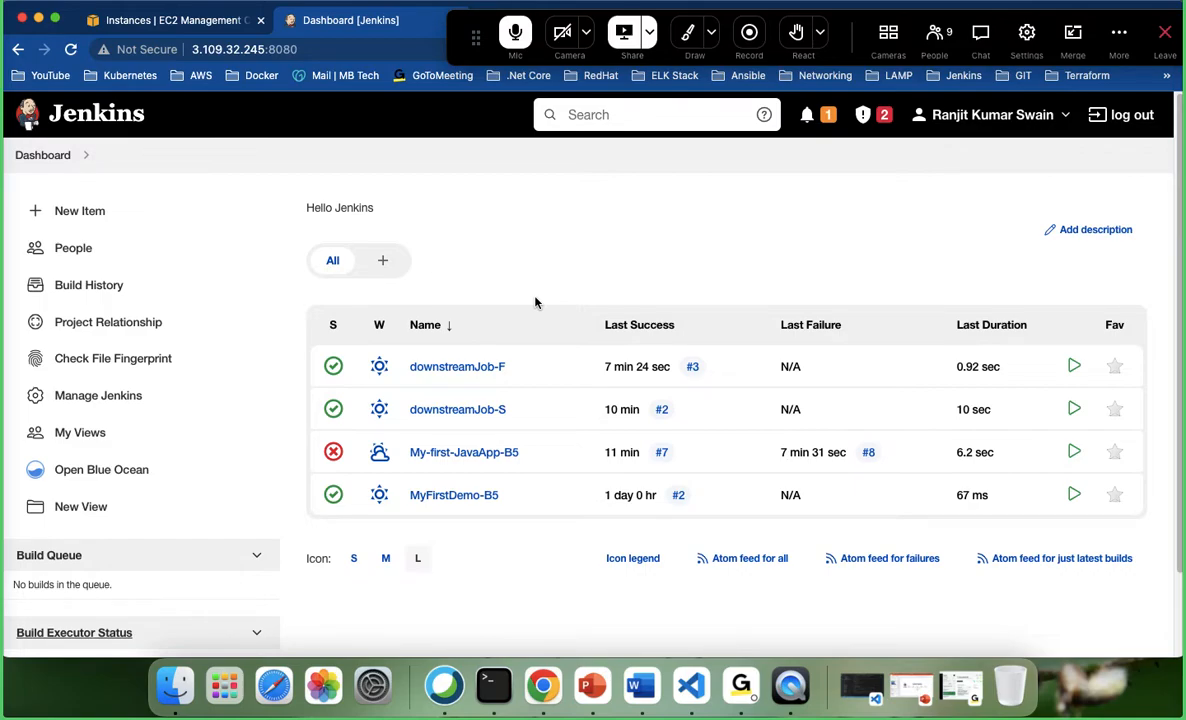
click(445, 411)
scroll(150, 340, down, 2)
Open downstreamJob-S's Configure page and bring its Build Triggers section into view
click(80, 310)
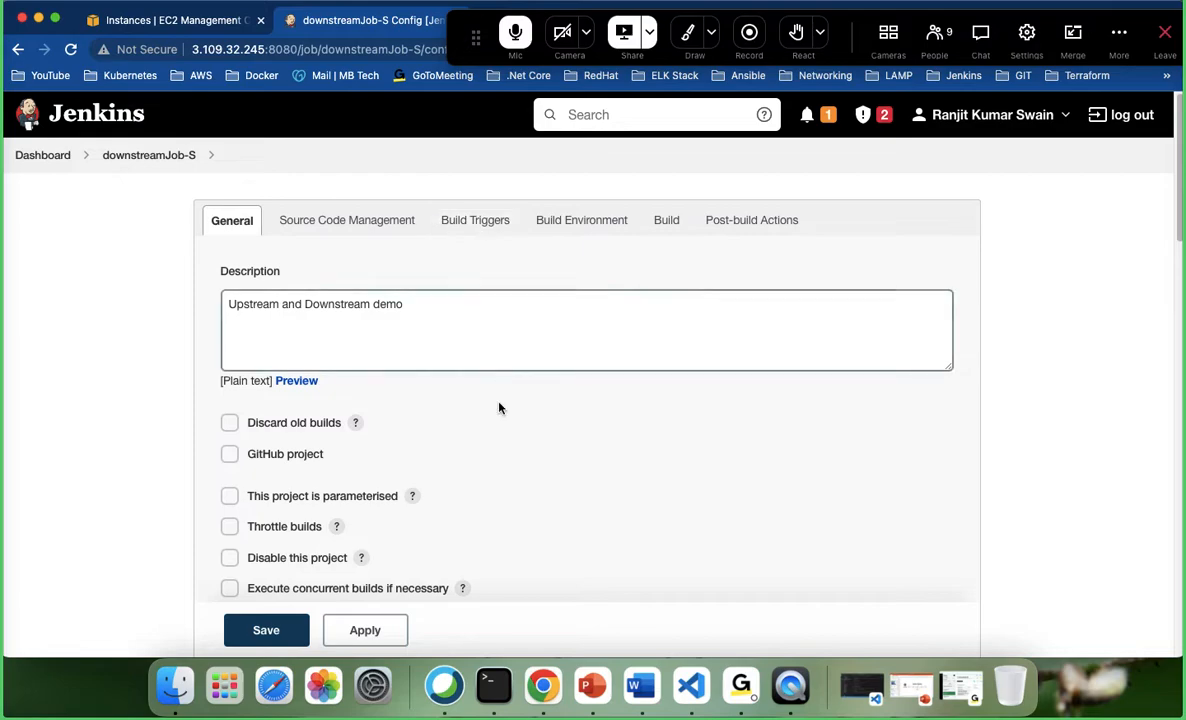
scroll(479, 408, down, 3)
scroll(479, 409, down, 3)
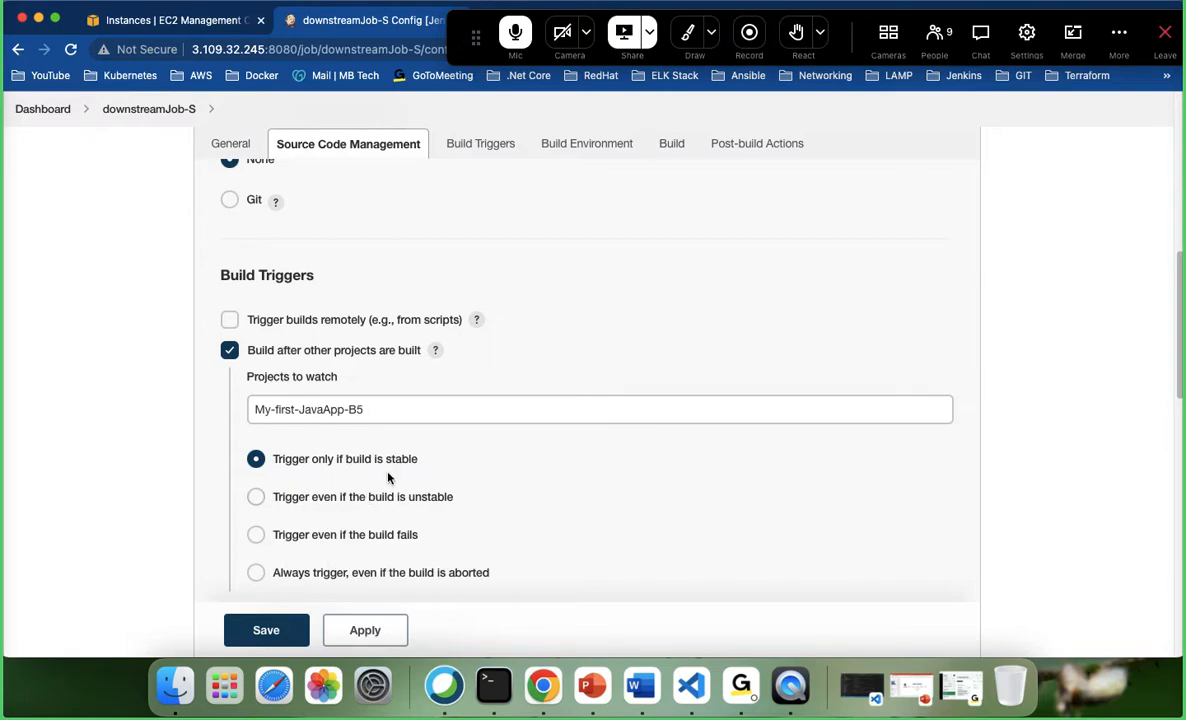
Replace the Projects to watch entry with My-first-JavaApp-B5, picked from the autocomplete suggestions
click(392, 409)
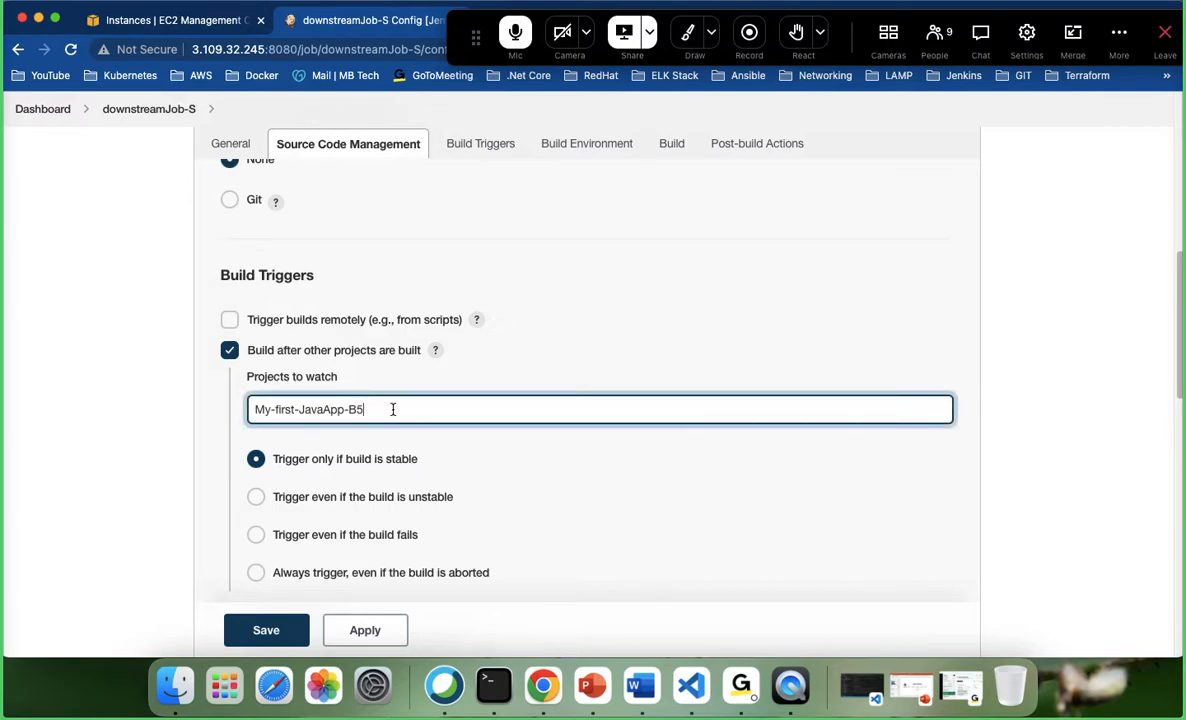
drag(392, 409, 210, 410)
key(BackSpace)
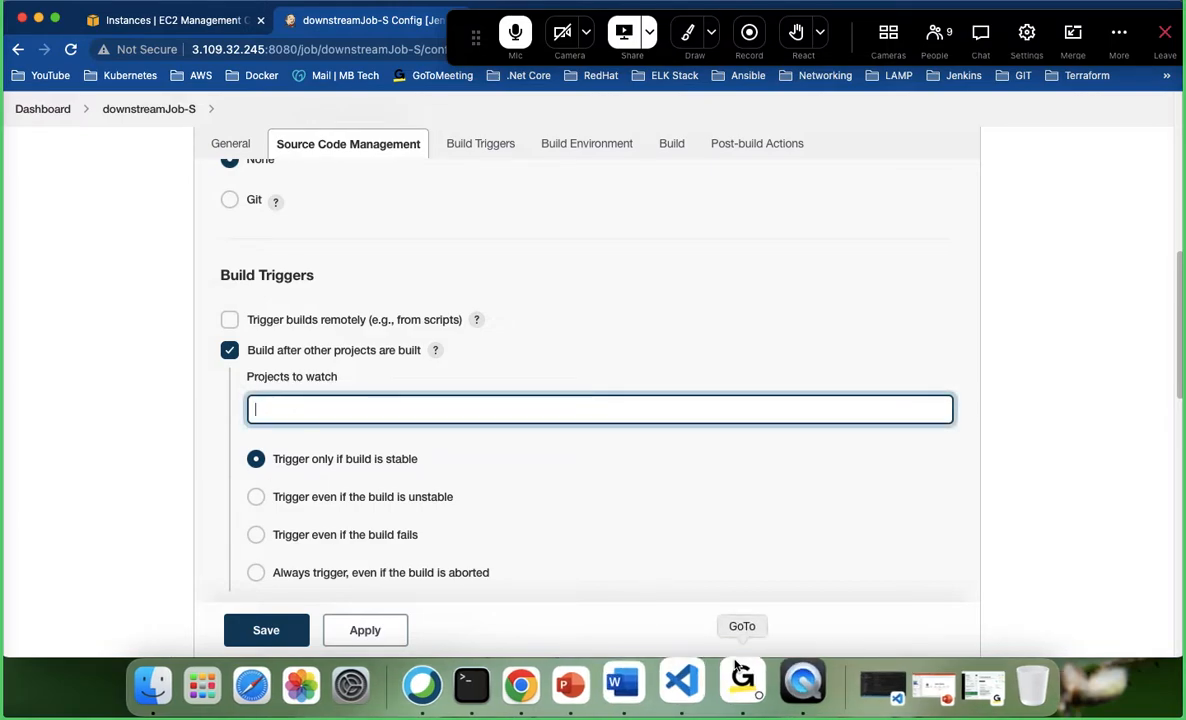
text(my)
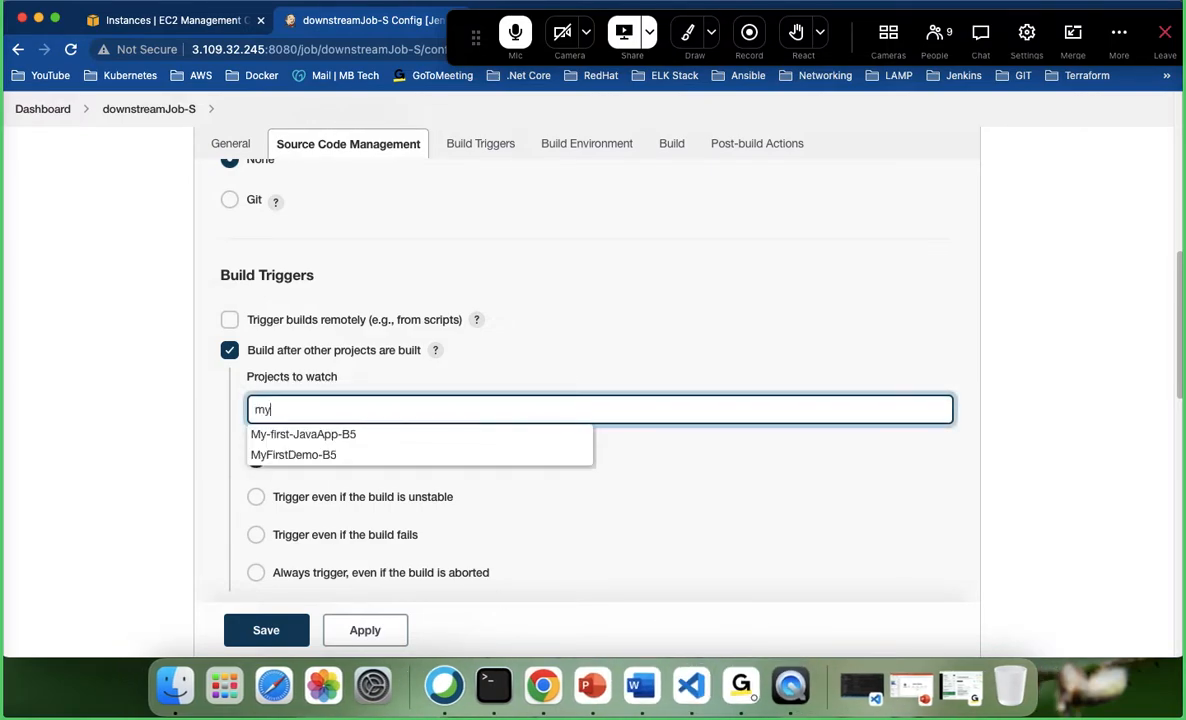
click(320, 437)
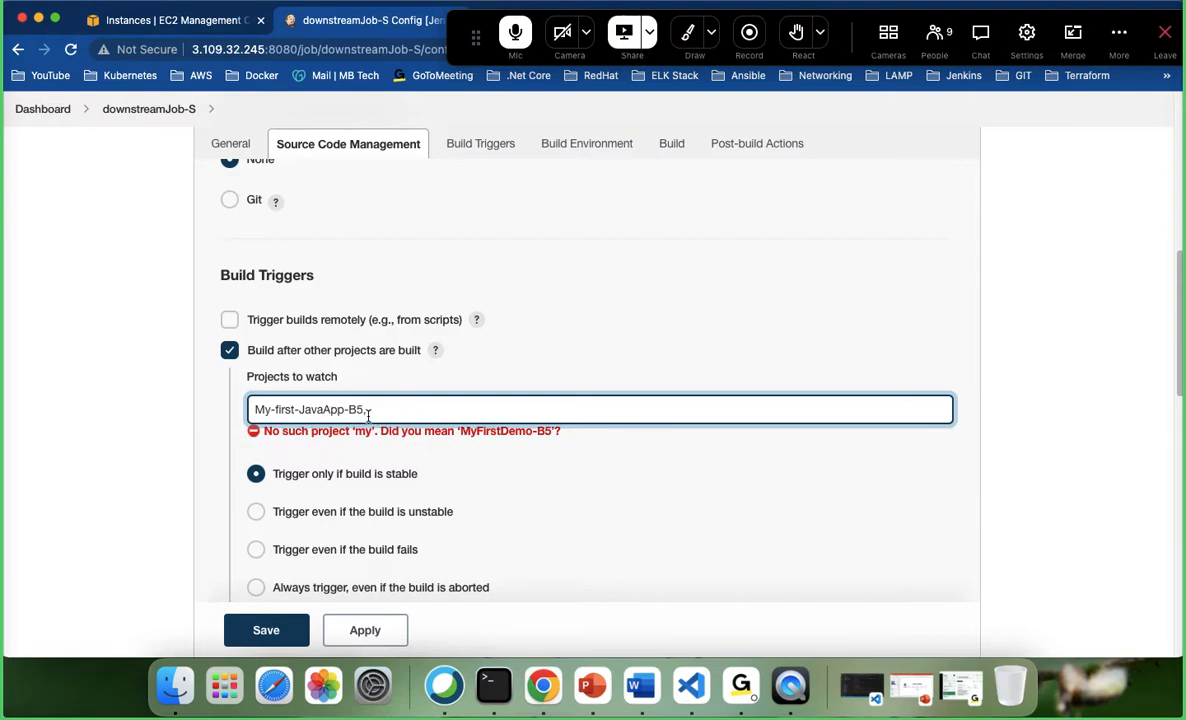
key(BackSpace)
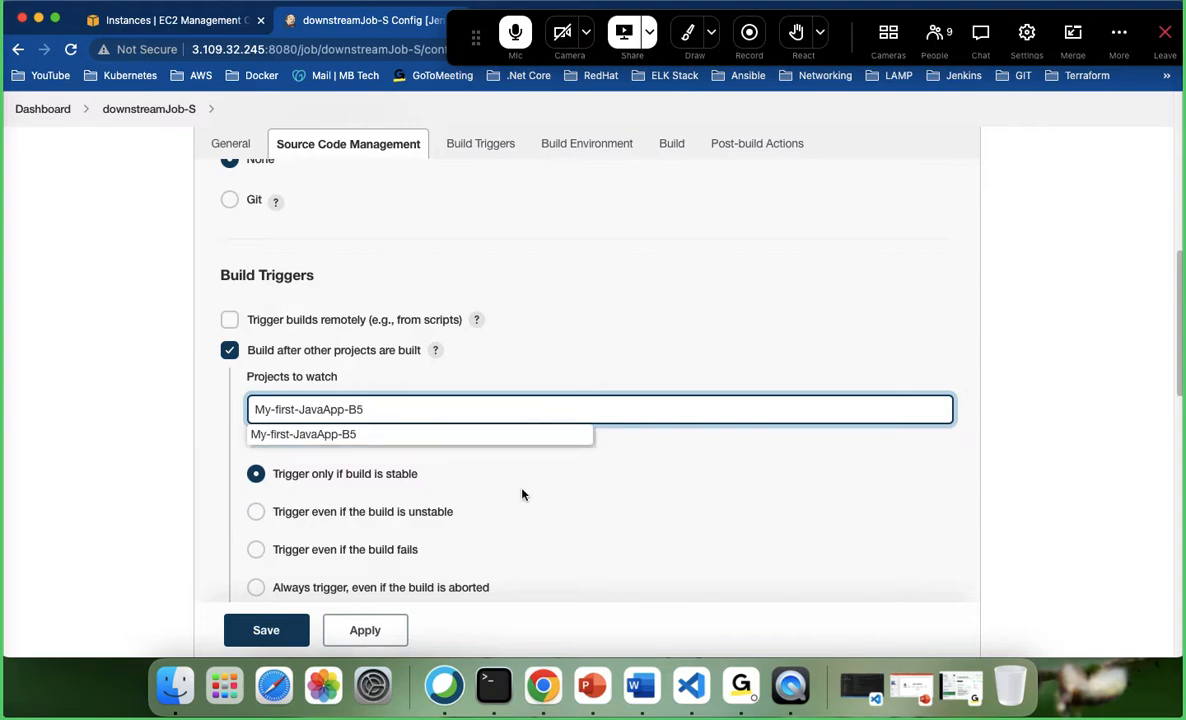
click(363, 436)
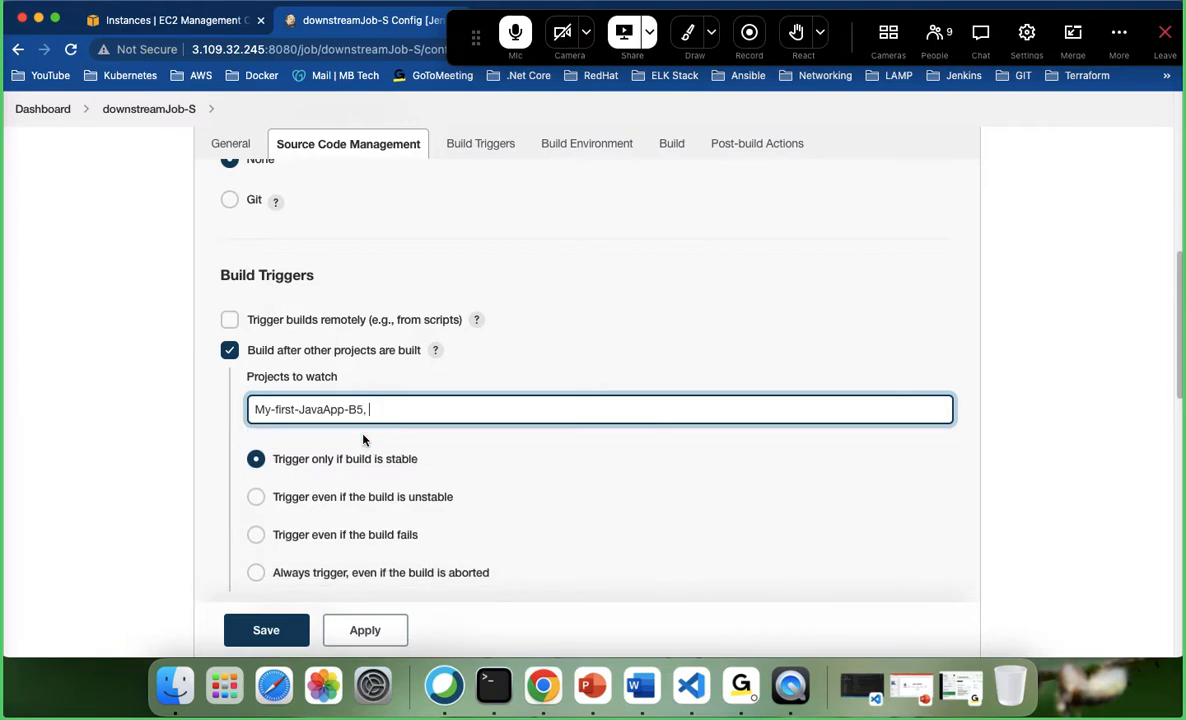
click(633, 465)
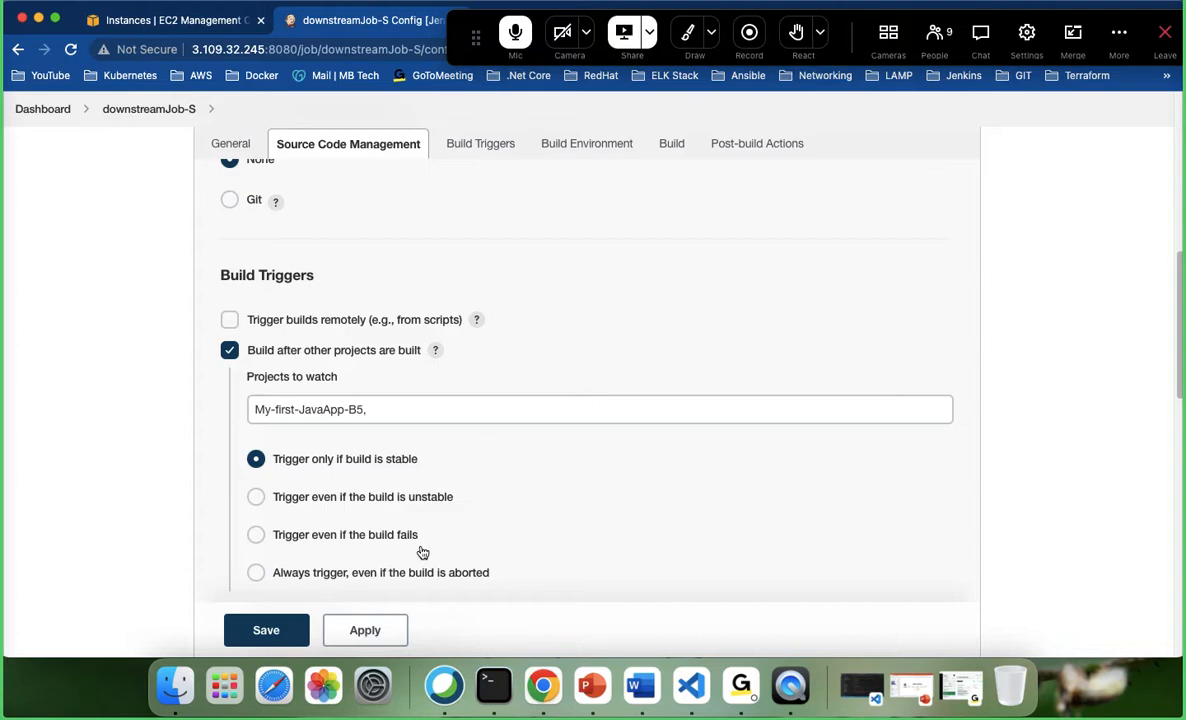
Save downstreamJob-S with My-first-JavaApp-B5 as its watched upstream project
click(275, 630)
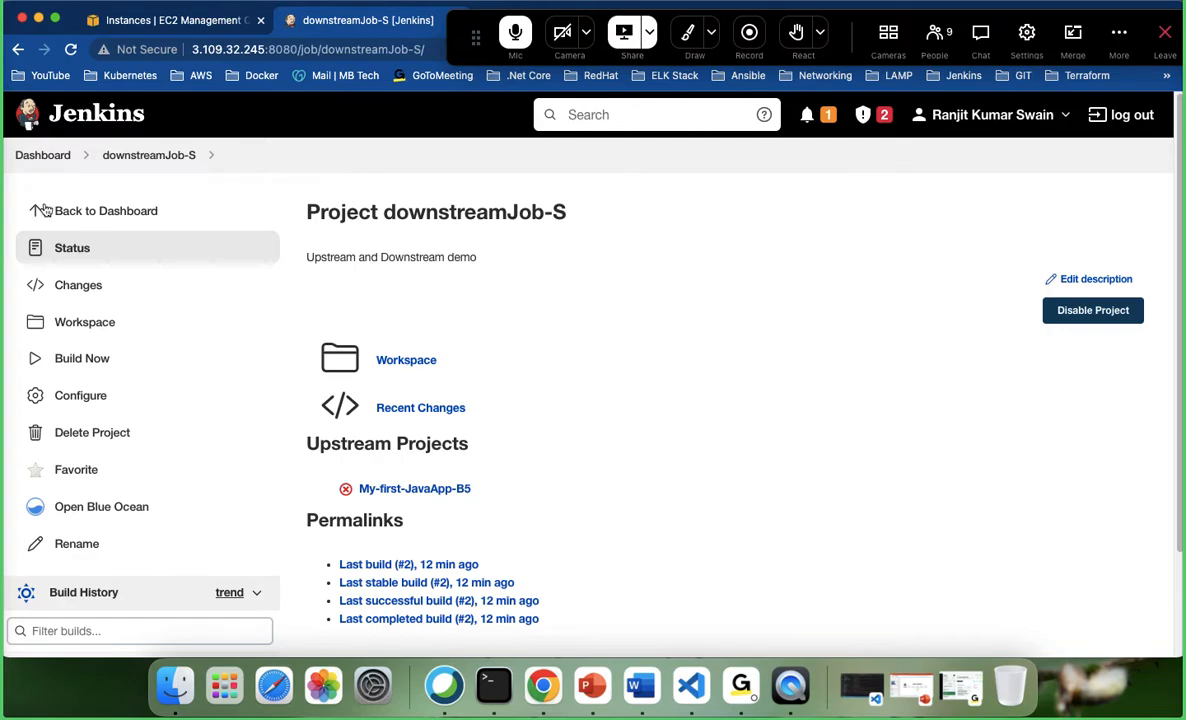
From the Dashboard, open the New Item page and scroll through its project types
click(42, 155)
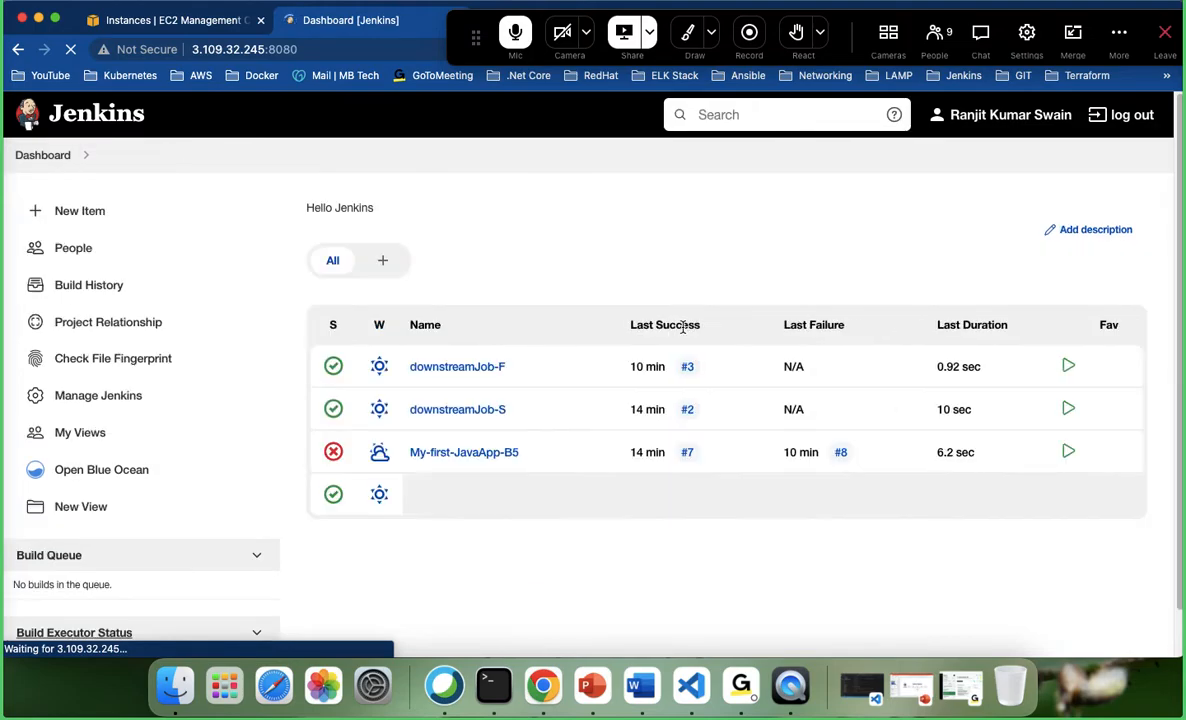
click(50, 211)
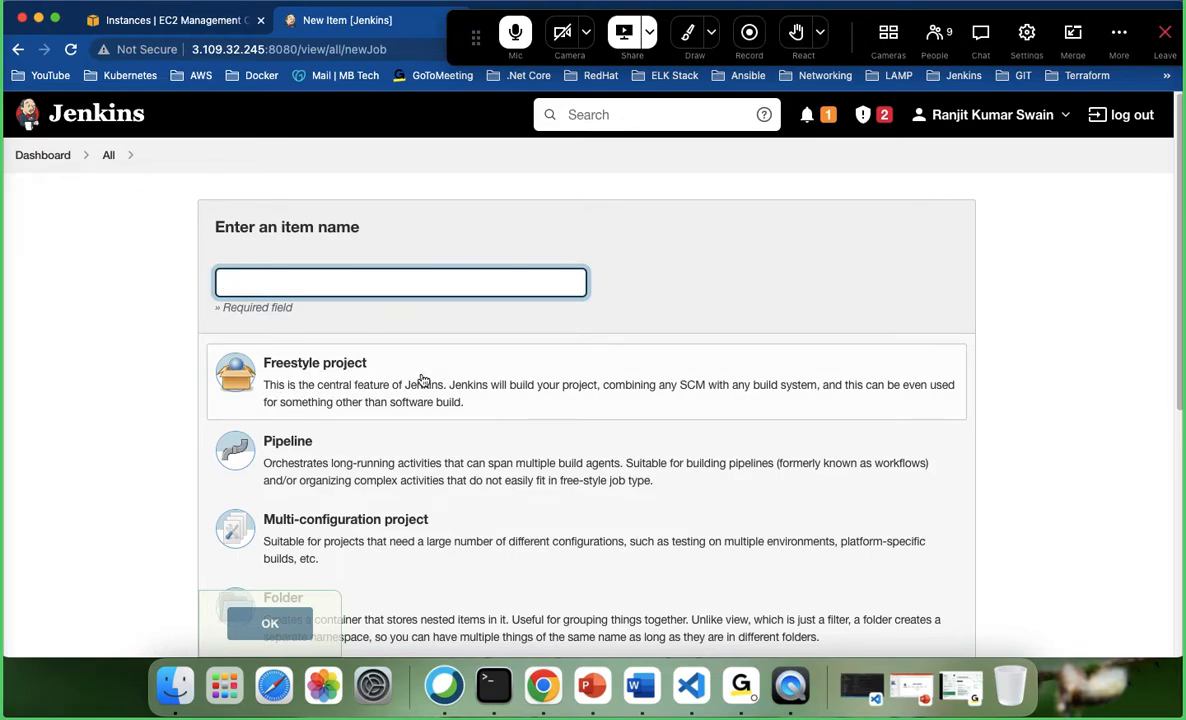
scroll(340, 452, down, 1)
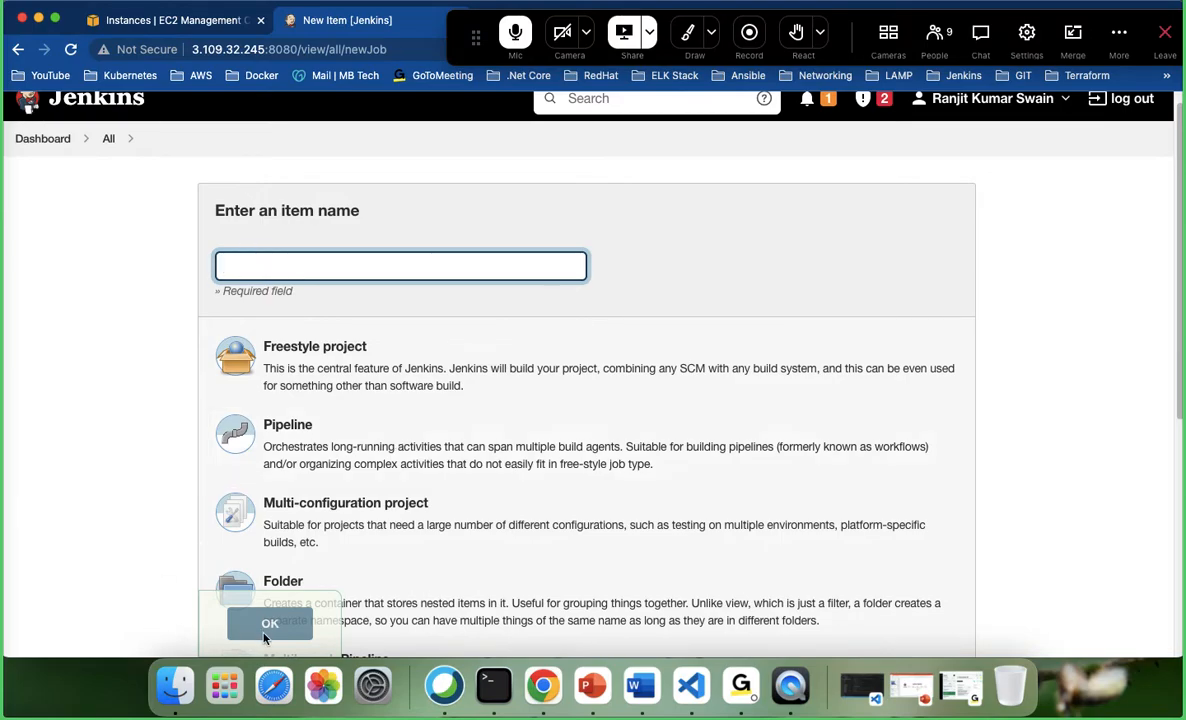
Abandon the new item and open the My-first-JavaApp-B5 job's Status page
click(27, 142)
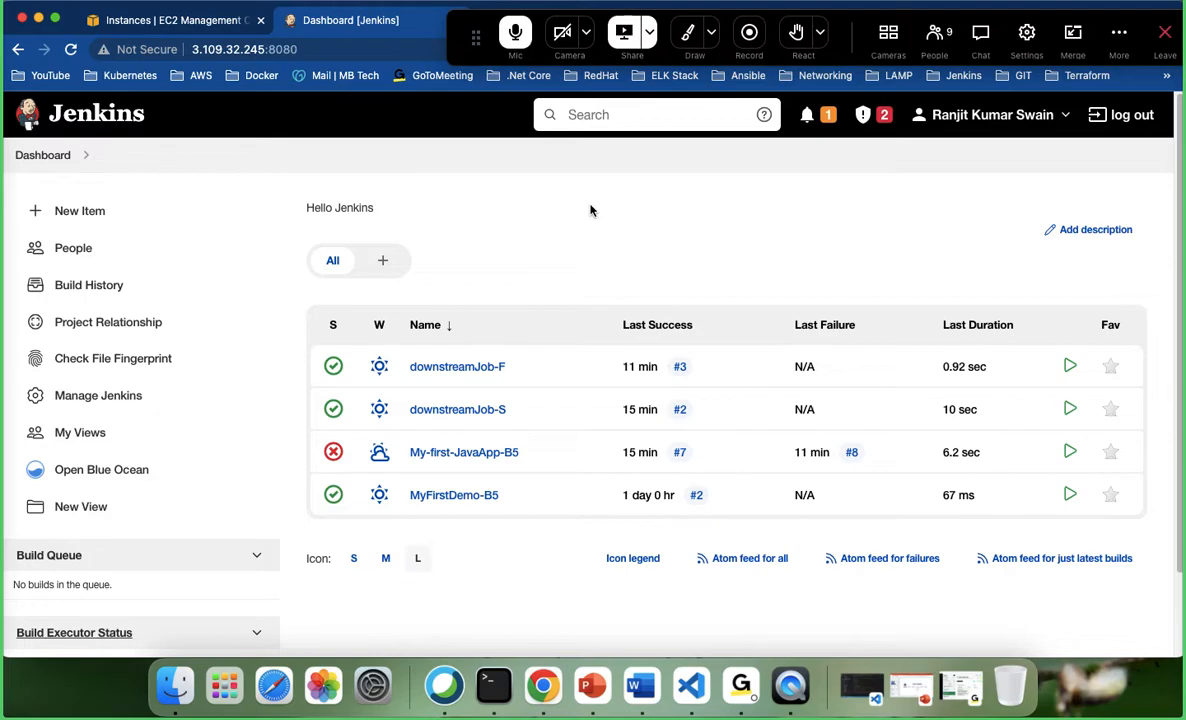
click(452, 455)
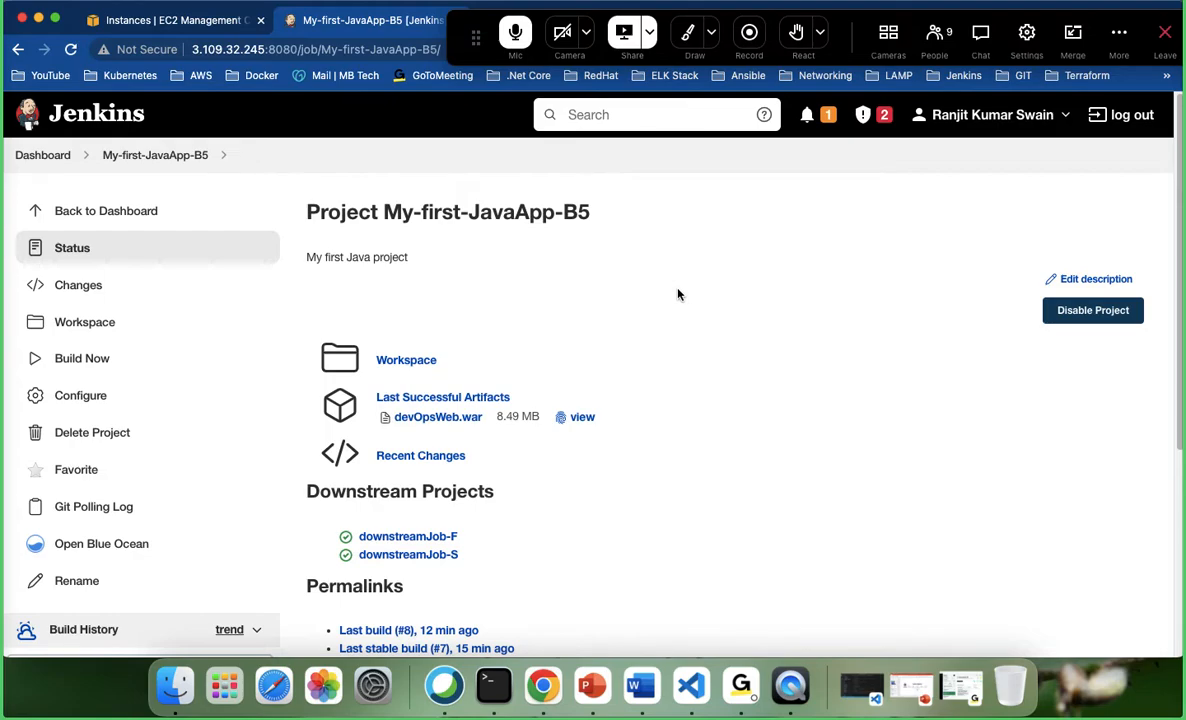
Change My-first-JavaApp-B5's Branch Specifier from */dev/1.3-b5 to */dev/1.2-b5
click(62, 399)
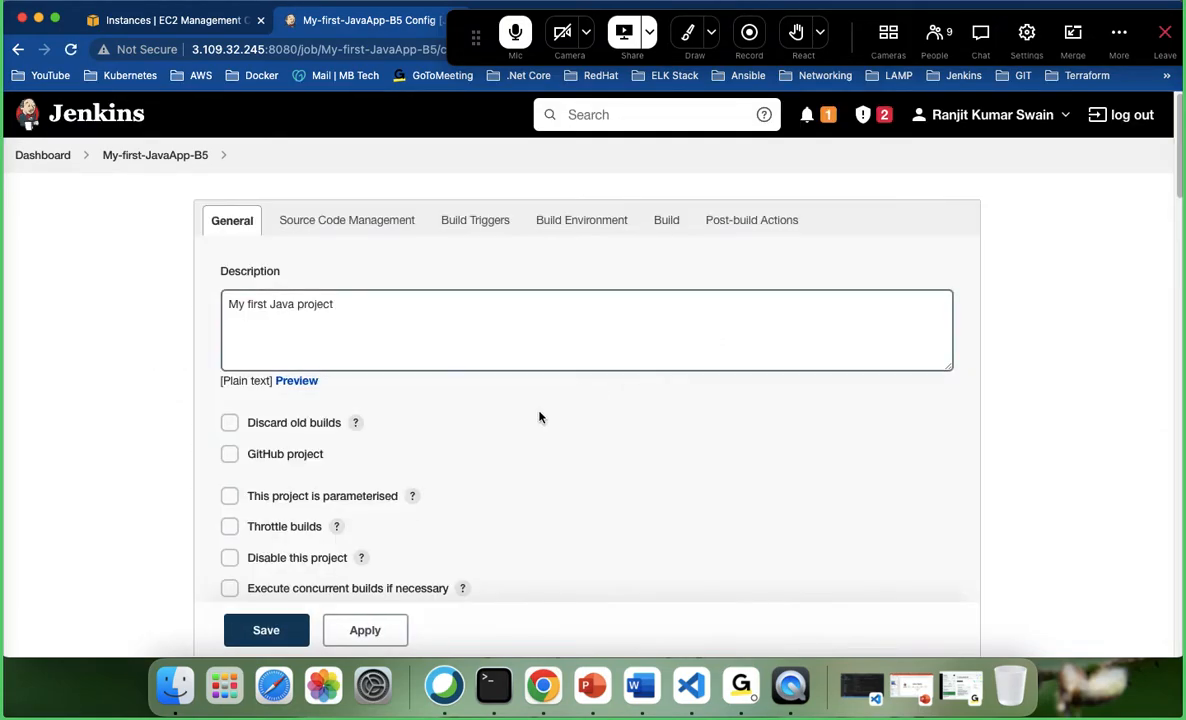
scroll(524, 408, down, 4)
scroll(526, 407, down, 5)
scroll(495, 430, down, 5)
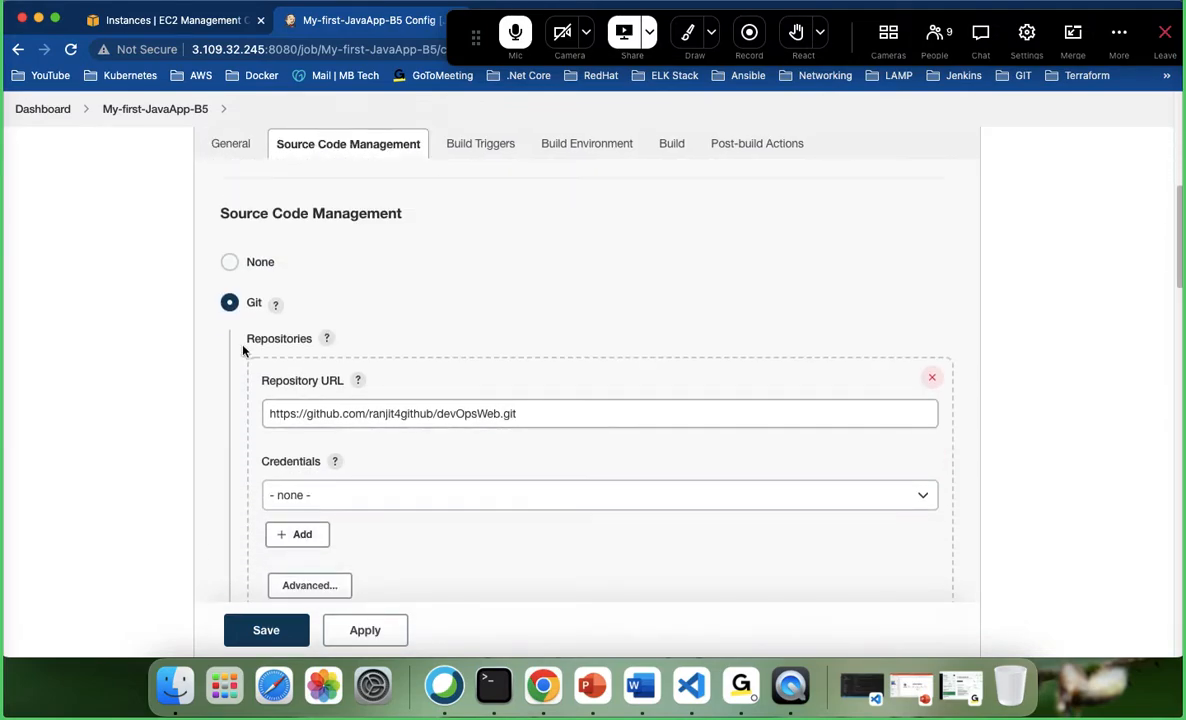
scroll(388, 455, down, 2)
click(312, 468)
key(BackSpace)
text(2-b5)
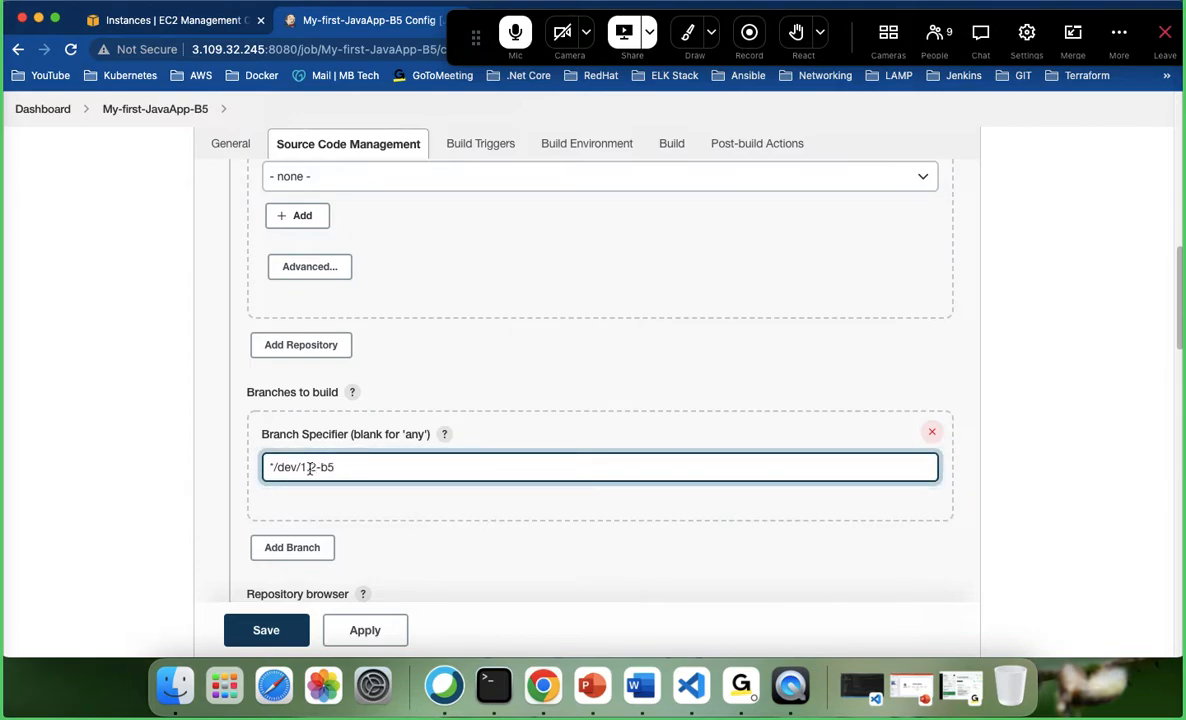
click(578, 545)
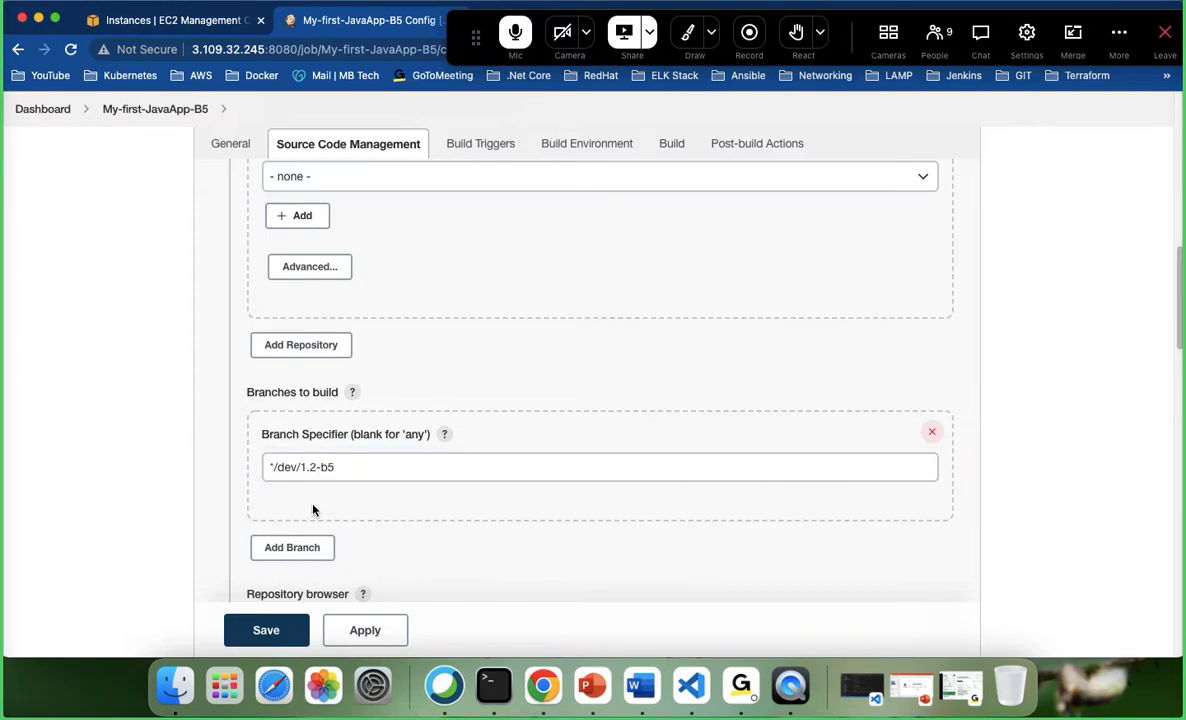
Review Build Triggers, Build and Post-build Actions down to the **/*.war artifact archiving
scroll(397, 519, down, 5)
scroll(397, 519, down, 3)
scroll(641, 439, down, 3)
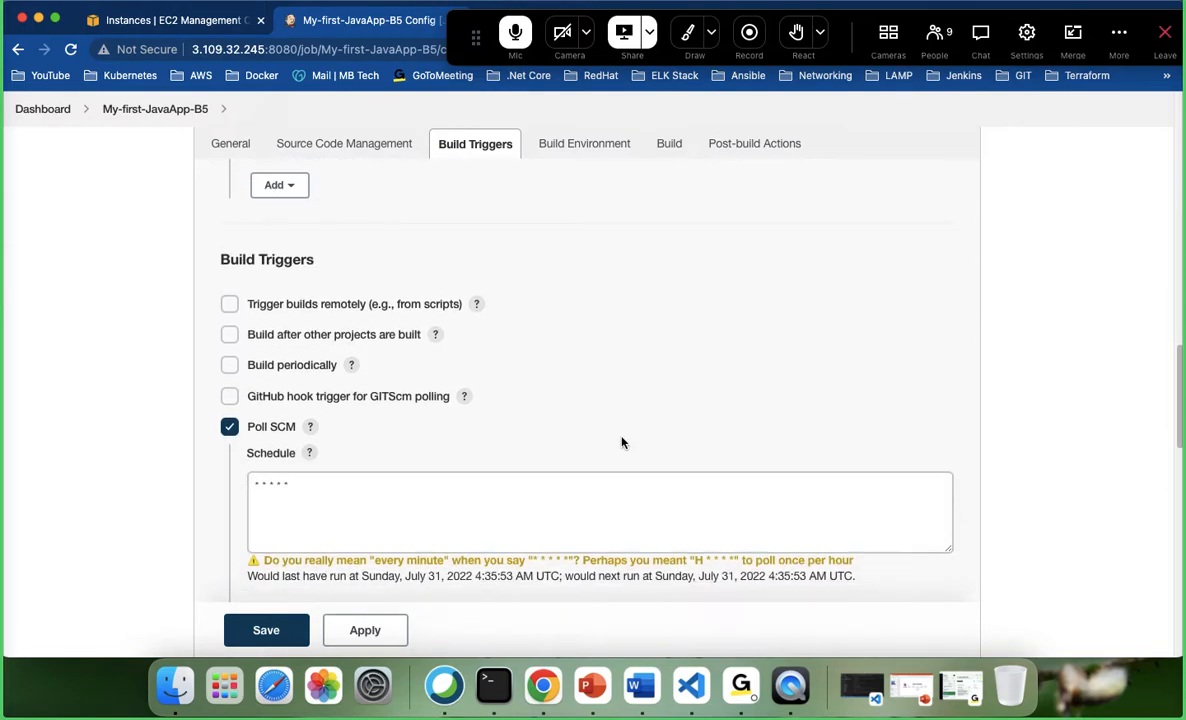
scroll(686, 390, down, 2)
scroll(684, 397, down, 2)
scroll(665, 442, up, 5)
scroll(665, 442, down, 8)
scroll(665, 442, down, 1)
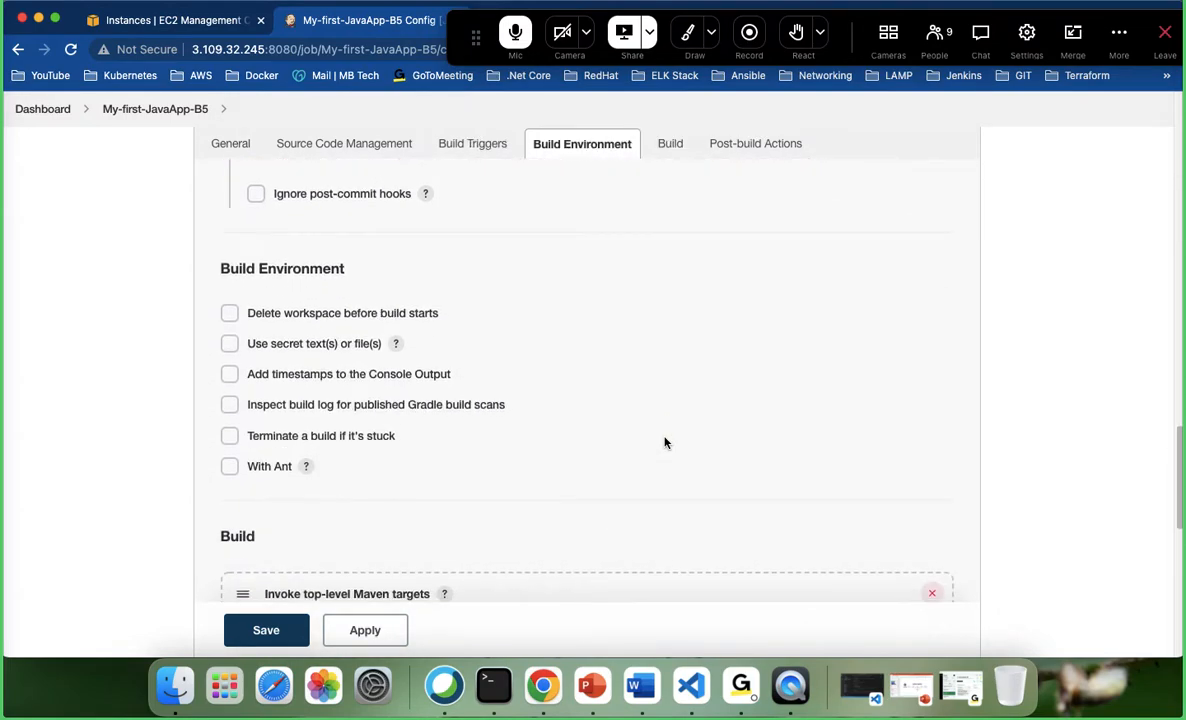
scroll(487, 416, down, 5)
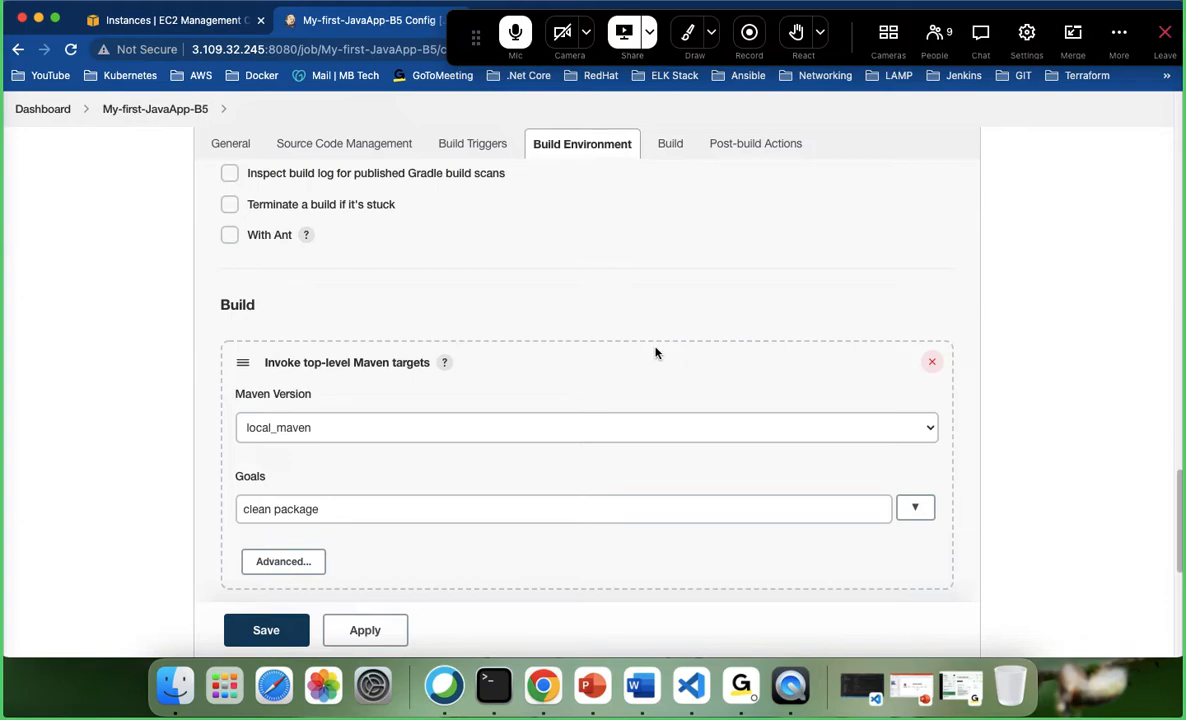
scroll(627, 408, down, 3)
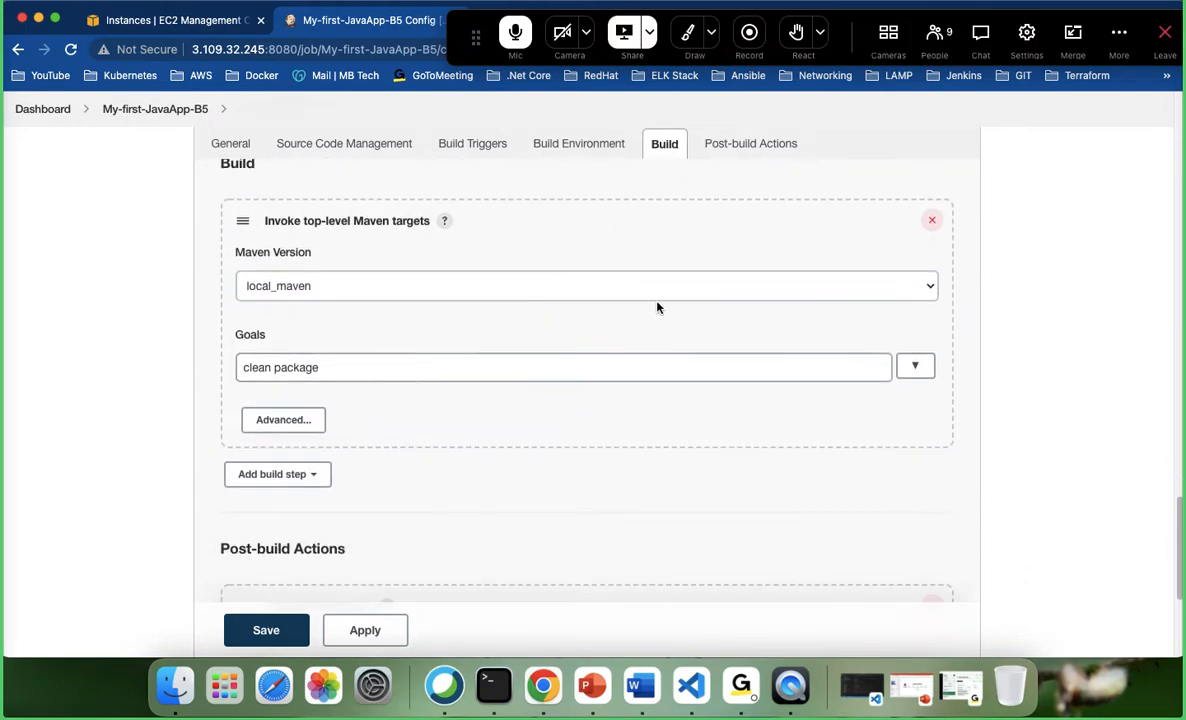
scroll(458, 429, down, 5)
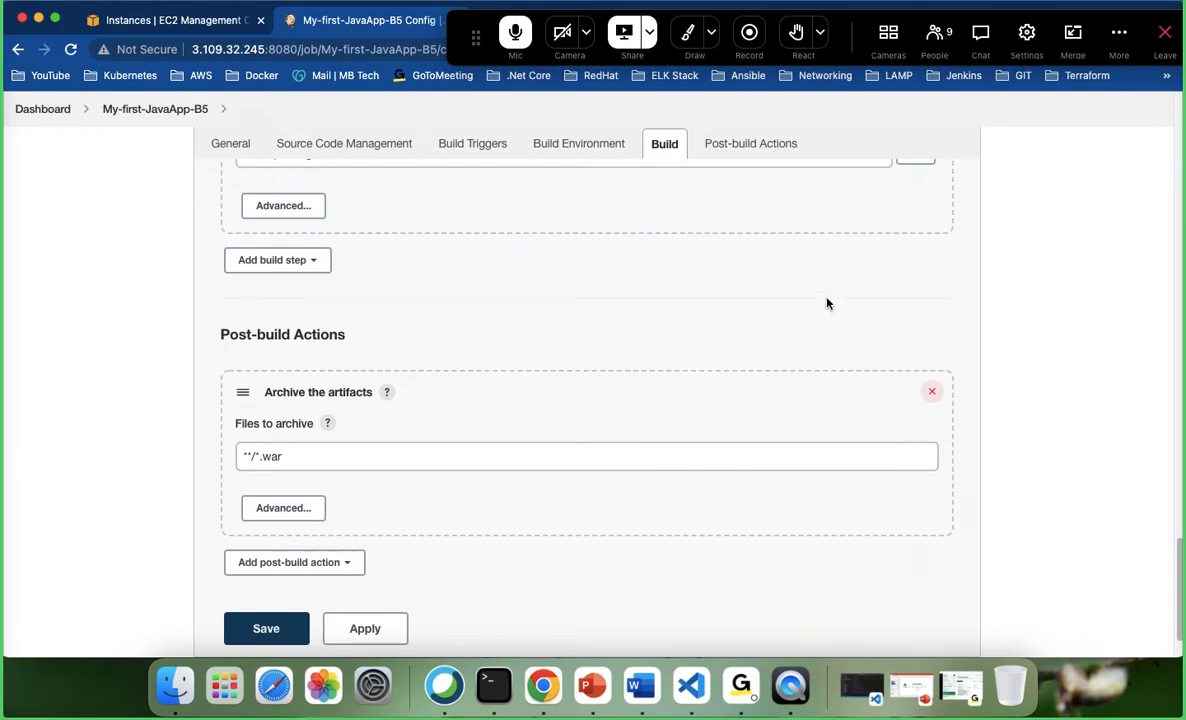
Start the stopped Ansible-Terraform EC2 instance and dismiss the start notices
click(184, 21)
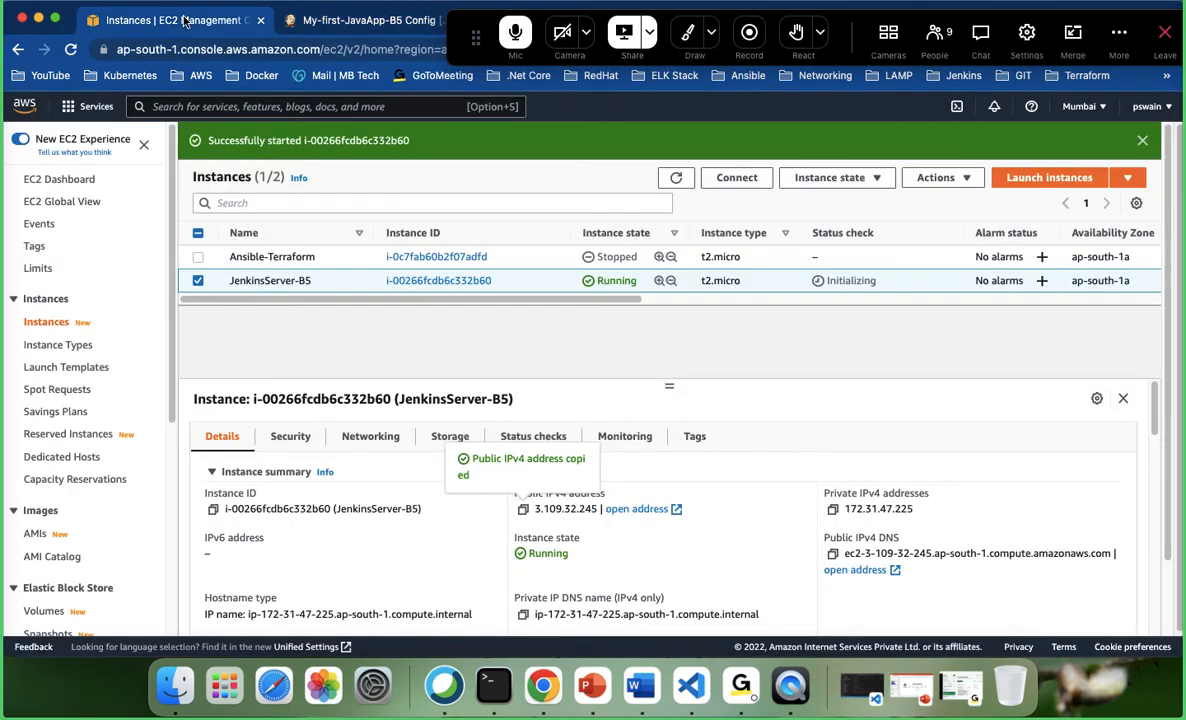
click(197, 277)
click(198, 258)
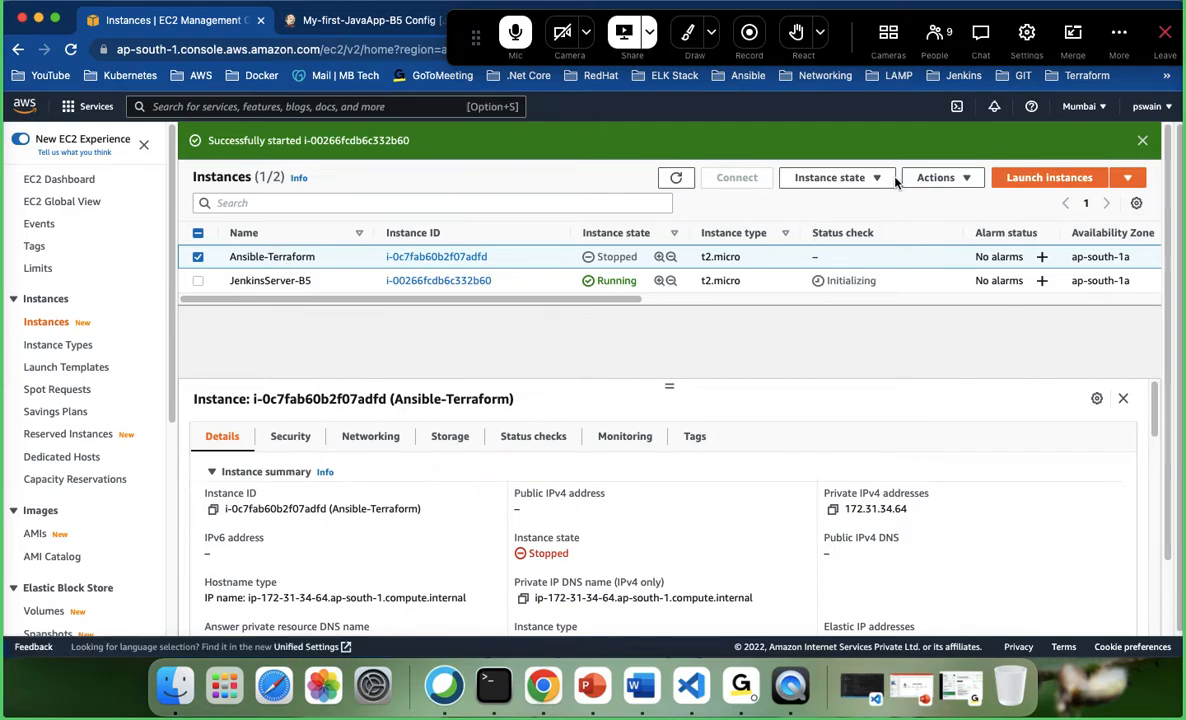
click(864, 179)
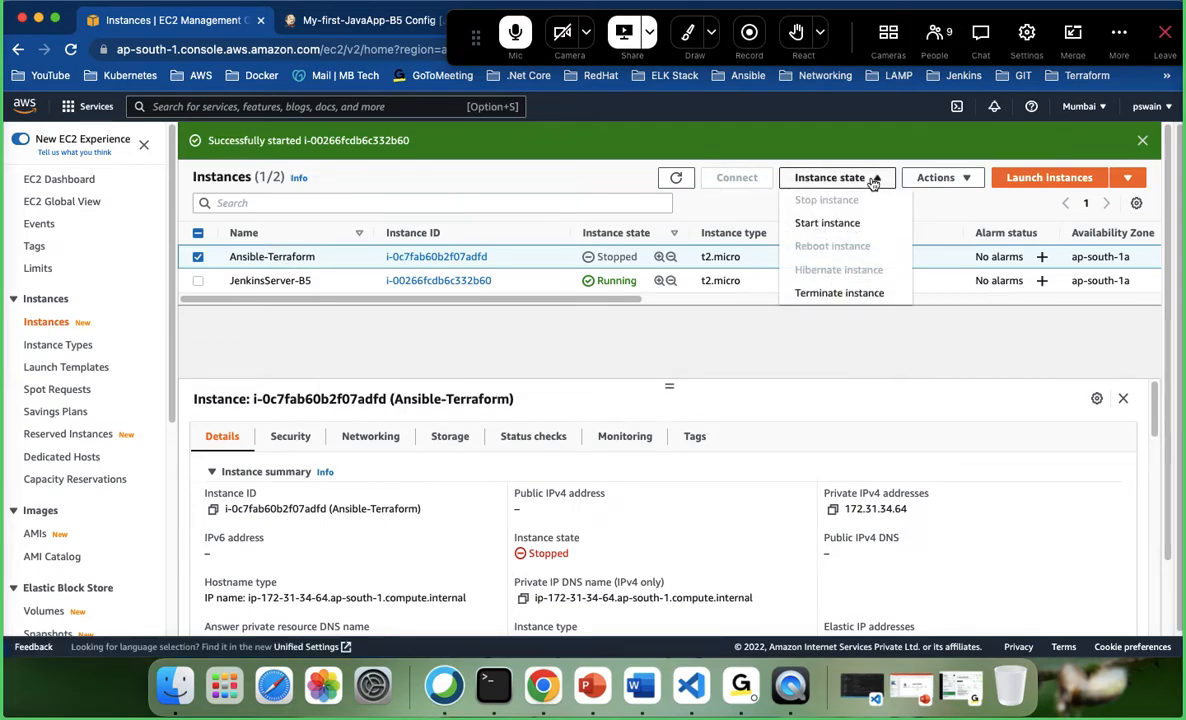
click(821, 224)
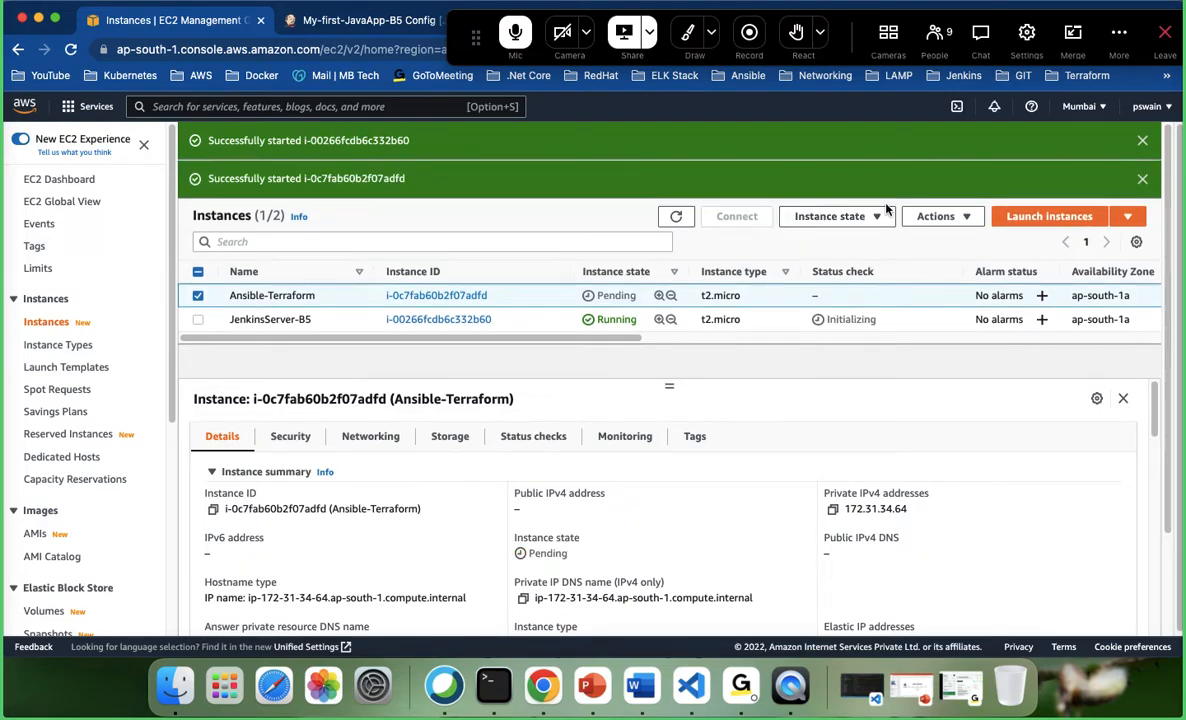
click(1142, 140)
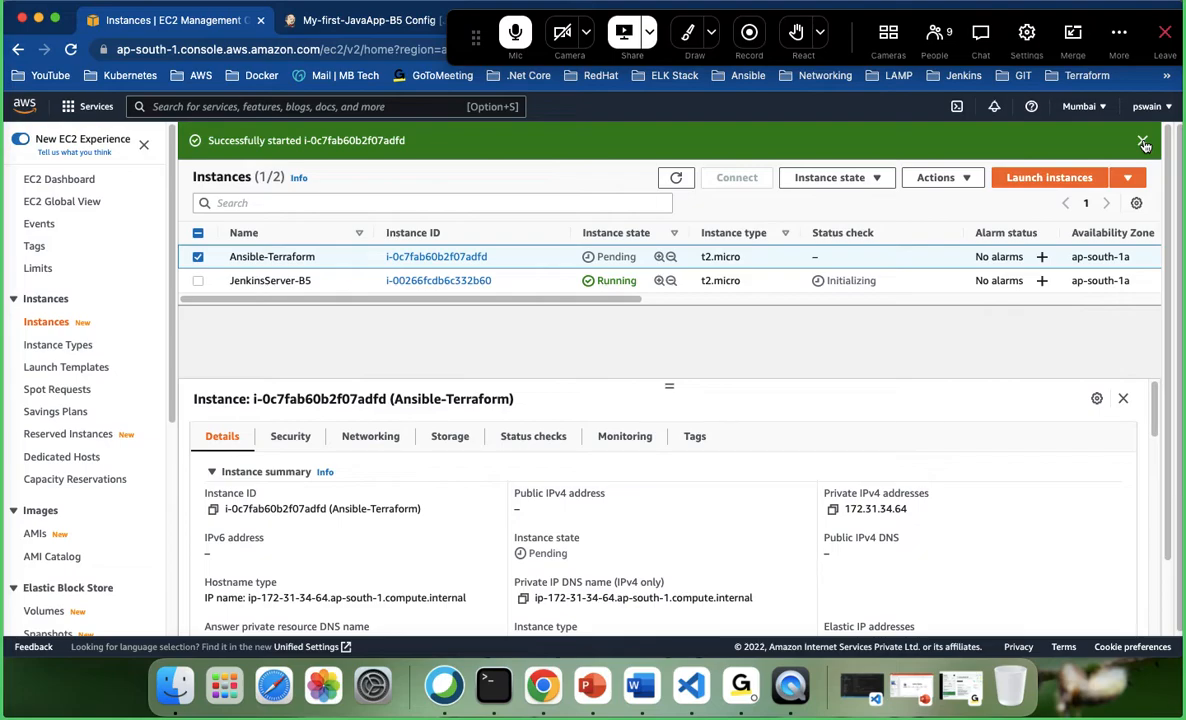
click(1143, 142)
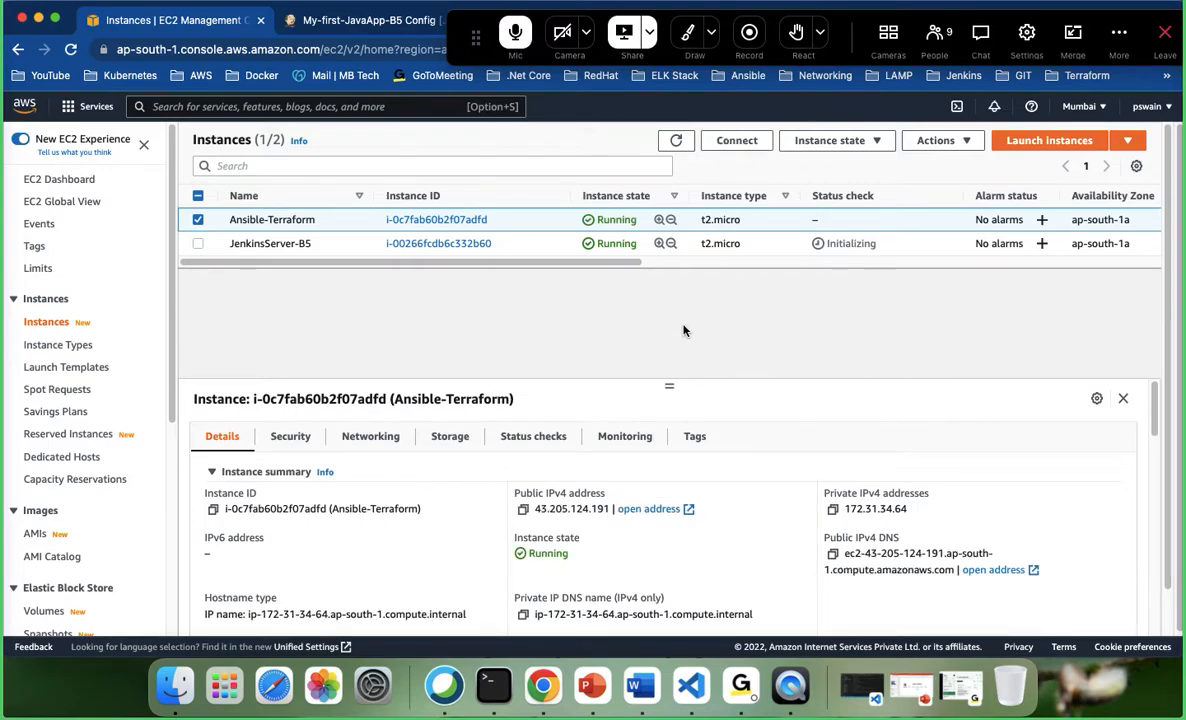
click(198, 220)
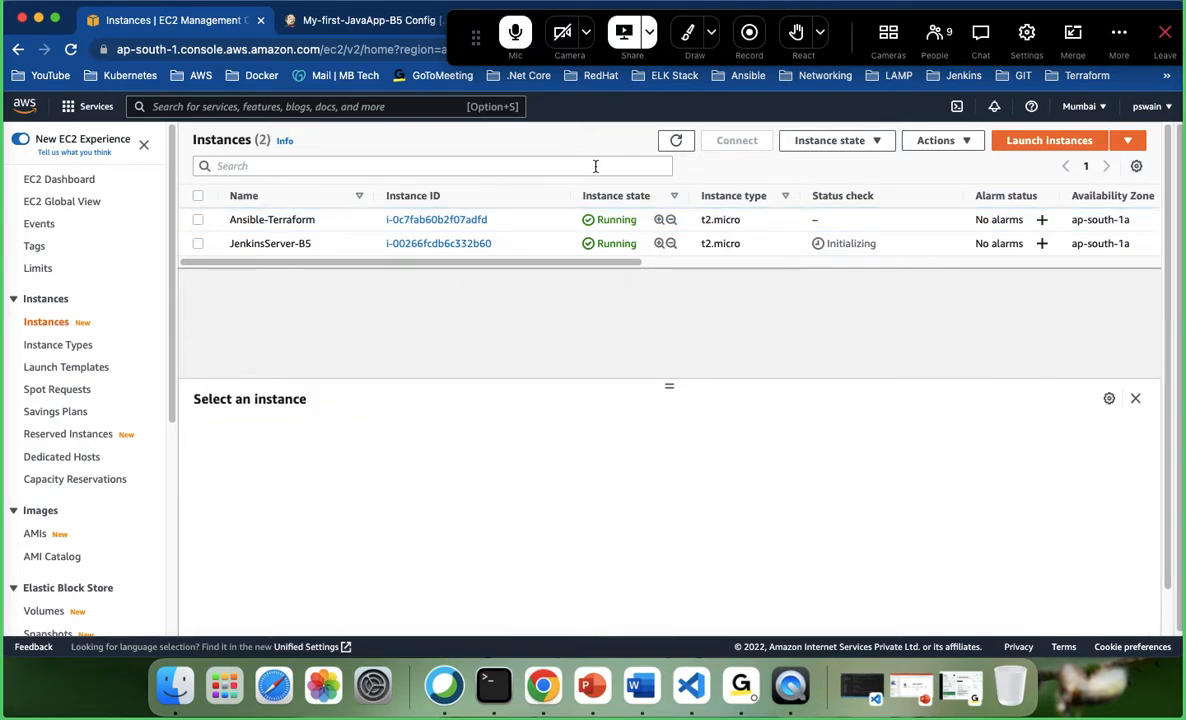
Refresh the instances, copy Ansible-Terraform's public IP 43.205.124.191, and switch to Terminal
click(676, 141)
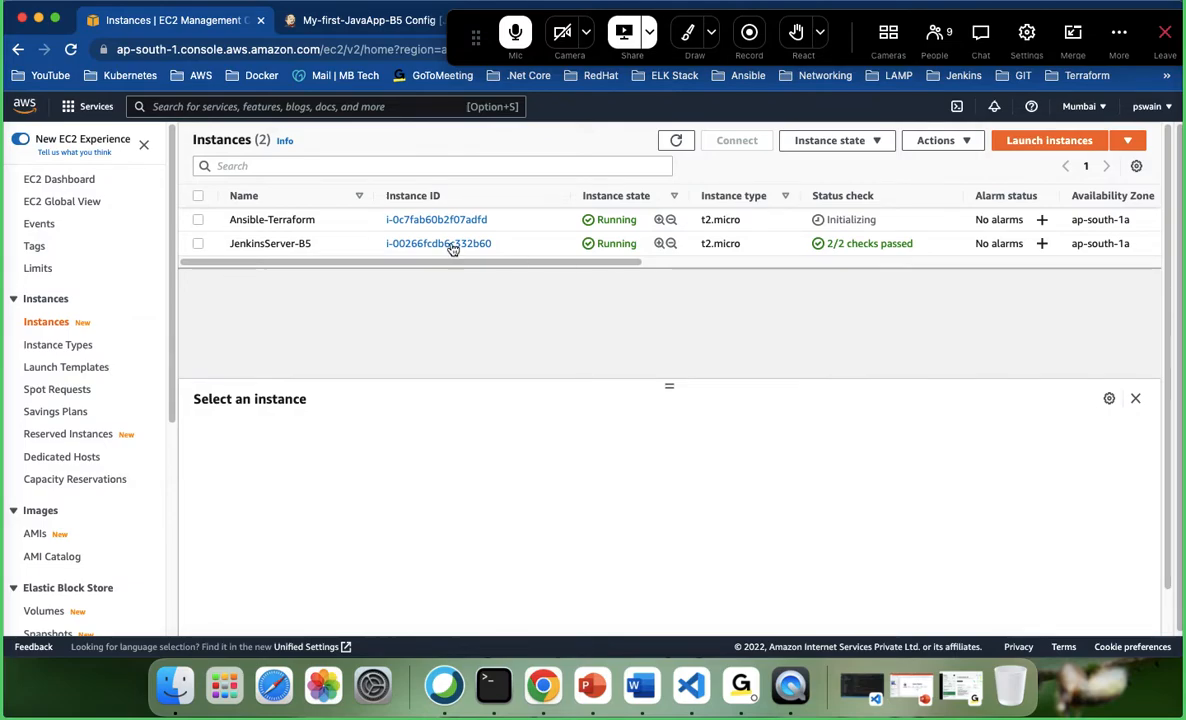
click(425, 222)
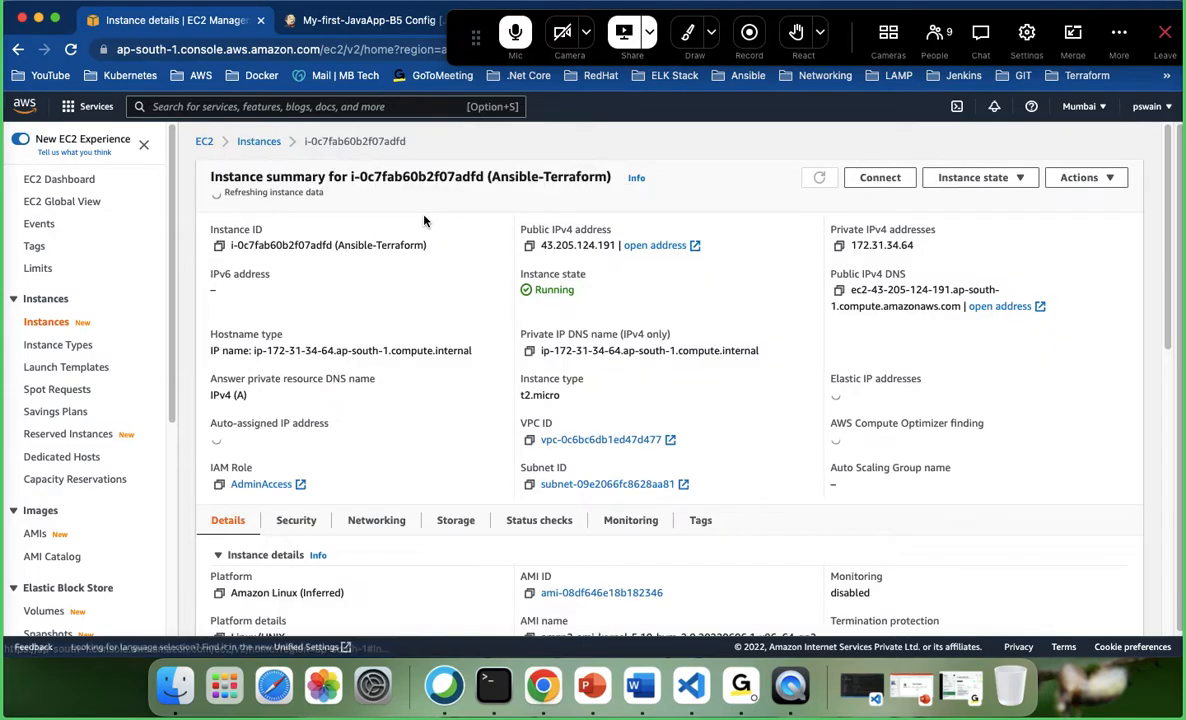
click(530, 243)
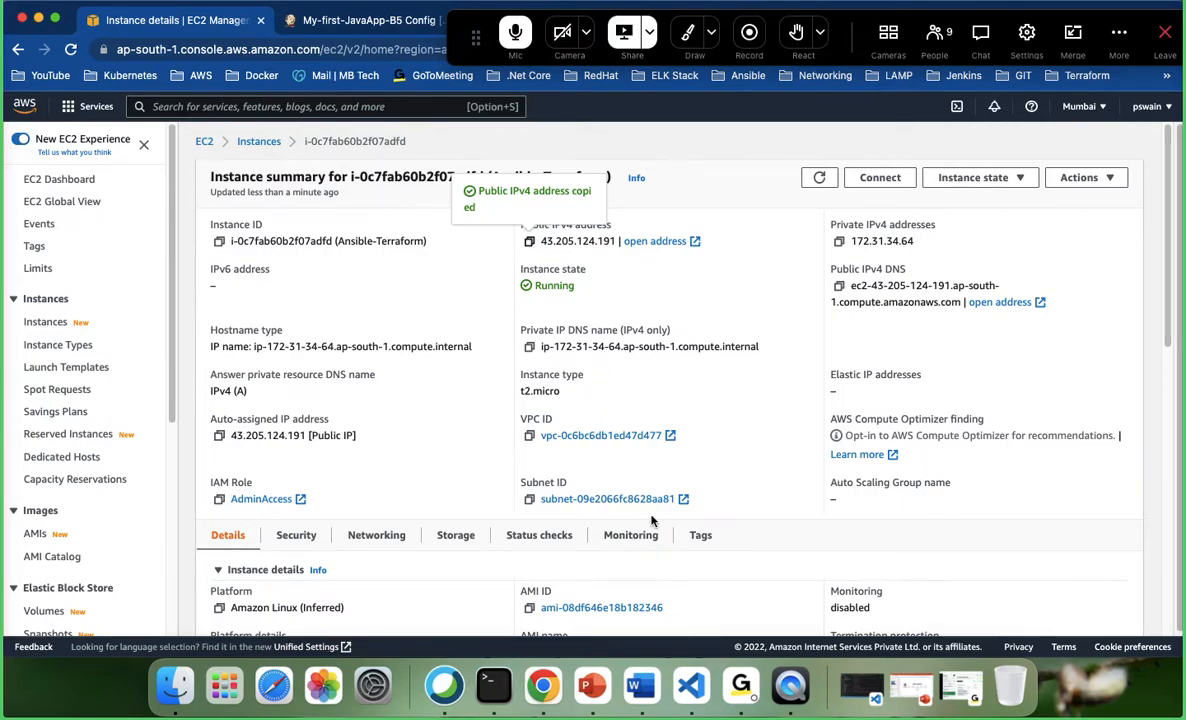
click(493, 685)
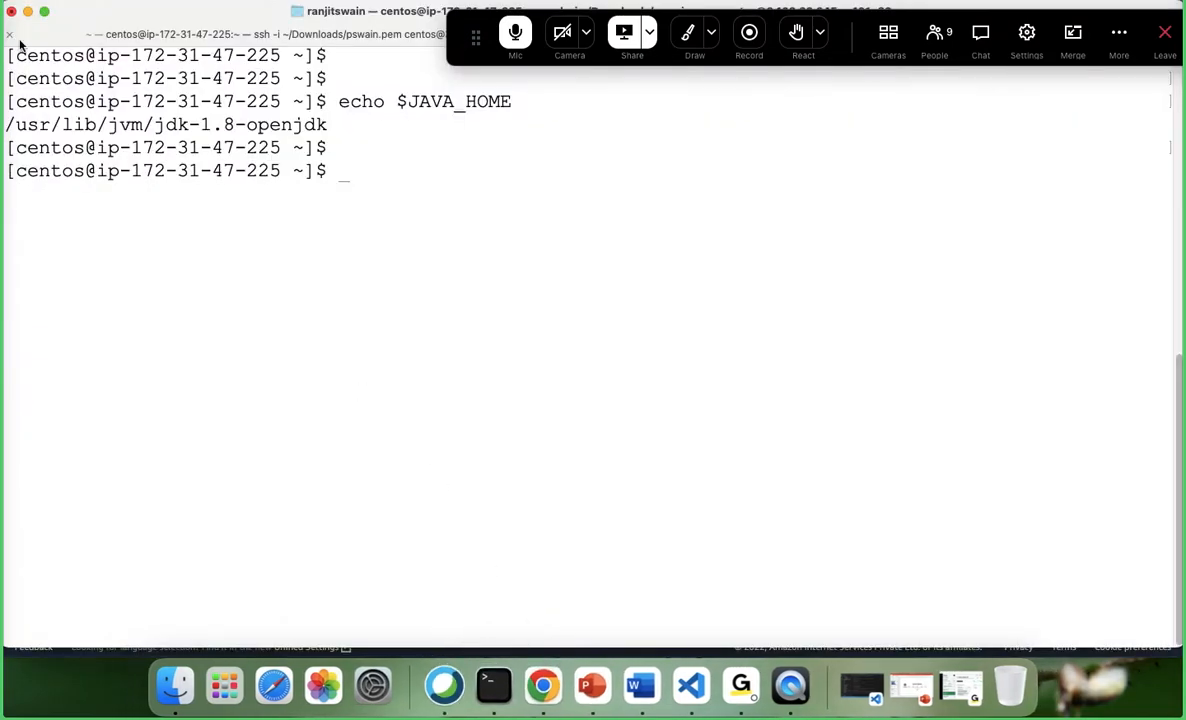
Open a new Terminal tab with the Grass profile, widen the window, and clear the screen
key(Return)
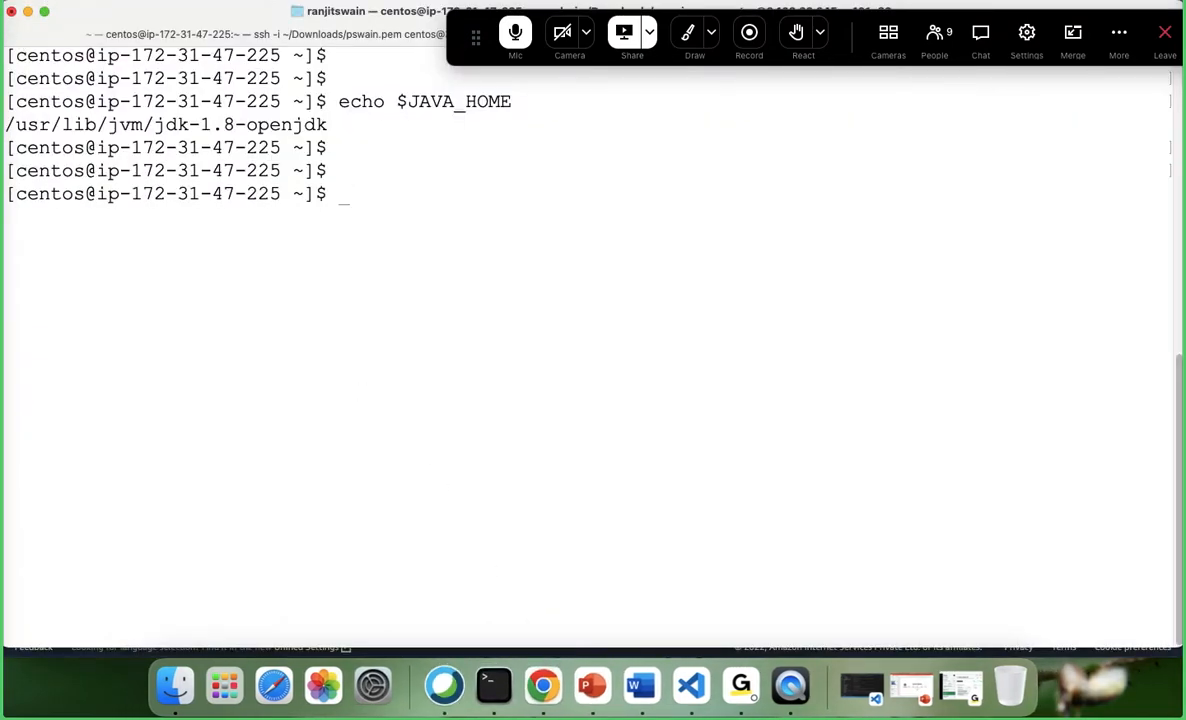
click(112, 8)
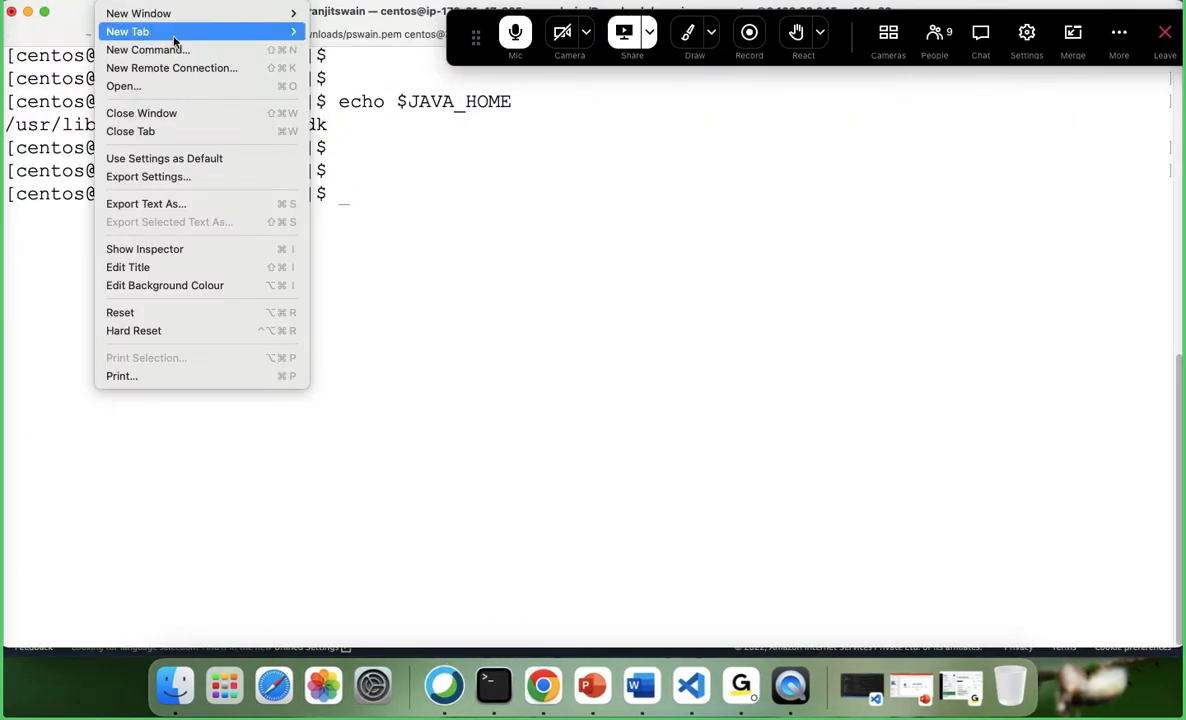
mouse_move(163, 33)
click(350, 100)
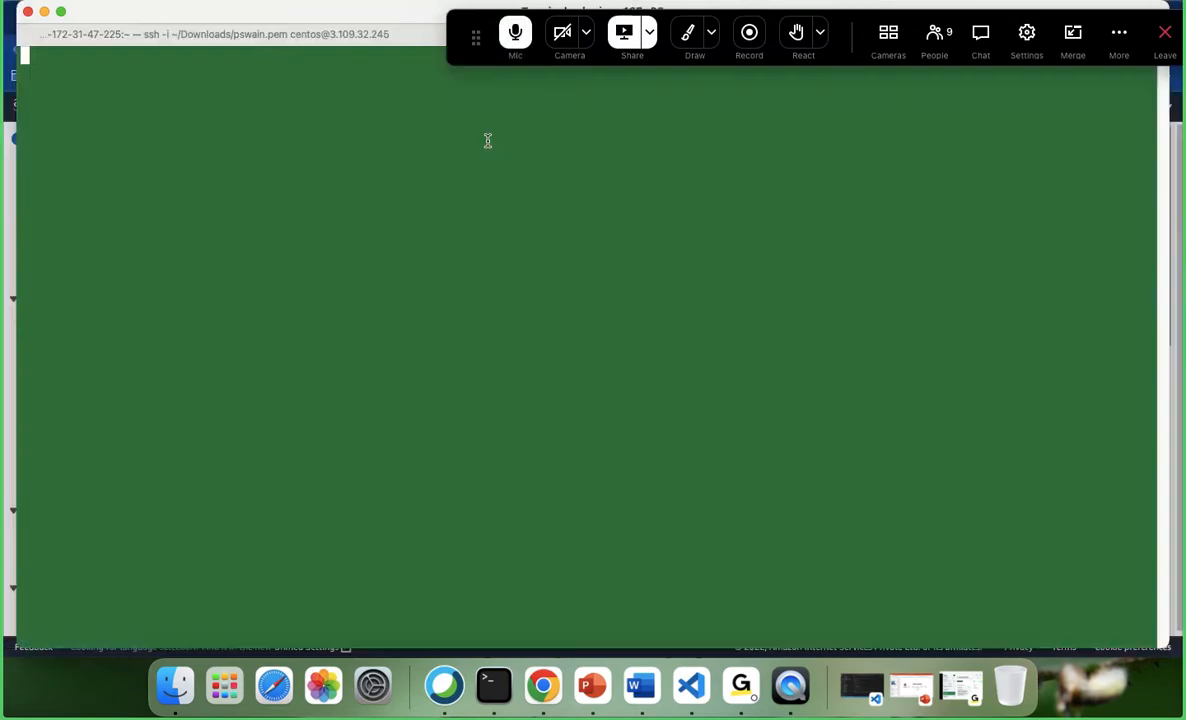
double_click(378, 16)
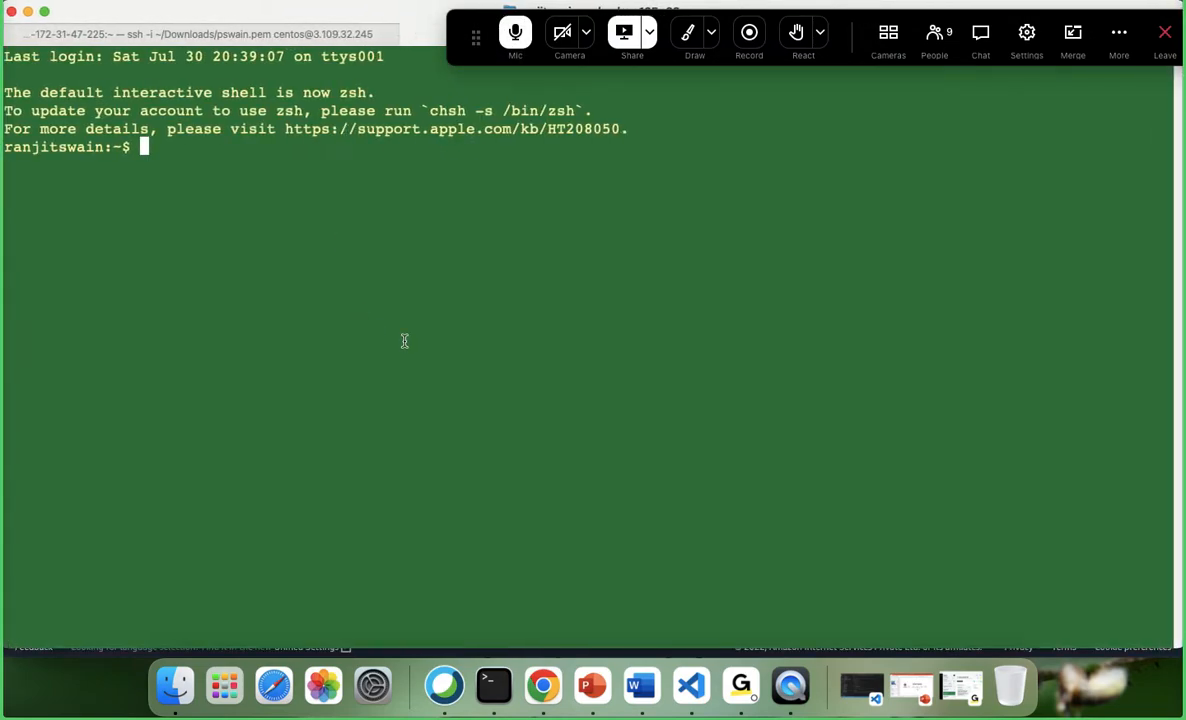
text(clear)
key(Return)
key(Return)
key(Return)
key(Return)
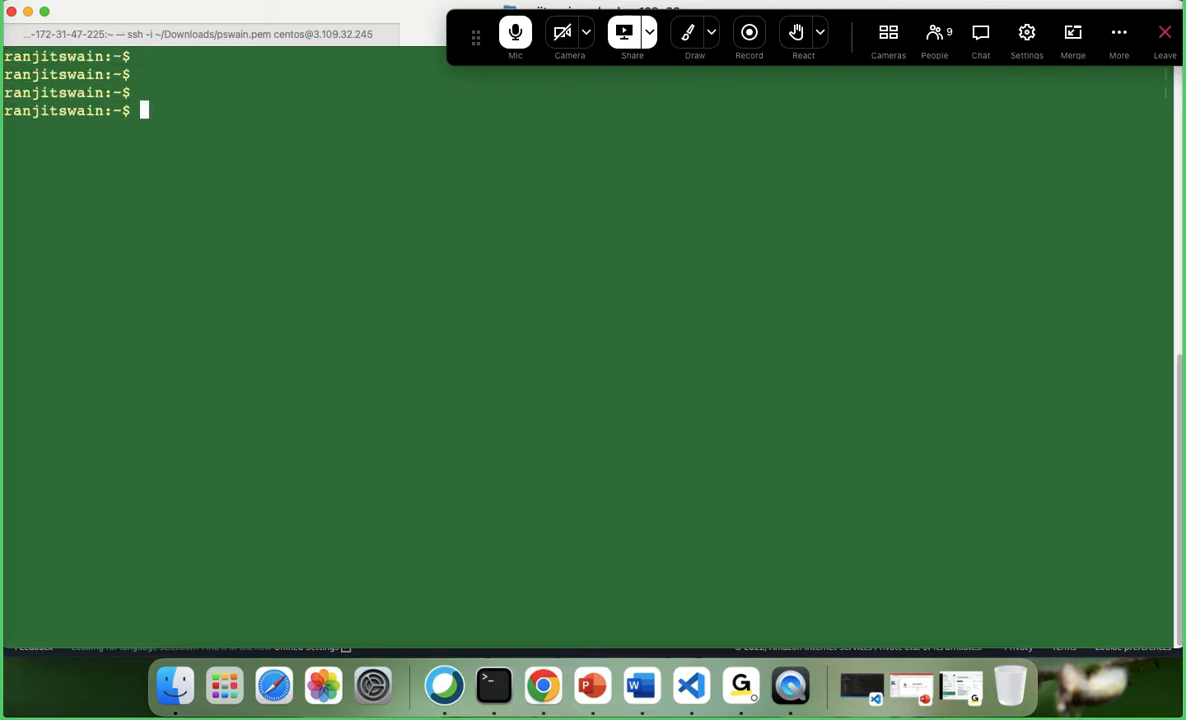
text(ssh -i ~/Dow)
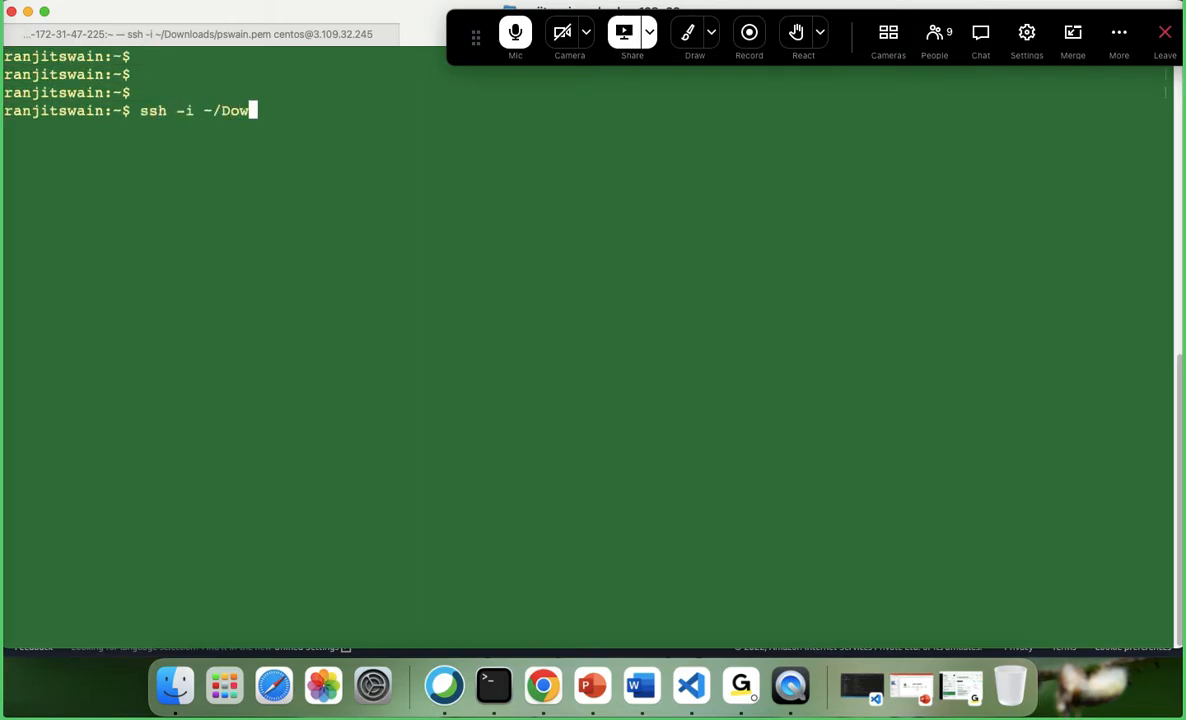
key(Tab)
text(psw)
key(Tab)
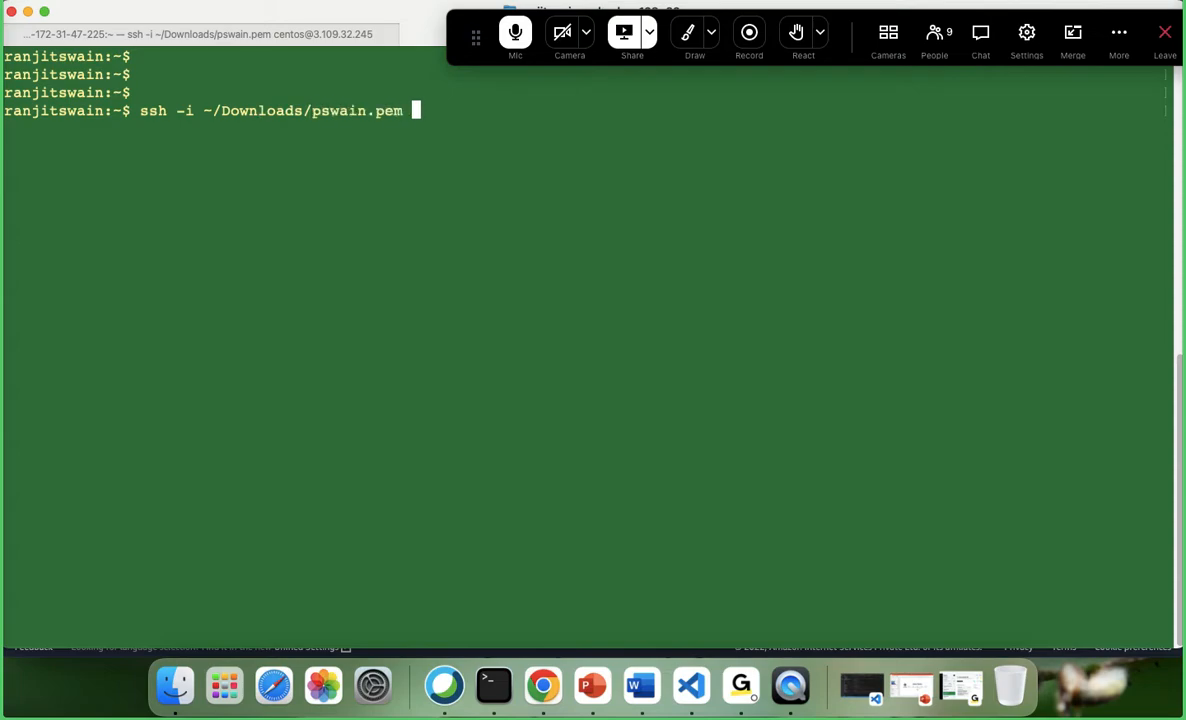
text(ec2-user@)
key(super+v)
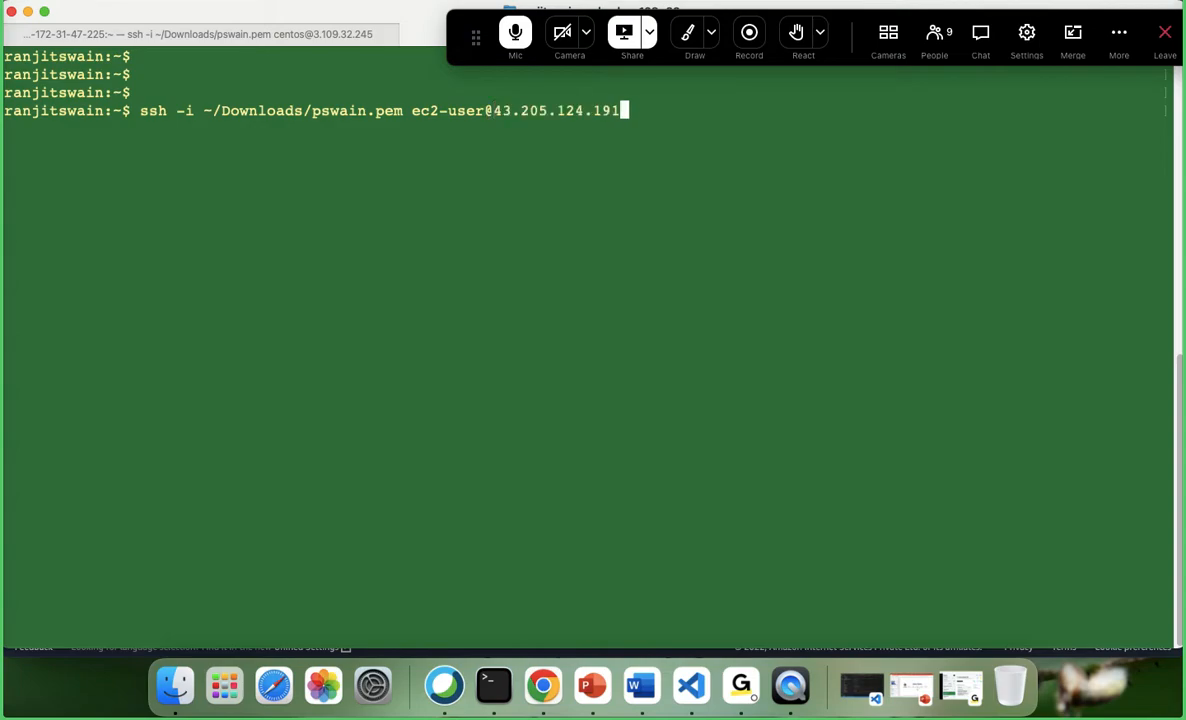
key(Return)
text(yes)
key(Return)
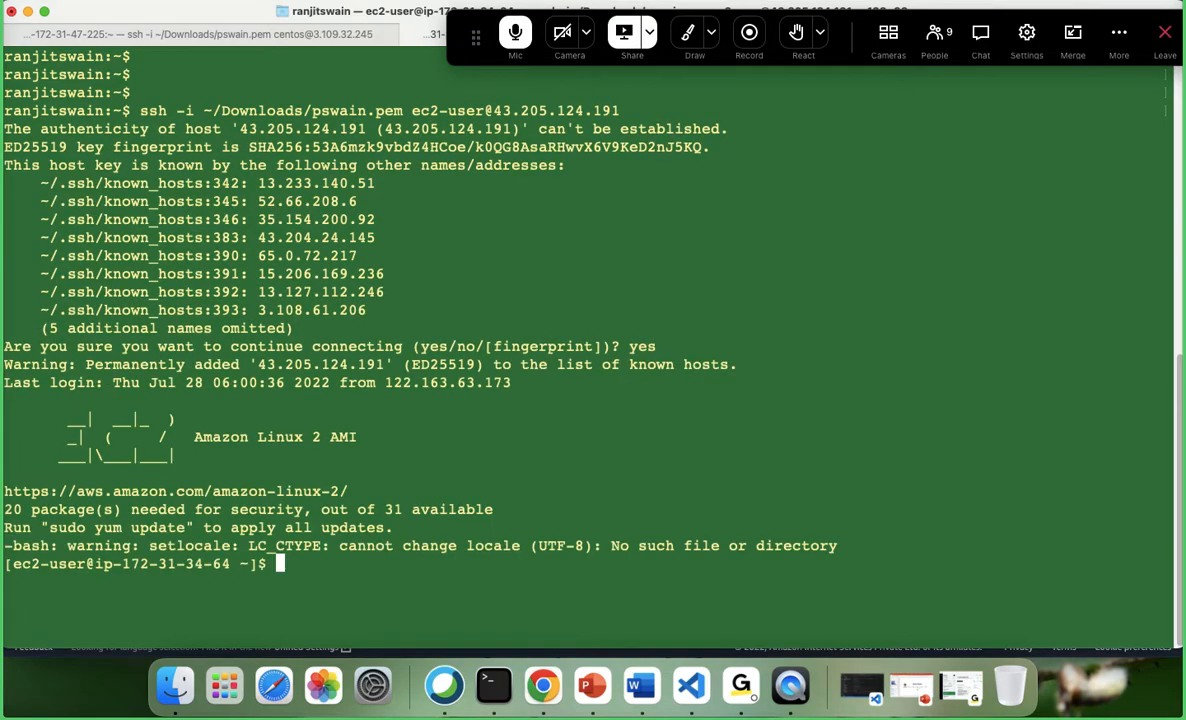
text(clear)
key(Return)
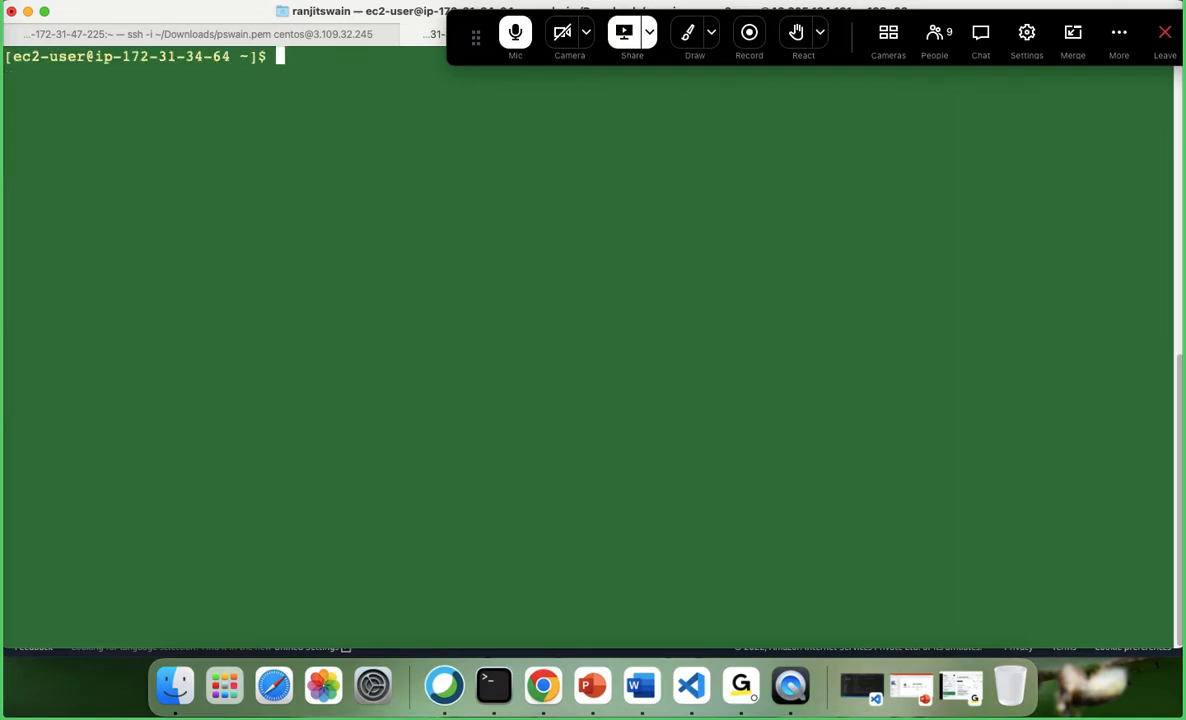
key(Return)
key(Return)
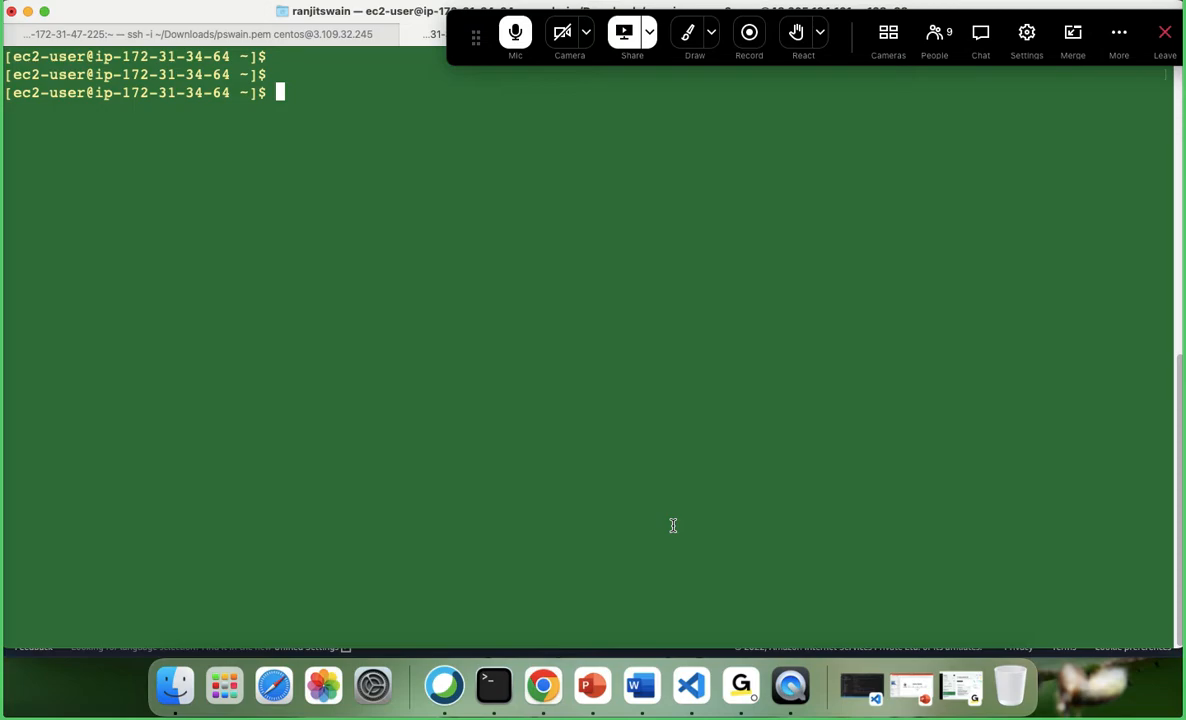
Browse Desktop > DevOps > Jenkins in Finder and open the Jenkins CentOS installation PDF in Preview
click(176, 673)
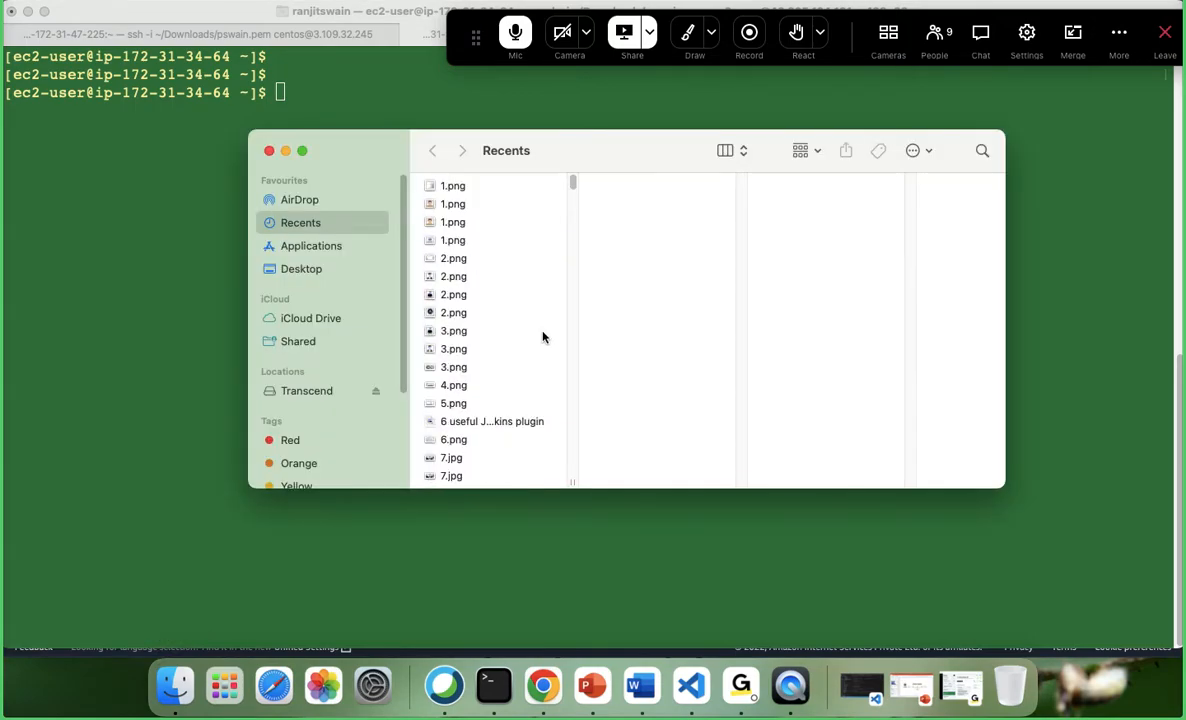
click(306, 268)
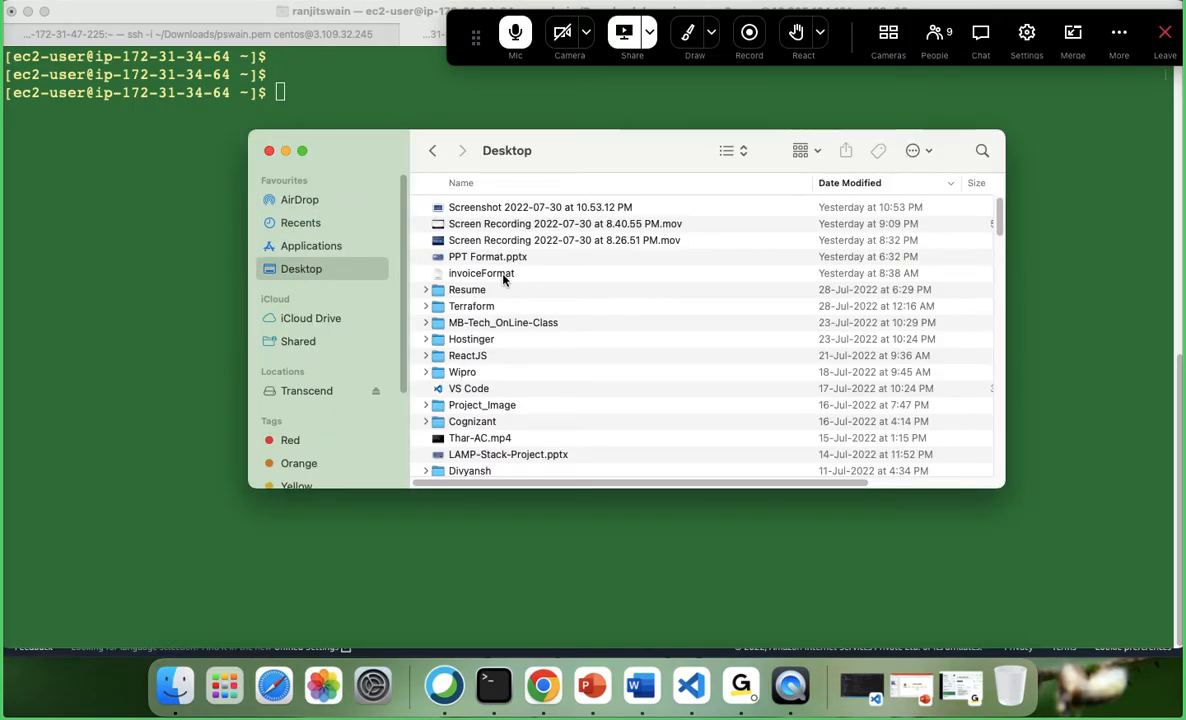
scroll(503, 280, down, 10)
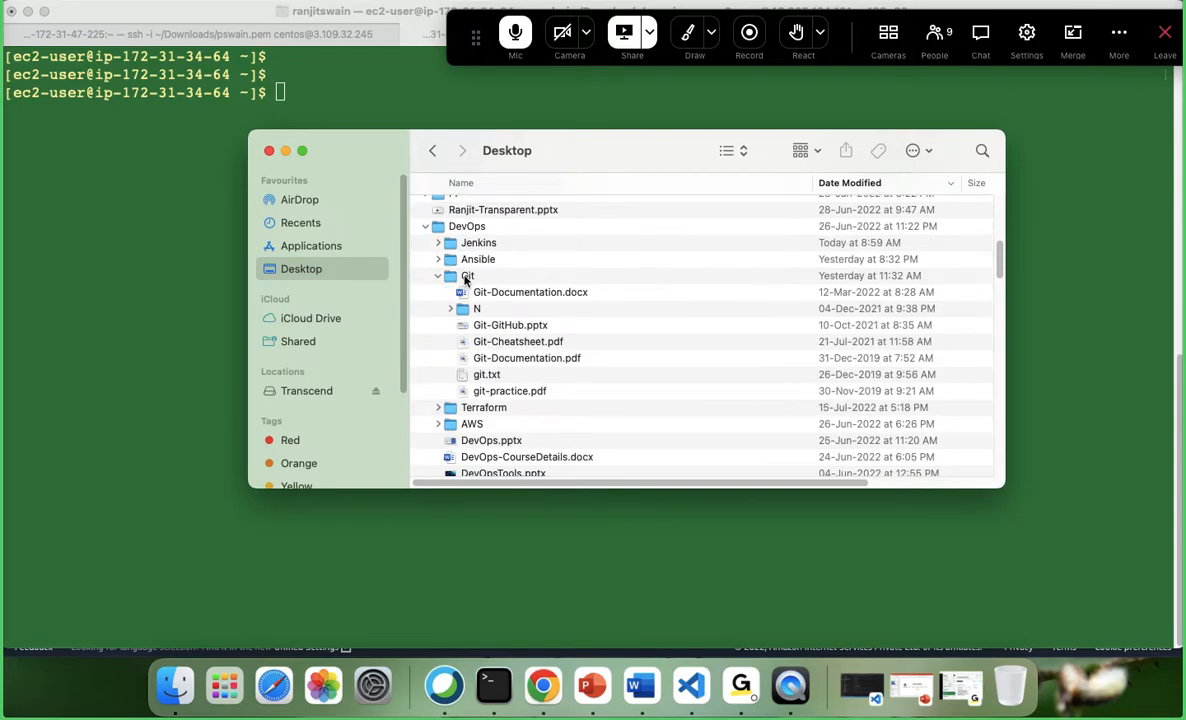
click(438, 276)
scroll(441, 282, down, 6)
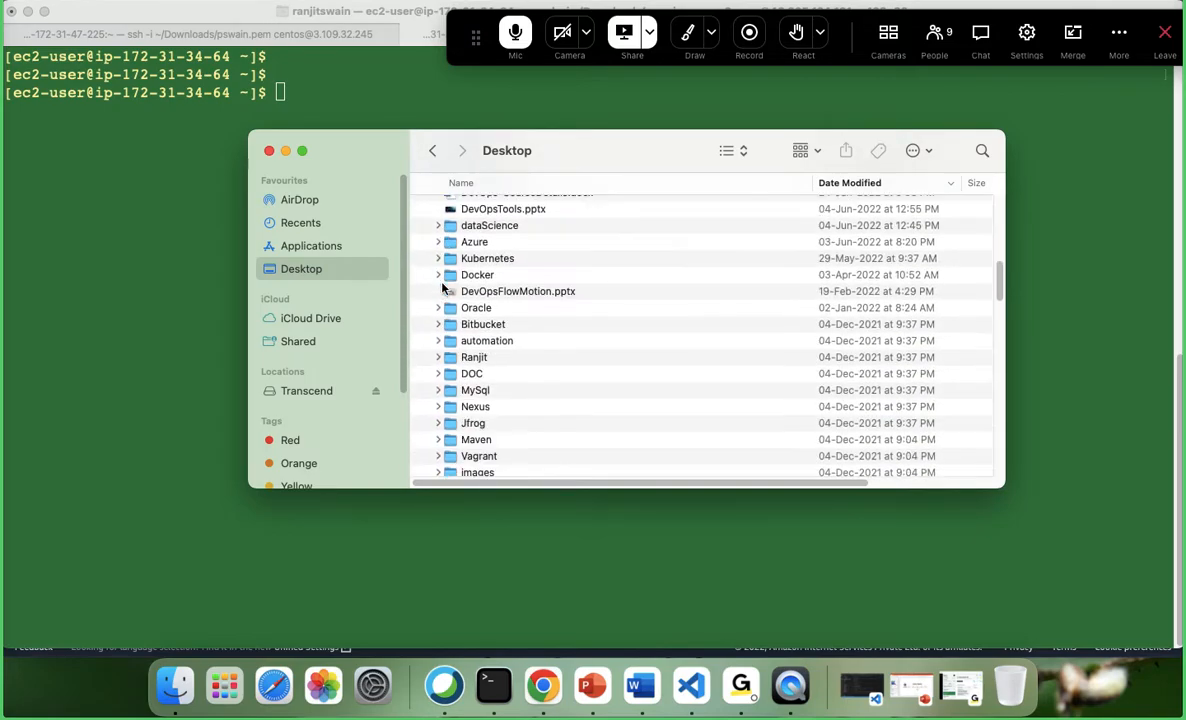
scroll(443, 280, up, 5)
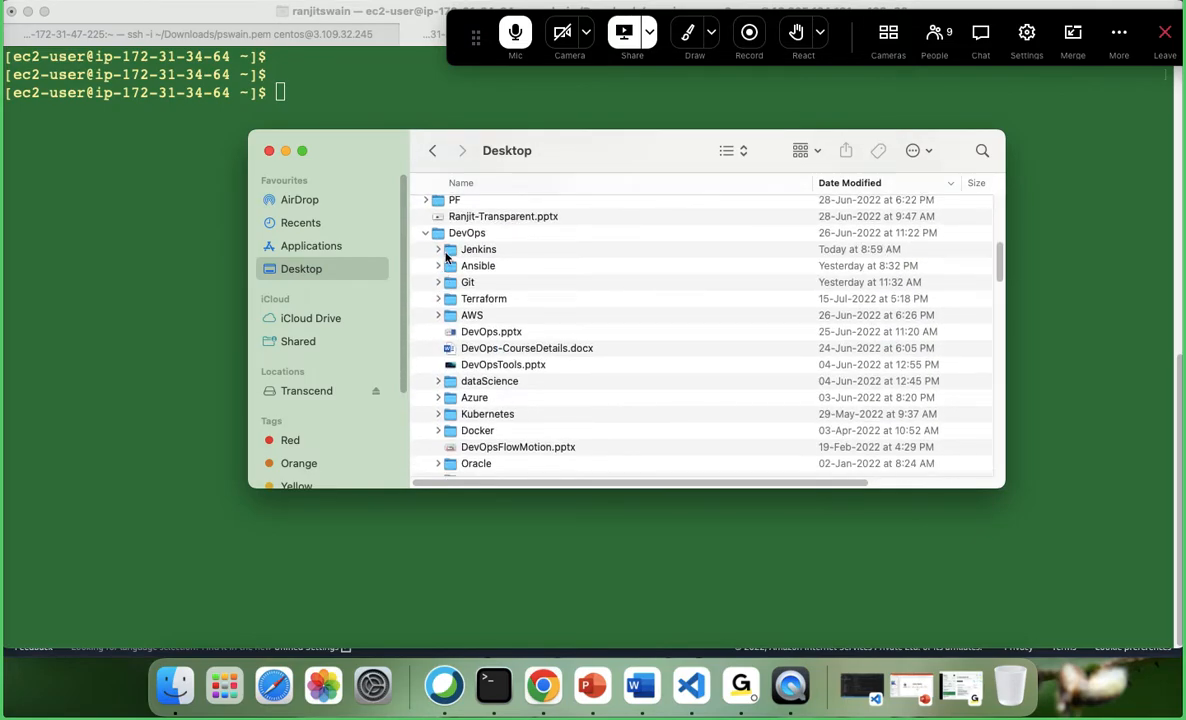
click(437, 249)
scroll(479, 370, down, 8)
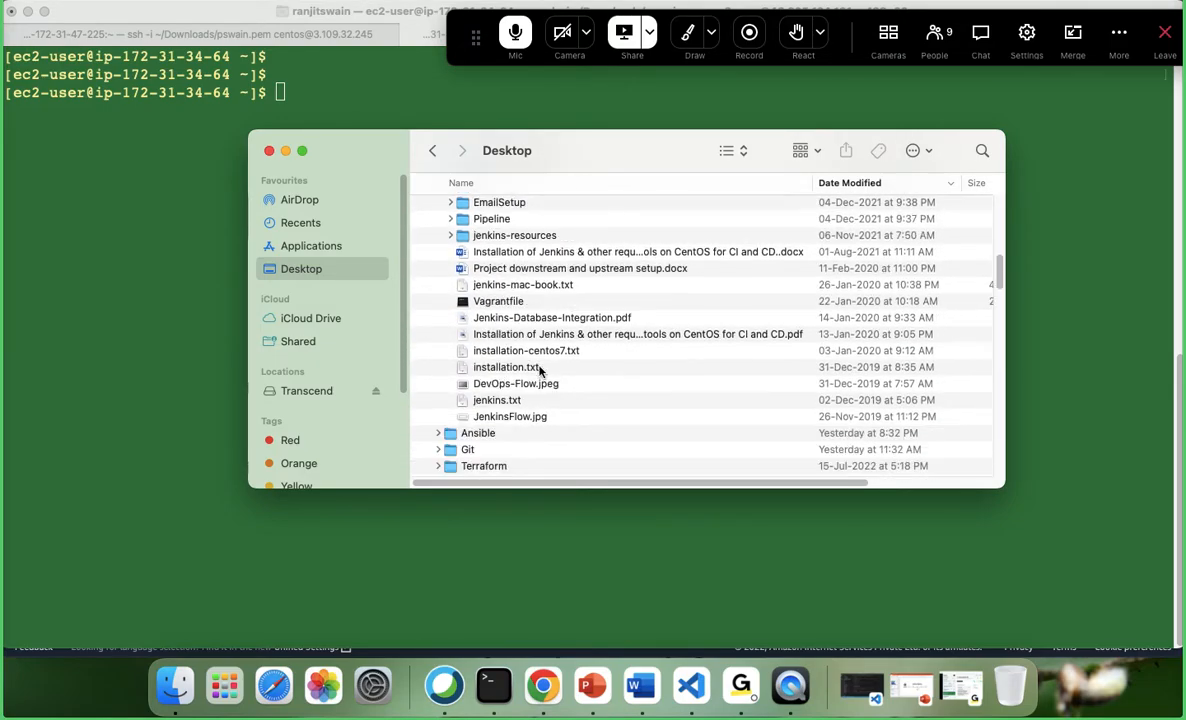
scroll(533, 330, down, 1)
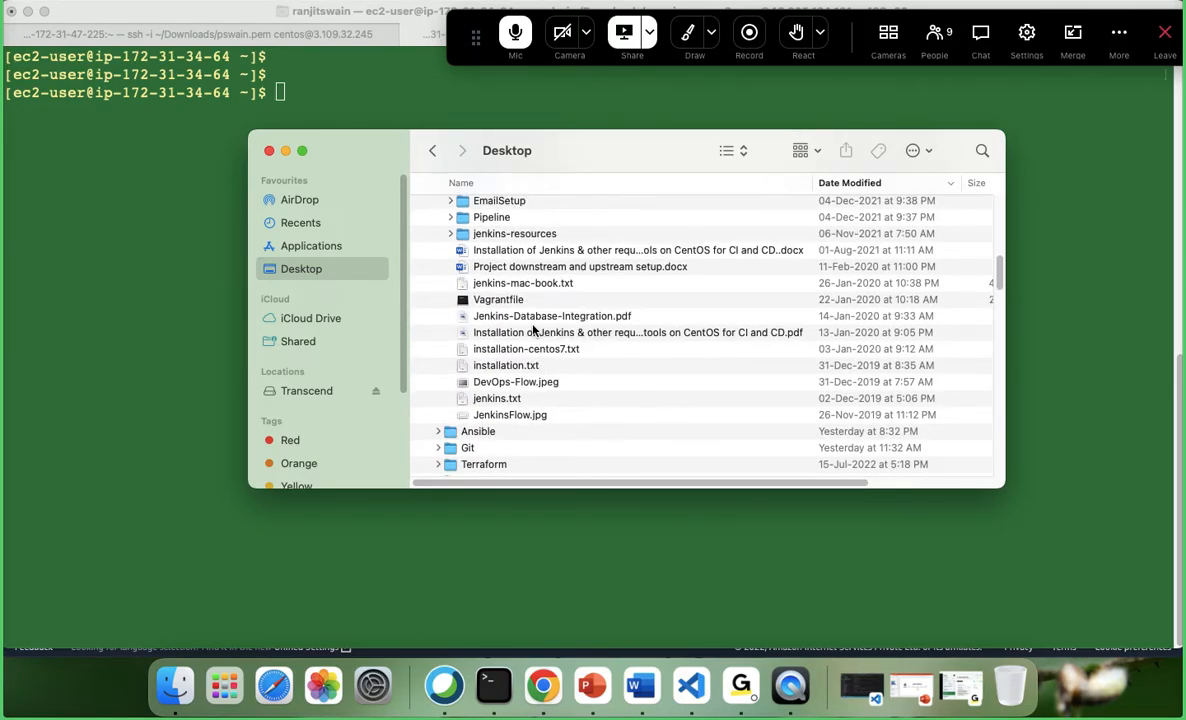
click(533, 332)
click(286, 151)
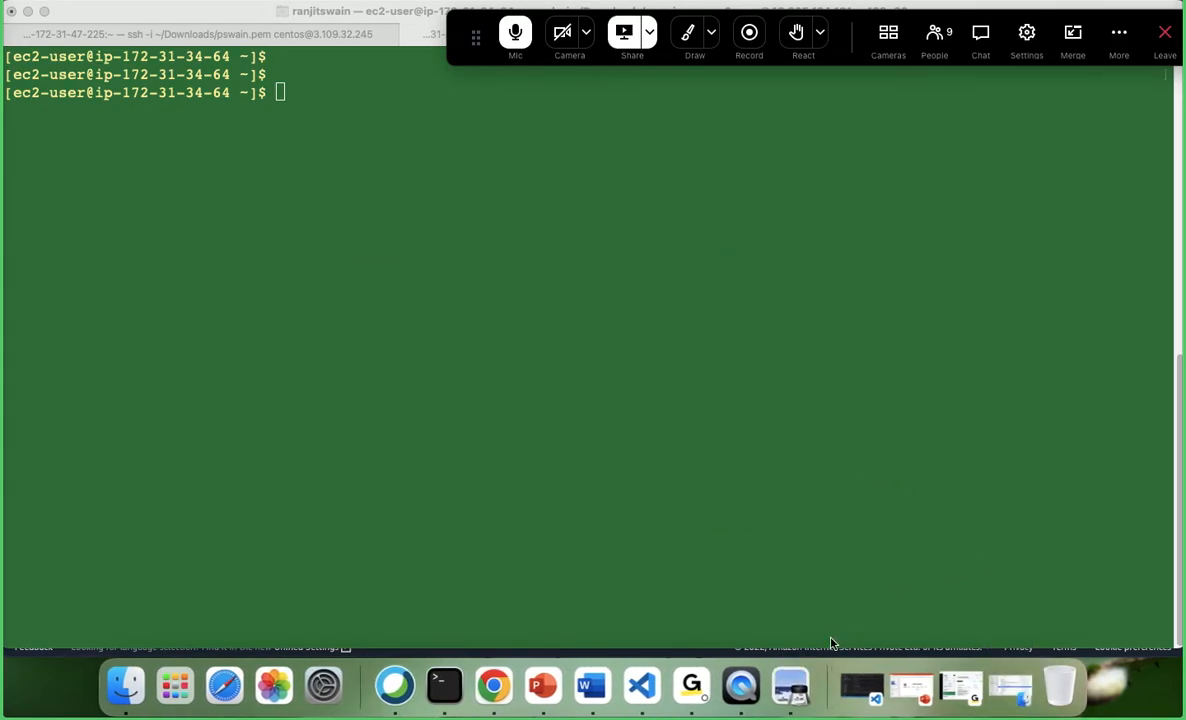
click(789, 680)
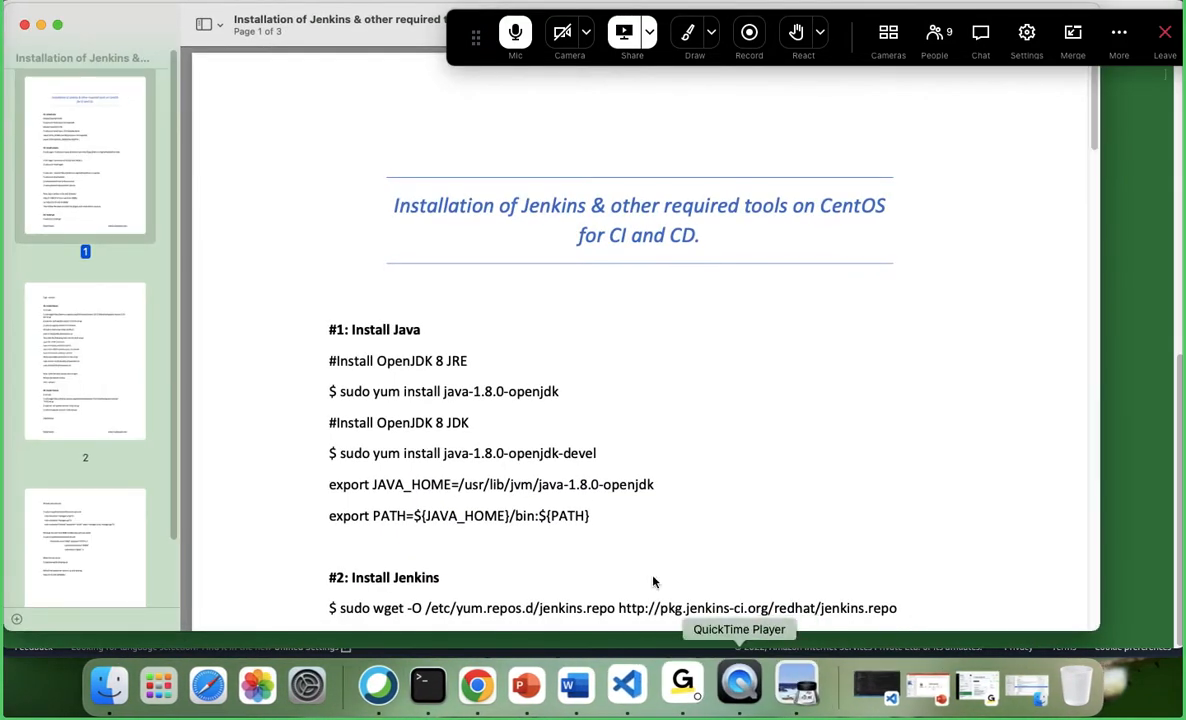
Scroll the installation PDF to page 2's '#5: Install Tomcat' commands, then go back to Terminal
scroll(551, 403, down, 20)
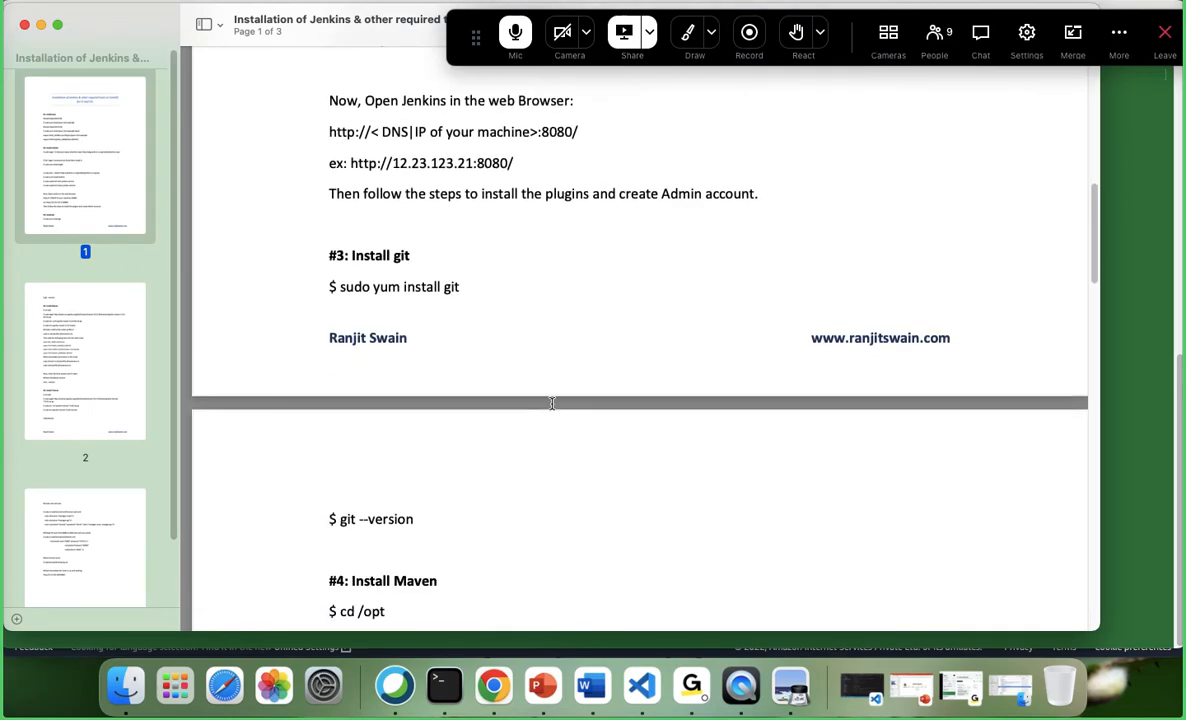
scroll(551, 403, down, 12)
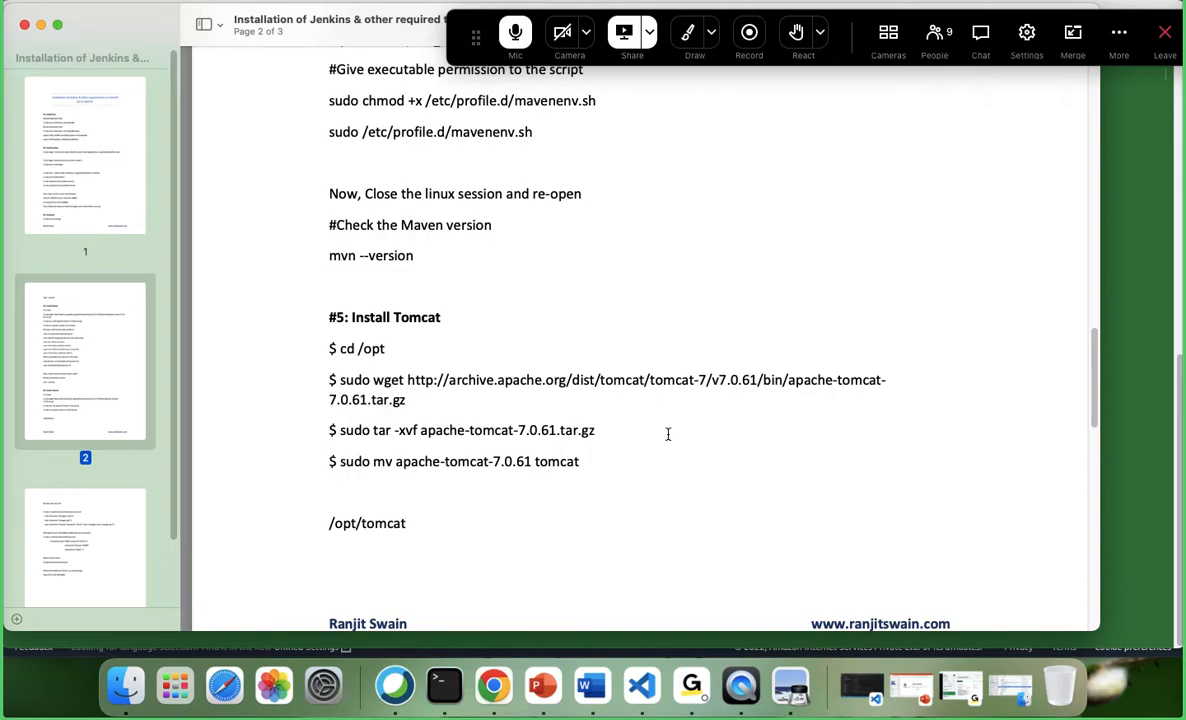
scroll(448, 283, down, 2)
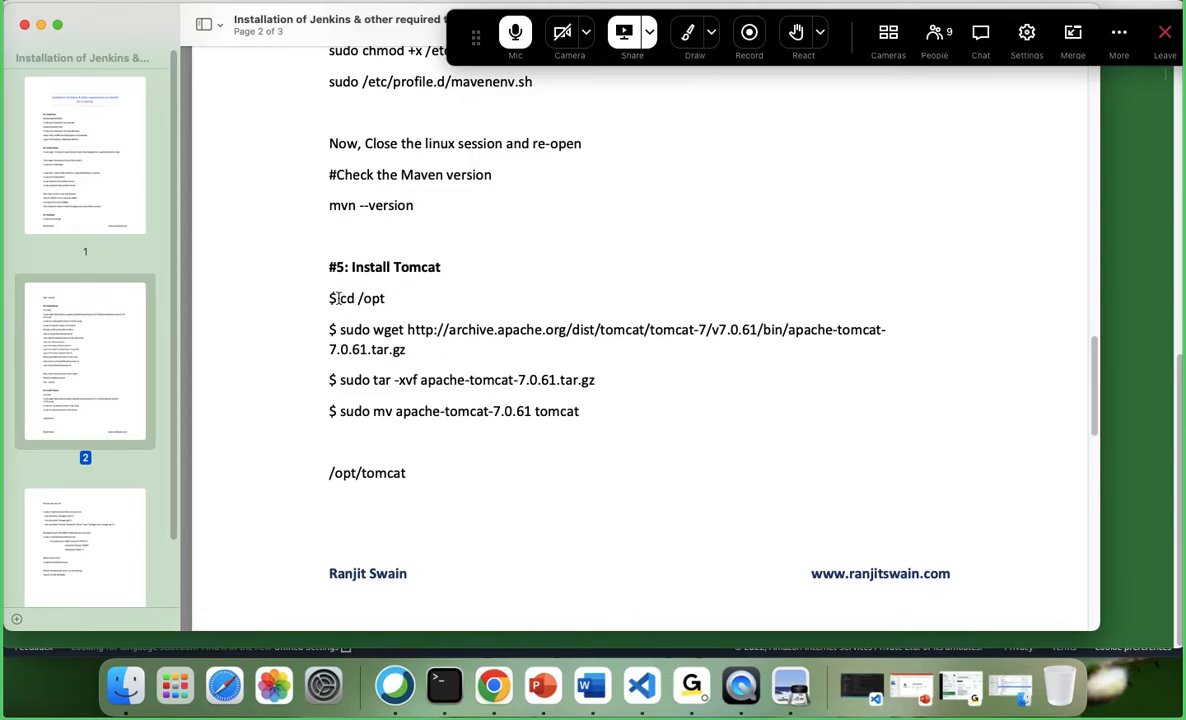
click(444, 683)
Change into /opt and list its contents with ls -lrt
text(cd)
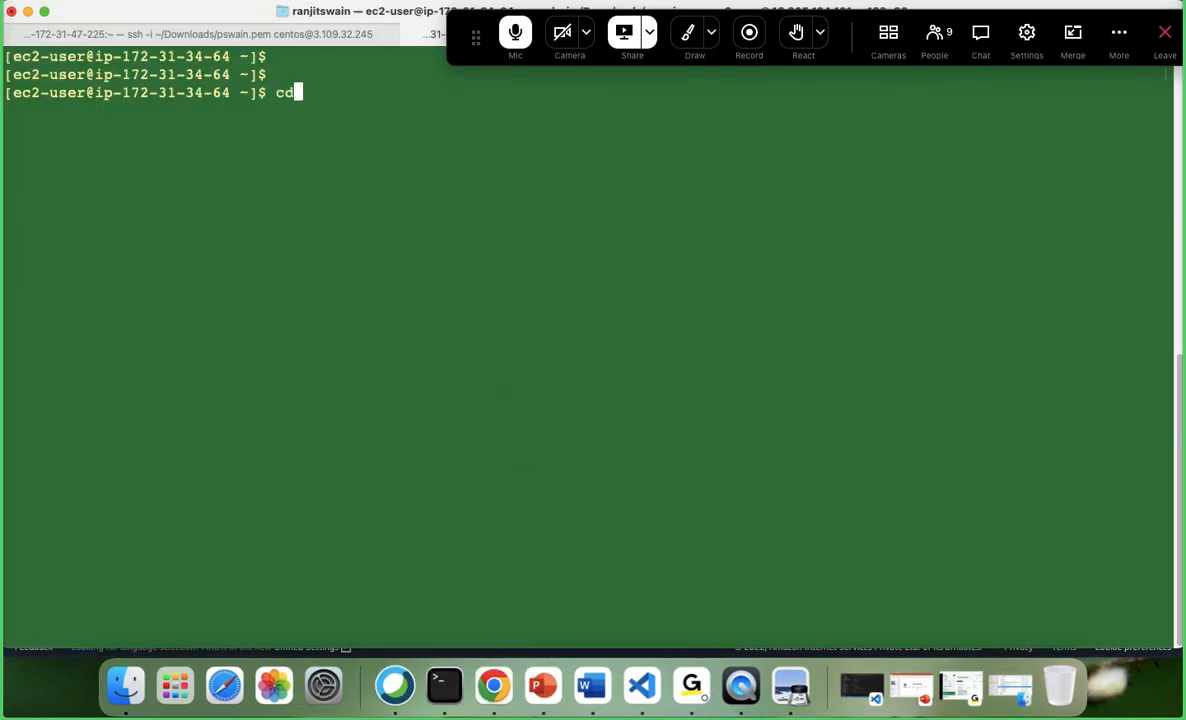
text( /opt)
key(Return)
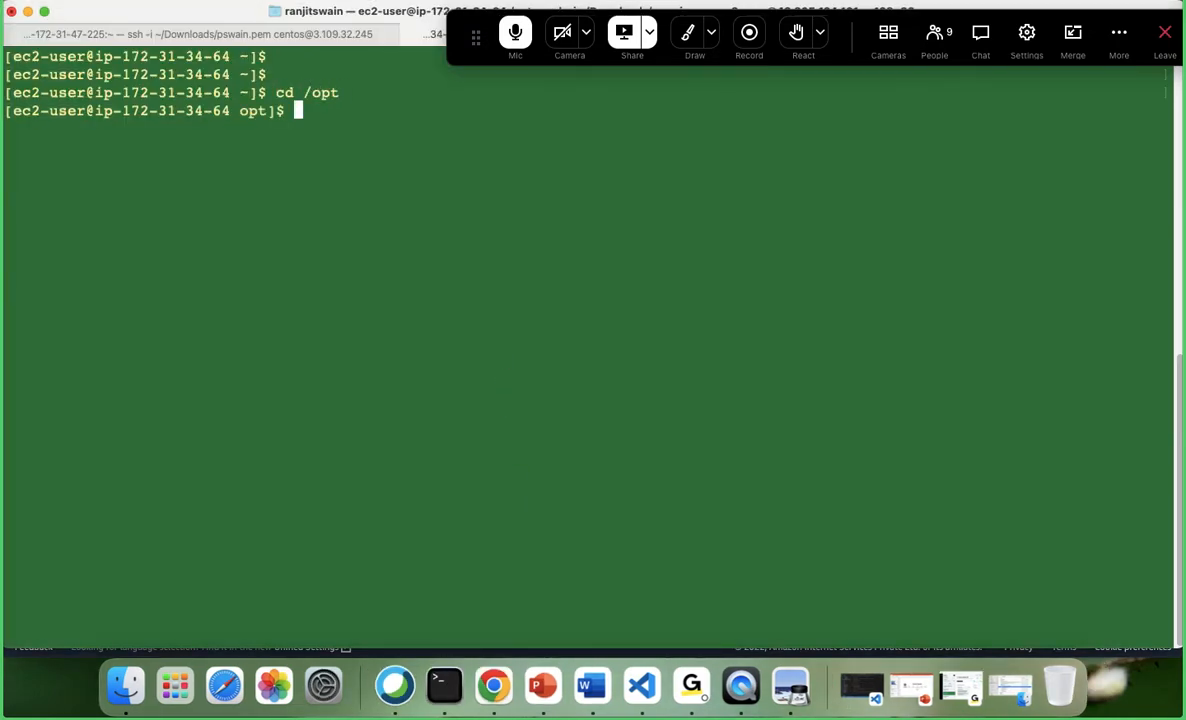
text(ls -lrt)
key(Return)
key(Return)
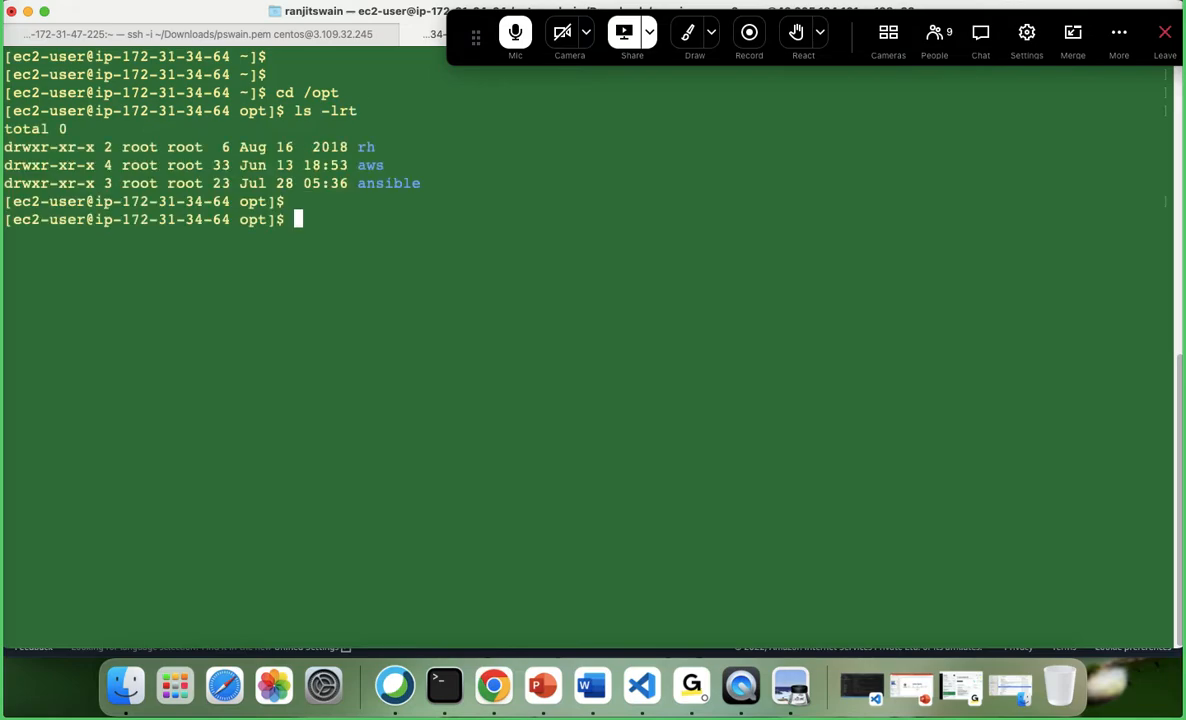
Copy the guide's Tomcat 7.0.61 wget command to the prompt and edit the URL near the version
key(super+Tab)
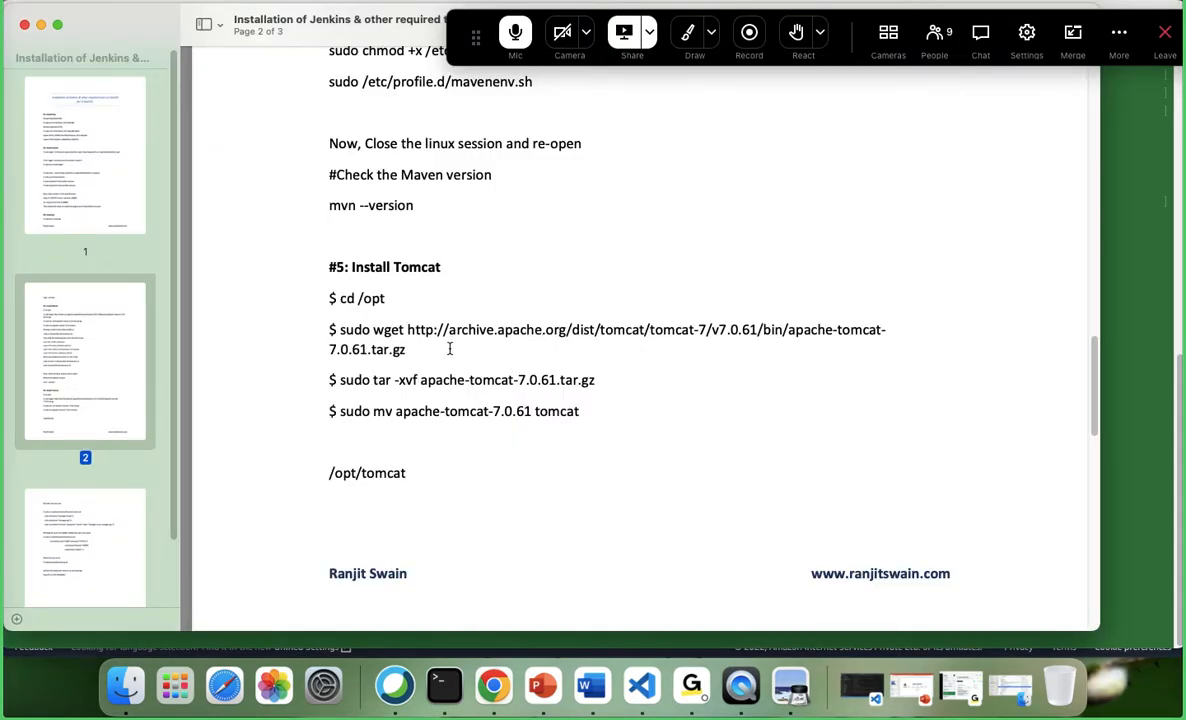
drag(409, 355, 341, 335)
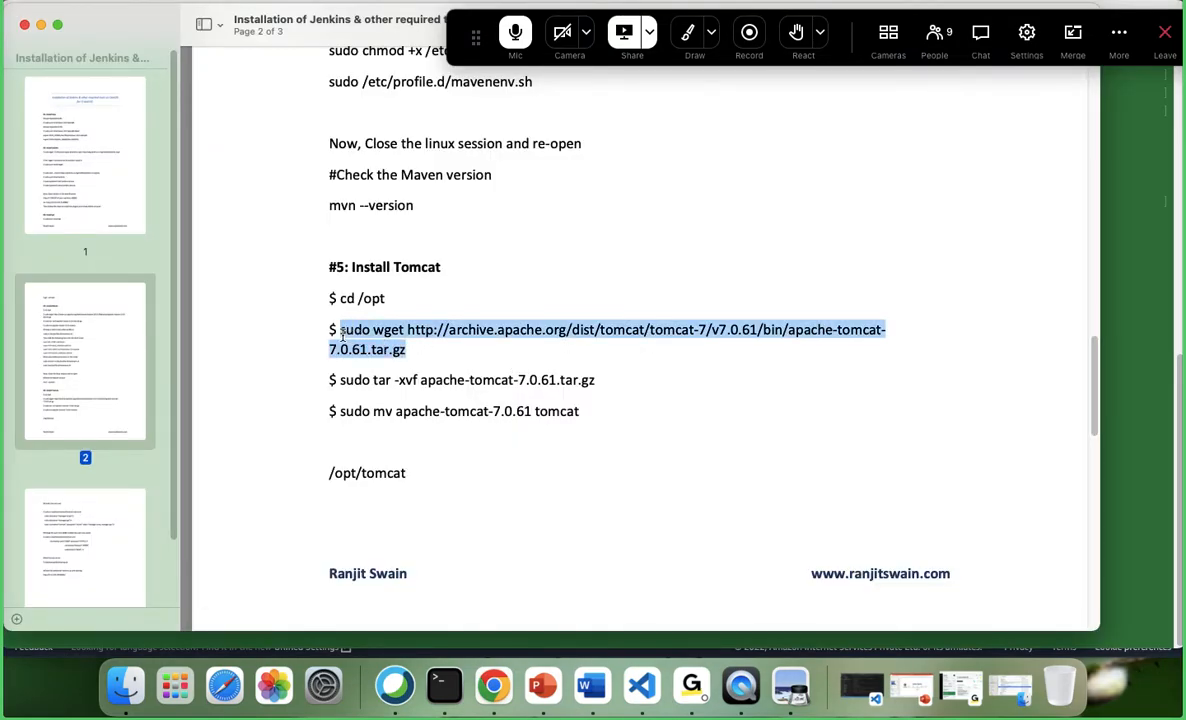
key(super+c)
key(super+Tab)
key(super+v)
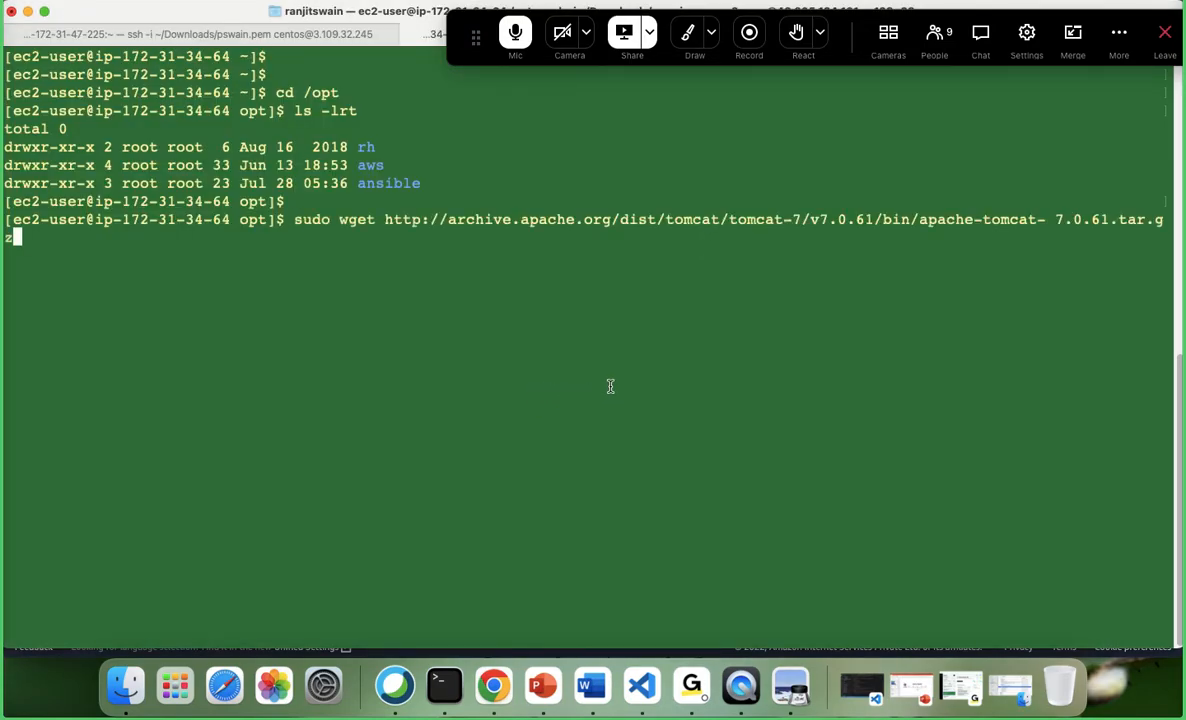
key(super+Tab)
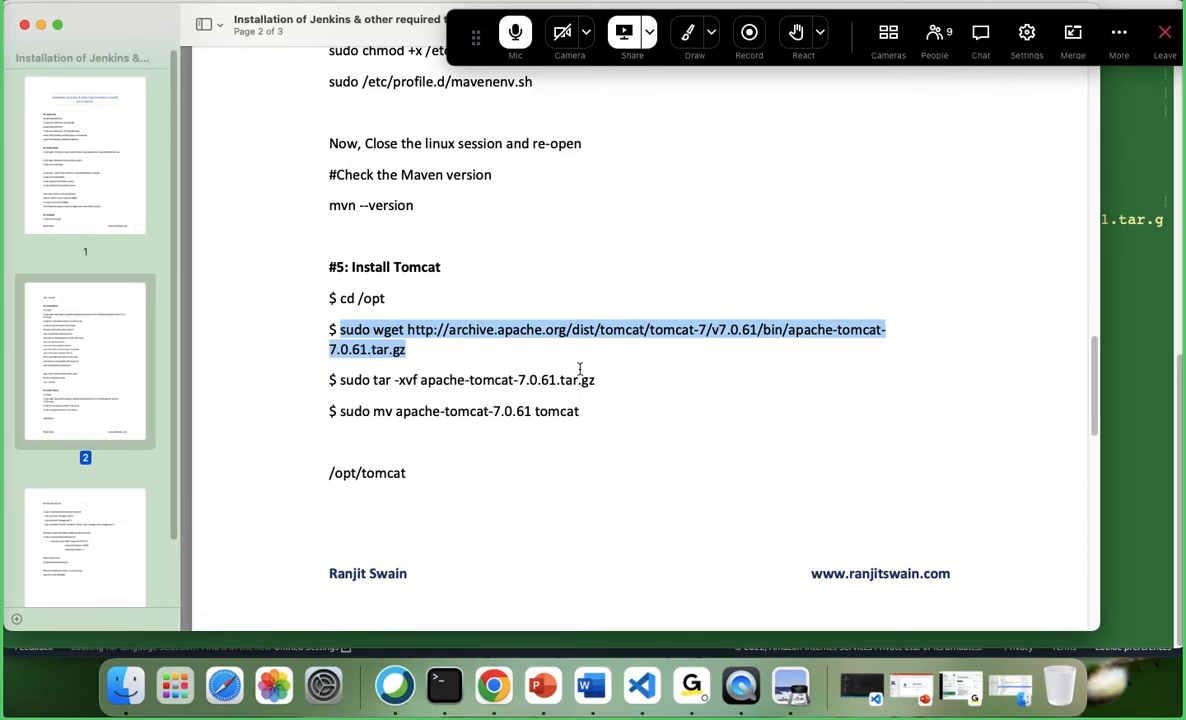
key(super+Tab)
key(Left)
key(Left)
key(Left)
key(Left)
key(Left)
key(Left)
key(Left)
key(Left)
key(Left)
key(Left)
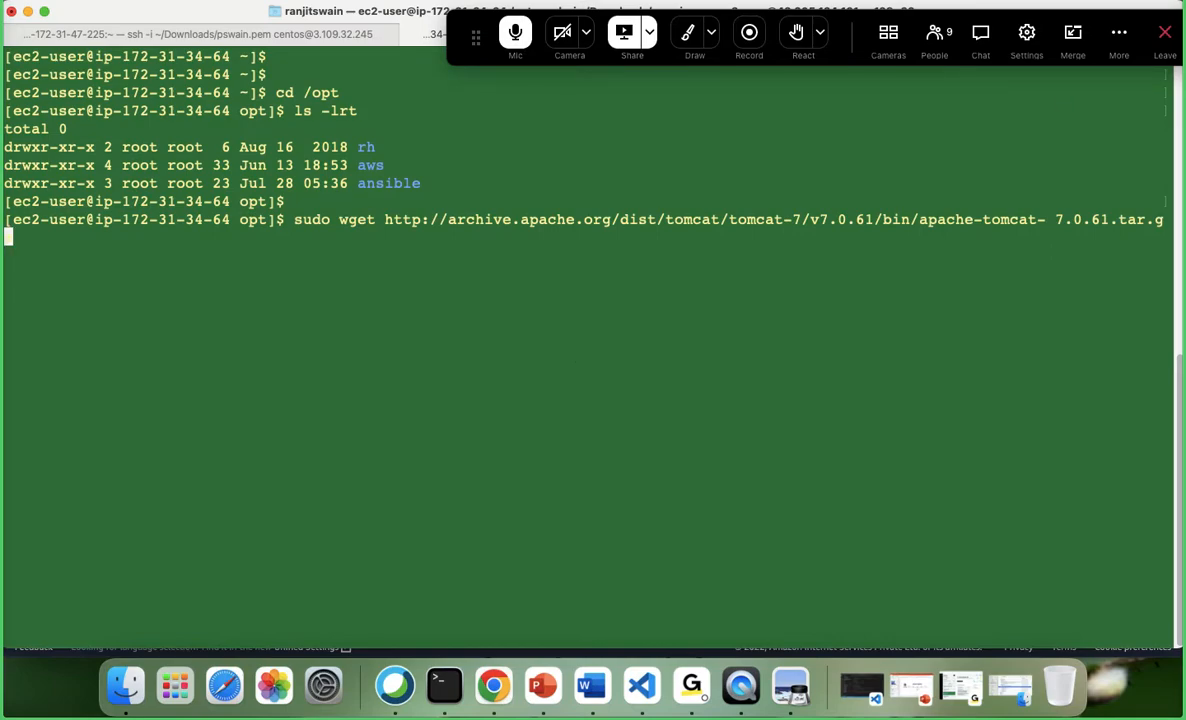
key(Left)
key(Left)
key(Left)
key(BackSpace)
Run the wget command, which fails with 404 Not Found because of a stray space
key(Return)
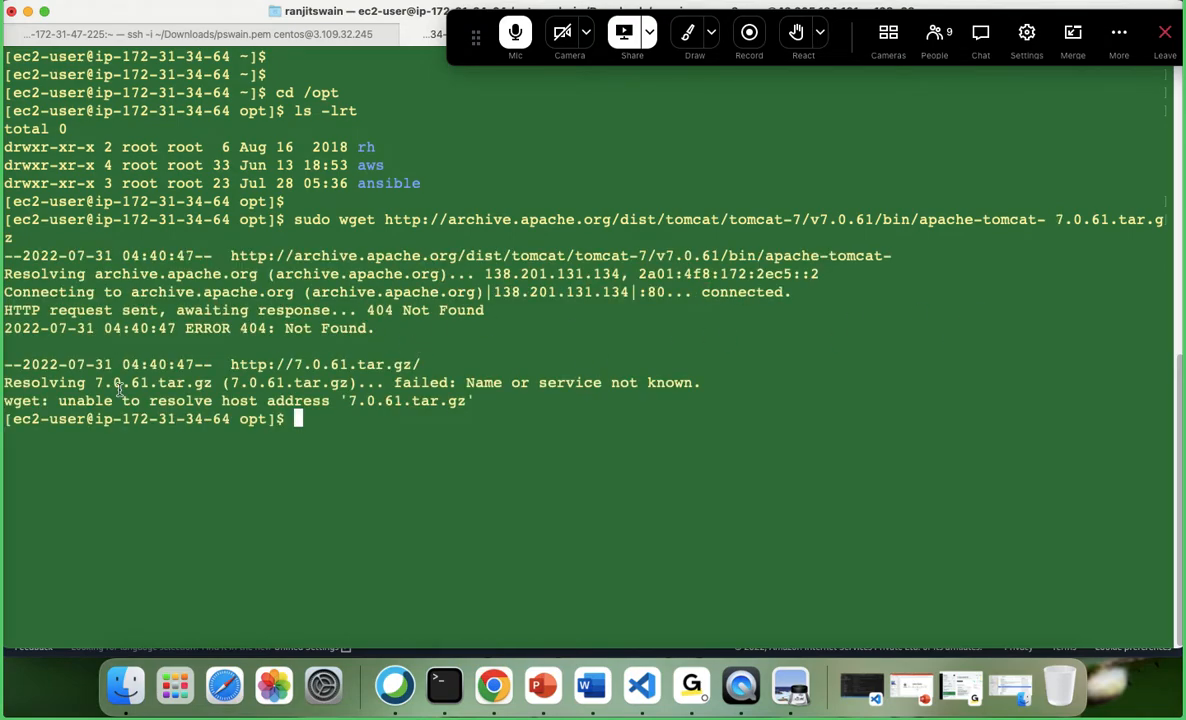
drag(106, 290, 590, 308)
click(200, 329)
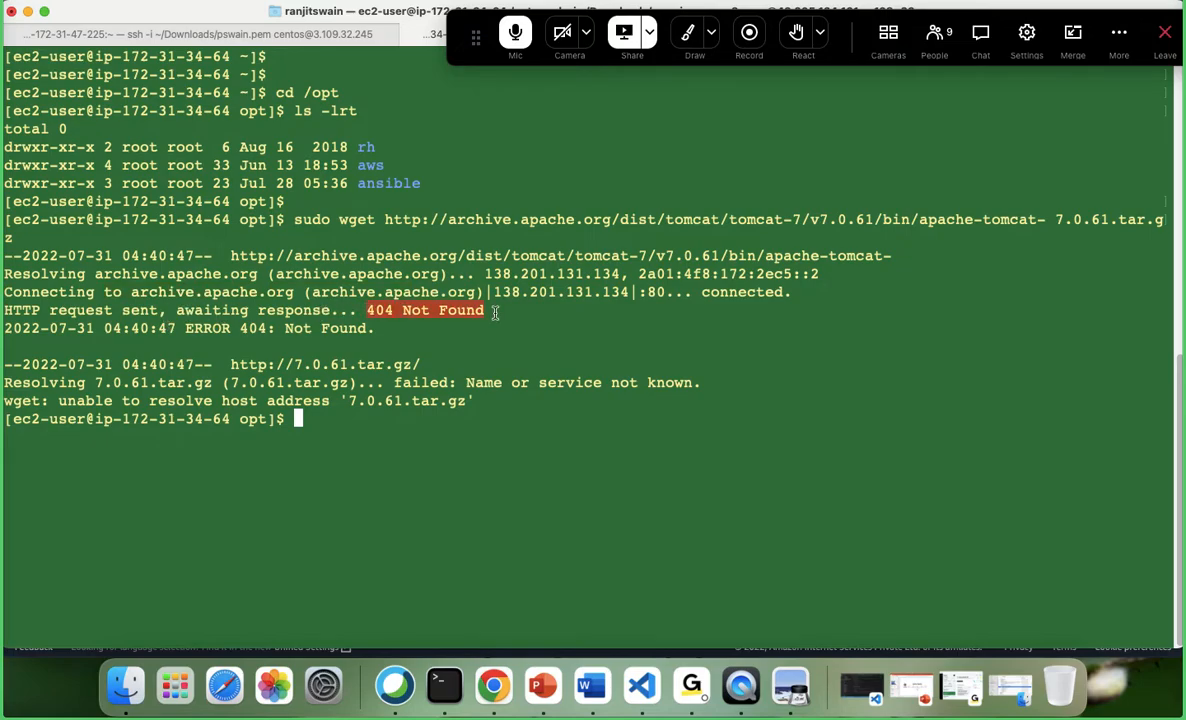
double_click(1050, 220)
click(998, 319)
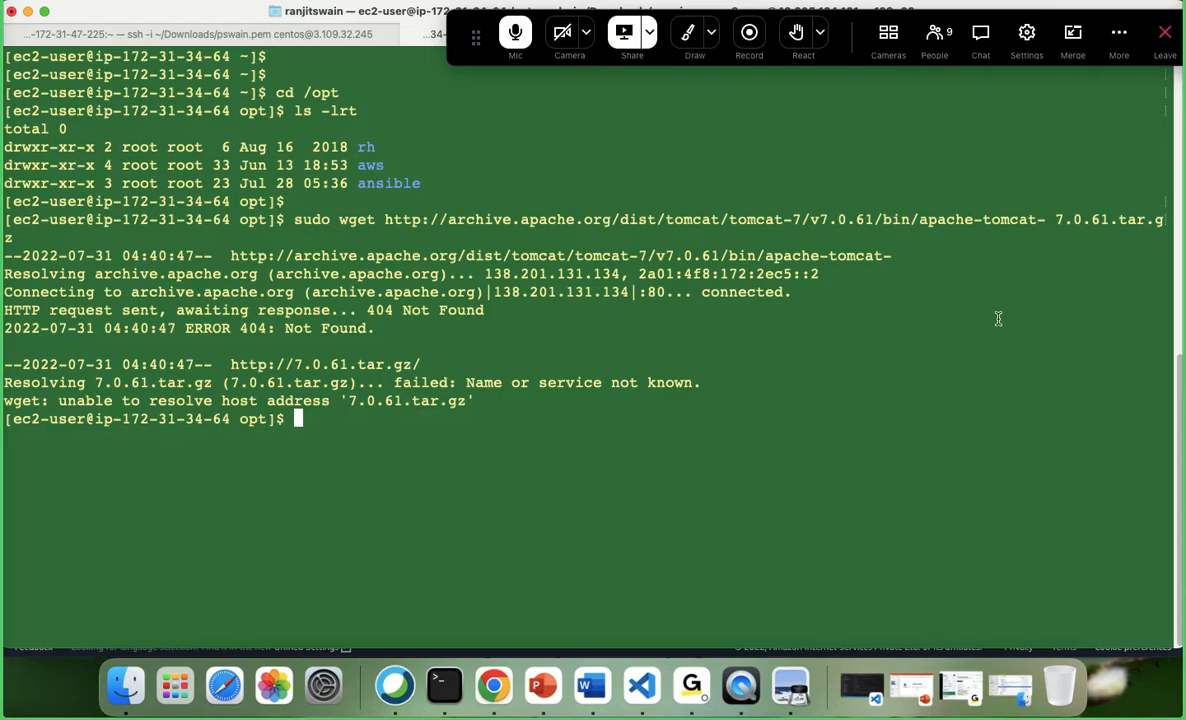
Re-paste the wget command, remove the stray space before 7.0.61, and download apache-tomcat-7.0.61.tar.gz
key(super+Tab)
click(384, 342)
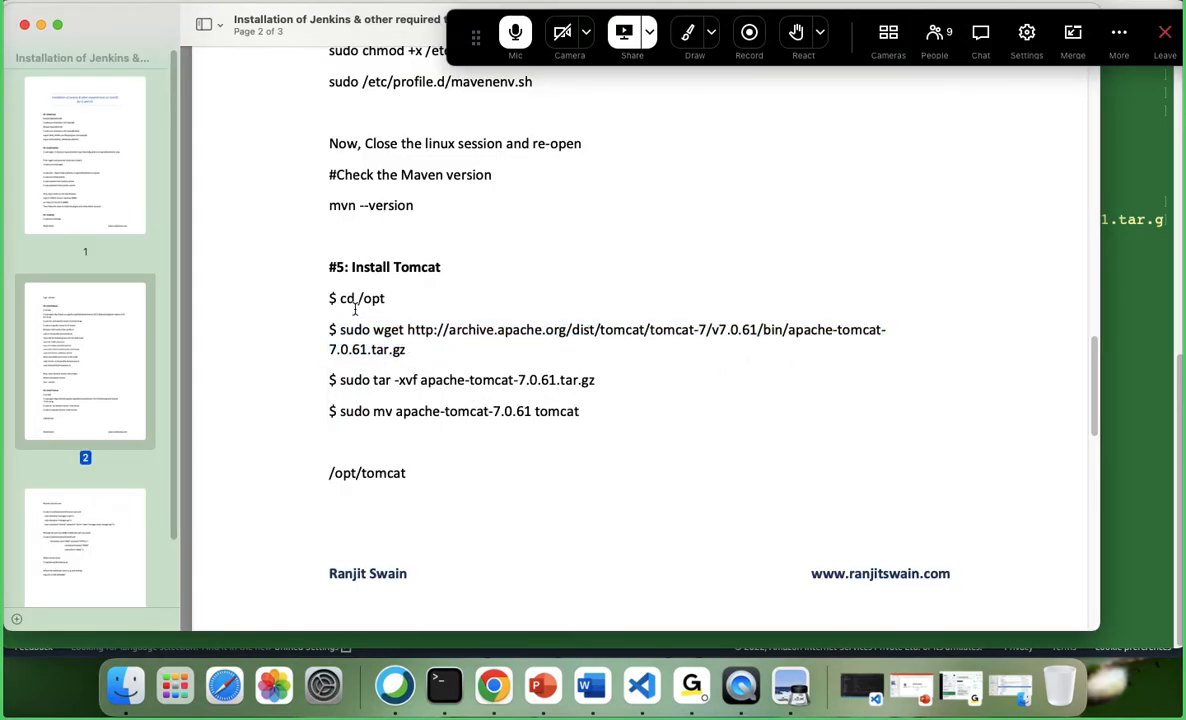
key(super+Tab)
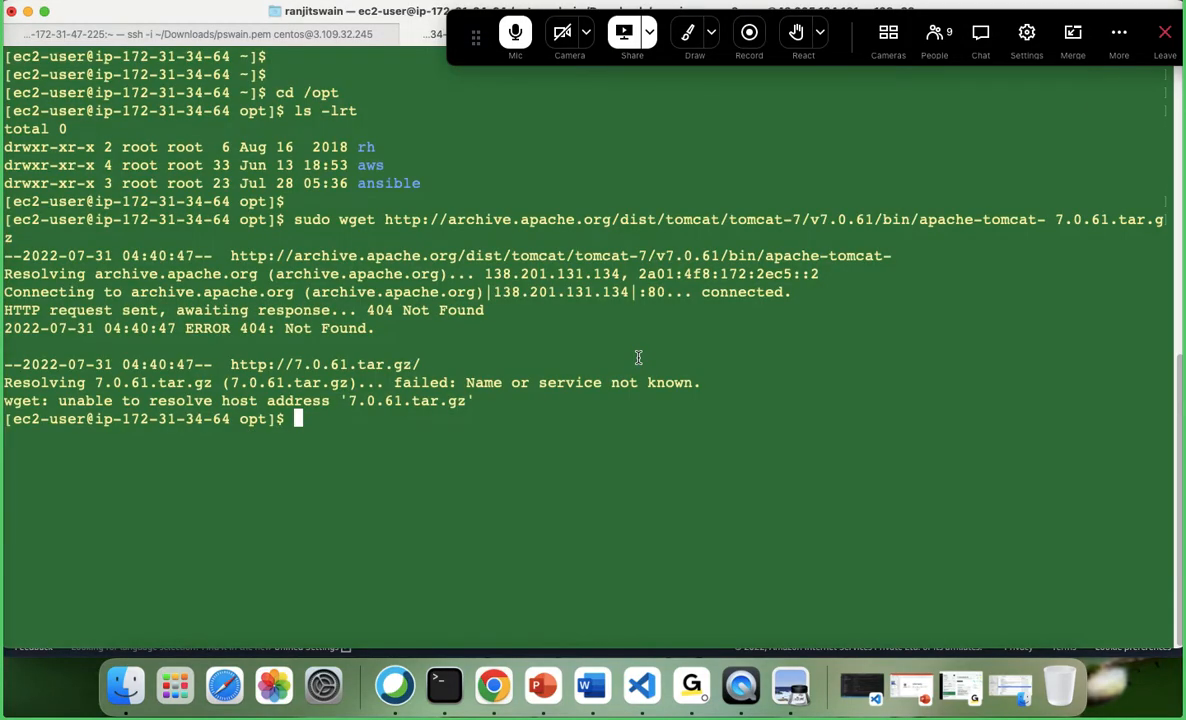
key(super+v)
key(Left)
key(Left)
key(Left)
key(Left)
key(Left)
key(Left)
key(Left)
key(Left)
key(Left)
key(Left)
key(Left)
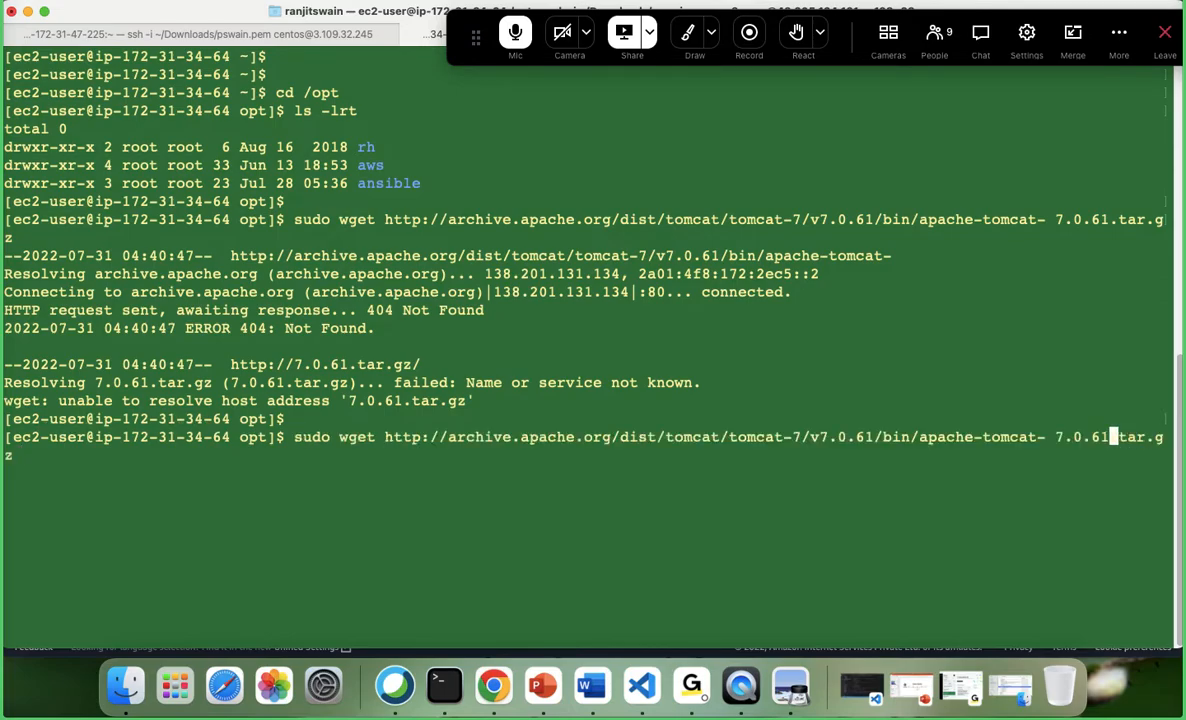
key(Left)
key(Left)
key(BackSpace)
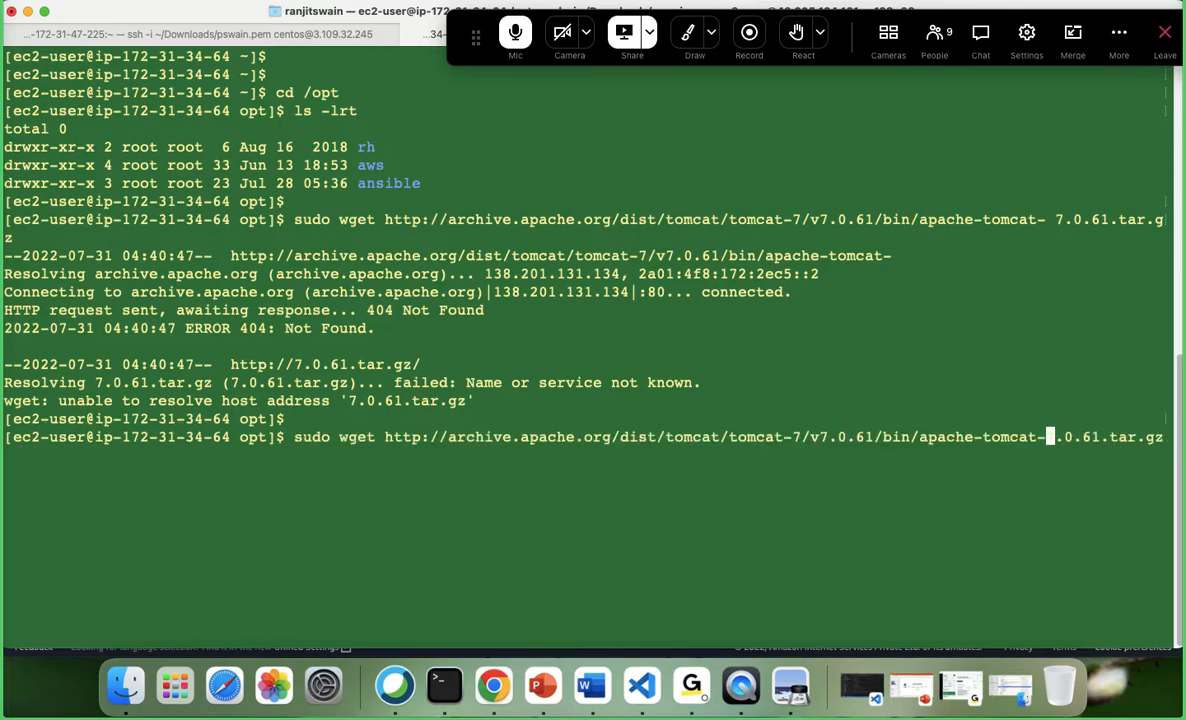
key(Return)
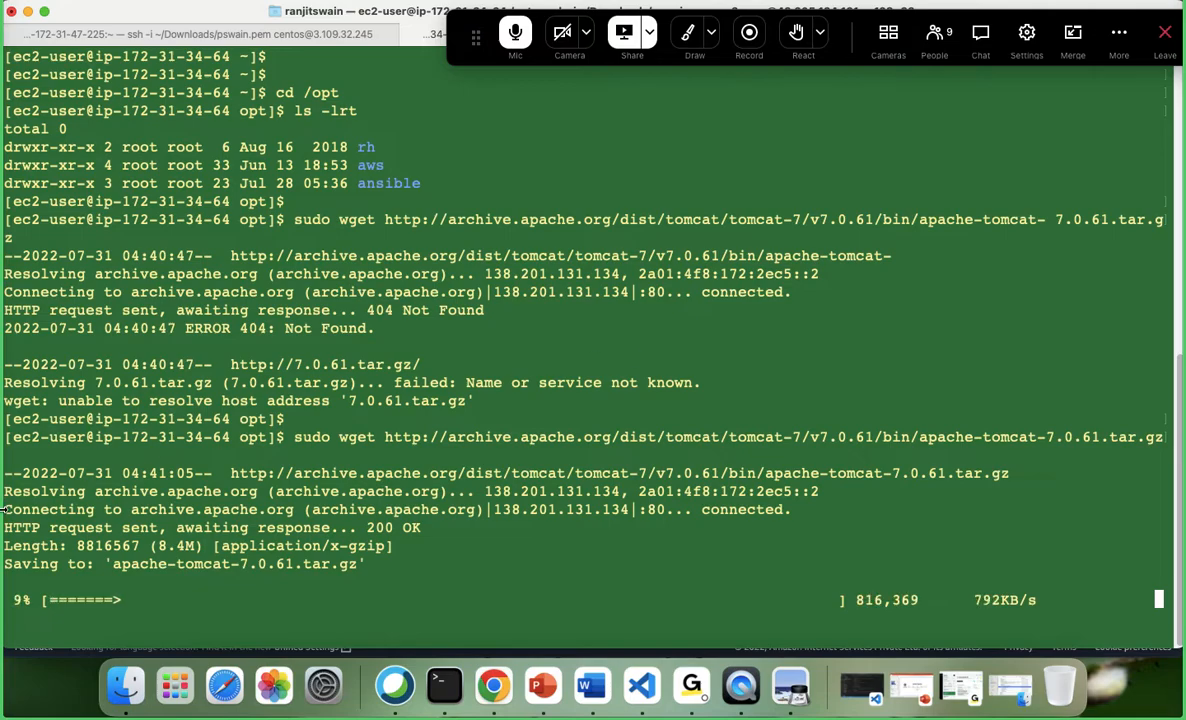
Clear the screen, list /opt to confirm the 8816567-byte archive, and begin a sudo tar -xvf command
drag(6, 564, 844, 582)
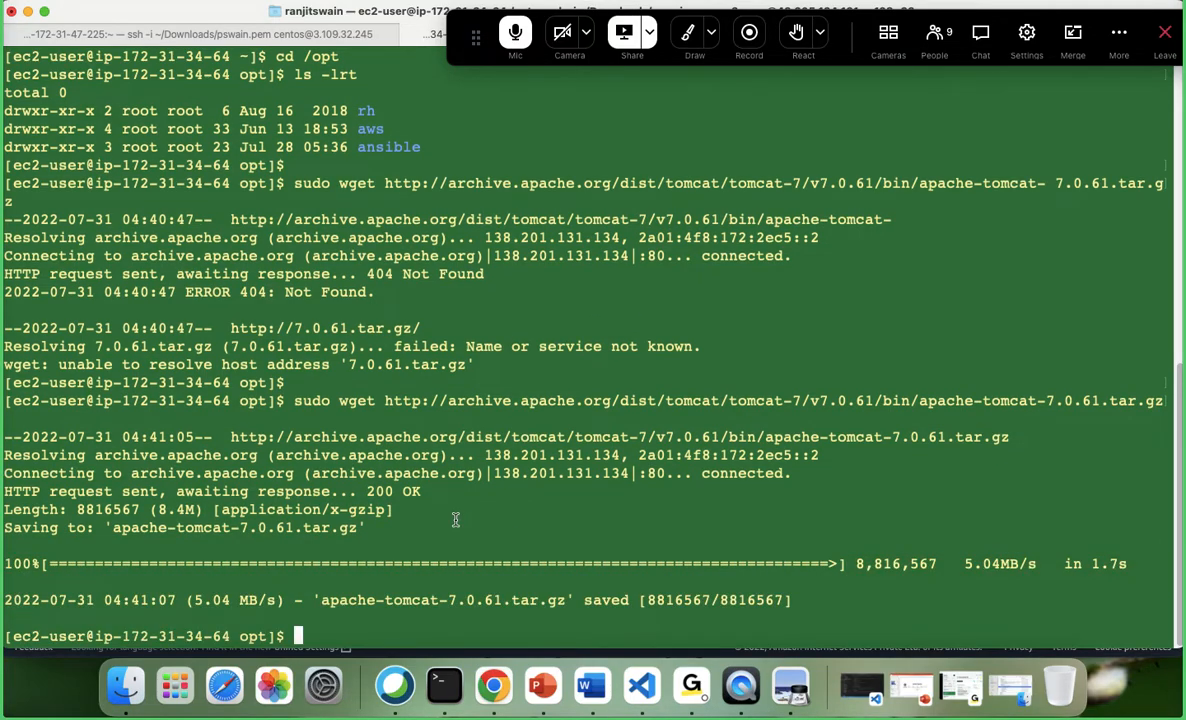
text(clear)
key(Return)
key(Return)
key(Return)
text(ls -lrt)
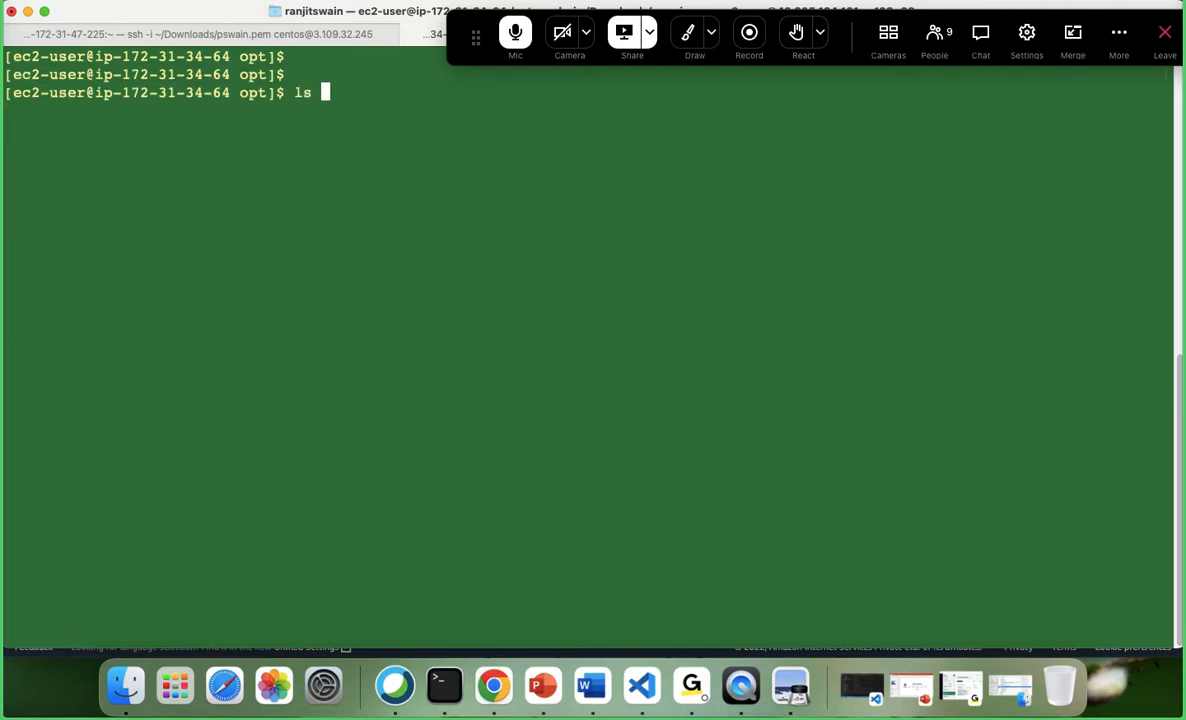
key(Return)
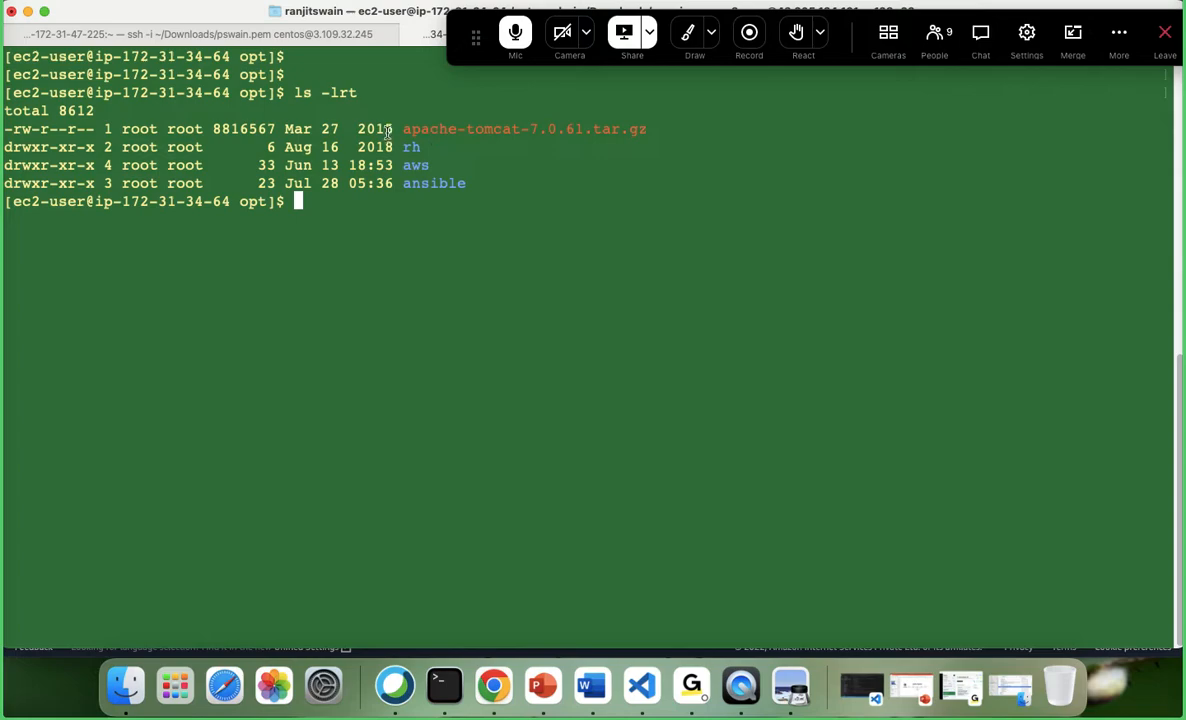
drag(403, 128, 663, 128)
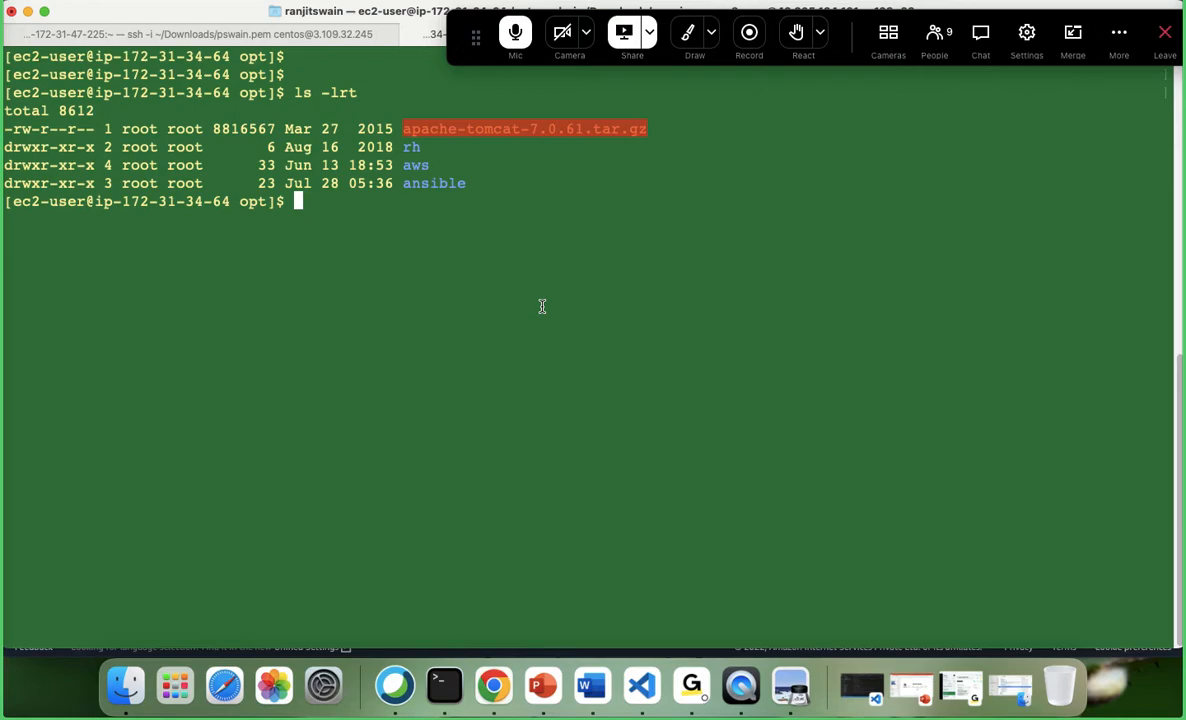
text(sudo )
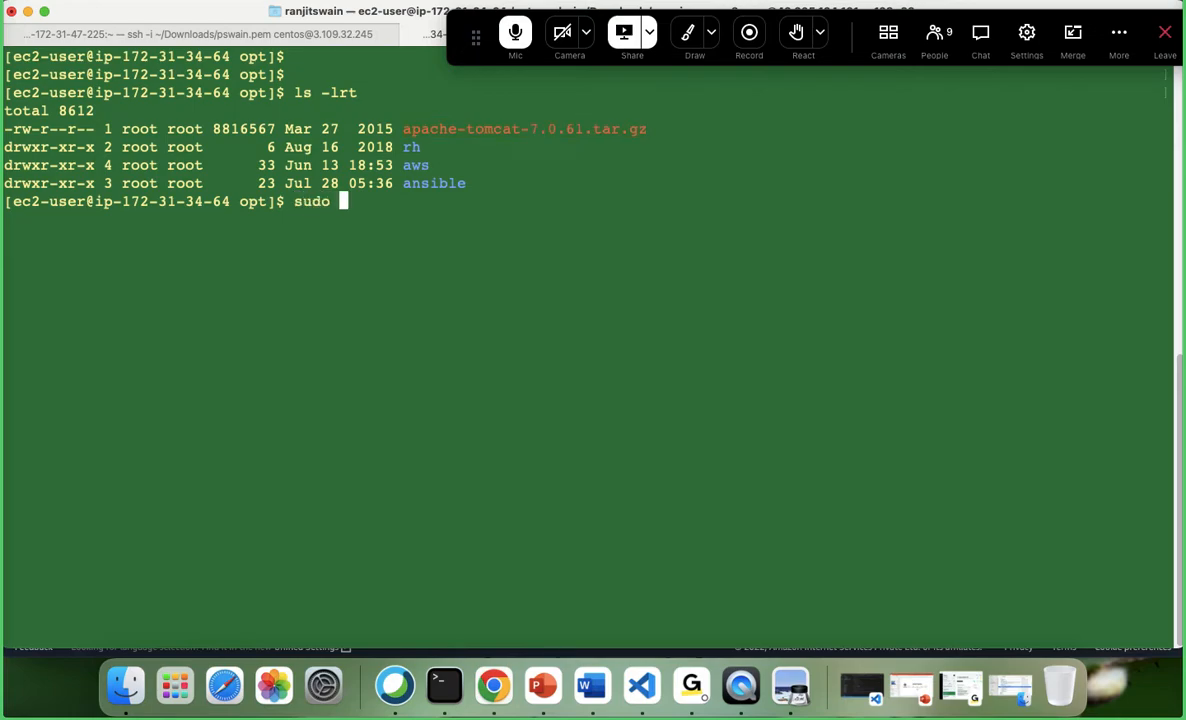
text(tar -xvf)
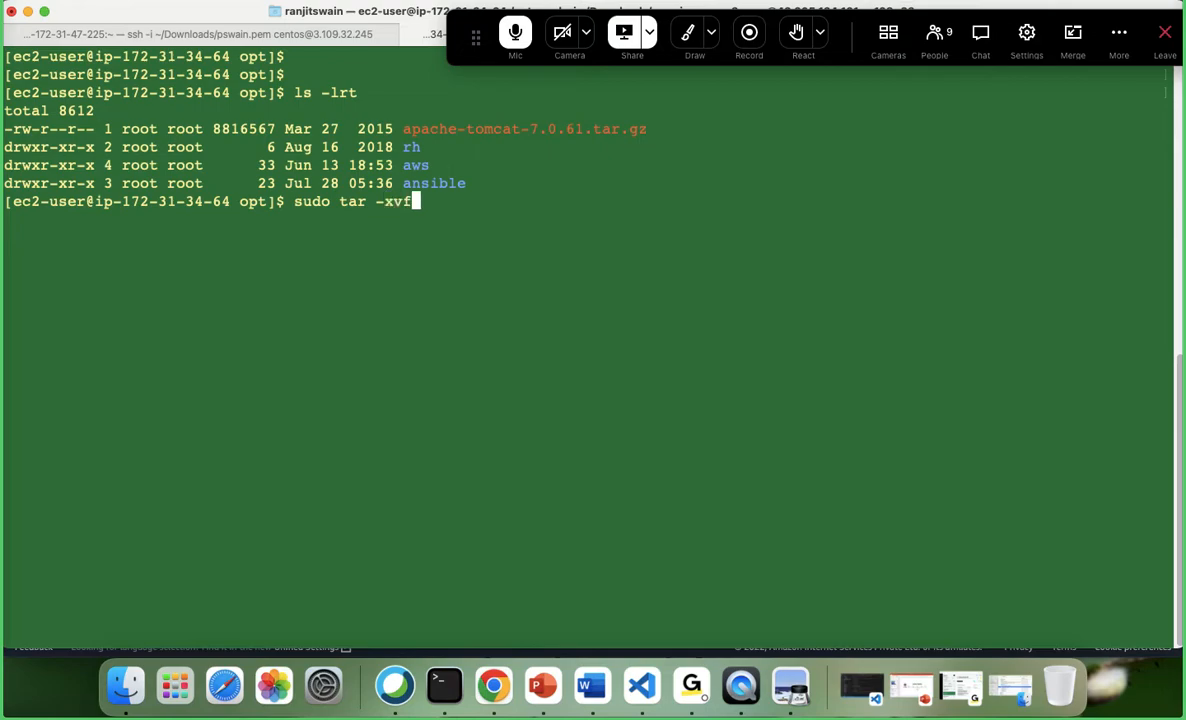
Extract apache-tomcat-7.0.61.tar.gz with sudo tar -xvzf and list /opt to see the new folder
key(BackSpace)
text(zf)
drag(402, 129, 649, 130)
key(super+c)
key(super+v)
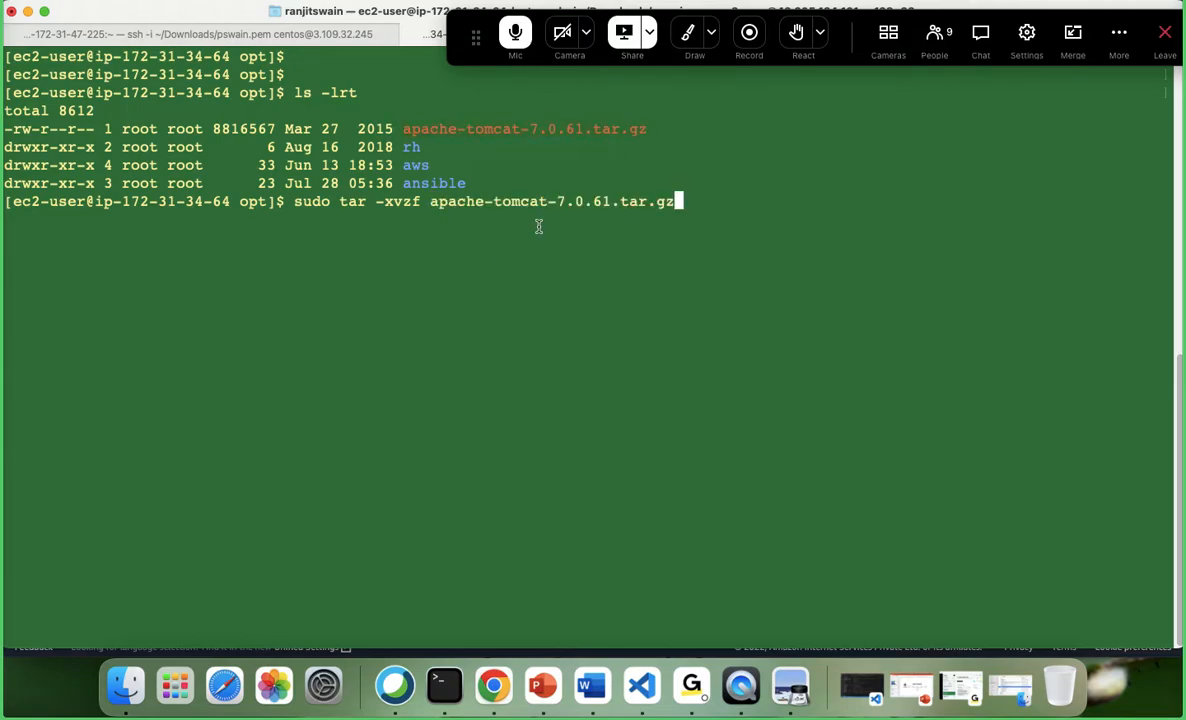
key(Return)
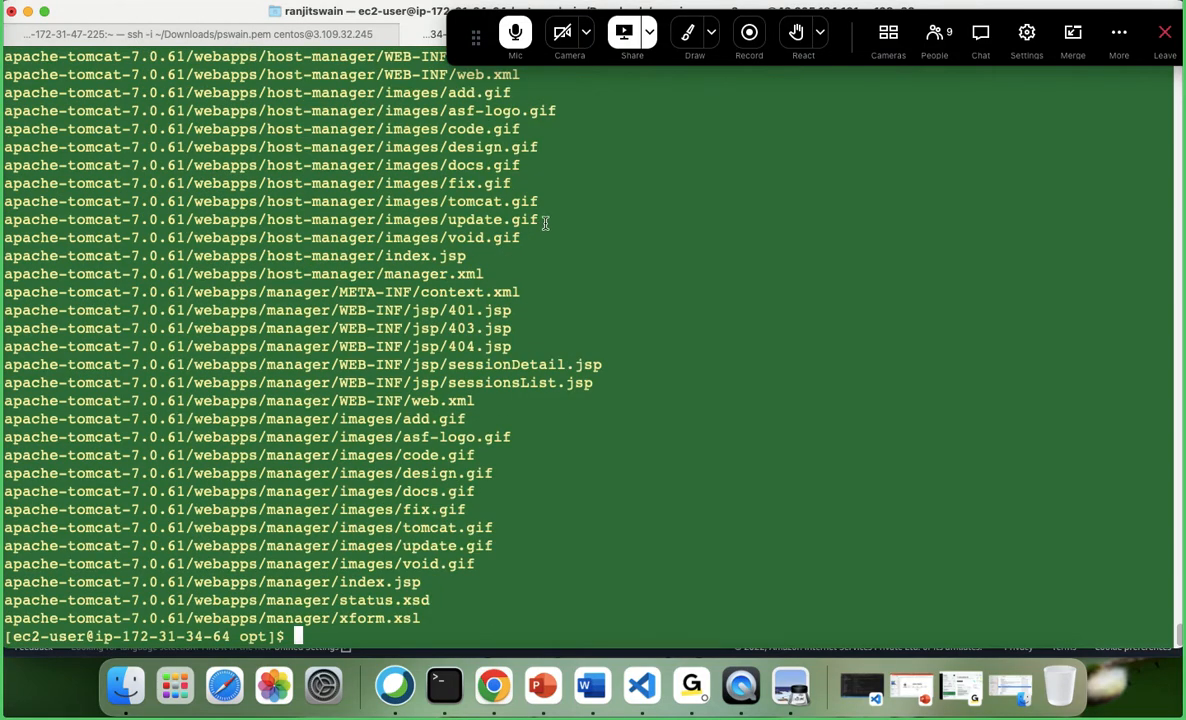
text(ls -lrt)
key(Return)
drag(404, 618, 585, 618)
Delete the Tomcat tar.gz archive with sudo rm, then clear and relist /opt
drag(406, 548, 657, 546)
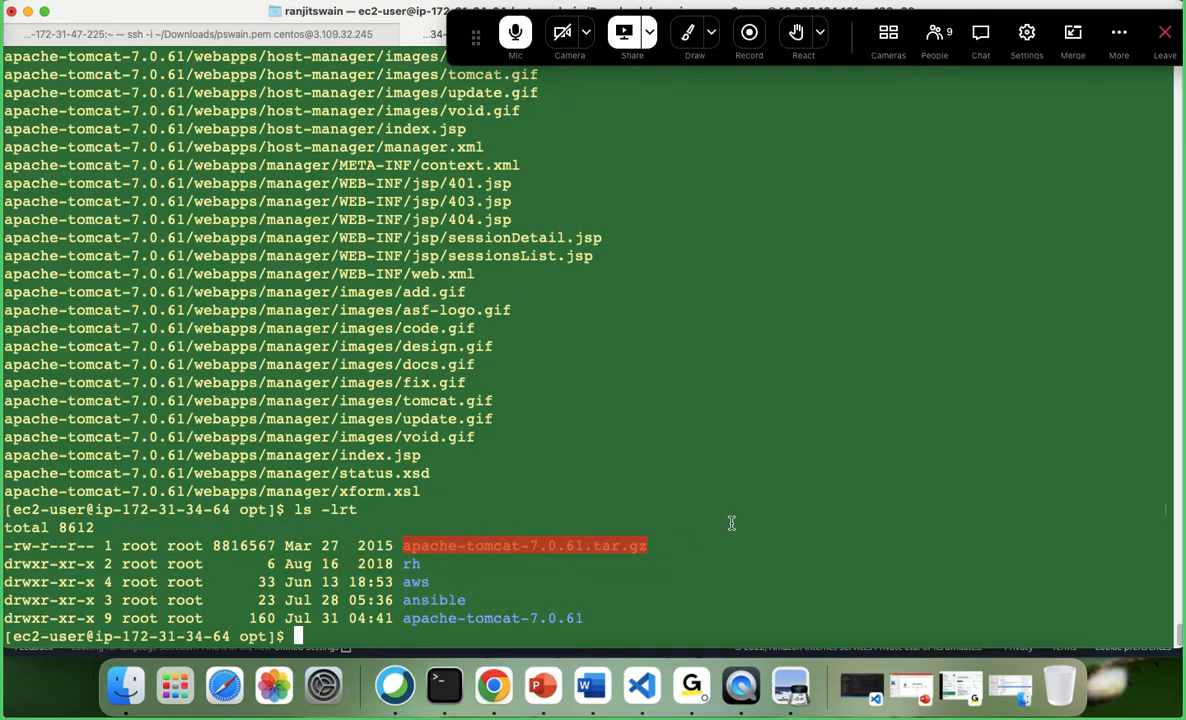
text(rm)
key(super+v)
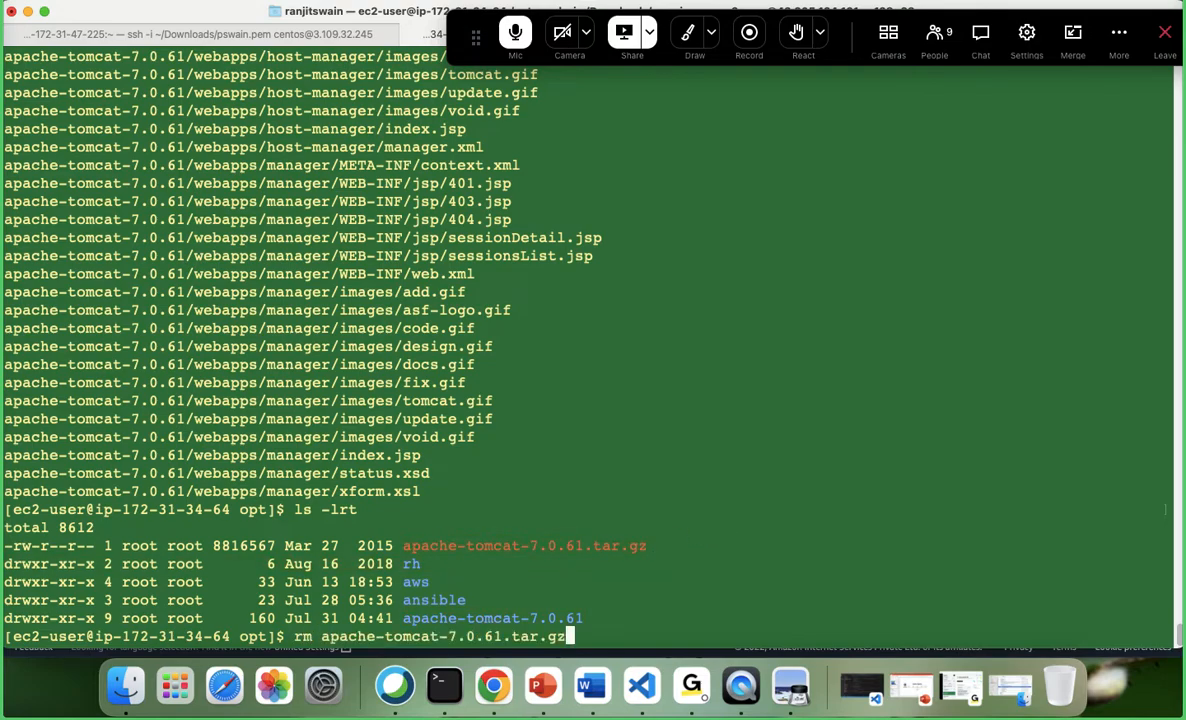
key(Left)
key(Left)
key(Left)
key(Left)
key(Left)
key(Left)
key(Left)
key(Left)
key(Left)
key(Left)
key(Left)
key(Left)
key(Left)
key(Left)
key(Left)
key(Left)
key(Left)
key(Left)
key(Left)
key(Left)
key(Left)
key(Left)
key(Left)
key(Left)
key(Left)
key(Left)
key(Left)
key(Left)
key(Left)
text(sudo)
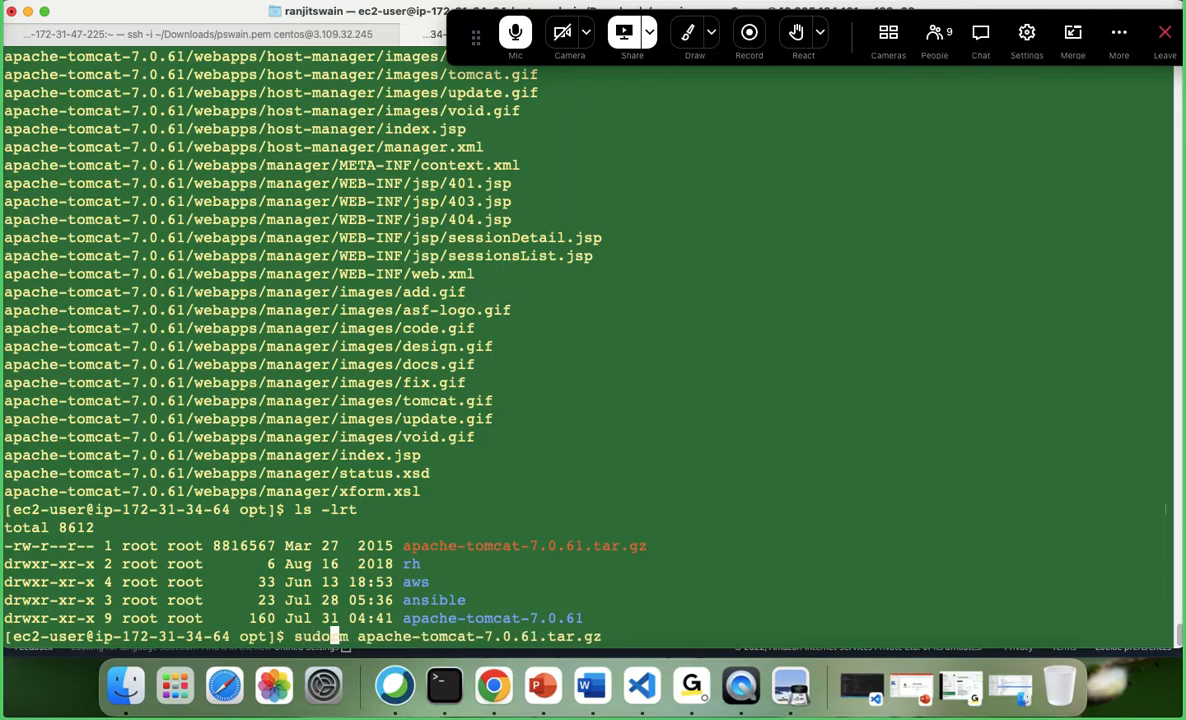
key(Return)
text(clear)
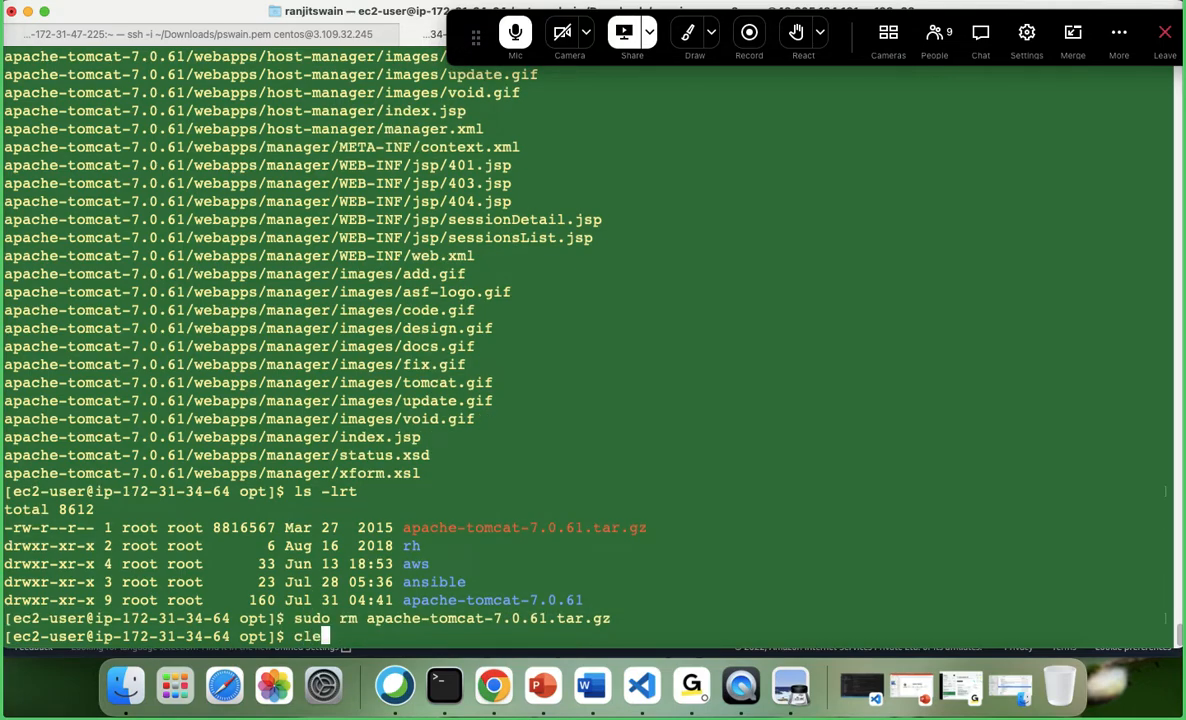
key(Return)
key(Return)
key(Return)
key(Return)
text(ls -lrt)
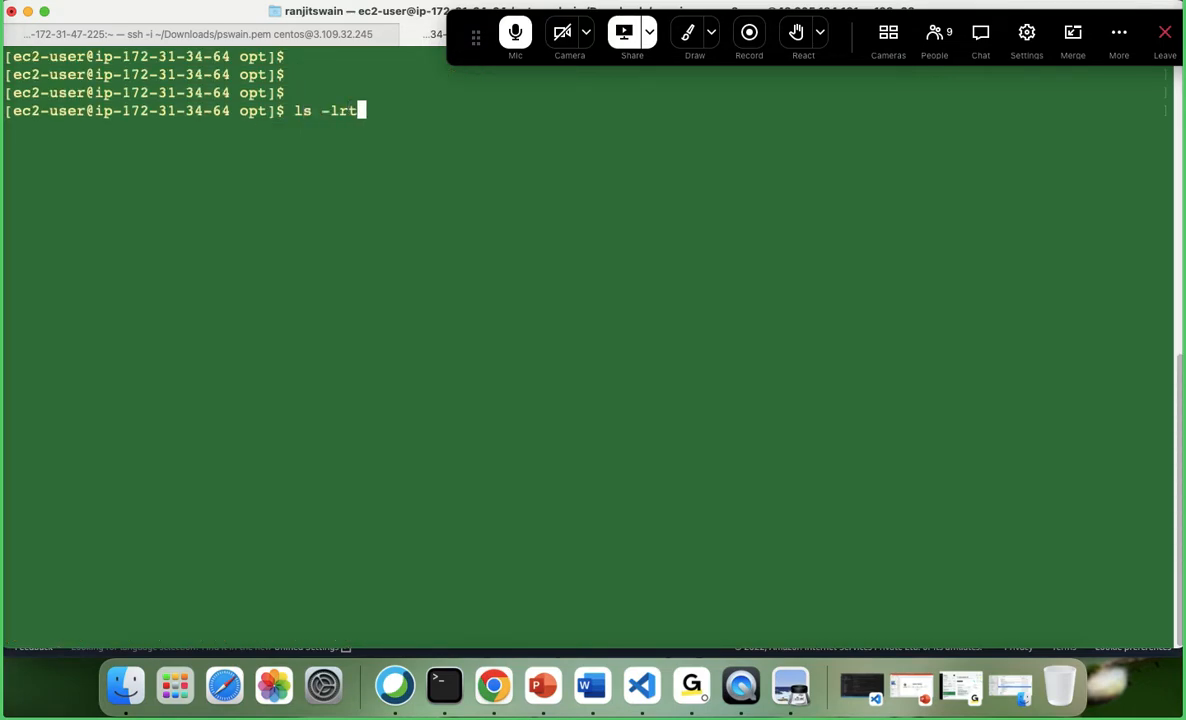
key(Return)
key(Return)
key(Return)
Rename apache-tomcat-7.0.61 to tomcat with sudo mv and confirm it in the listing
drag(368, 204, 549, 205)
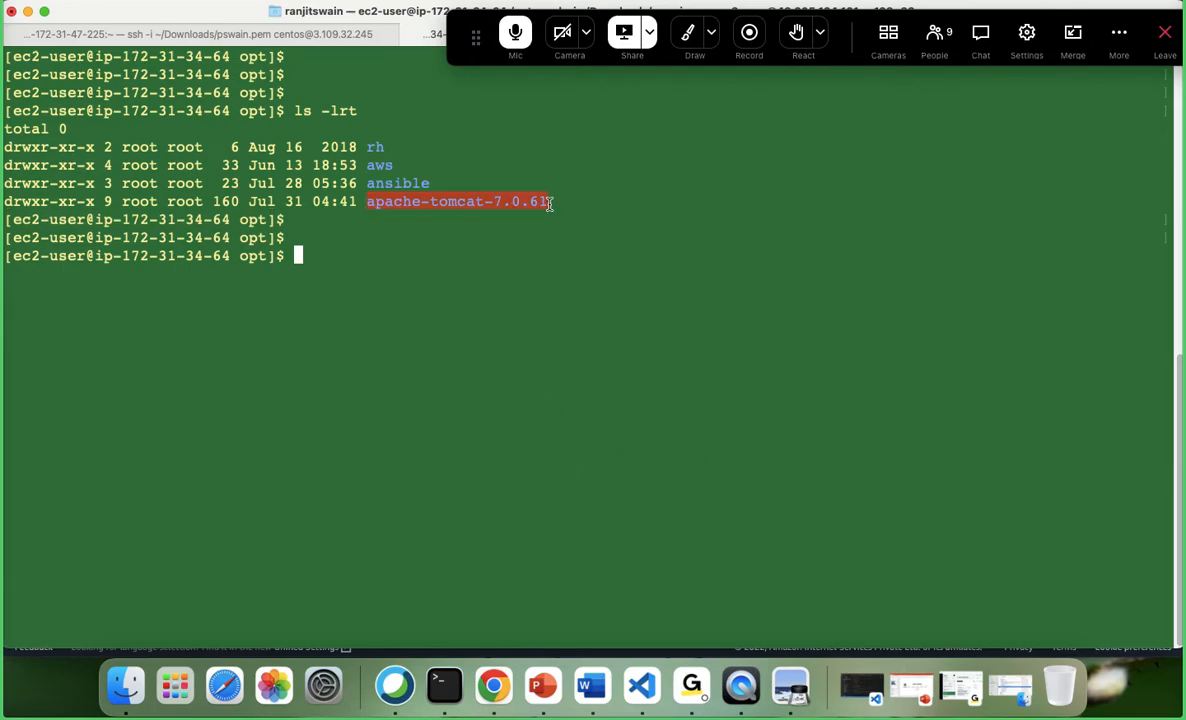
text(sudo mv)
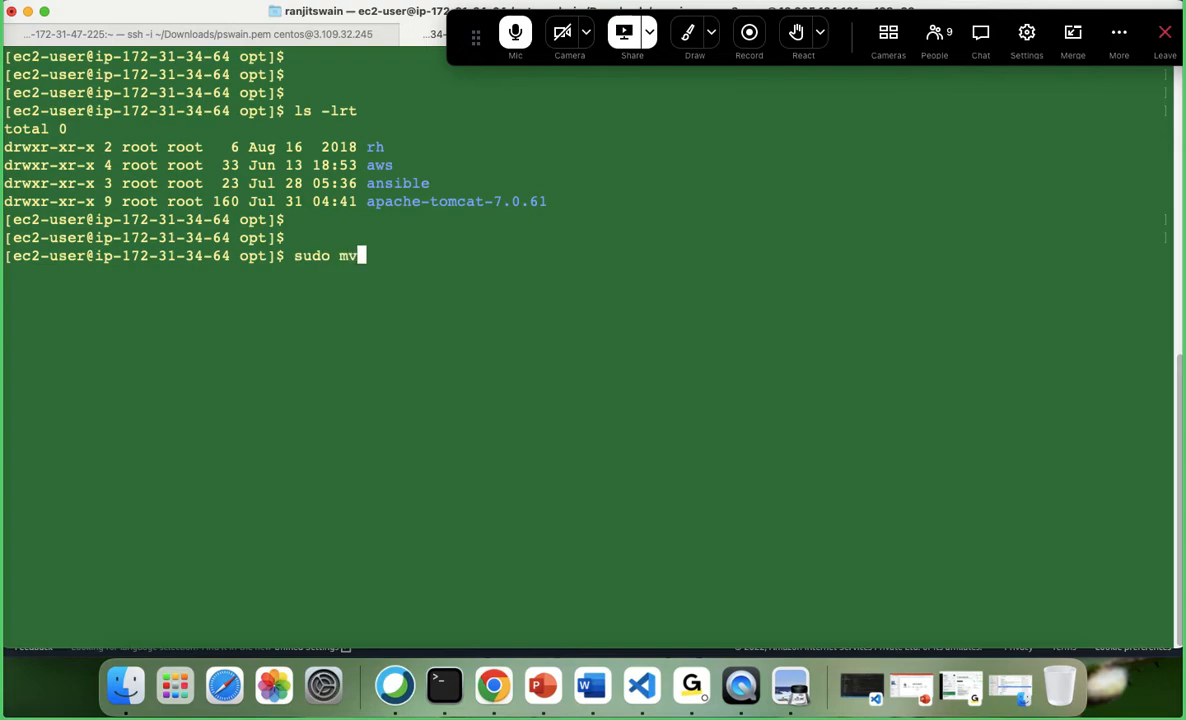
key(super+v)
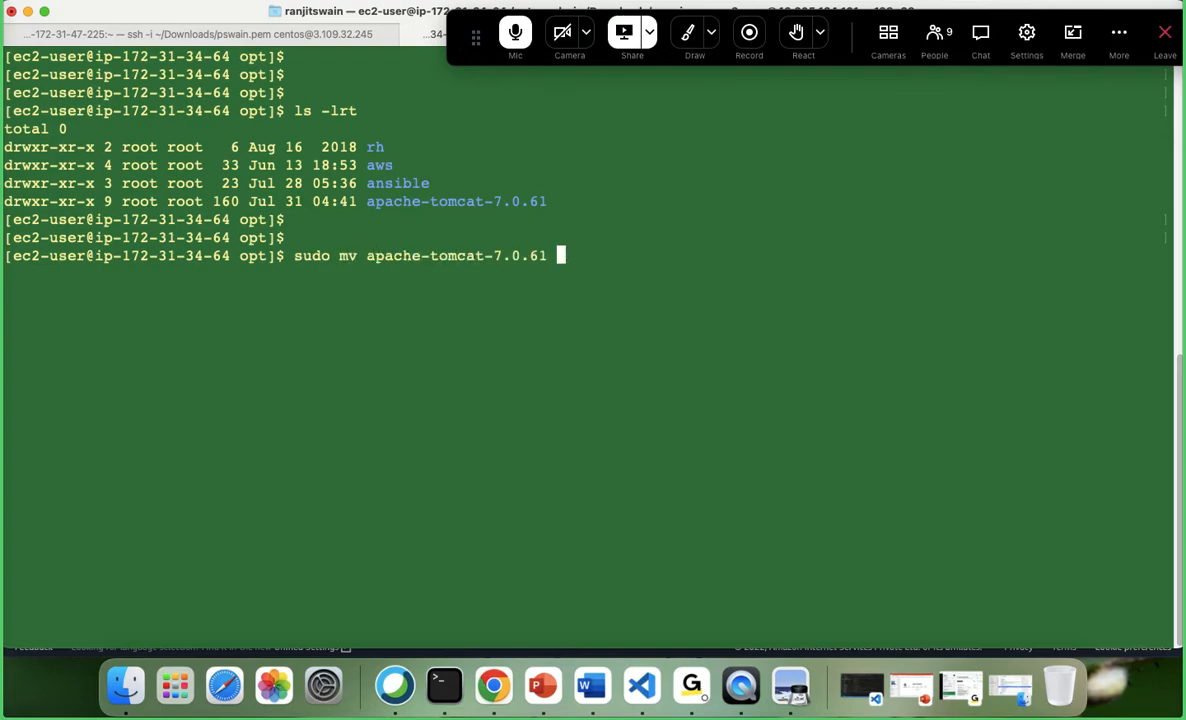
text(tomcat)
key(Return)
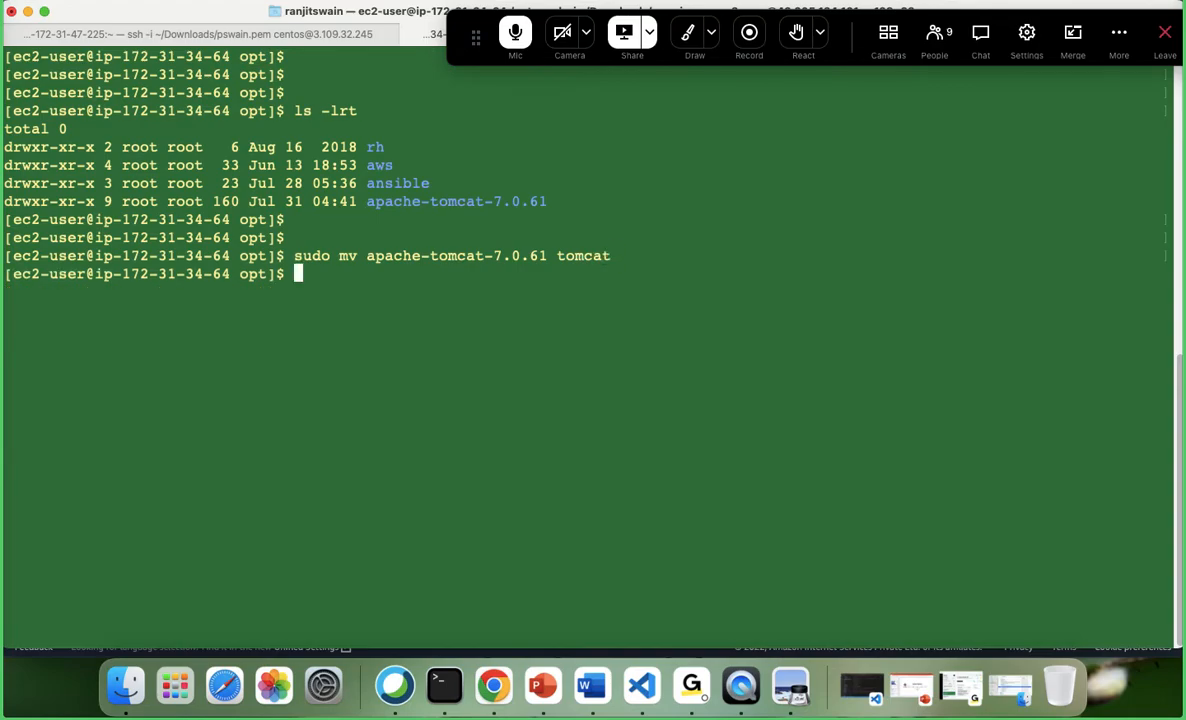
text(ls -lrt)
key(Return)
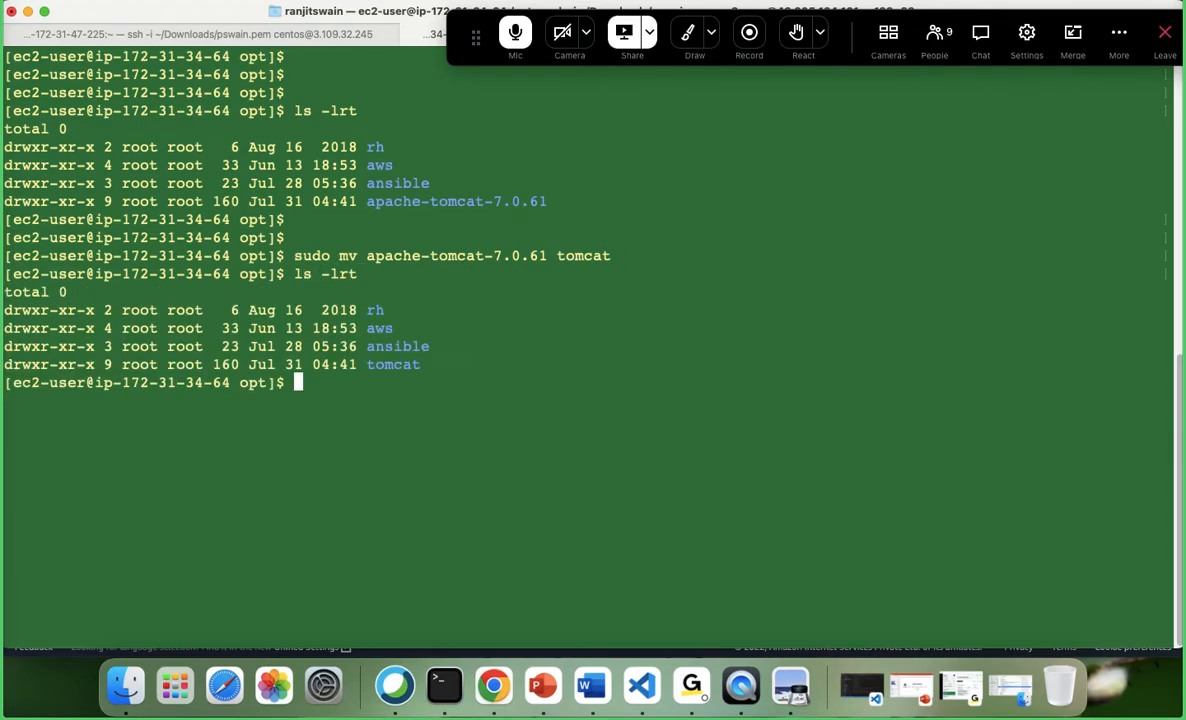
key(super+Tab)
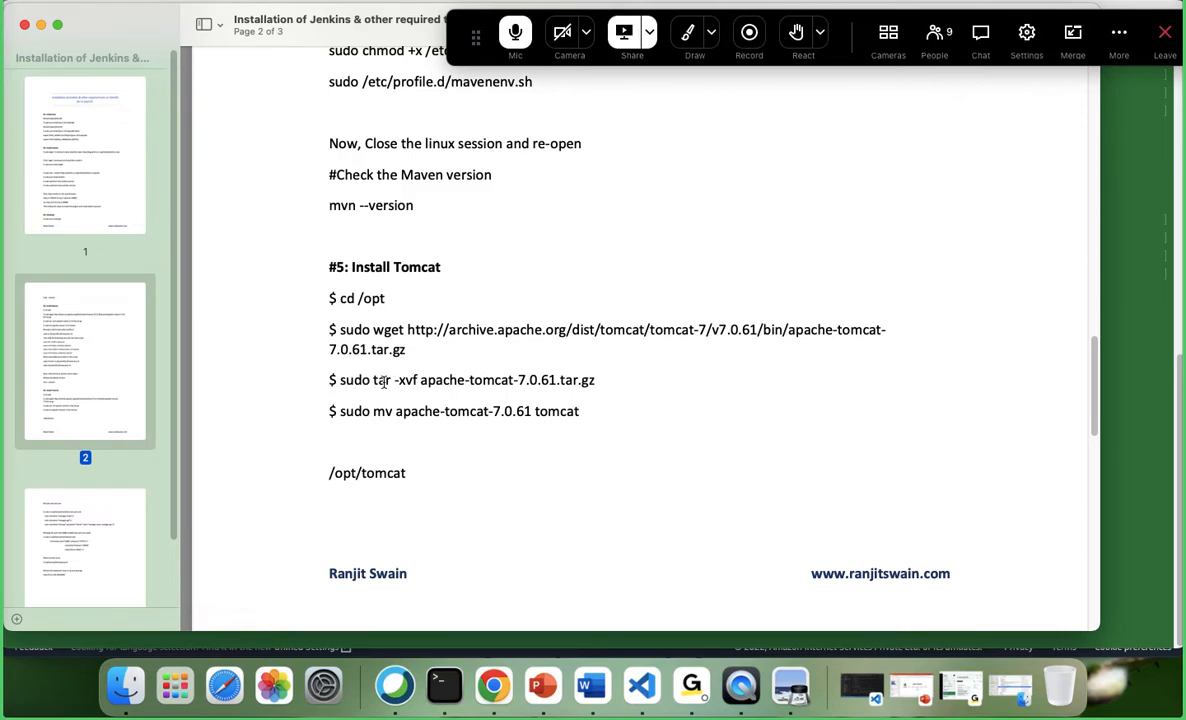
Scroll the guide to page 3's create role/user and server.xml port-change sections
scroll(410, 407, down, 5)
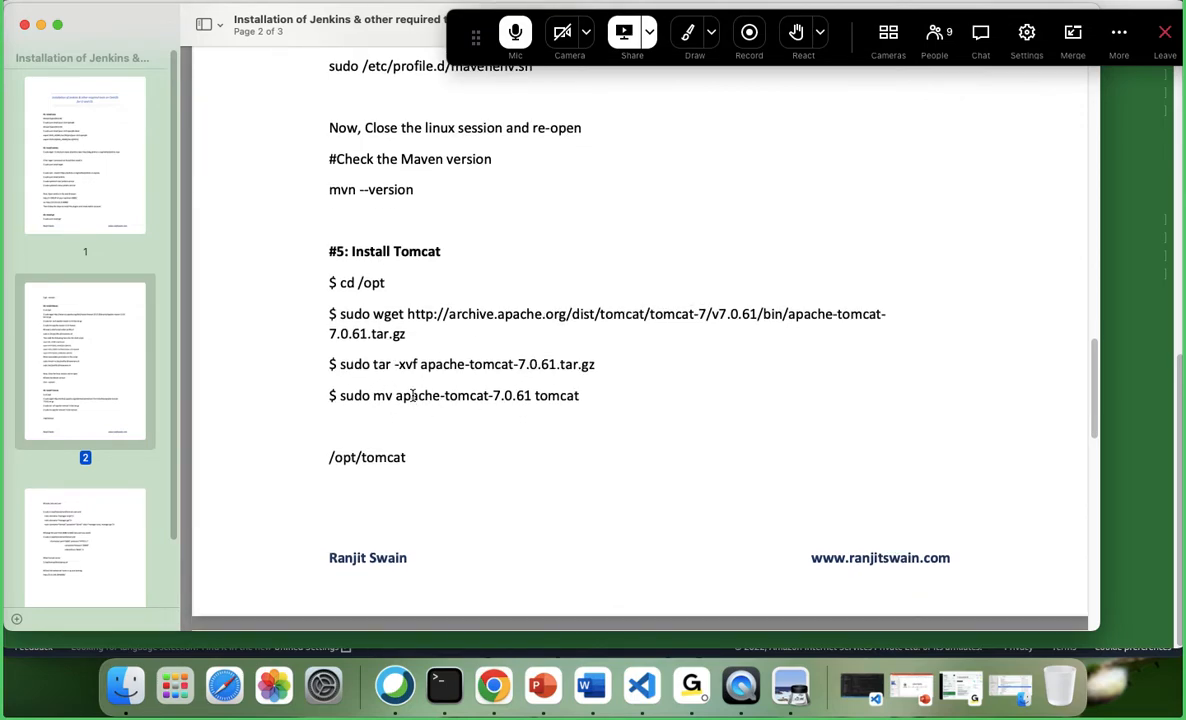
scroll(413, 404, down, 10)
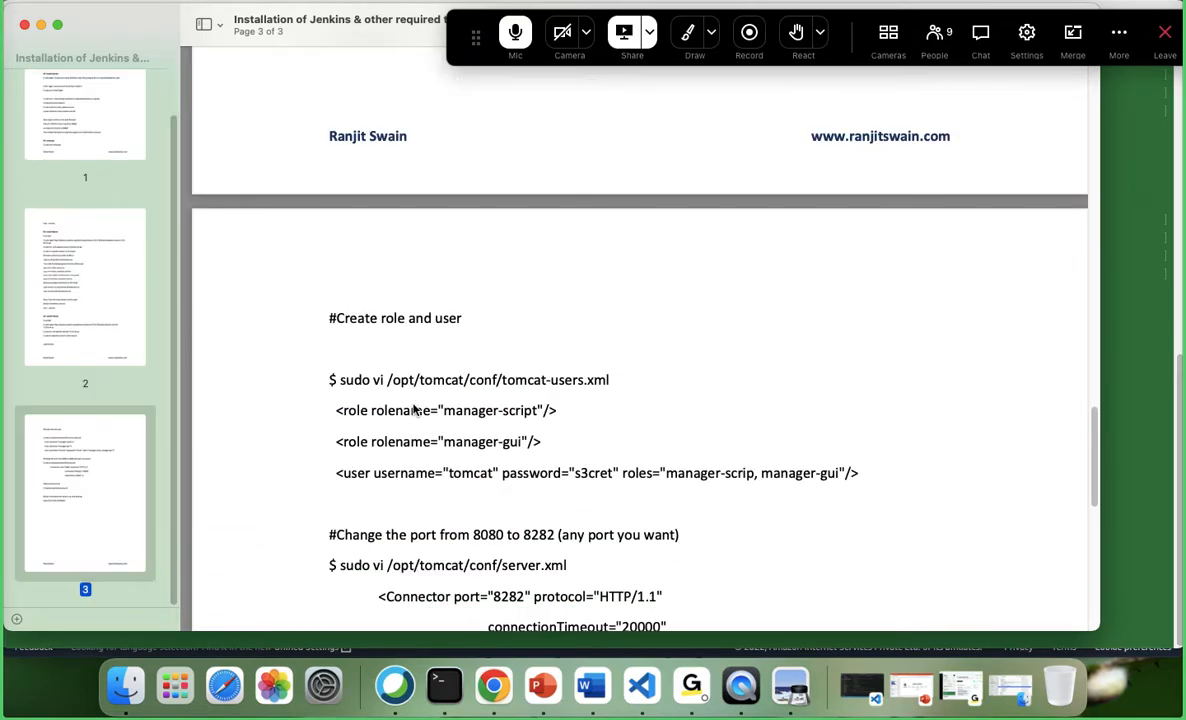
scroll(445, 450, down, 5)
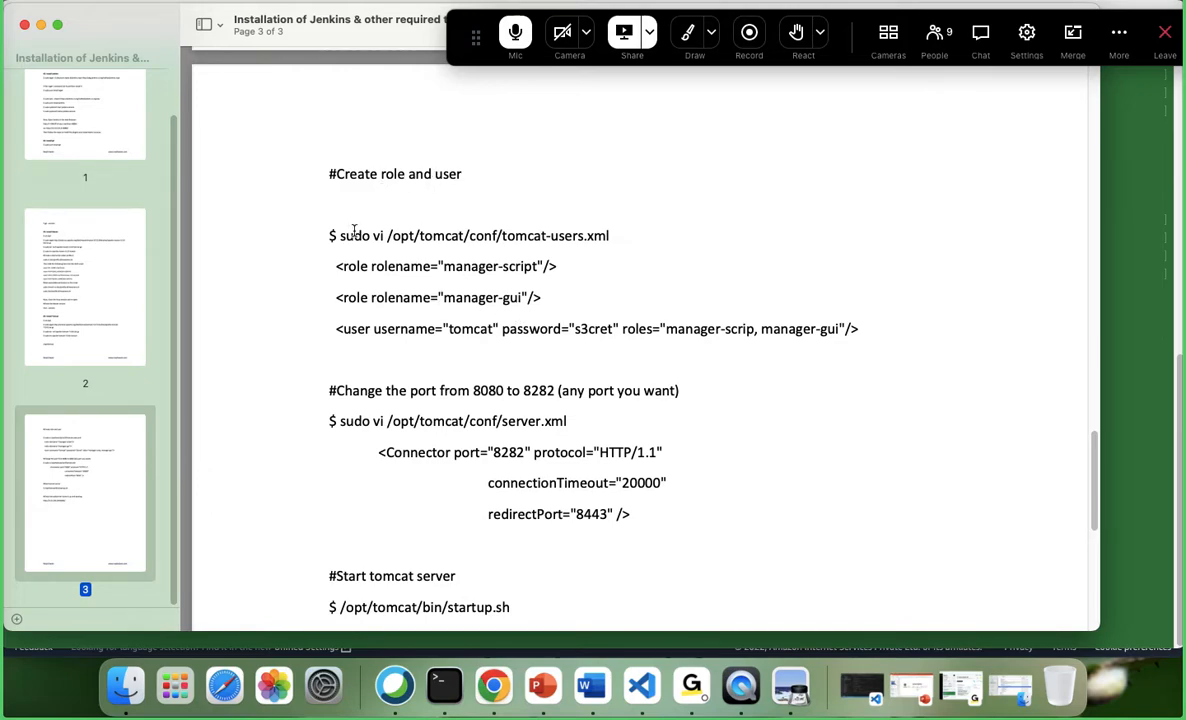
scroll(558, 472, down, 1)
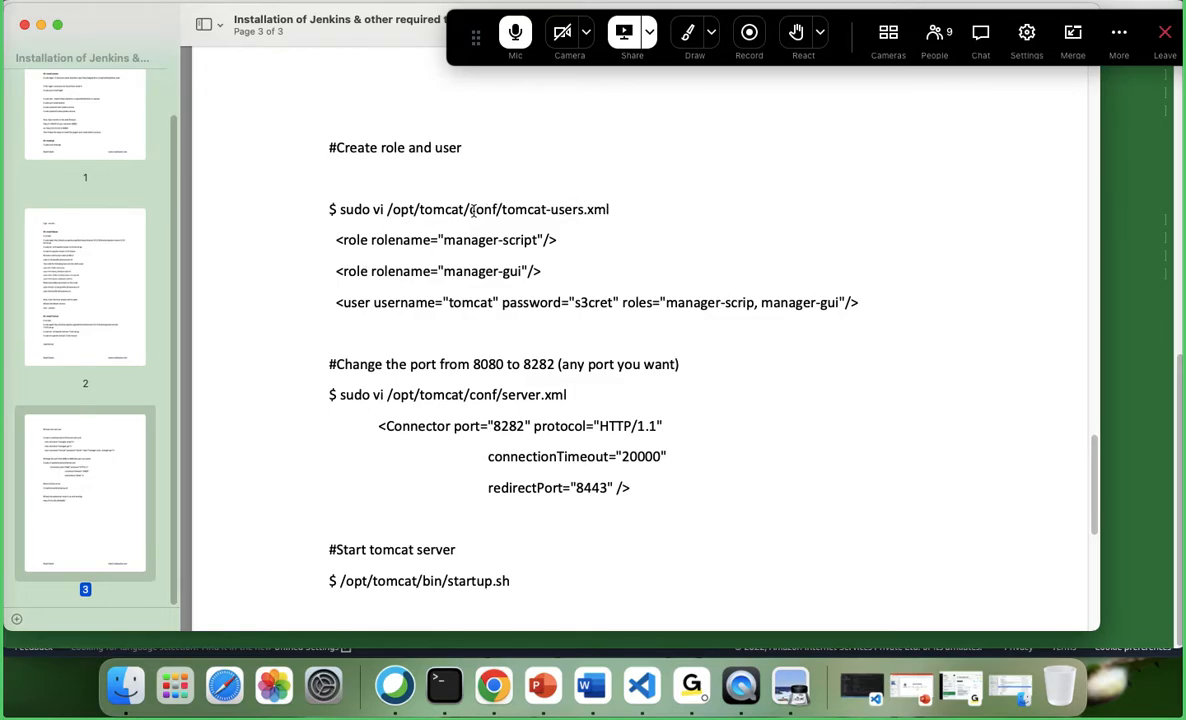
key(super+Tab)
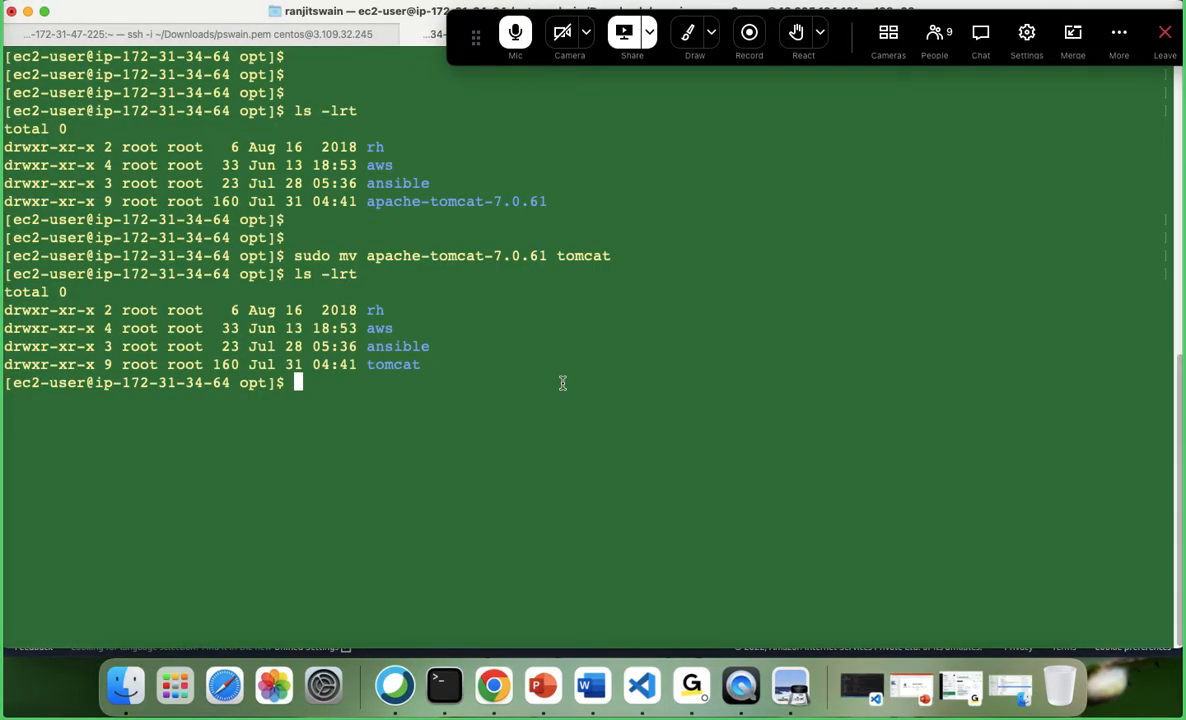
Move into /opt/tomcat and then its conf folder, printing the path and listing each
text(cd tomcat/)
key(Return)
text(pwd)
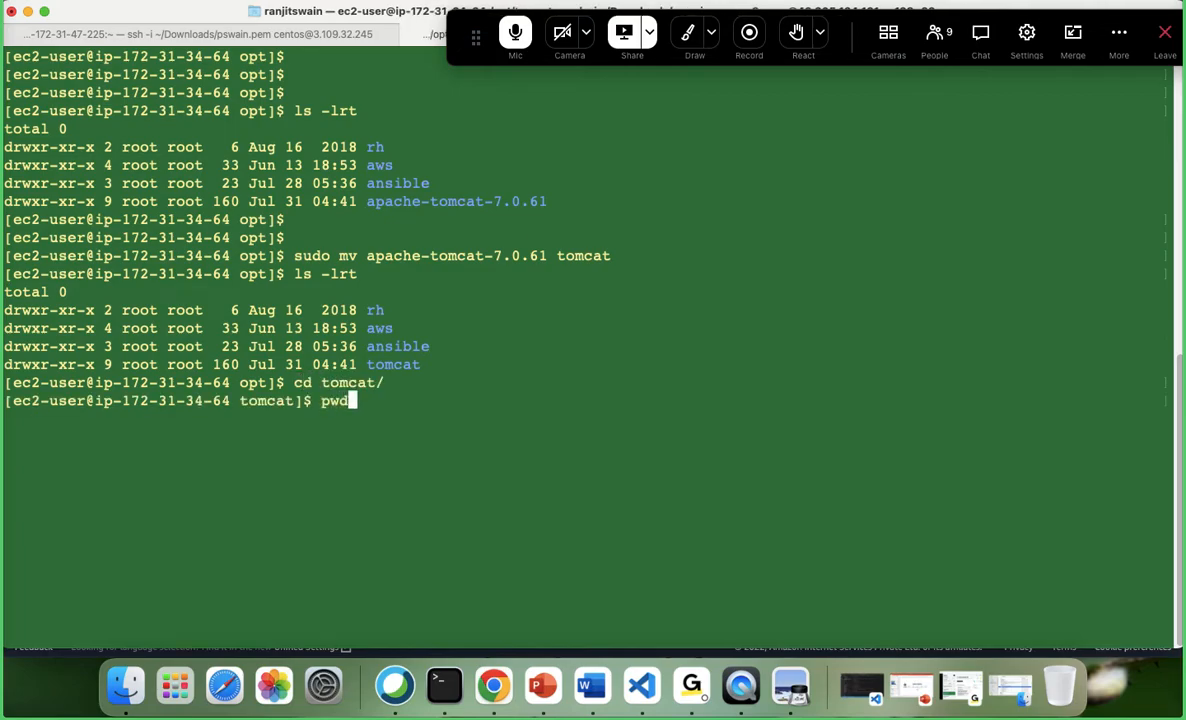
key(Return)
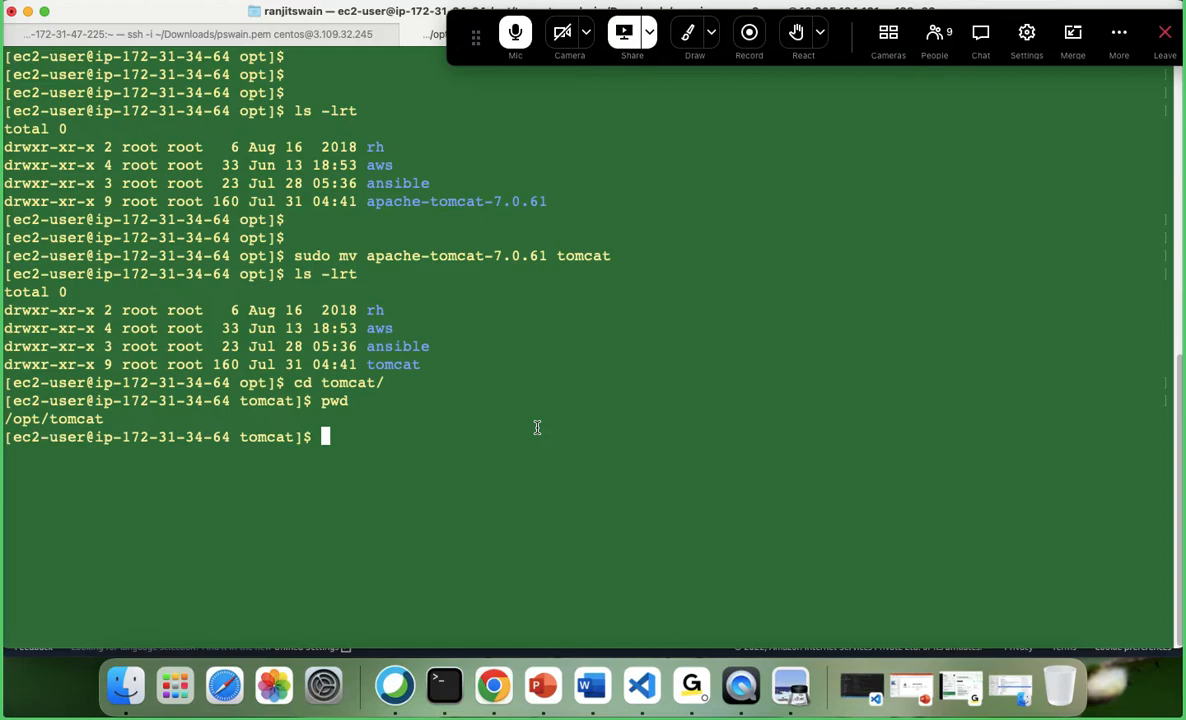
text(ls -lrt)
key(Return)
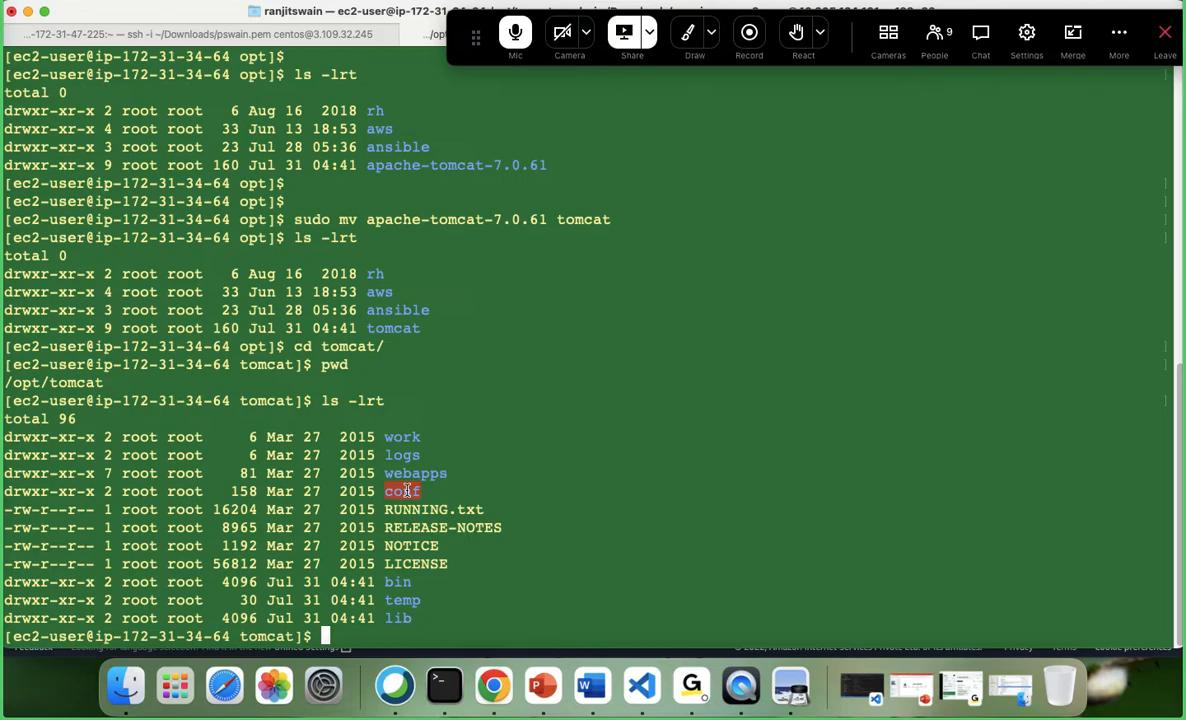
text(cd co)
key(Tab)
key(Return)
text(ls -lrt)
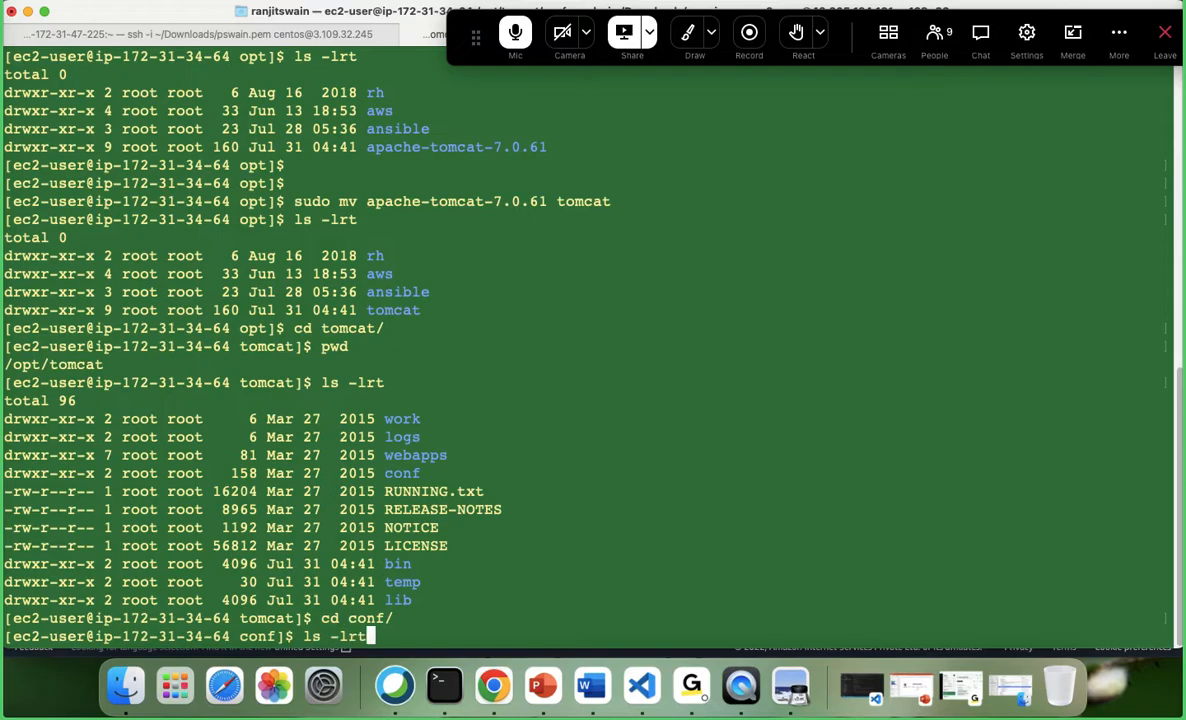
key(Return)
key(Return)
key(Return)
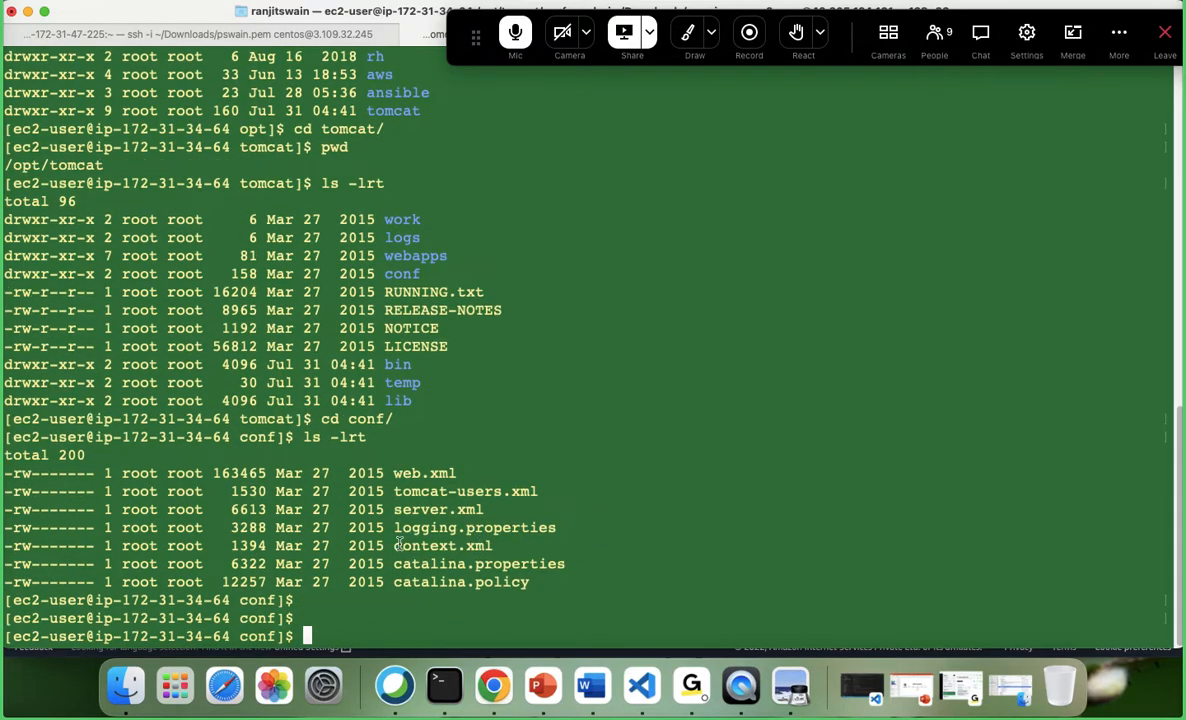
Build a sudo vi command for tomcat-users.xml using the file name copied from the listing
drag(395, 491, 537, 492)
key(super+c)
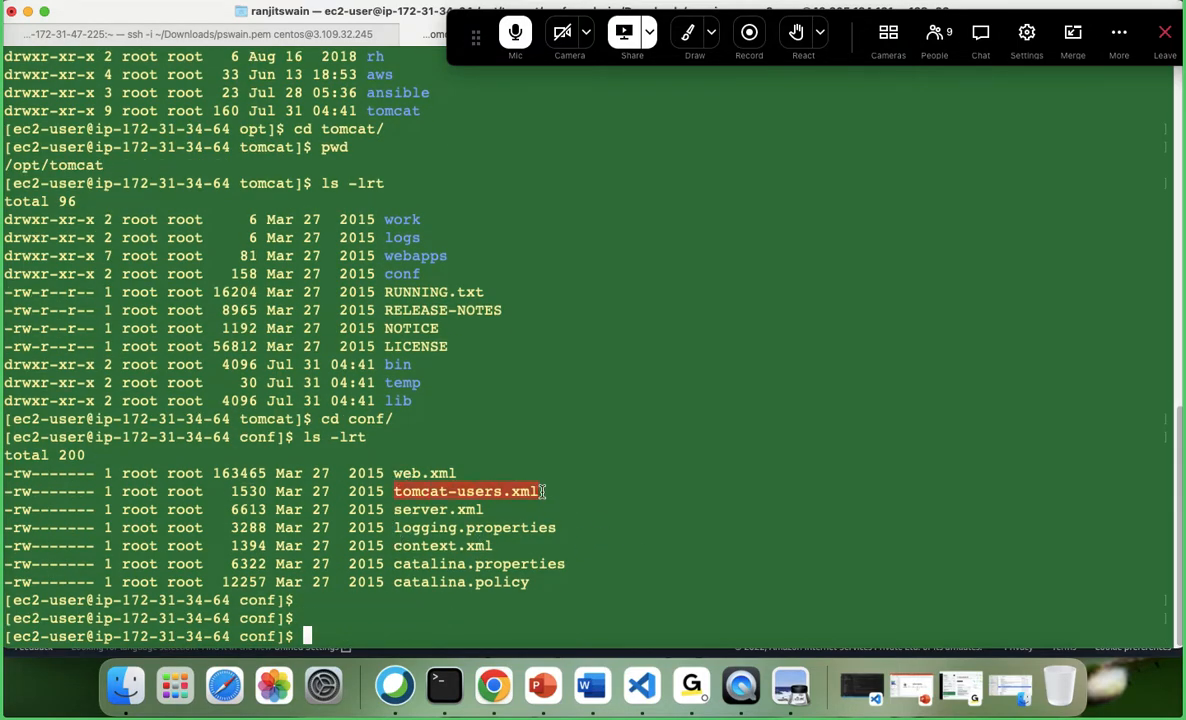
drag(393, 509, 484, 510)
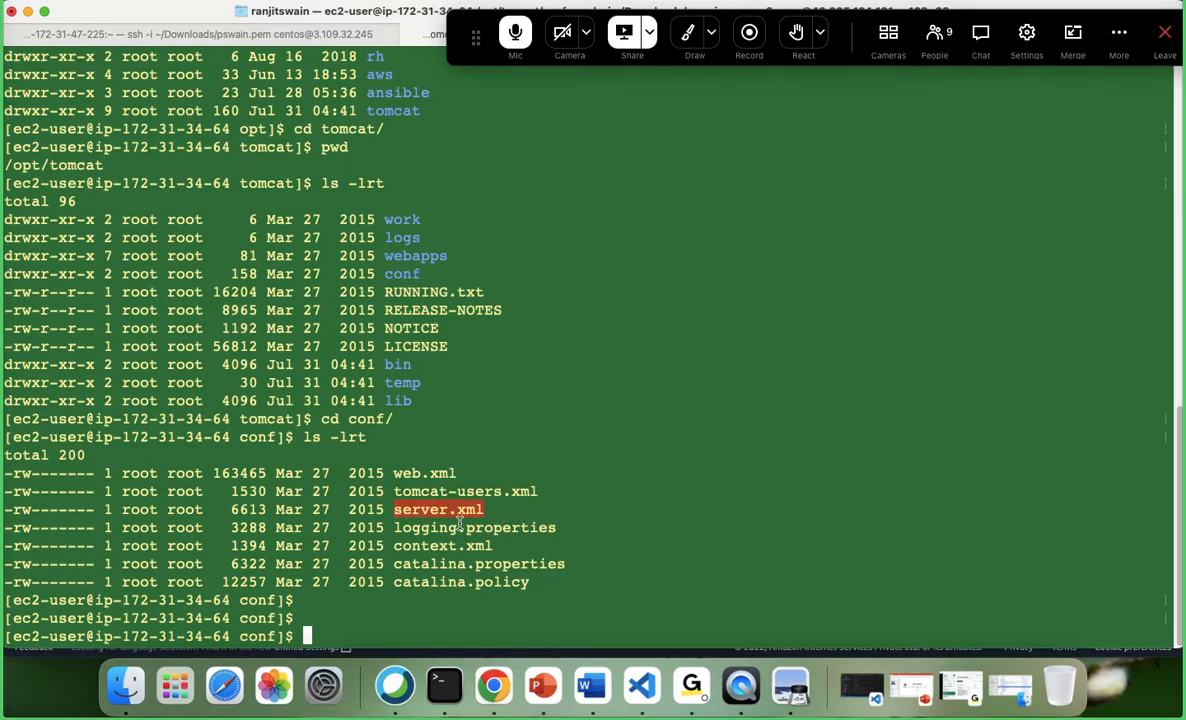
click(418, 493)
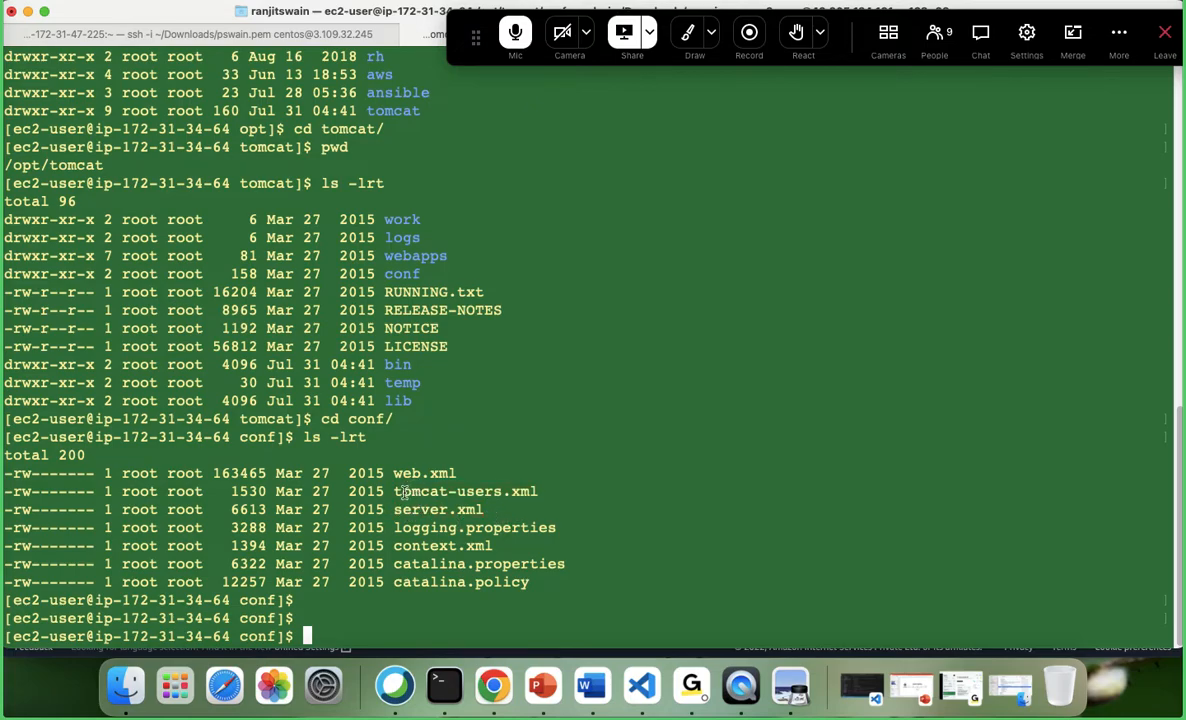
text(sudo vi)
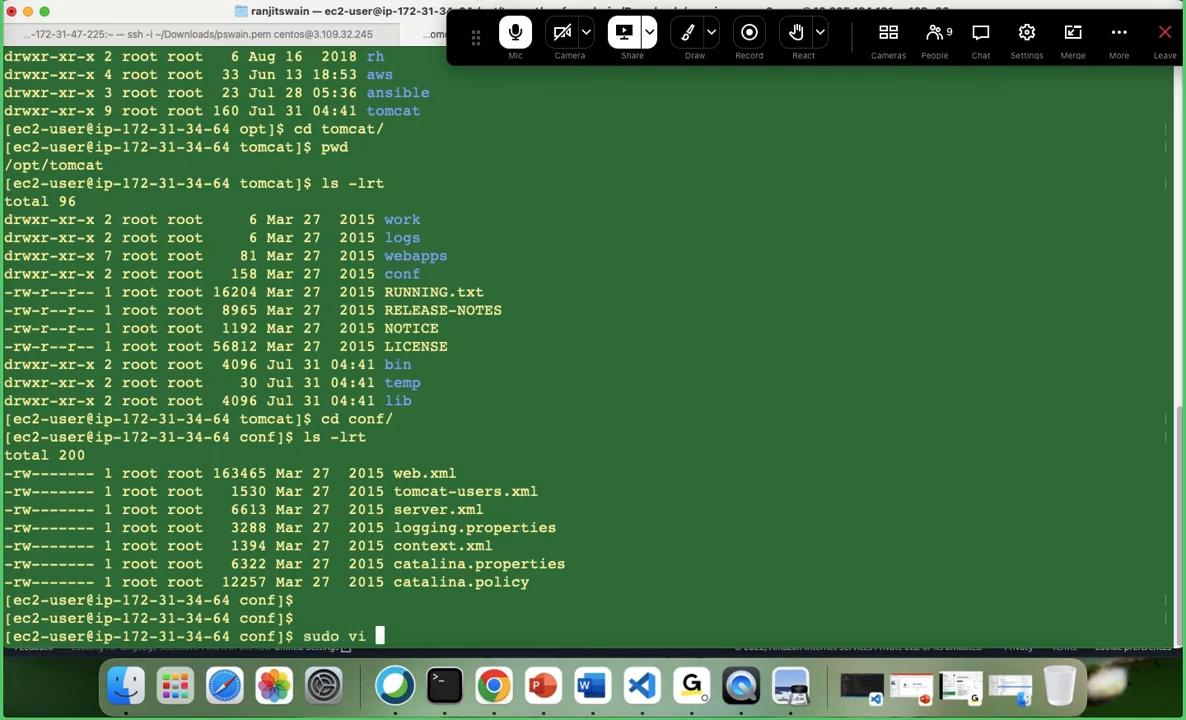
drag(394, 491, 540, 491)
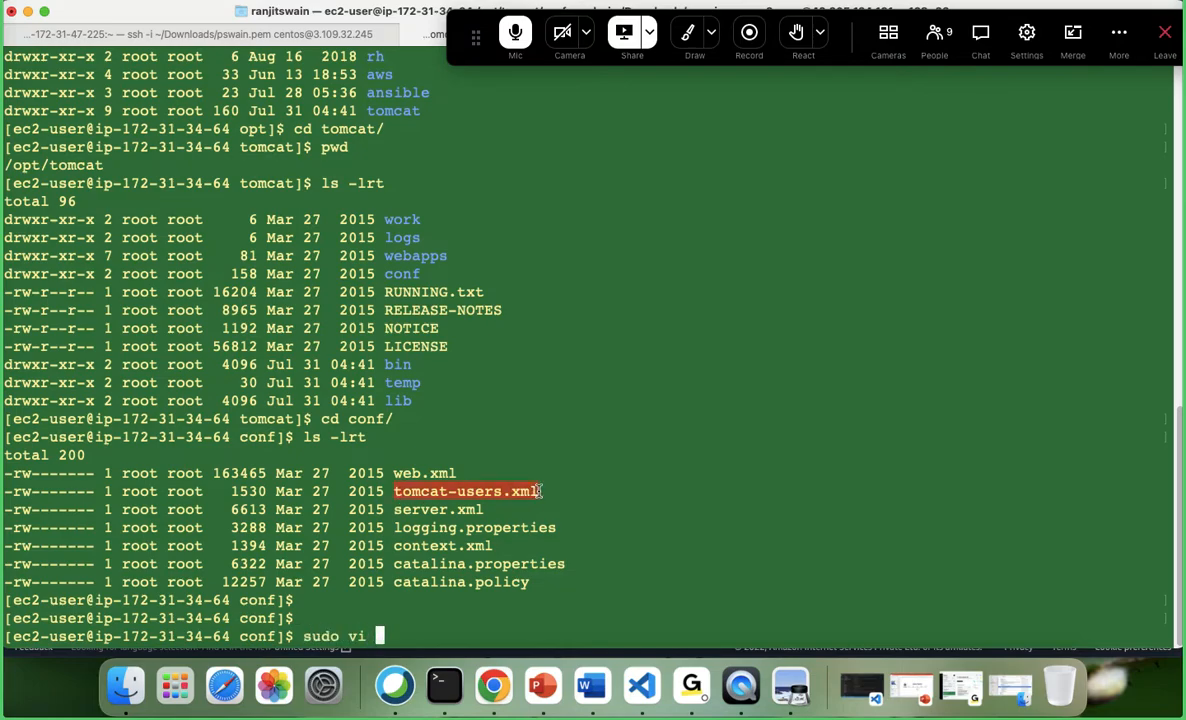
key(super+v)
Open tomcat-users.xml in vi and compare it with the guide's manager-script and manager-gui role lines
key(Return)
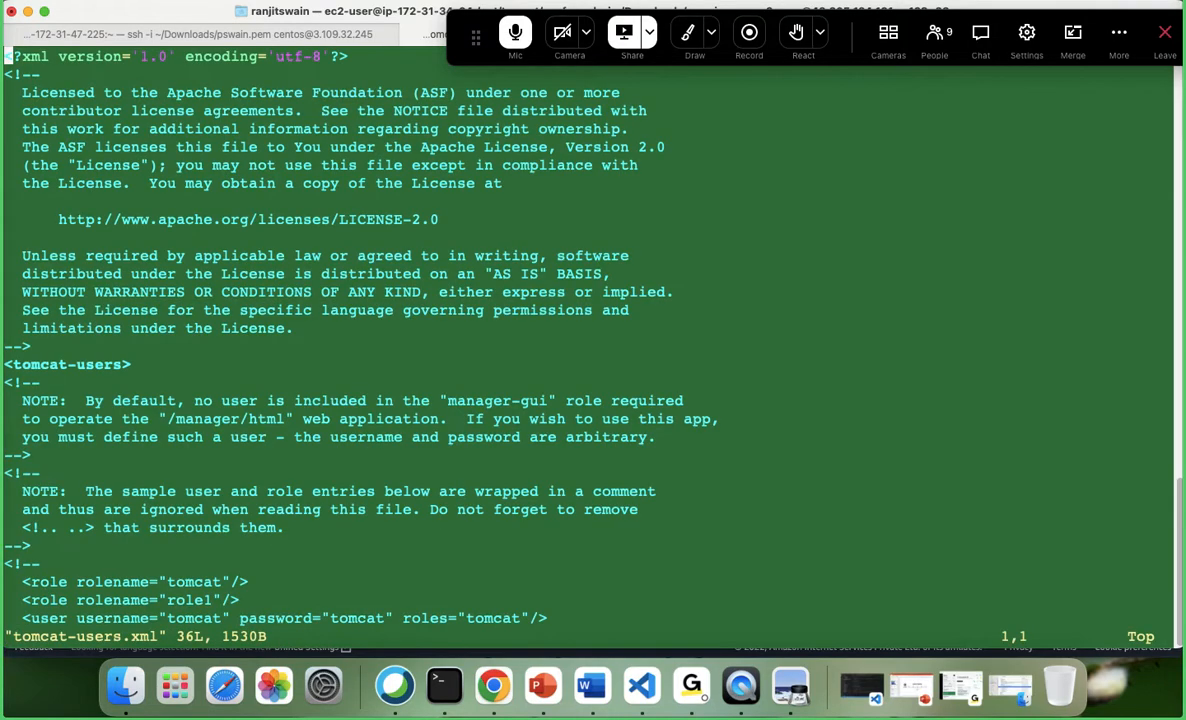
key(super+Tab)
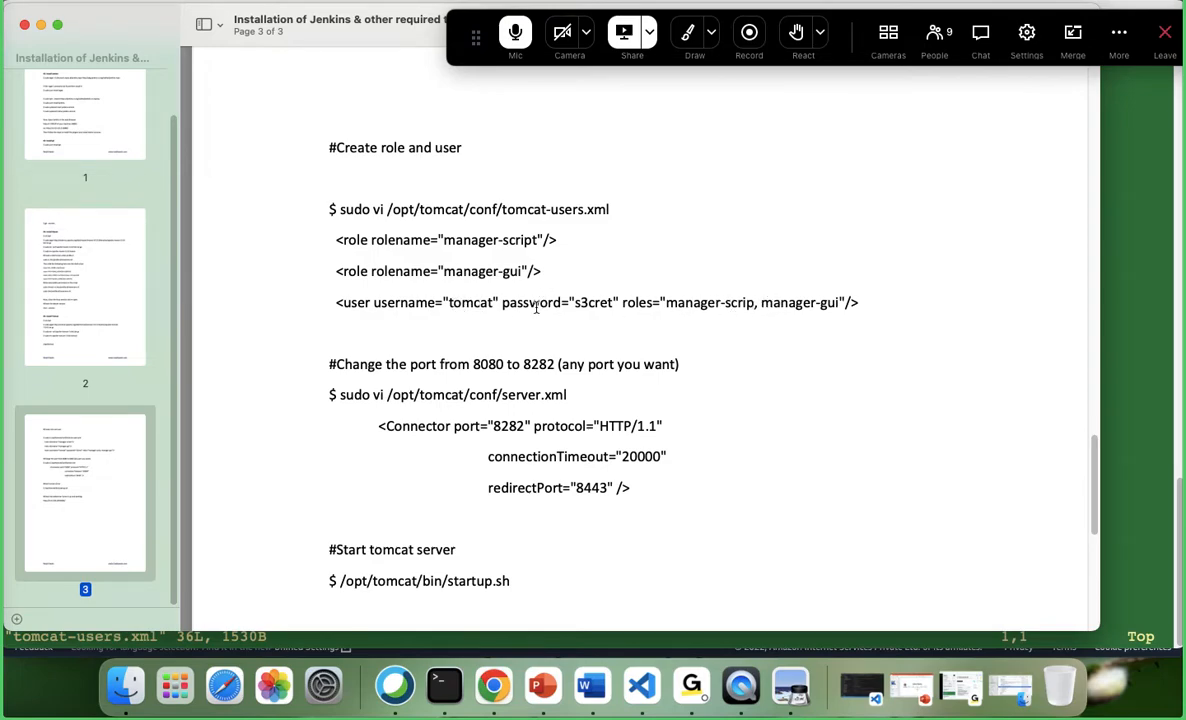
key(super+Tab)
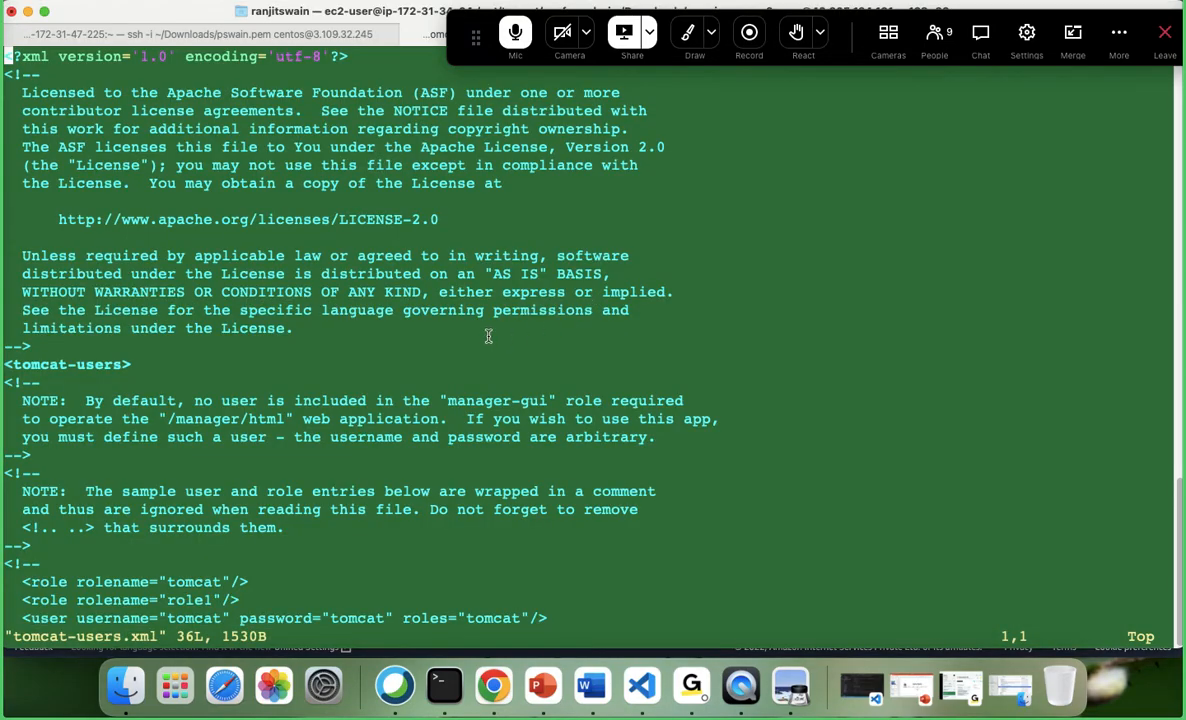
key(super+Tab)
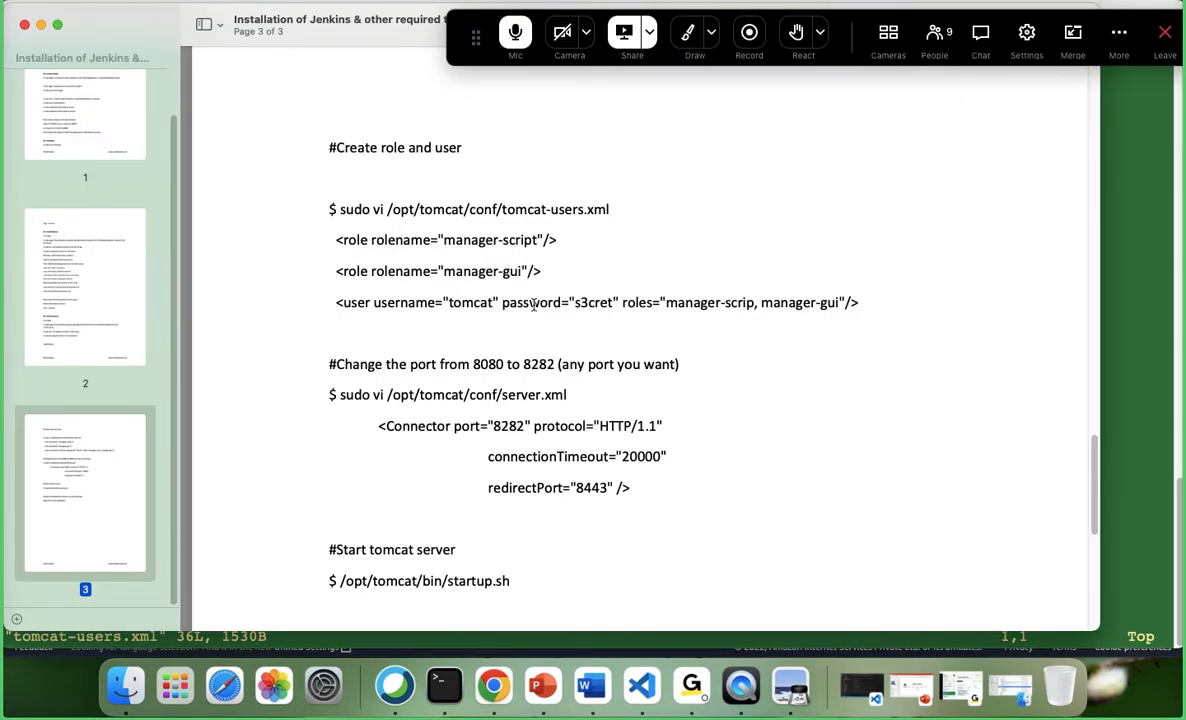
Remove the comment markers around the sample roles and users at the end of tomcat-users.xml
key(super+Tab)
key(shift+g)
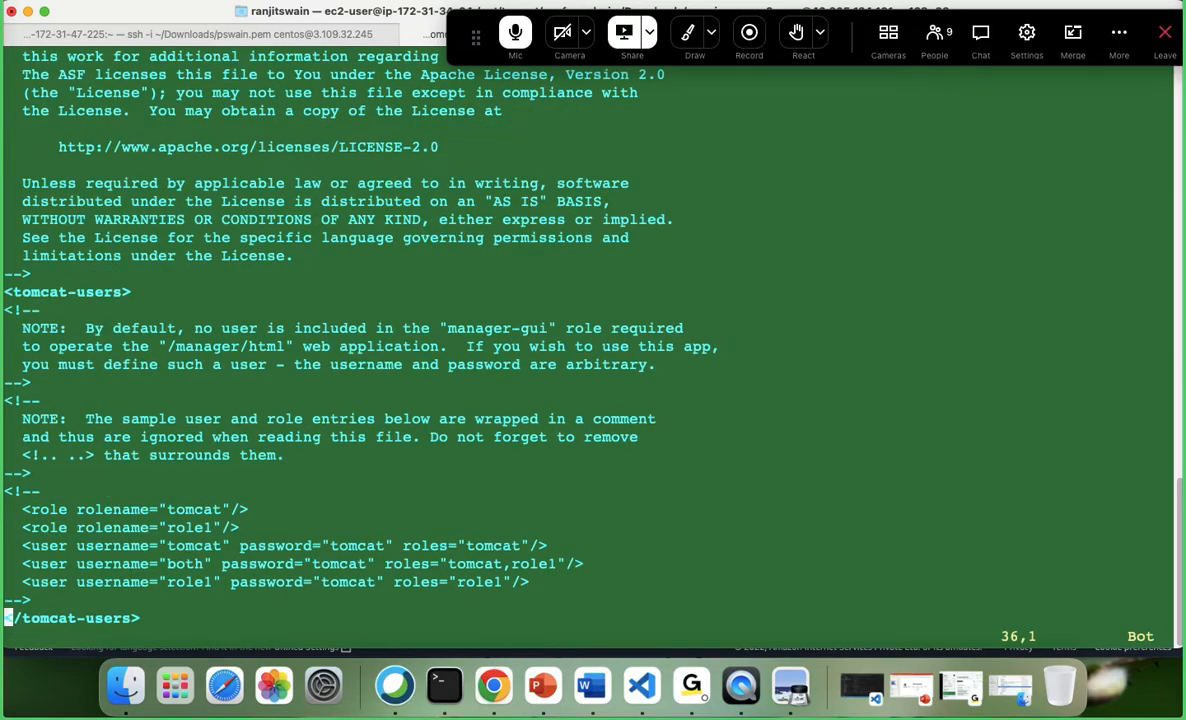
key(Up)
key(Up)
key(Up)
key(Up)
key(Up)
key(Up)
key(Up)
key(d)
key(d)
key(Down)
key(Down)
key(Down)
key(Down)
key(Down)
key(Right)
key(Right)
key(d)
key(d)
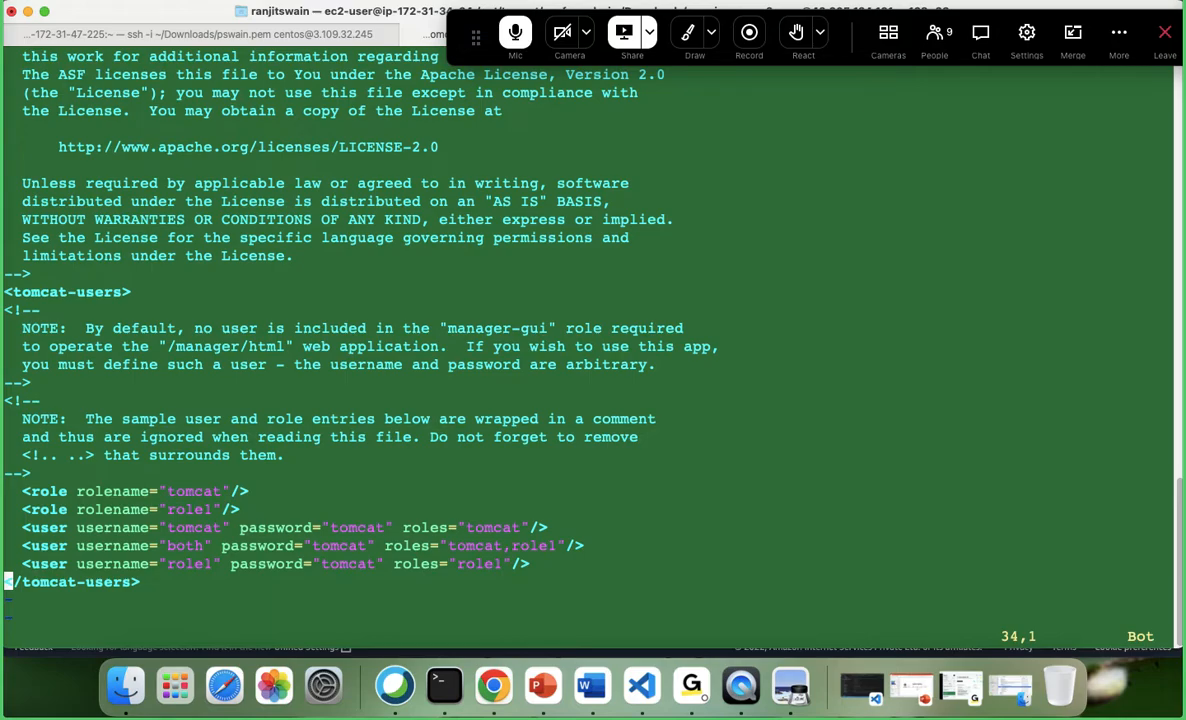
Delete the role1 role line and the both and role1 user lines, keeping only tomcat entries
key(Up)
key(Up)
key(Up)
key(Up)
key(d)
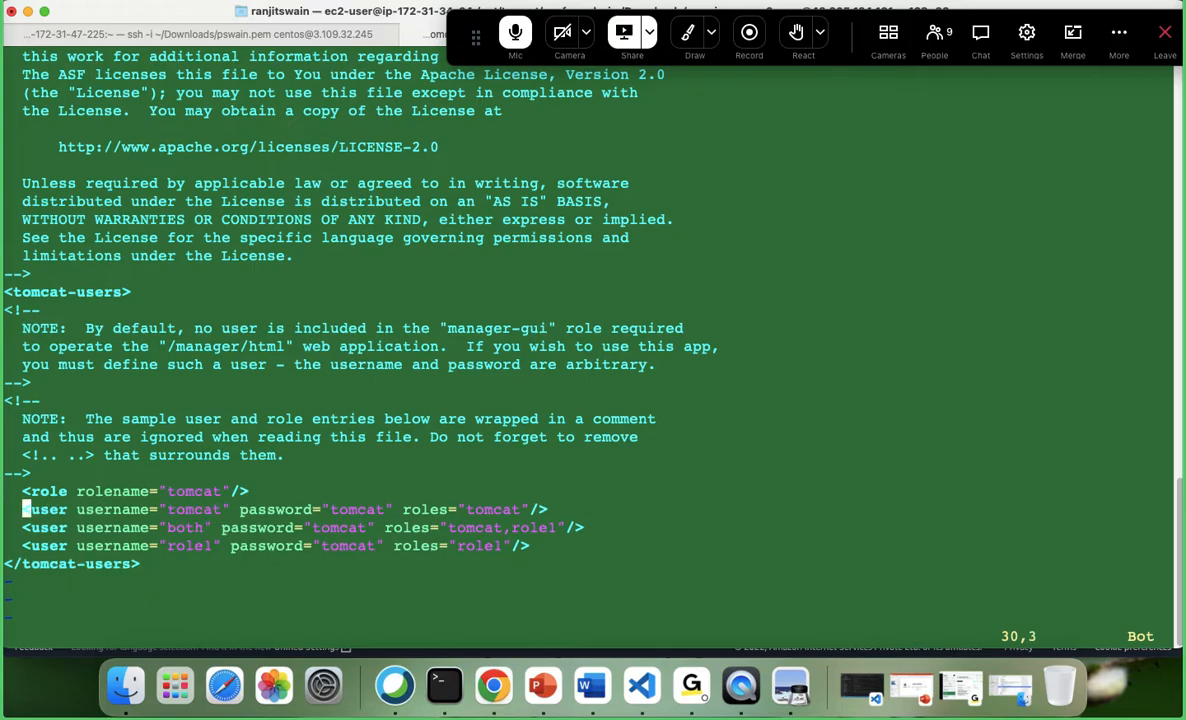
key(Down)
key(d)
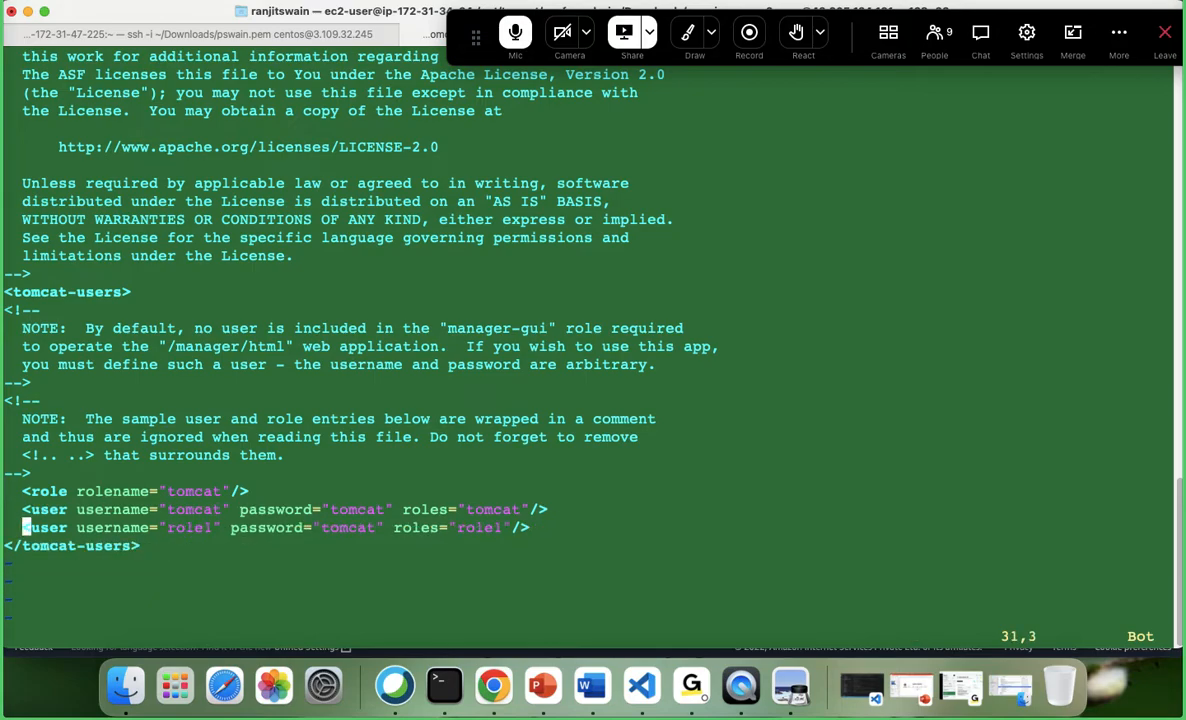
key(d)
key(d)
key(Up)
key(super+Tab)
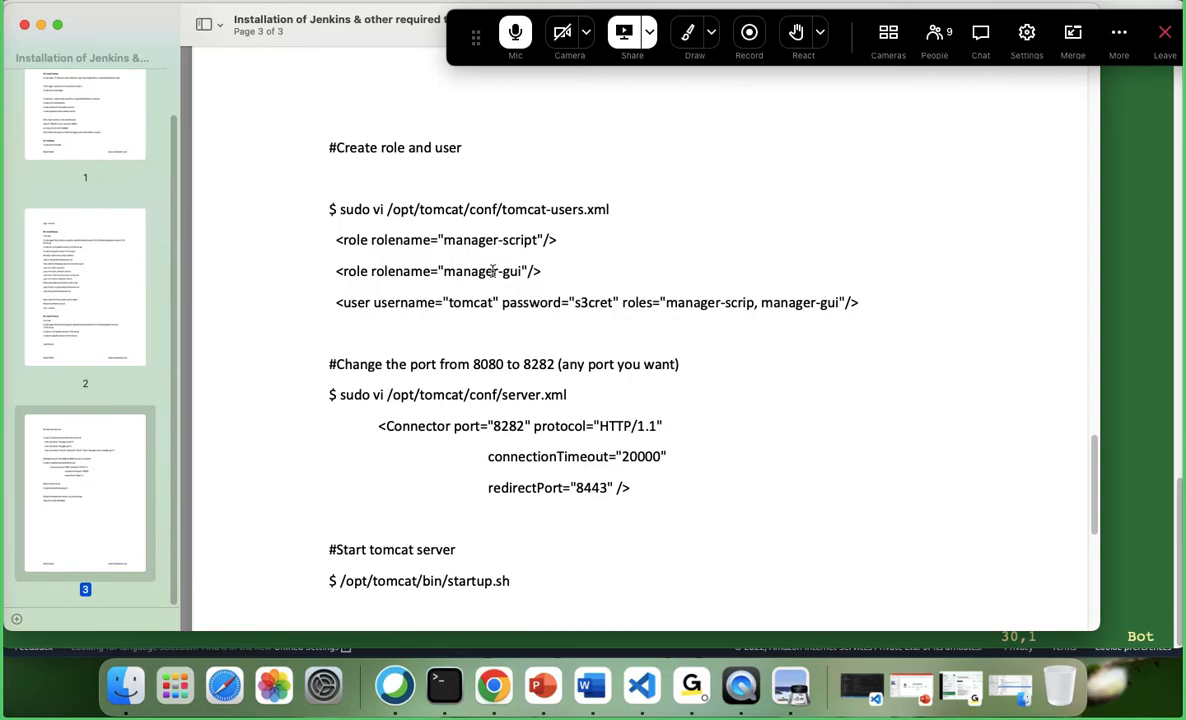
Replace the tomcat role line with the manager-script and manager-gui role lines copied from the notes
drag(540, 270, 331, 235)
key(super+c)
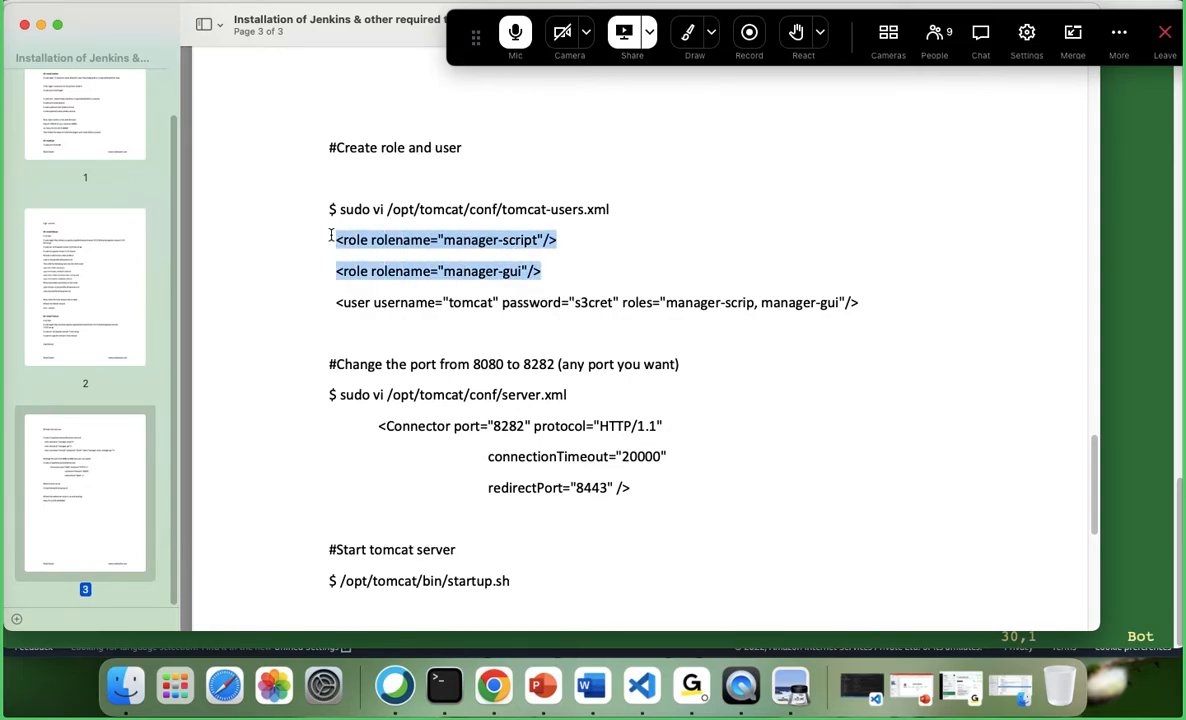
key(super+Tab)
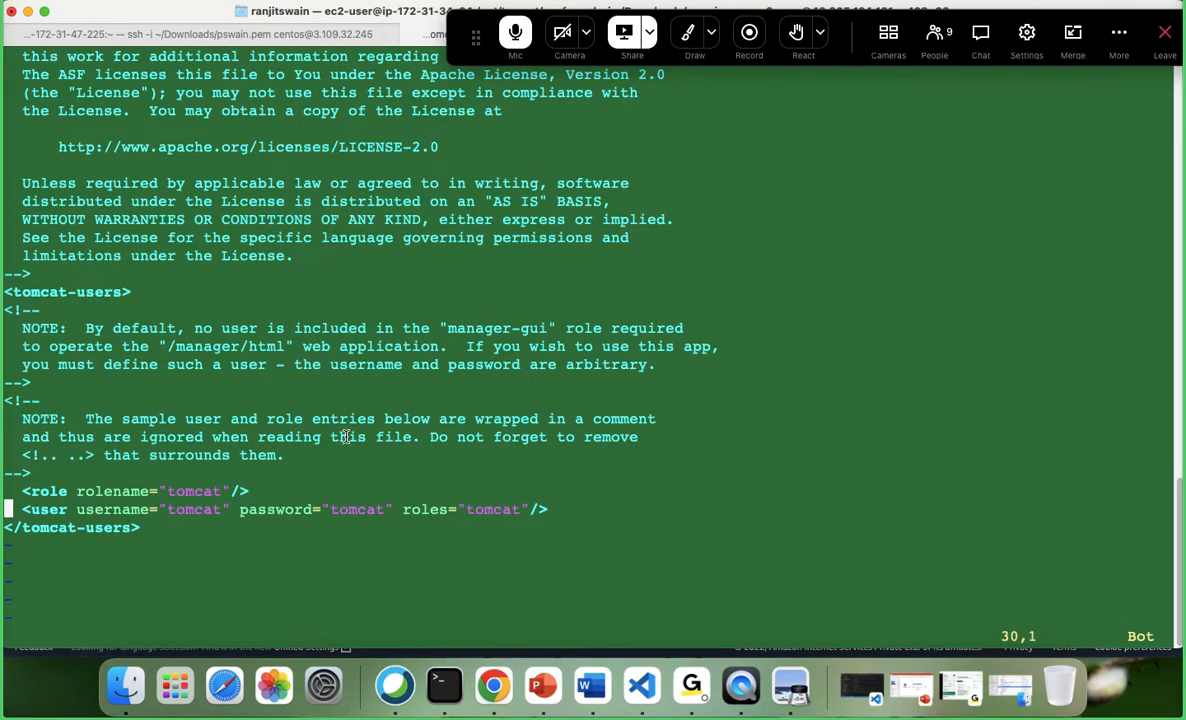
key(Up)
key(d)
key(d)
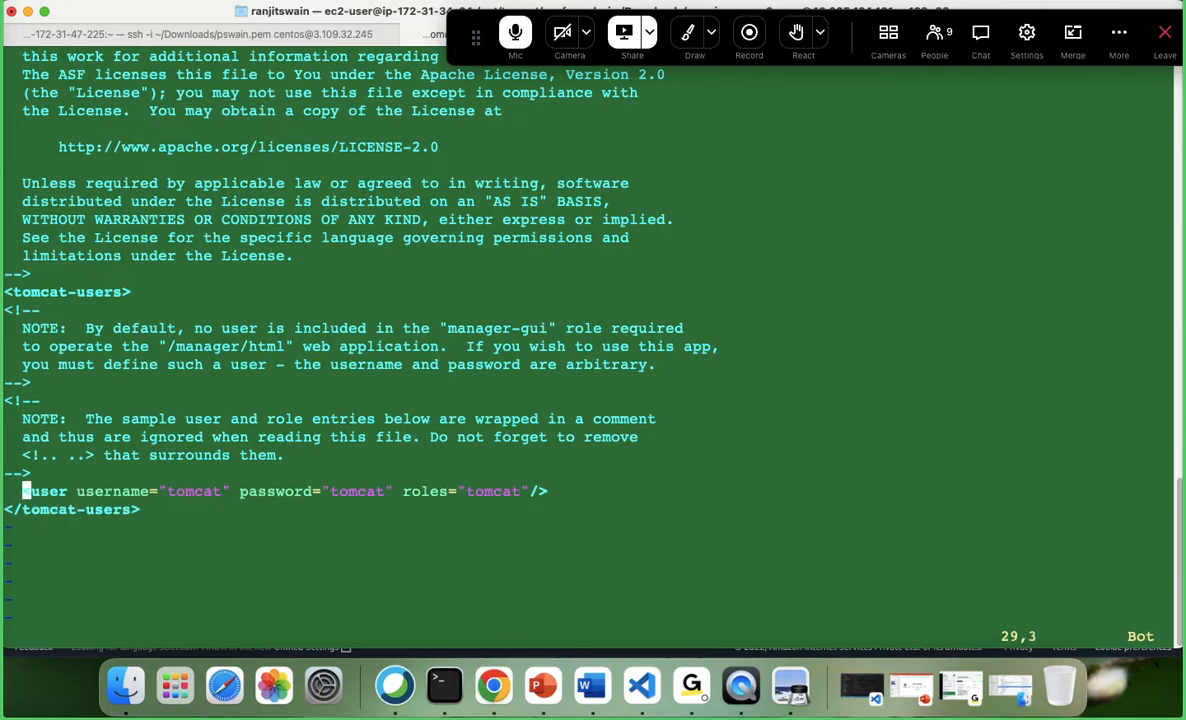
key(O)
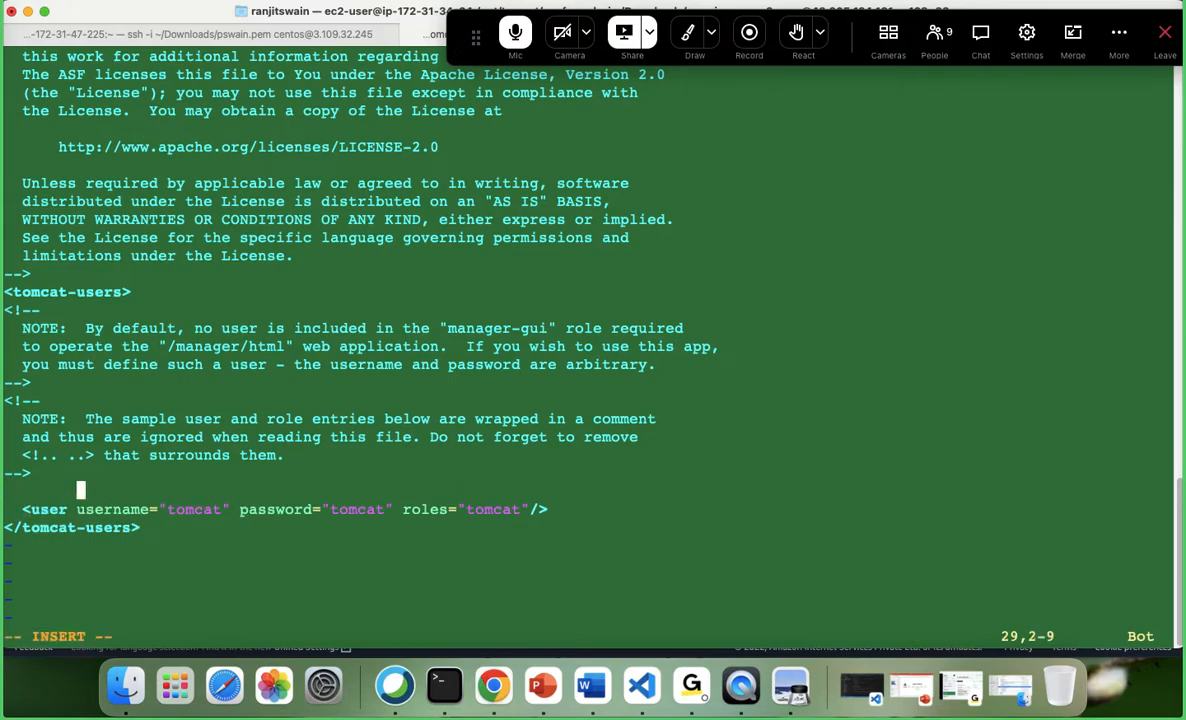
key(BackSpace)
key(super+v)
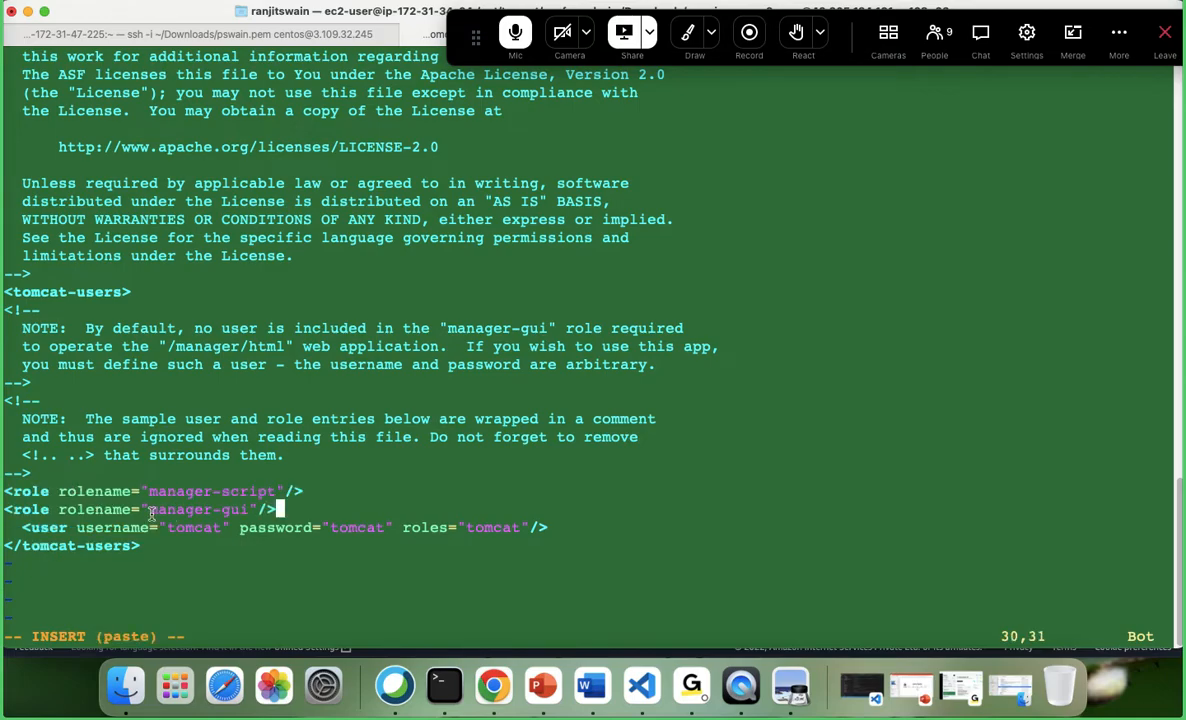
Replace the old tomcat user line with the notes' user line holding both manager roles
key(super+Tab)
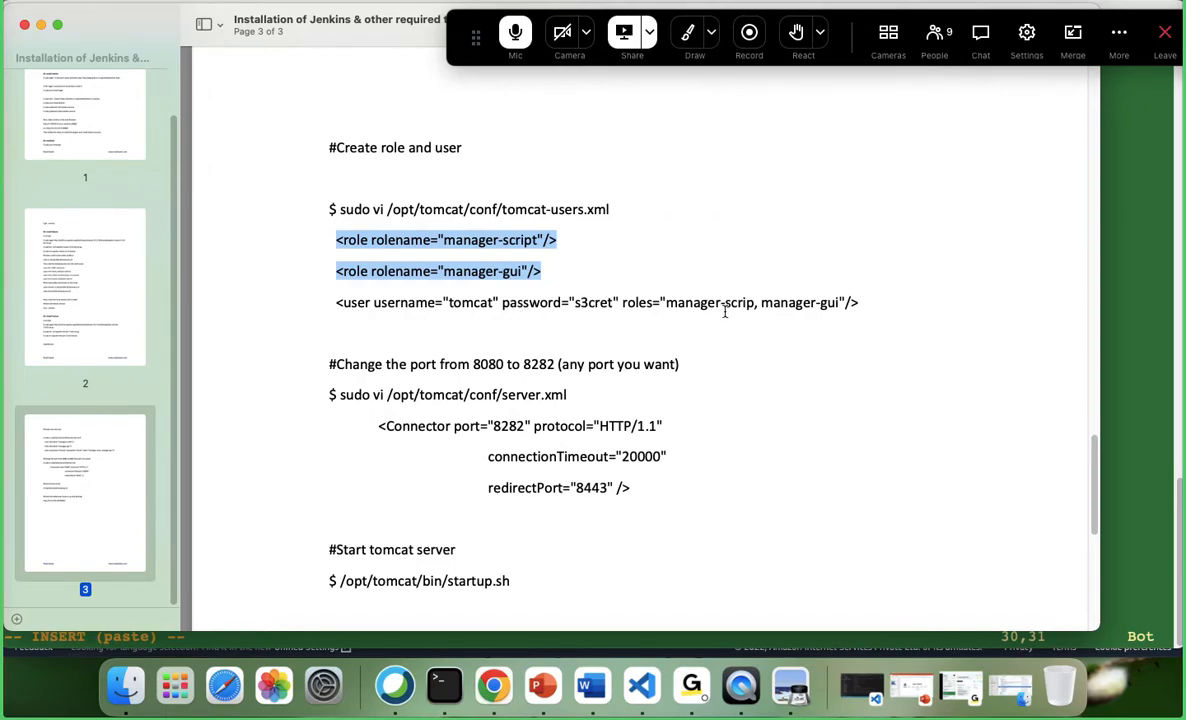
drag(863, 302, 313, 288)
key(super+c)
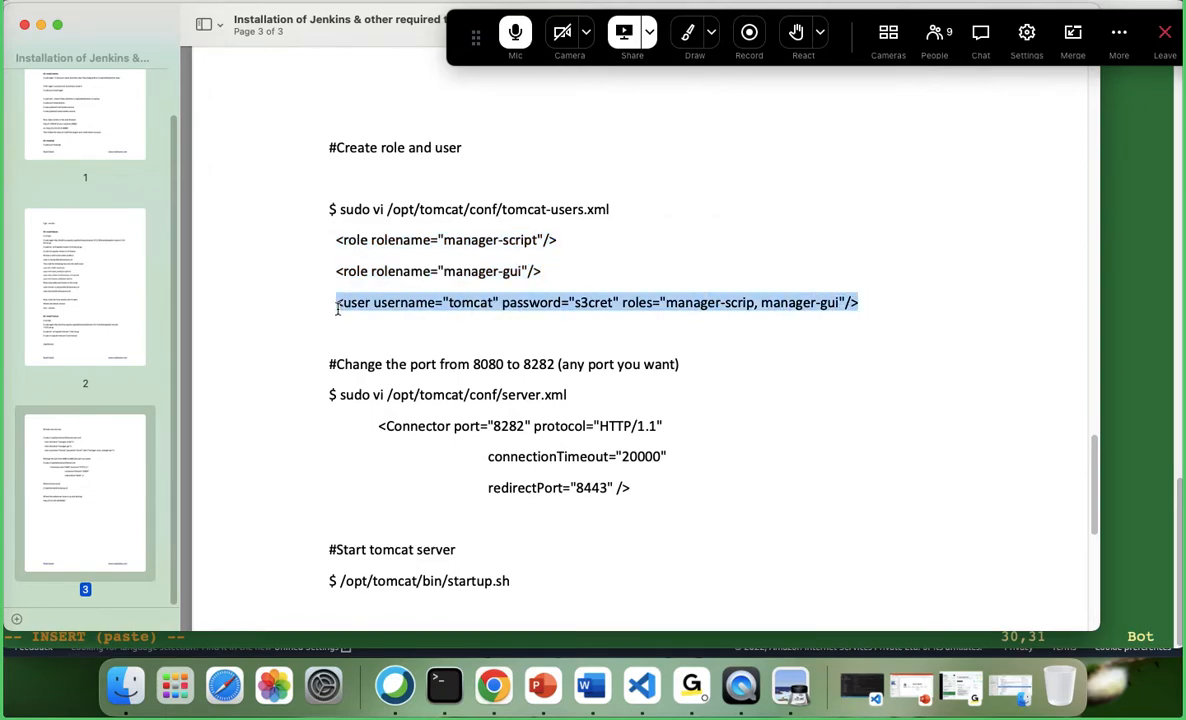
key(super+Tab)
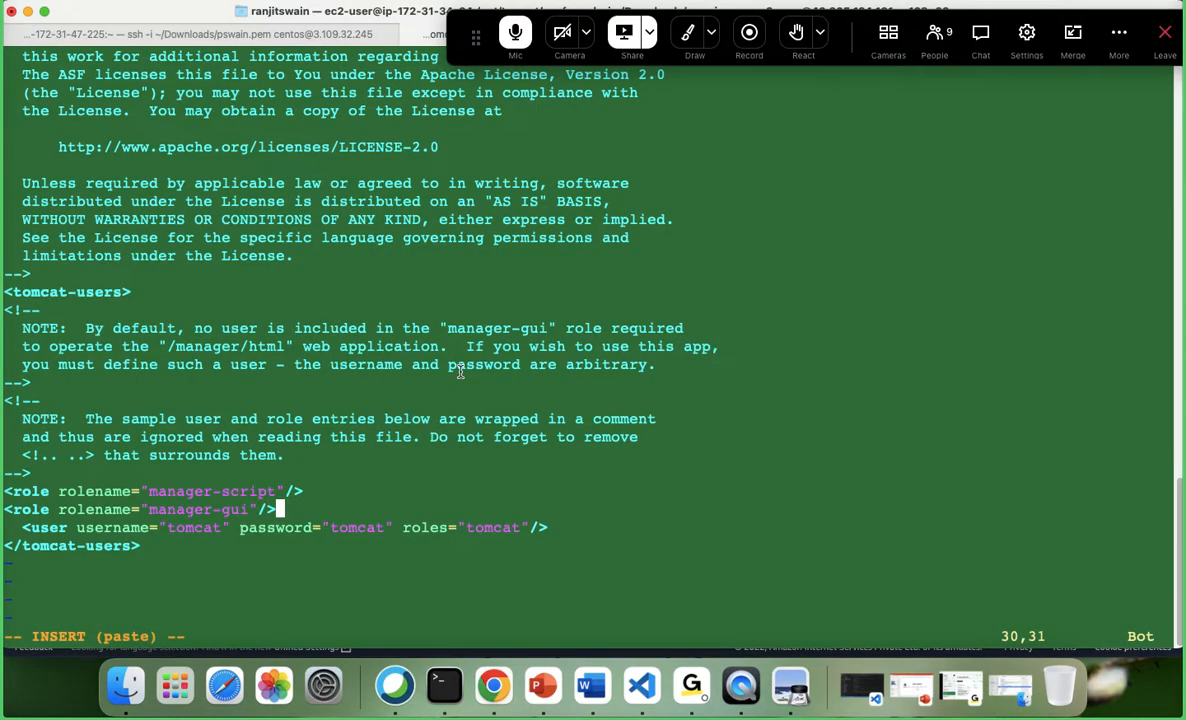
key(Escape)
key(j)
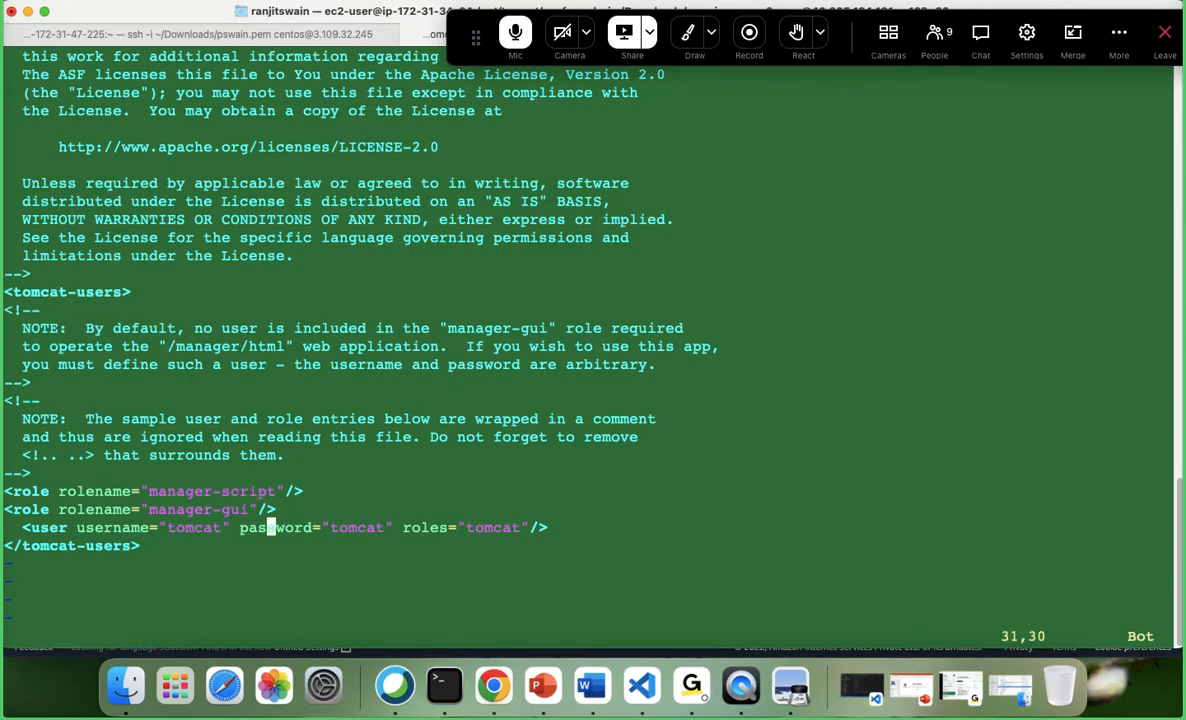
key(d)
key(d)
key(shift+o)
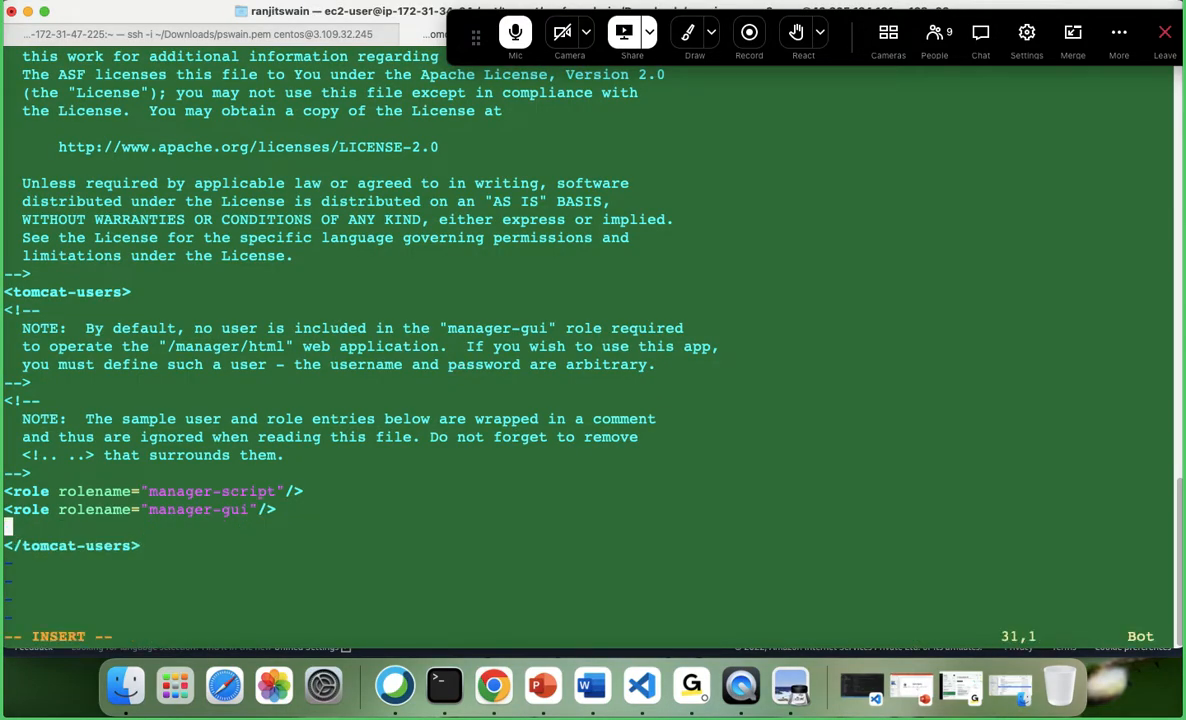
key(super+v)
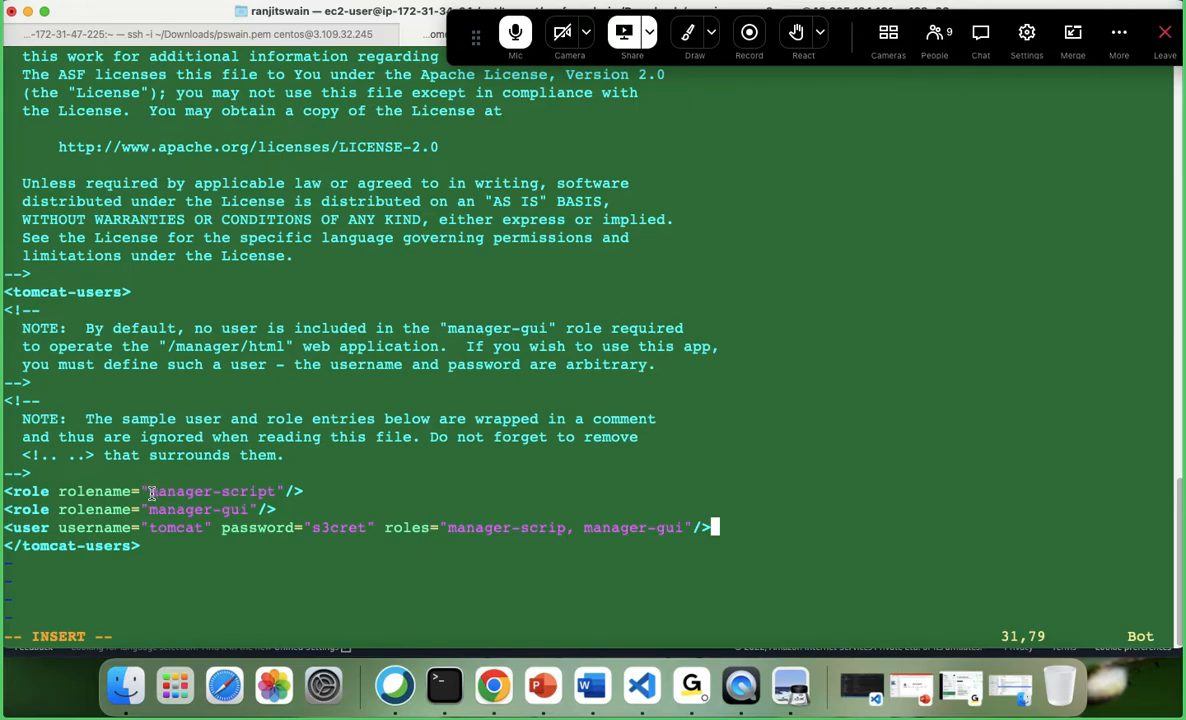
Correct 'manager-scrip' to 'manager-script', then save and quit tomcat-users.xml with :wq
drag(150, 491, 276, 491)
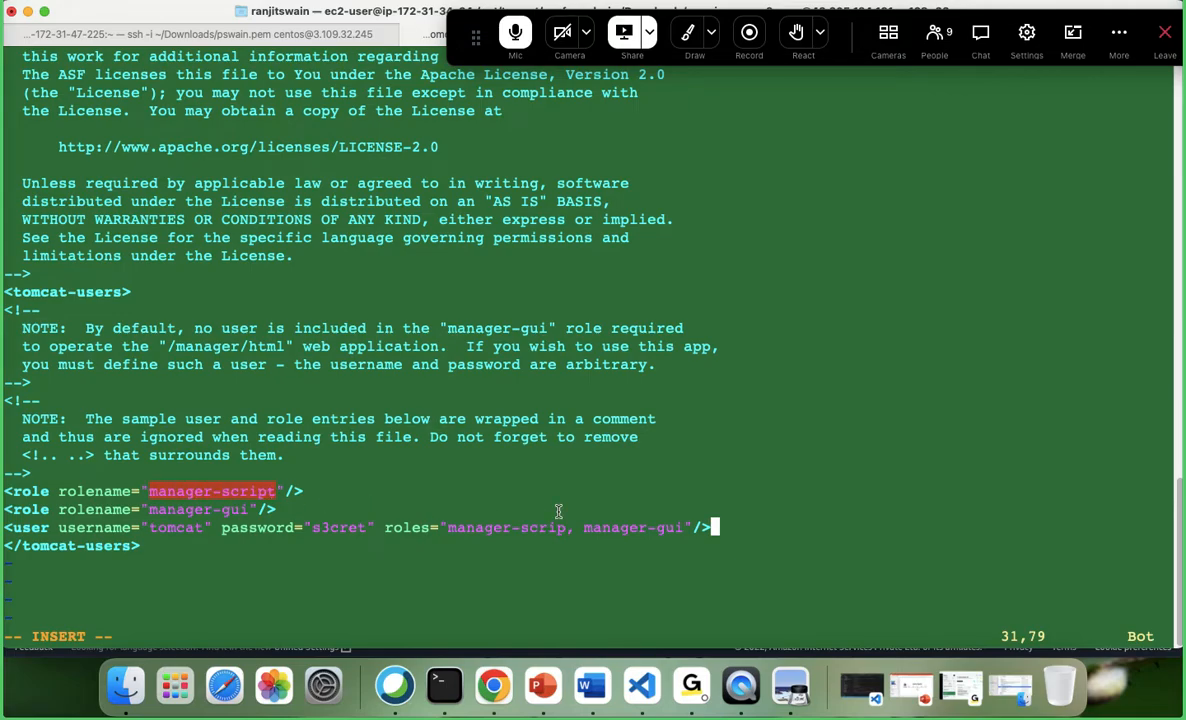
drag(448, 527, 563, 532)
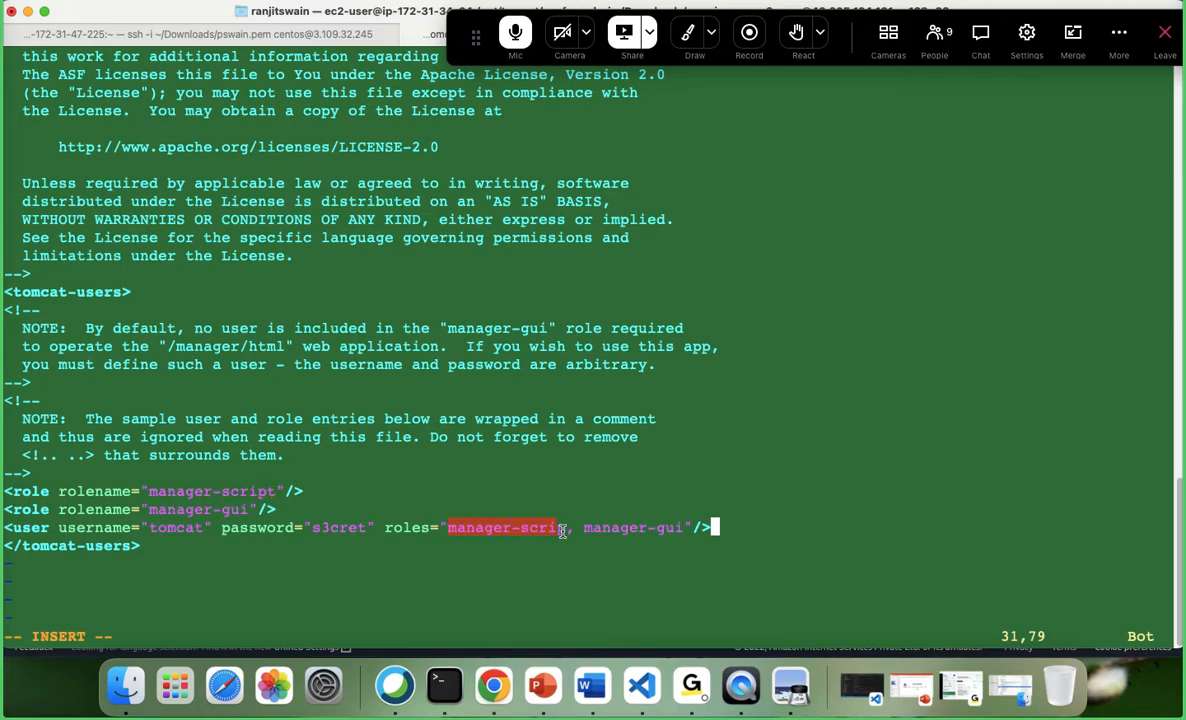
key(Left)
key(Left)
key(Left)
key(Left)
key(Left)
key(Left)
key(Left)
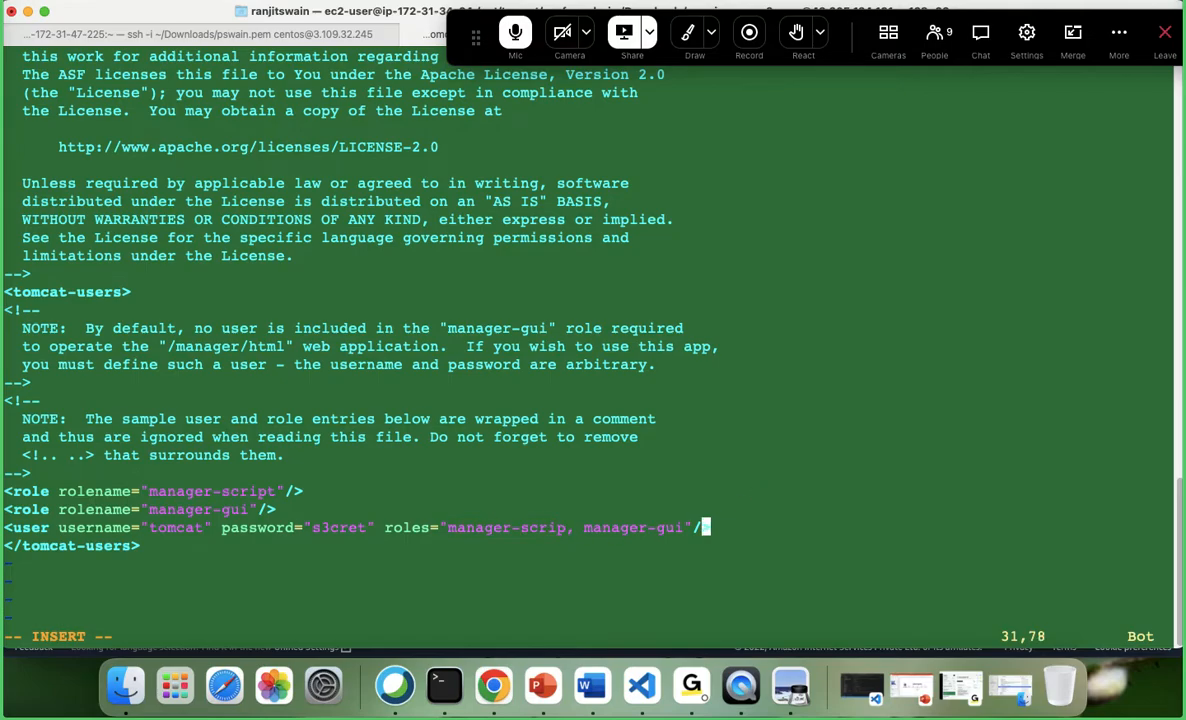
key(Left)
key(Left)
key(Left)
key(Left)
key(Left)
key(Left)
key(Left)
key(Left)
key(Left)
key(Left)
key(Right)
text(t)
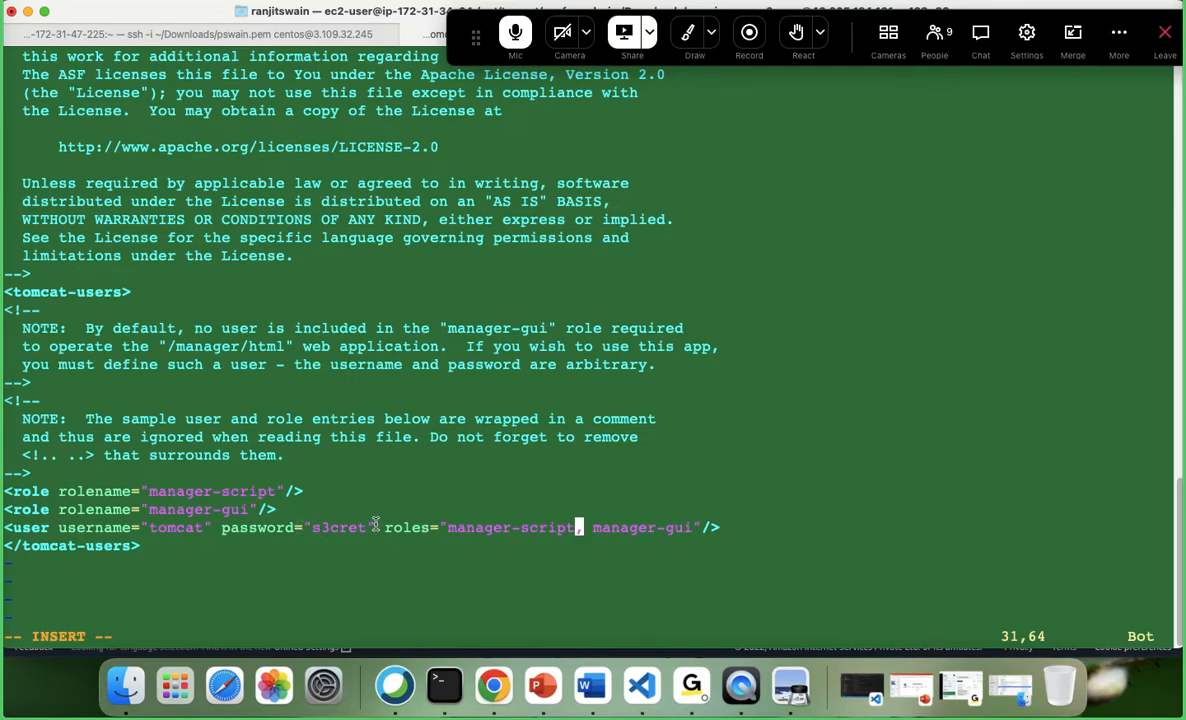
key(Escape)
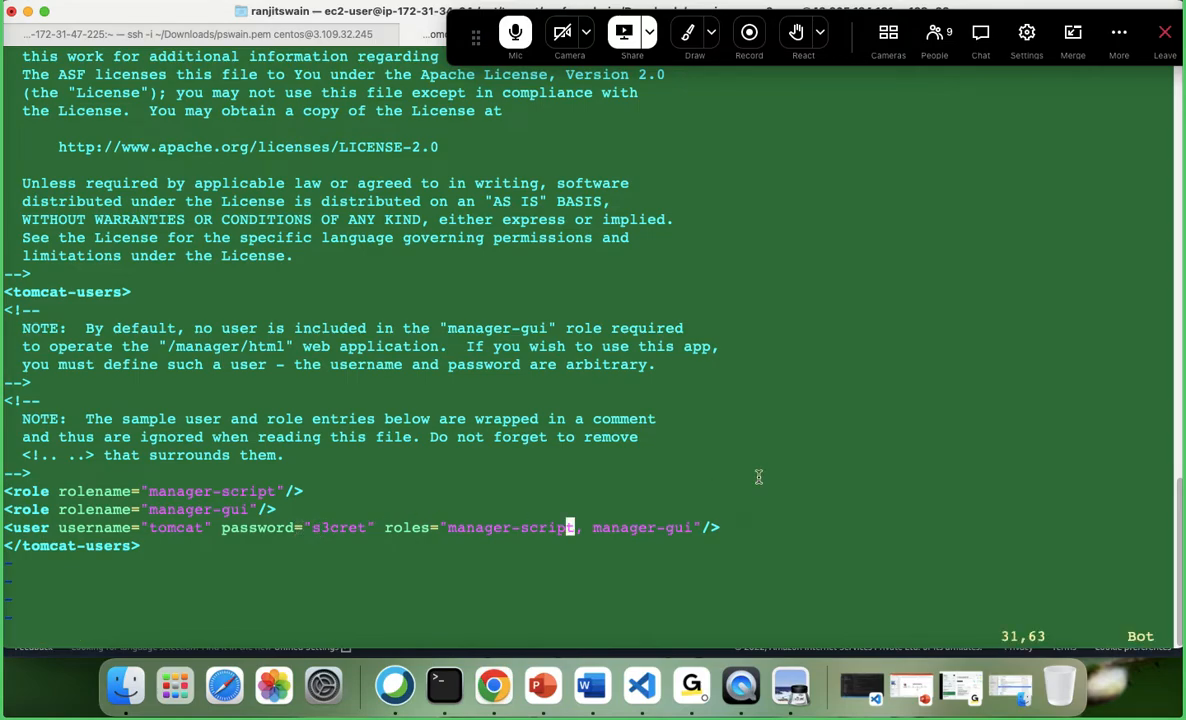
text(:wq)
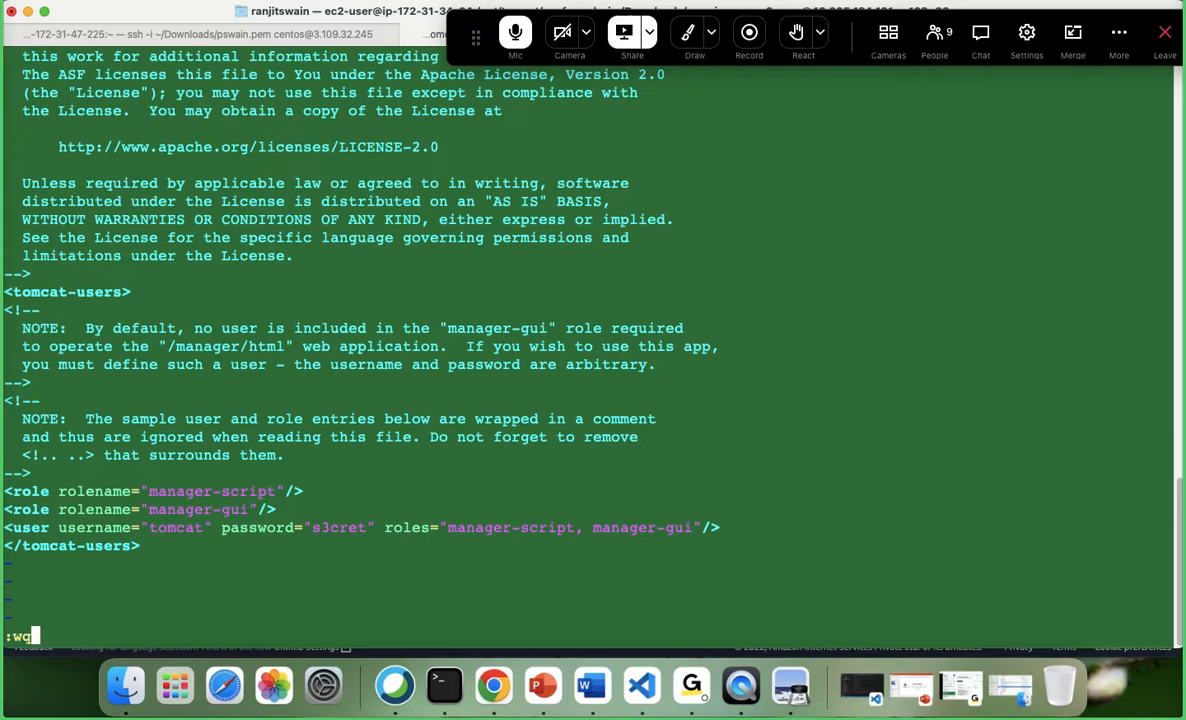
key(Return)
key(Return)
key(super+Tab)
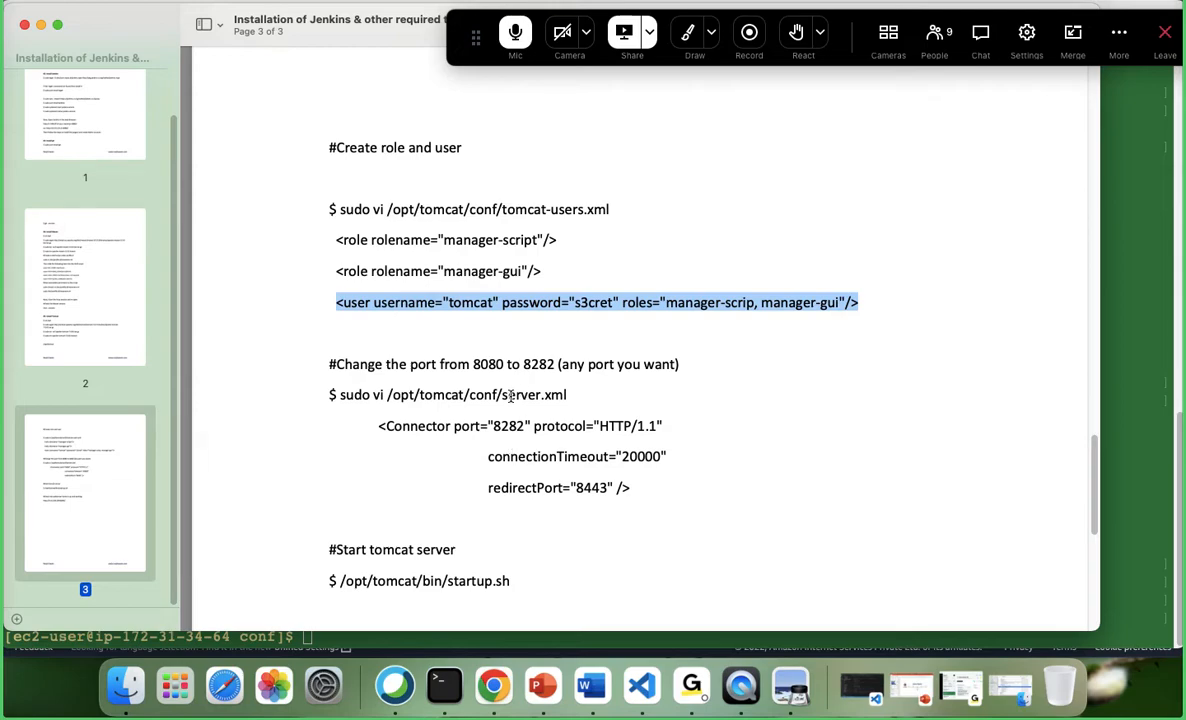
Highlight 'server.xml' on the sudo vi line of the guide's port-change step
drag(503, 394, 579, 393)
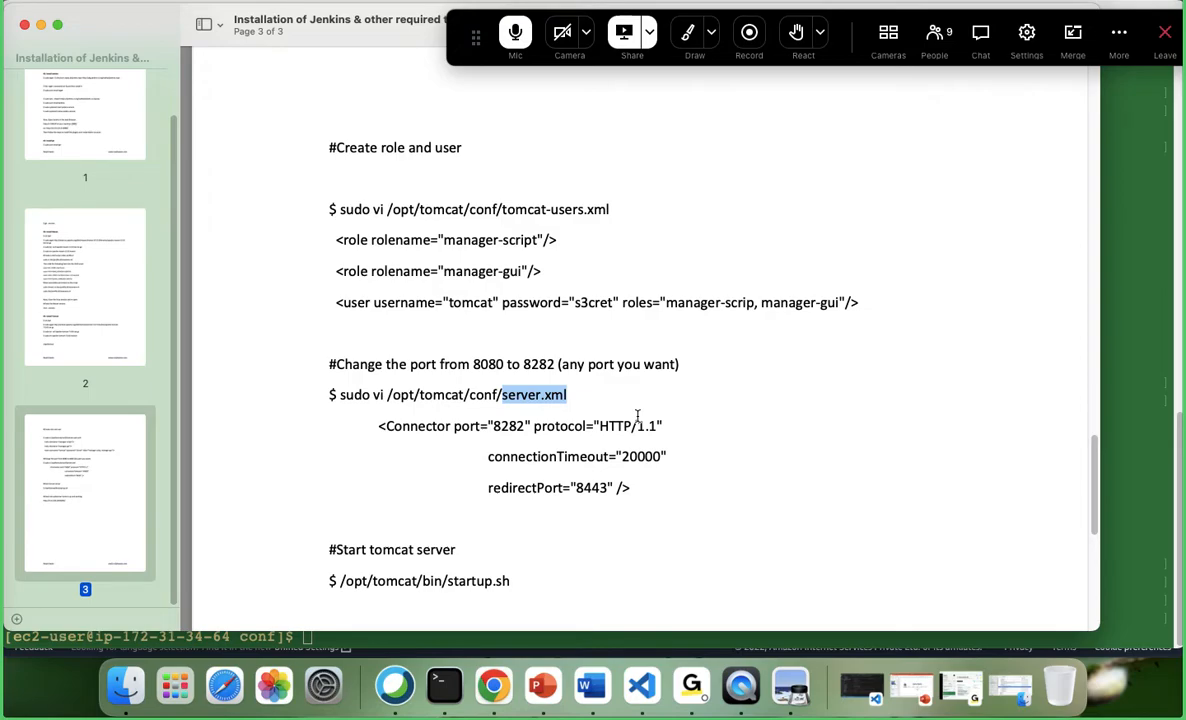
Open server.xml in vi as root with sudo vi
key(super+Tab)
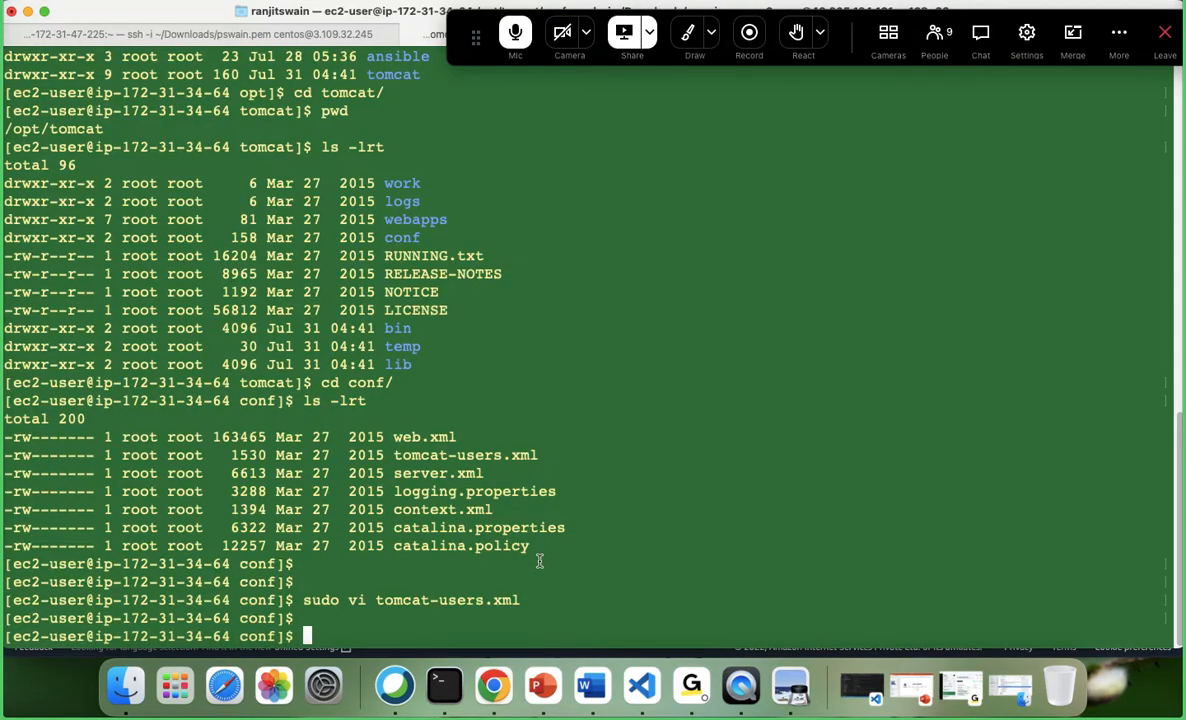
text(sudo vi serv)
key(Tab)
key(BackSpace)
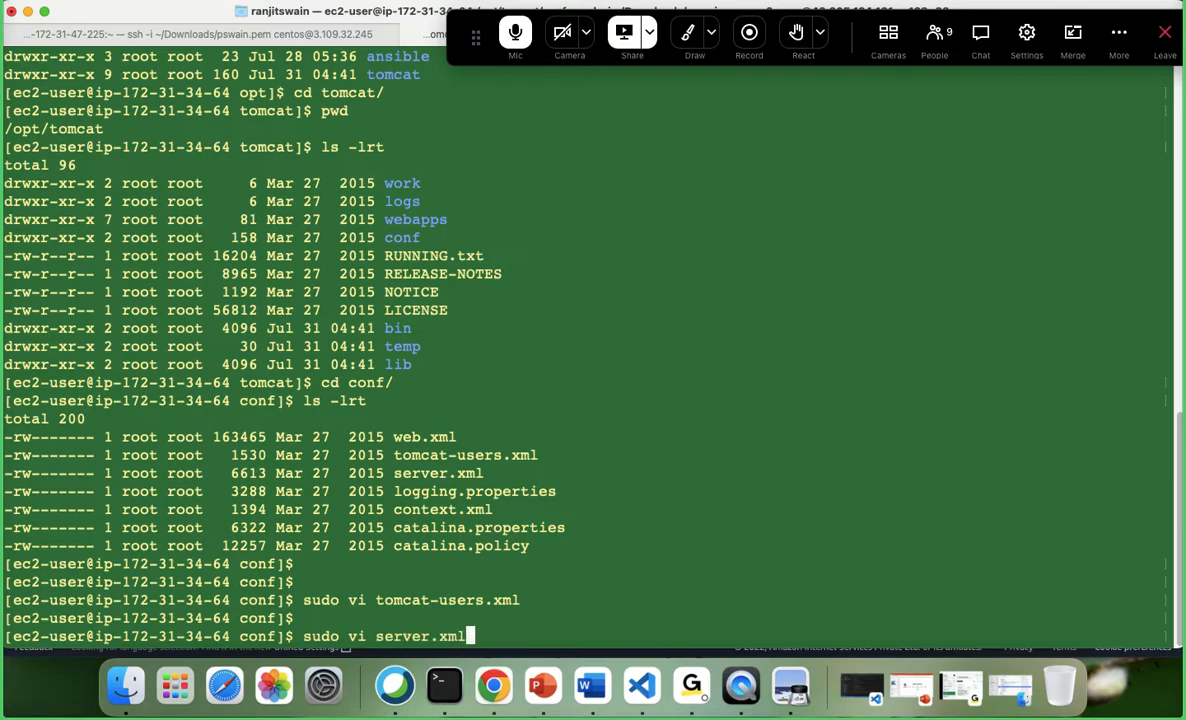
key(Return)
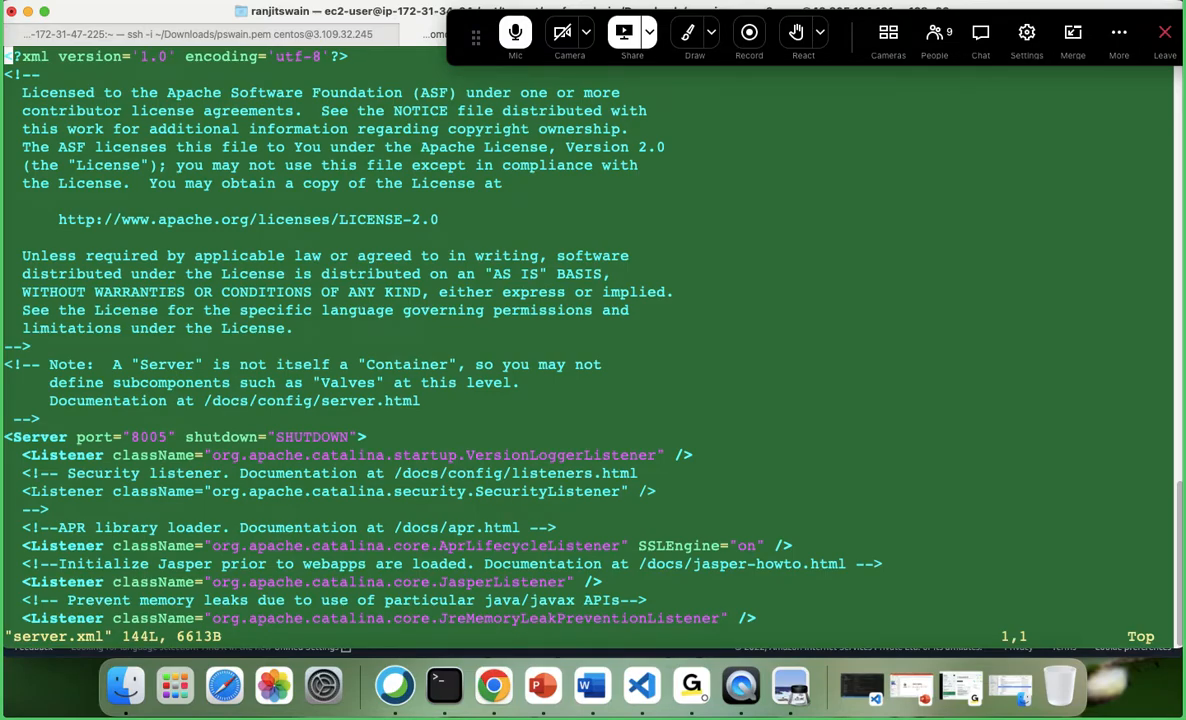
Search /Connect to find the connector definitions, checking the guide's new port 8282
key(super+Tab)
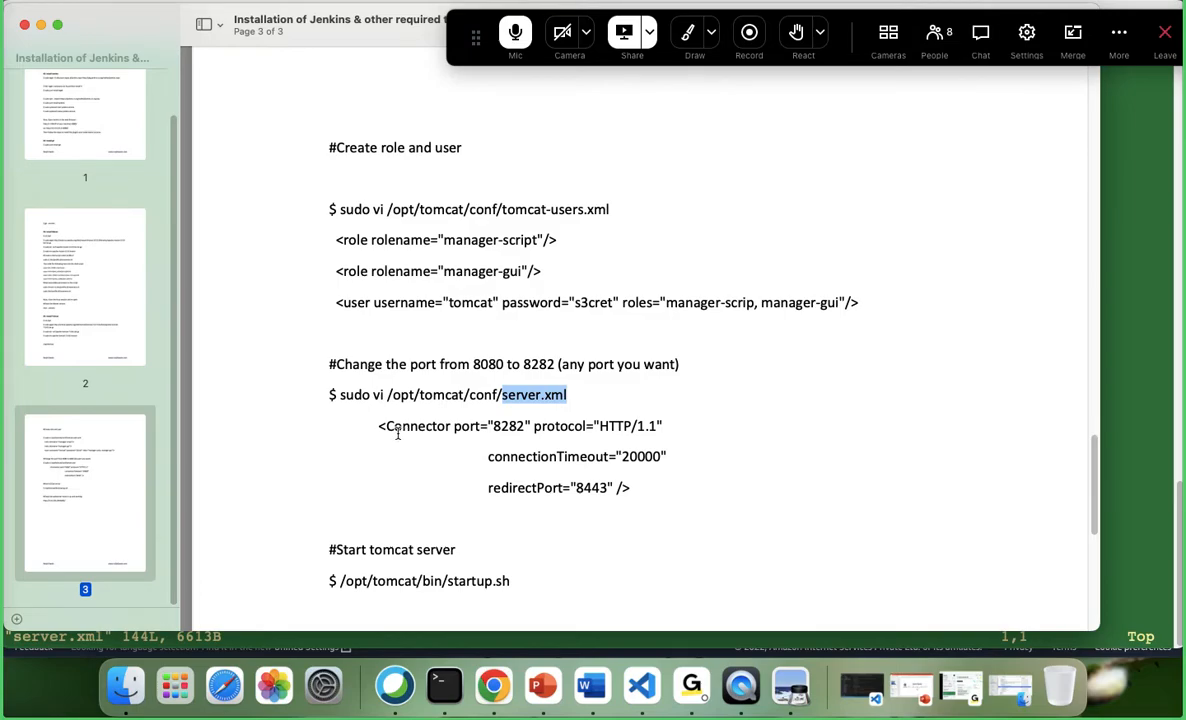
key(super+Tab)
text(/Connect)
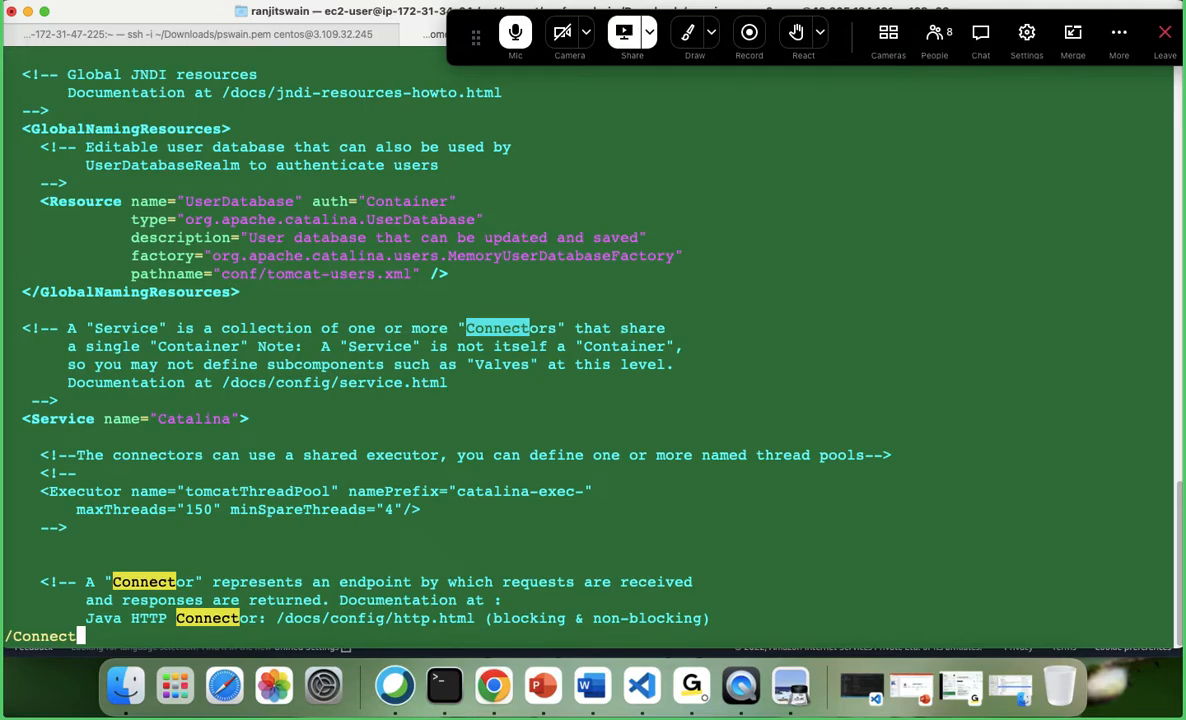
key(Return)
key(n)
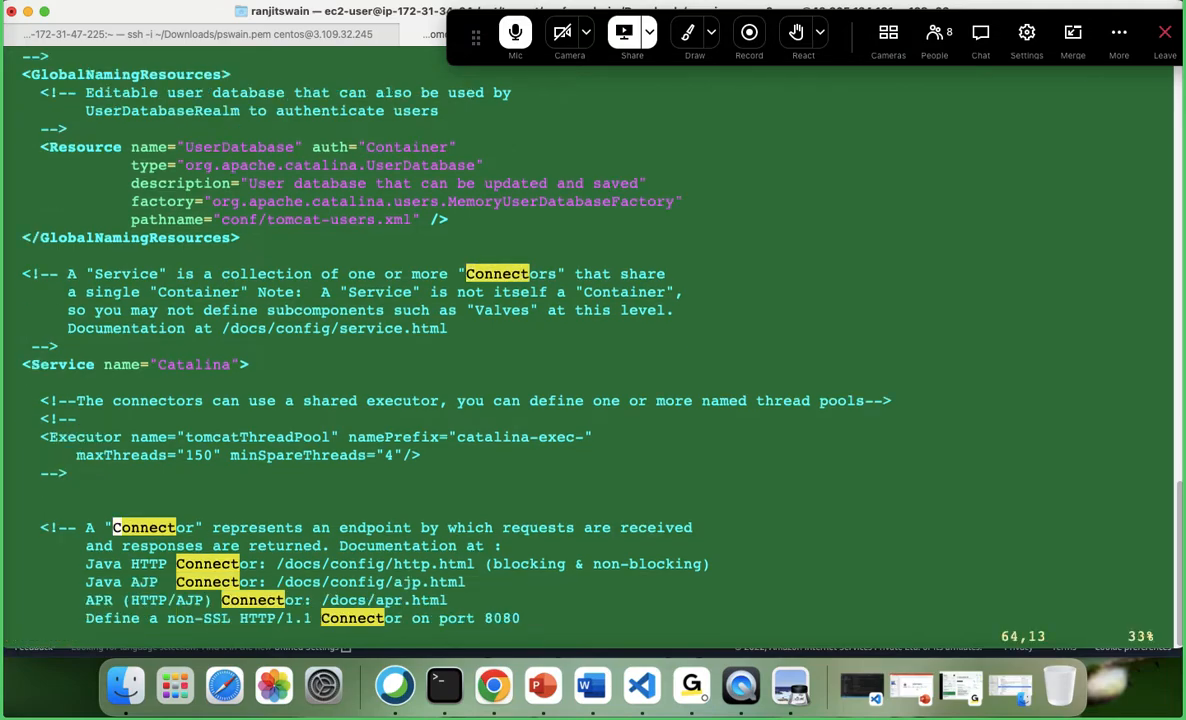
key(n)
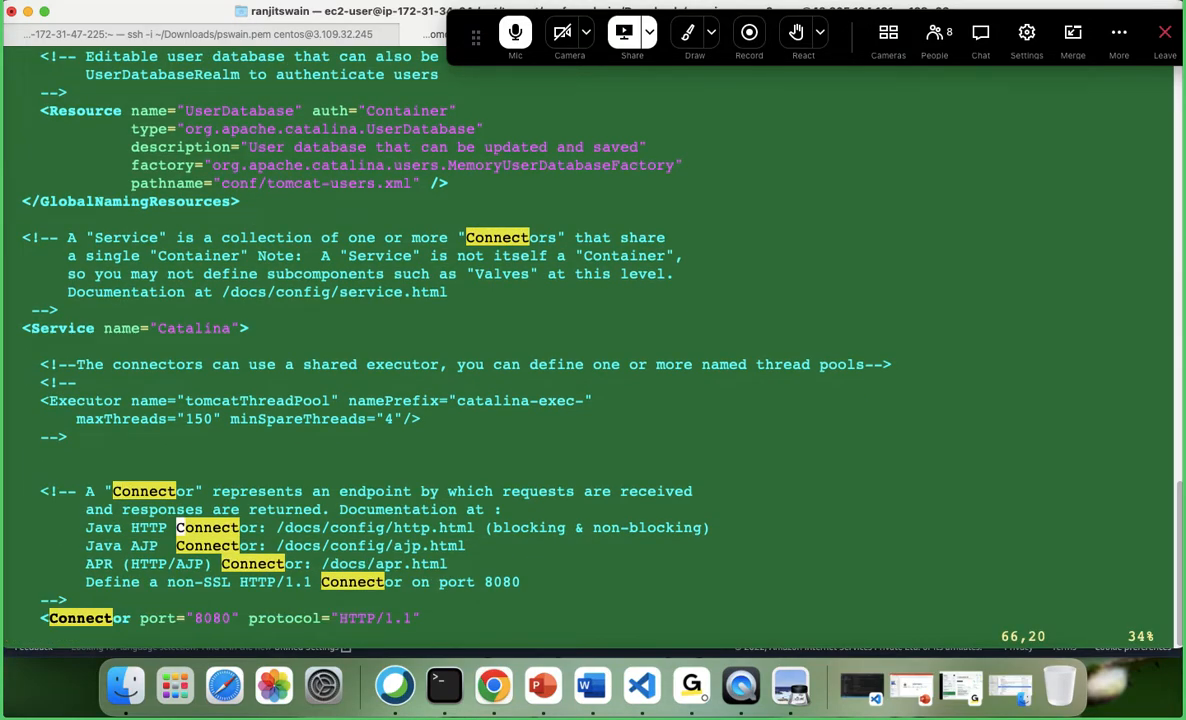
key(j)
key(j)
key(j)
key(j)
key(j)
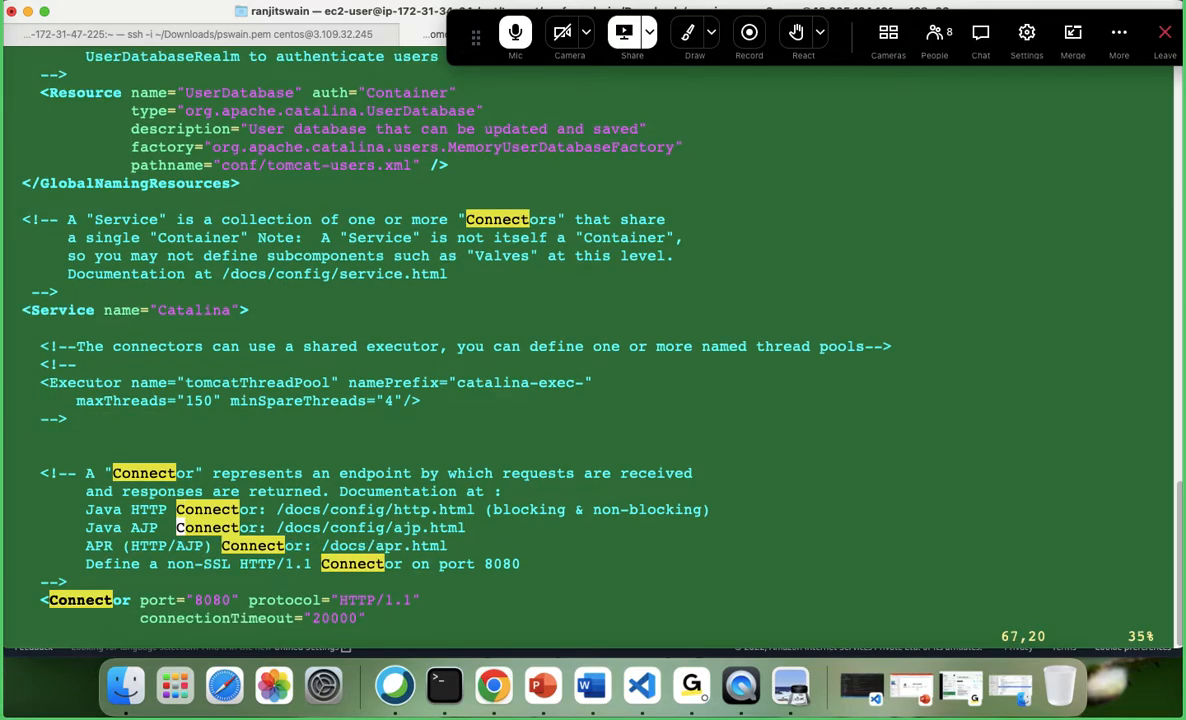
key(j)
key(j)
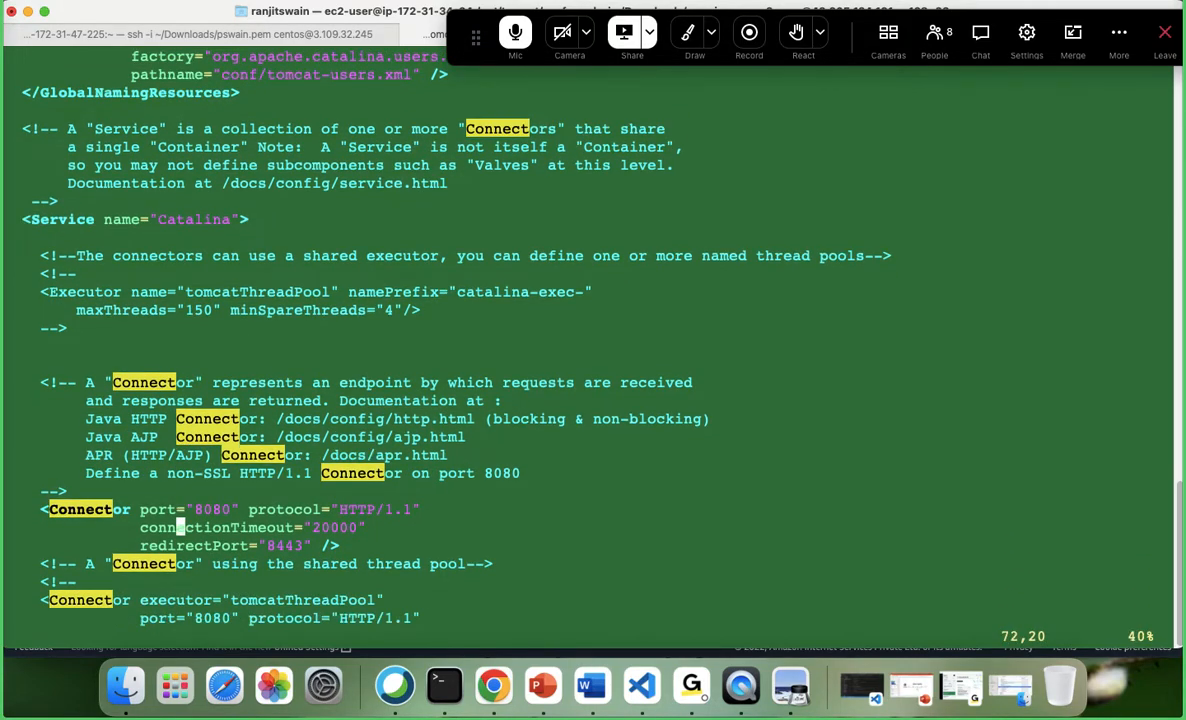
key(j)
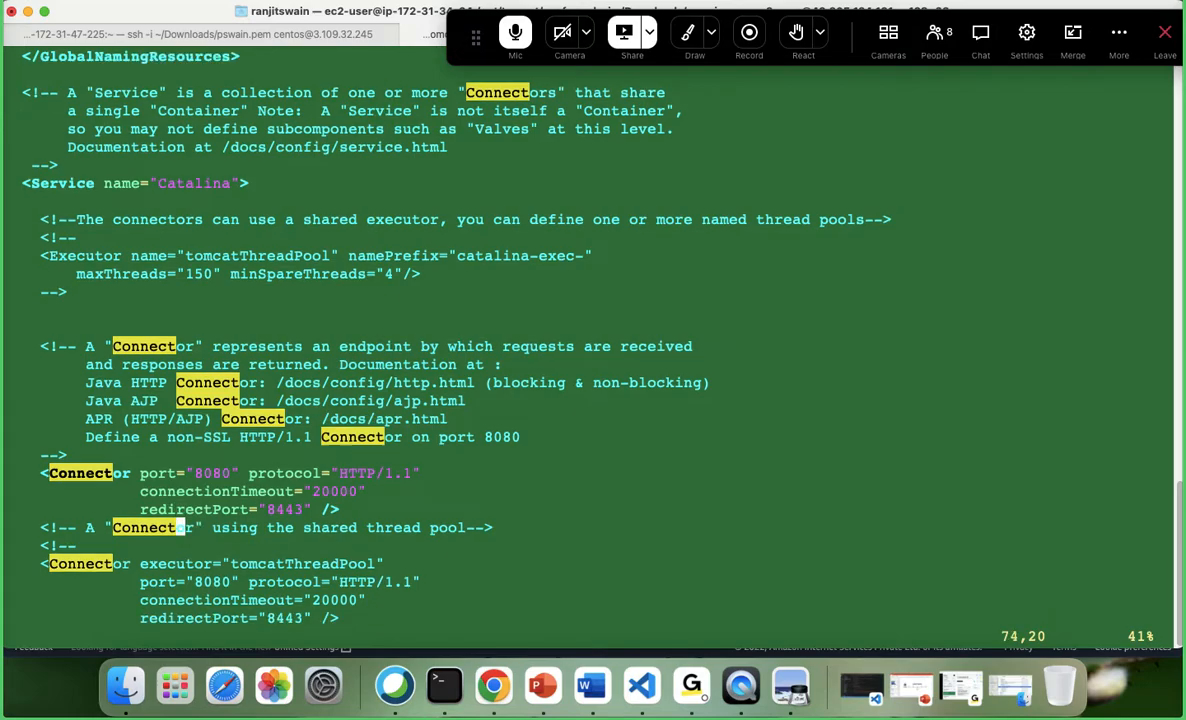
key(j)
key(j)
key(j)
key(j)
key(j)
key(j)
key(j)
key(j)
key(j)
key(j)
key(j)
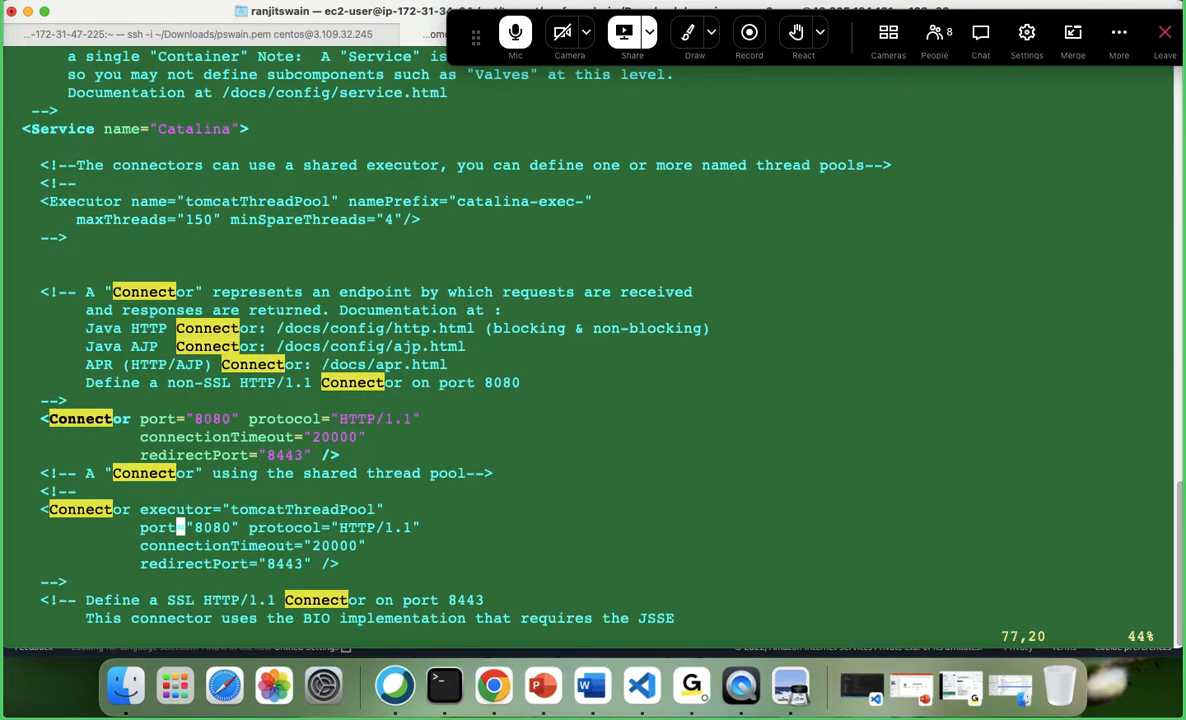
key(j)
key(j)
key(j)
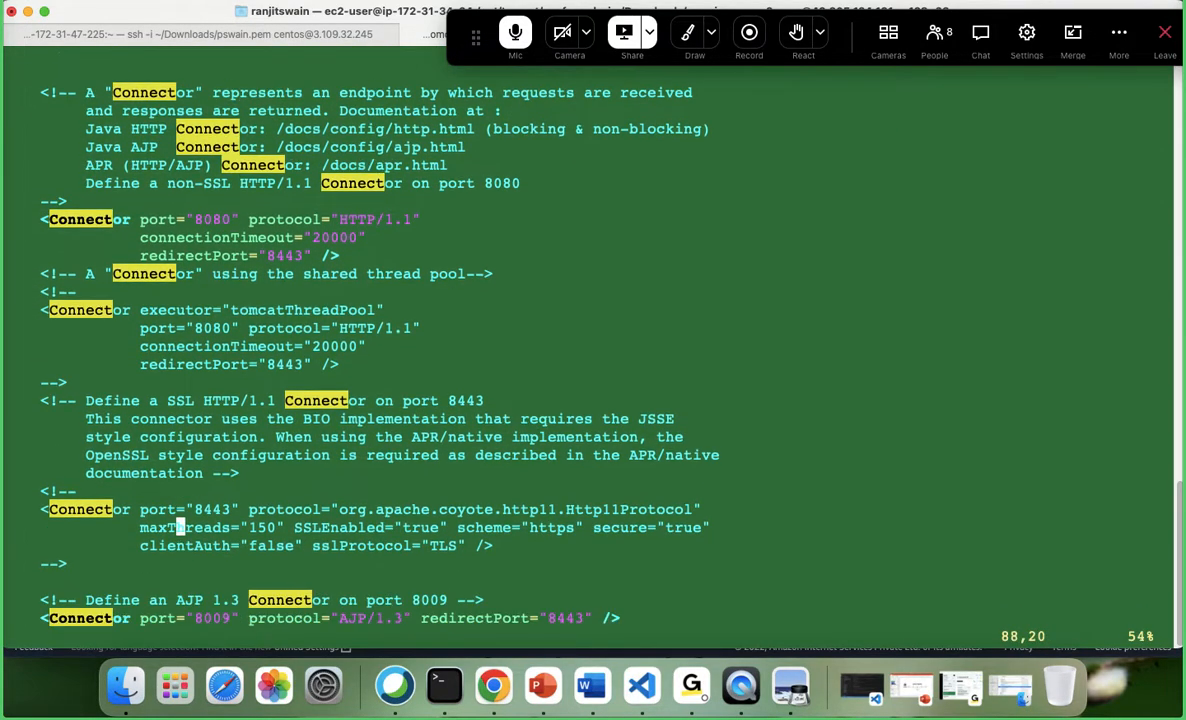
key(j)
key(j)
key(j)
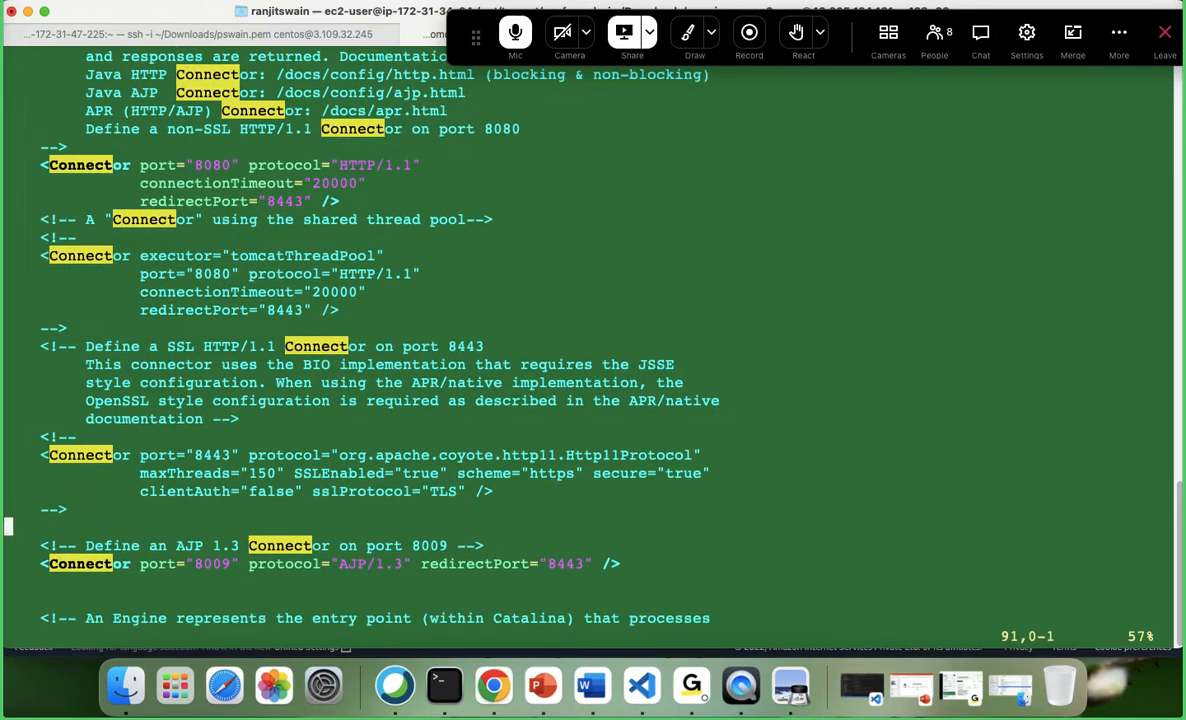
key(super+Tab)
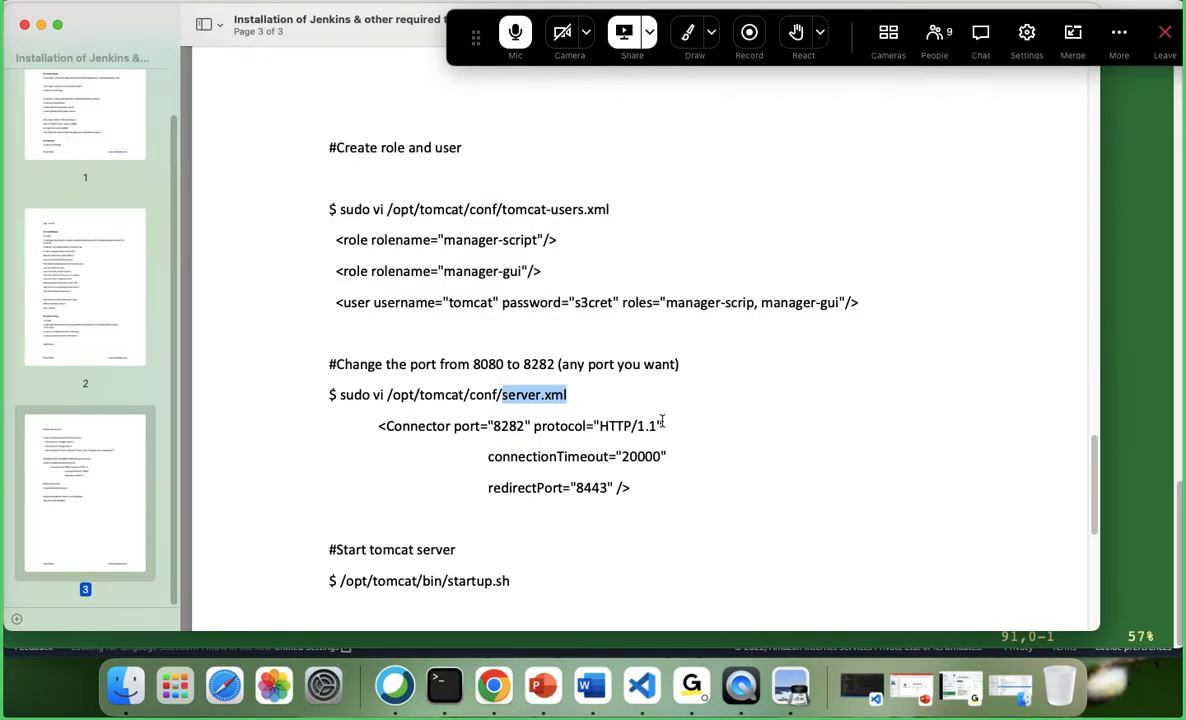
key(super+Tab)
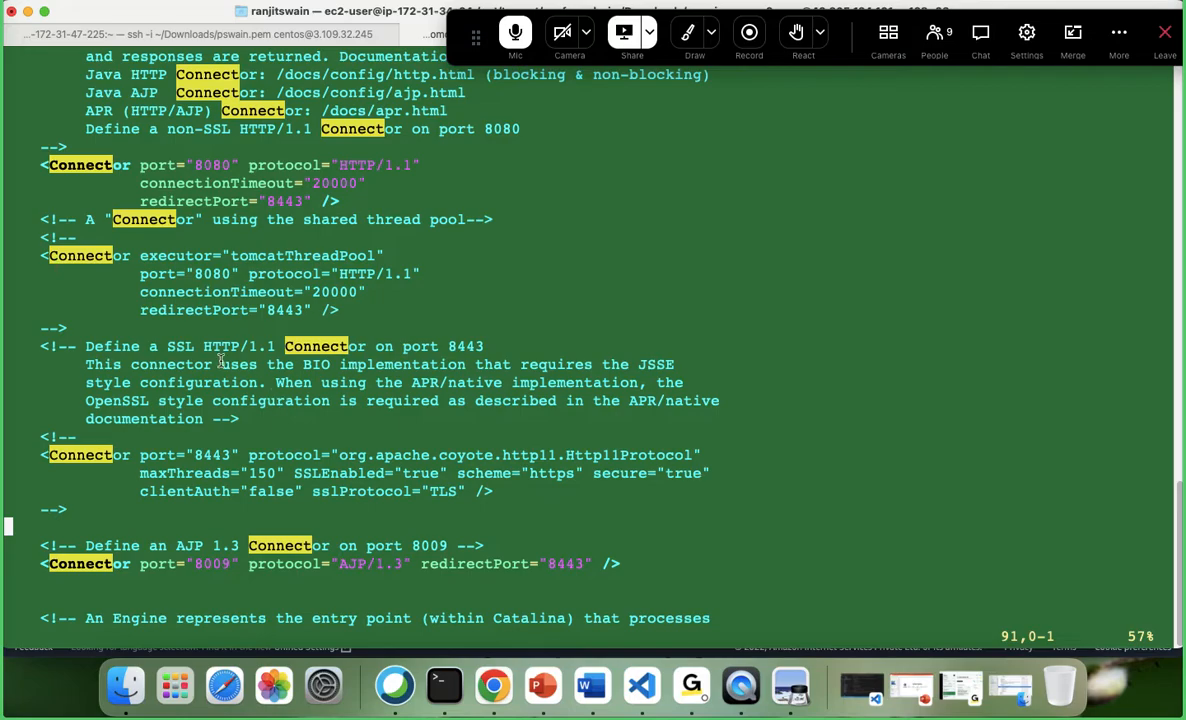
key(super+Tab)
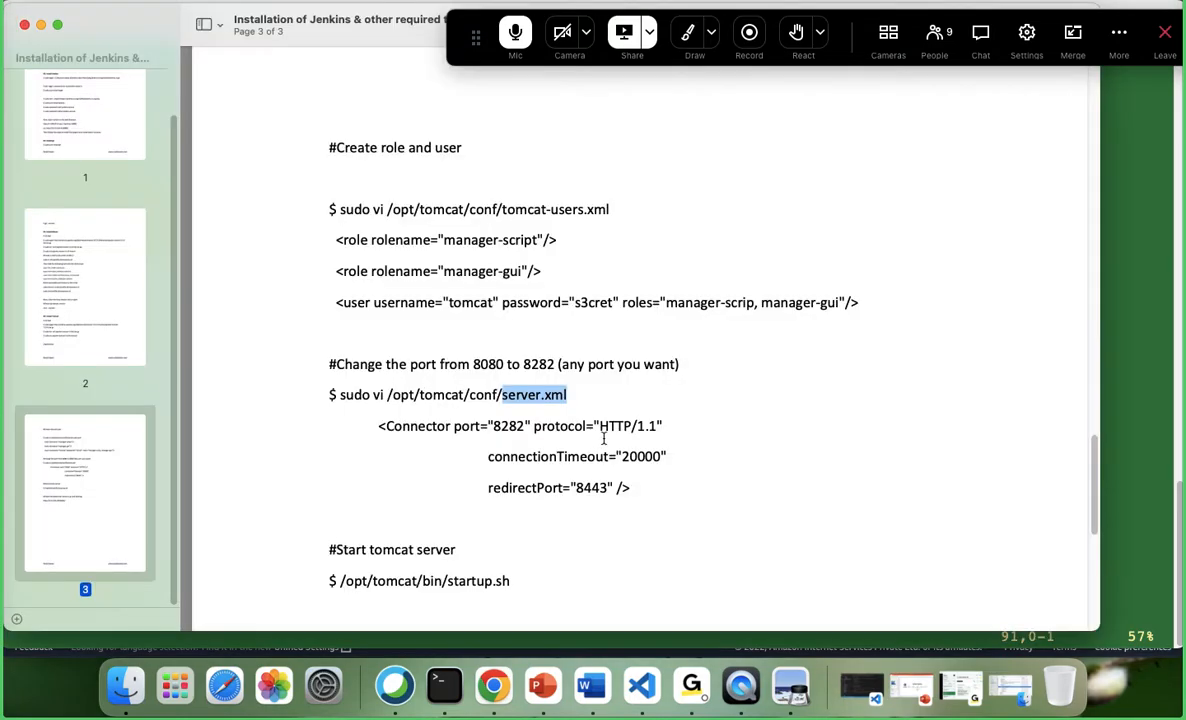
double_click(497, 428)
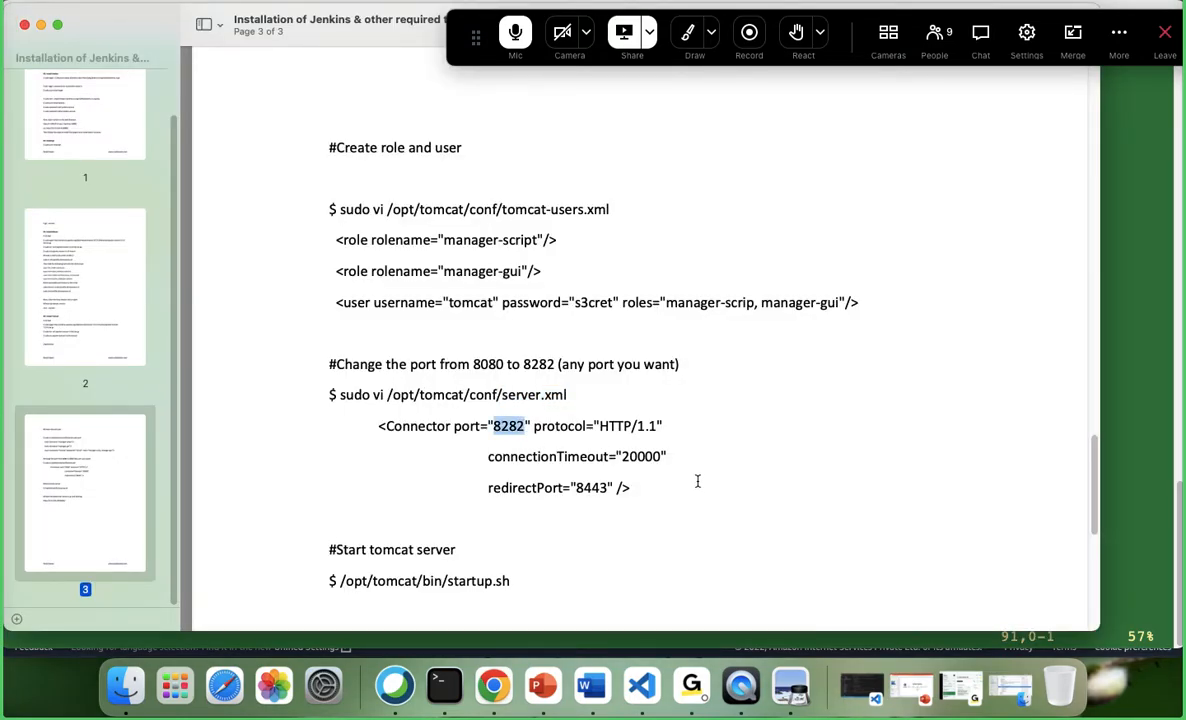
key(super+Tab)
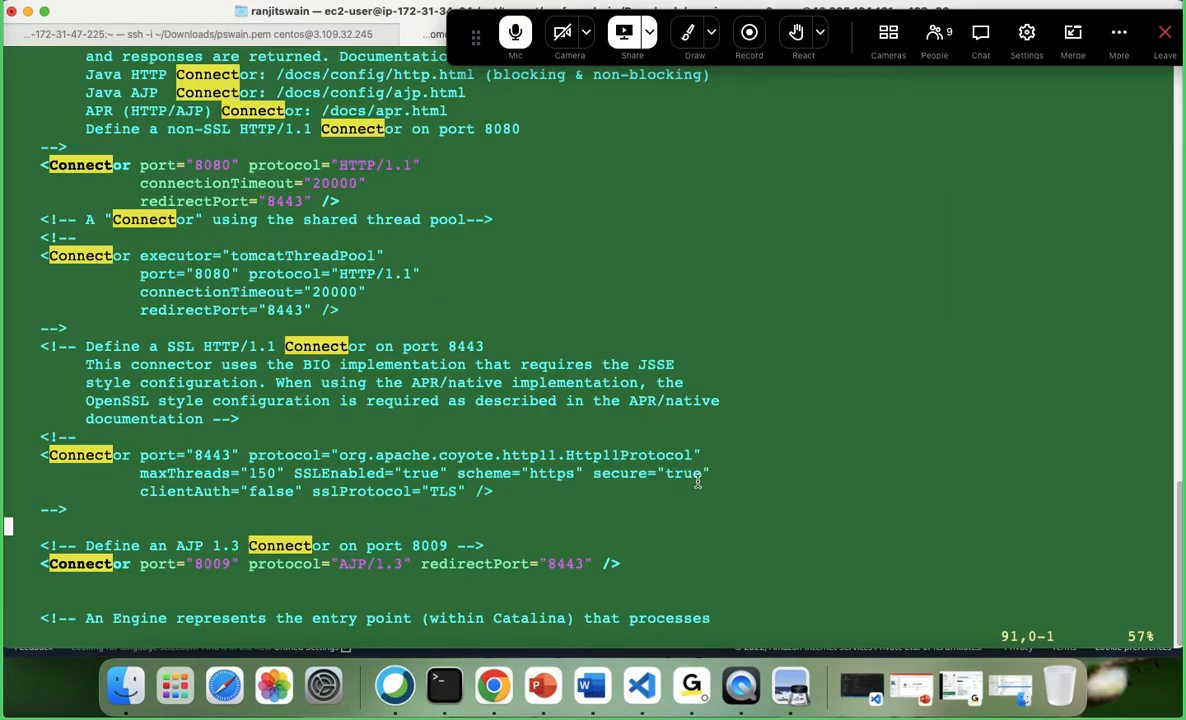
Change the line 71 HTTP connector port from 8080 to 8282 and save with :wq
key(Up)
key(Up)
key(Up)
key(Up)
key(Up)
key(Up)
key(Up)
key(Up)
key(Up)
key(Up)
key(Up)
key(Up)
key(Up)
key(Up)
key(Up)
key(Up)
key(Up)
key(Up)
key(Up)
key(Up)
key(Right)
key(Right)
key(x)
key(x)
key(x)
key(x)
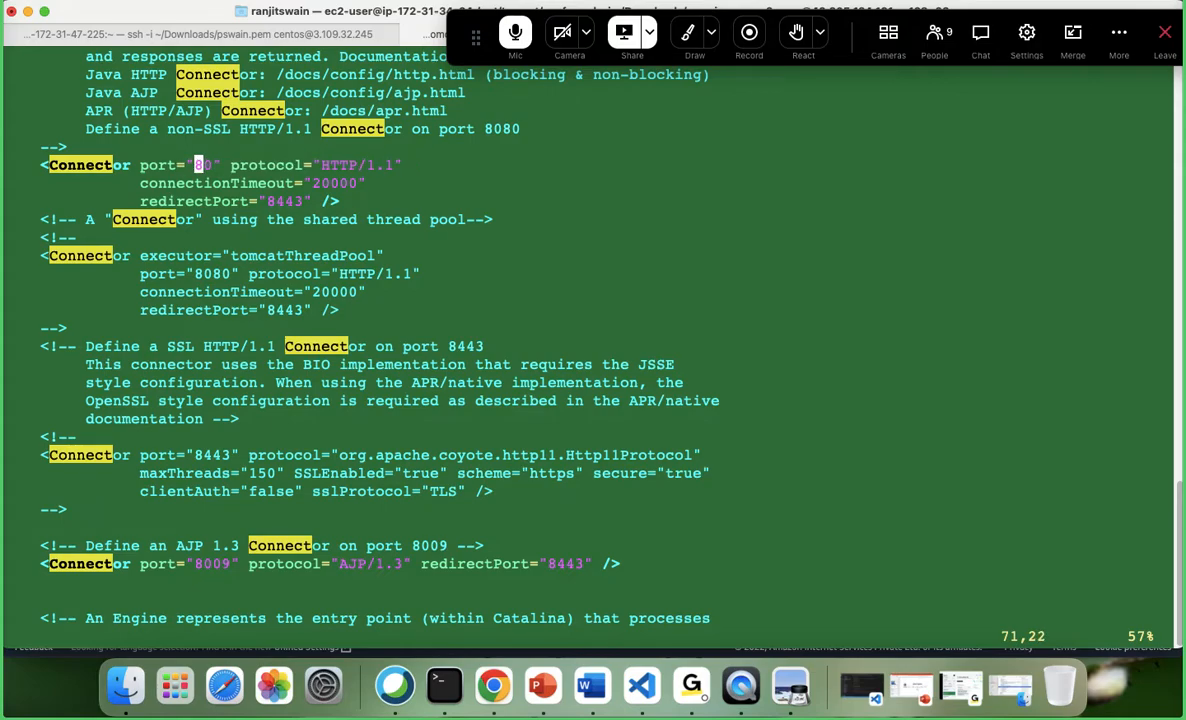
text(i)
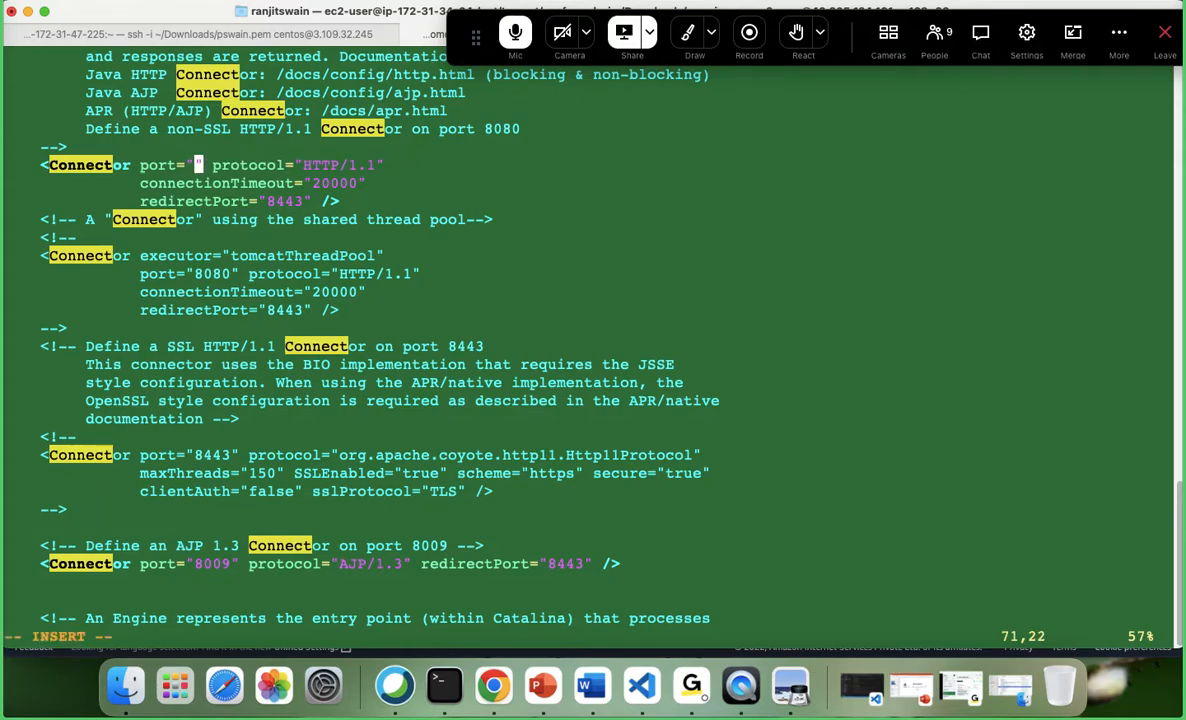
text(8282)
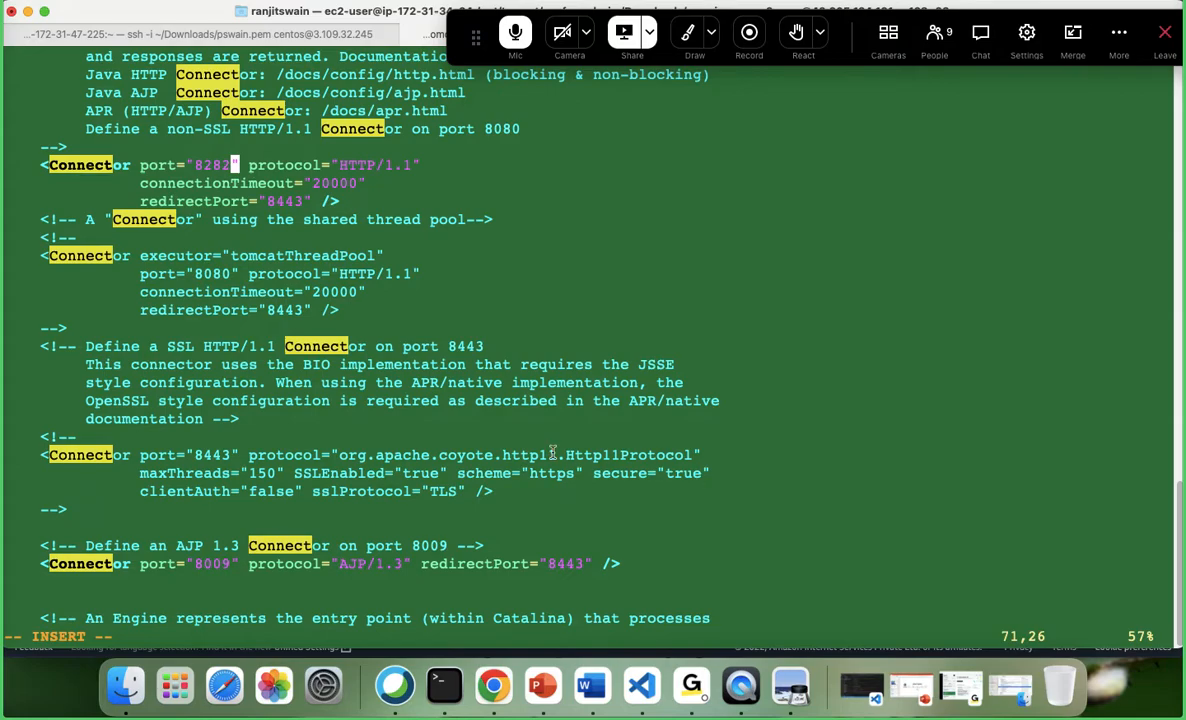
key(super+Tab)
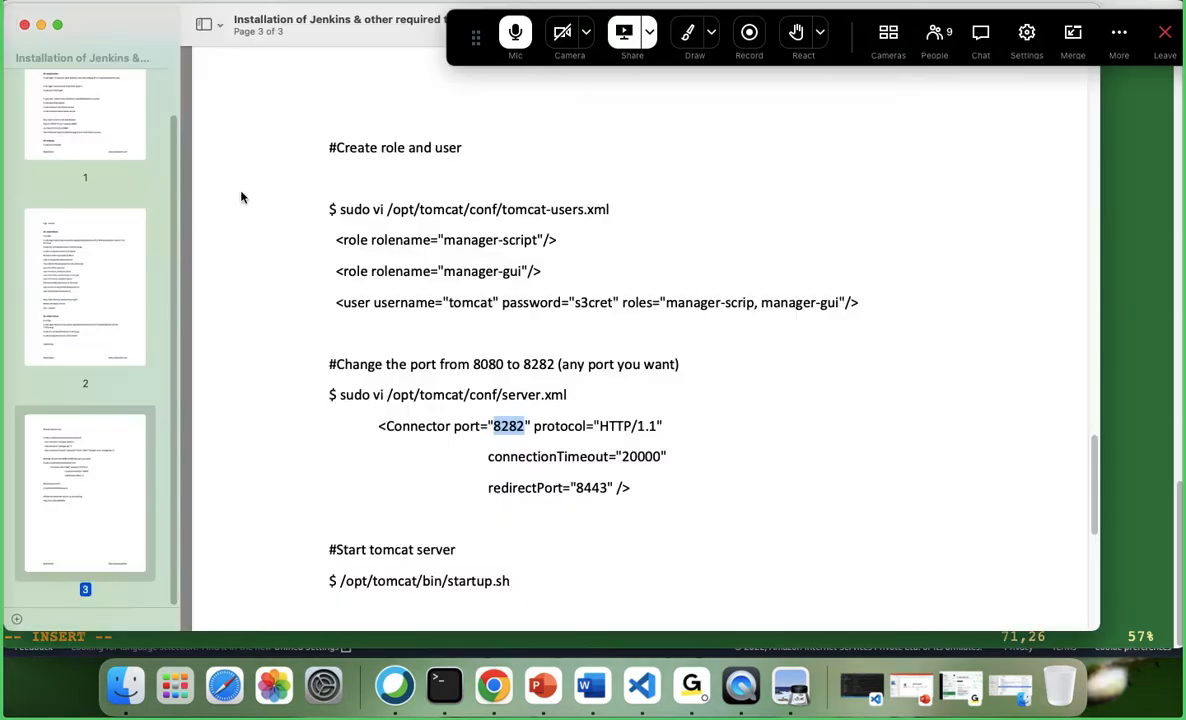
key(super+Tab)
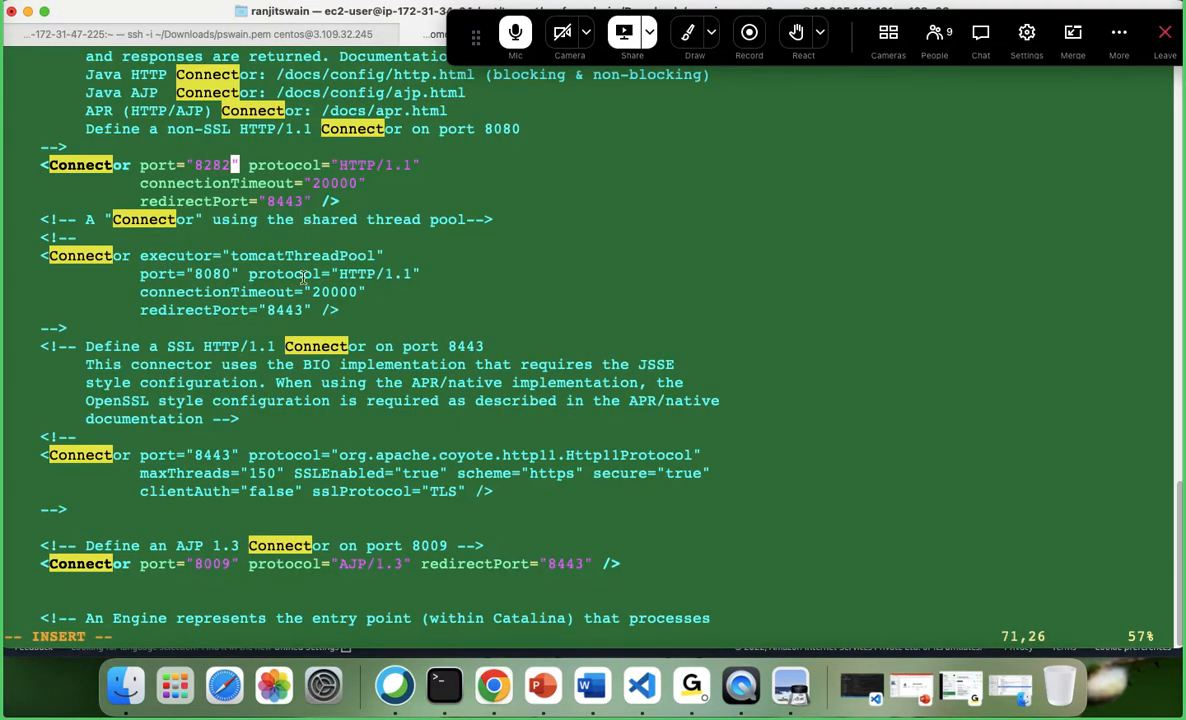
key(Escape)
text(:wq)
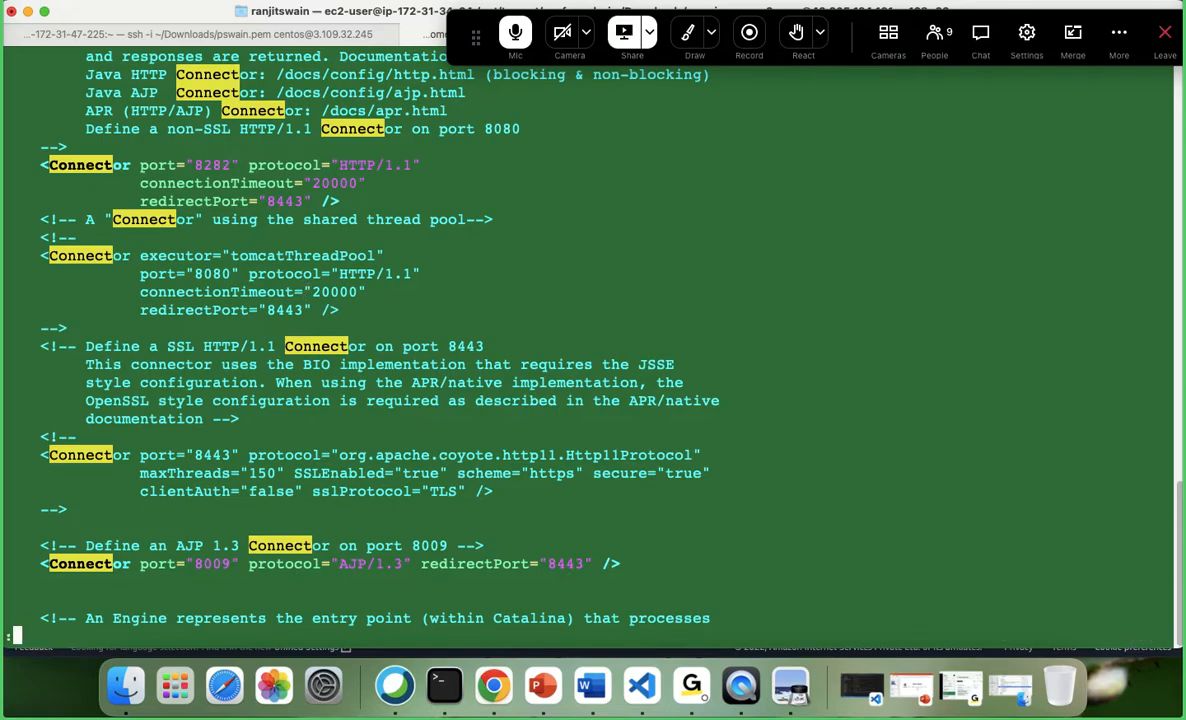
key(Return)
key(Return)
key(Return)
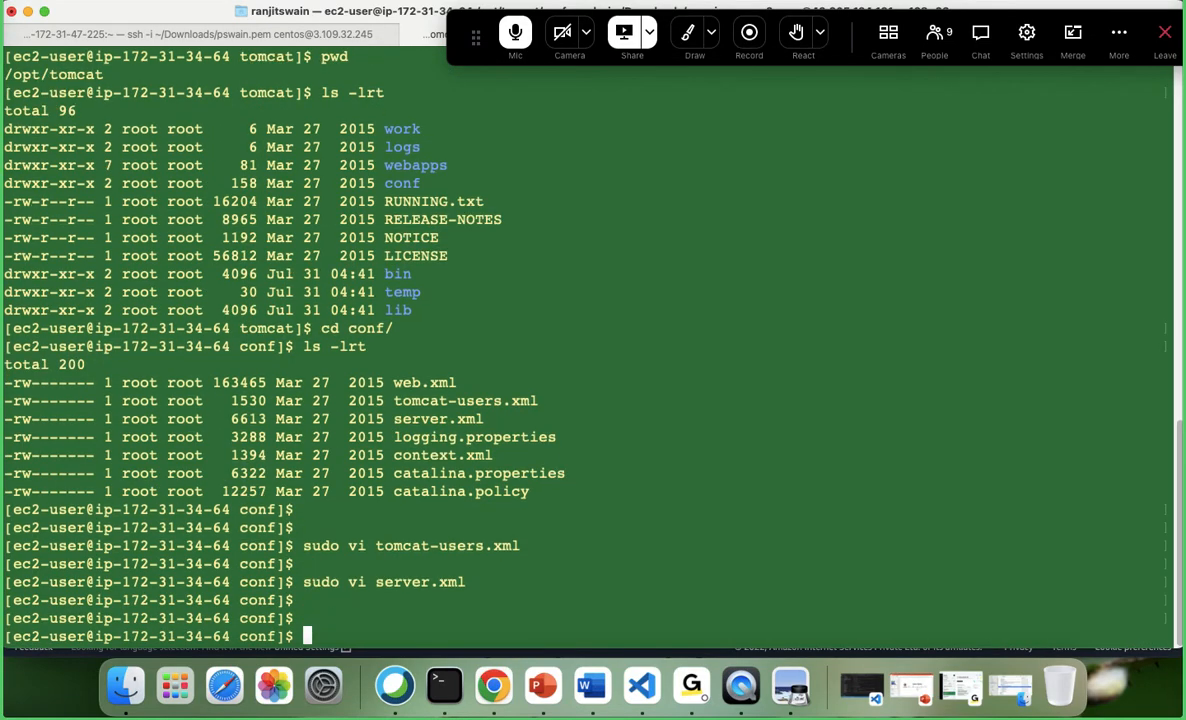
In the guide, mark tomcat-users.xml and server.xml as the edited files, then scroll on
key(super+Tab)
key(super+Tab)
drag(377, 547, 521, 547)
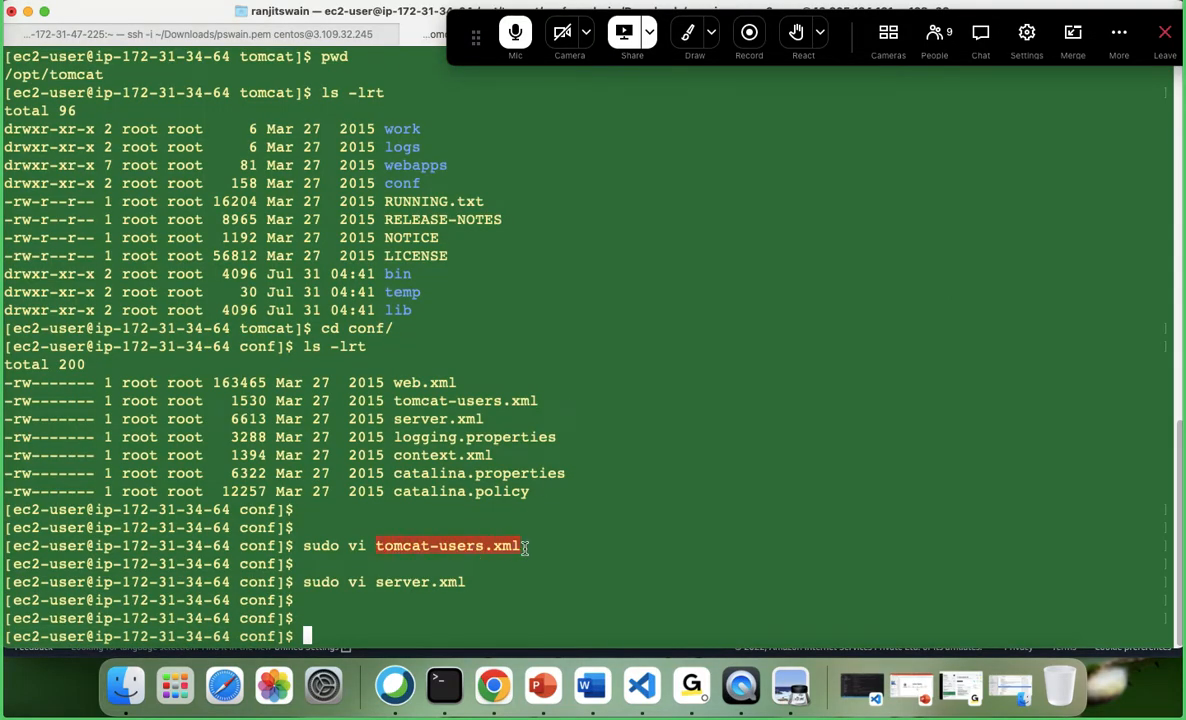
click(519, 547)
drag(378, 584, 470, 584)
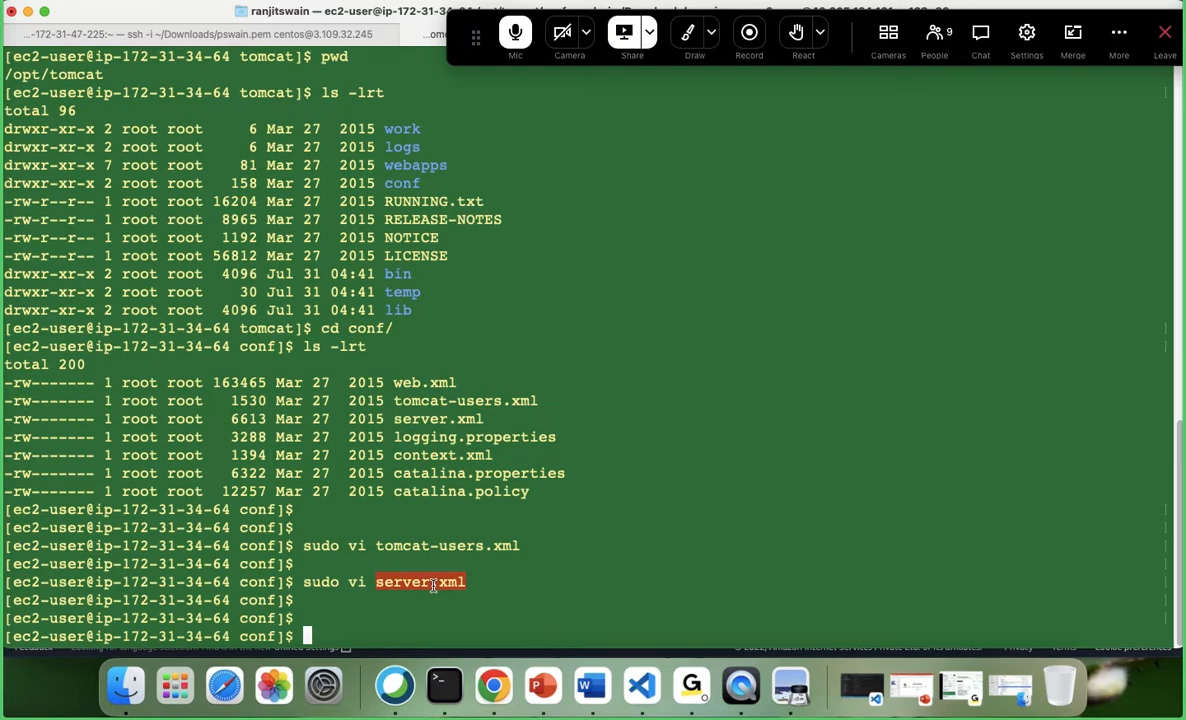
key(super+Tab)
click(645, 438)
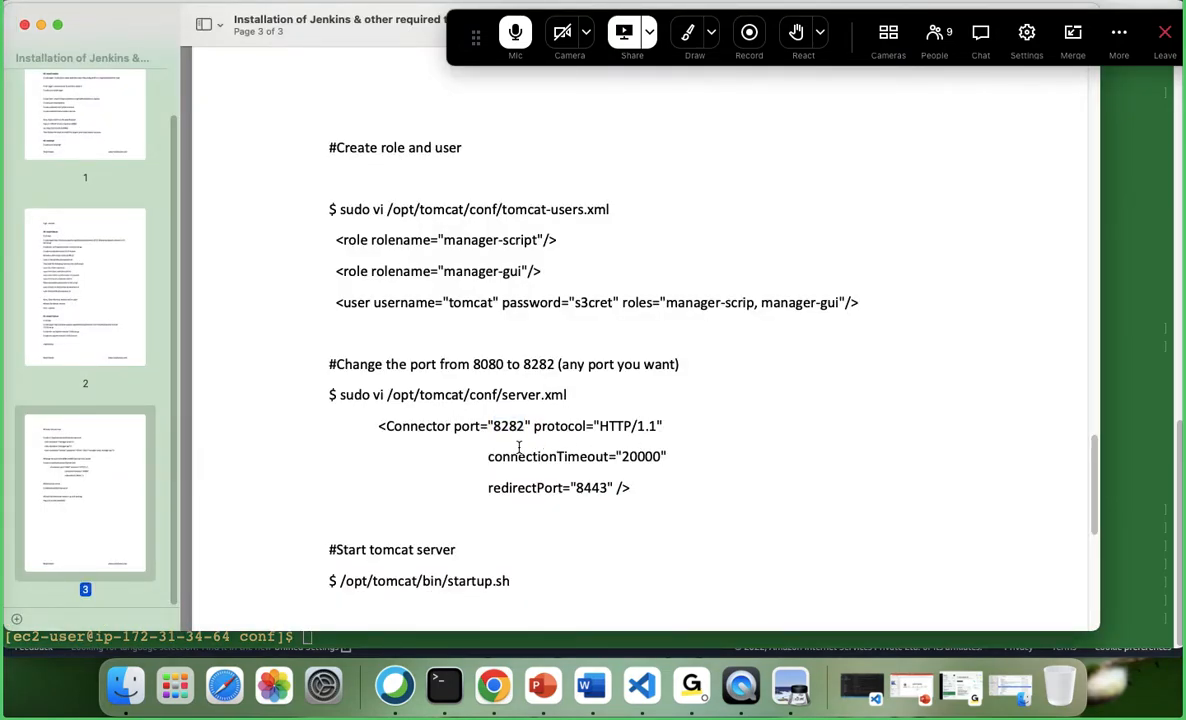
scroll(390, 505, down, 2)
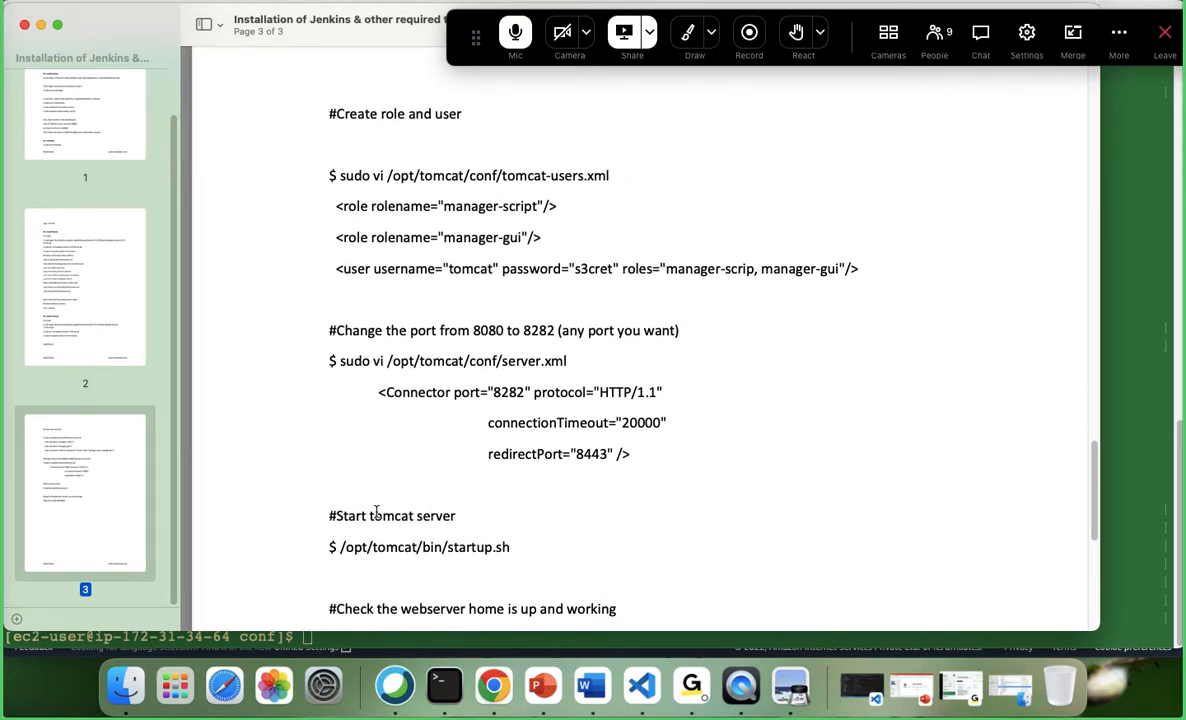
scroll(528, 533, down, 2)
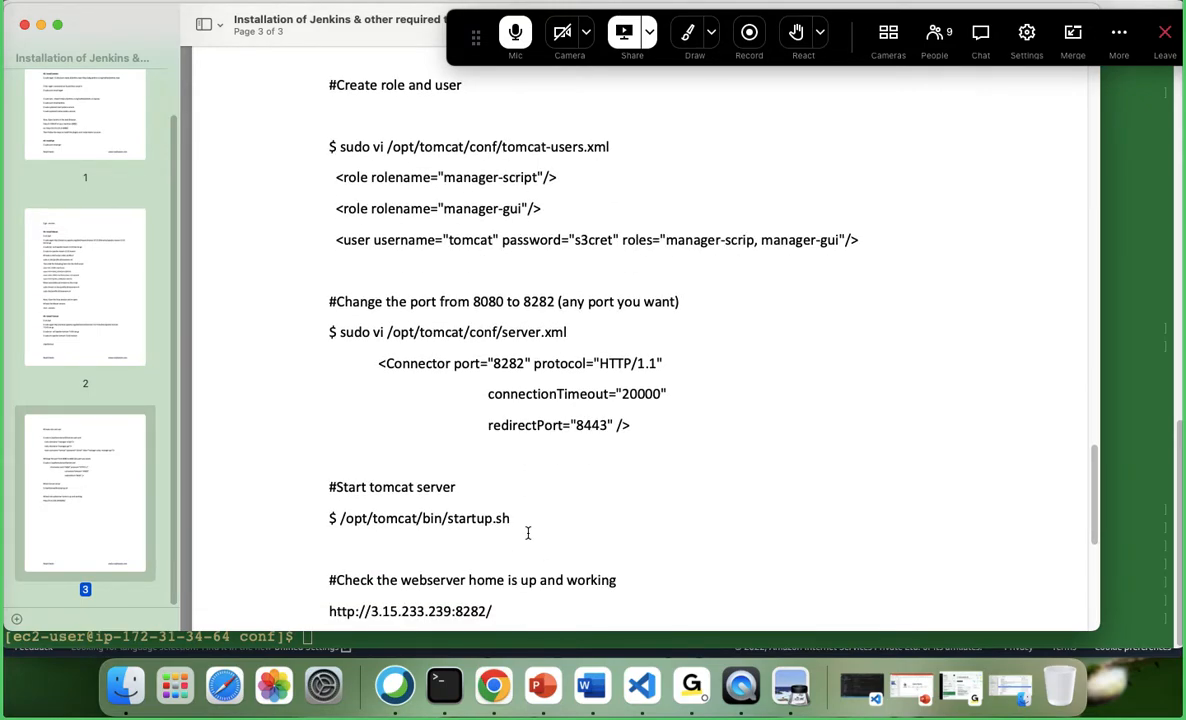
Go up to the tomcat folder and list its contents with ls -lrt
key(super+Tab)
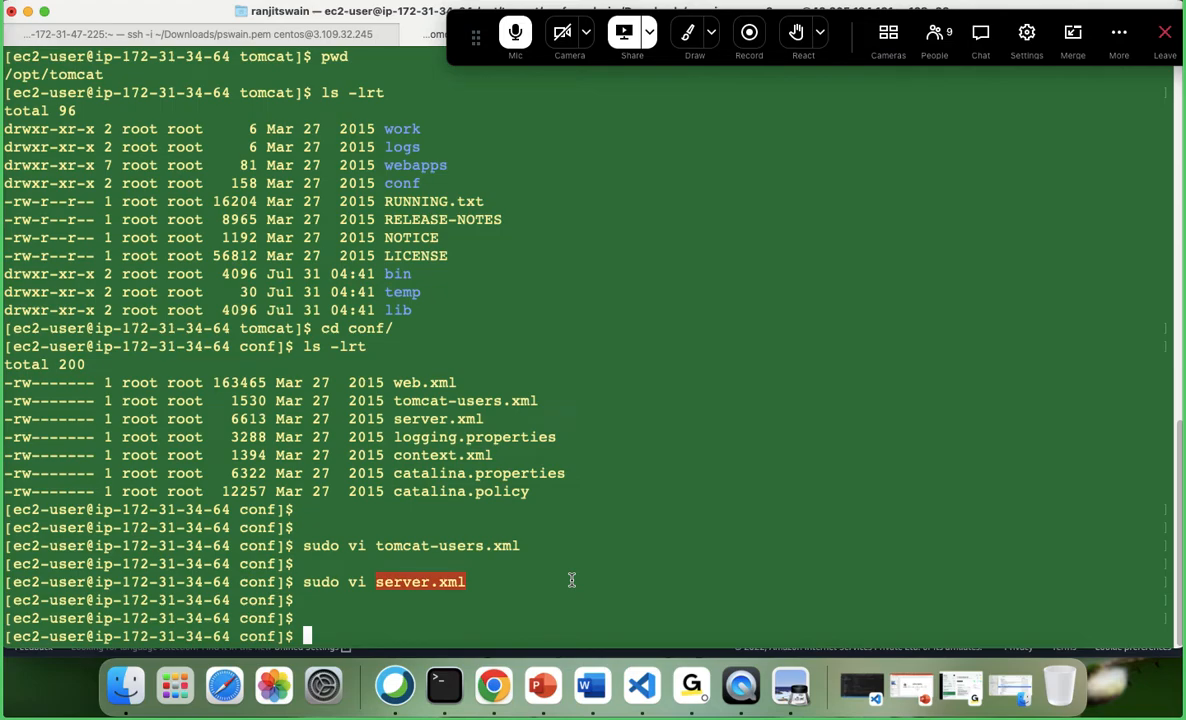
key(Return)
key(Return)
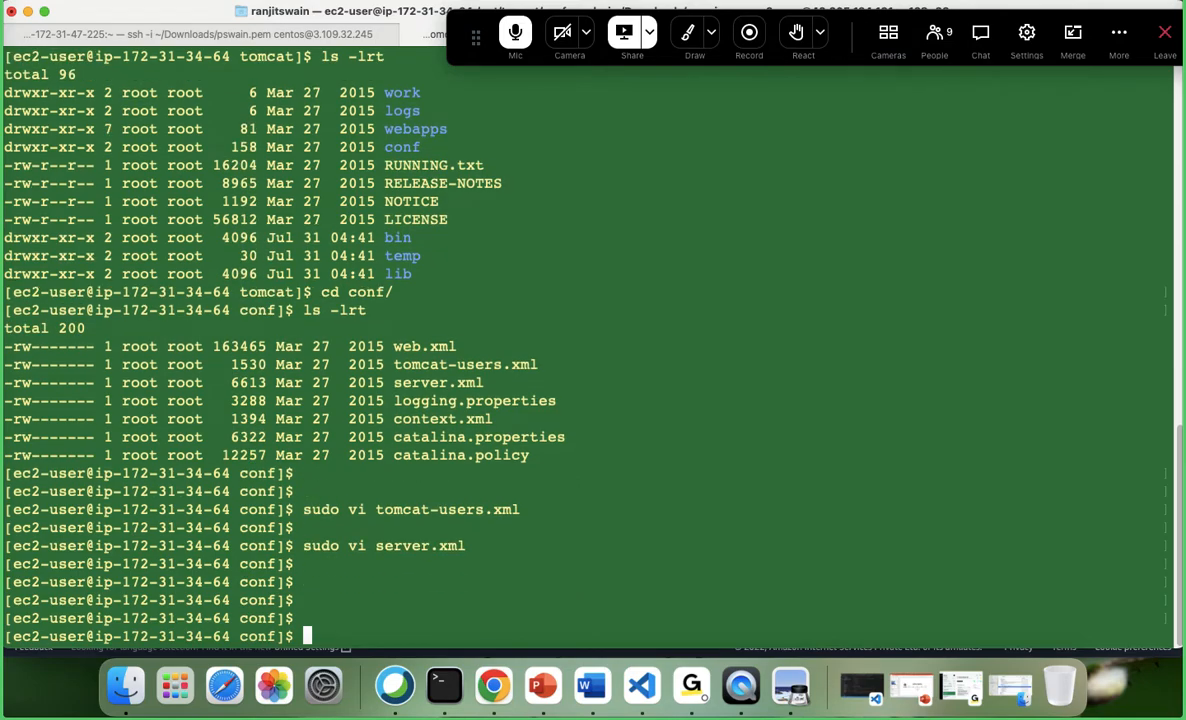
text(cd ..)
key(Return)
text(ls -lrt)
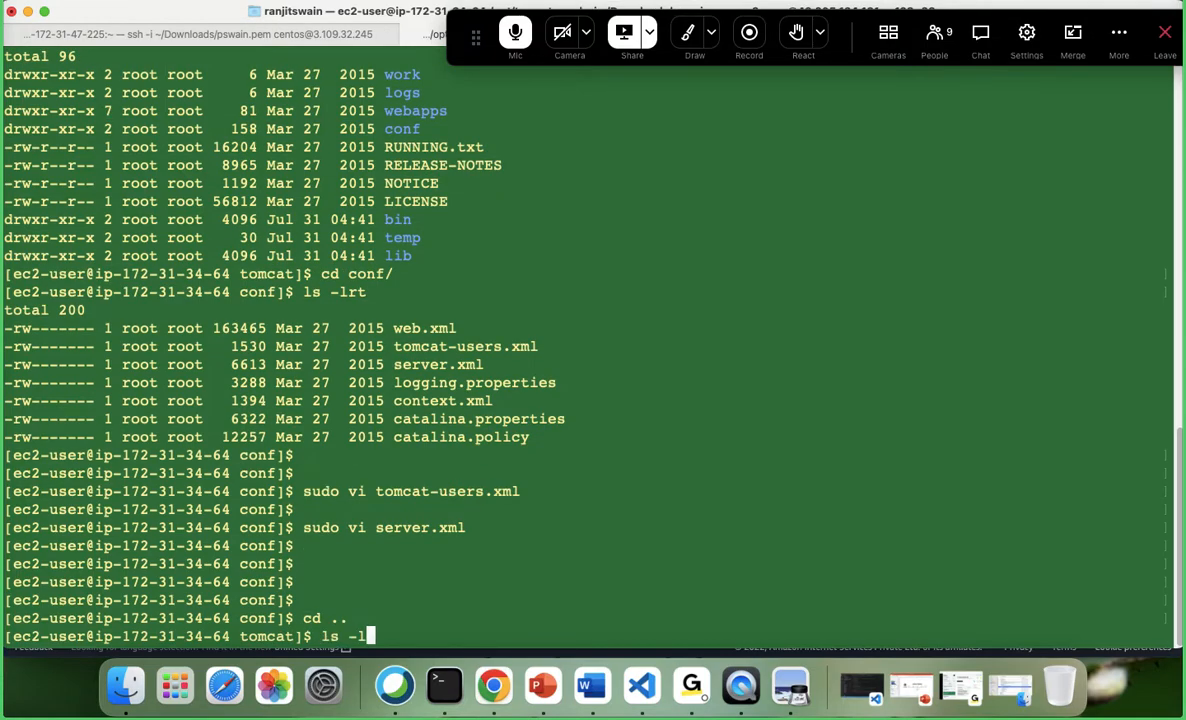
key(Return)
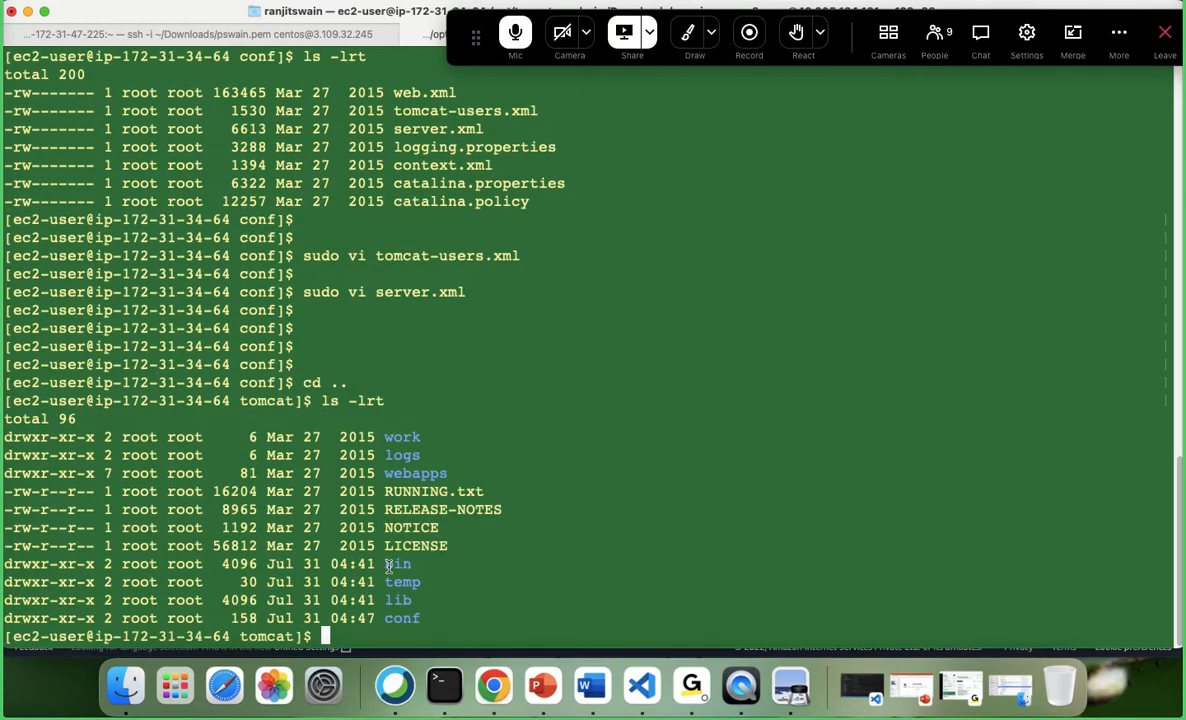
Enter bin, confirm the path with pwd, list it, and select startup.sh
text(cd bin)
key(Return)
text(pwd)
key(Return)
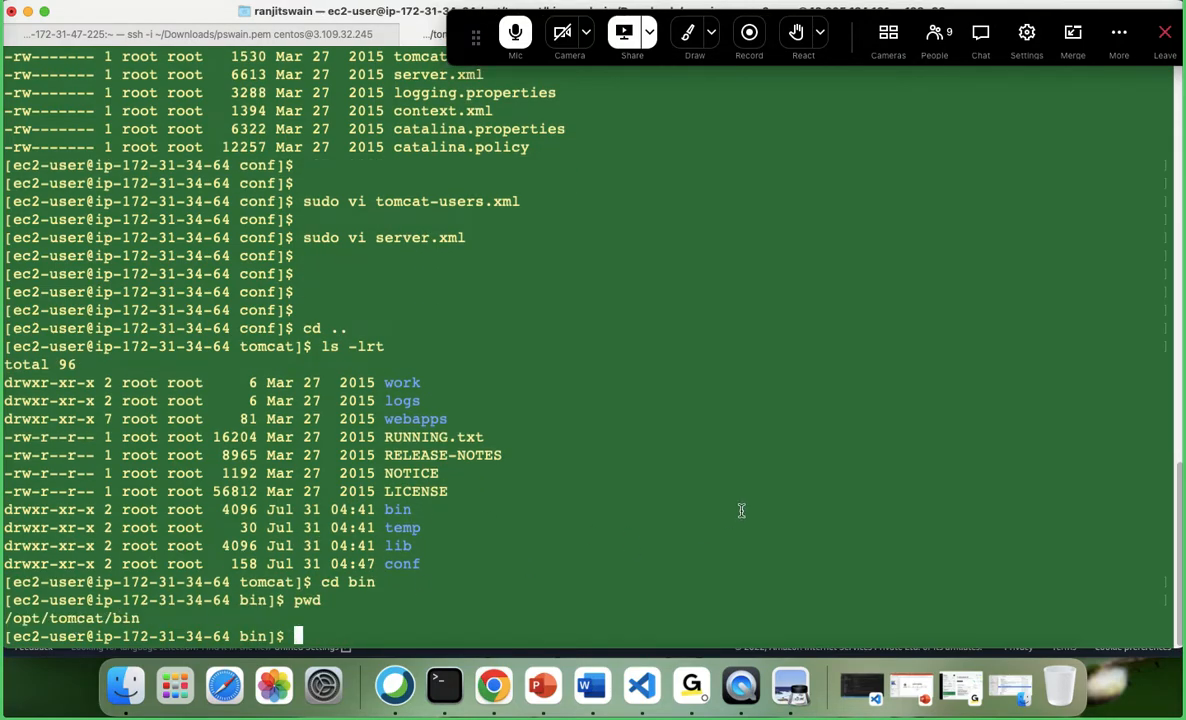
text(ls -lrt)
key(Return)
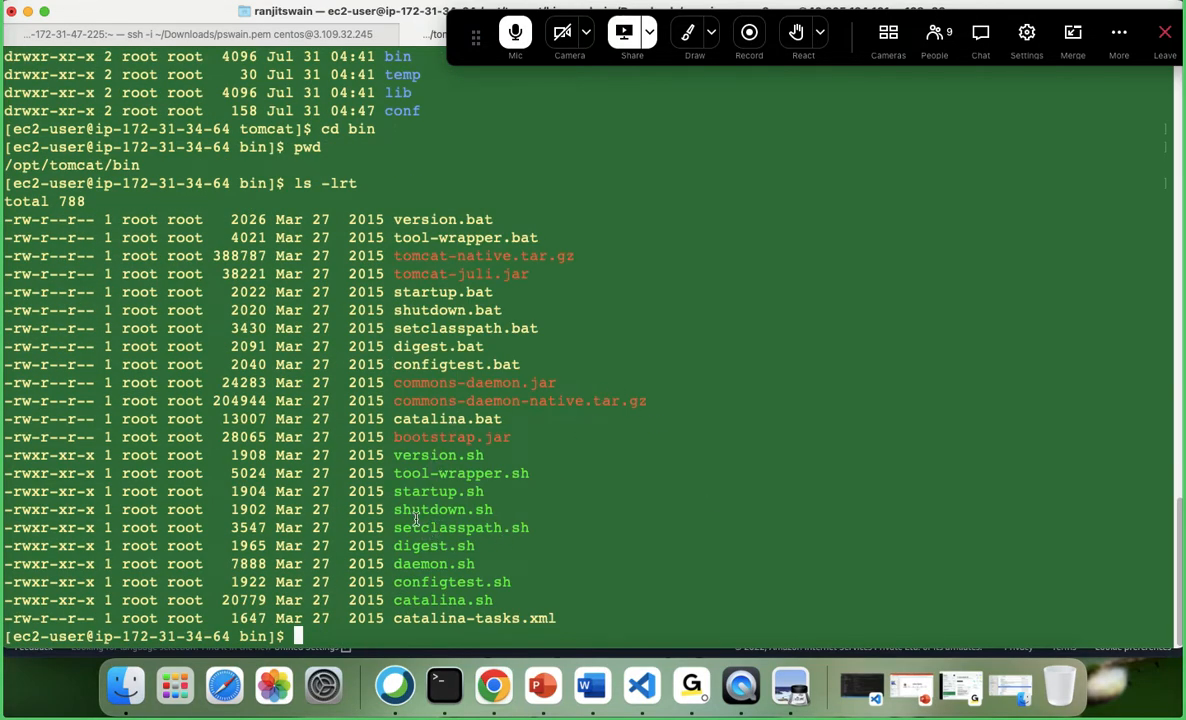
drag(396, 491, 484, 492)
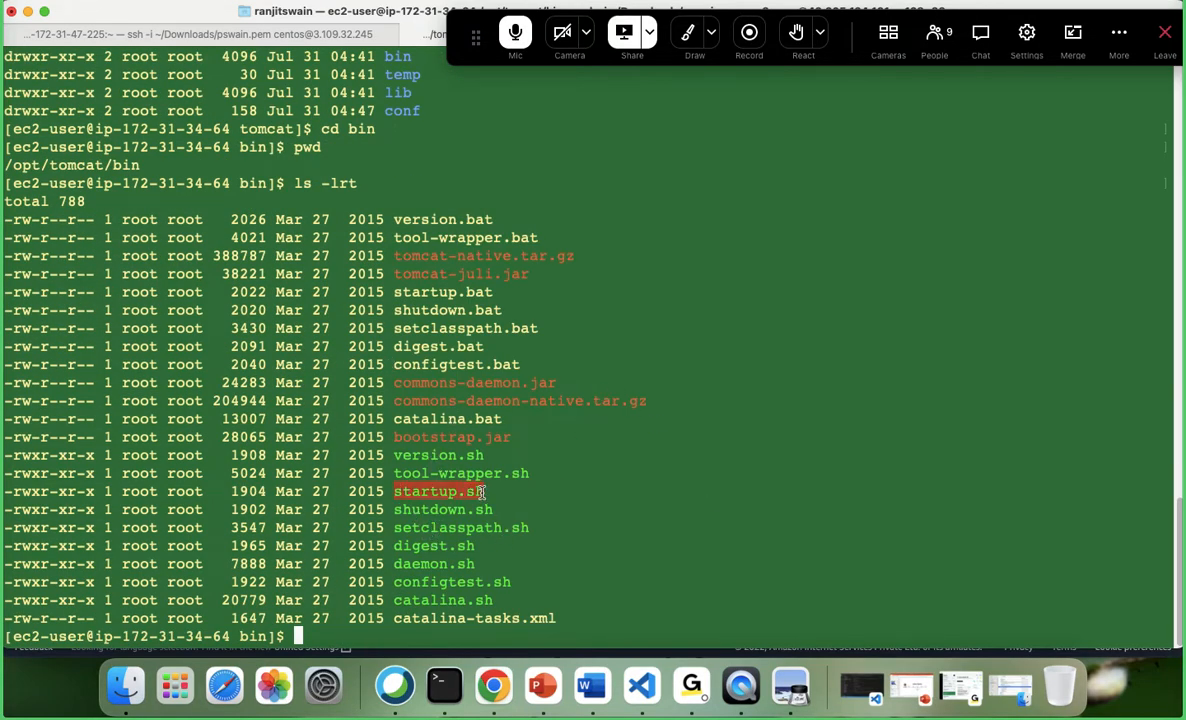
drag(394, 600, 499, 600)
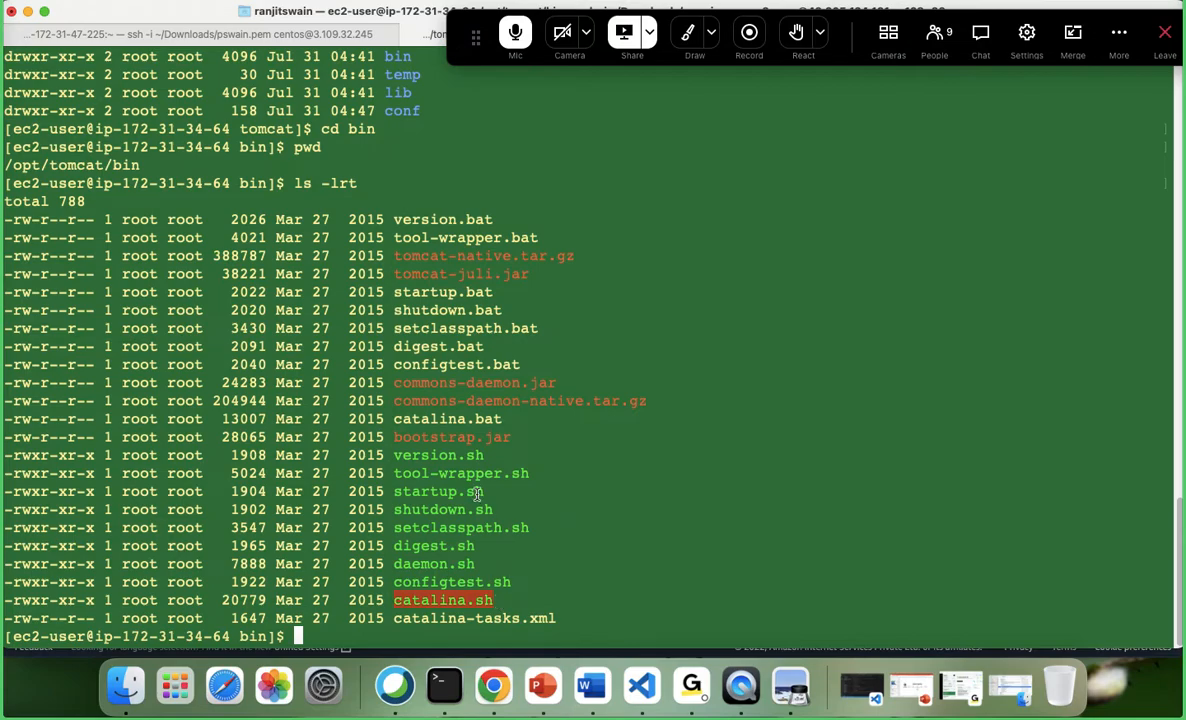
double_click(416, 492)
key(super+c)
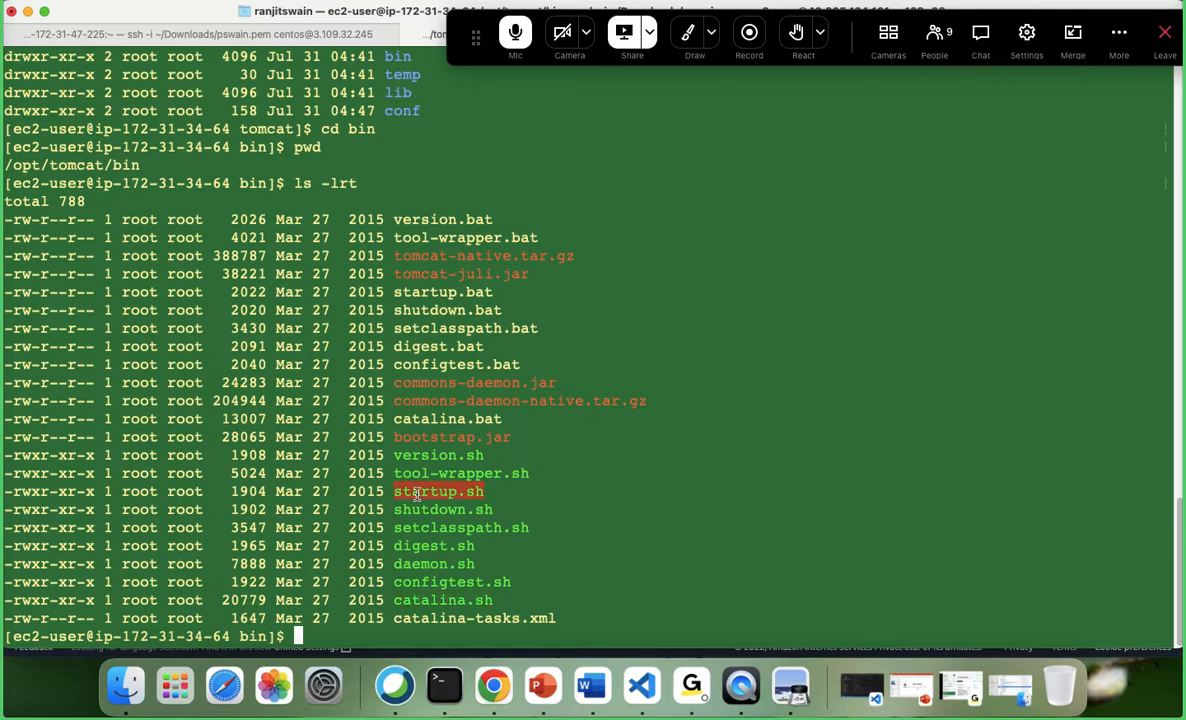
Run ./startup.sh, then retry it as sudo ./startup.sh
text(./)
key(super+v)
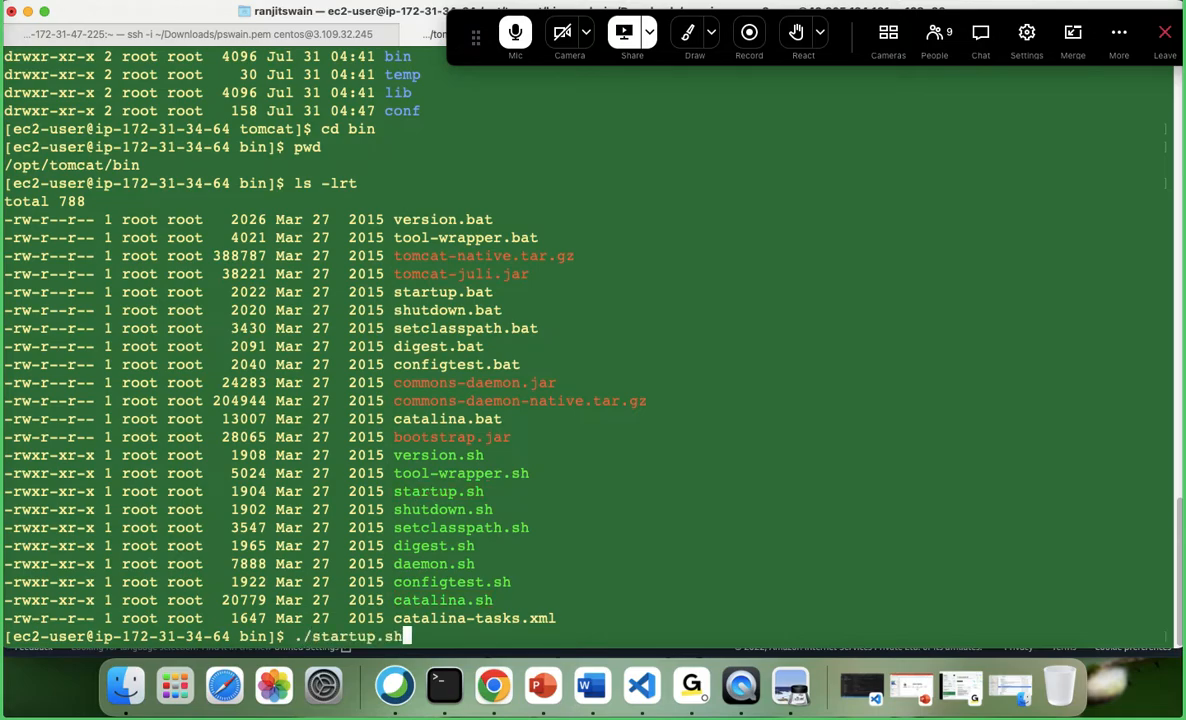
key(Return)
key(Return)
key(Return)
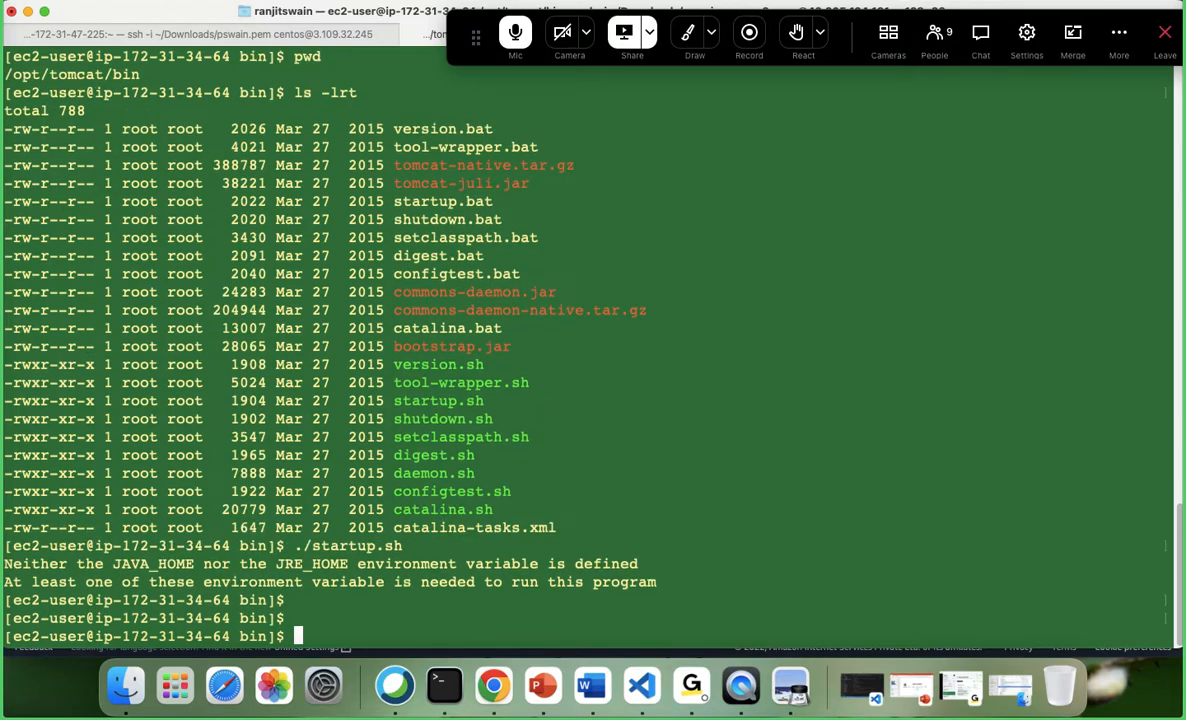
text(sudo)
drag(295, 546, 401, 546)
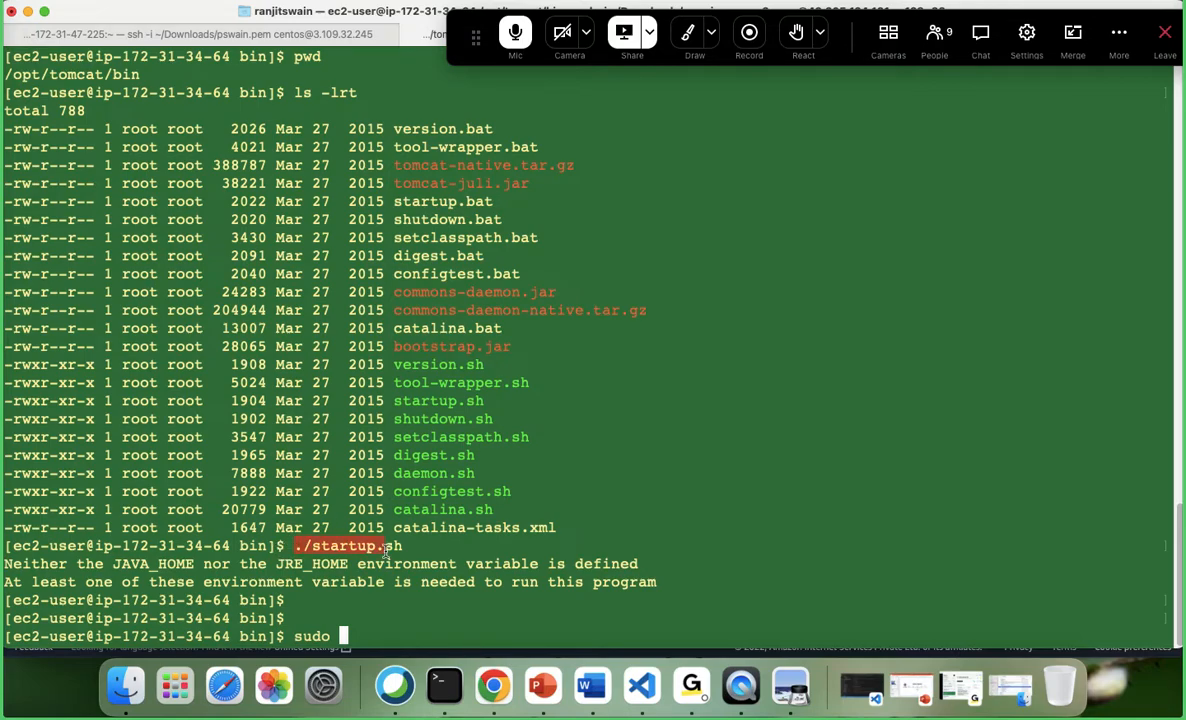
text(./startup.sh)
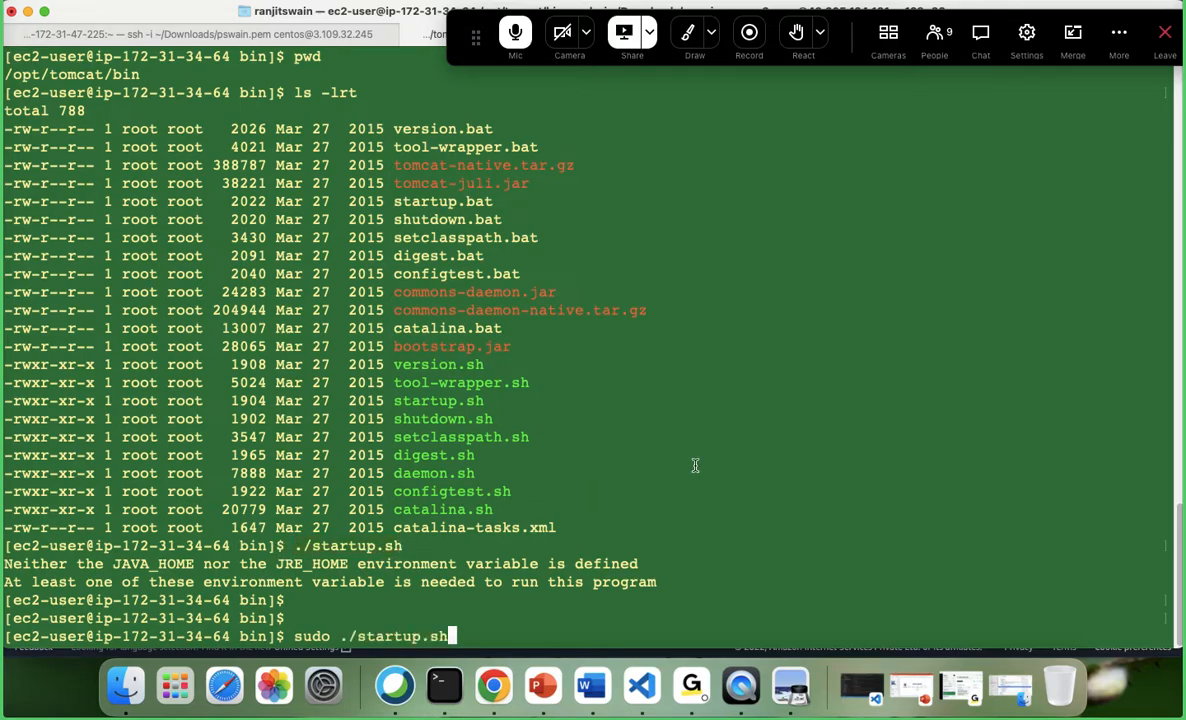
key(Return)
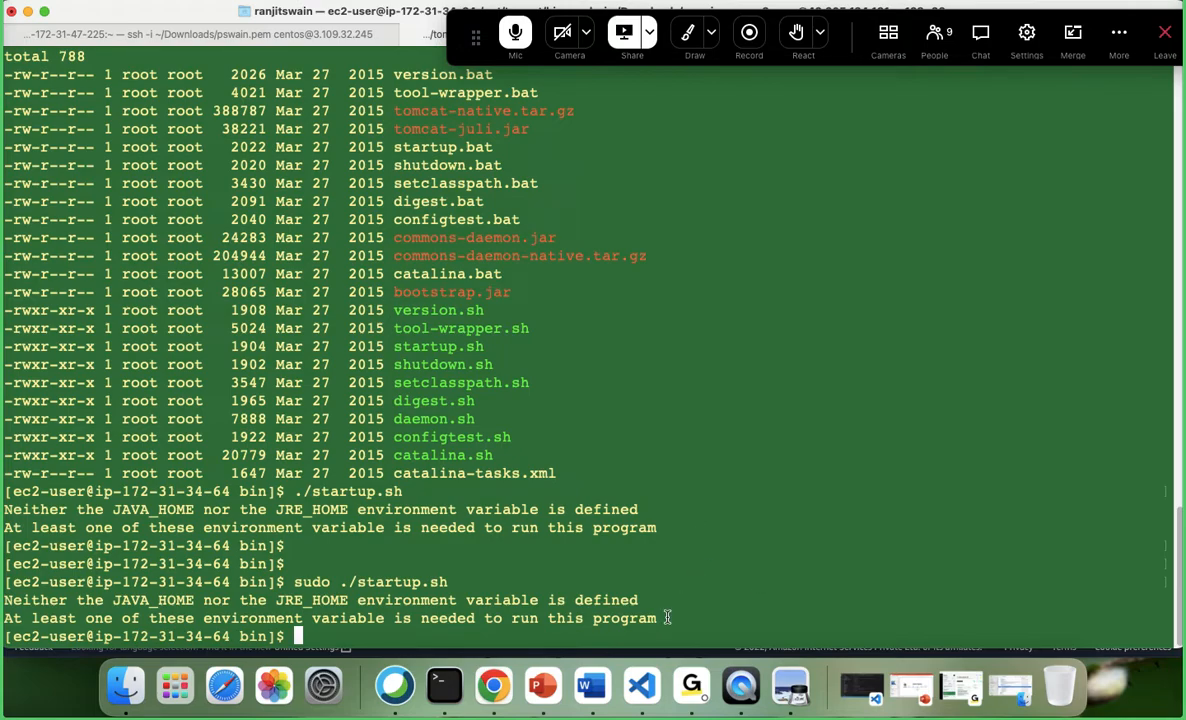
Note the missing JAVA_HOME error and run java --version, which reports command not found
drag(664, 618, 4, 597)
text(java --version)
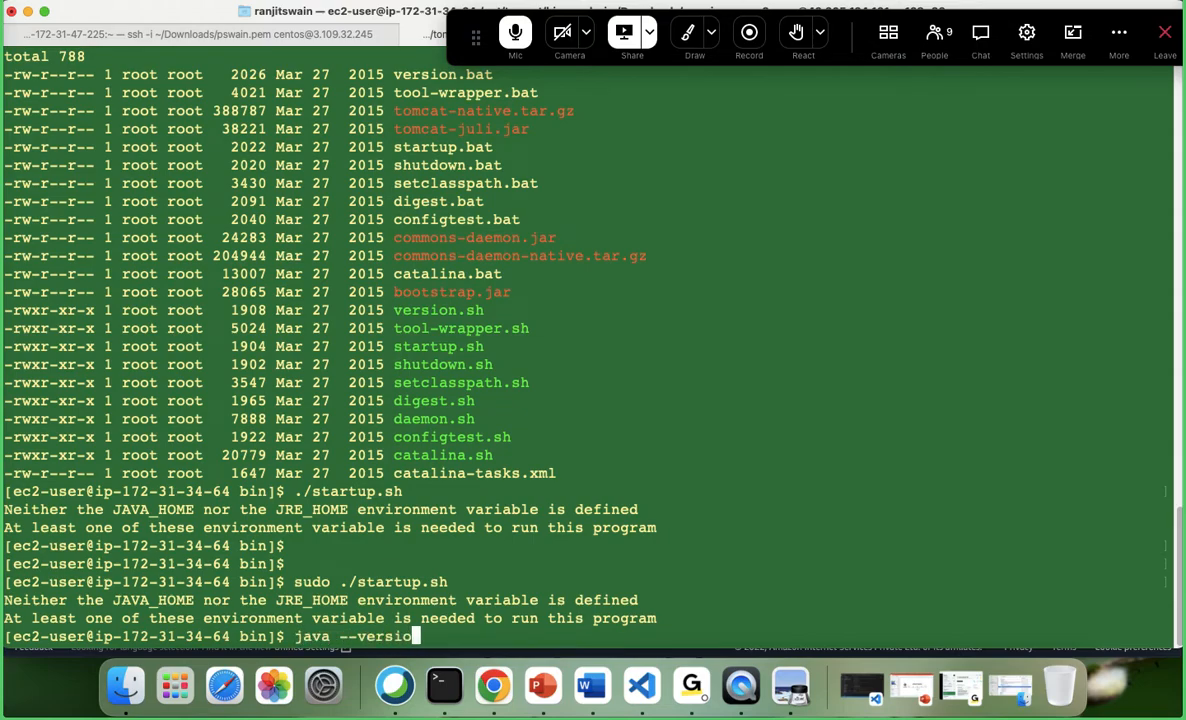
key(Return)
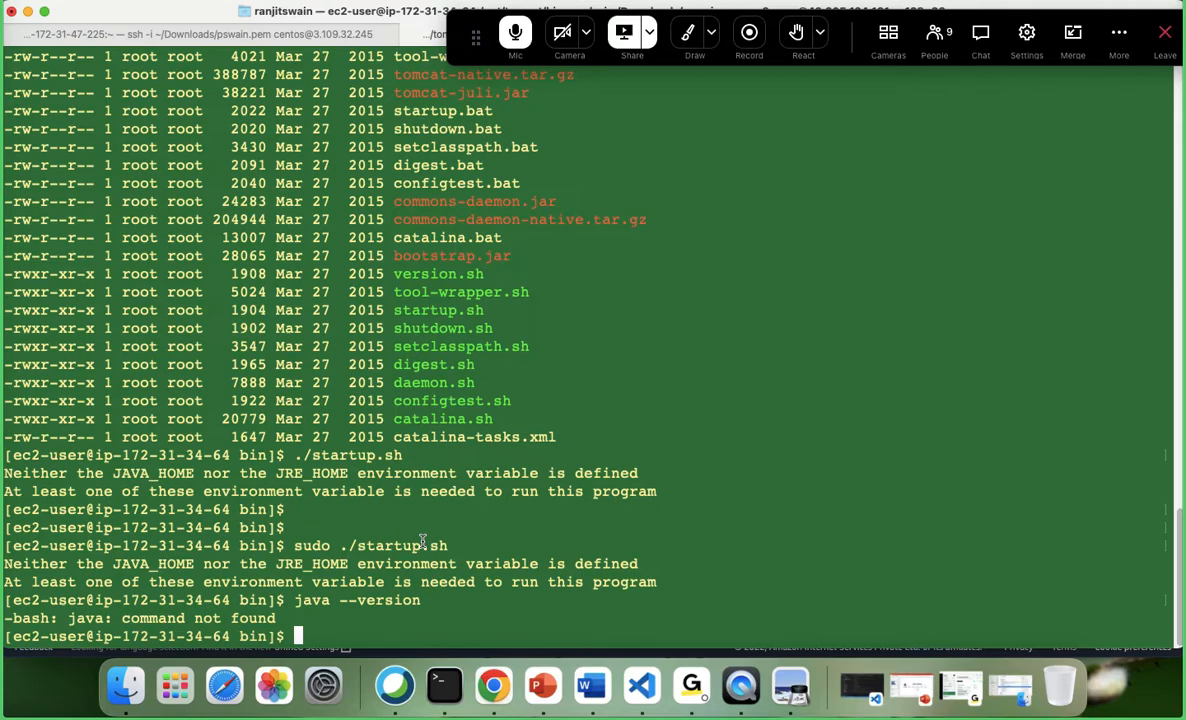
drag(393, 125, 606, 316)
click(716, 462)
key(Return)
key(Return)
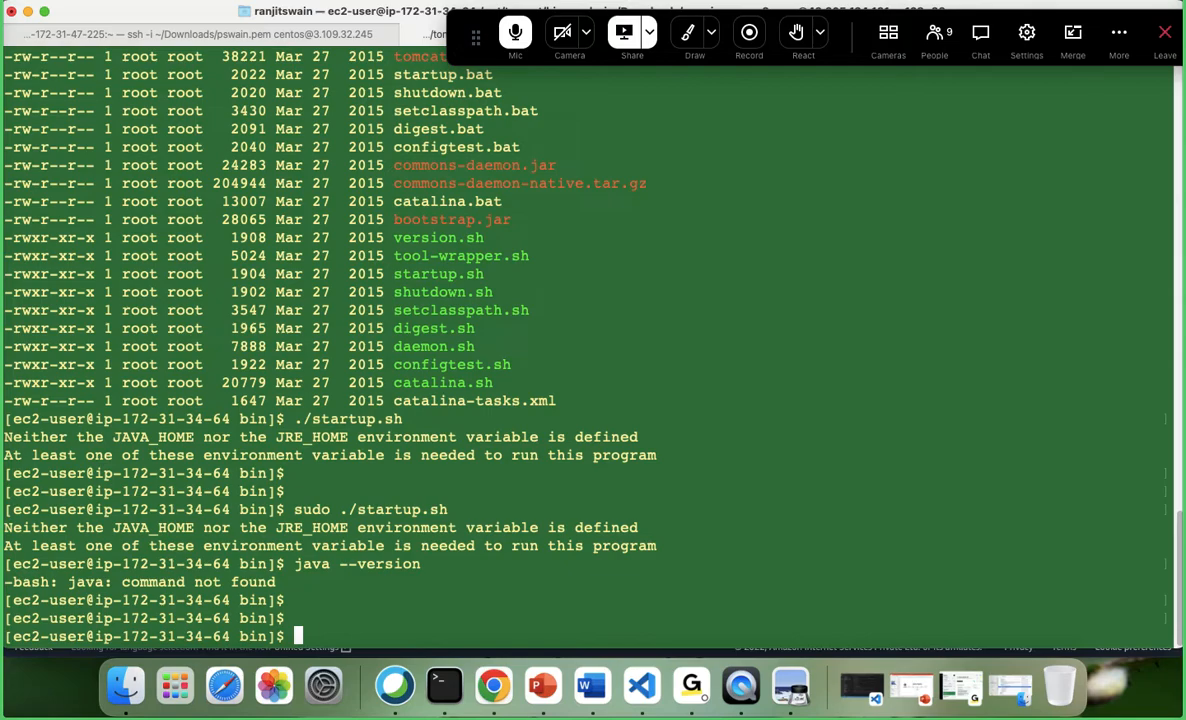
text(sudo)
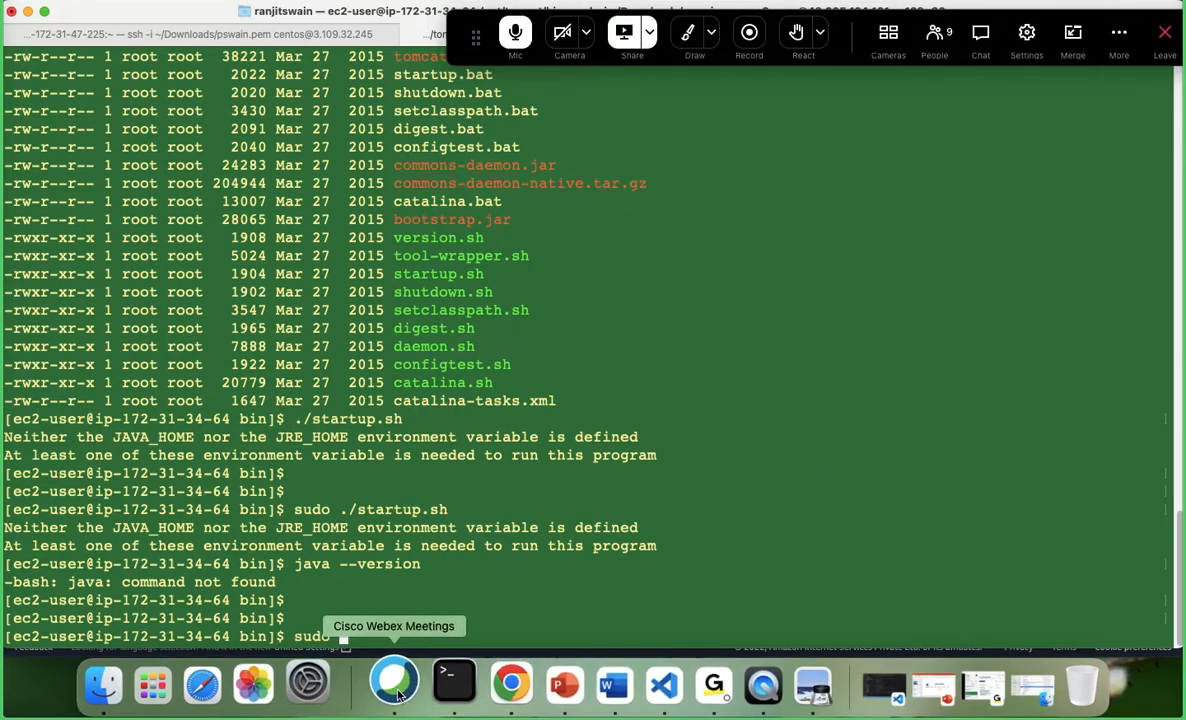
Select the 'sudo yum install java-1.8.0-openjdk' line on page 1 of the guide
click(778, 690)
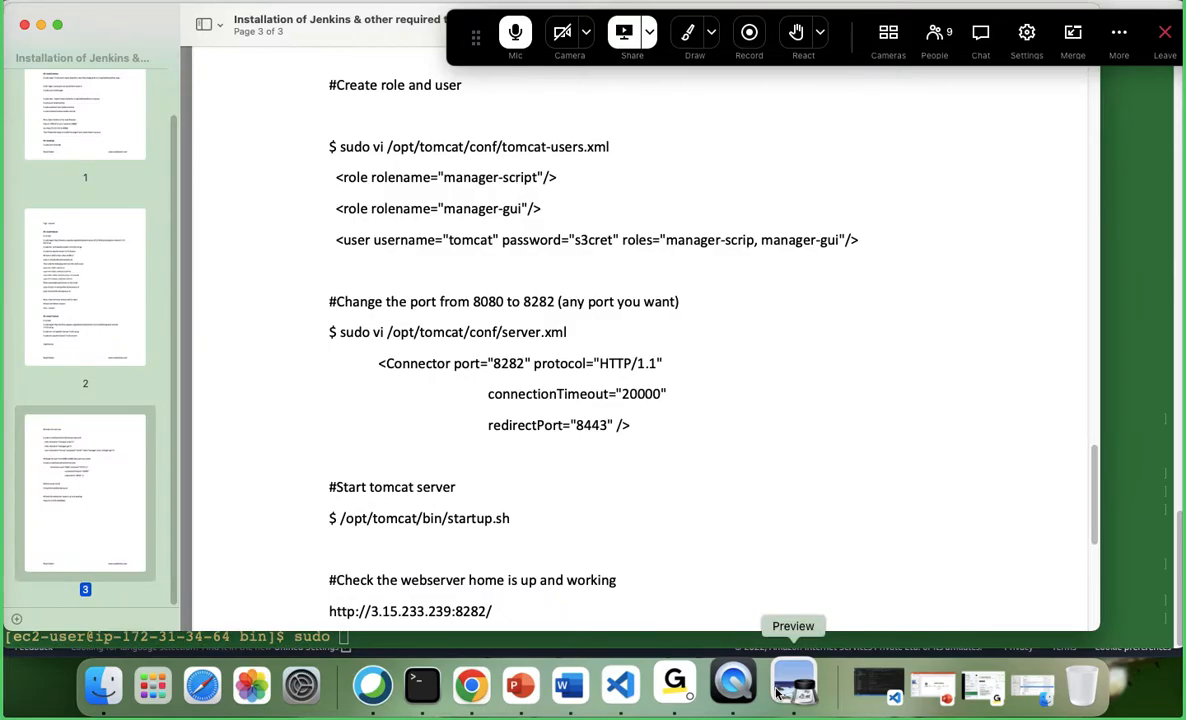
scroll(506, 522, down, 10)
scroll(505, 524, up, 15)
scroll(505, 520, up, 20)
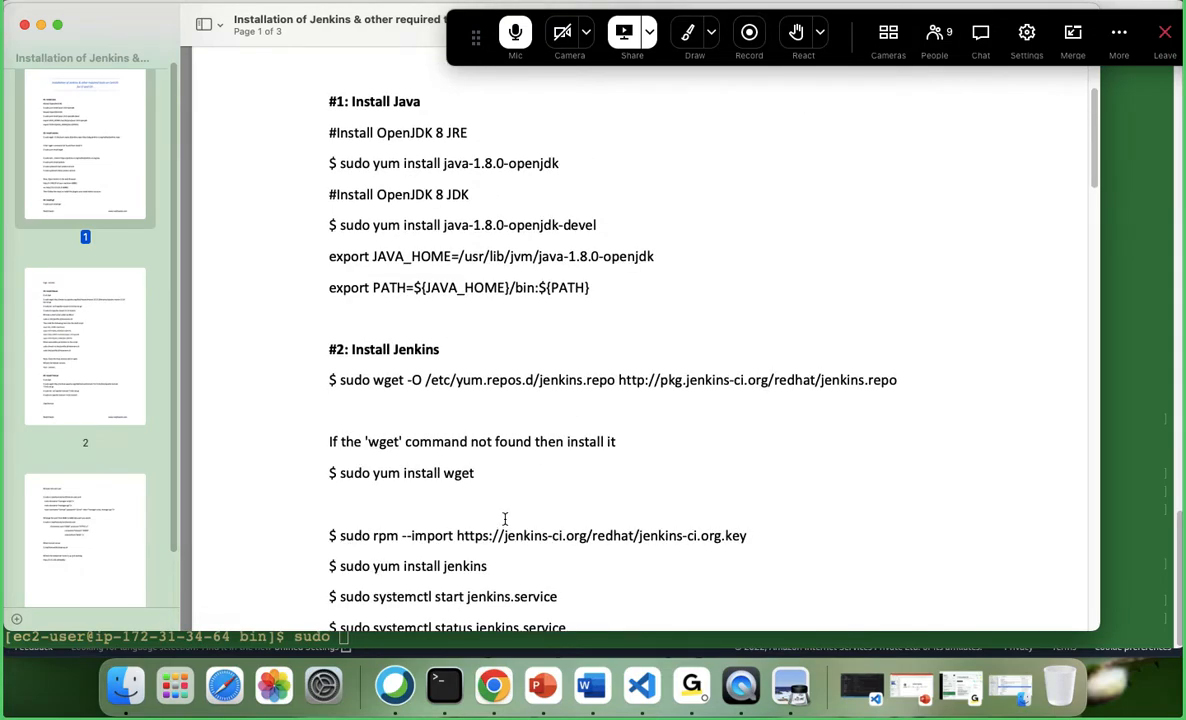
drag(560, 169, 341, 172)
key(super+c)
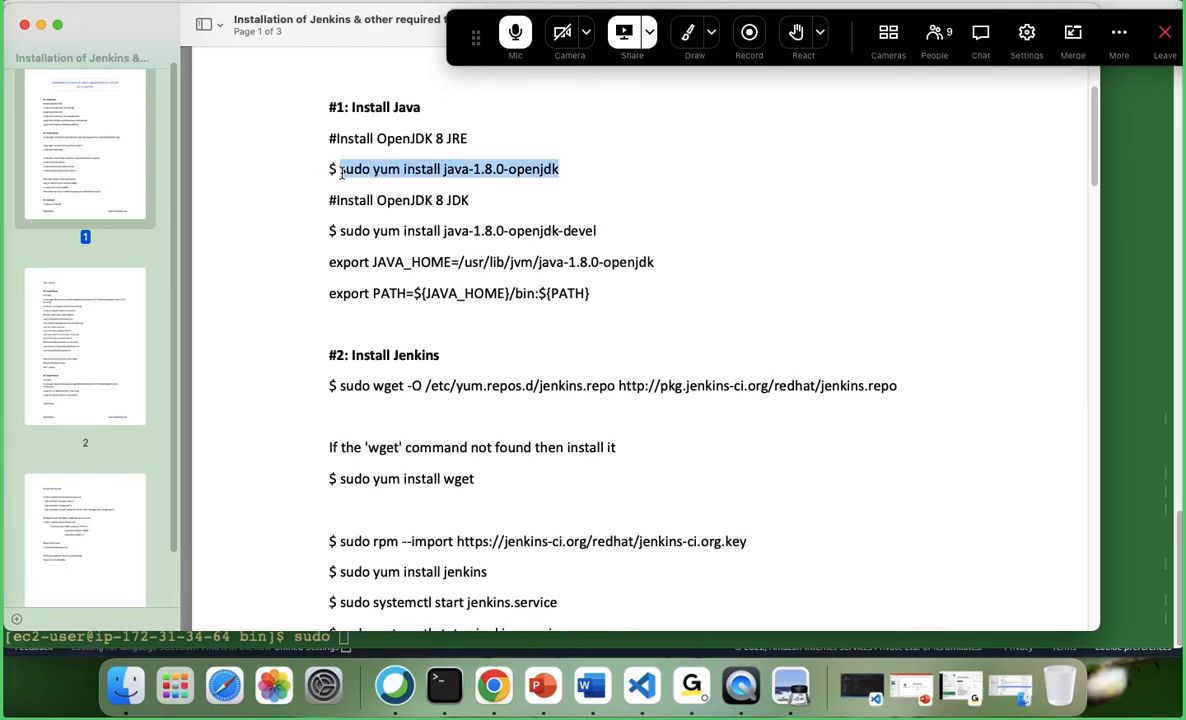
Run sudo yum install java-1.8.0-openjdk and confirm with y
key(super+Tab)
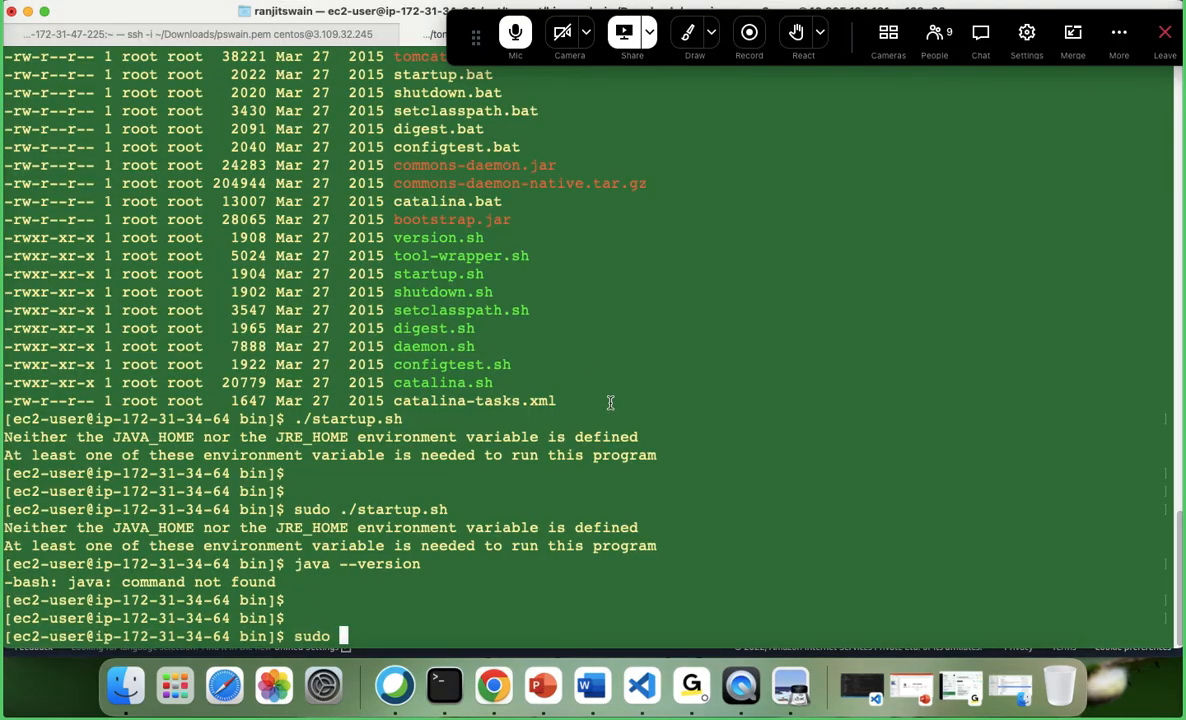
key(BackSpace)
key(BackSpace)
key(BackSpace)
key(BackSpace)
key(BackSpace)
key(super+v)
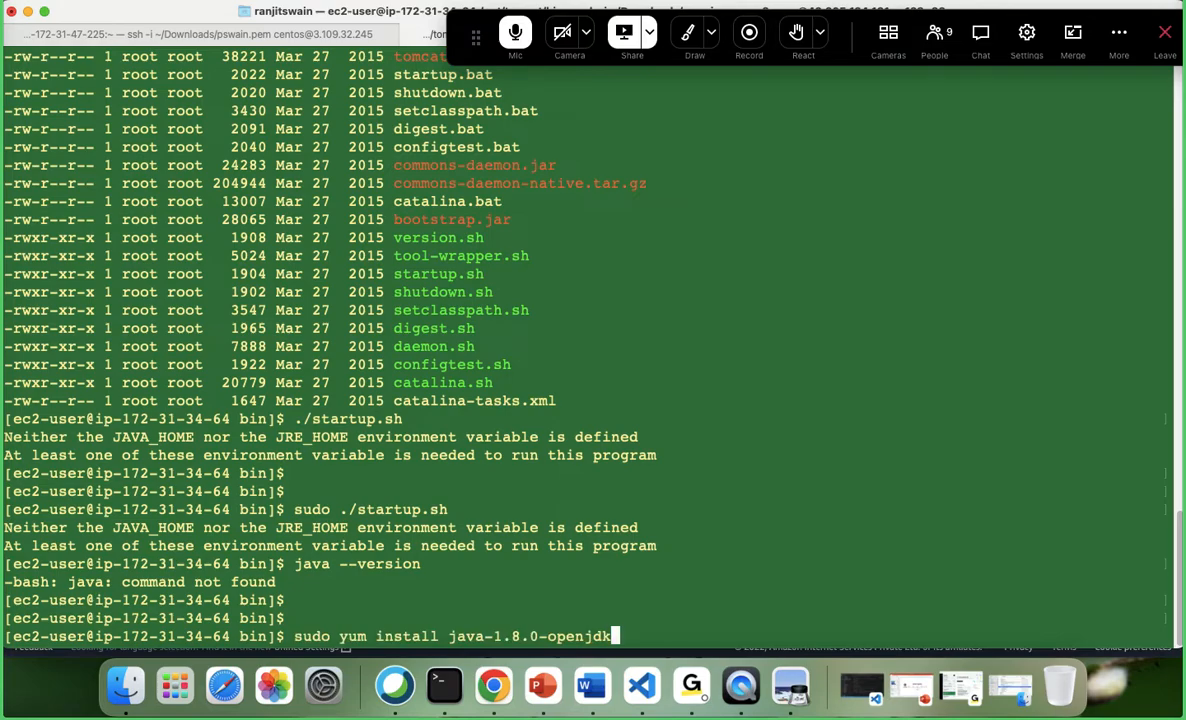
key(Return)
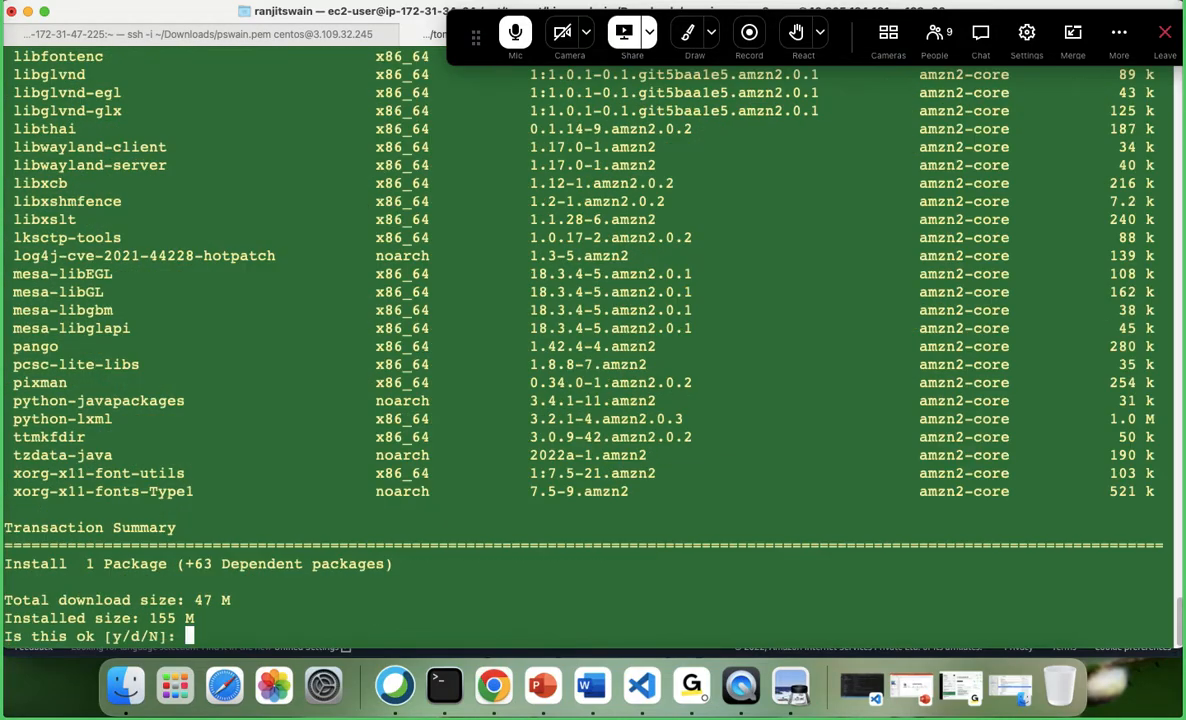
text(y)
key(Return)
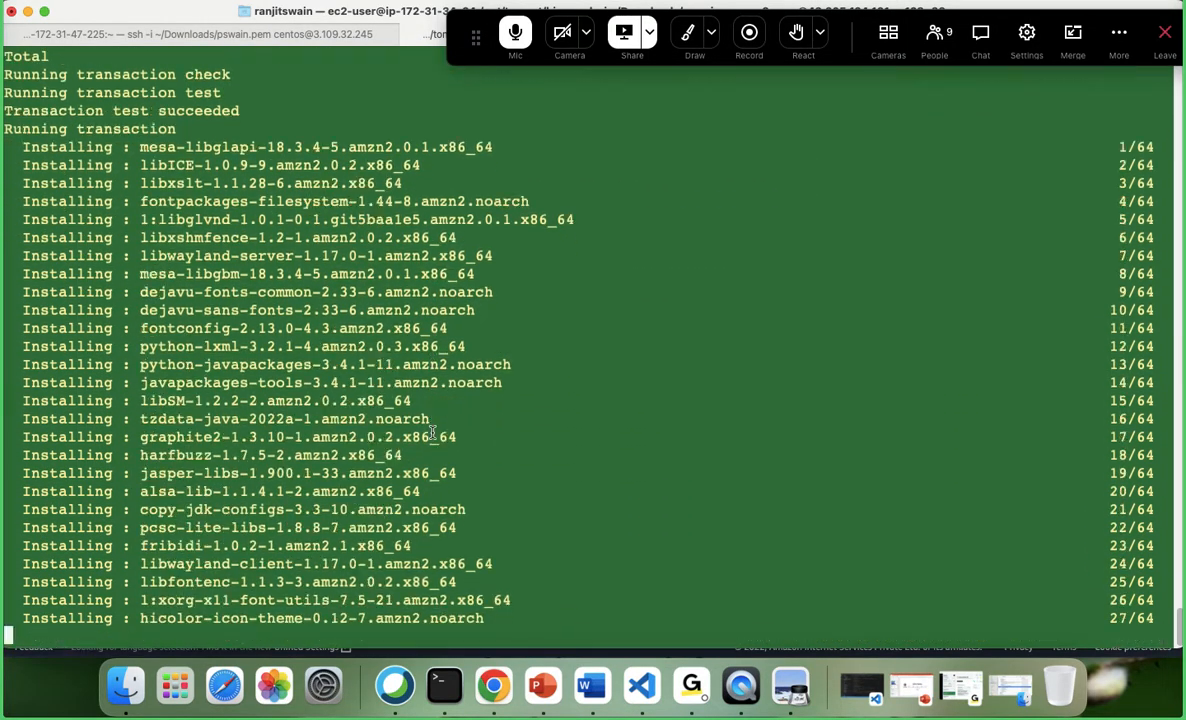
Copy and run the java-1.8.0-openjdk-devel install from the guide, confirming with y
key(super+Tab)
drag(598, 231, 342, 234)
key(super+c)
key(super+Tab)
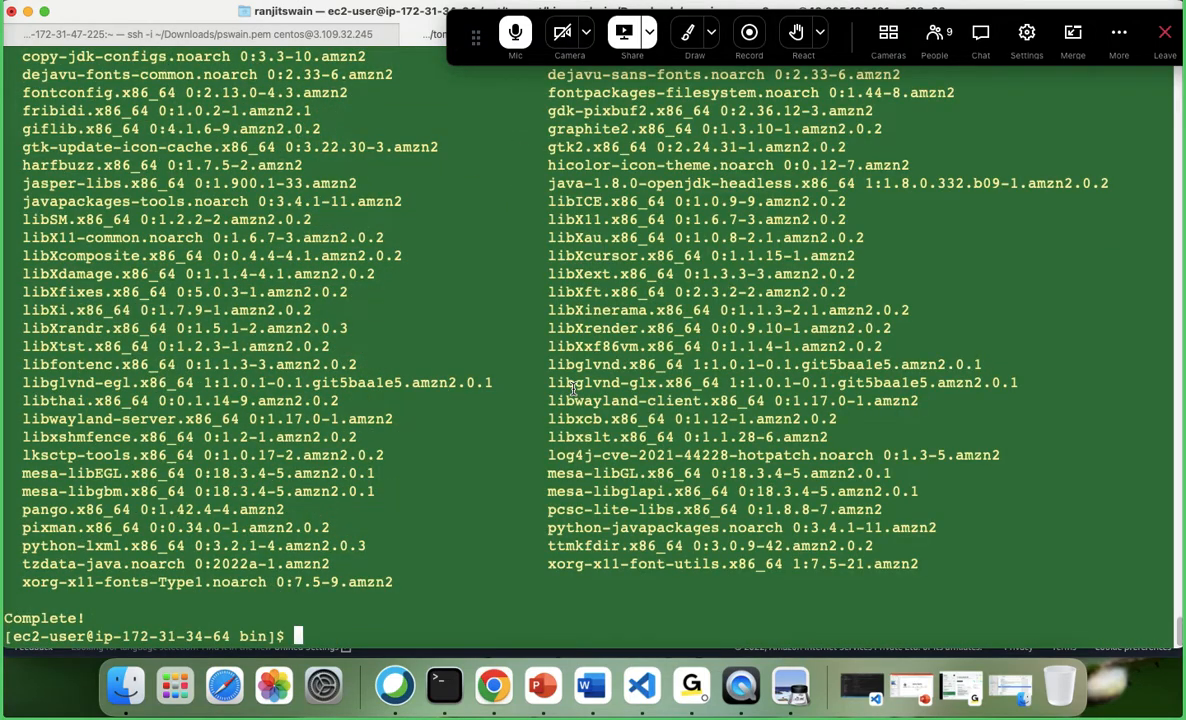
key(super+v)
key(Return)
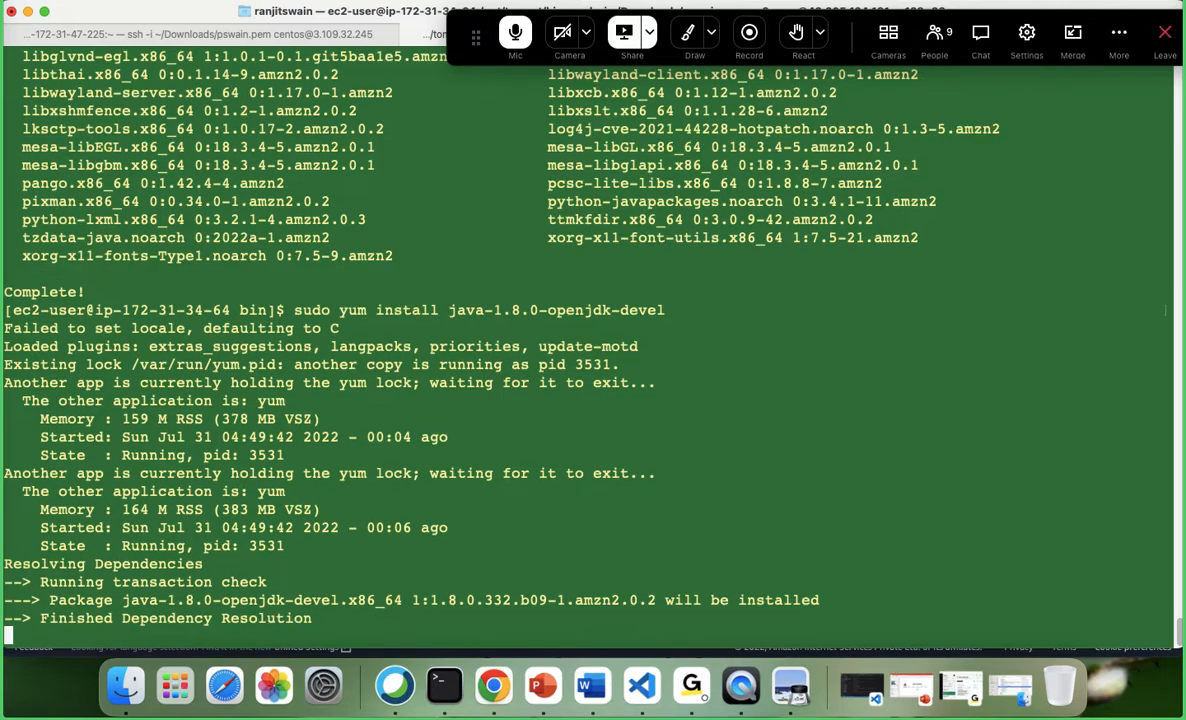
text(y)
key(Return)
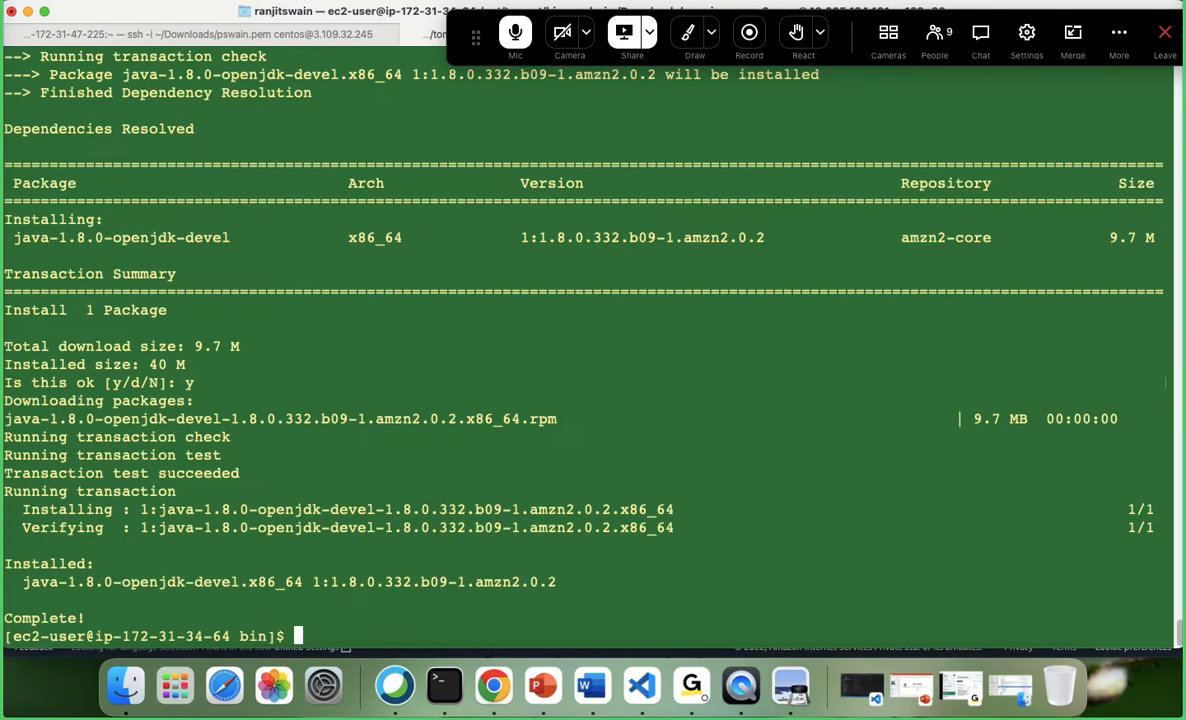
key(super+Tab)
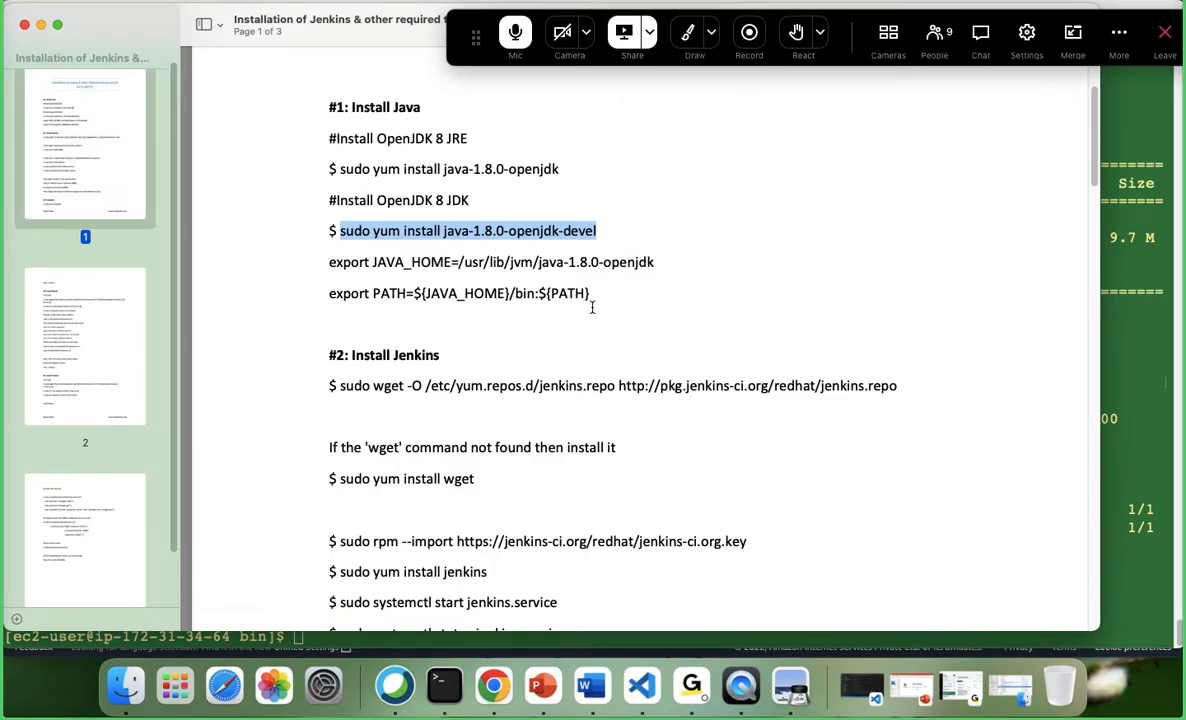
Export JAVA_HOME=/usr/lib/jvm/java-1.8.0-openjdk and prepend ${JAVA_HOME}/bin to PATH
drag(595, 293, 326, 255)
key(super+c)
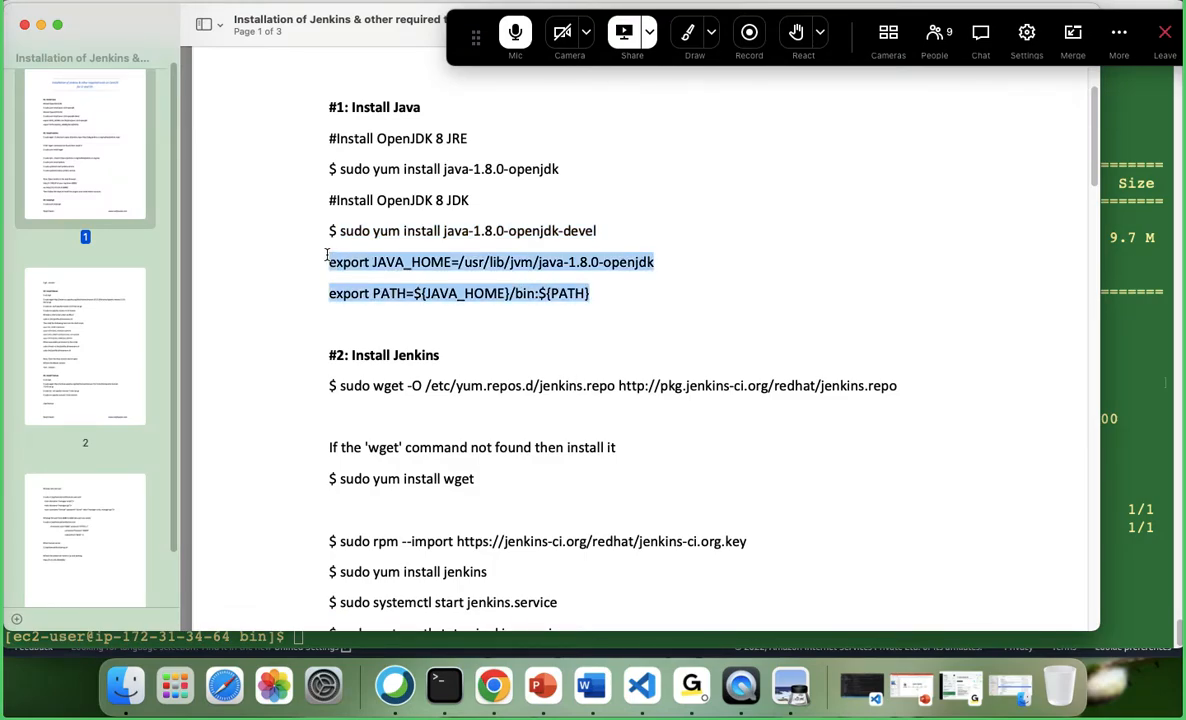
key(super+Tab)
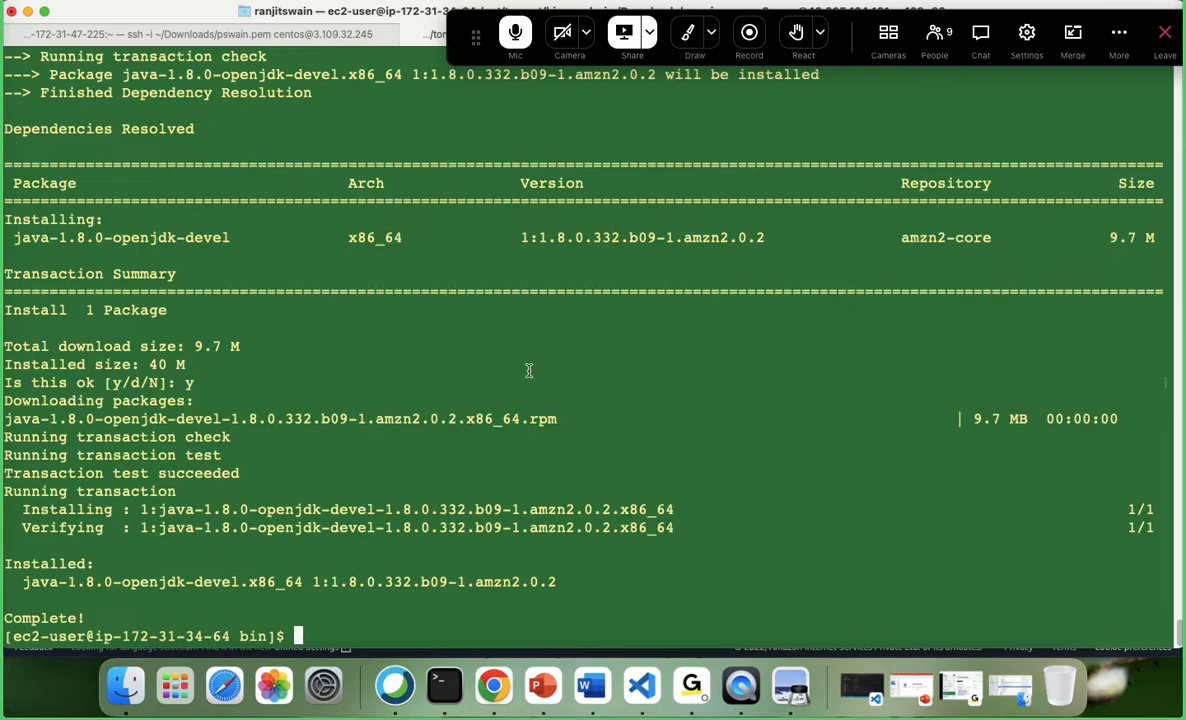
key(super+v)
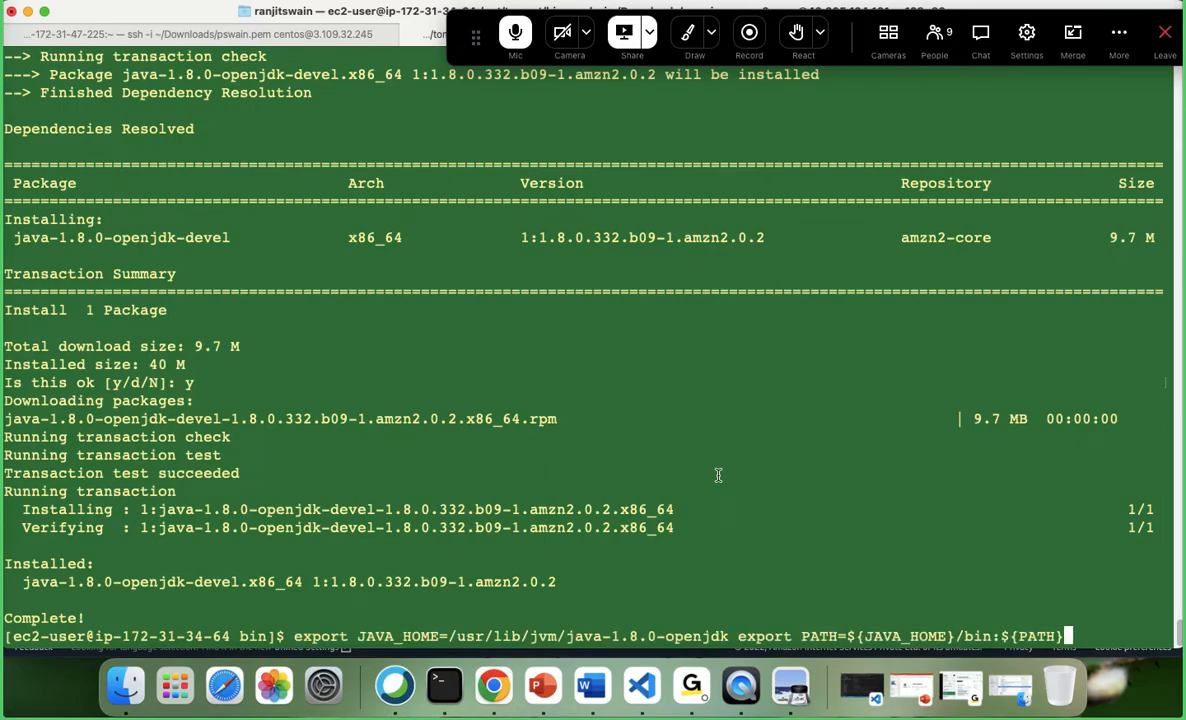
key(Return)
key(Return)
key(Return)
key(Return)
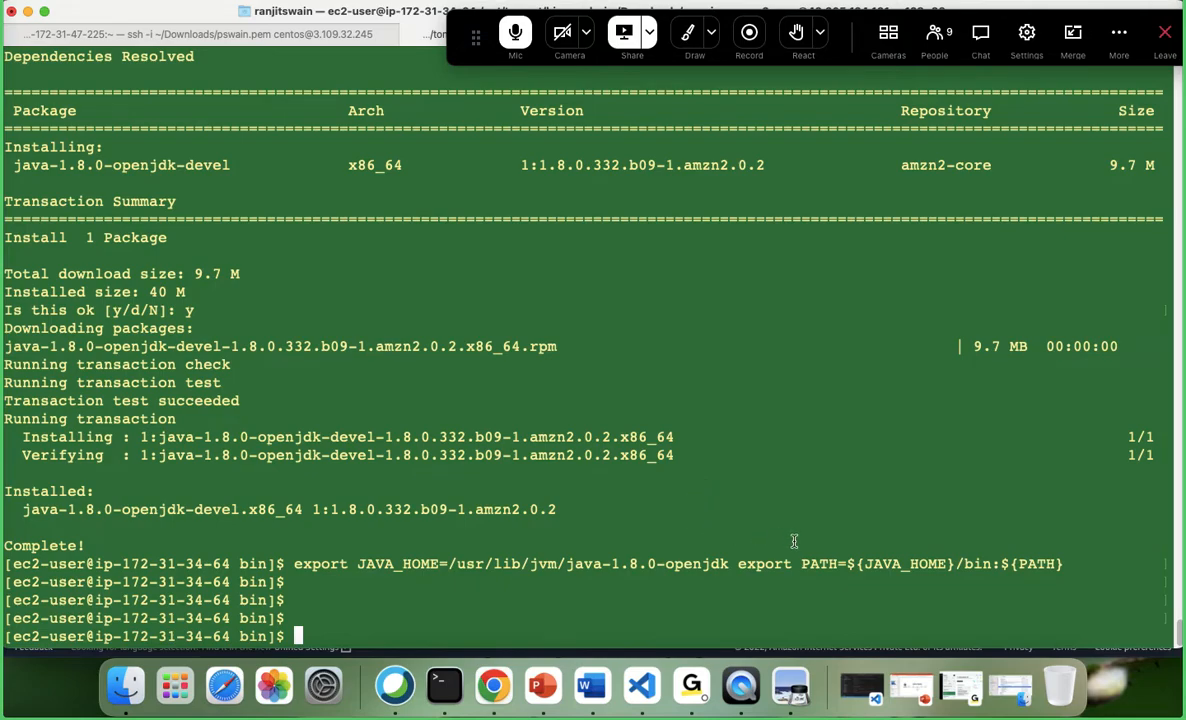
drag(739, 564, 1066, 565)
key(super+c)
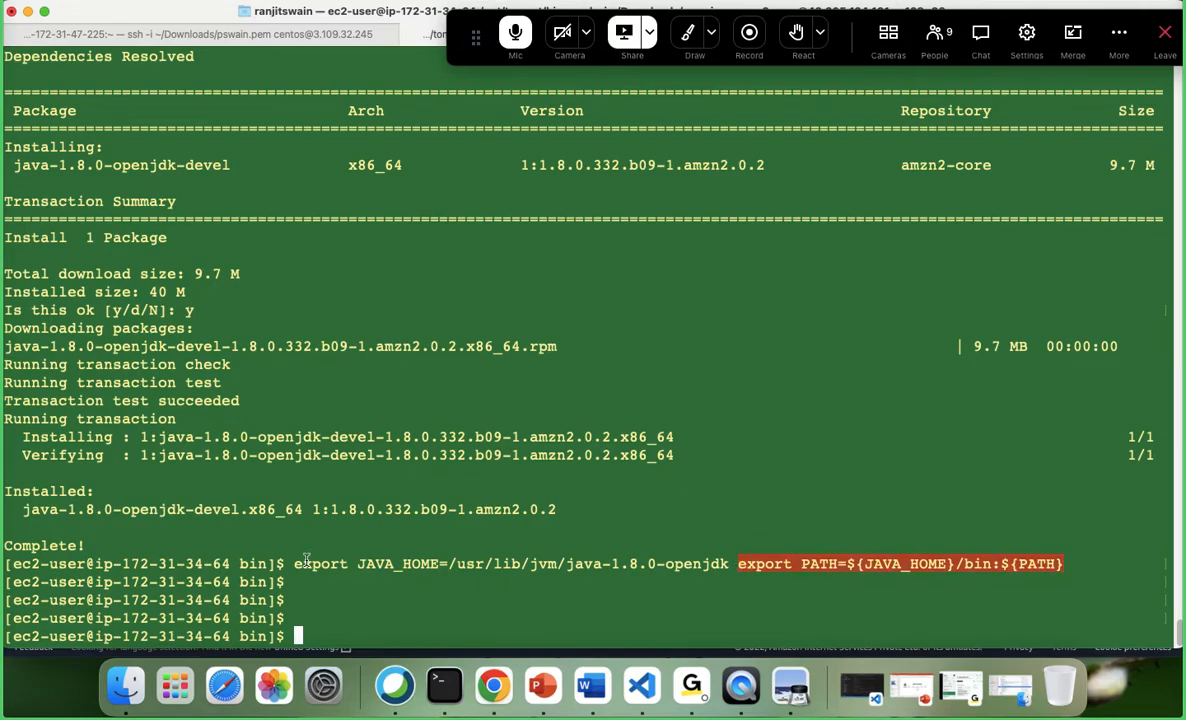
drag(294, 564, 727, 562)
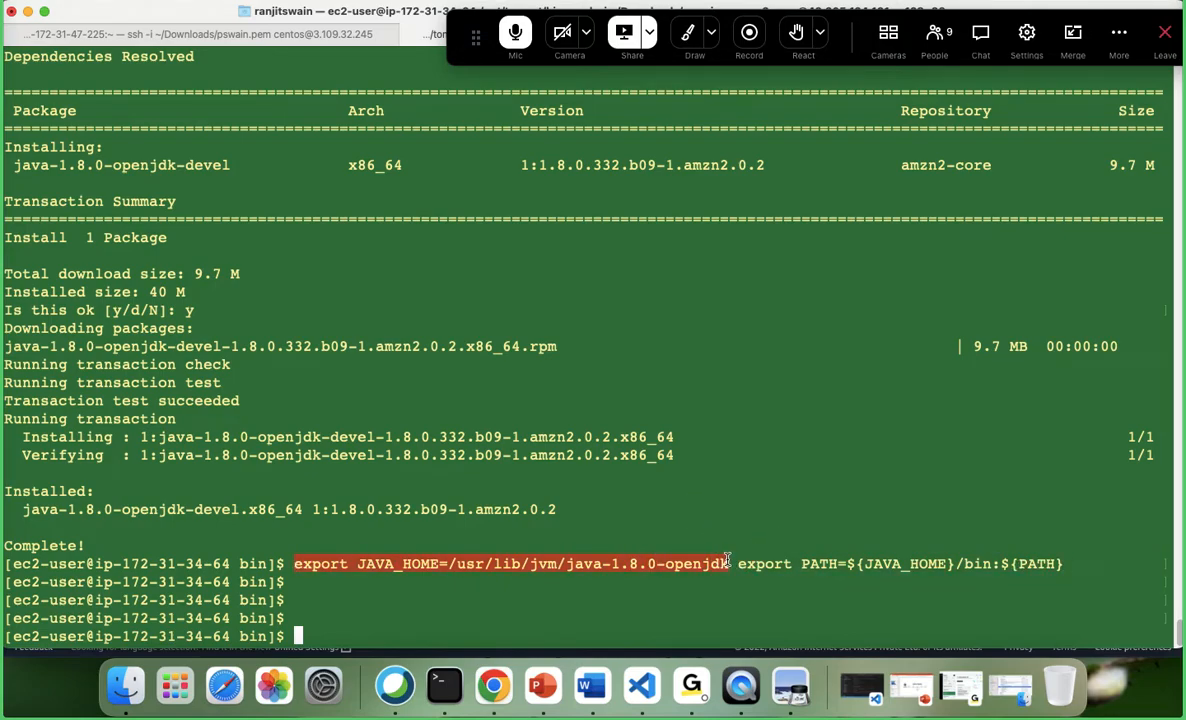
text(export JAVA_HOME=/usr/lib/jvm/java-1.8.0-openjdk)
key(Return)
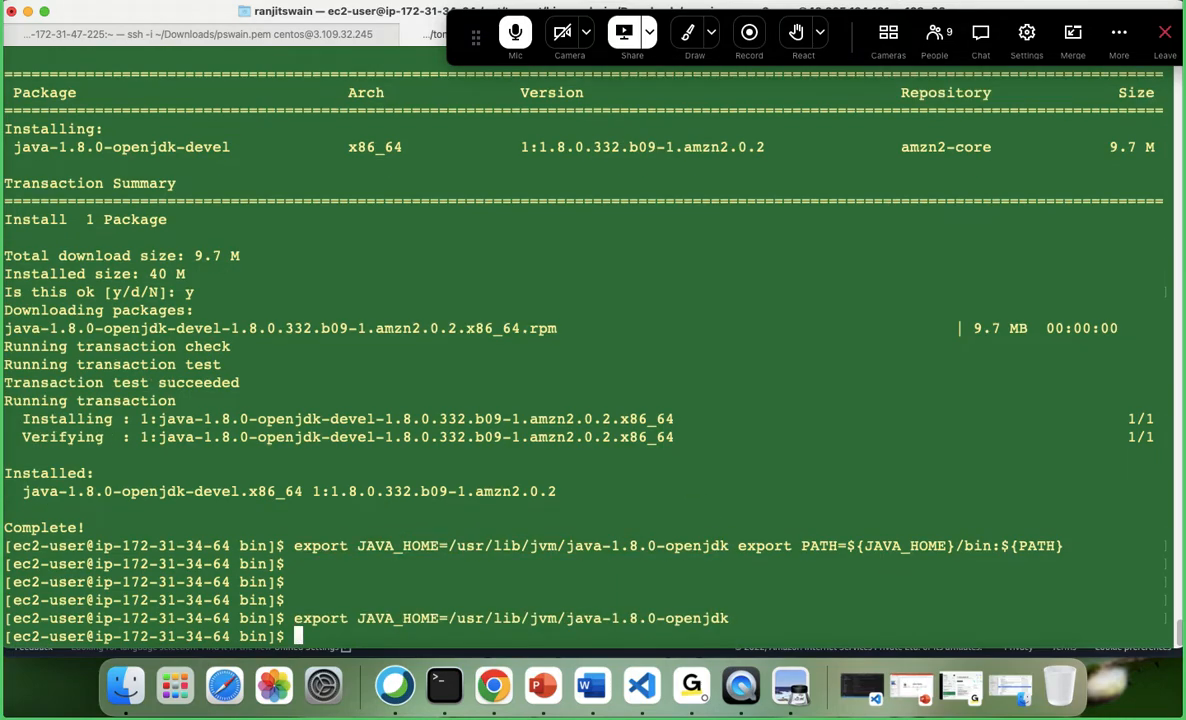
drag(740, 546, 1074, 545)
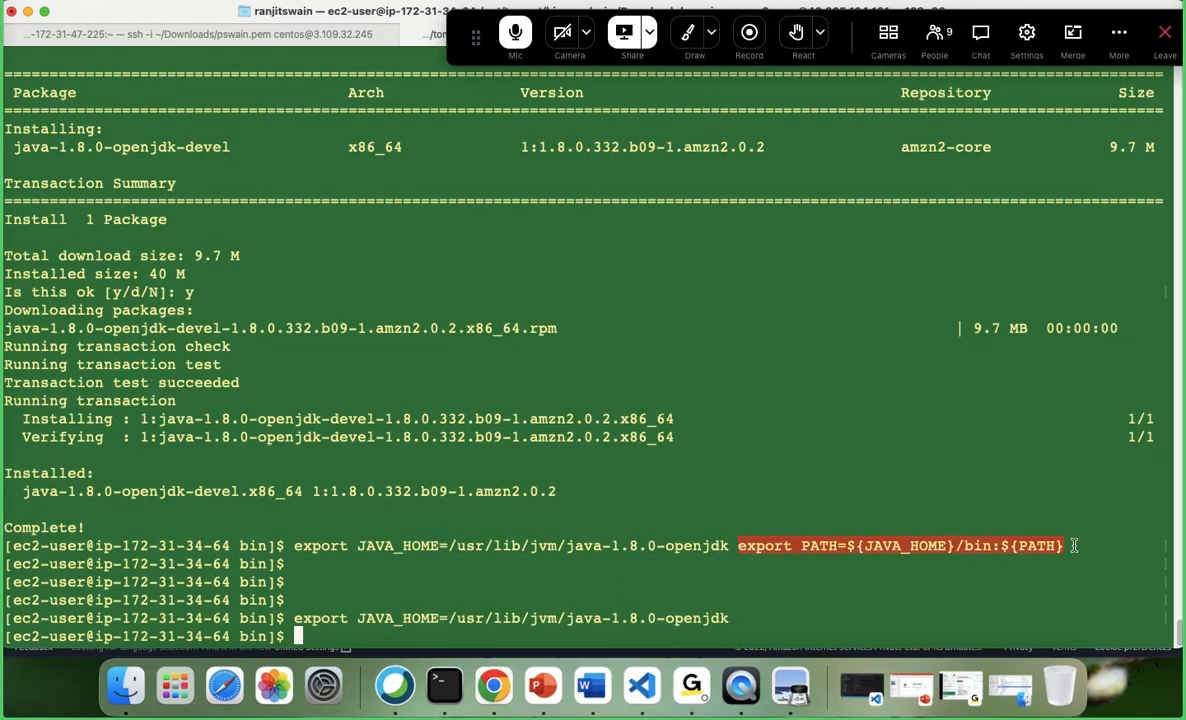
key(super+v)
key(Return)
key(Return)
key(Return)
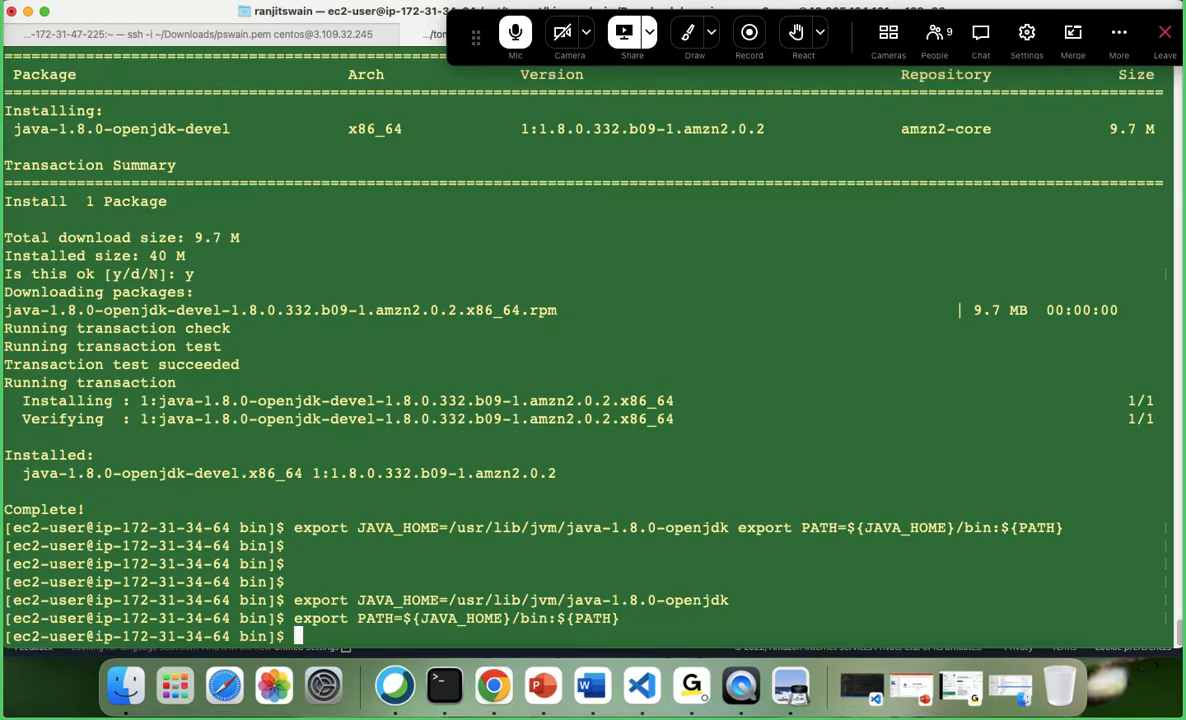
Print JAVA_HOME with echo $JAVA_HOME to confirm the value
text(echo )
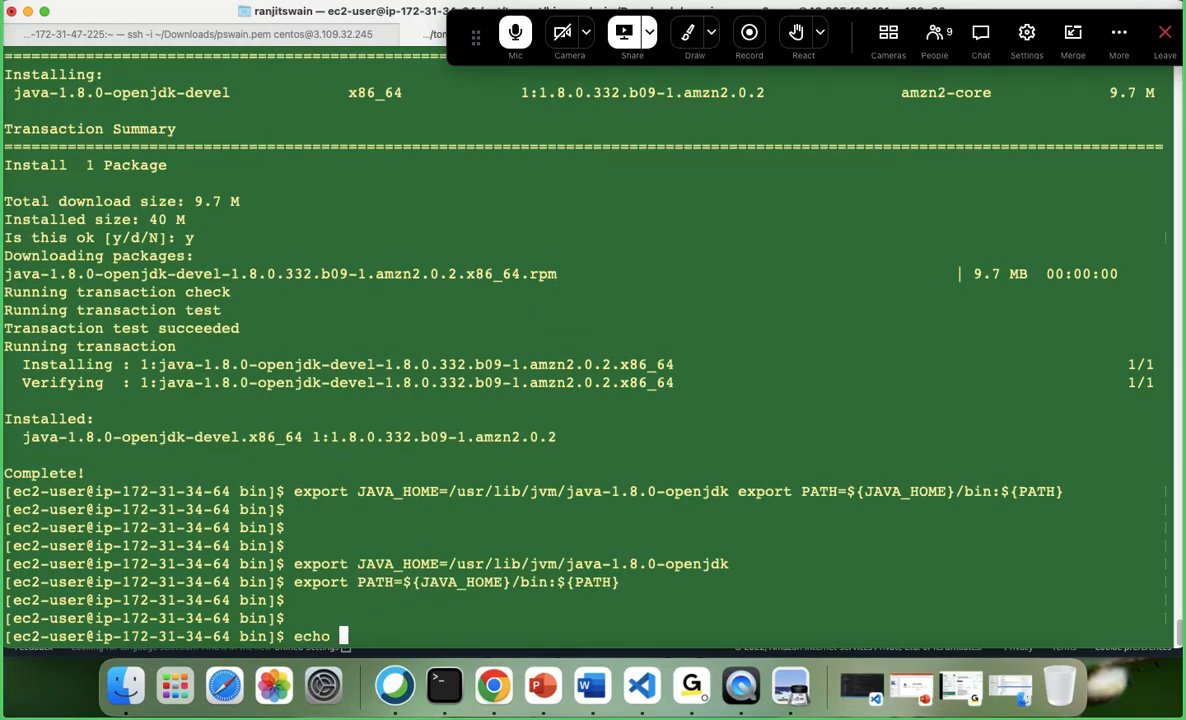
text($JAVA_HOME)
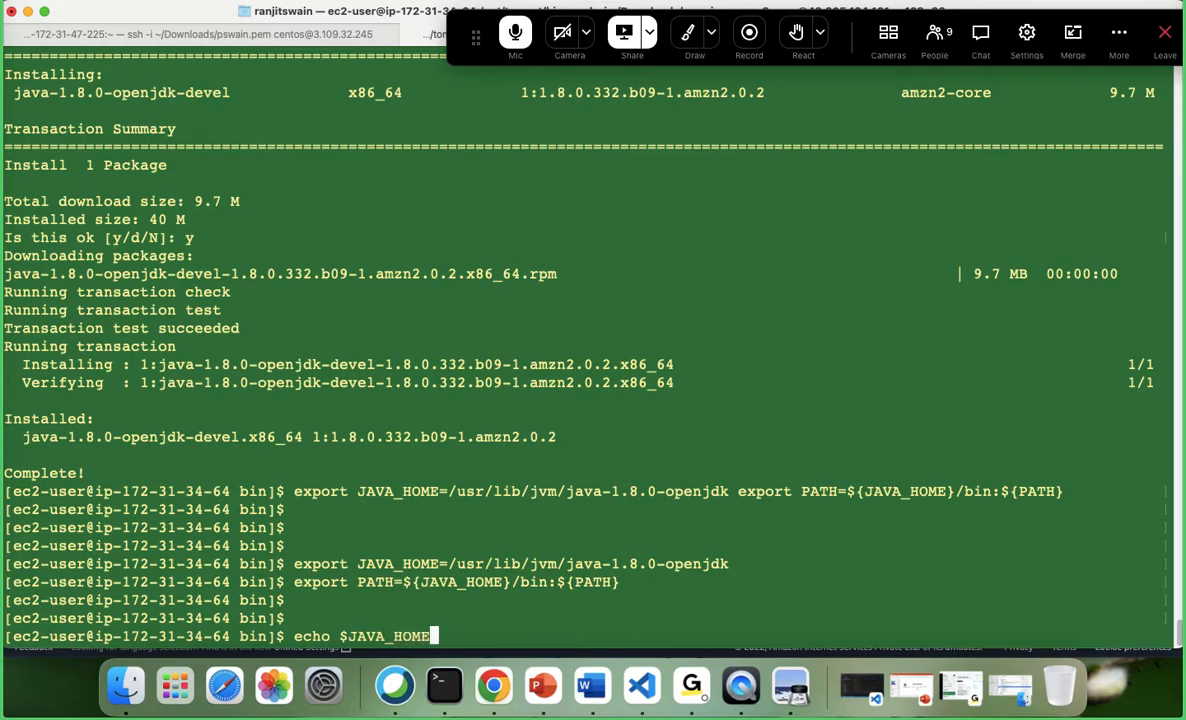
key(Return)
drag(150, 630, 571, 560)
click(562, 544)
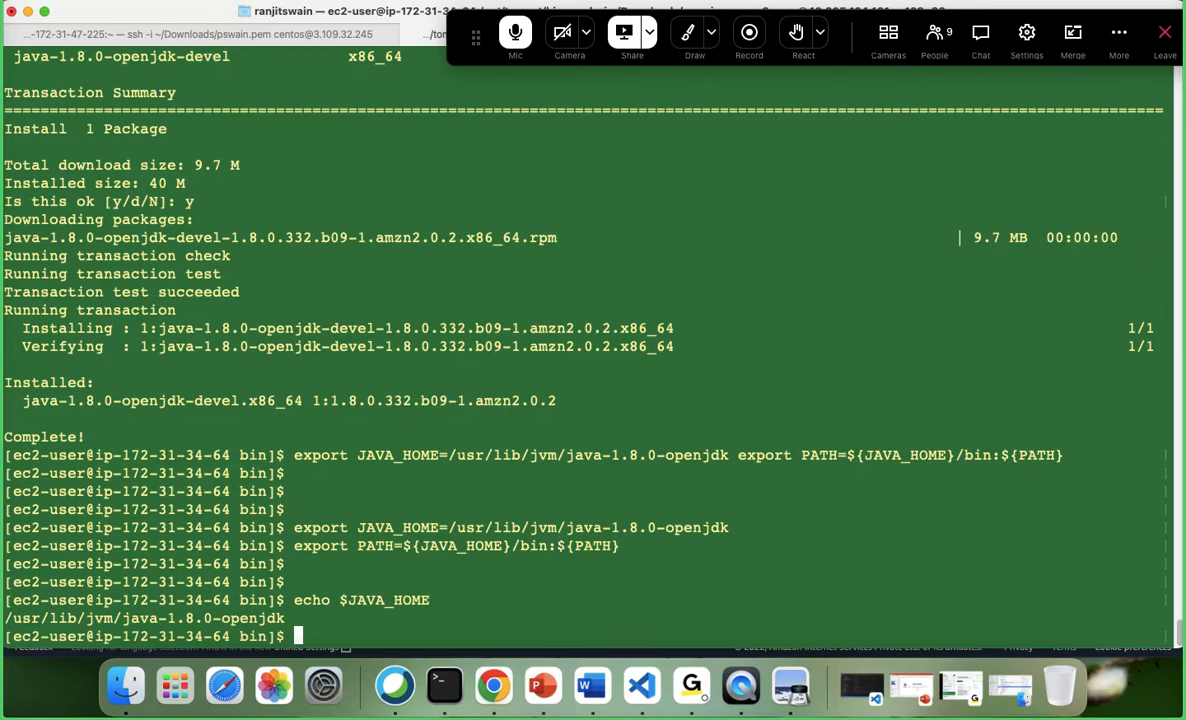
key(Return)
key(Return)
key(Return)
text(sudo ./)
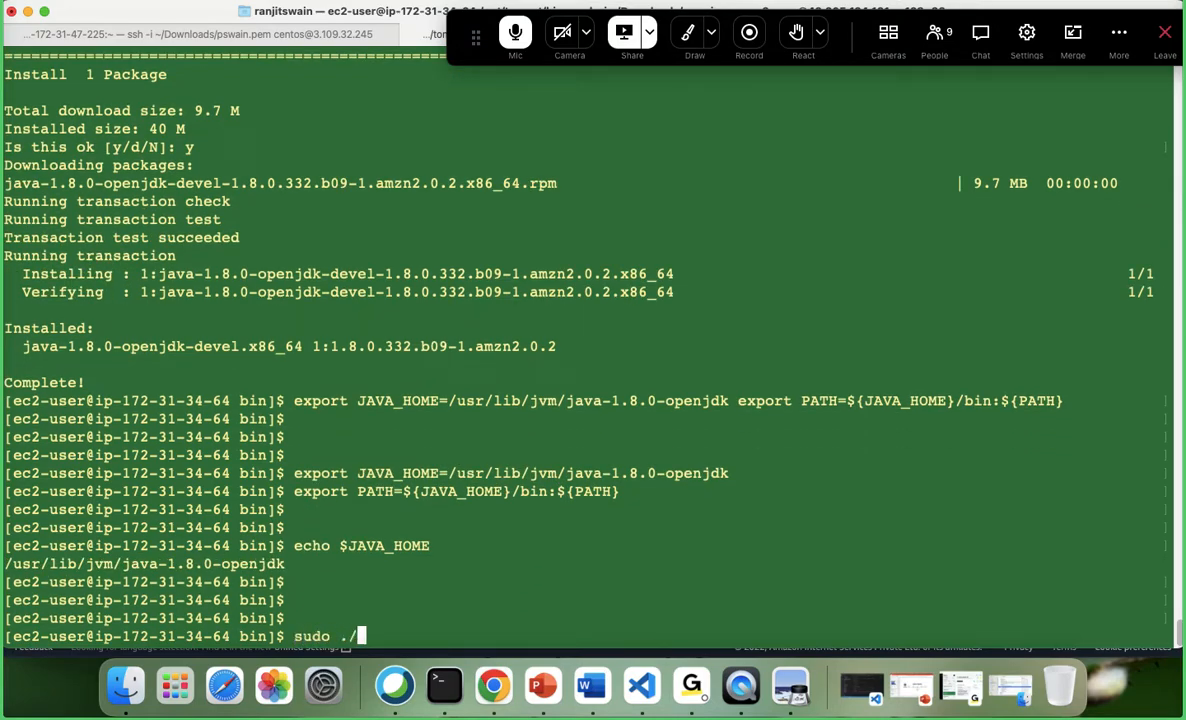
text(s)
Start Tomcat as root with sudo ./startup.sh in its bin folder
key(Tab)
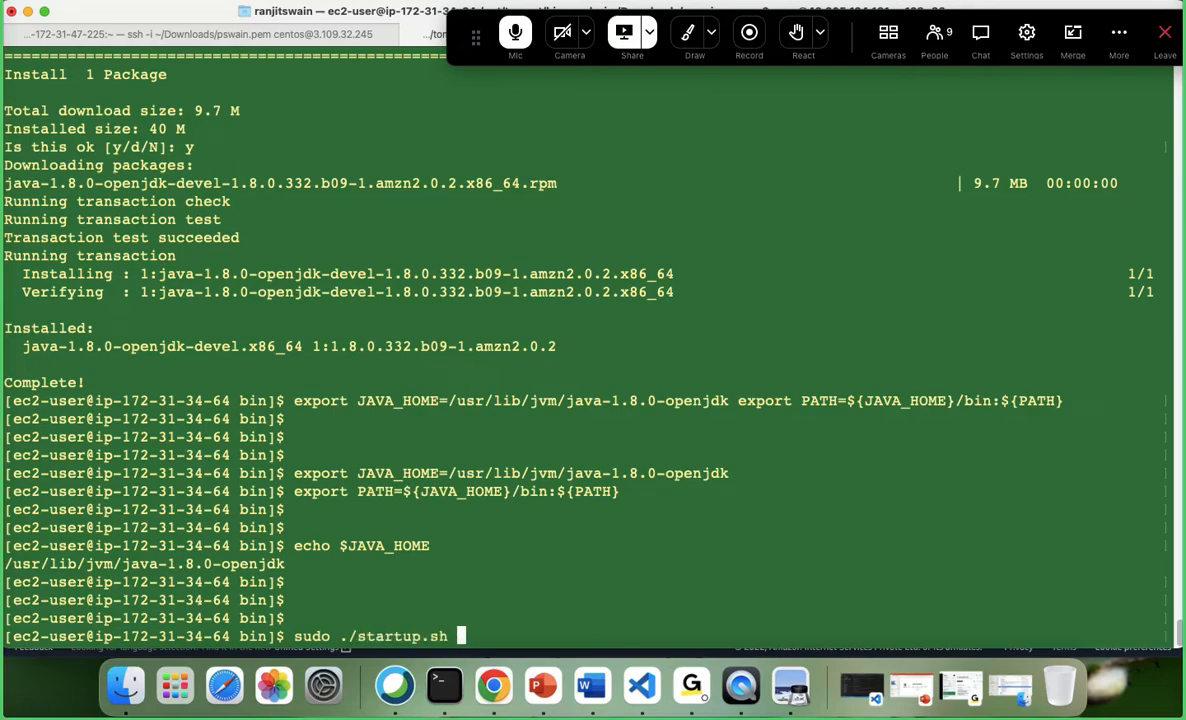
key(BackSpace)
key(Return)
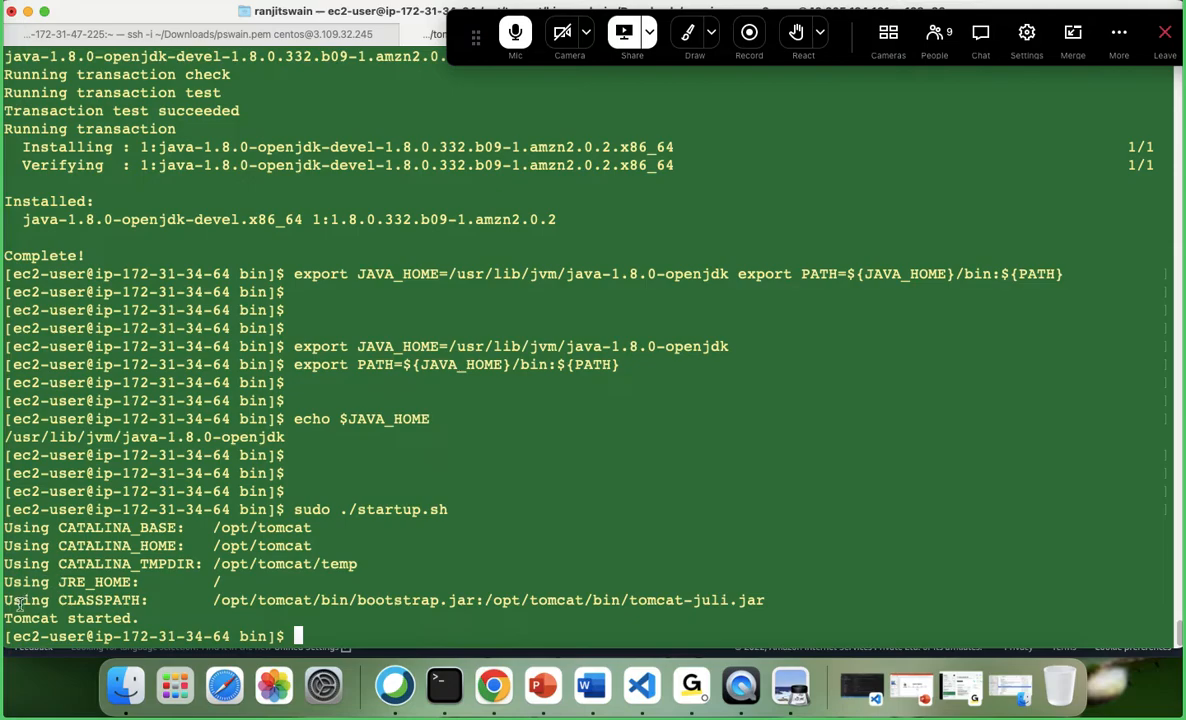
drag(14, 614, 147, 611)
Confirm Tomcat's Java process is running with ps -ef|grep tomcat
text(ps -ef|grep)
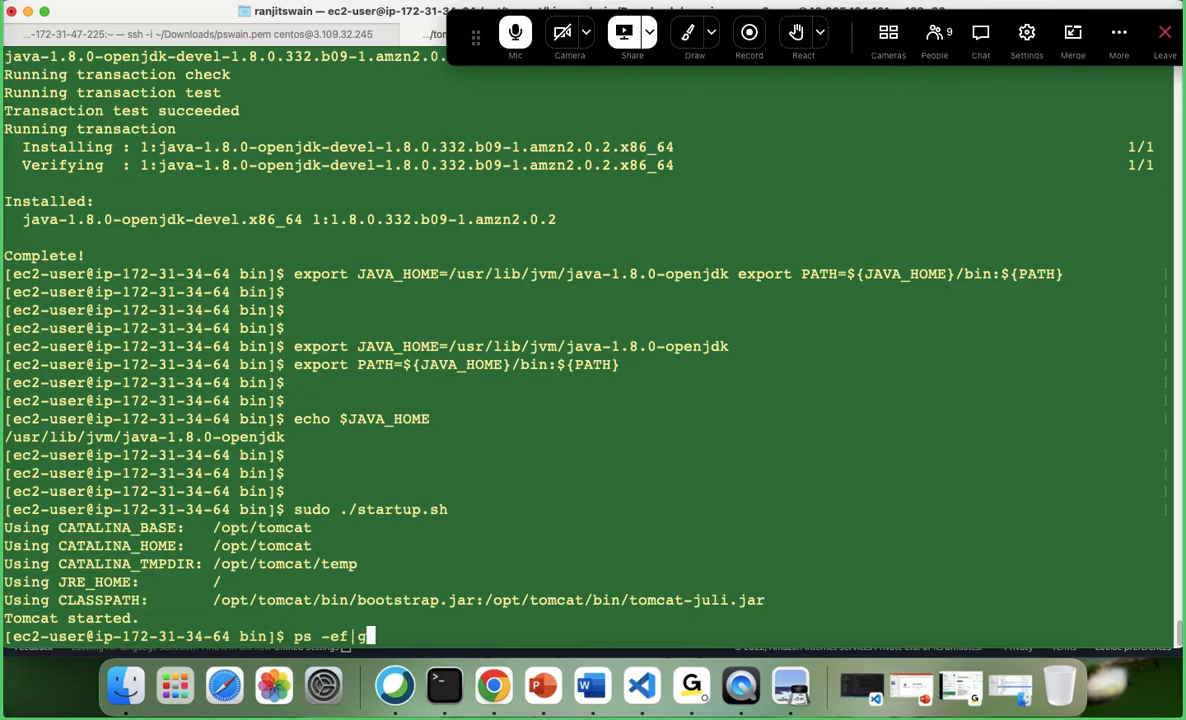
text(tomcat)
key(Return)
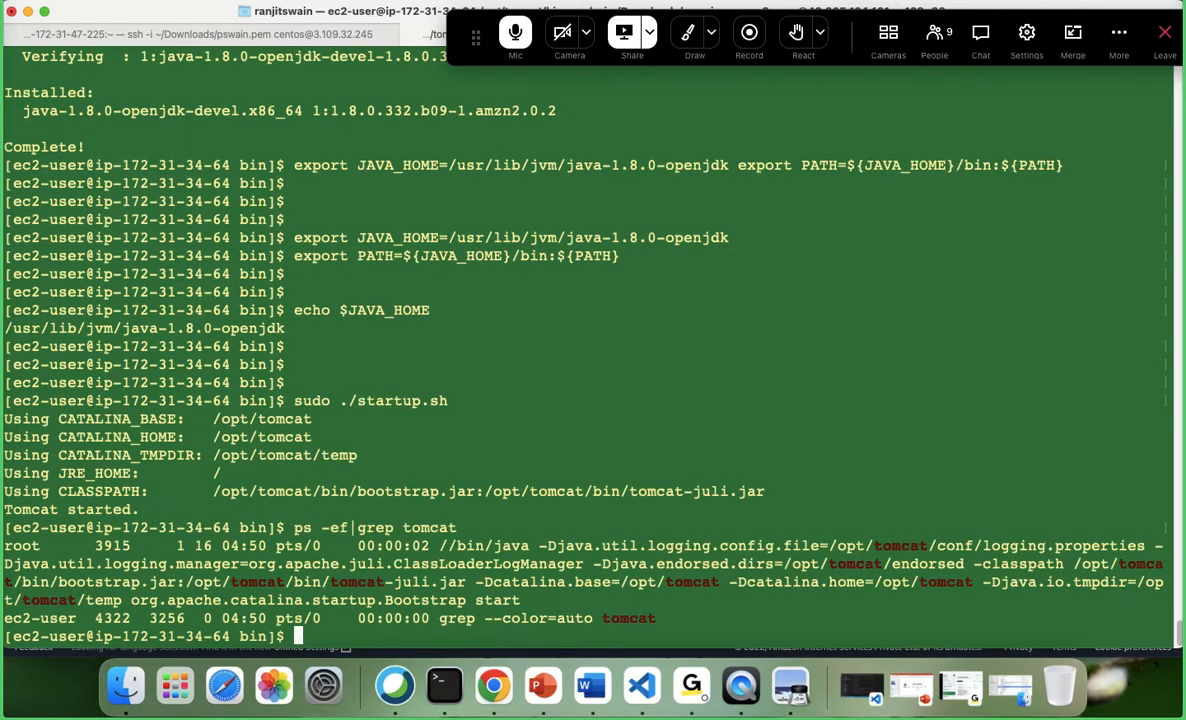
drag(5, 546, 669, 619)
click(667, 618)
Glance at the Jenkins installation guide PDF, then return to the EC2 instance summary
click(783, 692)
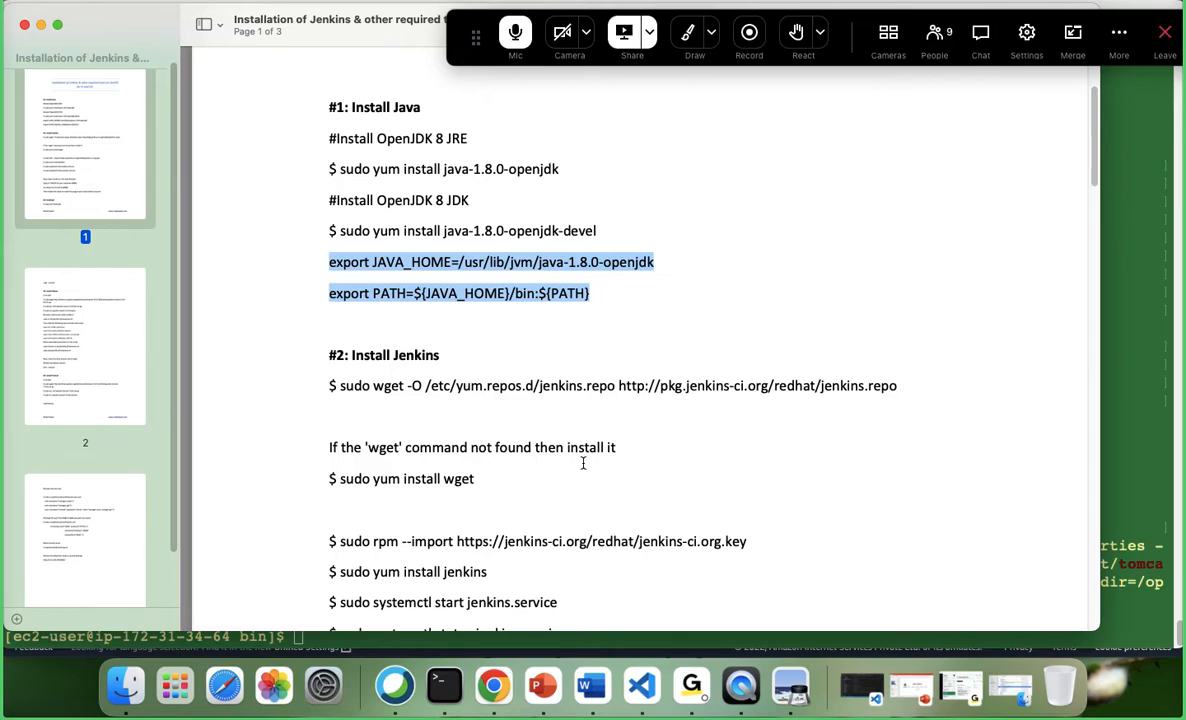
key(super+Tab)
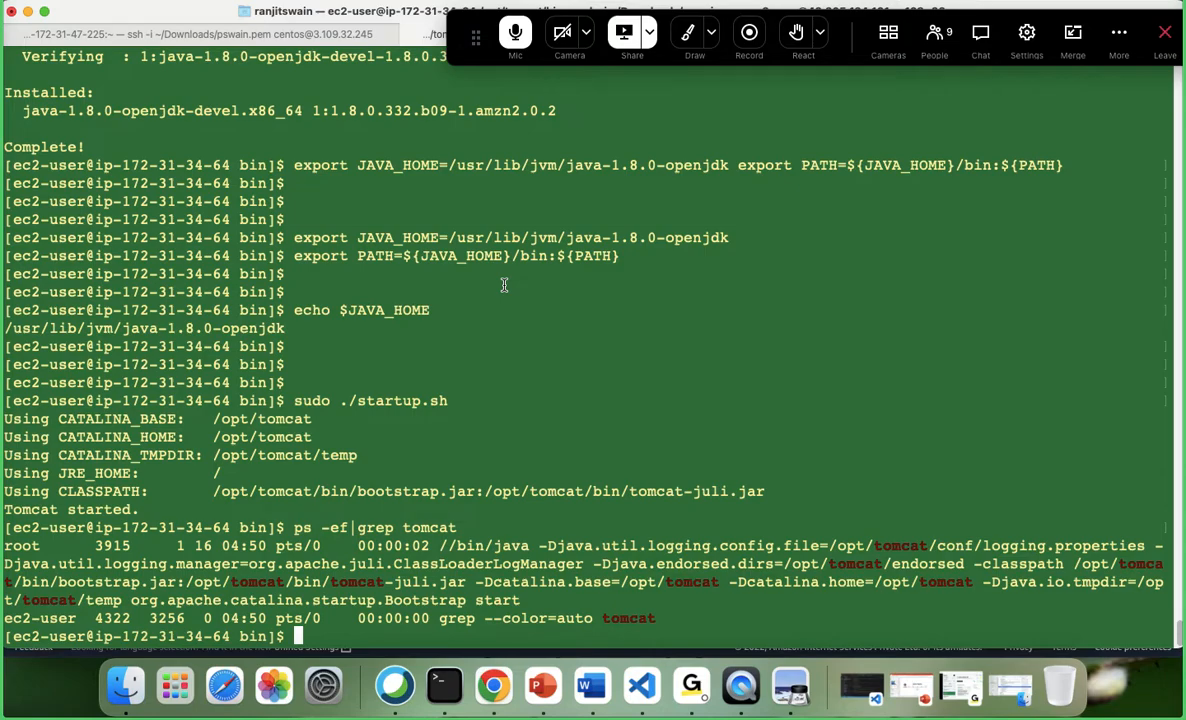
key(Return)
key(Return)
key(Return)
key(Return)
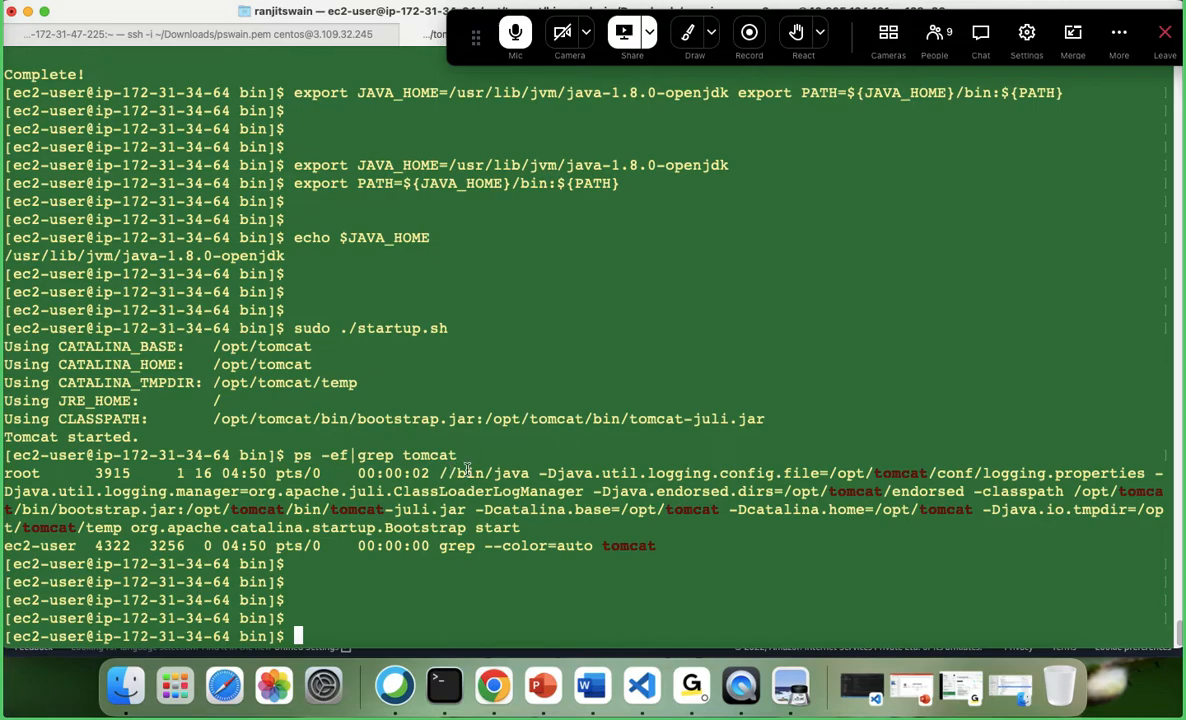
click(491, 682)
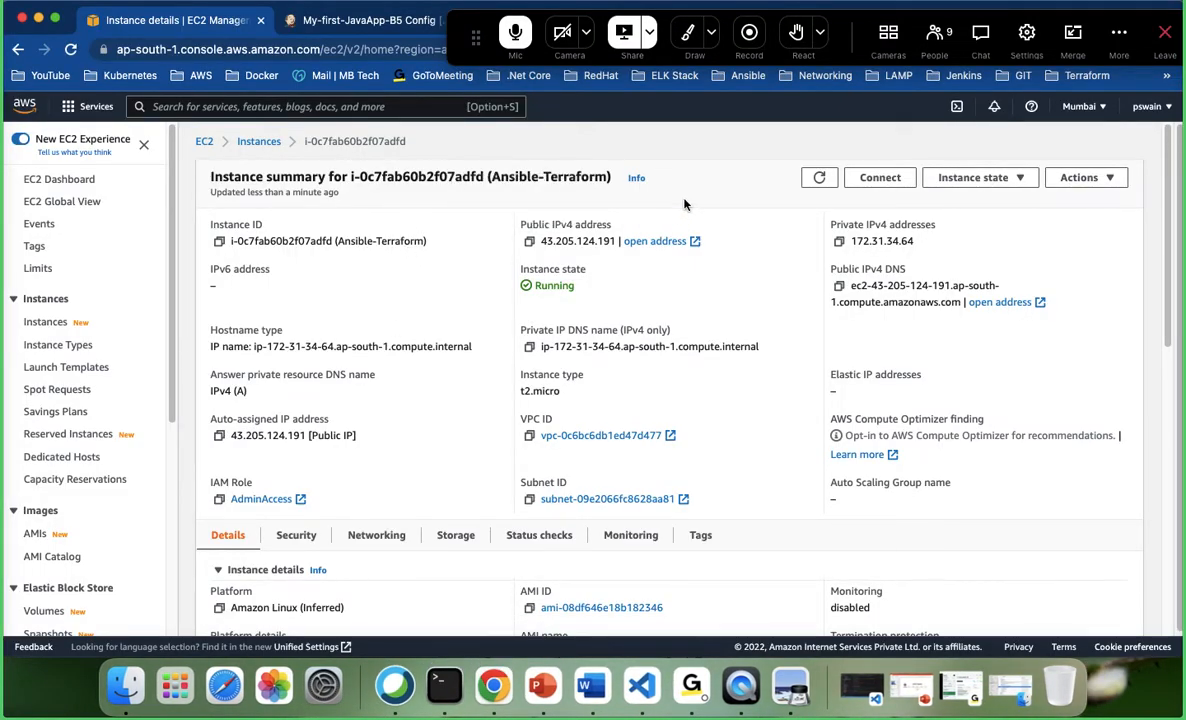
Copy the public IPv4 address and load 43.205.124.191:8282 in a new tab
click(529, 242)
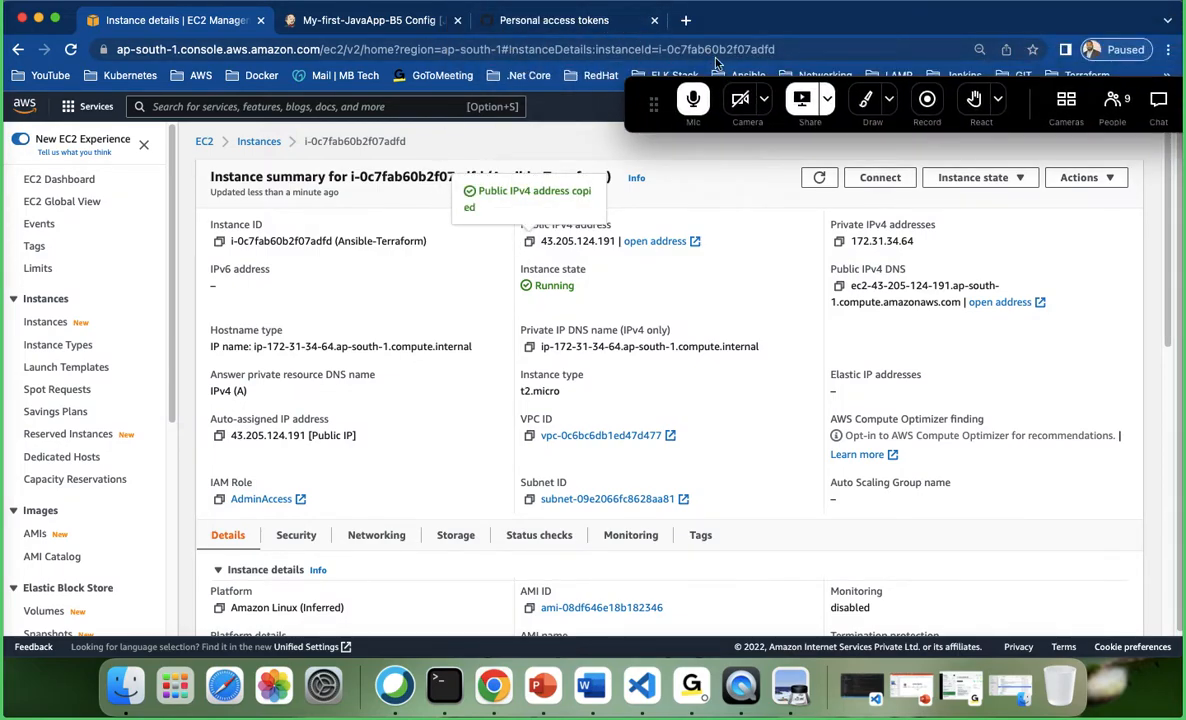
key(super+t)
key(super+v)
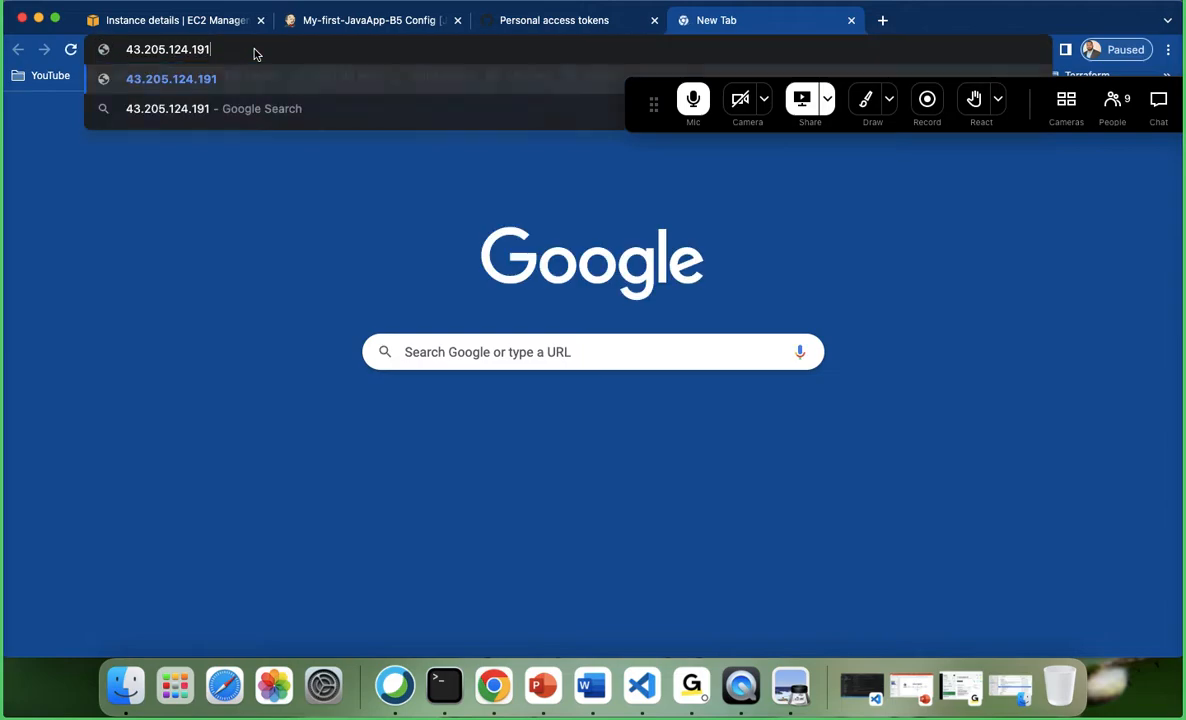
text(:)
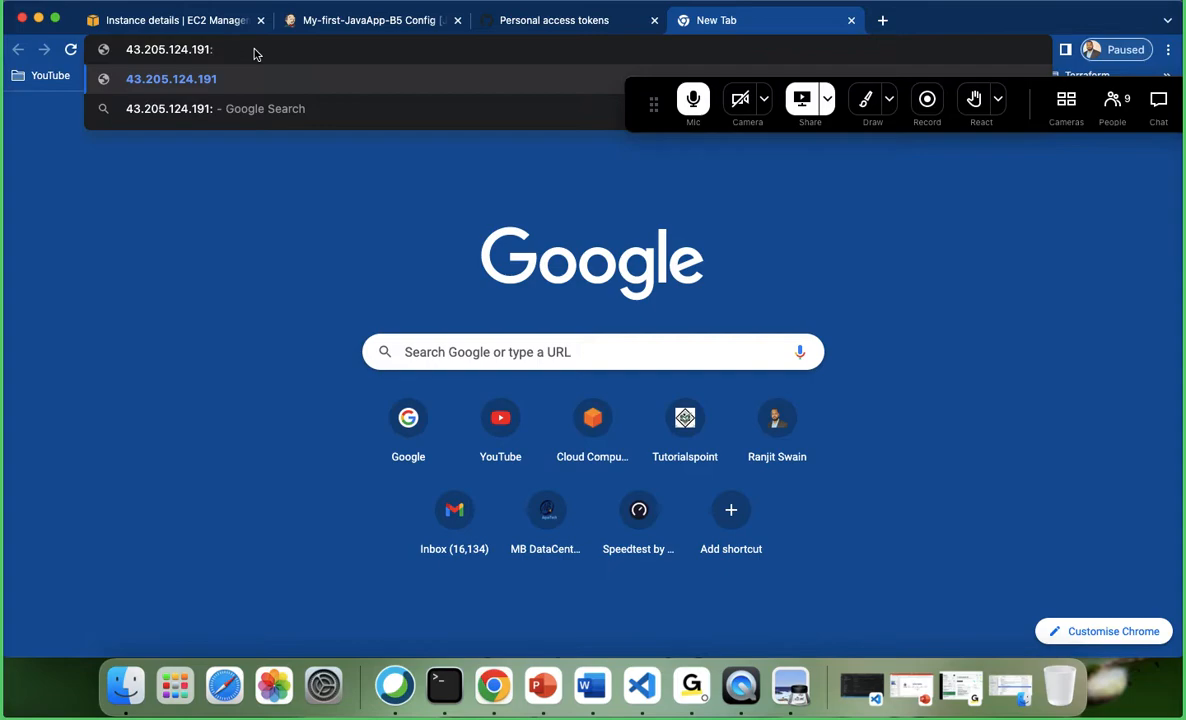
text(8282)
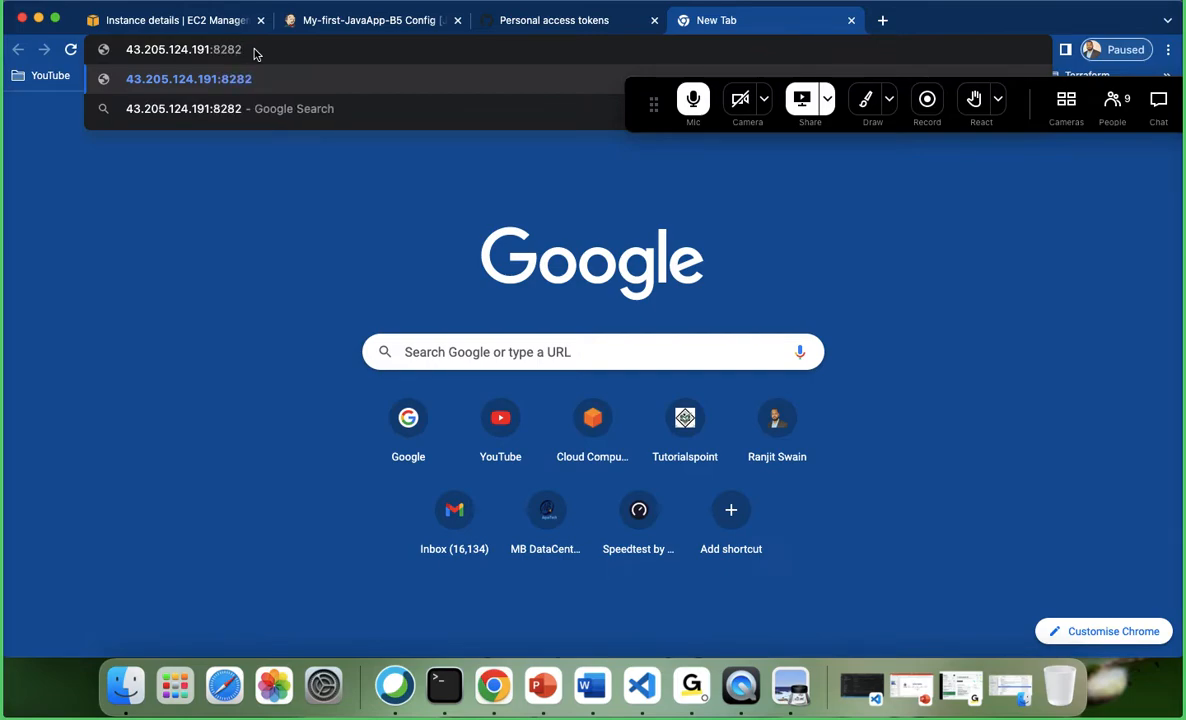
key(Return)
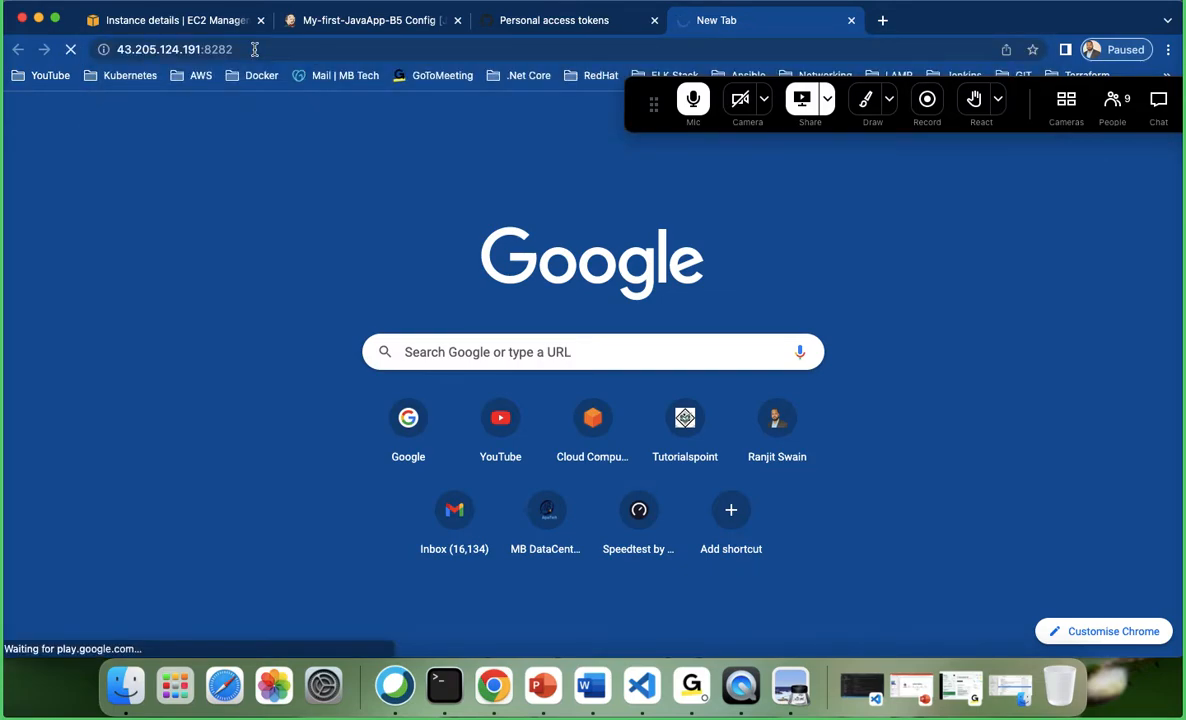
drag(656, 110, 940, 48)
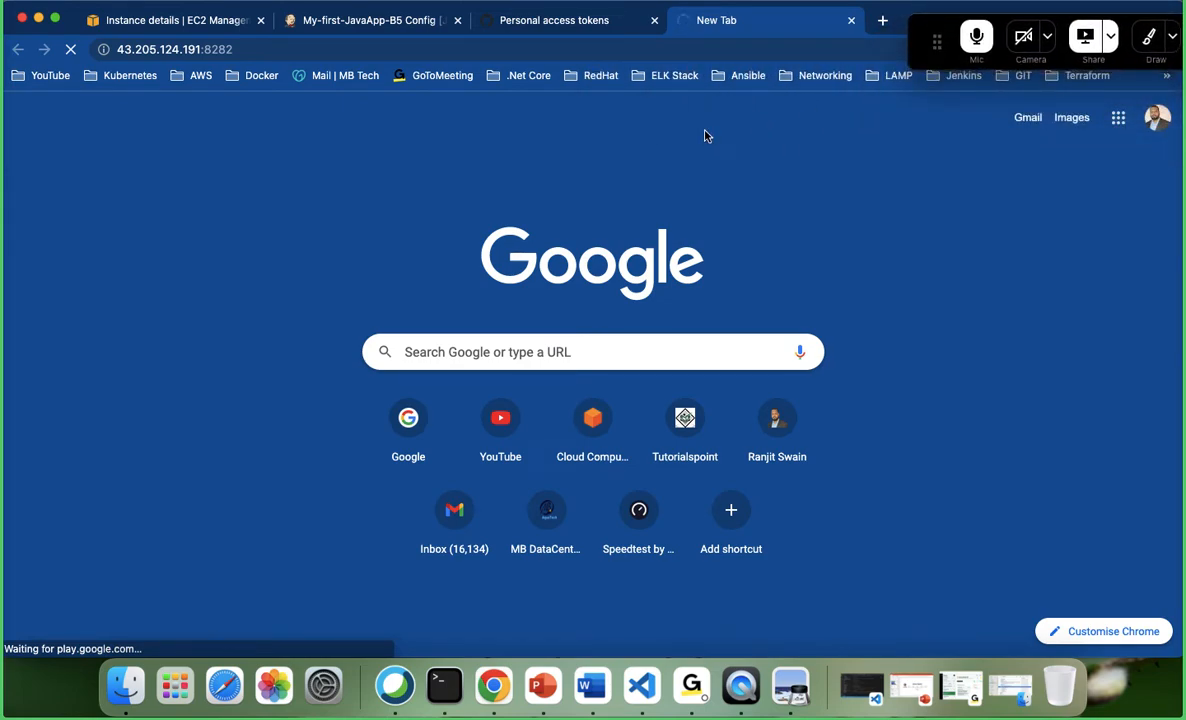
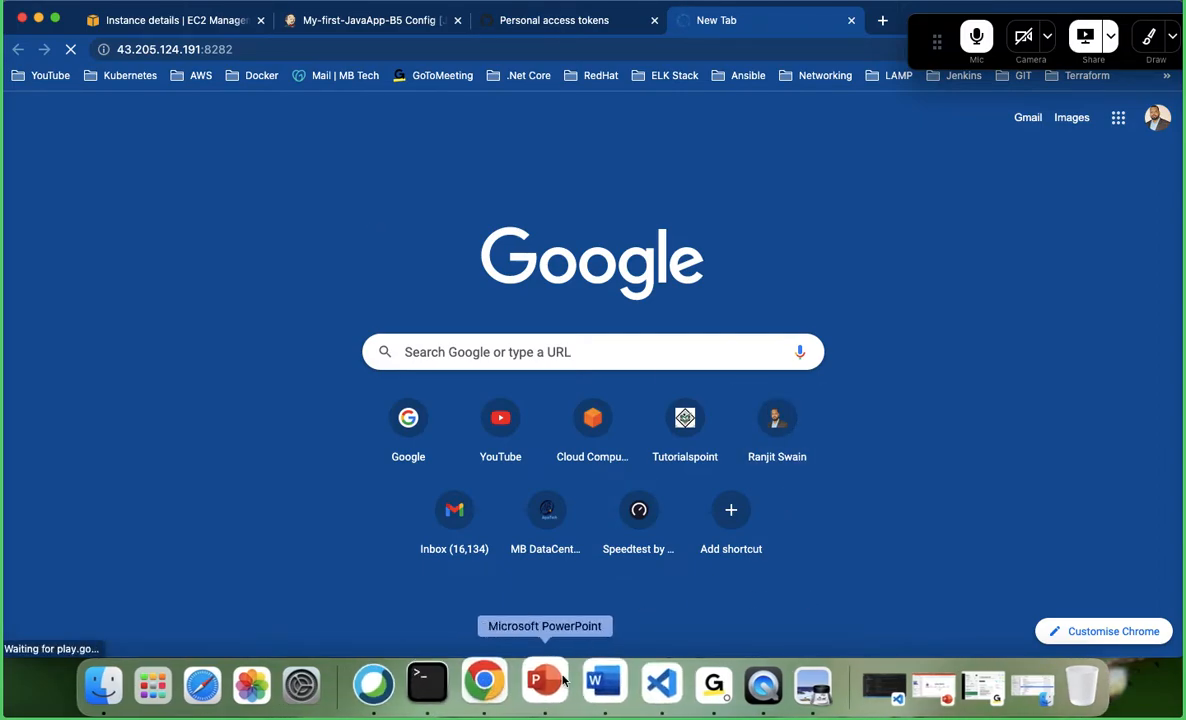
Re-run ps -ef|grep tomcat in Terminal to confirm Tomcat is still running
click(442, 680)
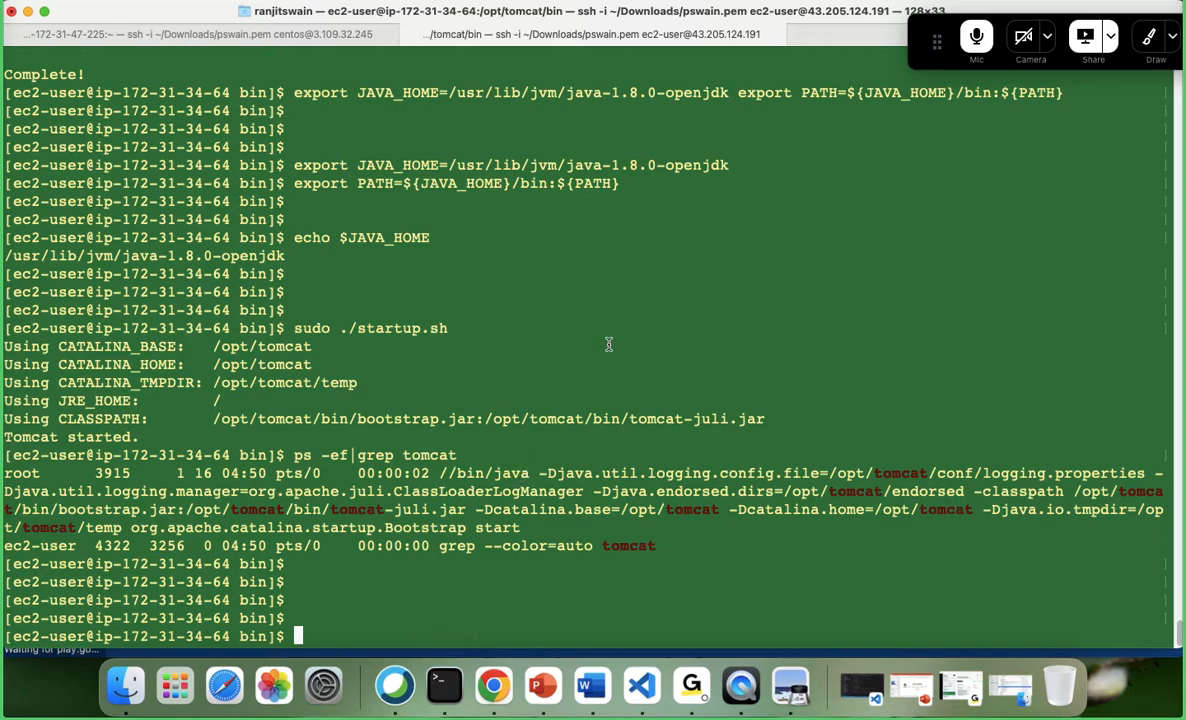
key(Return)
key(Return)
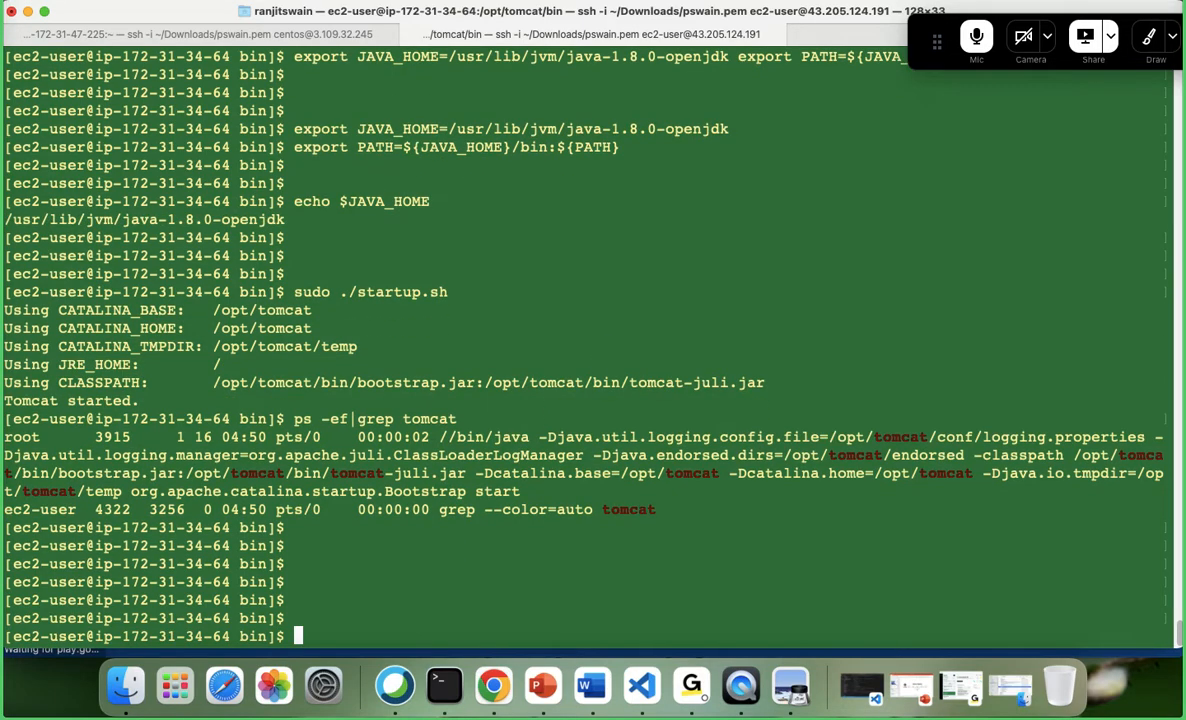
key(Up)
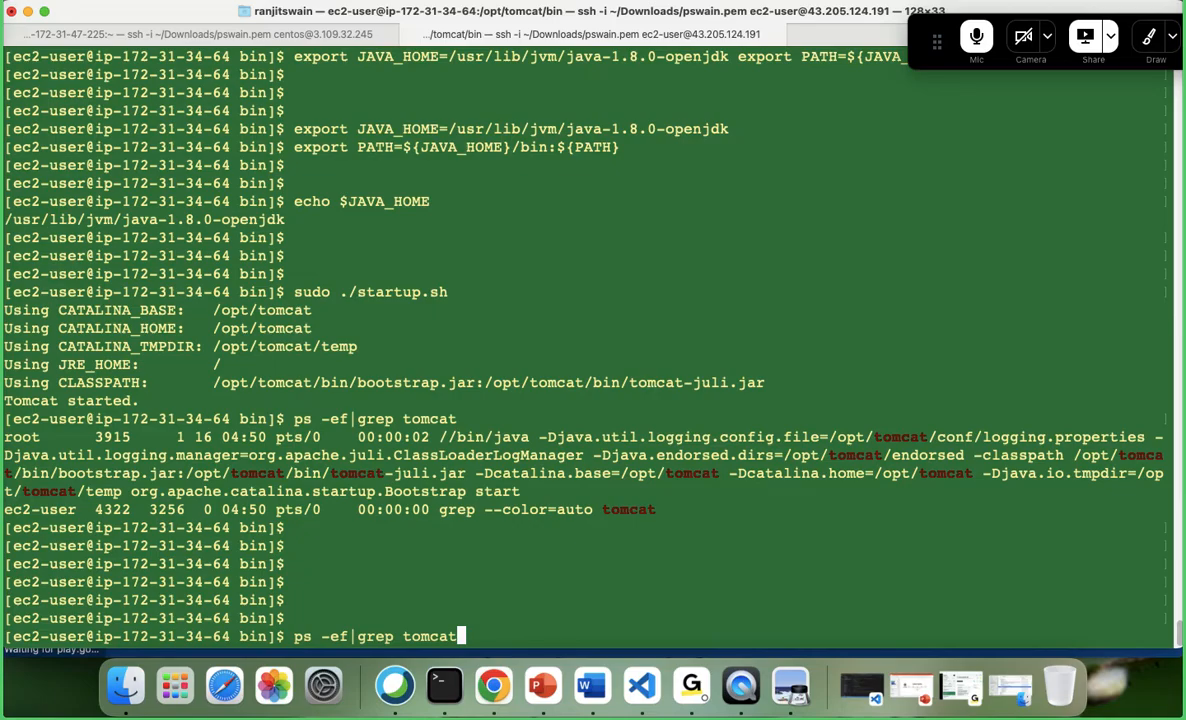
key(Return)
key(Return)
key(Return)
key(Return)
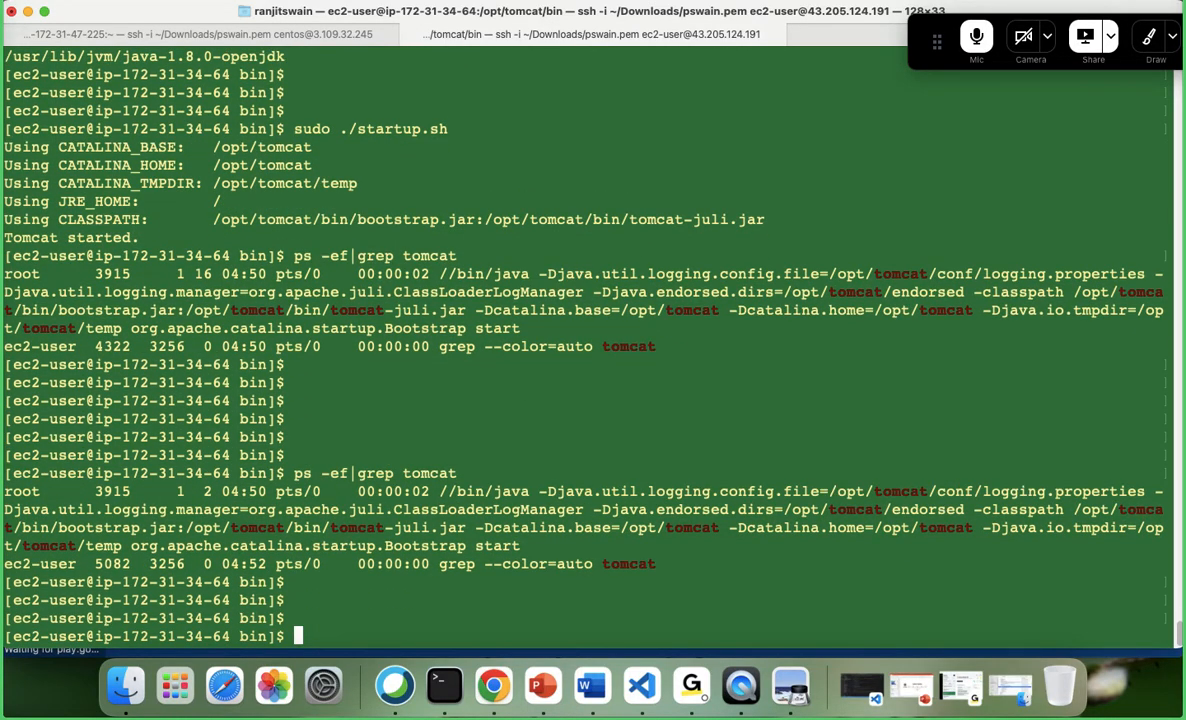
click(27, 11)
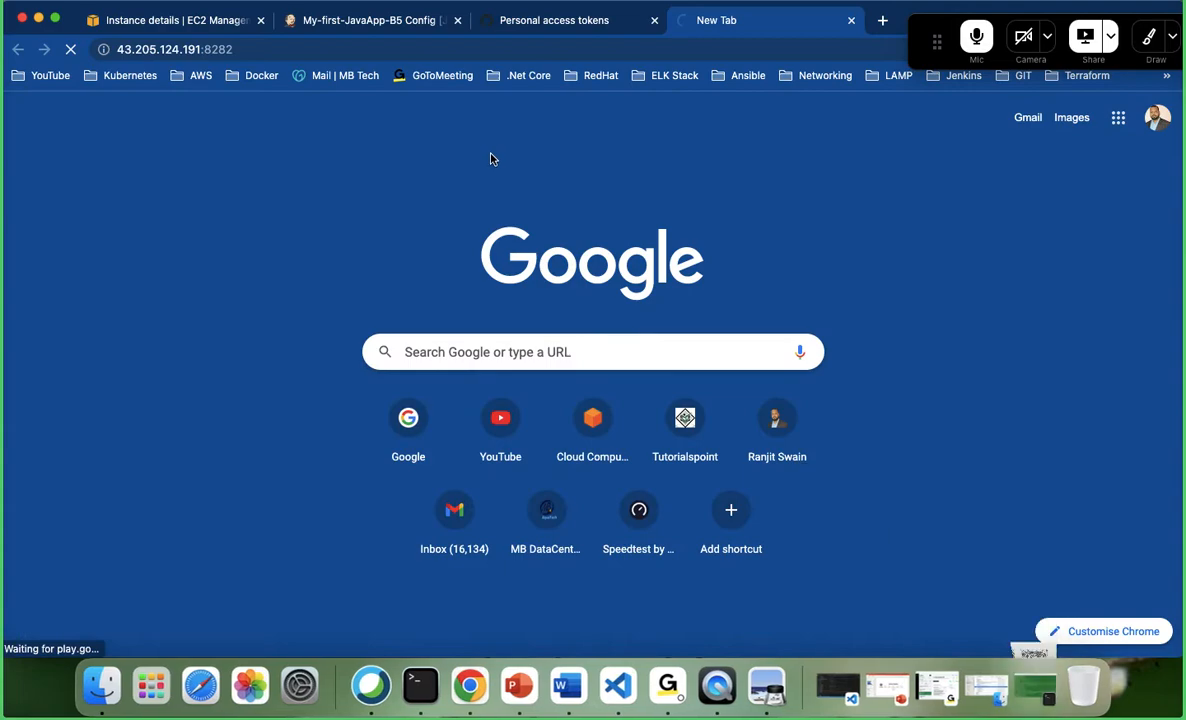
Select the 8282 port in the 43.205.124.191:8282 browser address
click(260, 50)
click(335, 50)
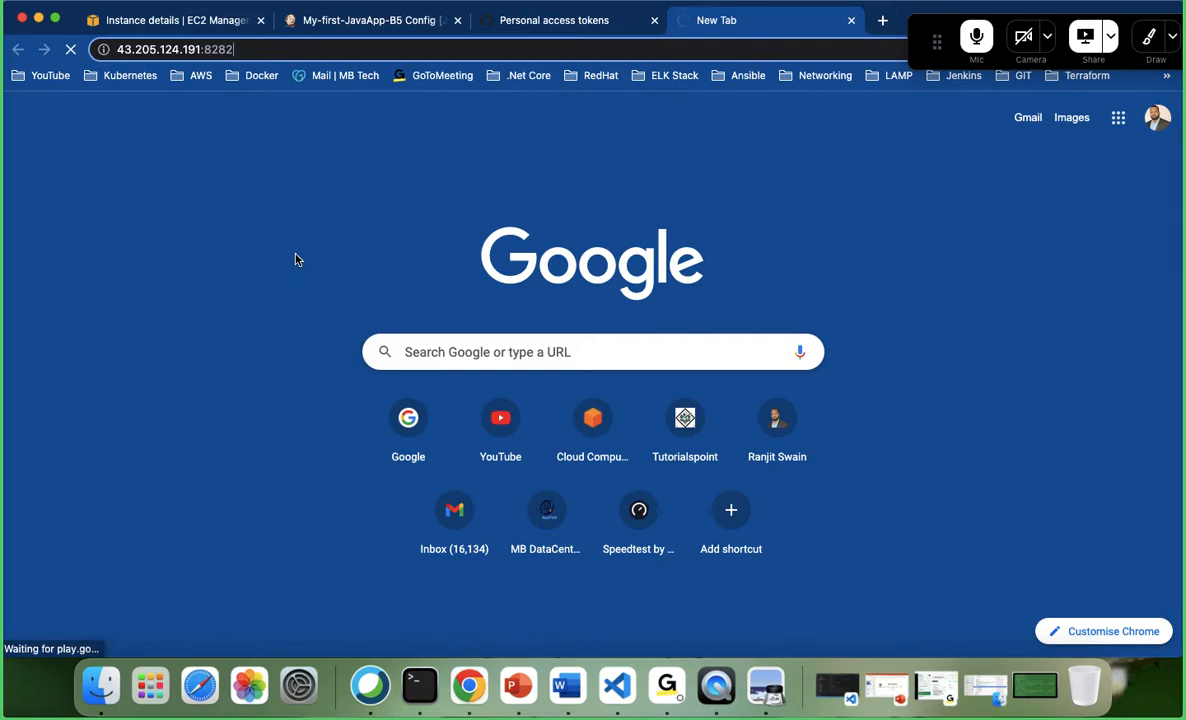
drag(233, 49, 205, 50)
drag(268, 49, 208, 52)
From the instance's Security details, open security group launch-wizard-1 and edit its inbound rules
click(186, 22)
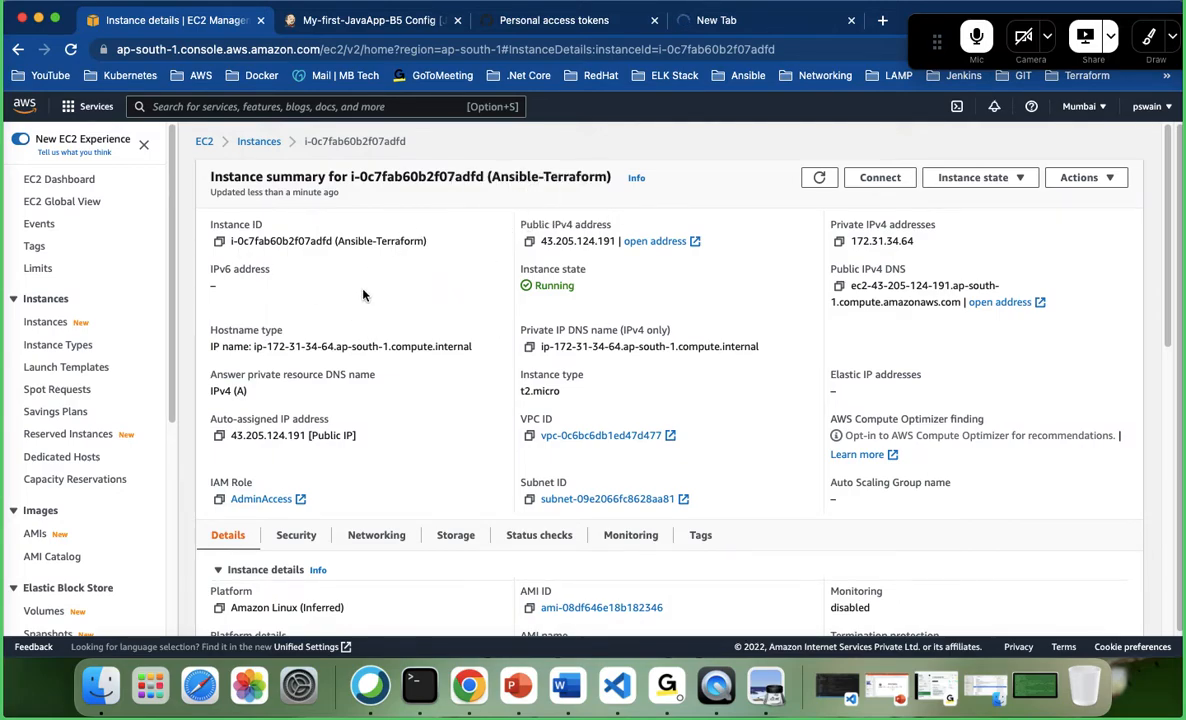
scroll(363, 290, down, 6)
scroll(359, 316, down, 2)
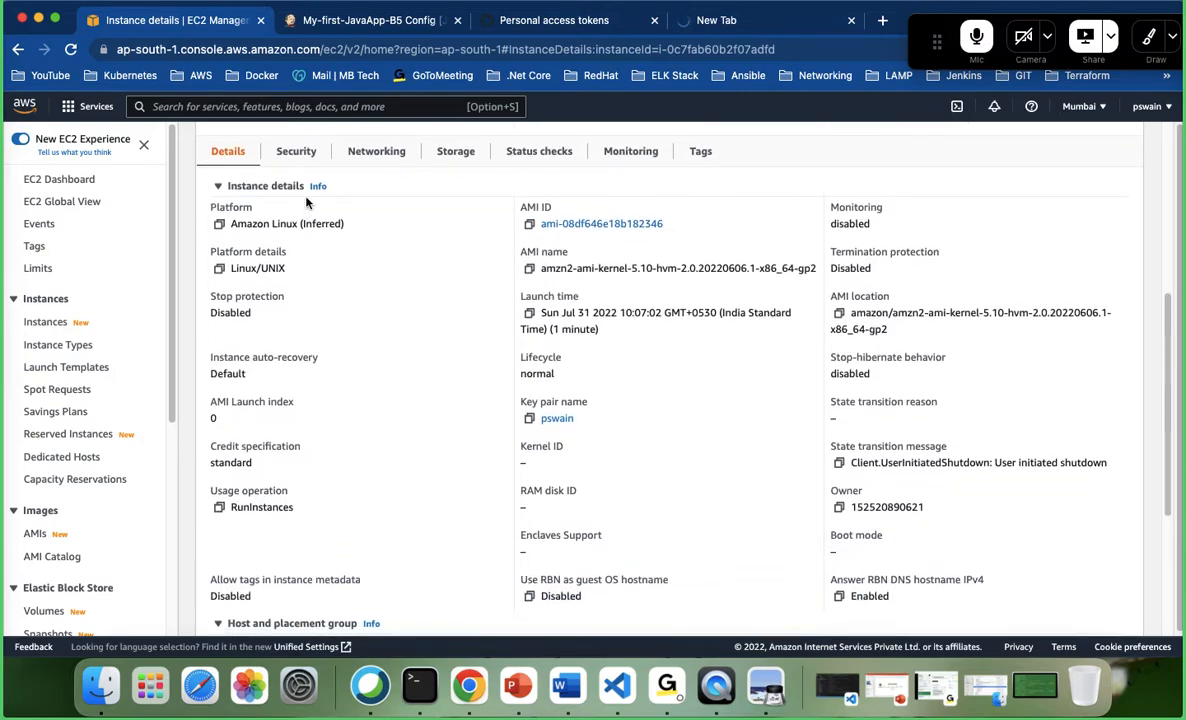
click(298, 152)
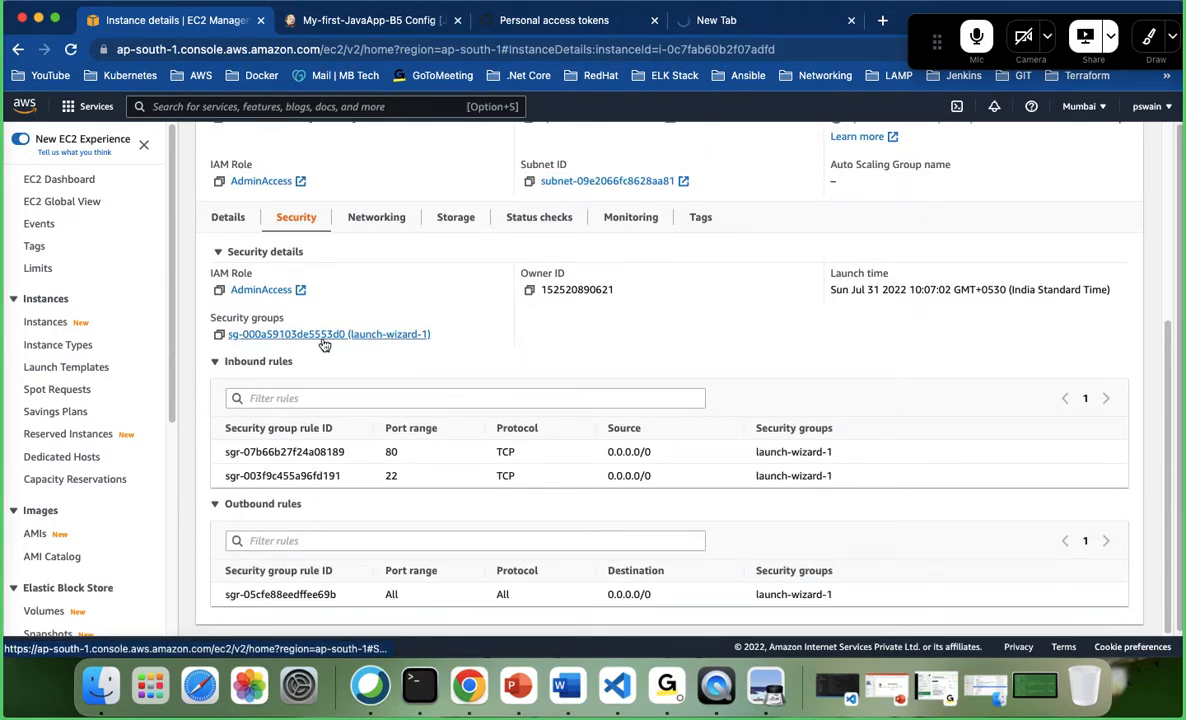
click(323, 336)
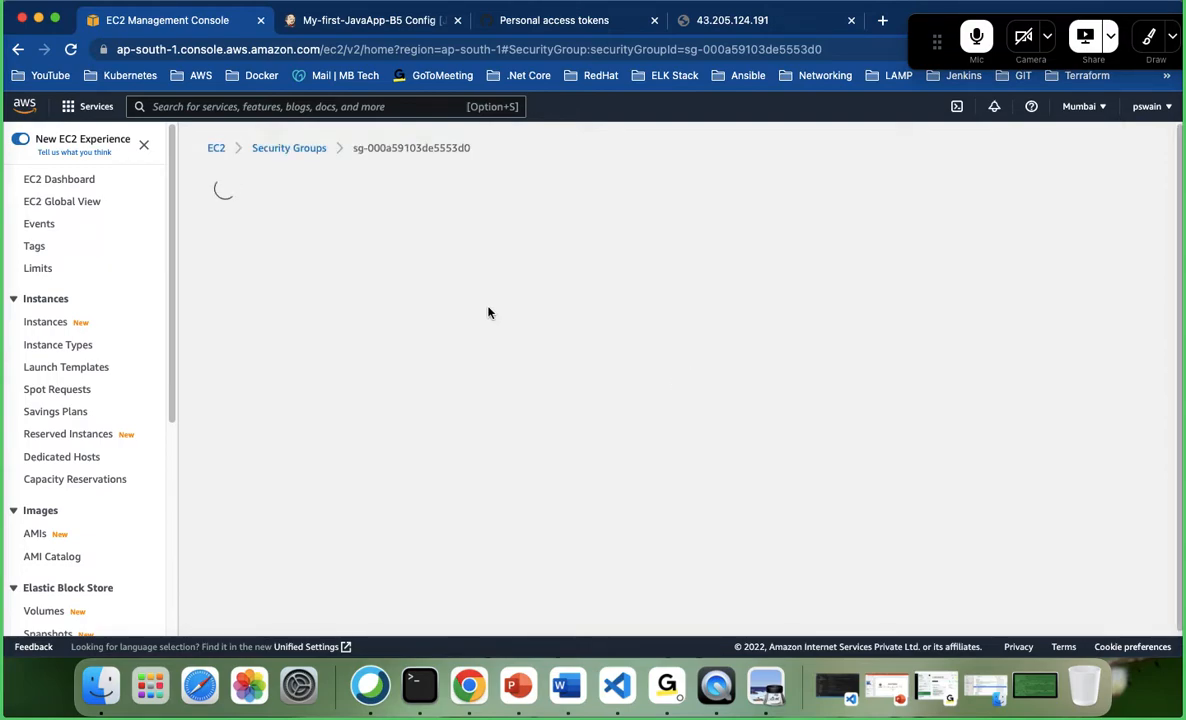
scroll(626, 462, down, 1)
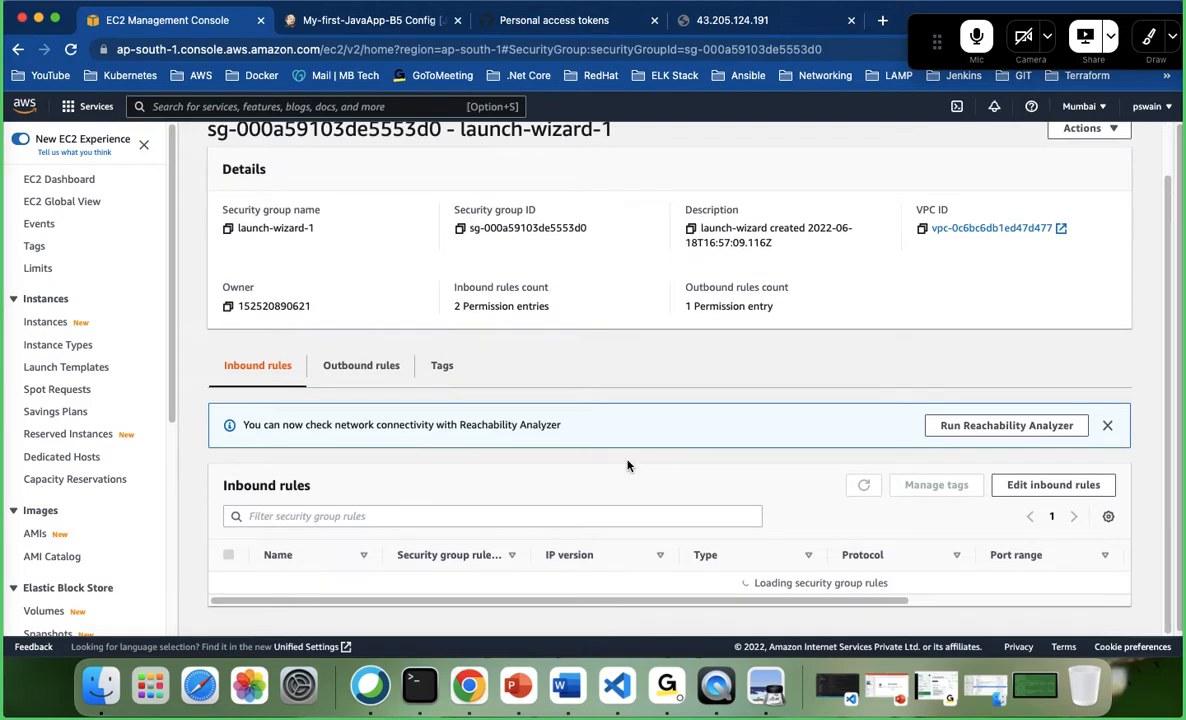
scroll(612, 470, down, 1)
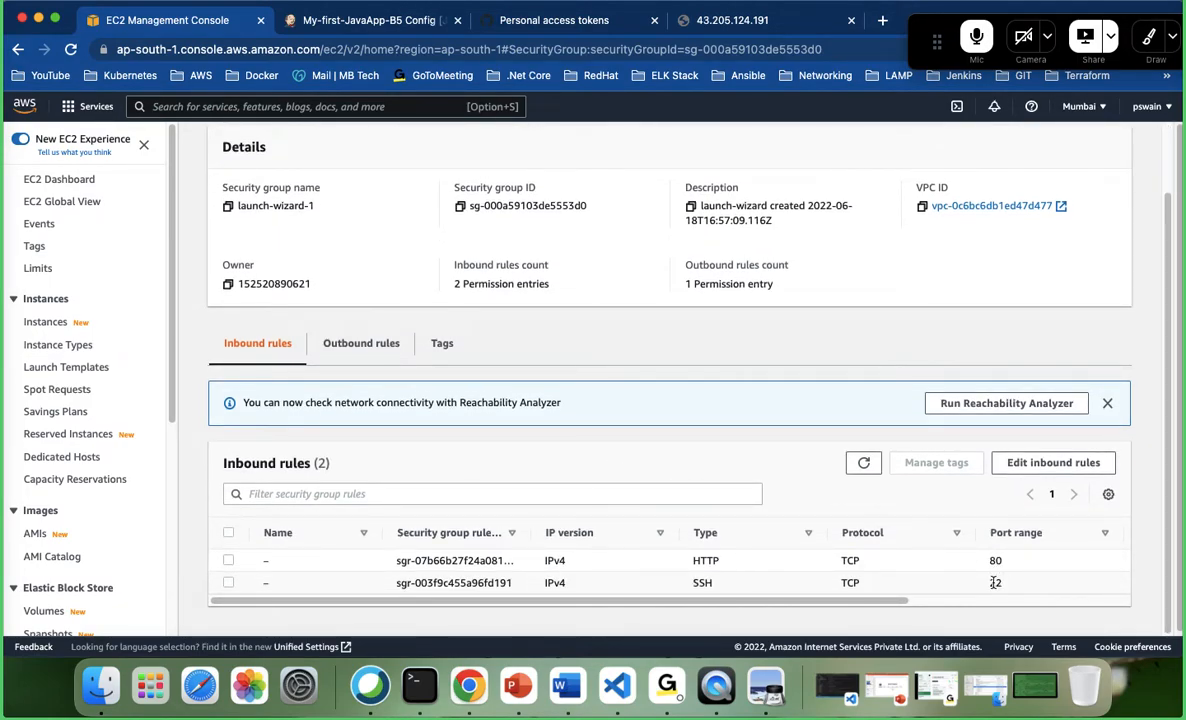
click(1040, 464)
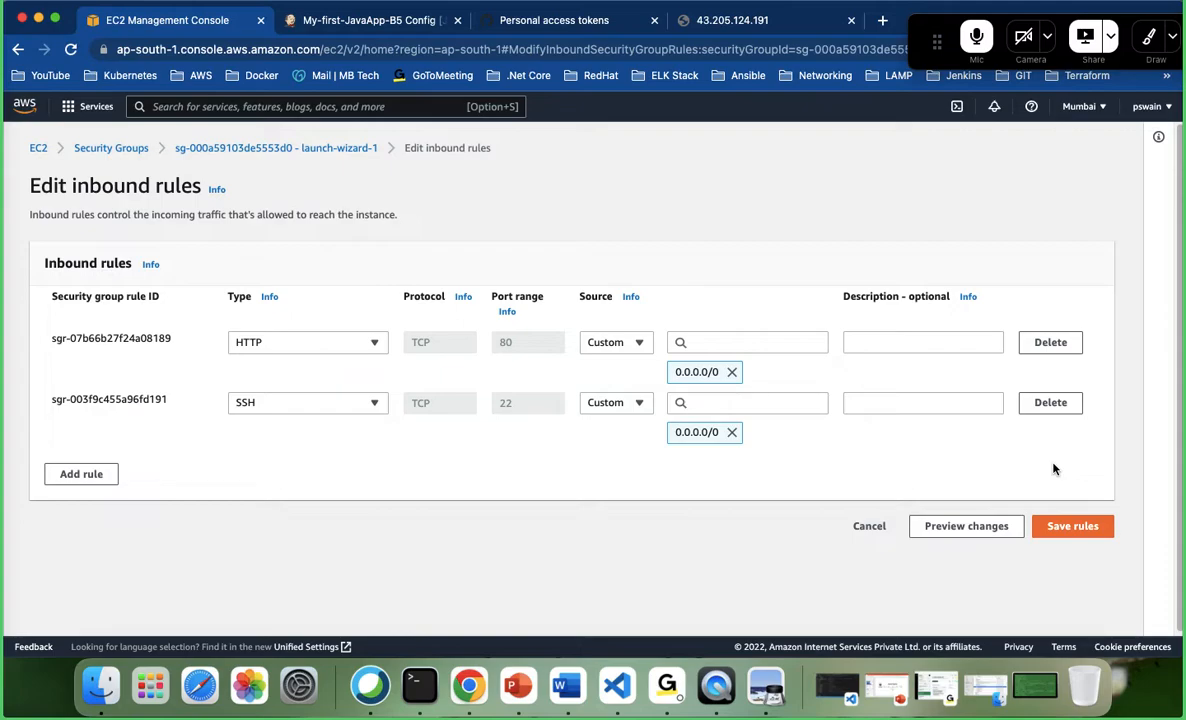
Add and save a Custom TCP inbound rule for port 8282 from 0.0.0.0/0
click(88, 475)
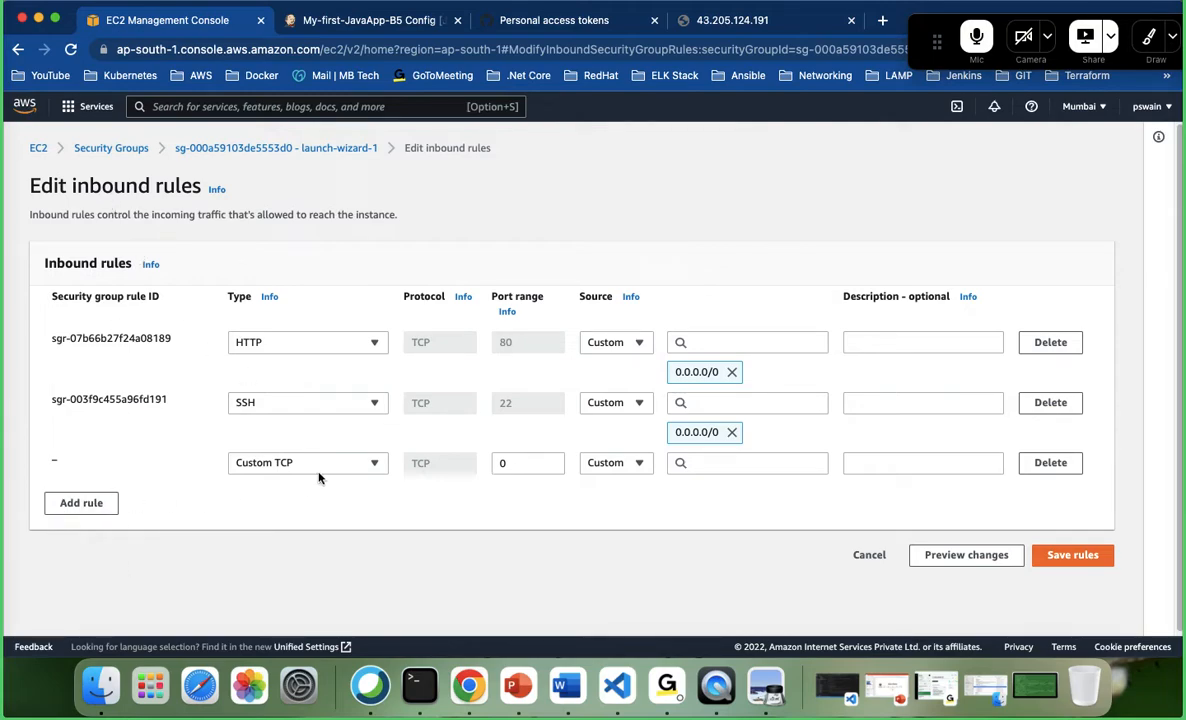
click(493, 462)
text(8282)
click(749, 463)
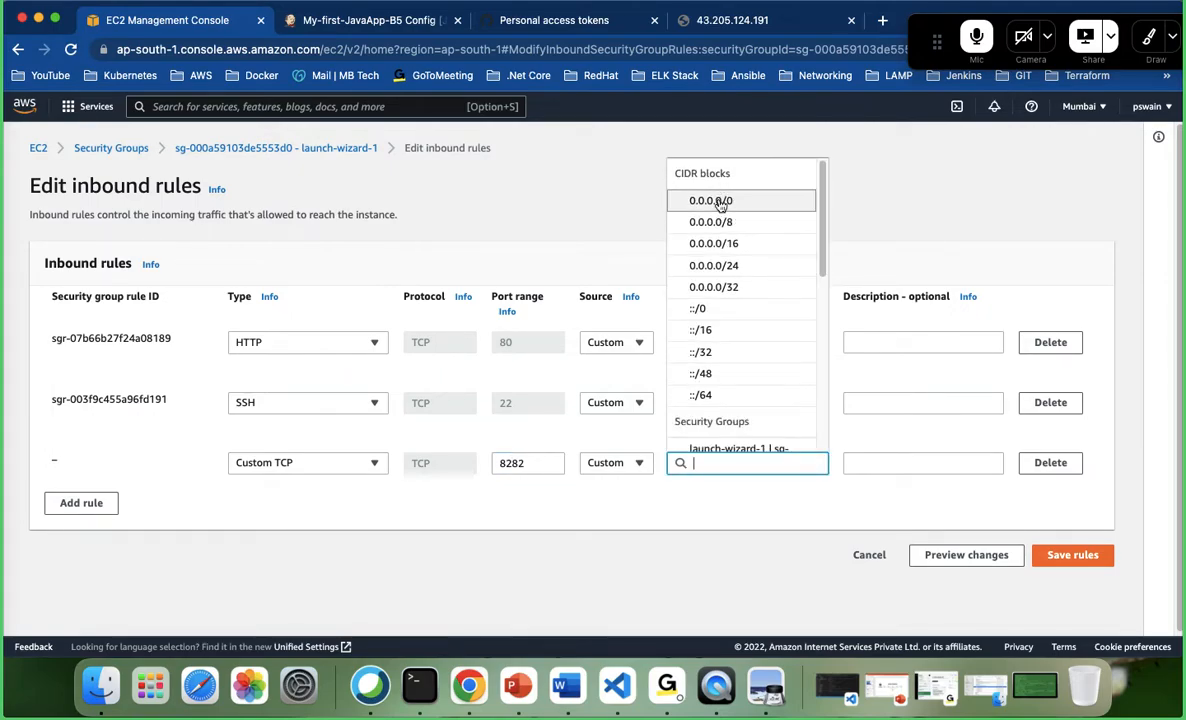
click(720, 202)
click(1076, 589)
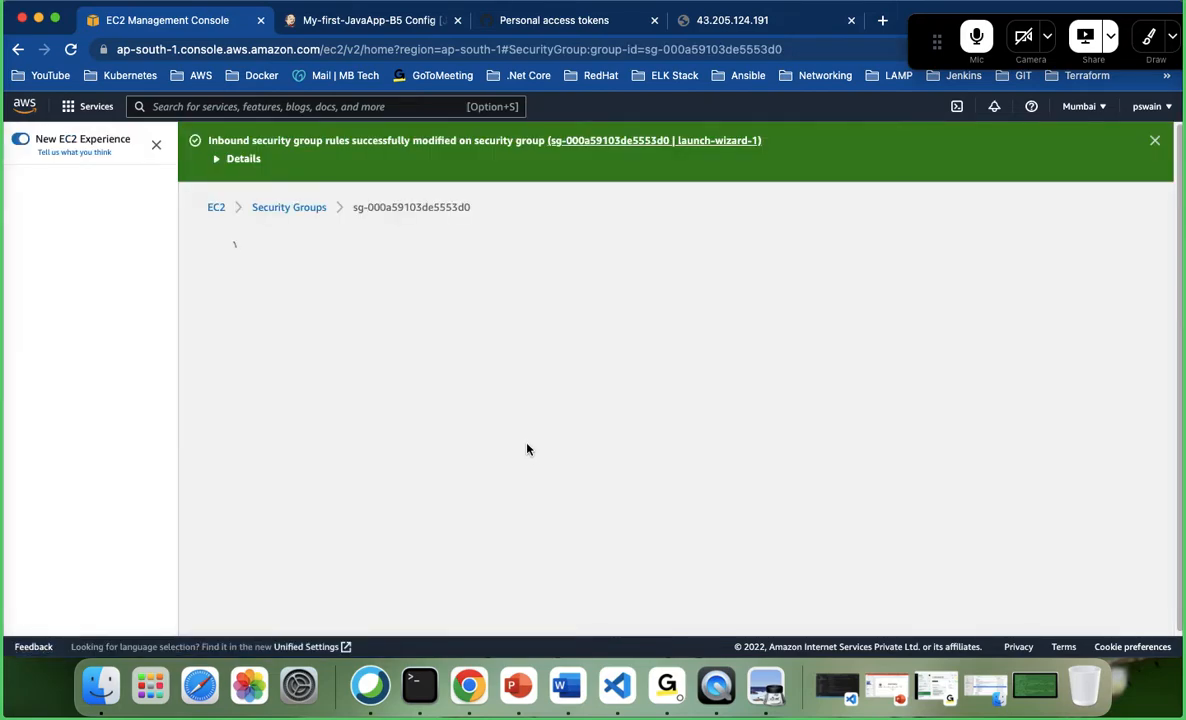
scroll(664, 455, down, 3)
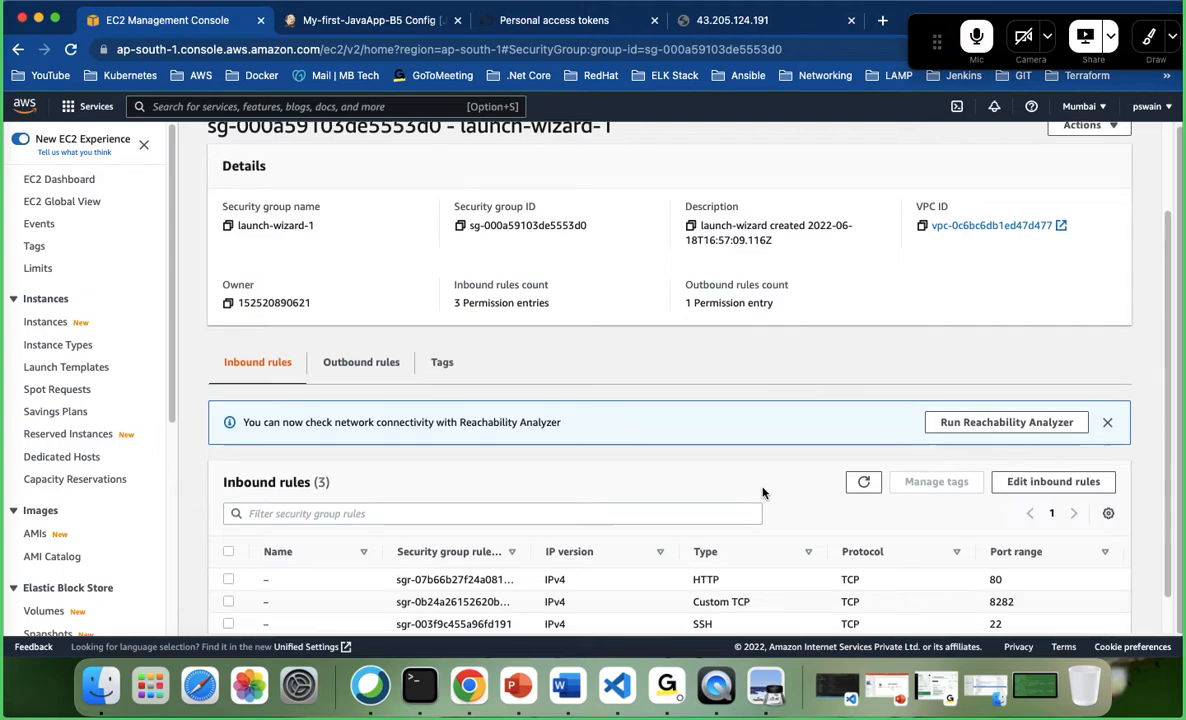
scroll(764, 491, down, 1)
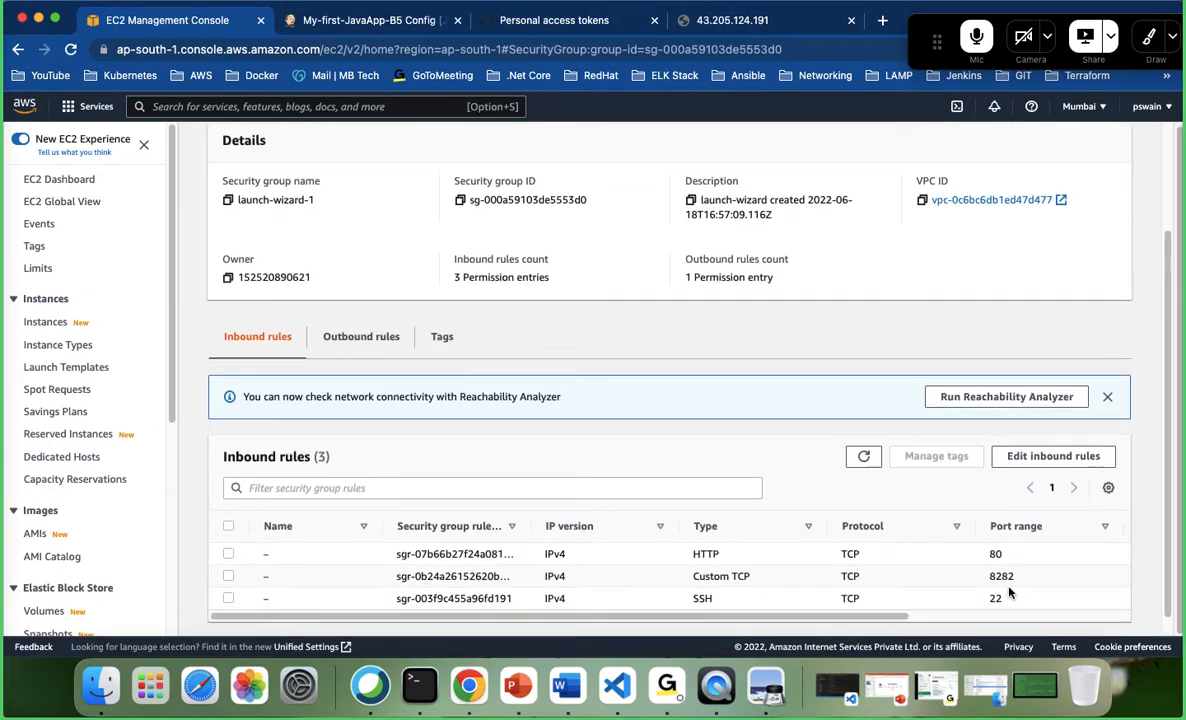
click(749, 22)
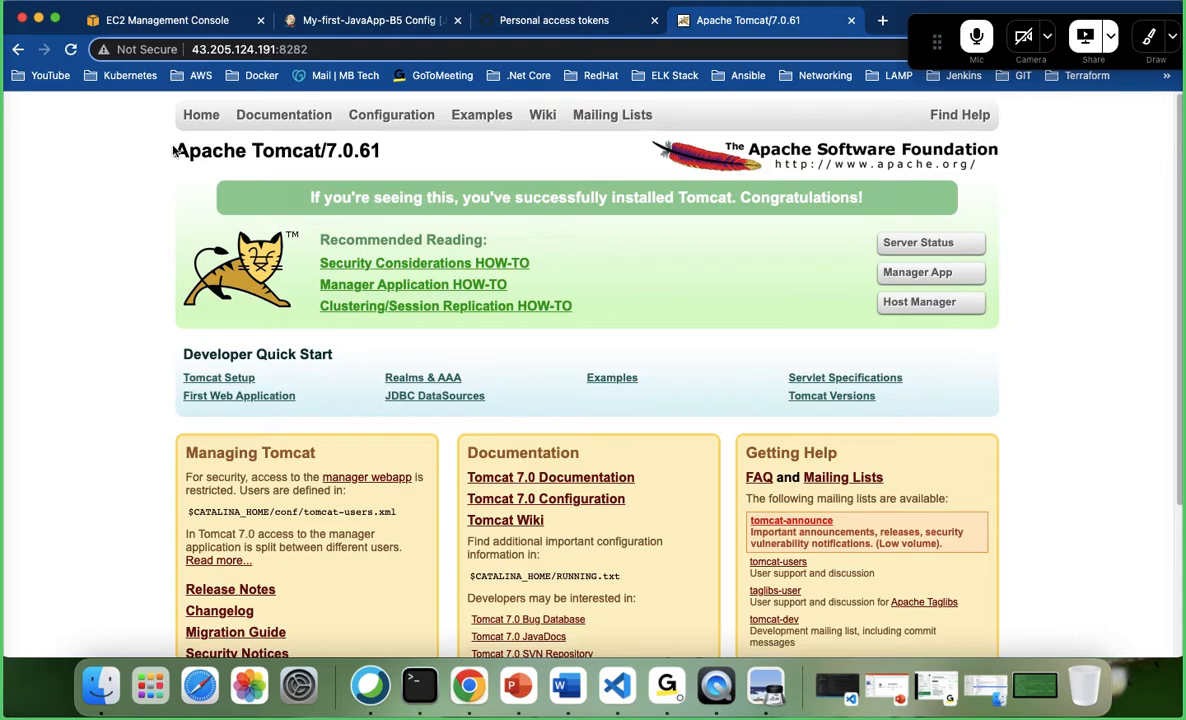
Verify the Apache Tomcat/7.0.61 welcome page loads at 43.205.124.191:8282
drag(174, 150, 376, 150)
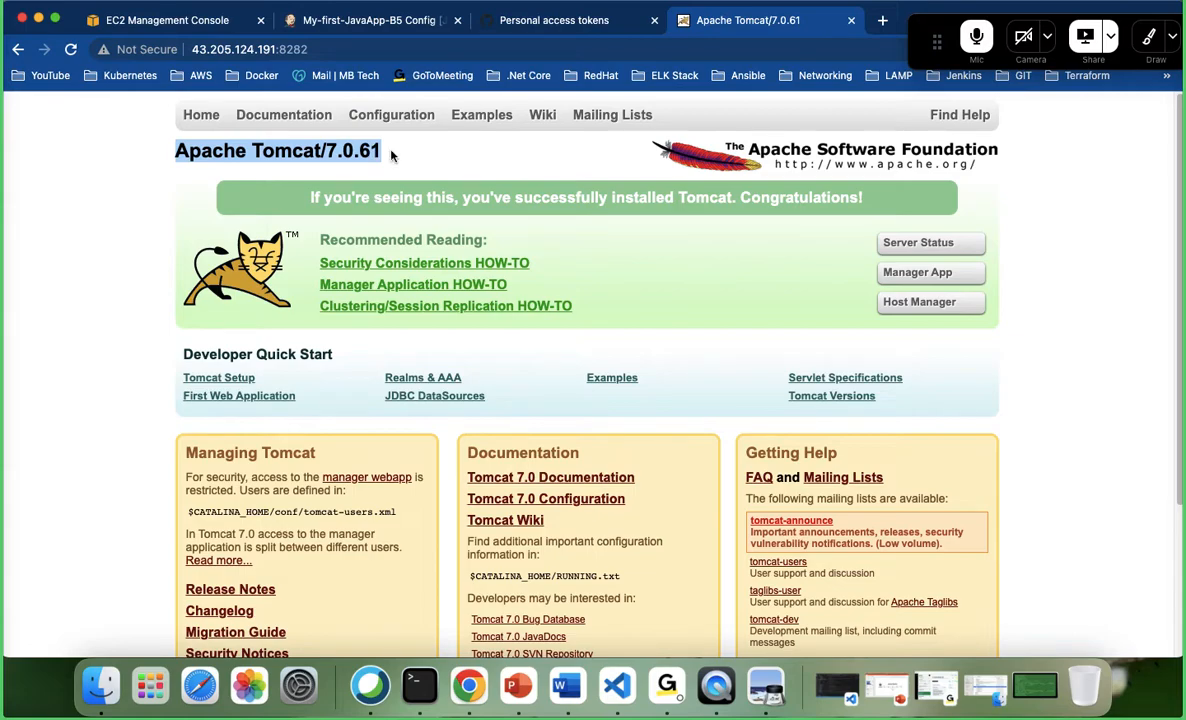
click(370, 27)
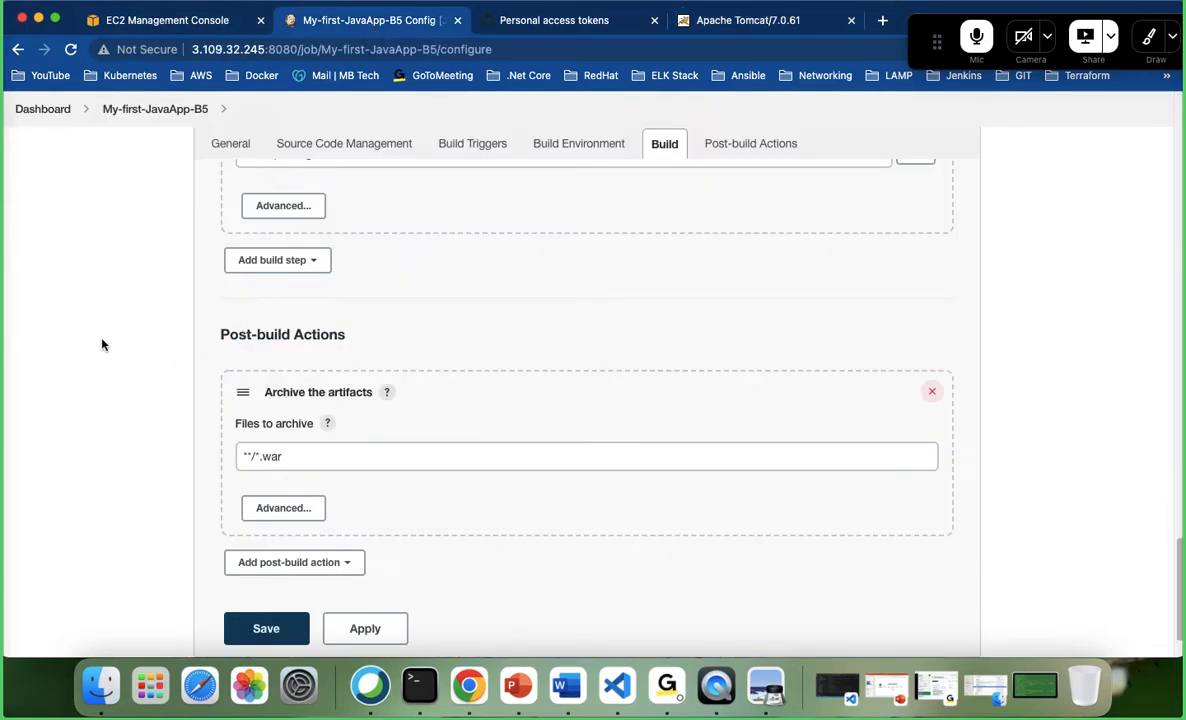
scroll(101, 344, down, 2)
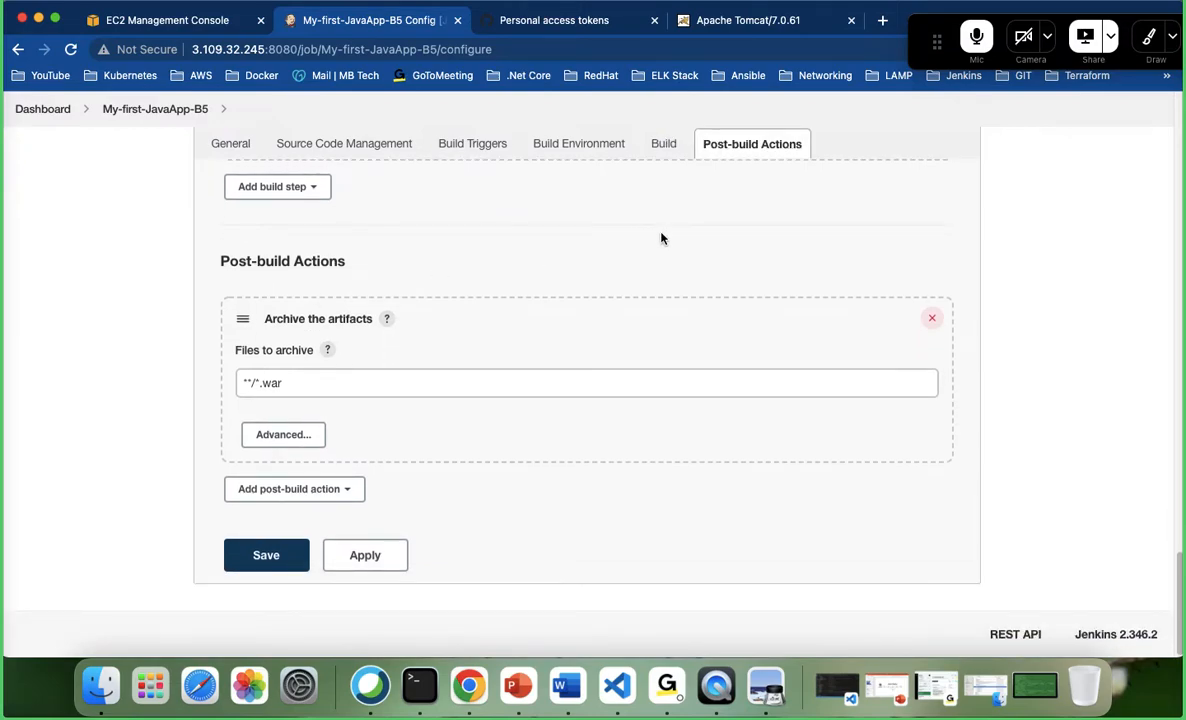
click(727, 22)
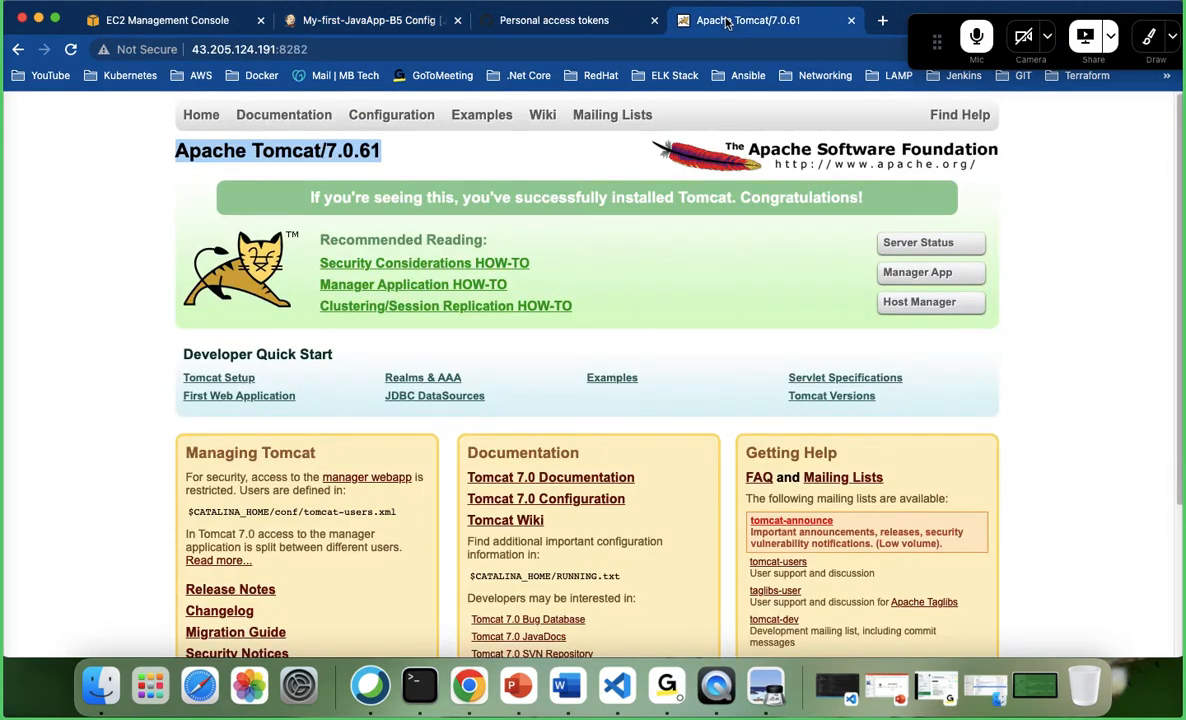
Browse the job's post-build action and build step lists without adding anything
click(346, 20)
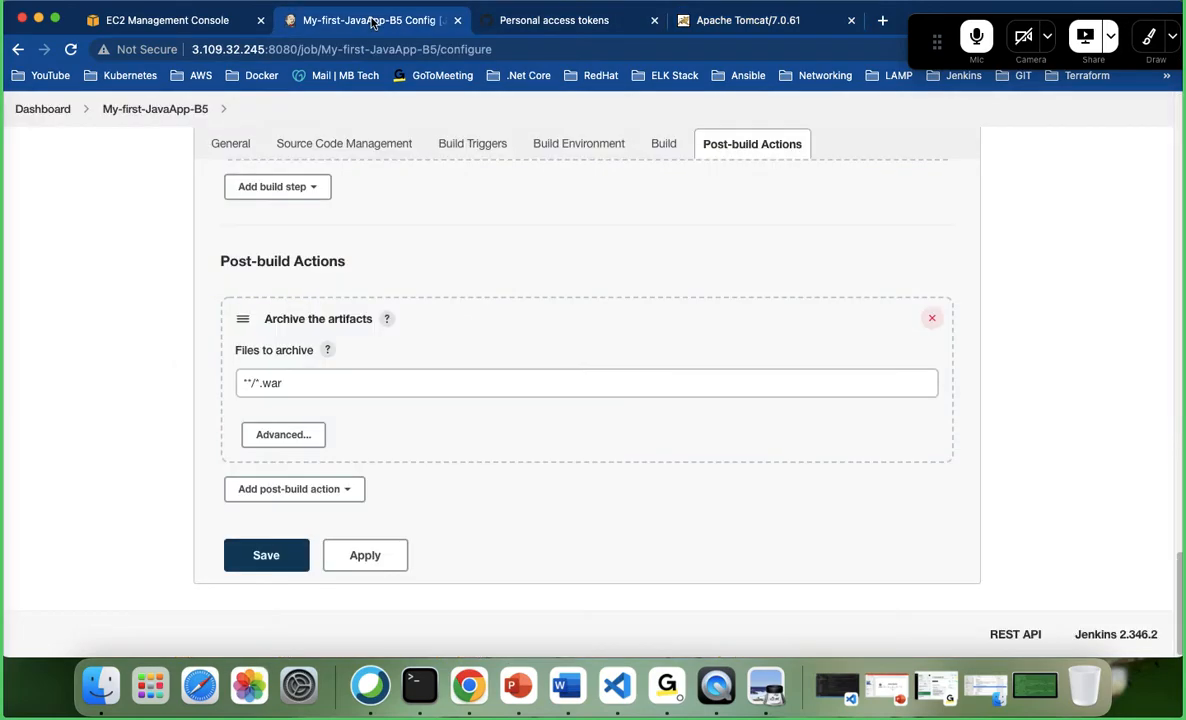
click(343, 490)
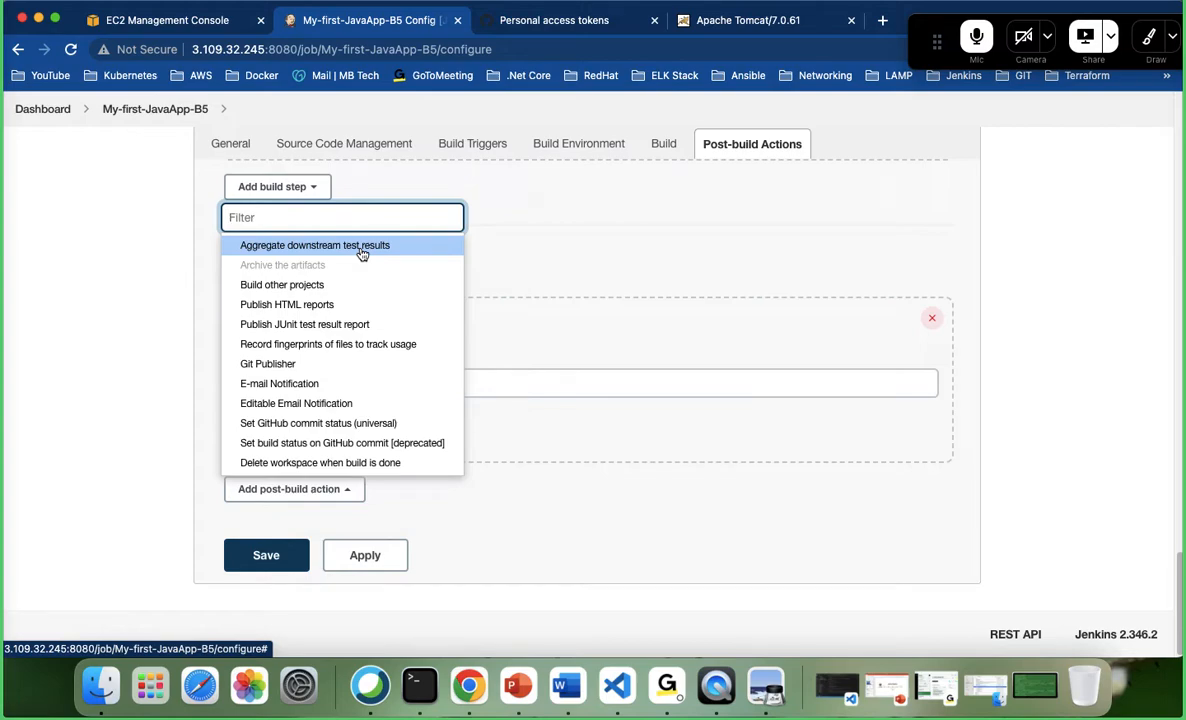
click(520, 495)
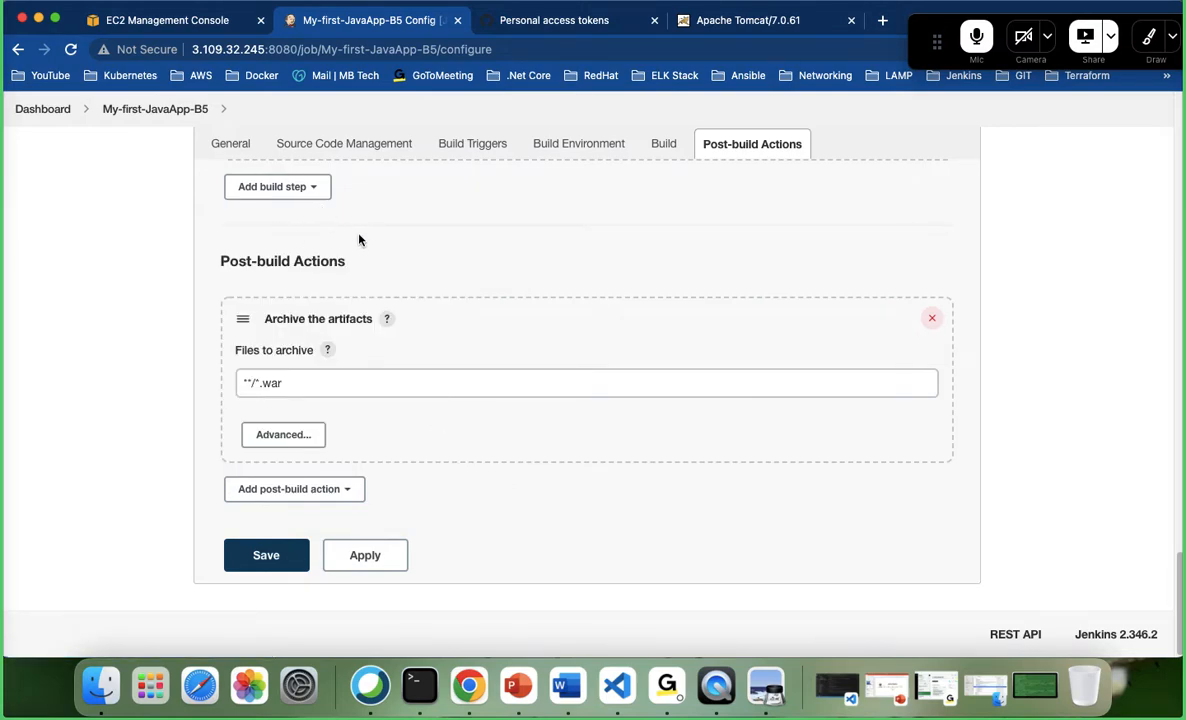
scroll(350, 236, up, 3)
click(316, 356)
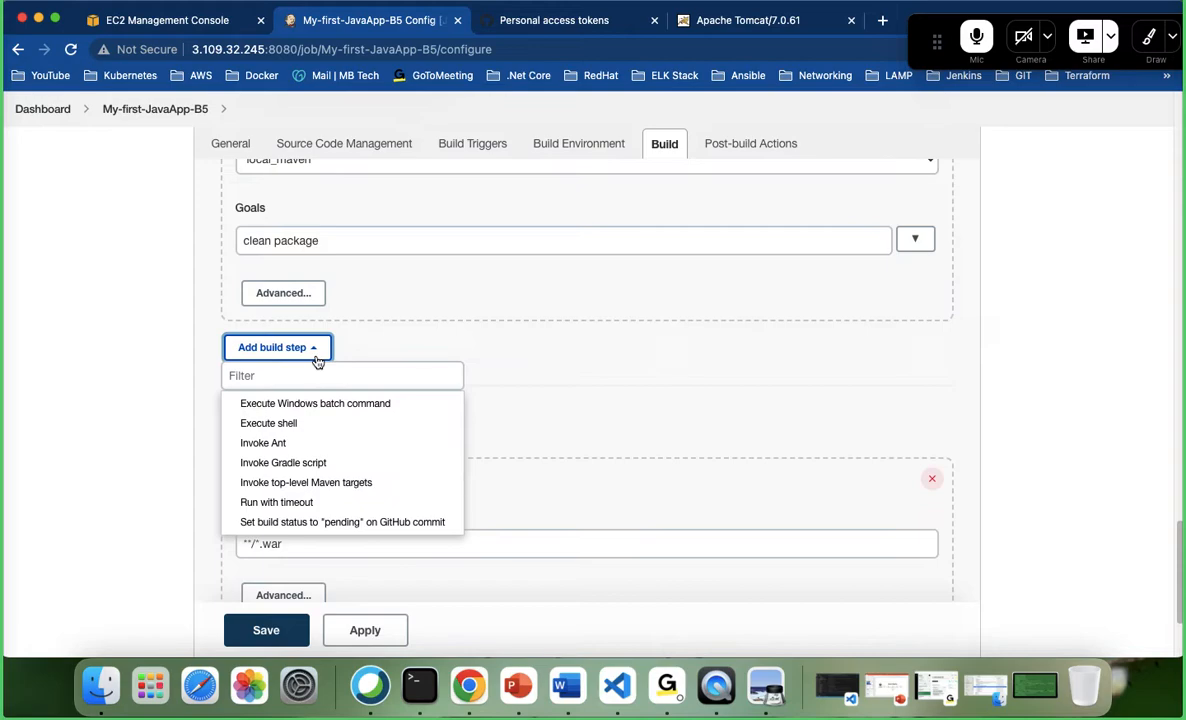
click(656, 389)
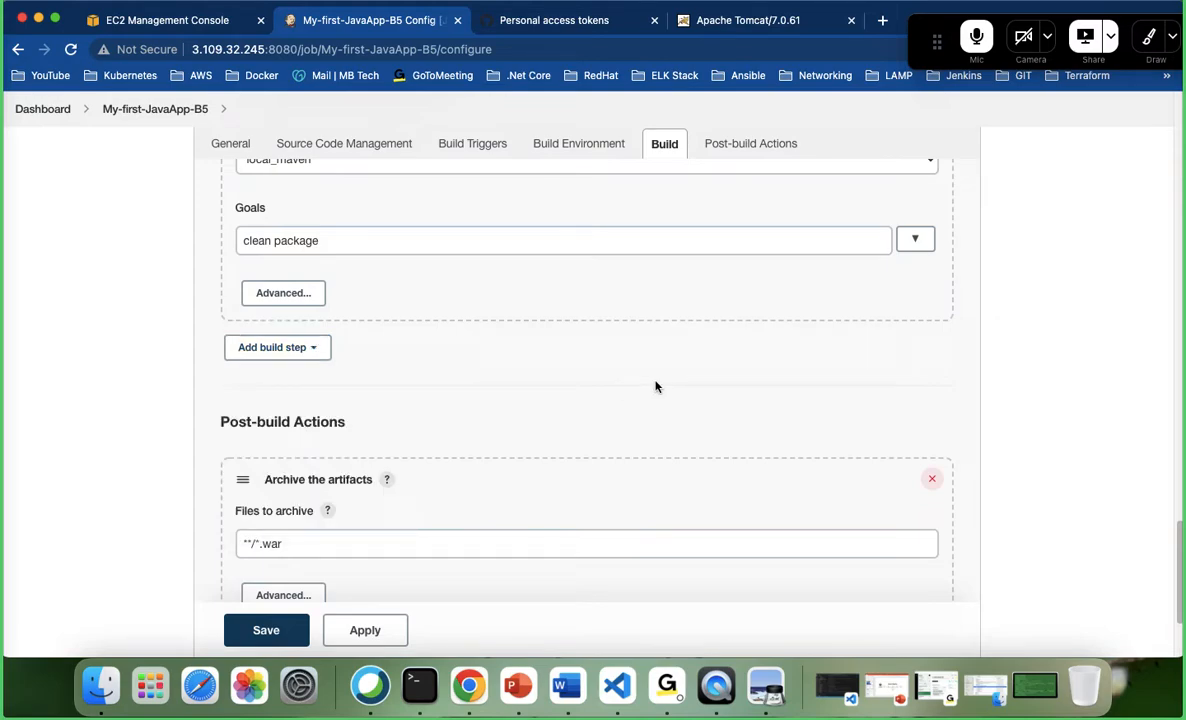
scroll(437, 360, down, 3)
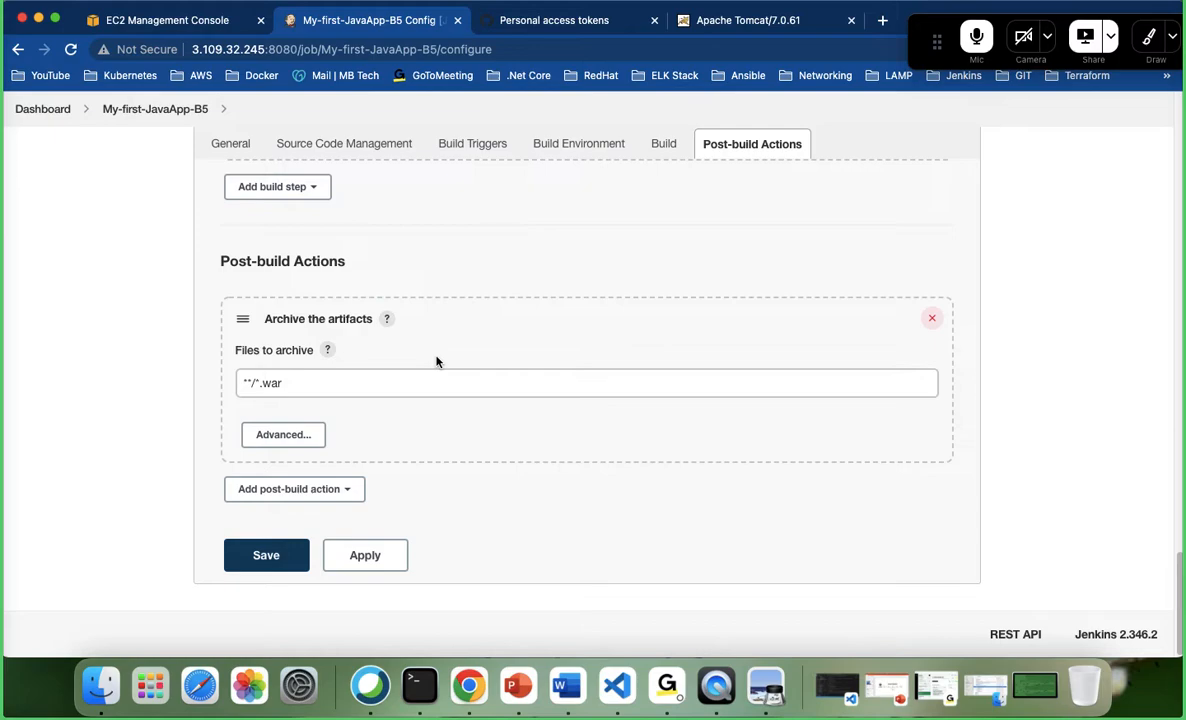
Filter post-build actions for a deploy option, find none, and apply the configuration
click(346, 492)
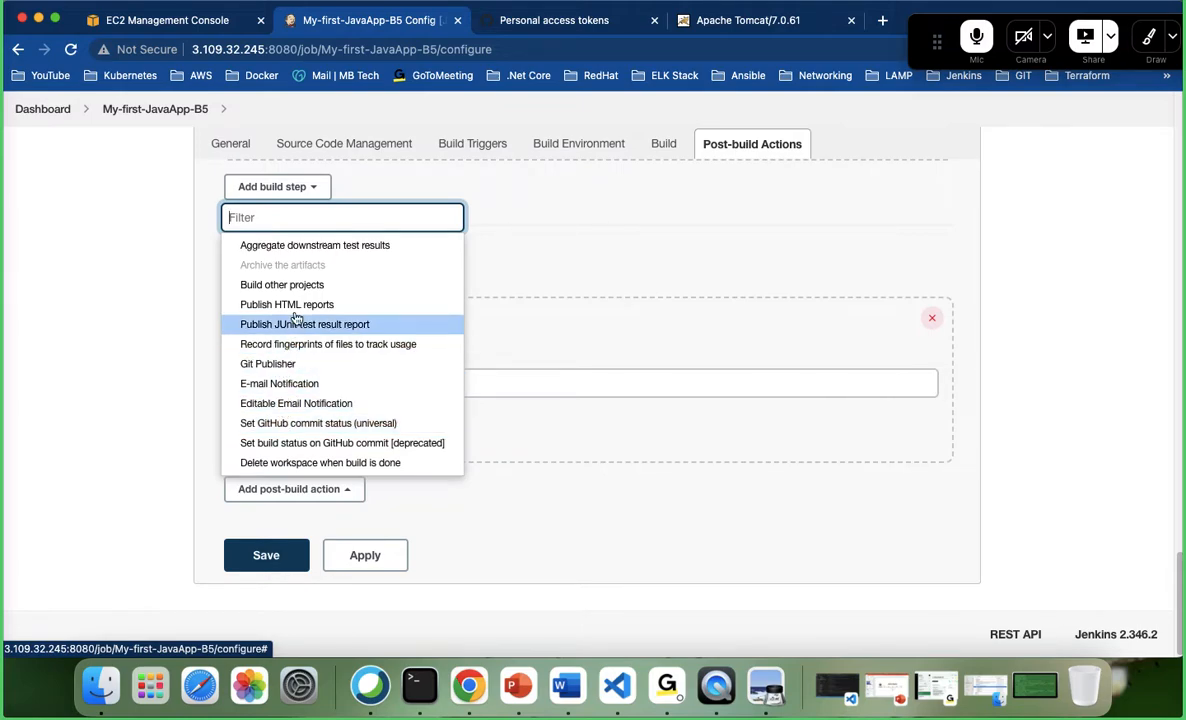
scroll(316, 266, up, 1)
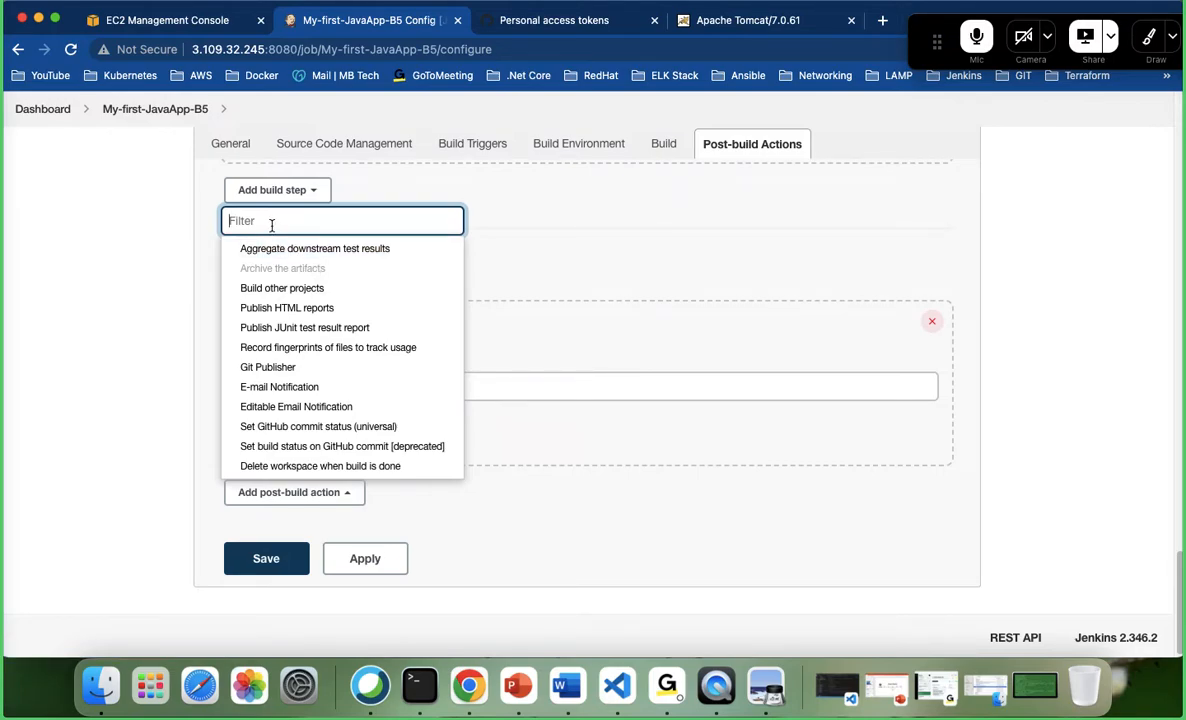
text(de)
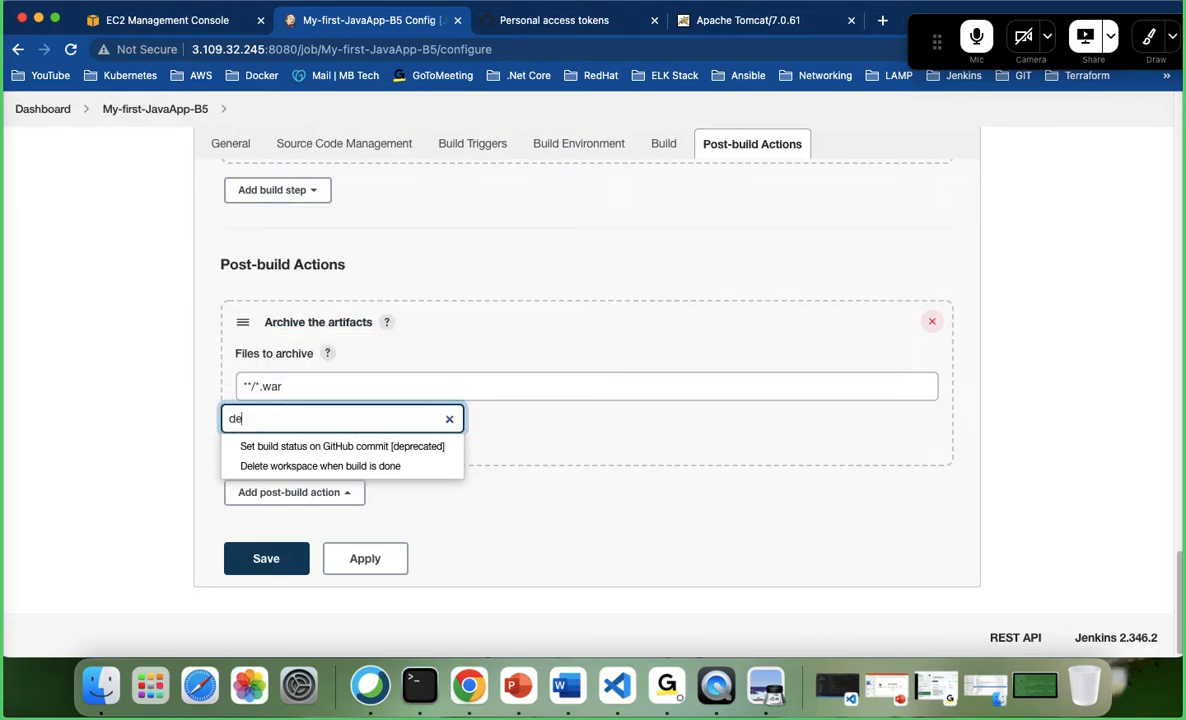
key(BackSpace)
key(BackSpace)
text(con)
key(BackSpace)
key(BackSpace)
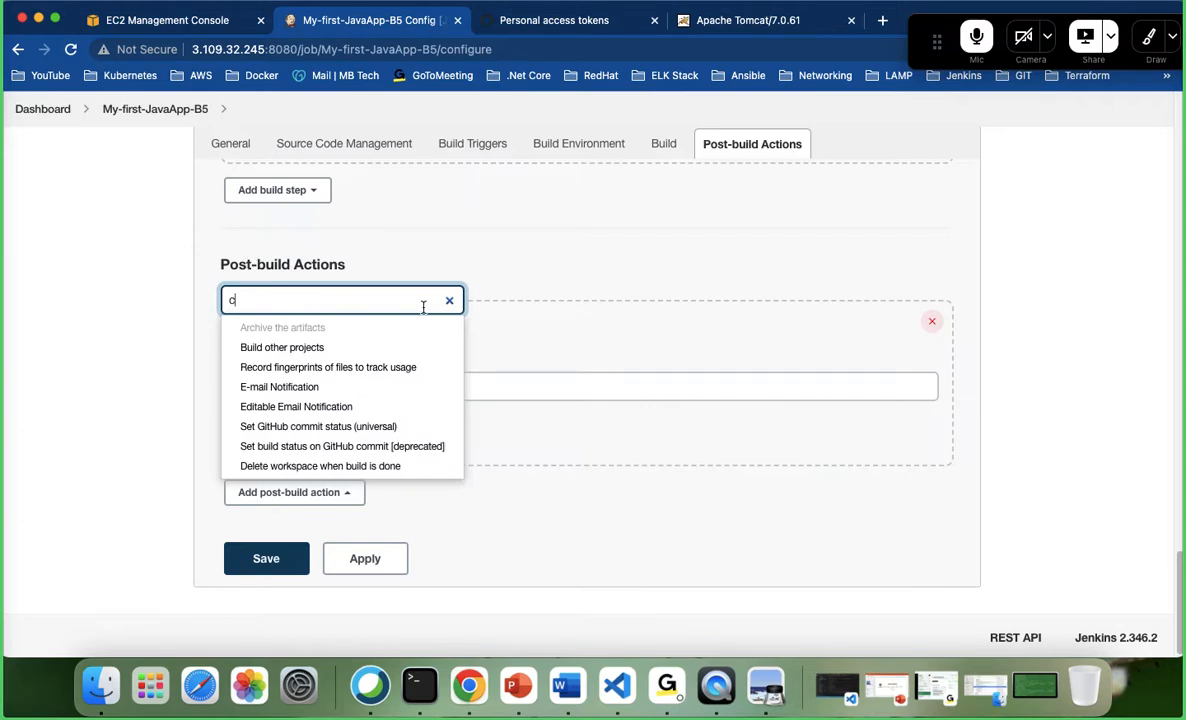
key(BackSpace)
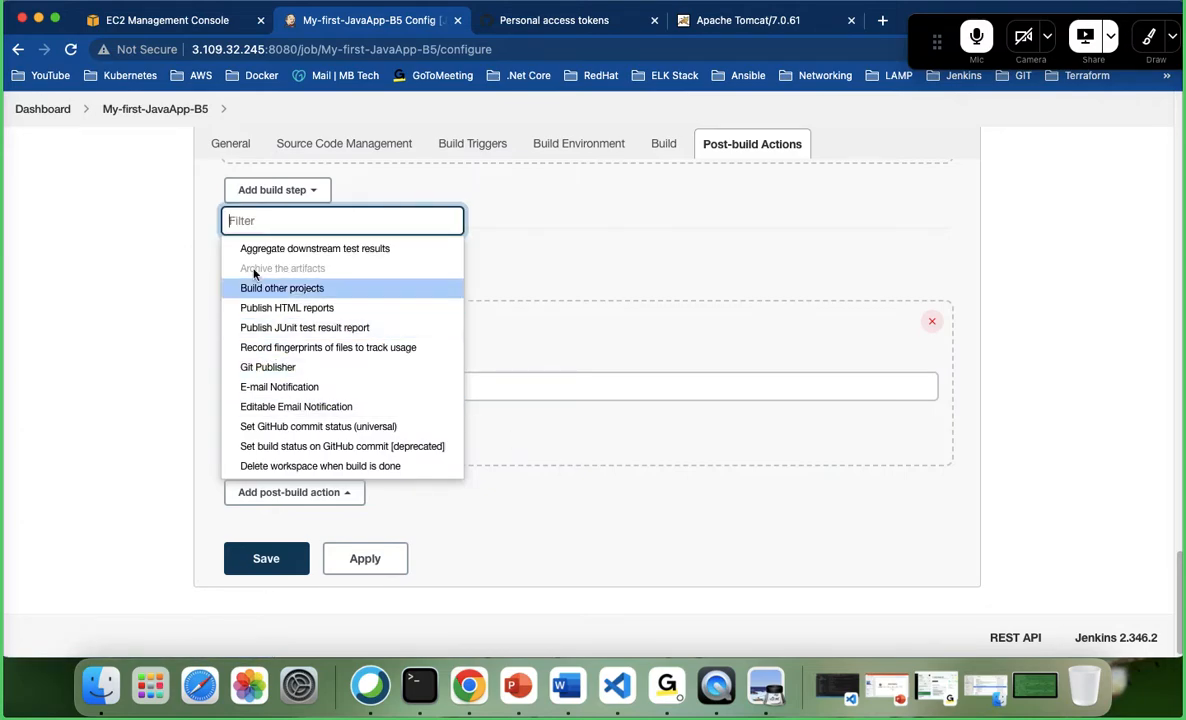
click(476, 512)
click(352, 562)
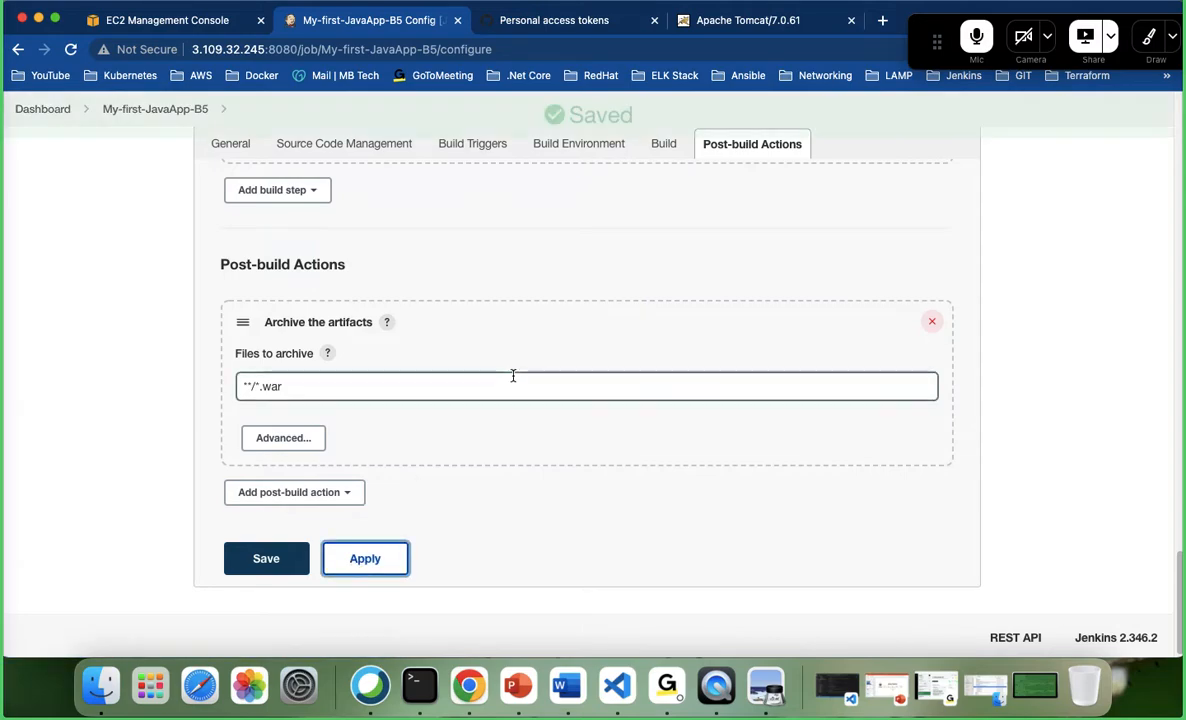
scroll(87, 278, up, 15)
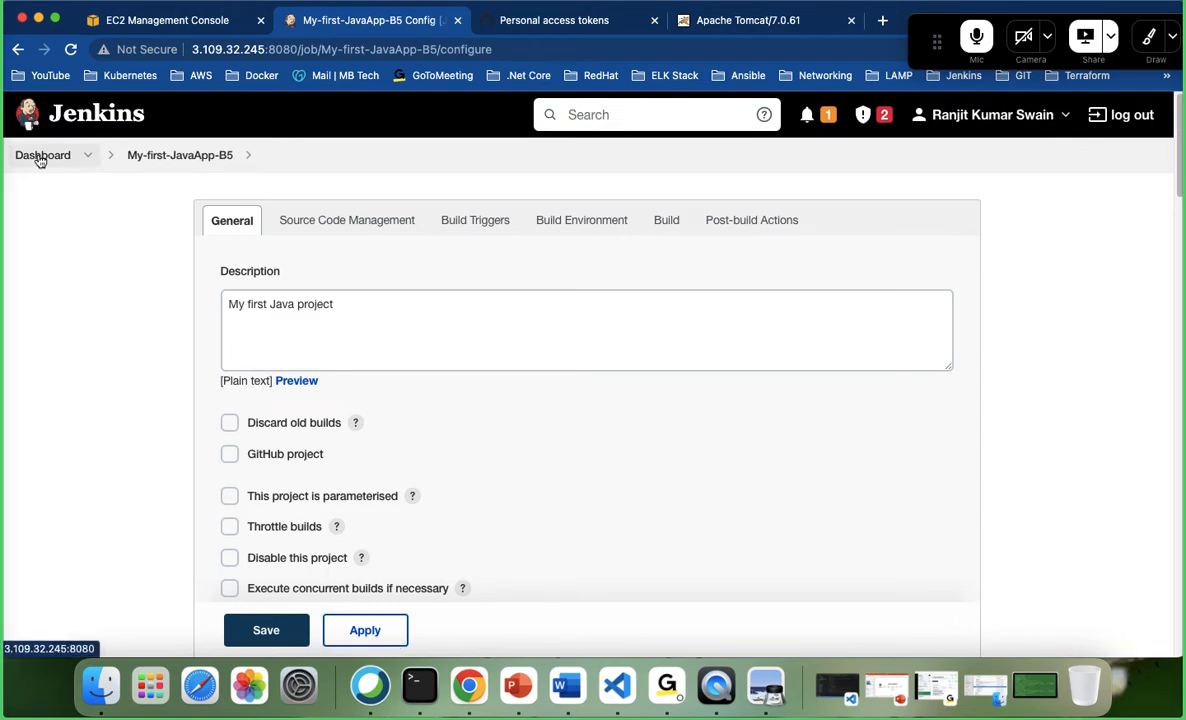
Open Manage Jenkins' Plugin Manager on the Available plugins list
click(40, 156)
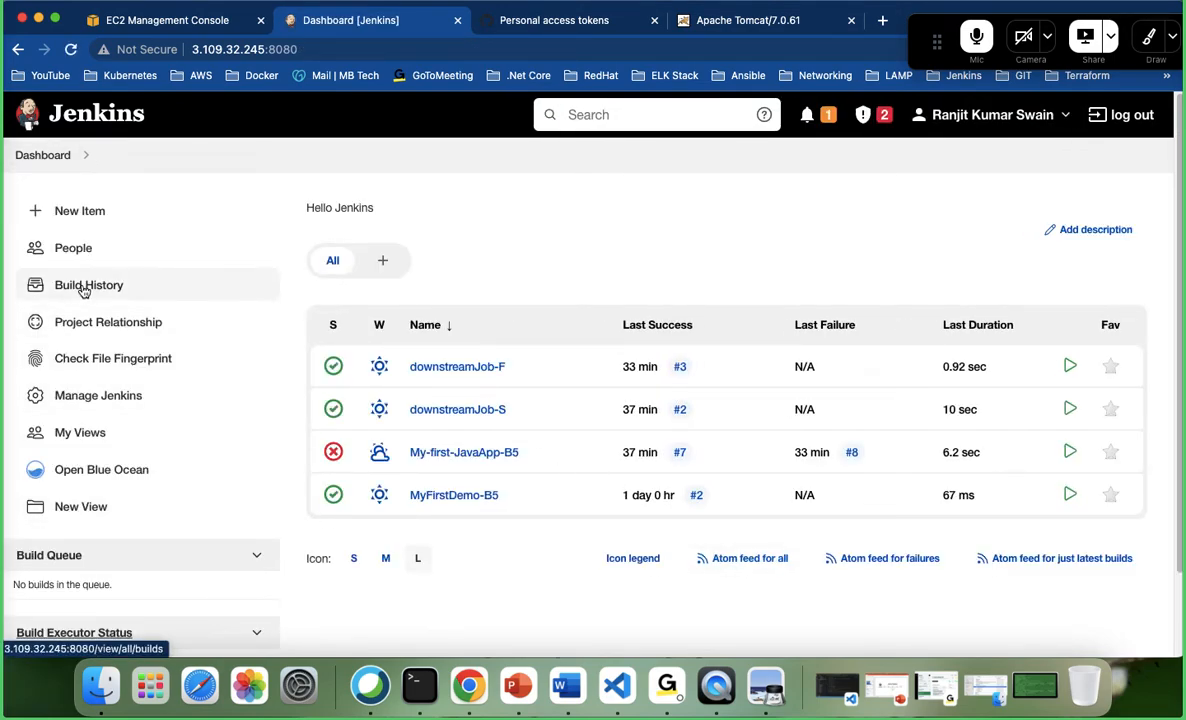
click(74, 398)
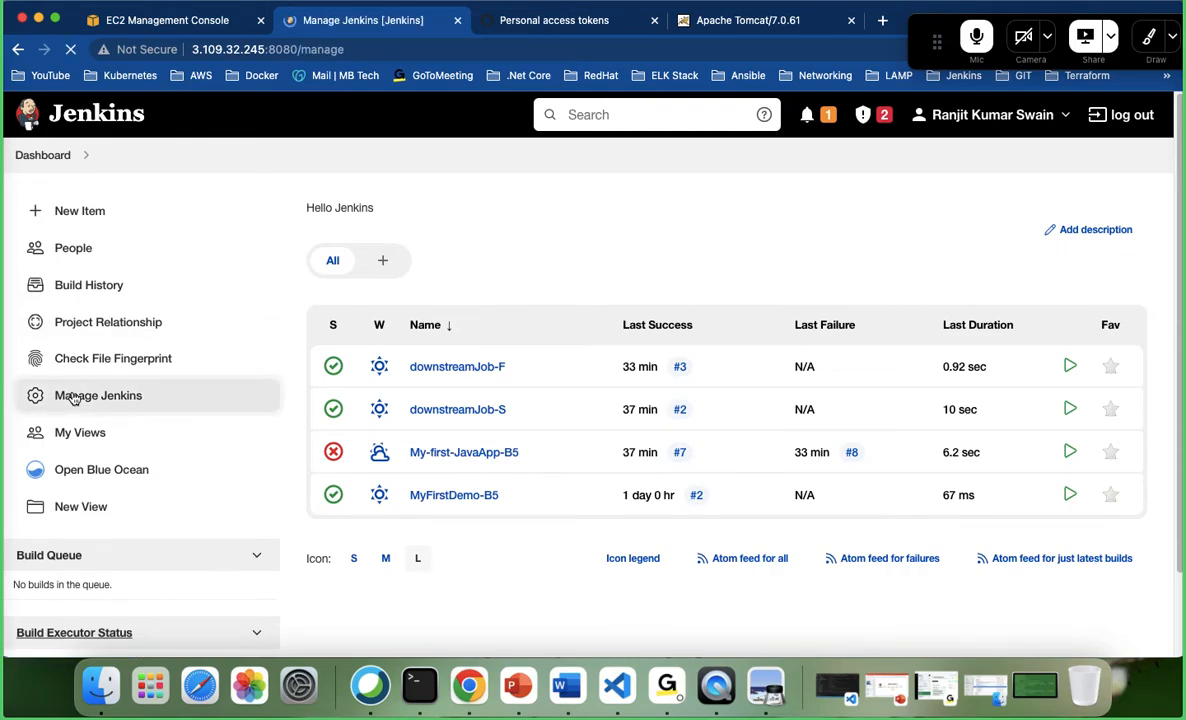
scroll(1043, 444, down, 5)
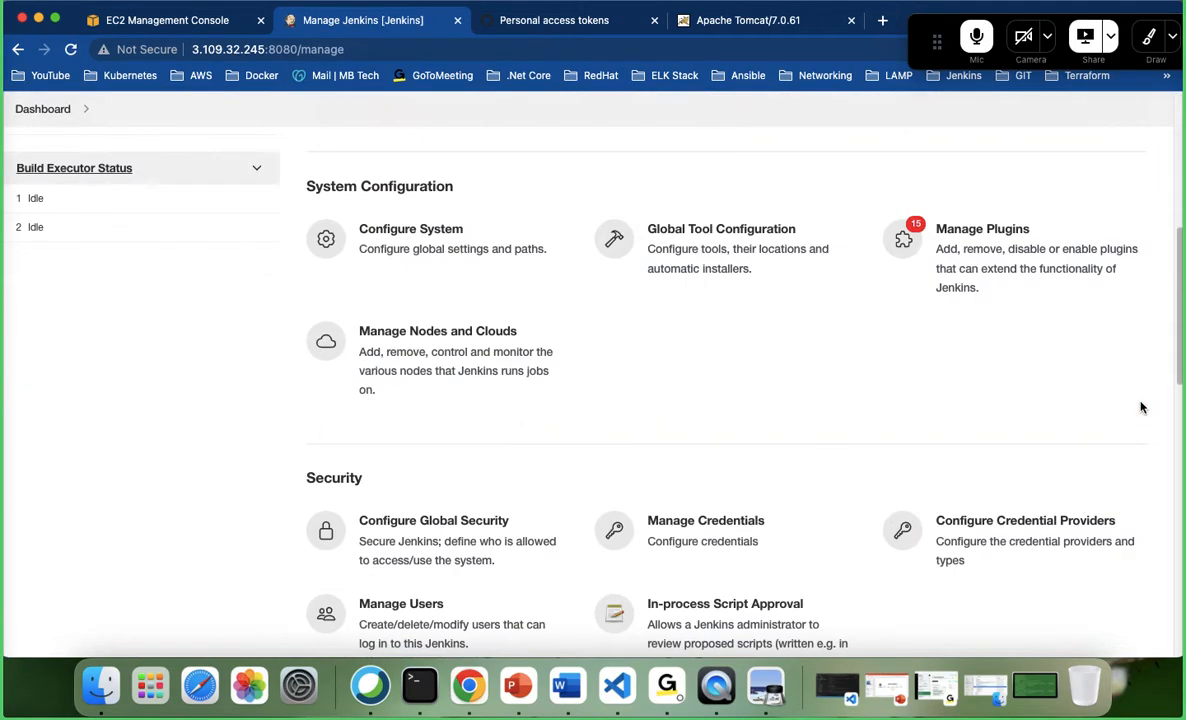
click(983, 228)
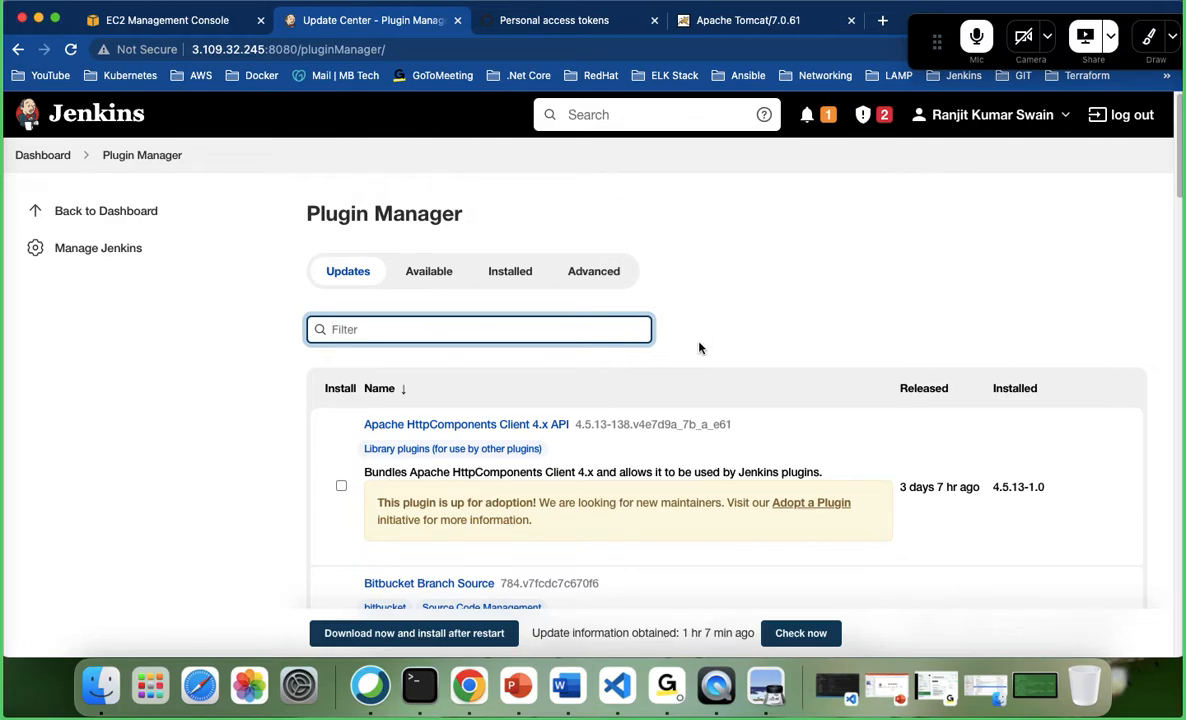
scroll(786, 331, down, 5)
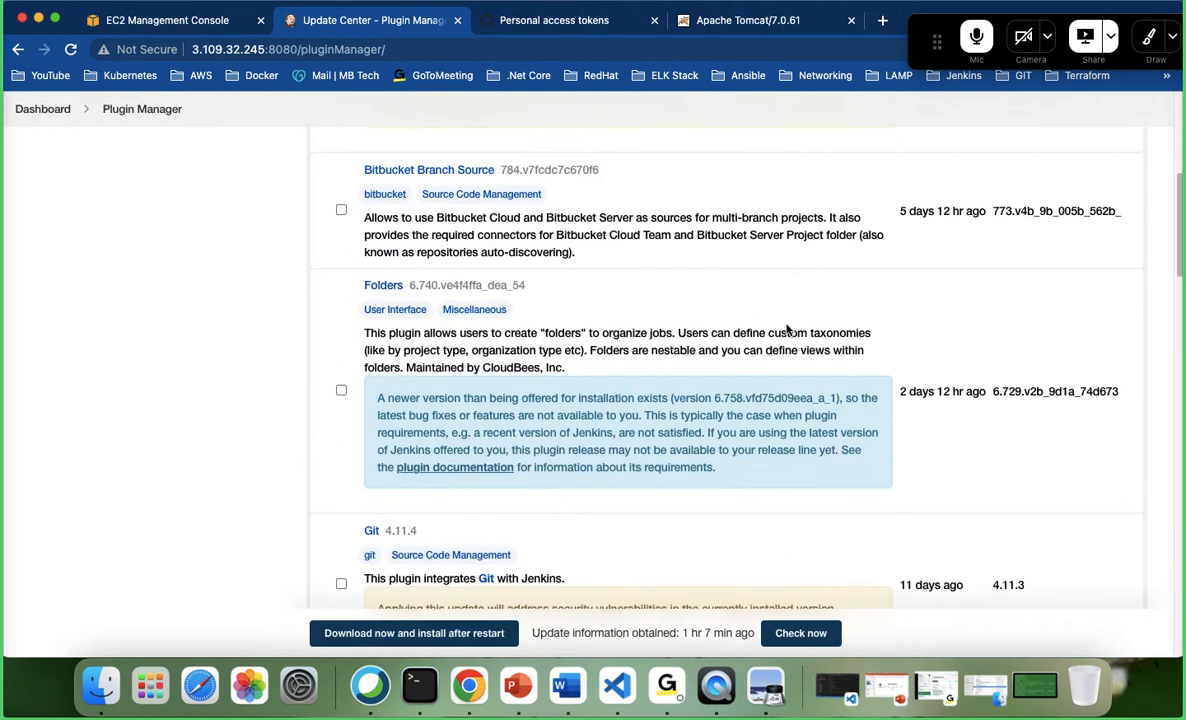
scroll(455, 289, up, 4)
click(437, 197)
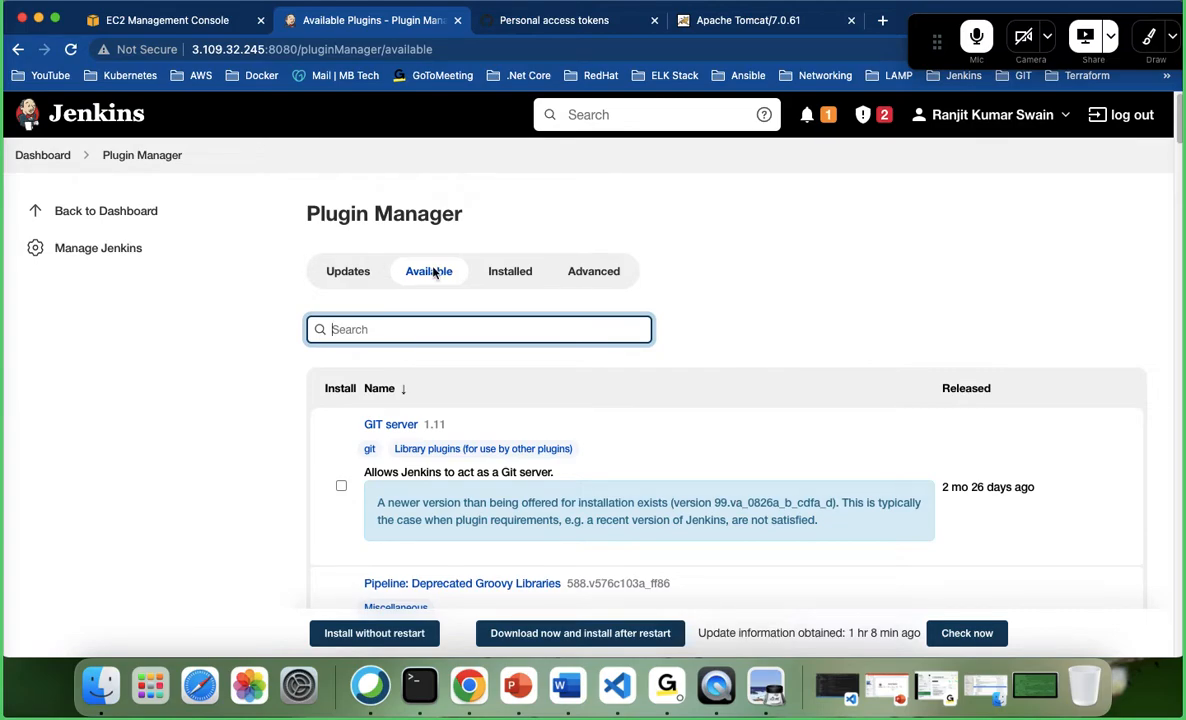
Search available plugins for 'containe' and then 'tomcat', scanning the results
text(containe)
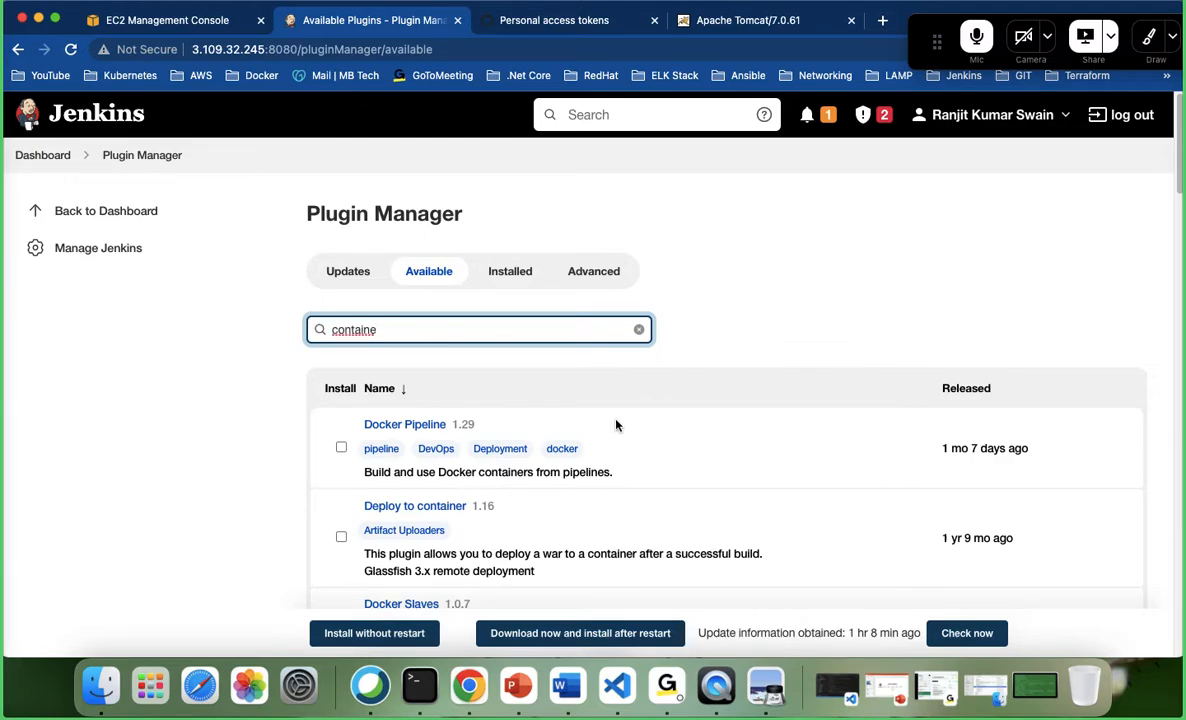
scroll(616, 426, down, 6)
scroll(620, 417, down, 5)
scroll(620, 417, down, 8)
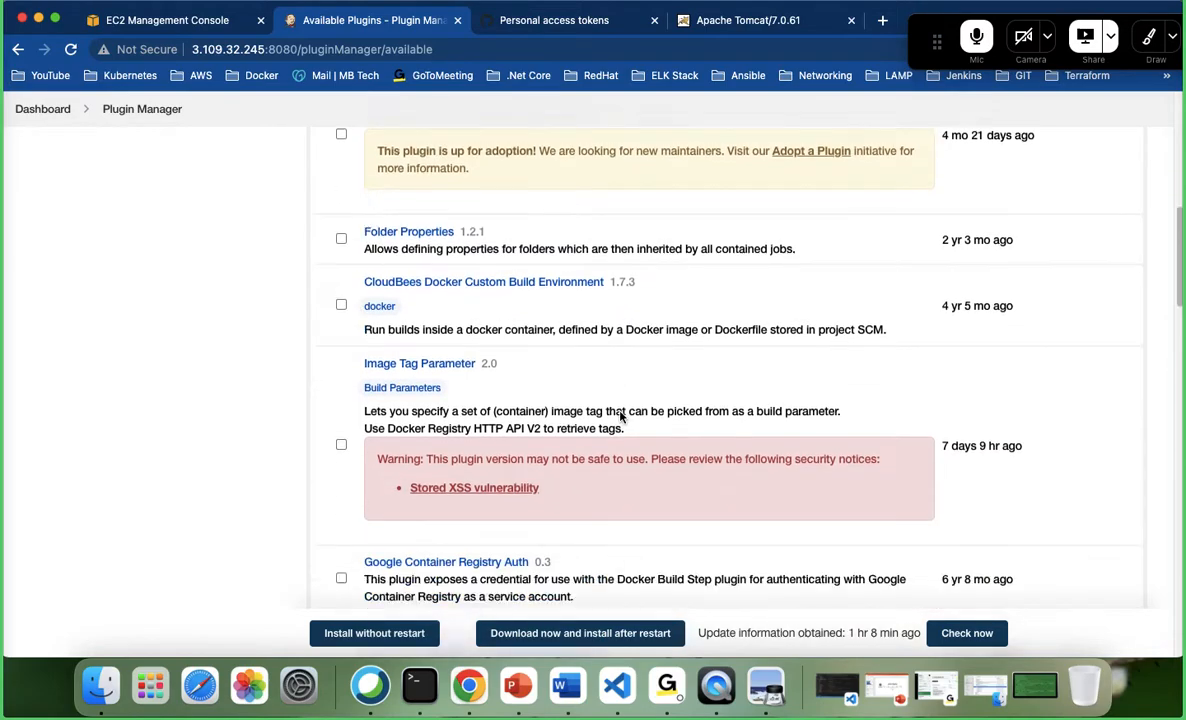
scroll(620, 417, down, 5)
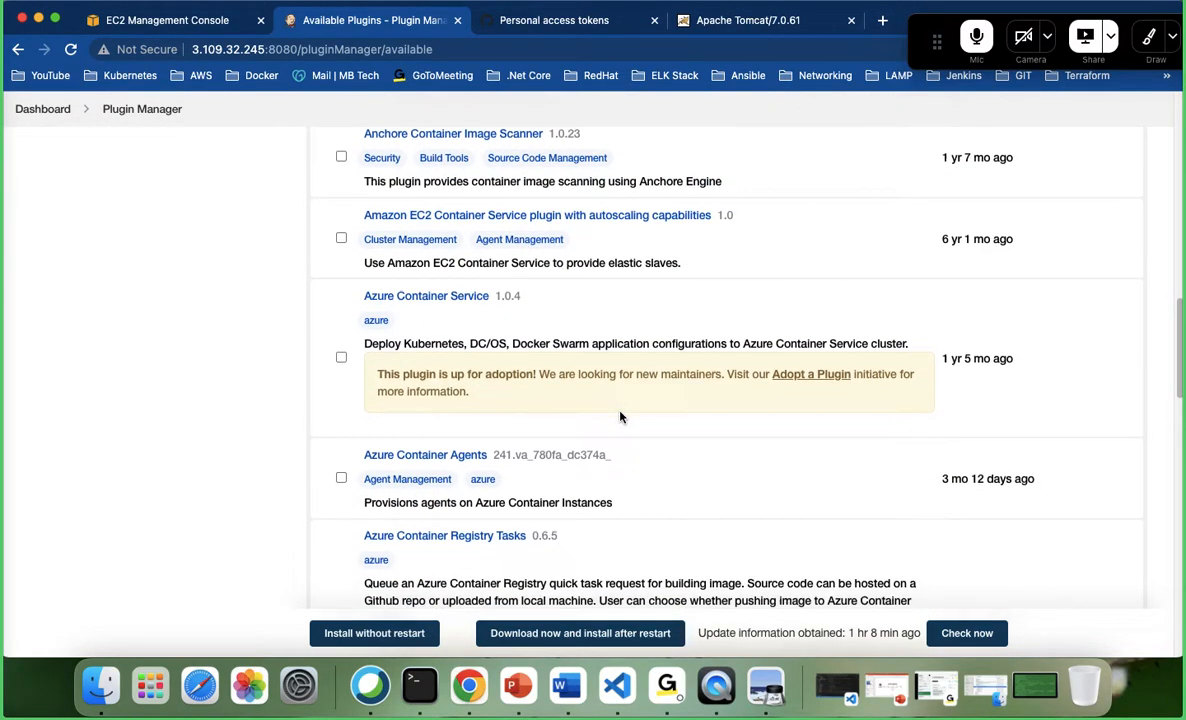
scroll(620, 417, down, 9)
scroll(620, 415, down, 9)
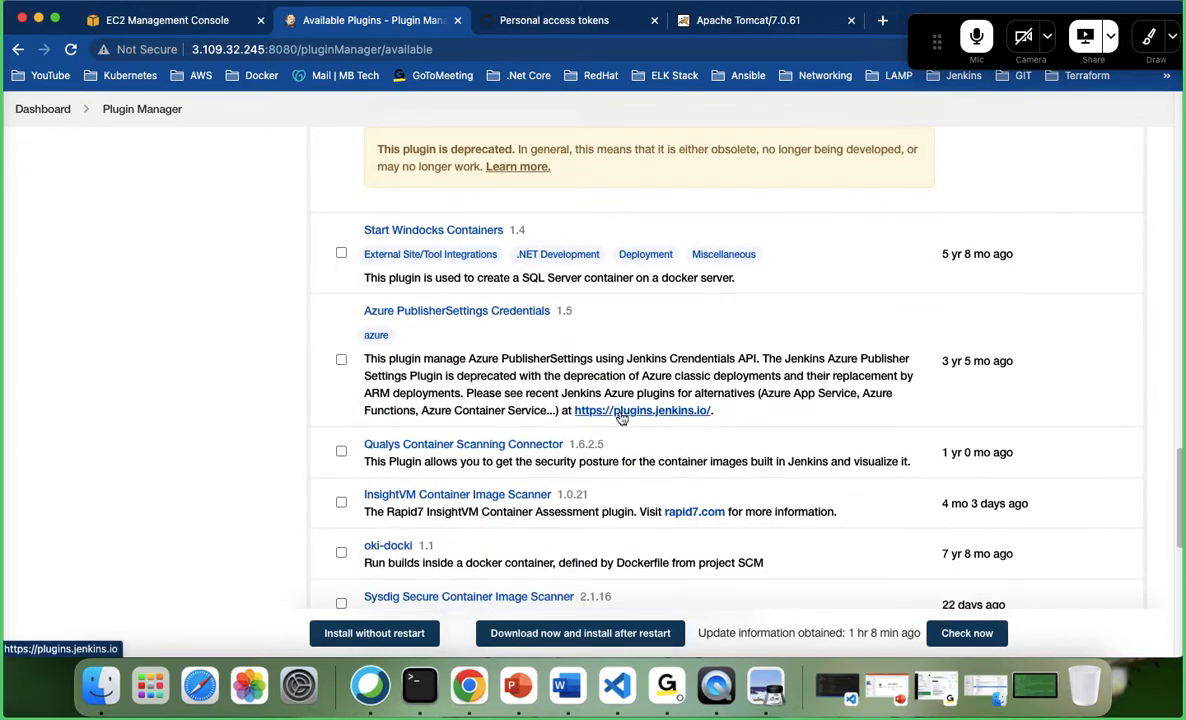
scroll(620, 413, down, 10)
scroll(620, 417, down, 3)
scroll(620, 415, up, 20)
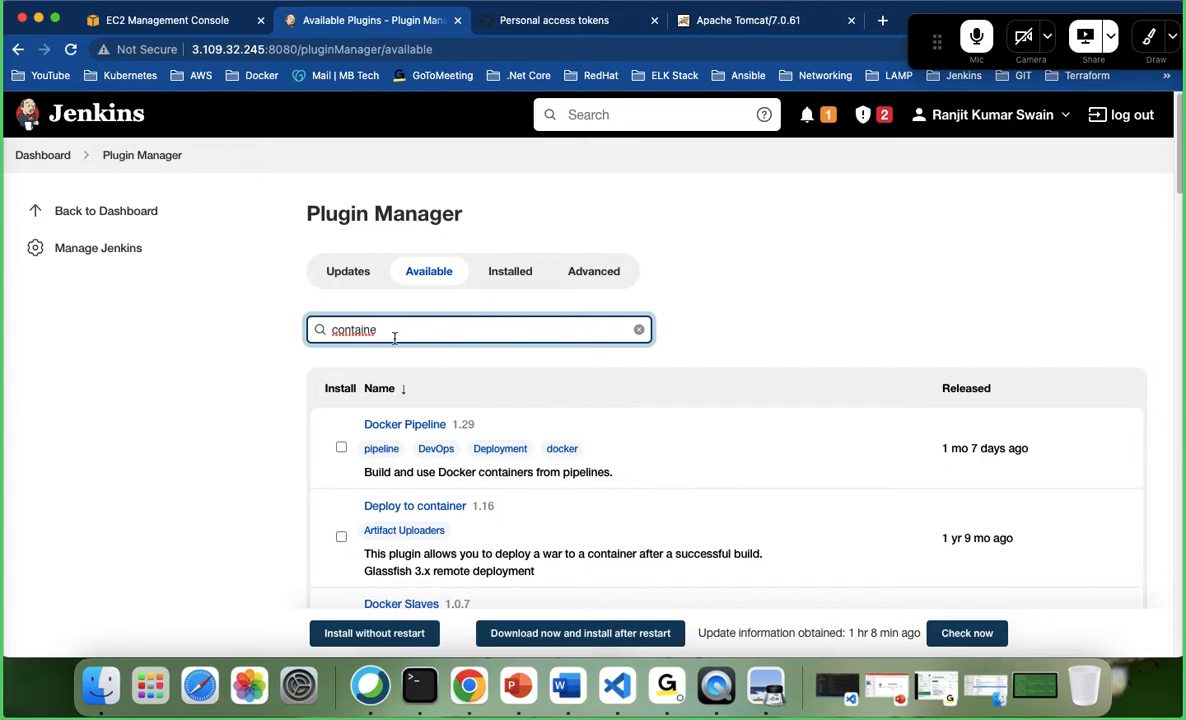
drag(394, 337, 293, 331)
text(tomcat)
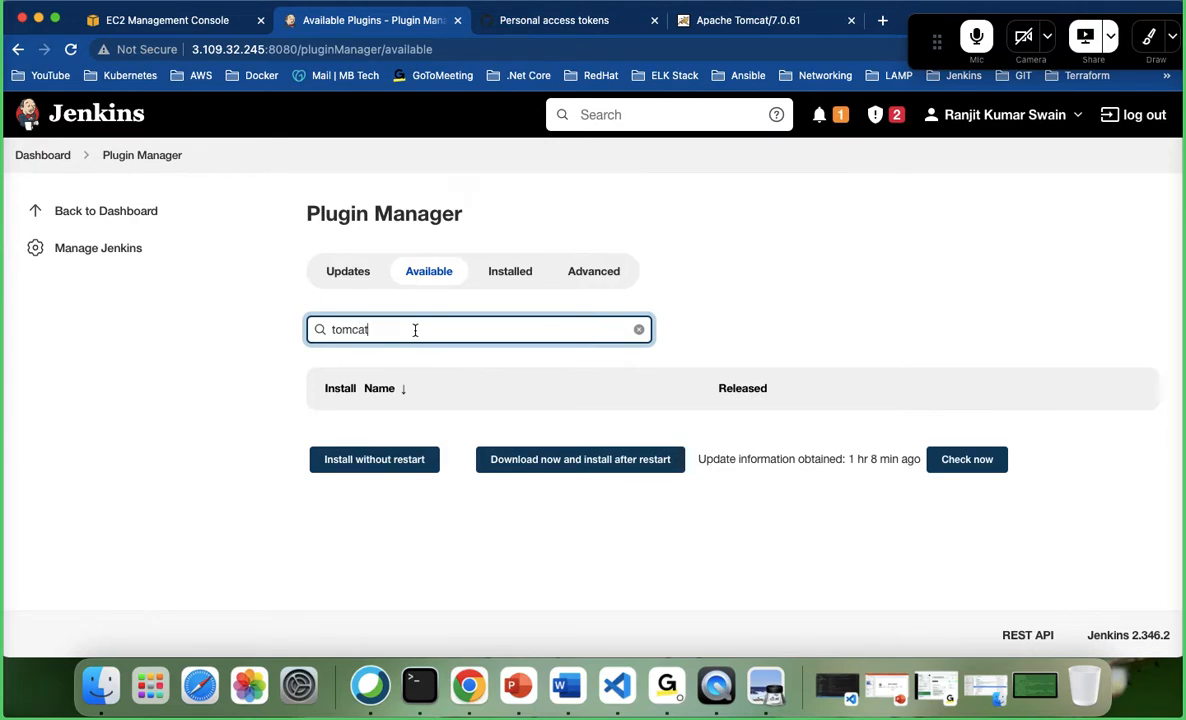
key(BackSpace)
key(BackSpace)
key(BackSpace)
key(BackSpace)
key(BackSpace)
Search 'deploy', tick Deploy to container 1.16 and install it without restart
text(deploy)
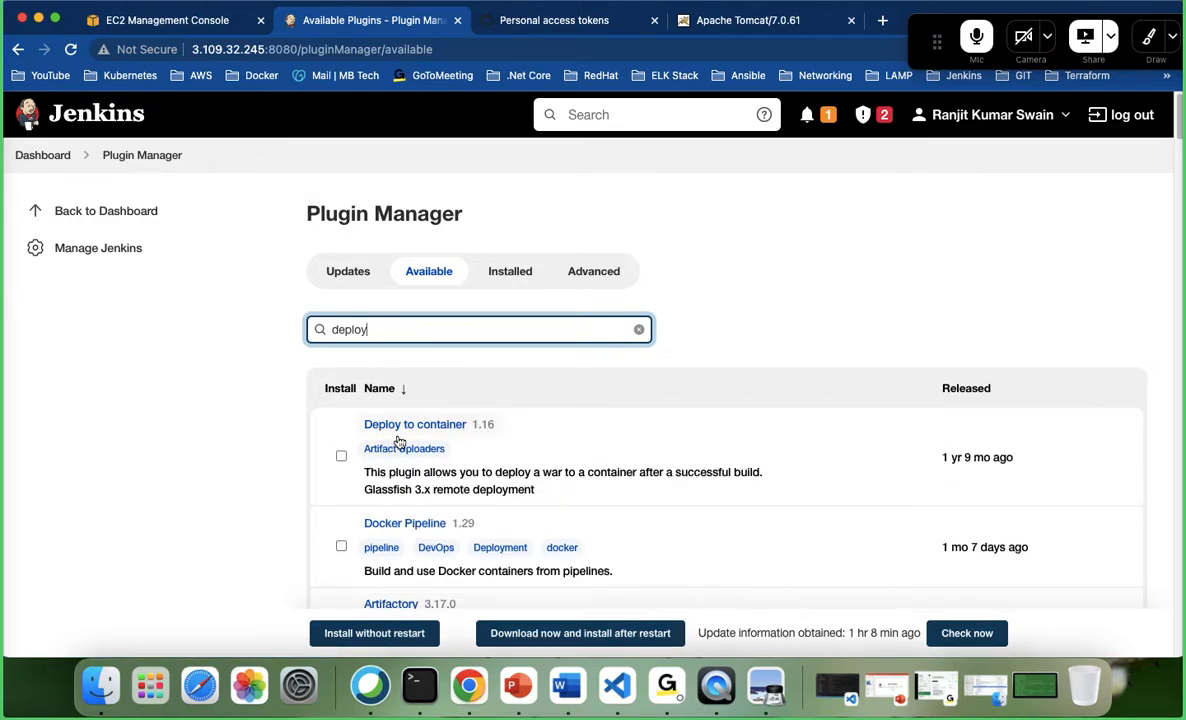
click(342, 457)
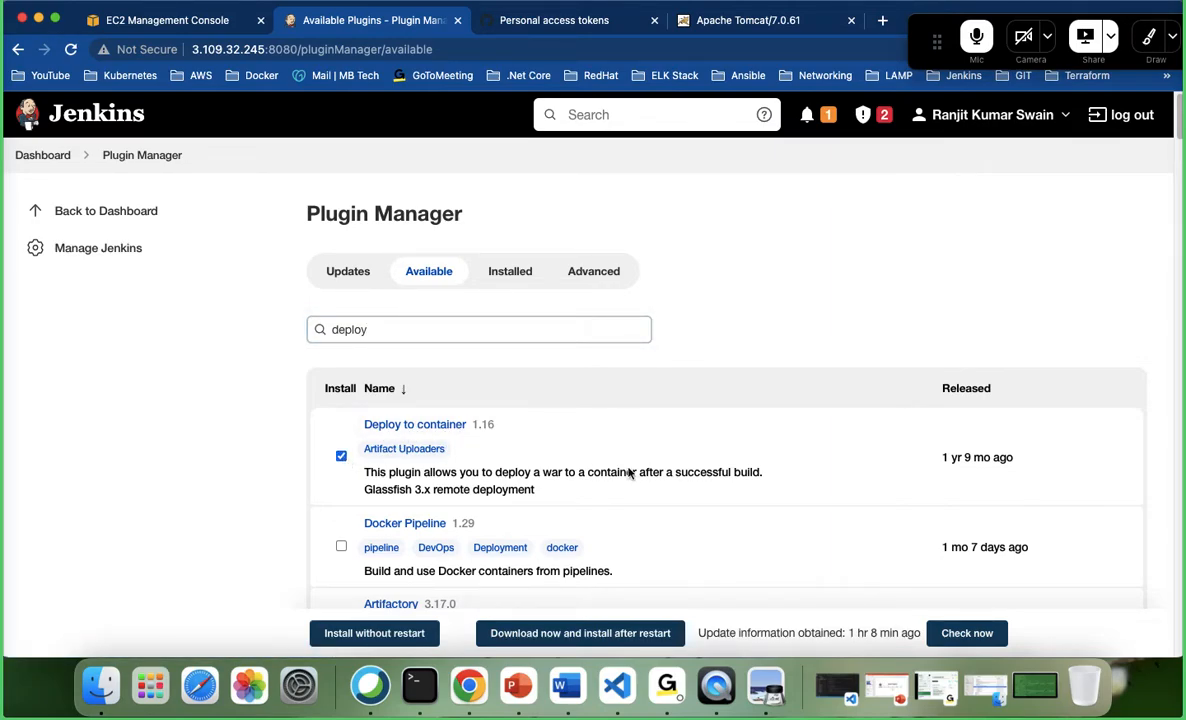
click(375, 634)
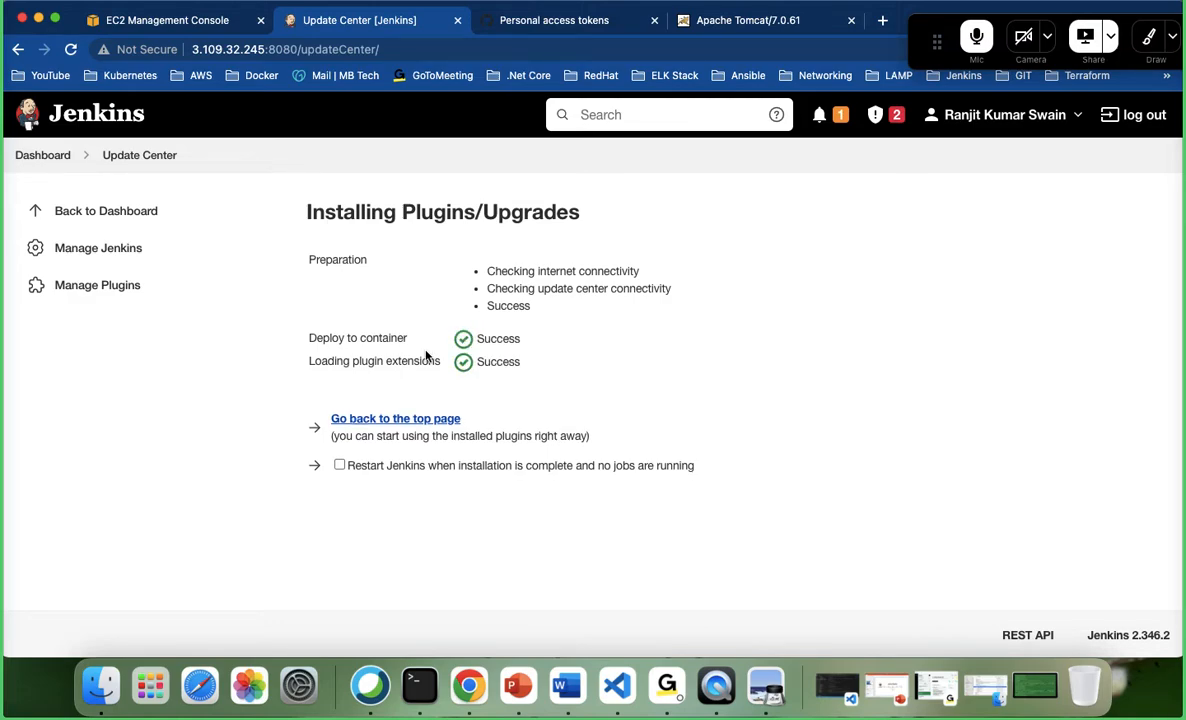
Open My-first-JavaApp-B5's configuration and list its post-build actions, now including Deploy war/ear
click(387, 421)
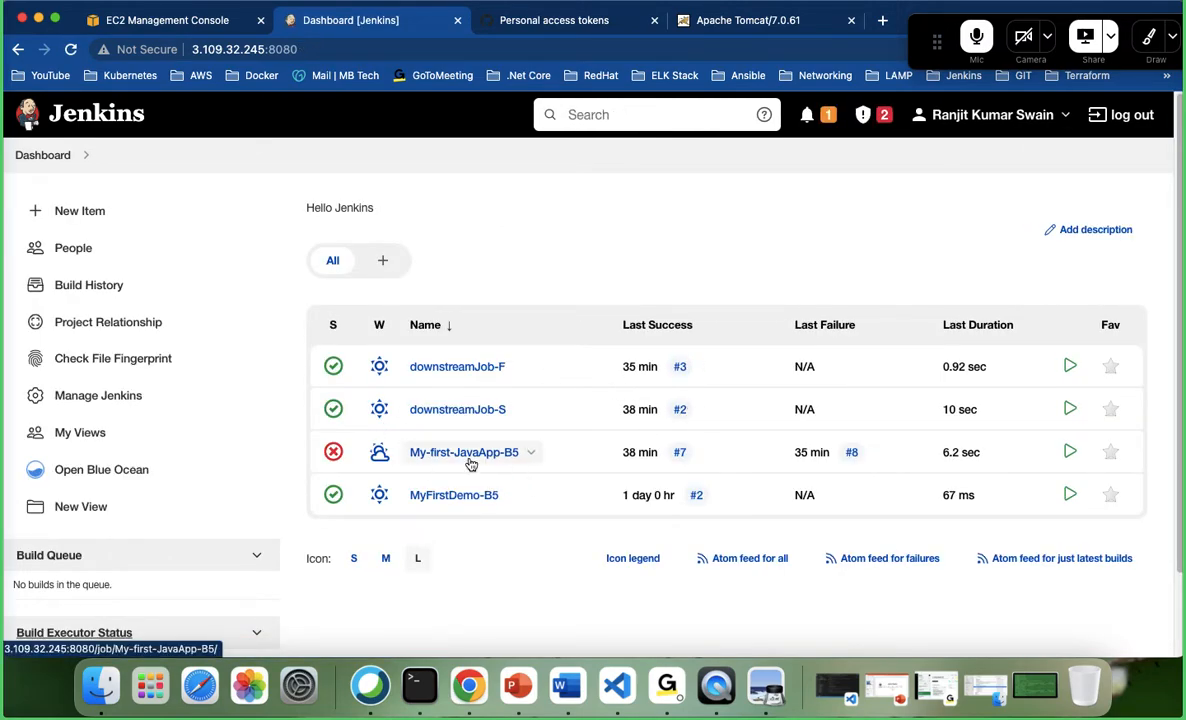
click(470, 462)
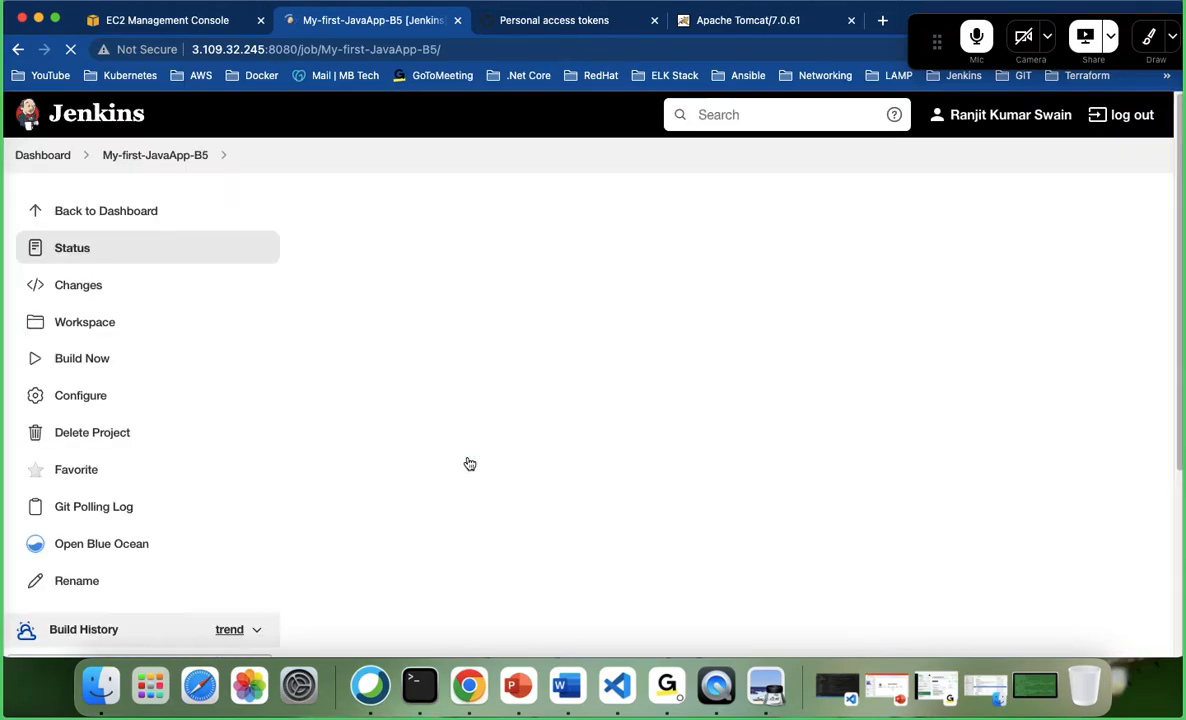
click(80, 400)
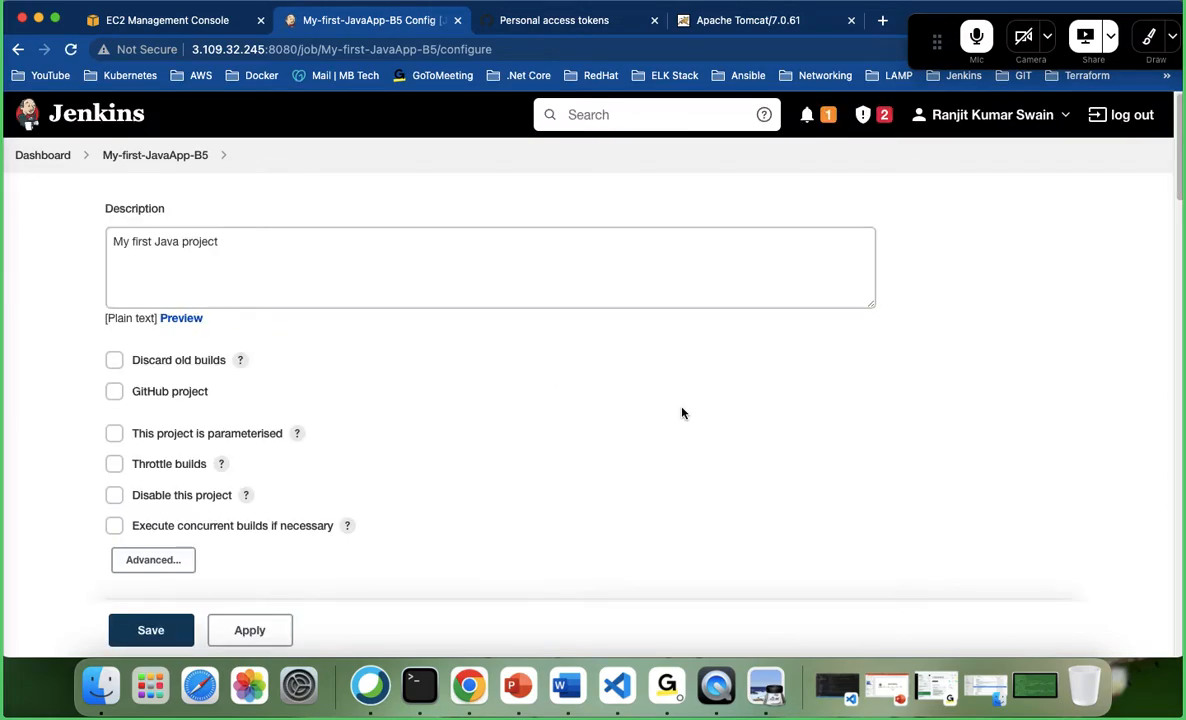
scroll(556, 410, down, 15)
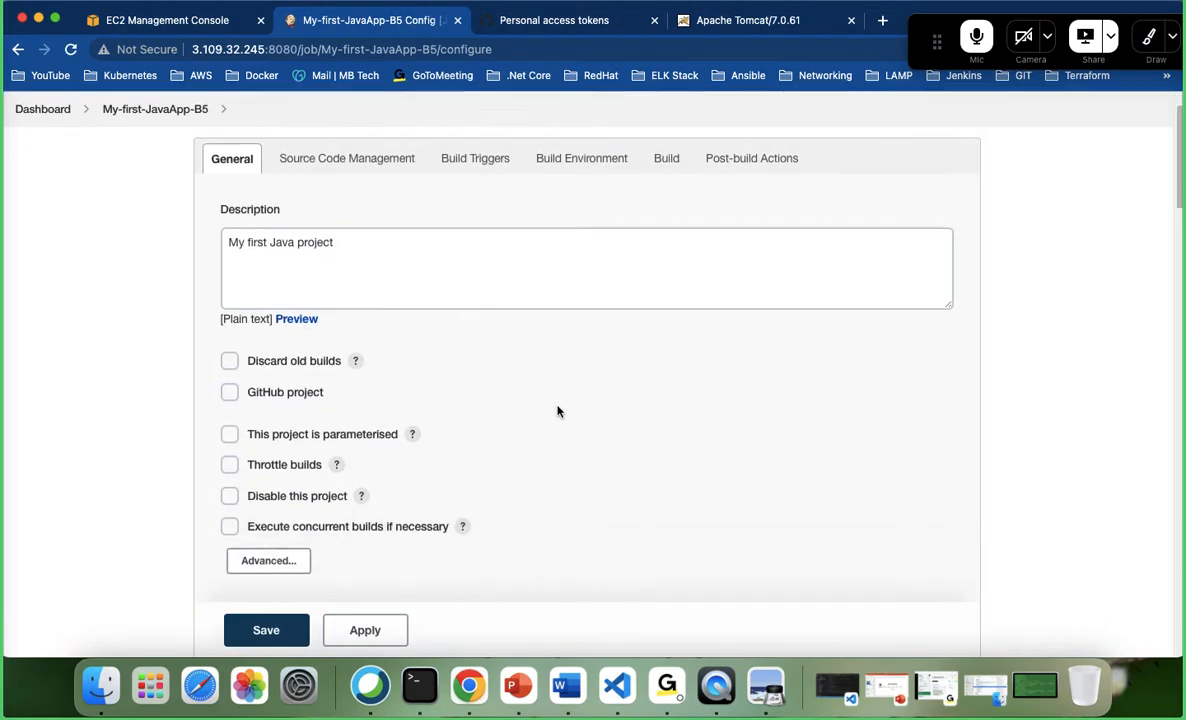
scroll(558, 410, down, 10)
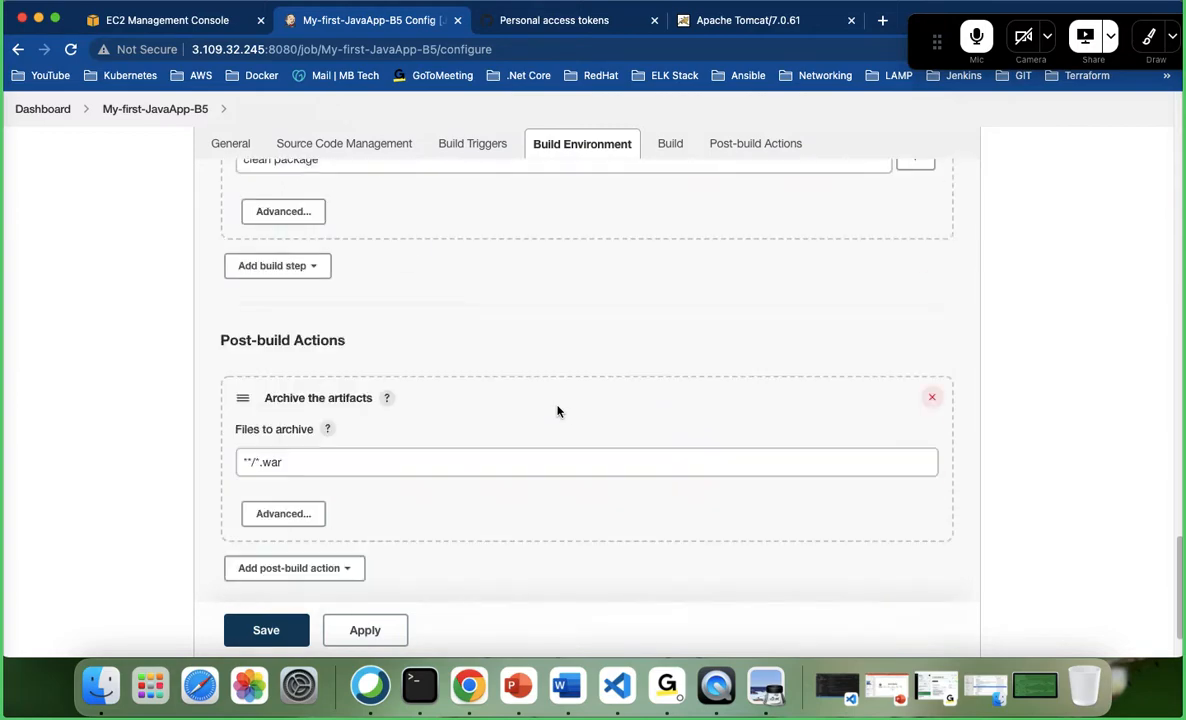
click(327, 494)
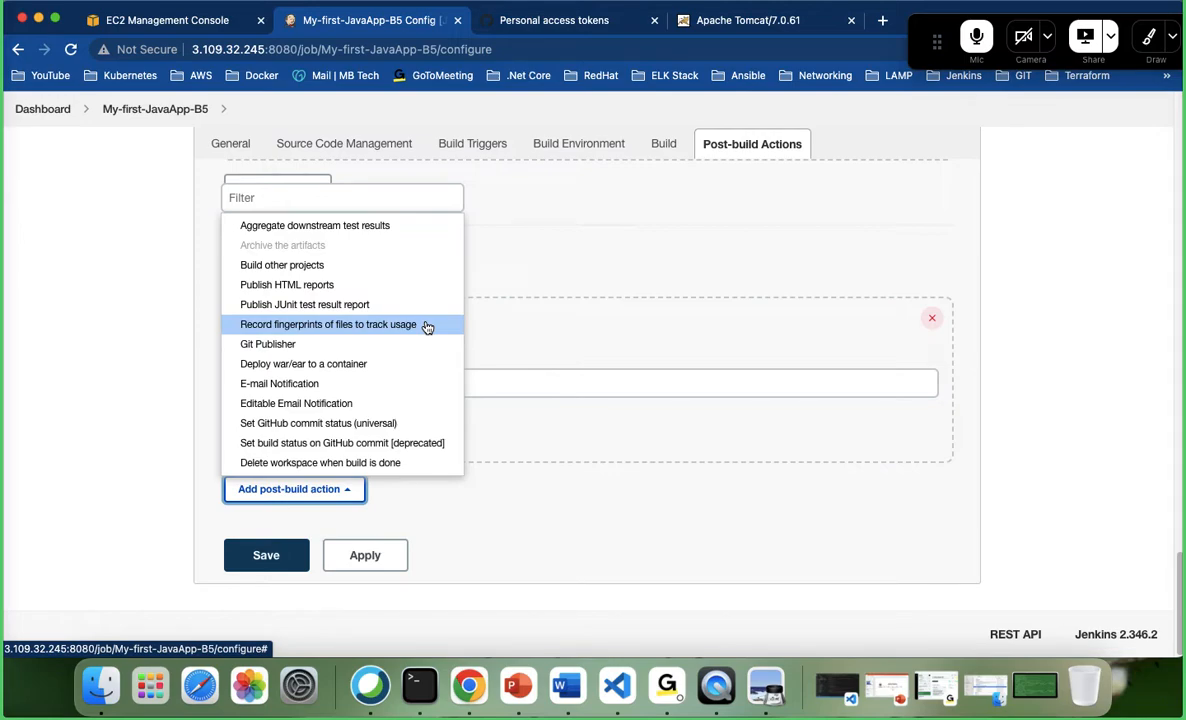
Add a Deploy war/ear to a container post-build action with WAR/EAR files **/*.war
click(329, 366)
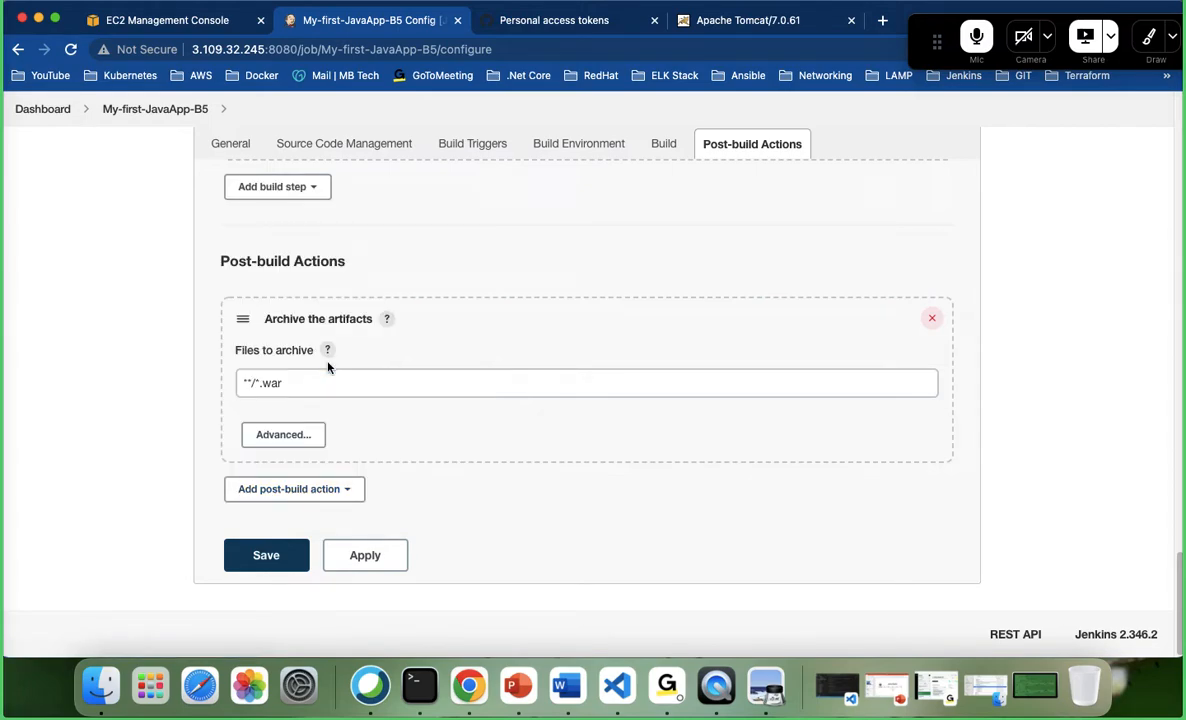
scroll(584, 412, down, 5)
click(302, 278)
scroll(467, 274, up, 2)
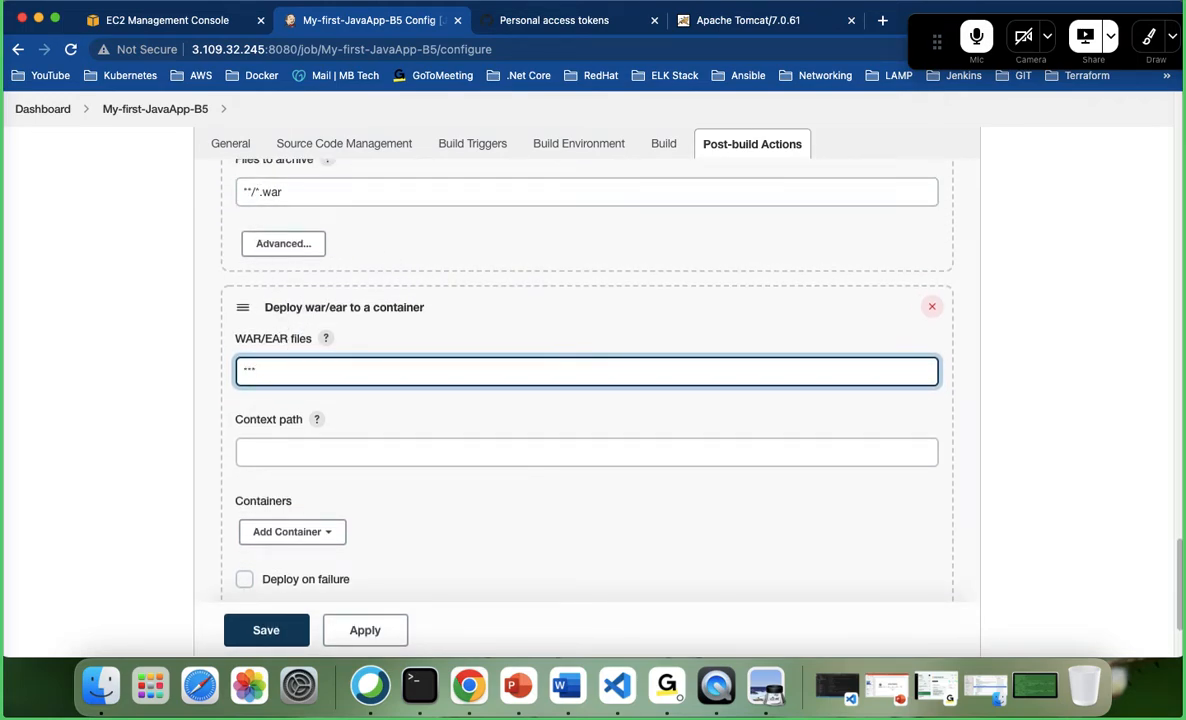
text(**/*.w)
text(ar)
click(388, 448)
scroll(388, 448, down, 3)
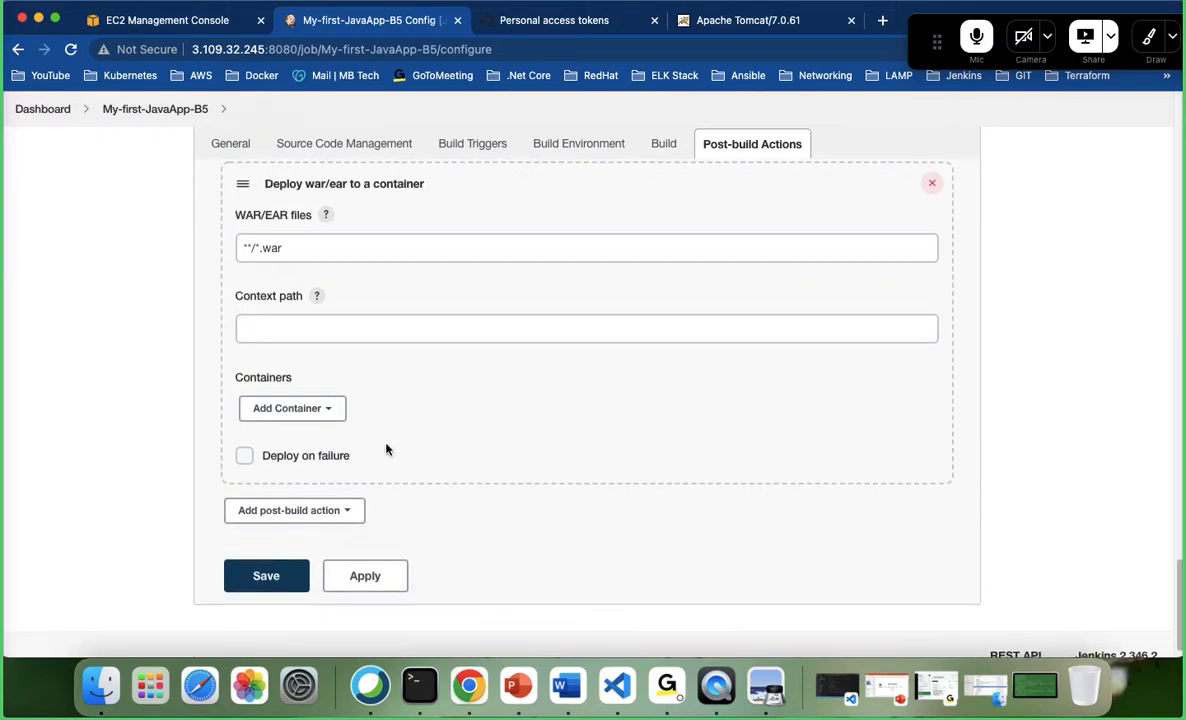
Add a Tomcat 7.x Remote container to the deploy step
click(318, 388)
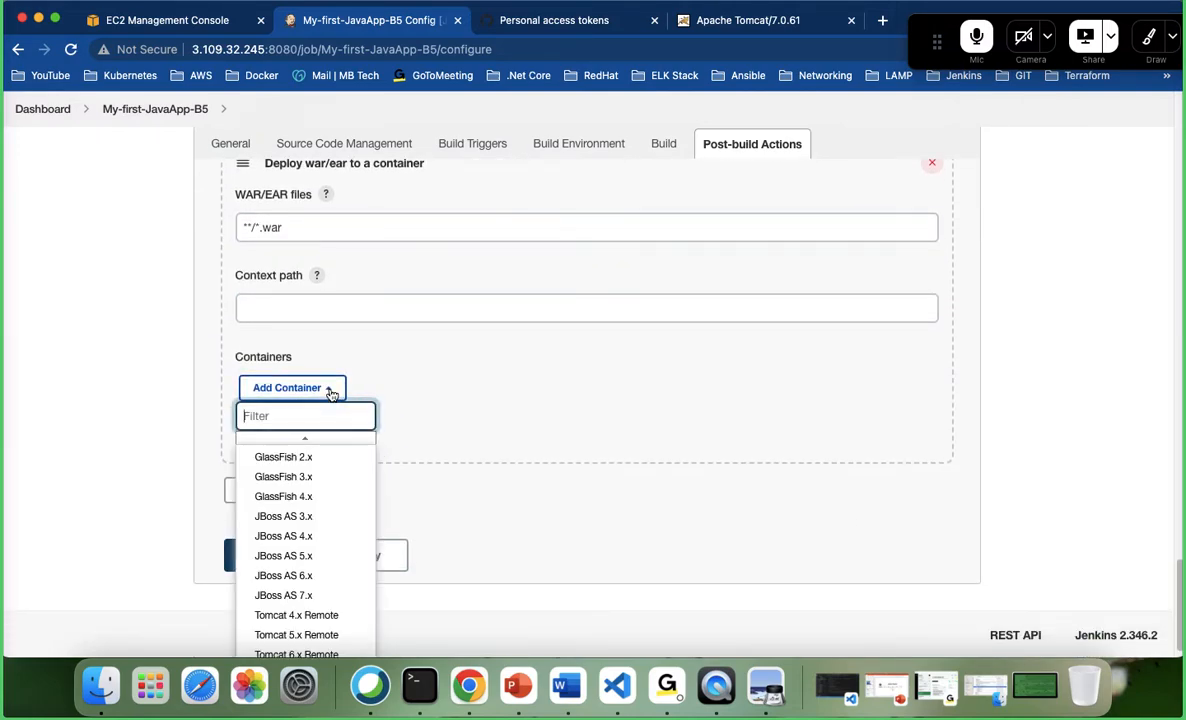
scroll(446, 397, down, 1)
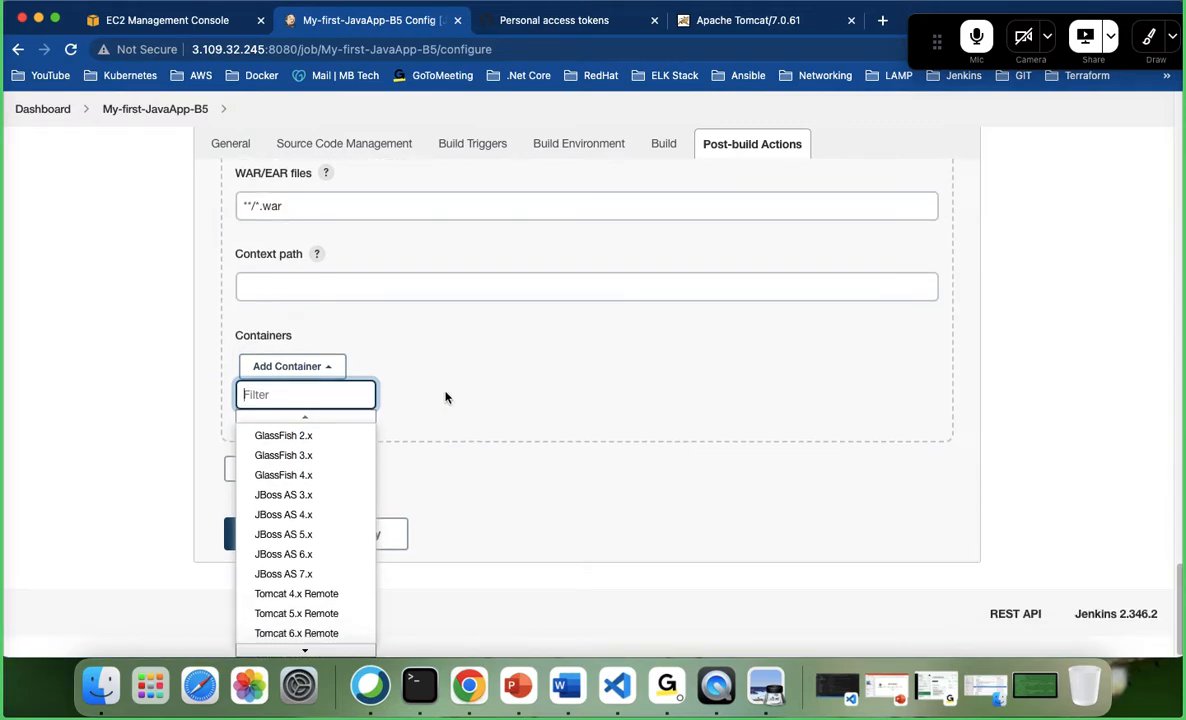
mouse_move(310, 648)
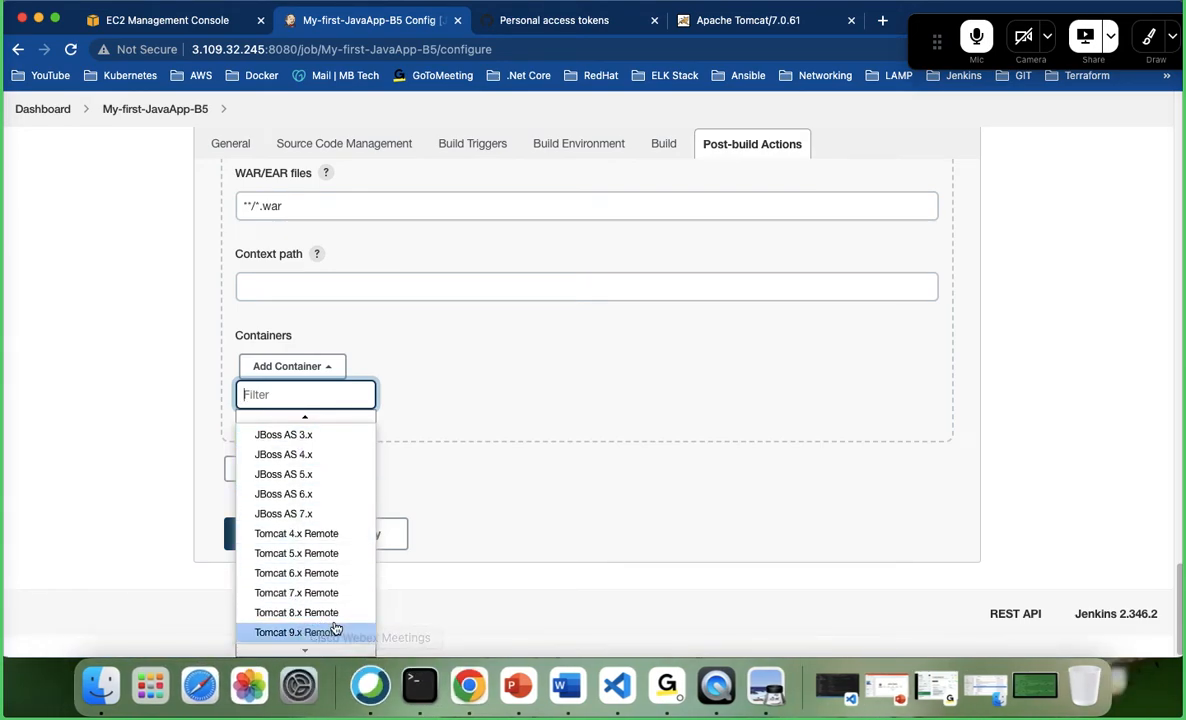
click(317, 649)
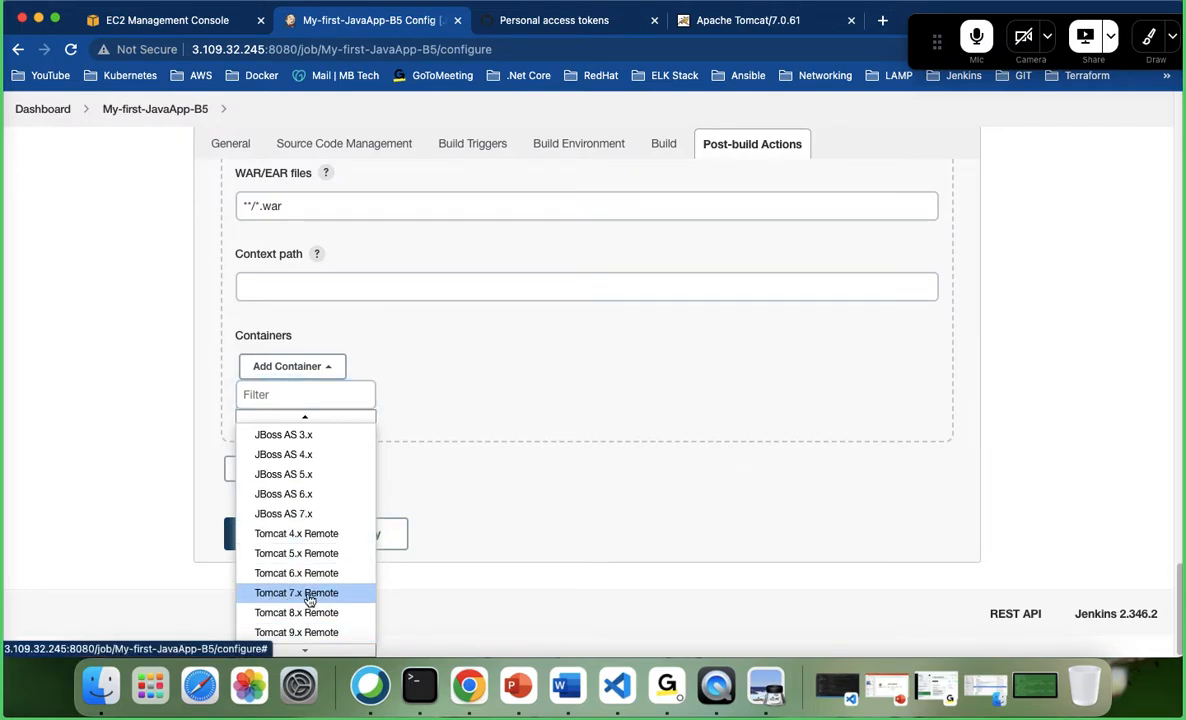
click(273, 598)
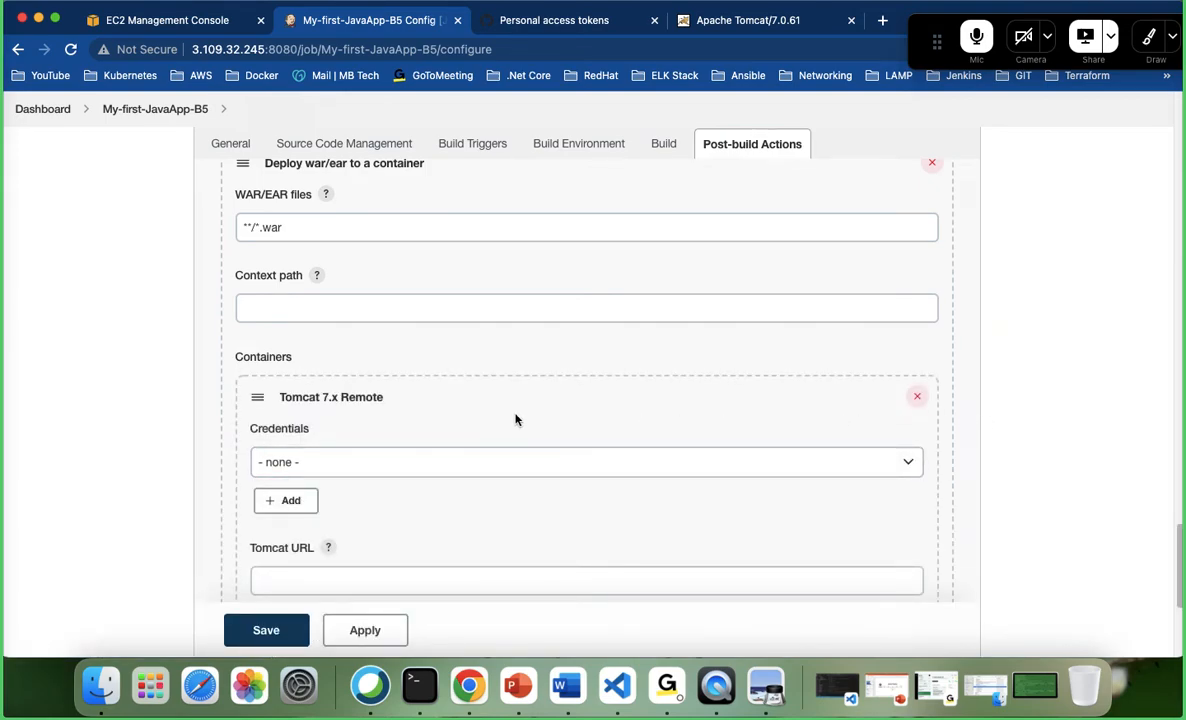
Start adding a new Jenkins-stored credential for the Tomcat container
scroll(166, 409, down, 2)
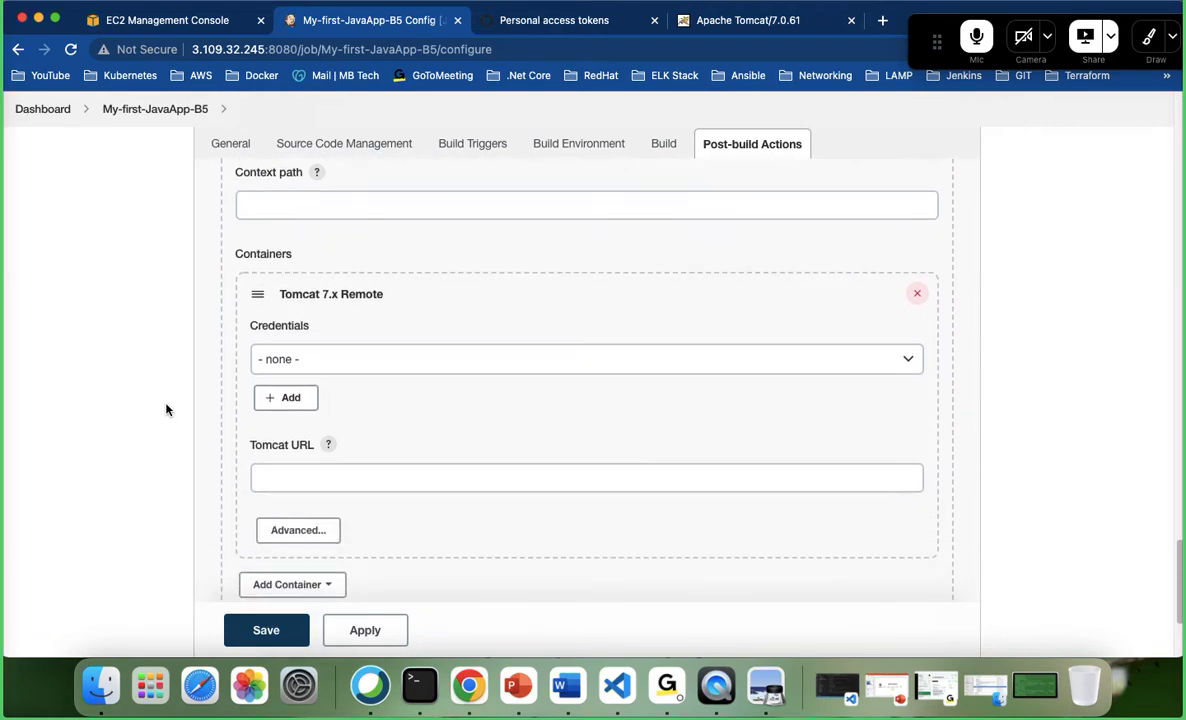
scroll(166, 409, down, 1)
click(903, 339)
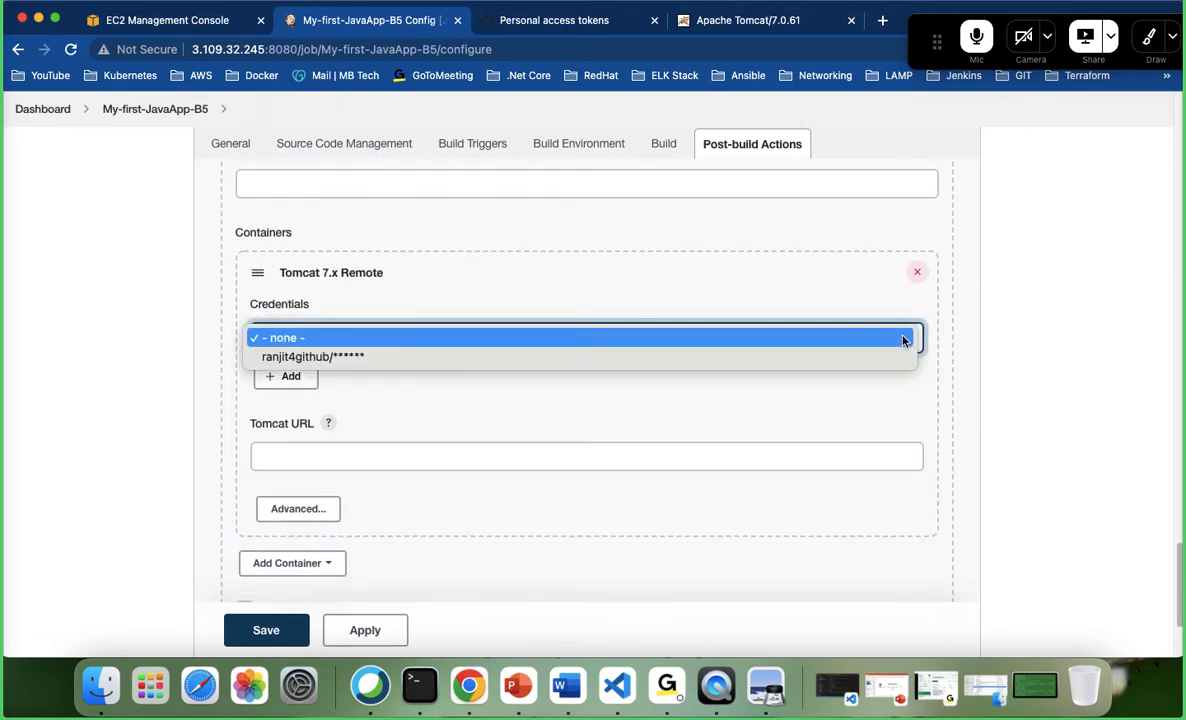
click(286, 387)
click(287, 384)
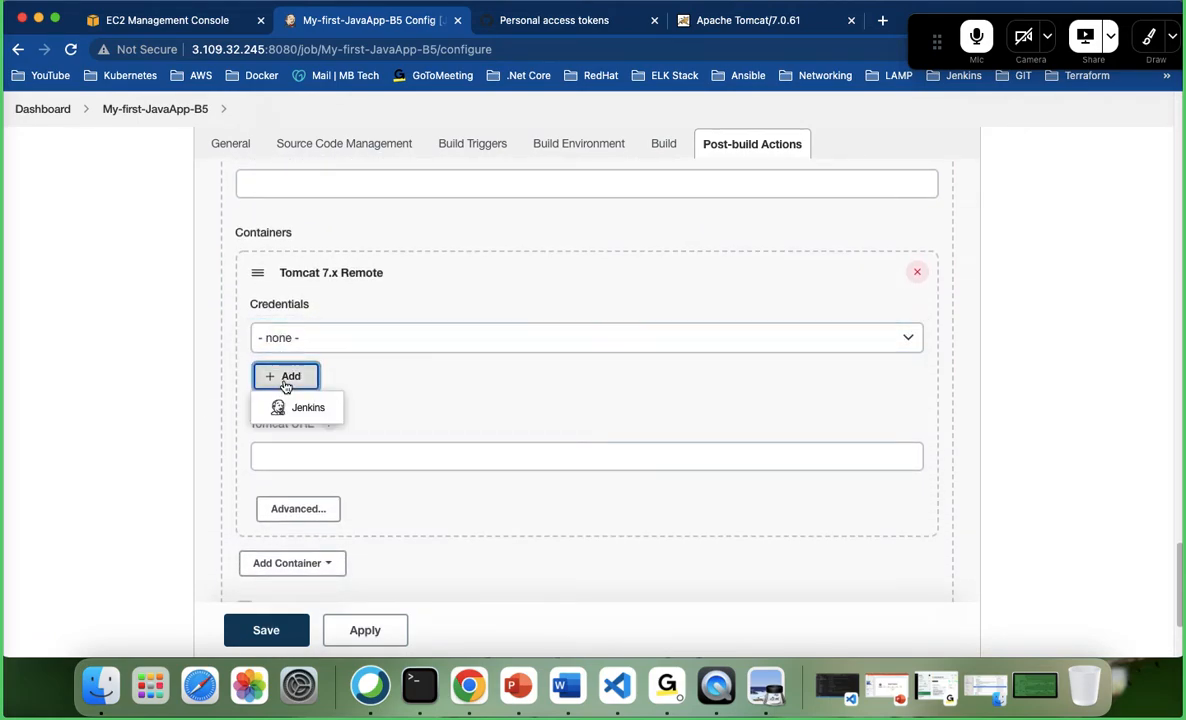
click(305, 412)
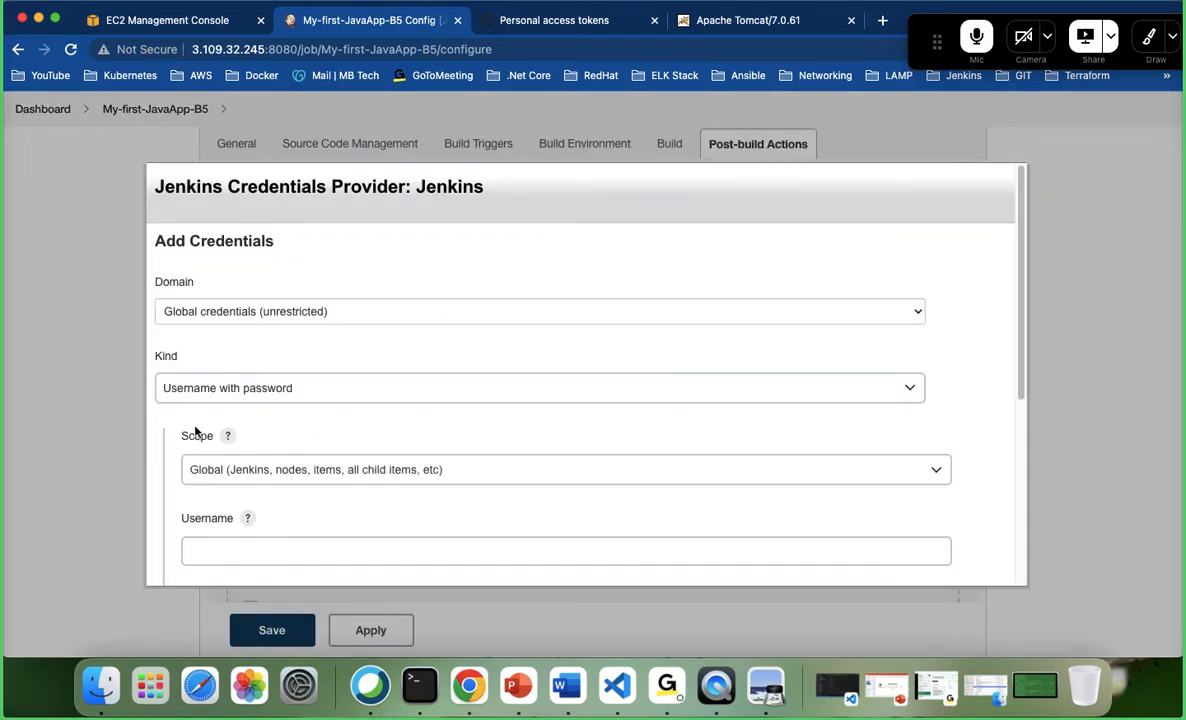
Create a username-with-password credential for the Tomcat manager user
scroll(285, 450, down, 3)
click(272, 419)
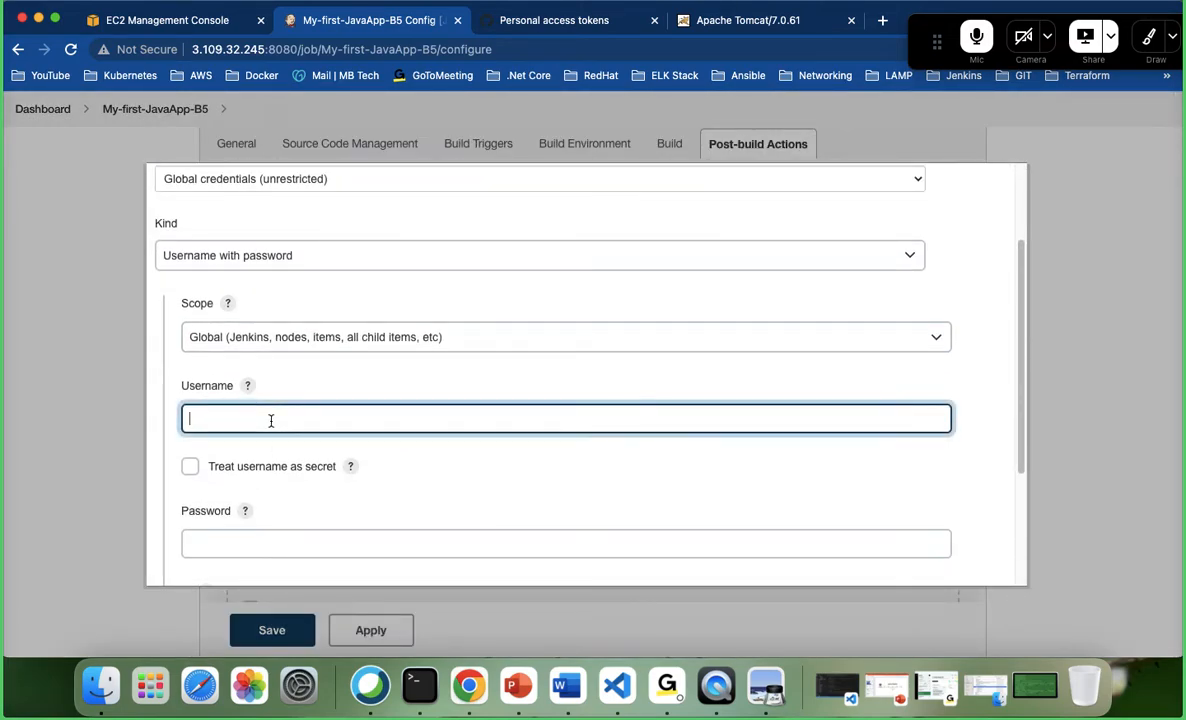
text(tomcat)
click(271, 547)
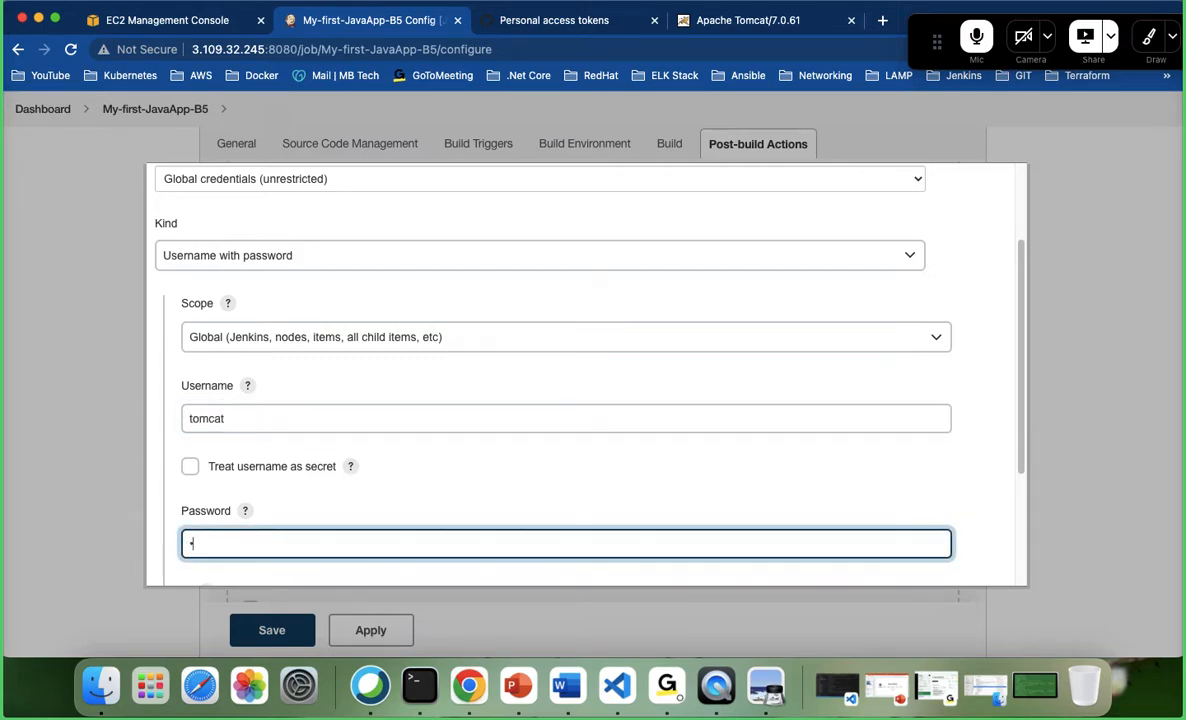
scroll(577, 484, down, 5)
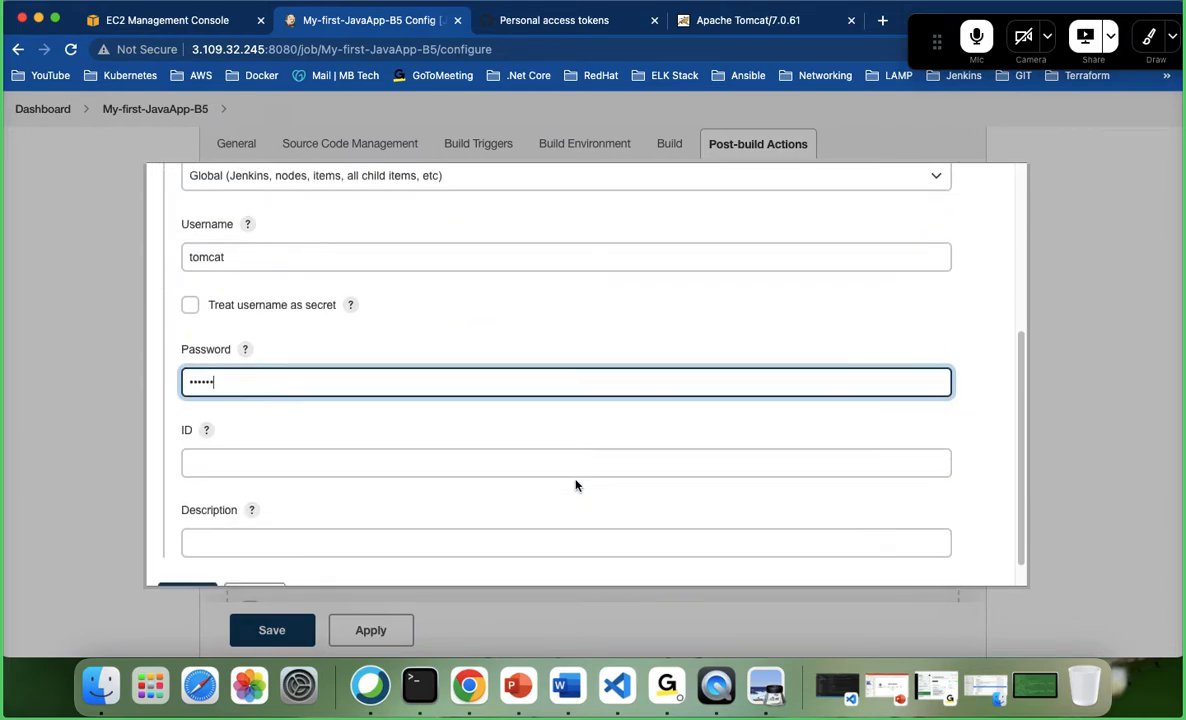
click(188, 563)
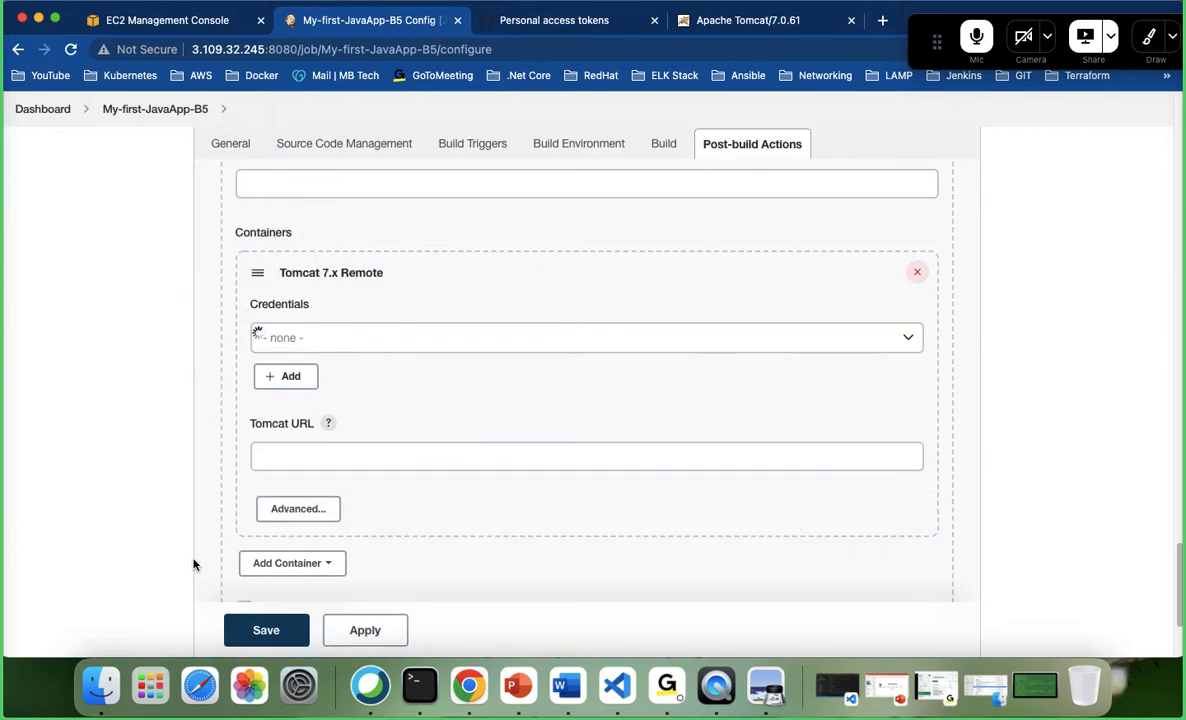
Select the new tomcat credential for the Tomcat 7.x Remote container
click(769, 346)
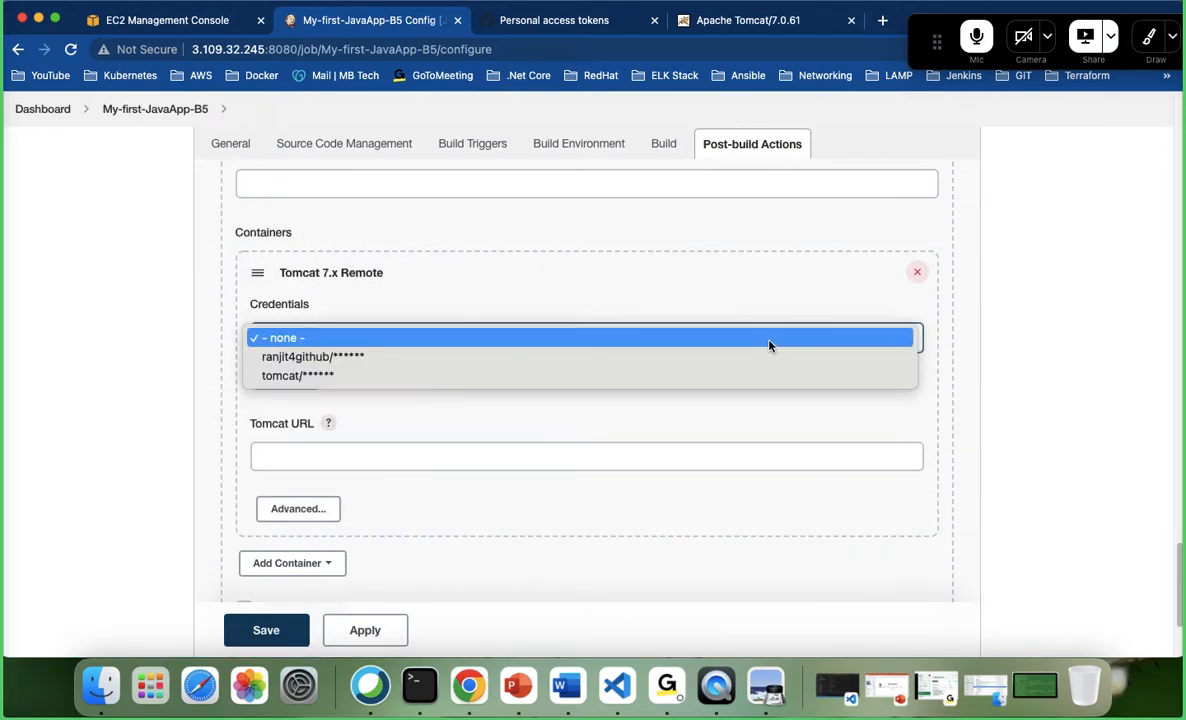
click(432, 379)
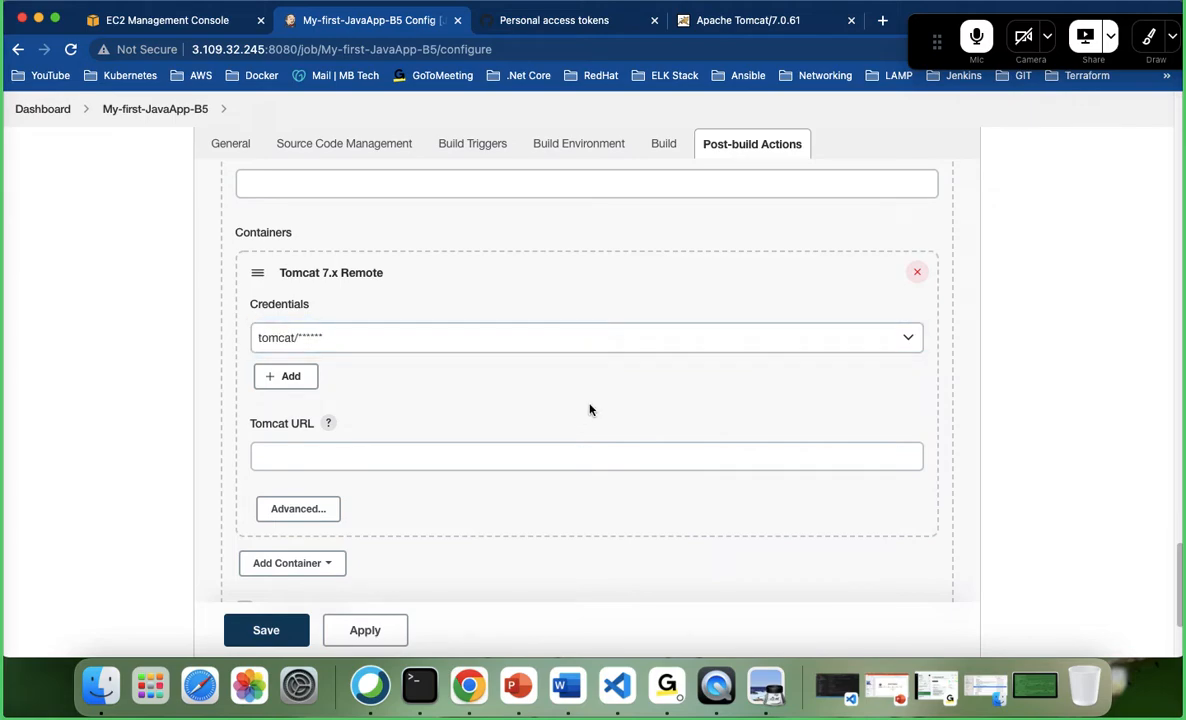
click(450, 458)
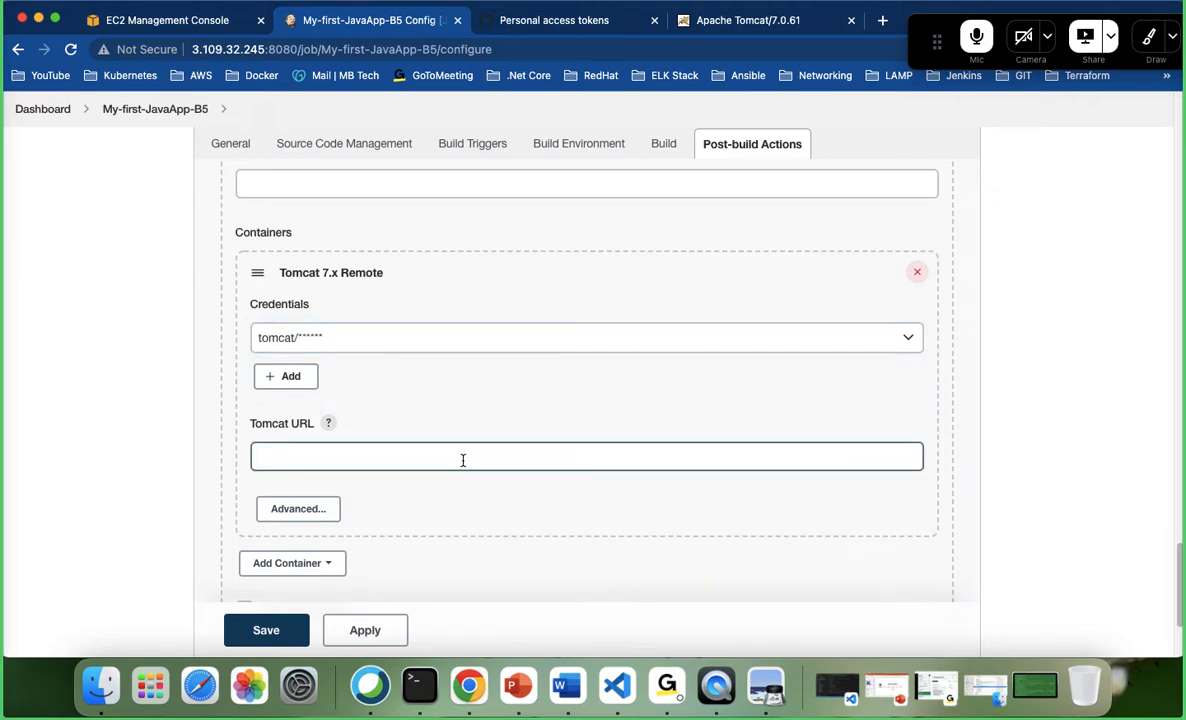
click(418, 457)
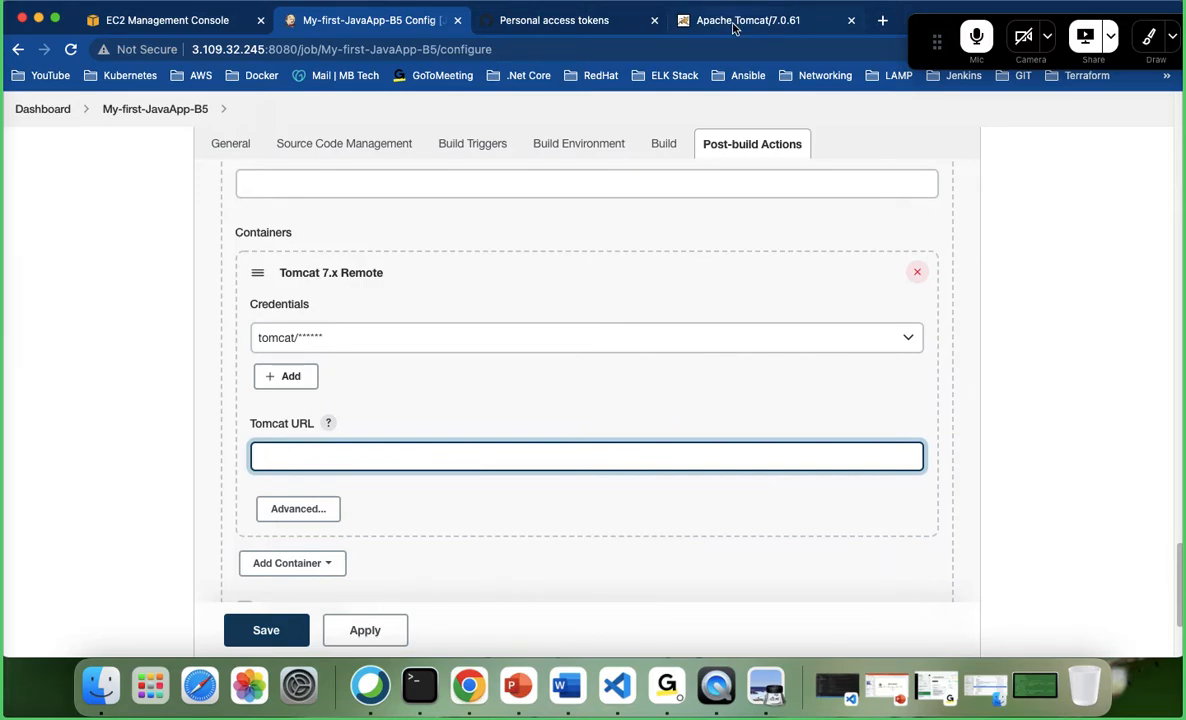
click(681, 20)
click(343, 48)
key(super+c)
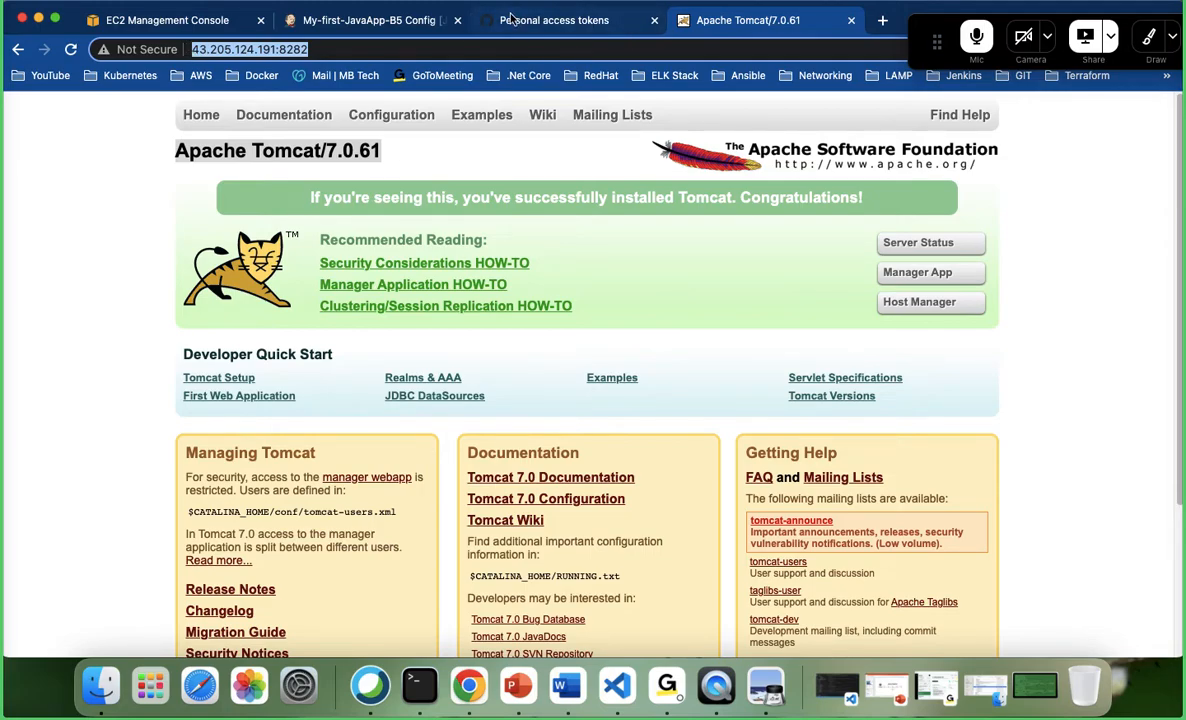
click(339, 32)
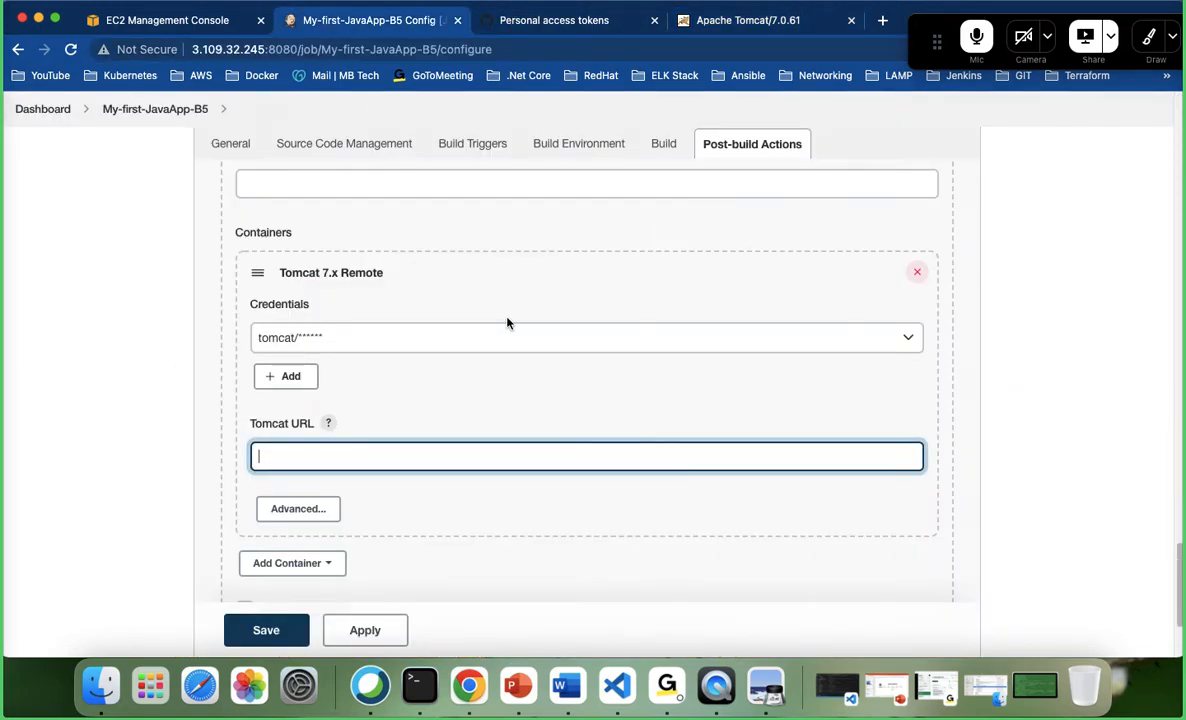
key(super+v)
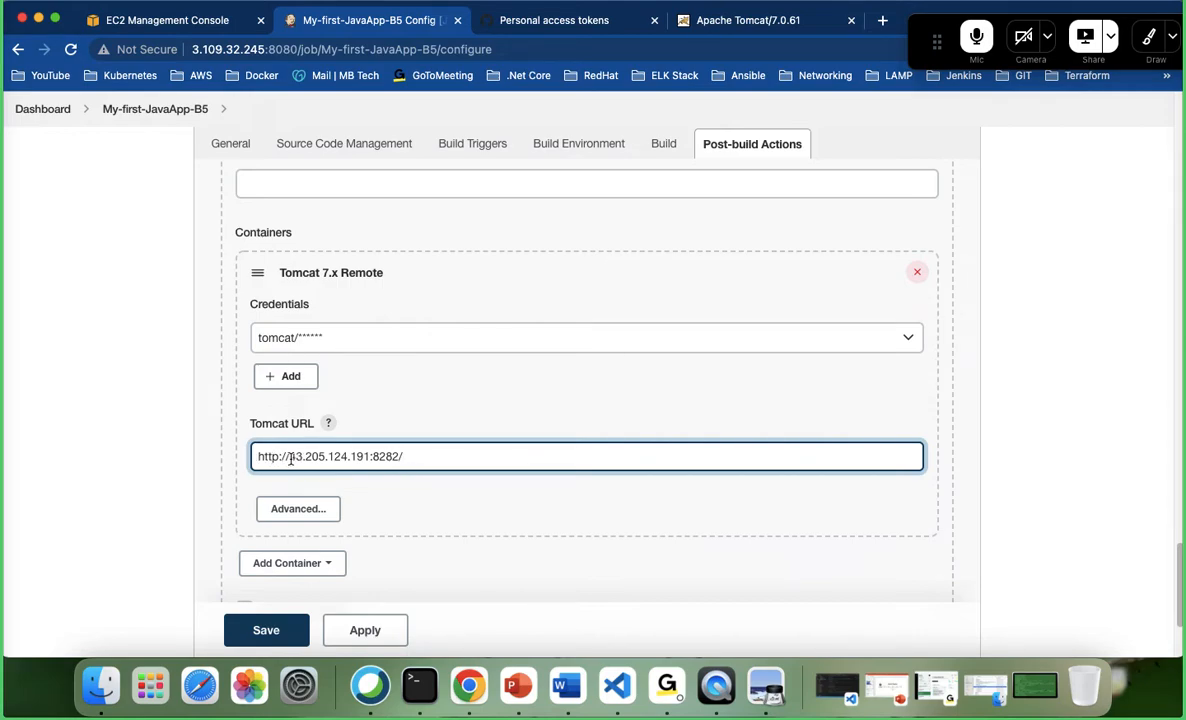
drag(289, 457, 370, 456)
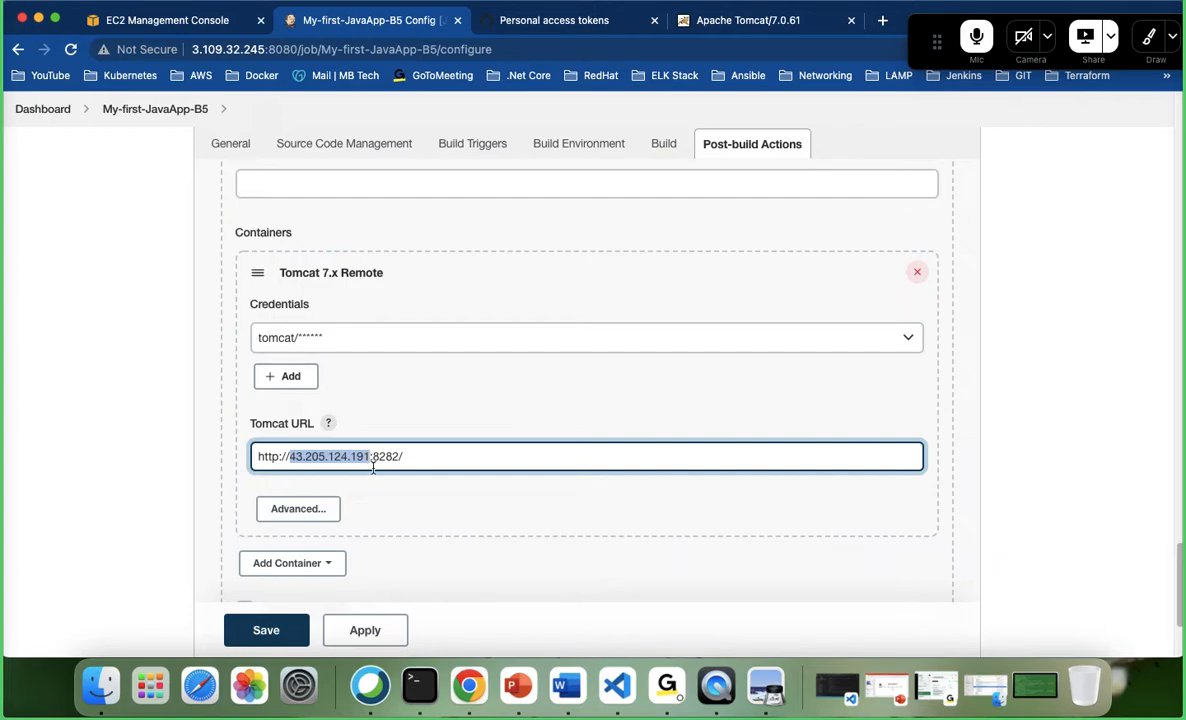
drag(376, 458, 398, 459)
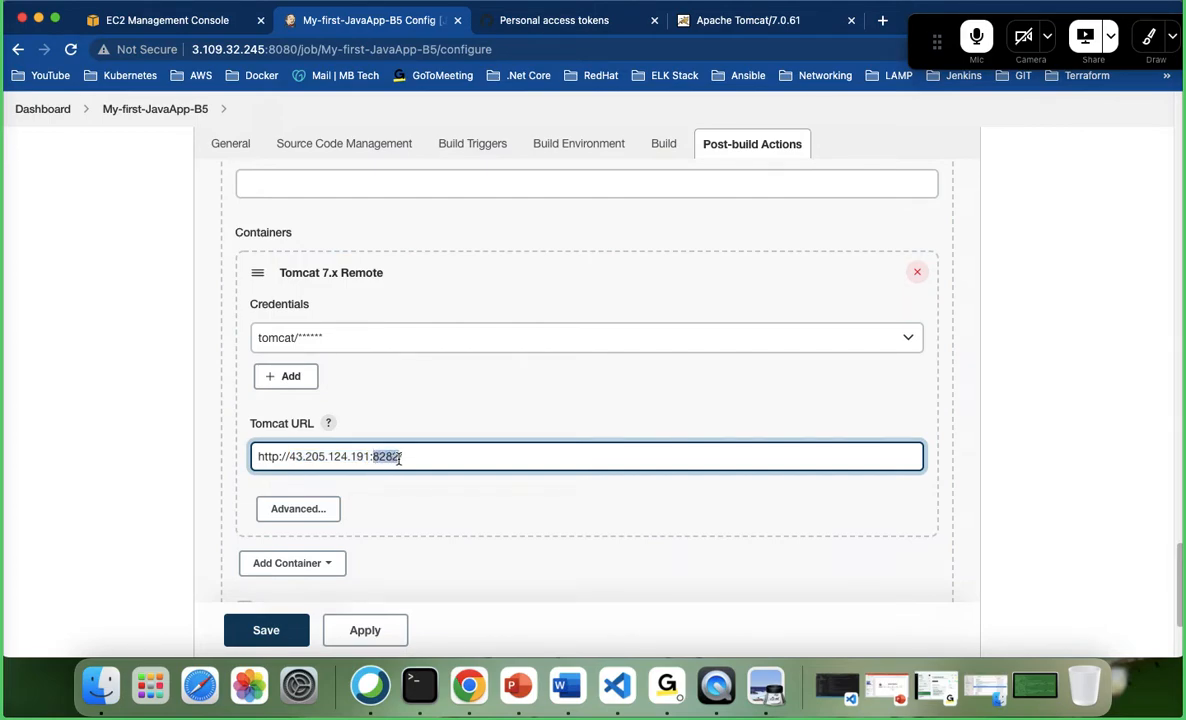
click(474, 508)
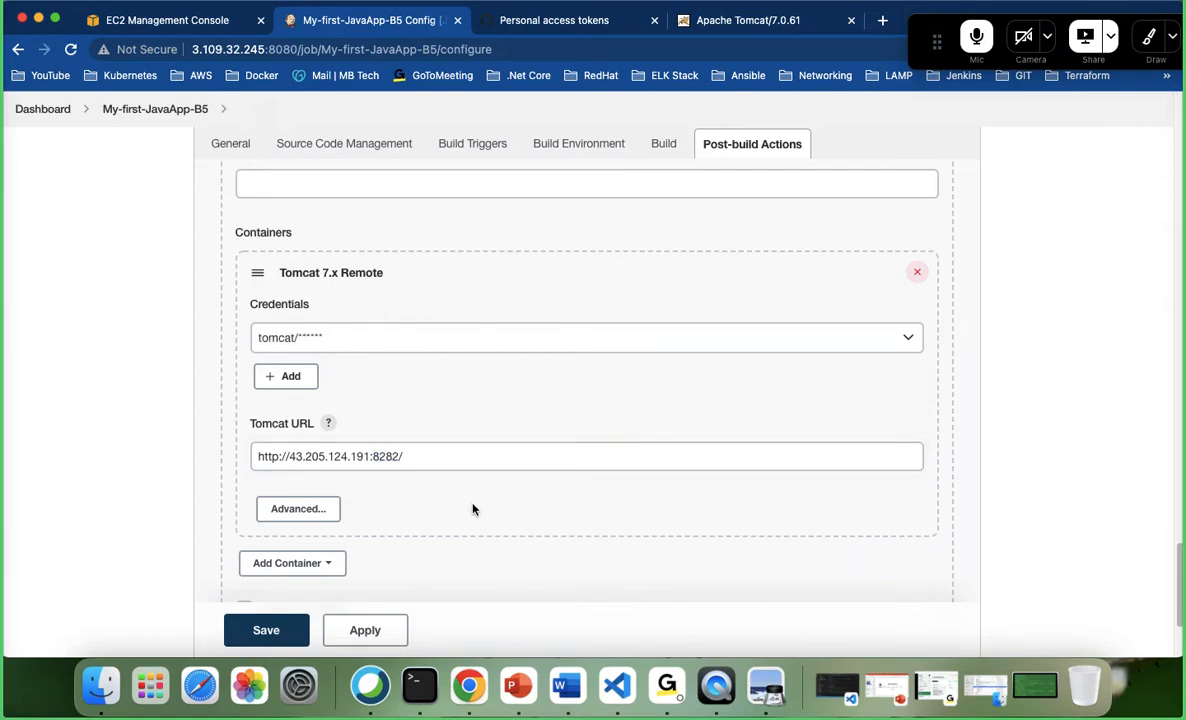
scroll(191, 469, down, 3)
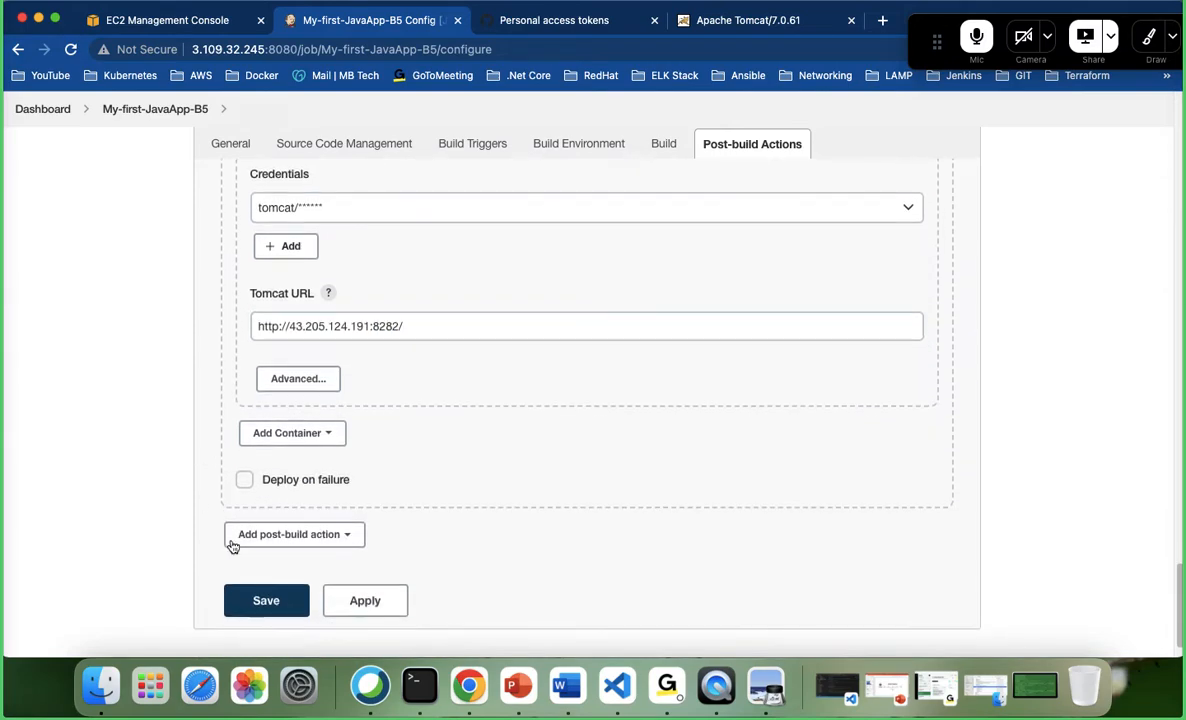
click(264, 602)
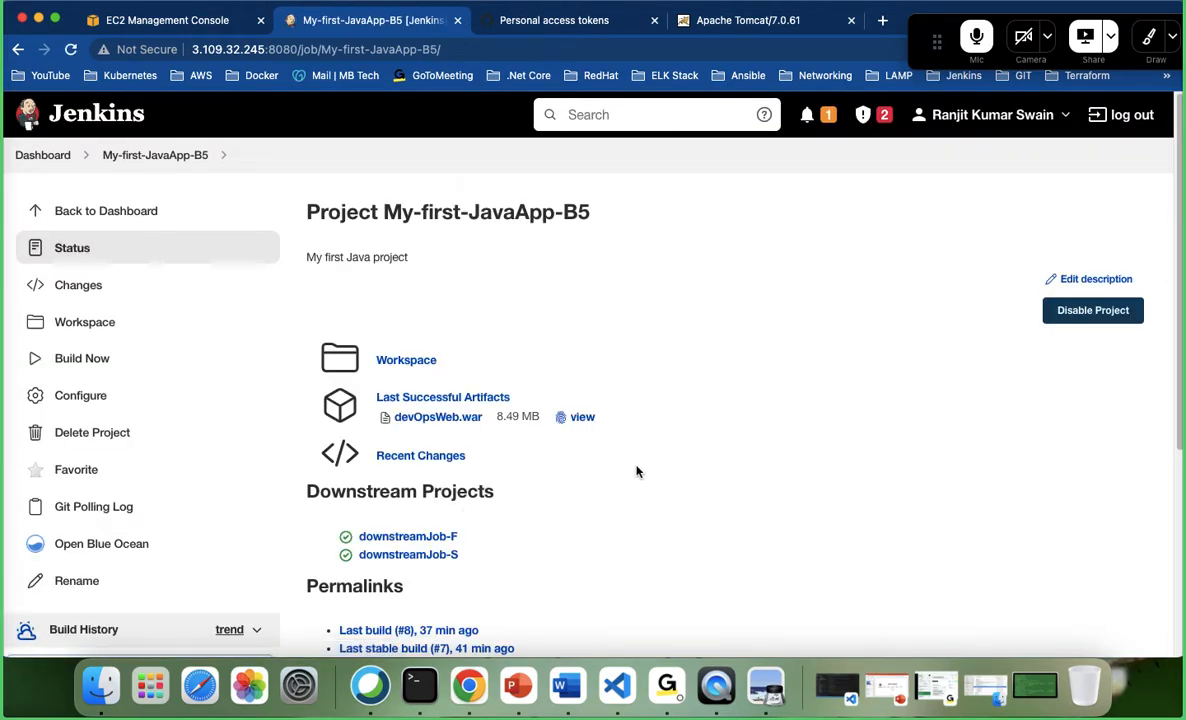
Start a new build of My-first-JavaApp-B5 and open build #9's console output
scroll(637, 471, down, 5)
scroll(637, 471, up, 5)
scroll(637, 471, down, 5)
scroll(637, 471, up, 3)
click(44, 361)
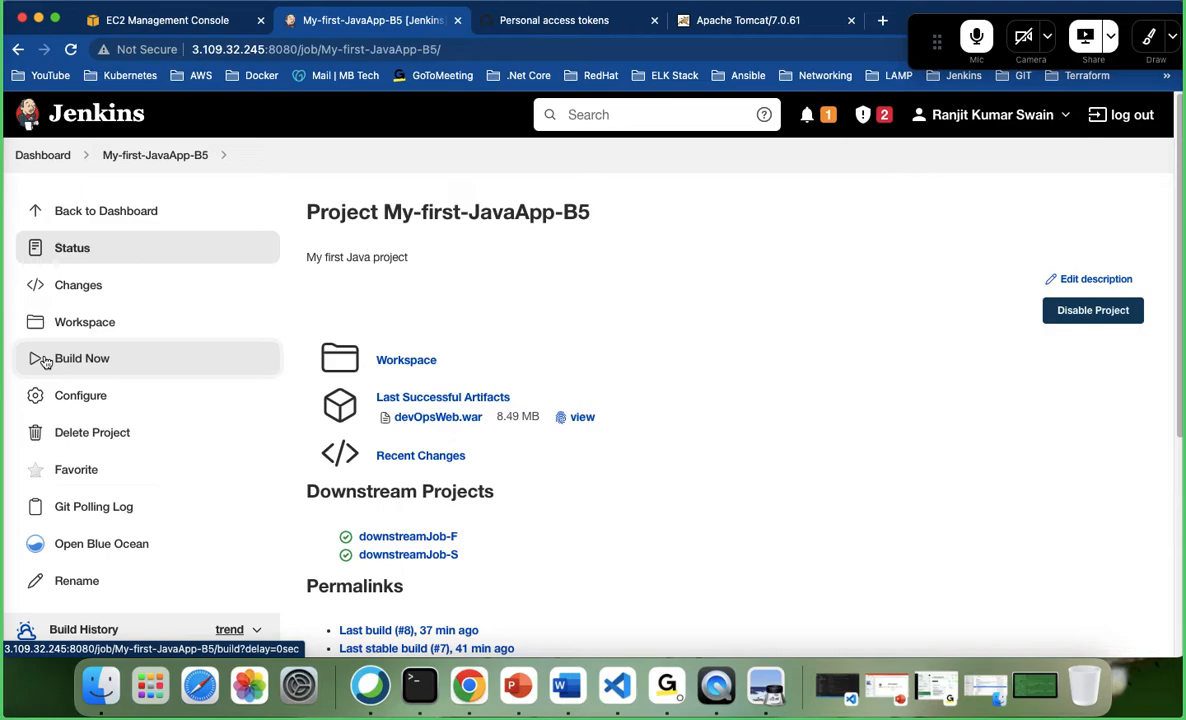
scroll(44, 361, down, 5)
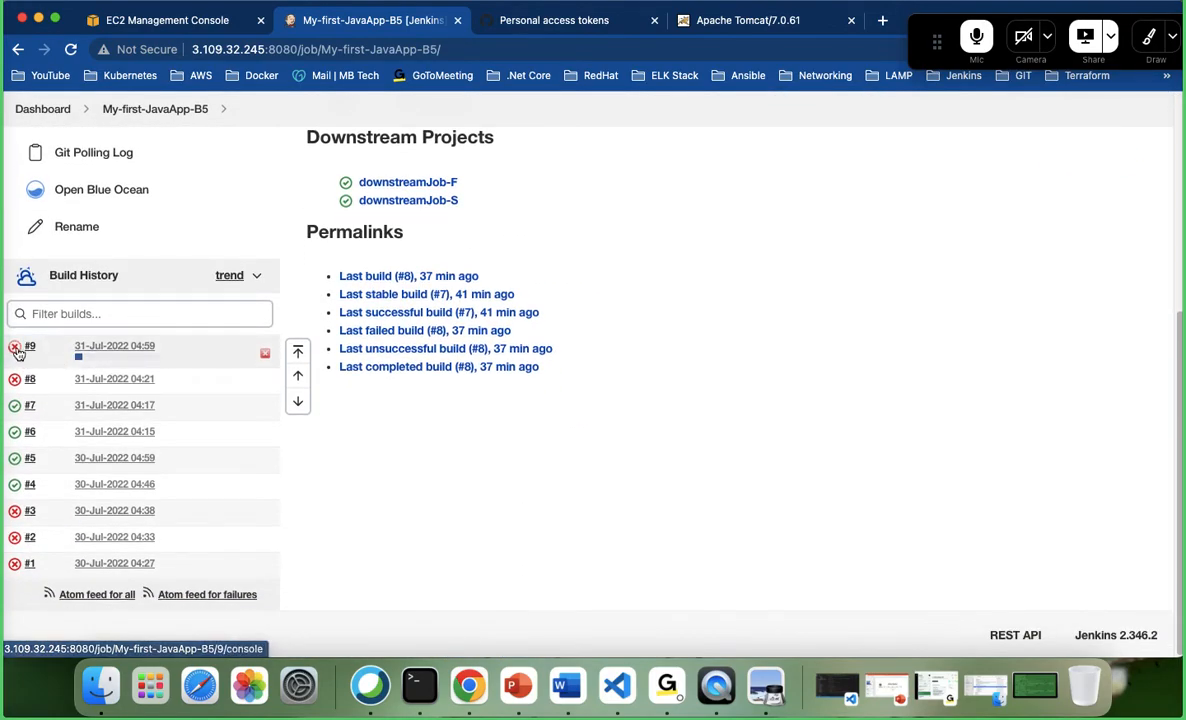
click(15, 350)
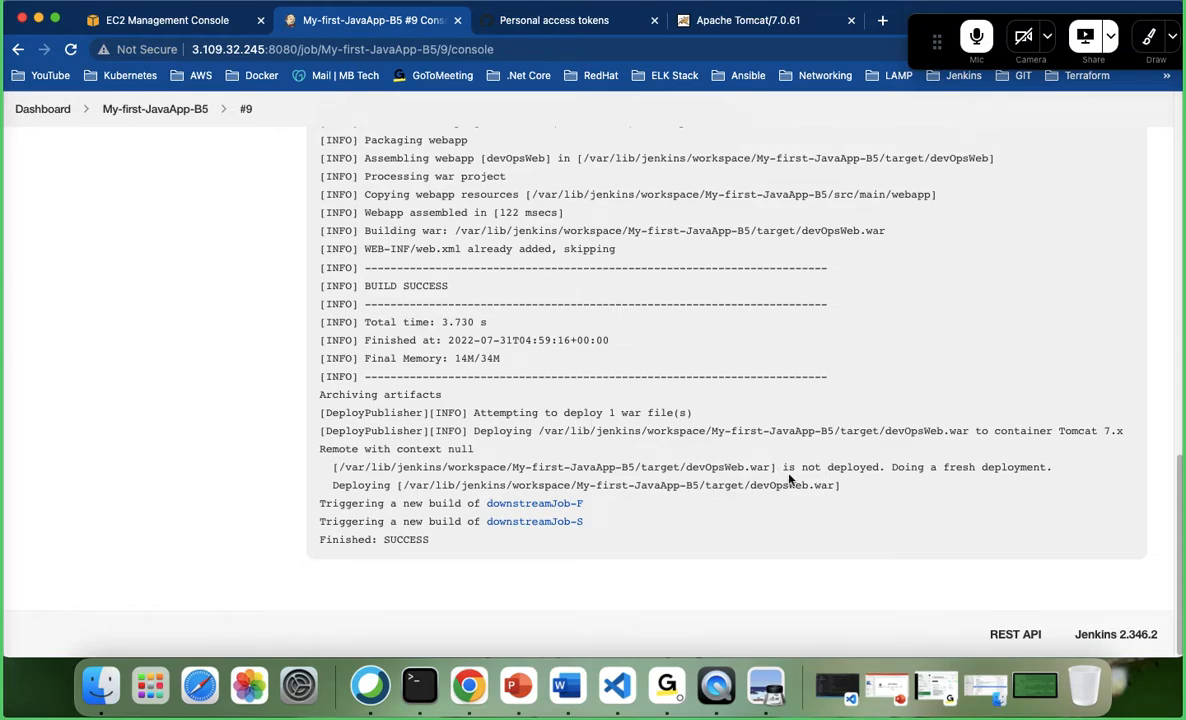
Highlight the DeployPublisher log lines showing devOpsWeb.war freshly deployed to the Tomcat 7.x container
drag(850, 488, 283, 418)
click(669, 403)
drag(326, 412, 628, 415)
click(437, 415)
click(728, 418)
drag(503, 467, 950, 470)
click(1023, 493)
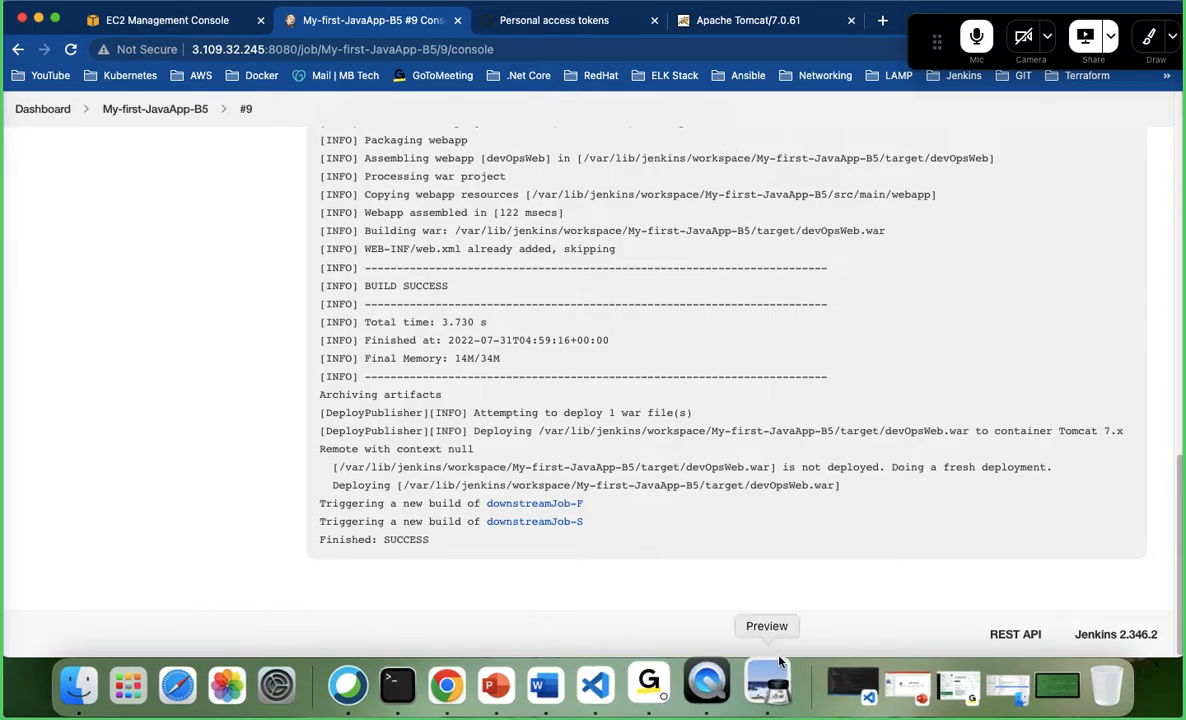
click(416, 684)
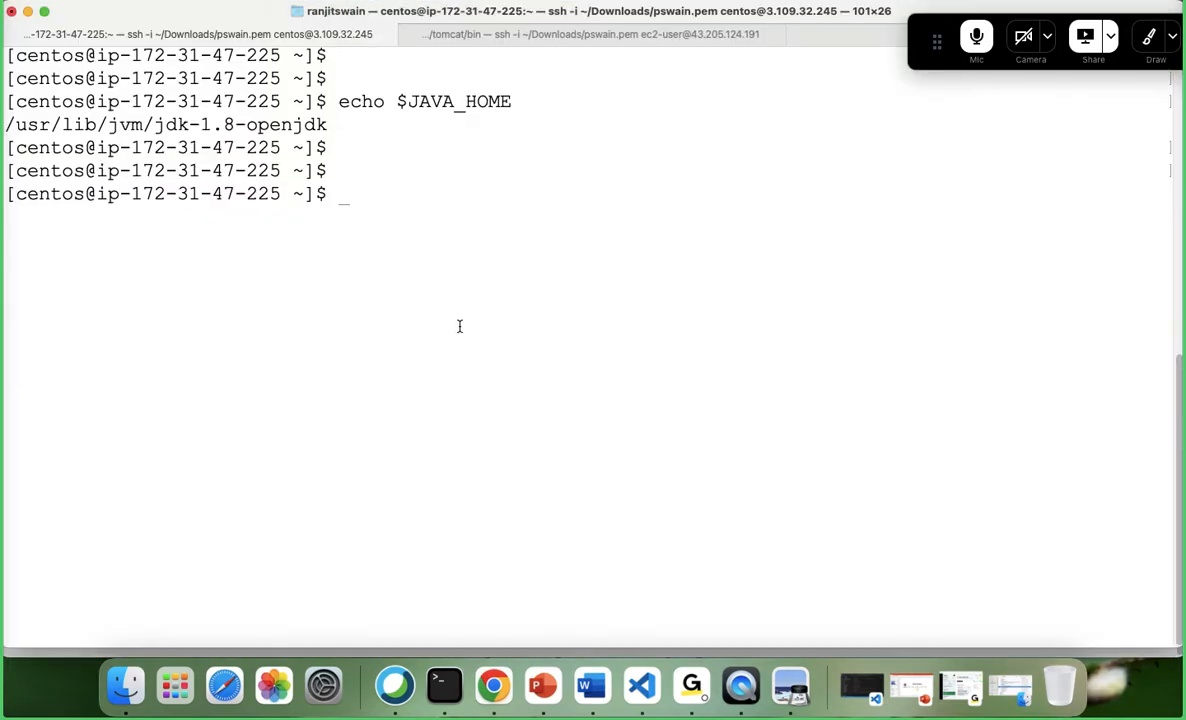
In the Tomcat ssh session, move up to /opt/tomcat and list it with ls -lrt and pwd
click(515, 35)
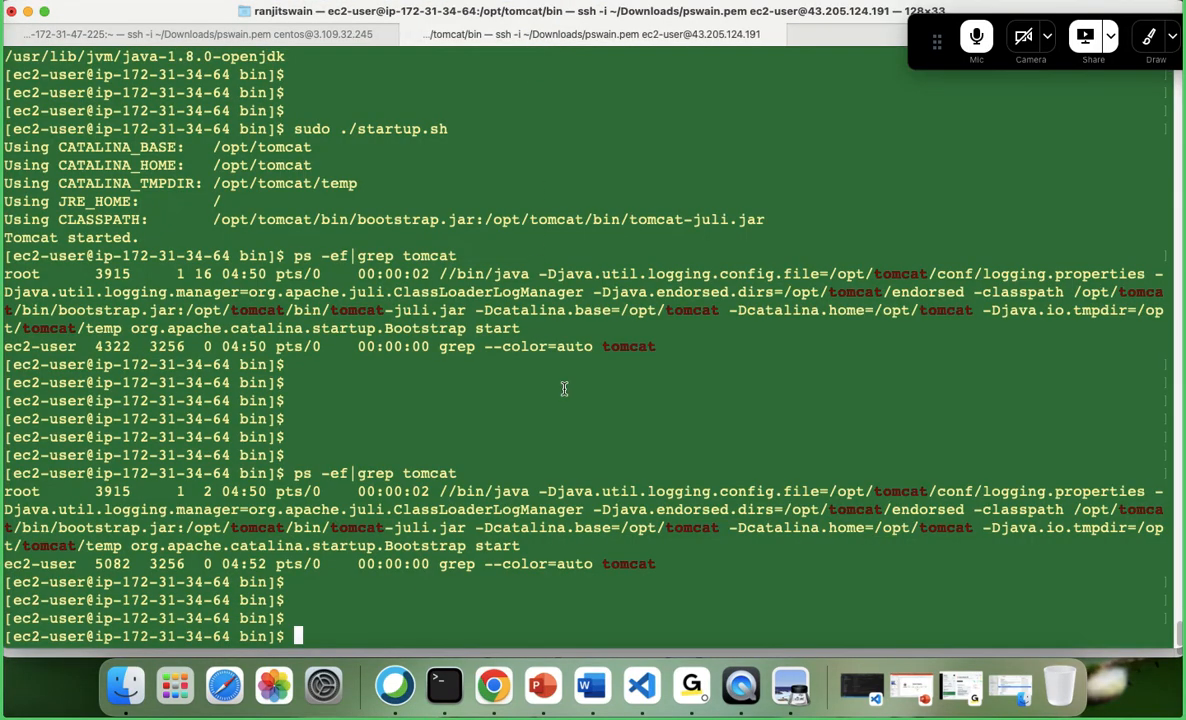
key(Return)
key(Return)
text(cd ..)
key(Return)
text(ls -lr)
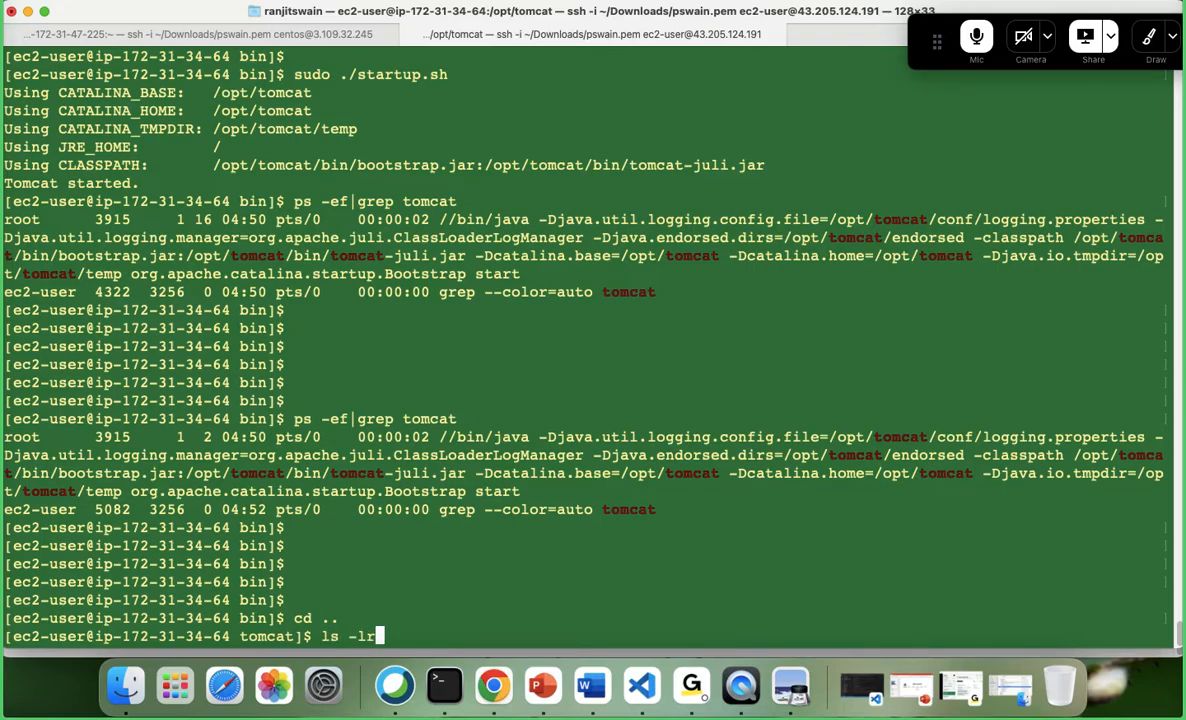
text(t)
key(Return)
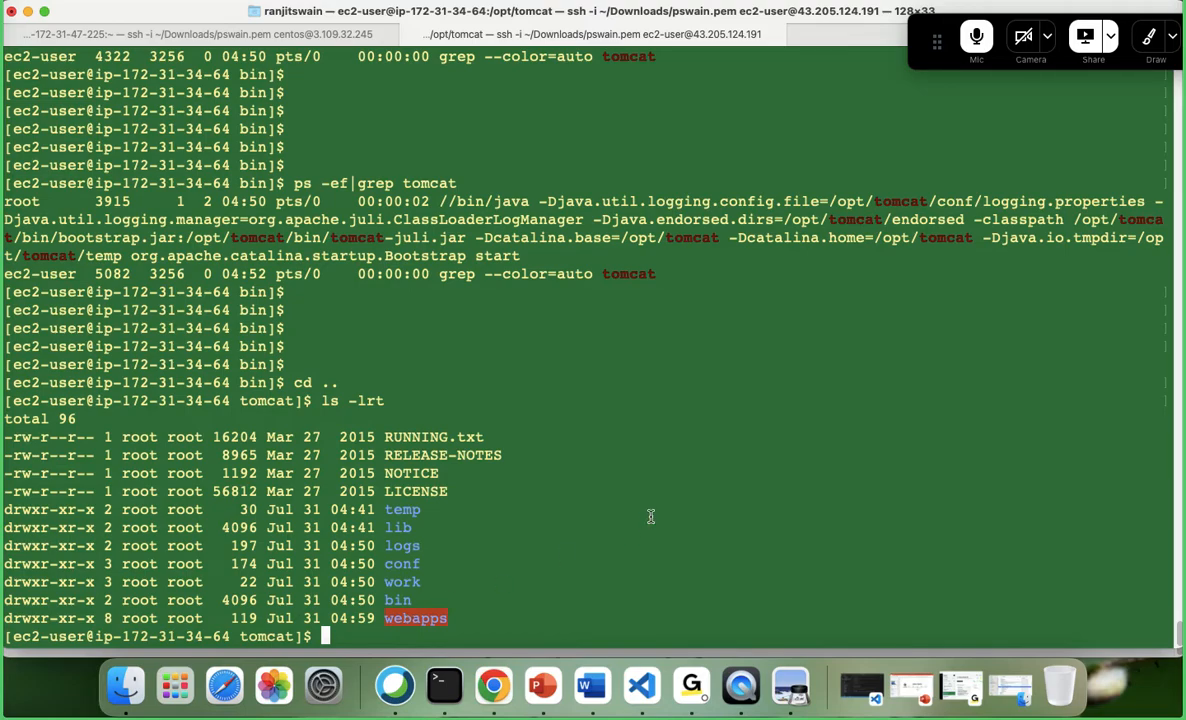
text(pwd)
key(Return)
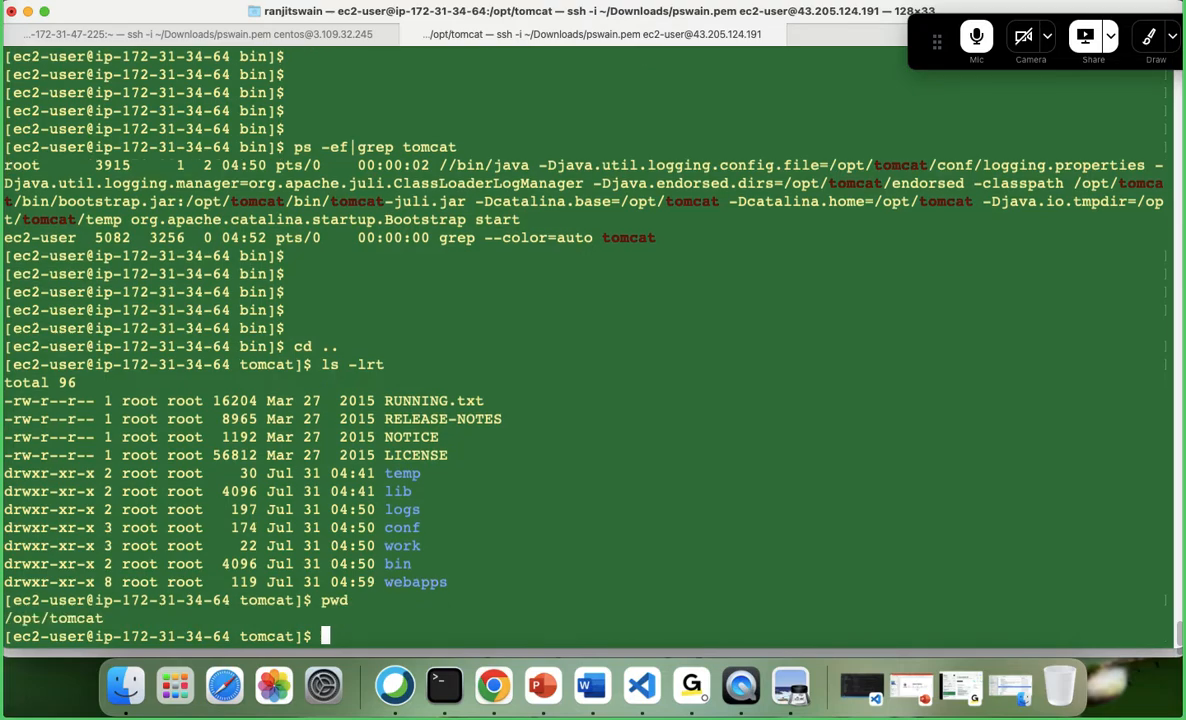
drag(383, 582, 452, 584)
Change into webapps and list it, showing the deployed devOpsWeb.war and devOpsWeb folder
text(cd we)
key(Tab)
key(Return)
text(ls -lrt)
key(Return)
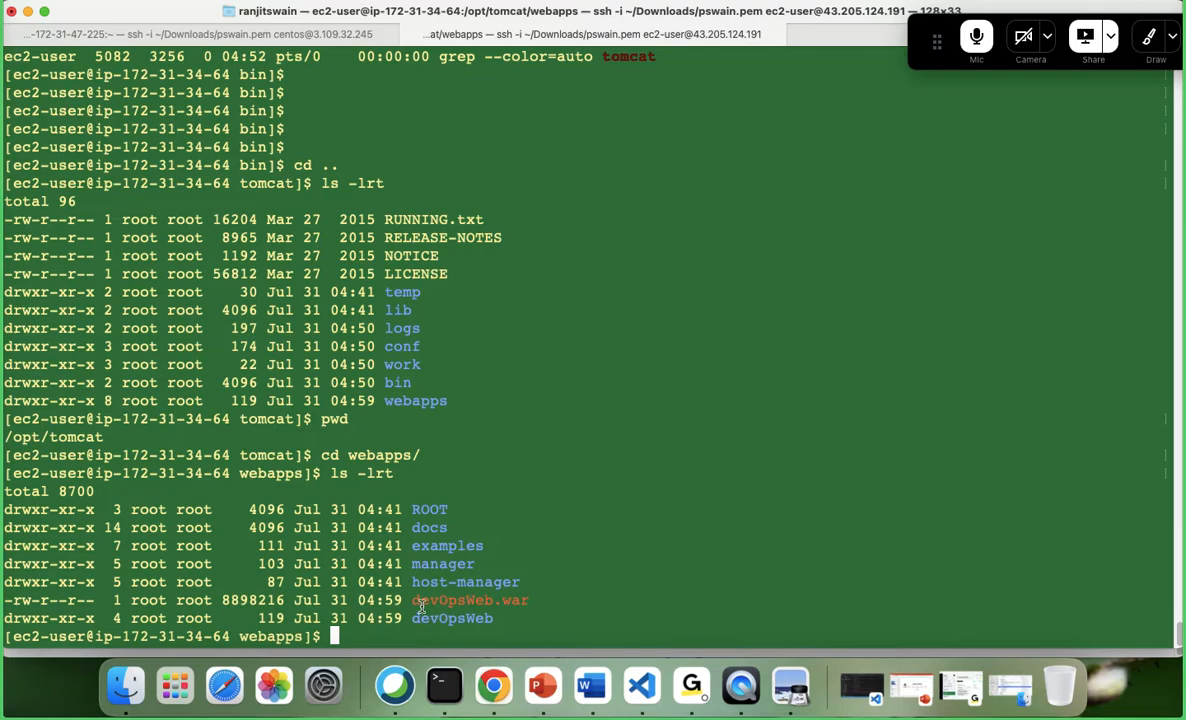
drag(414, 603, 530, 599)
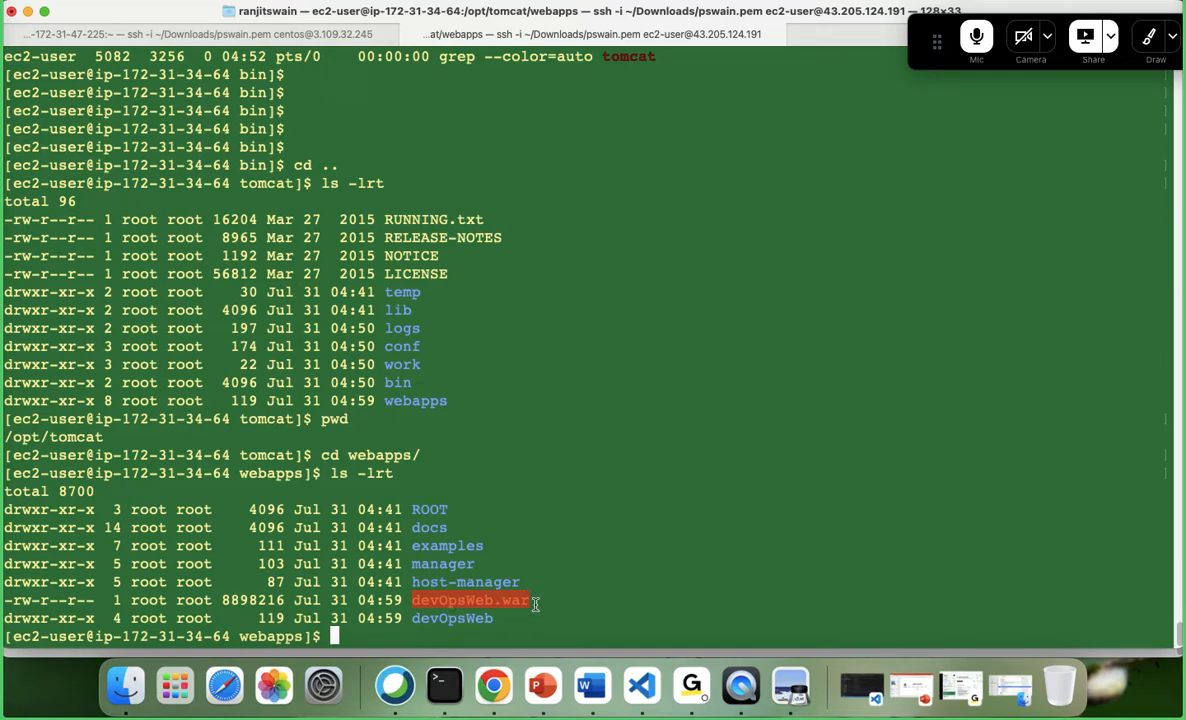
click(492, 681)
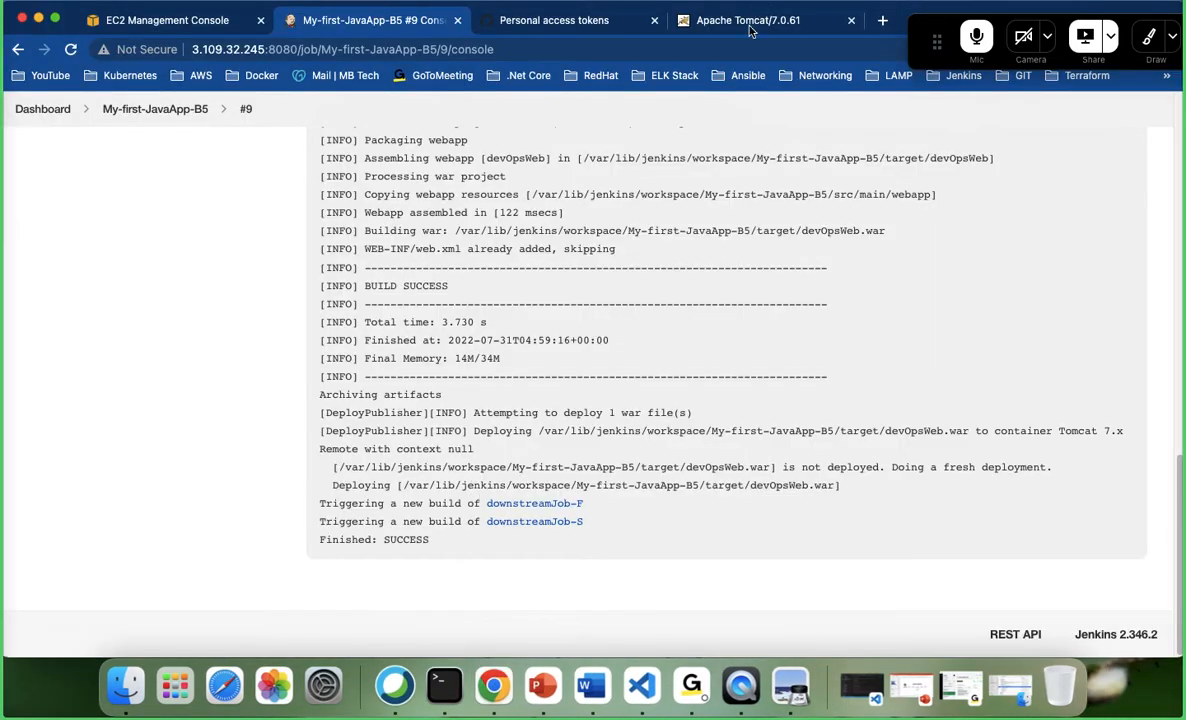
click(700, 20)
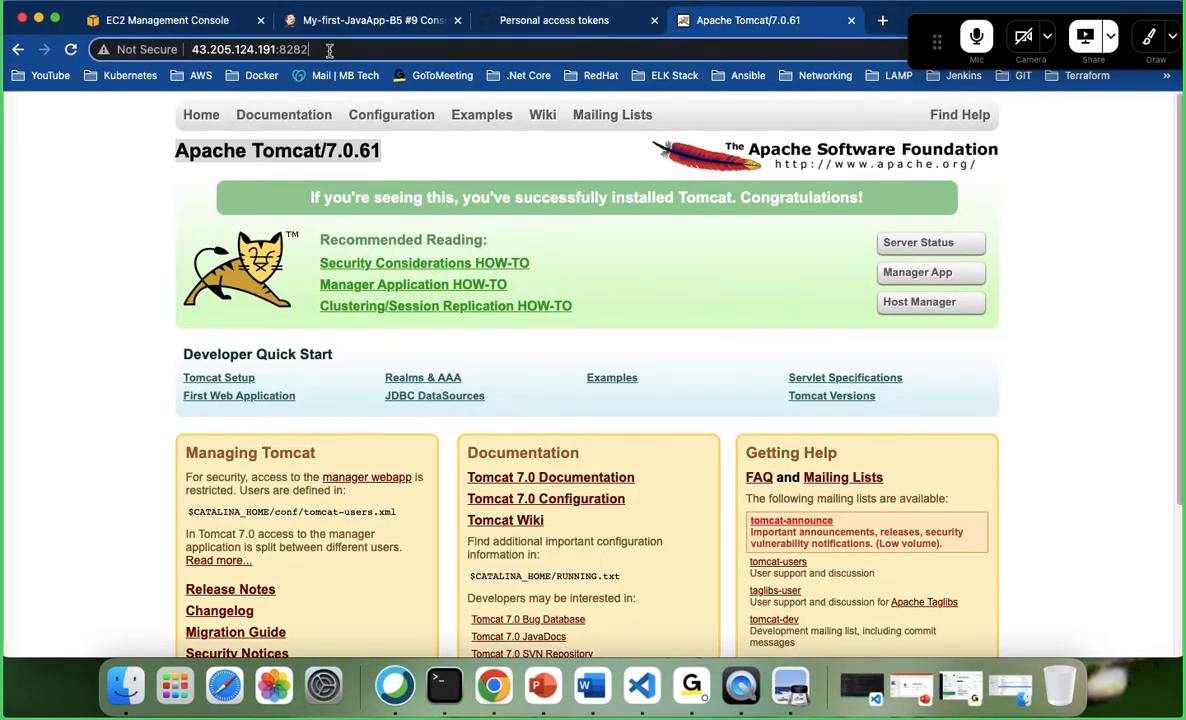
click(329, 50)
key(super+Tab)
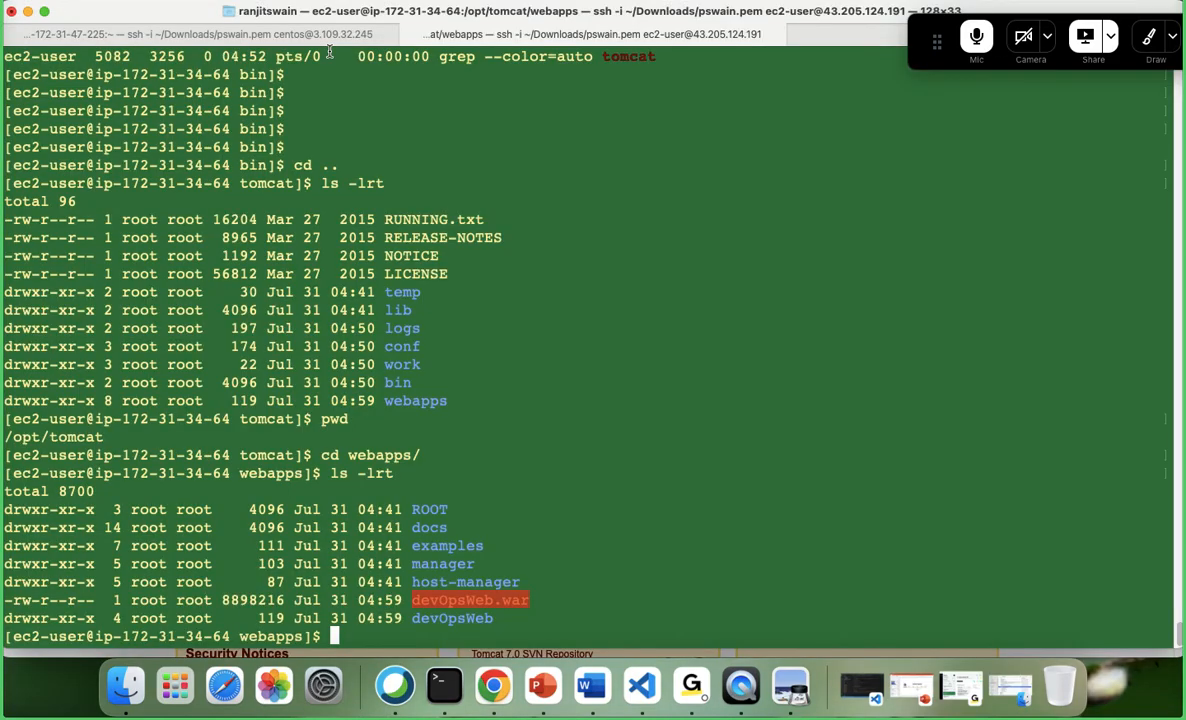
key(super+Tab)
text(/dev)
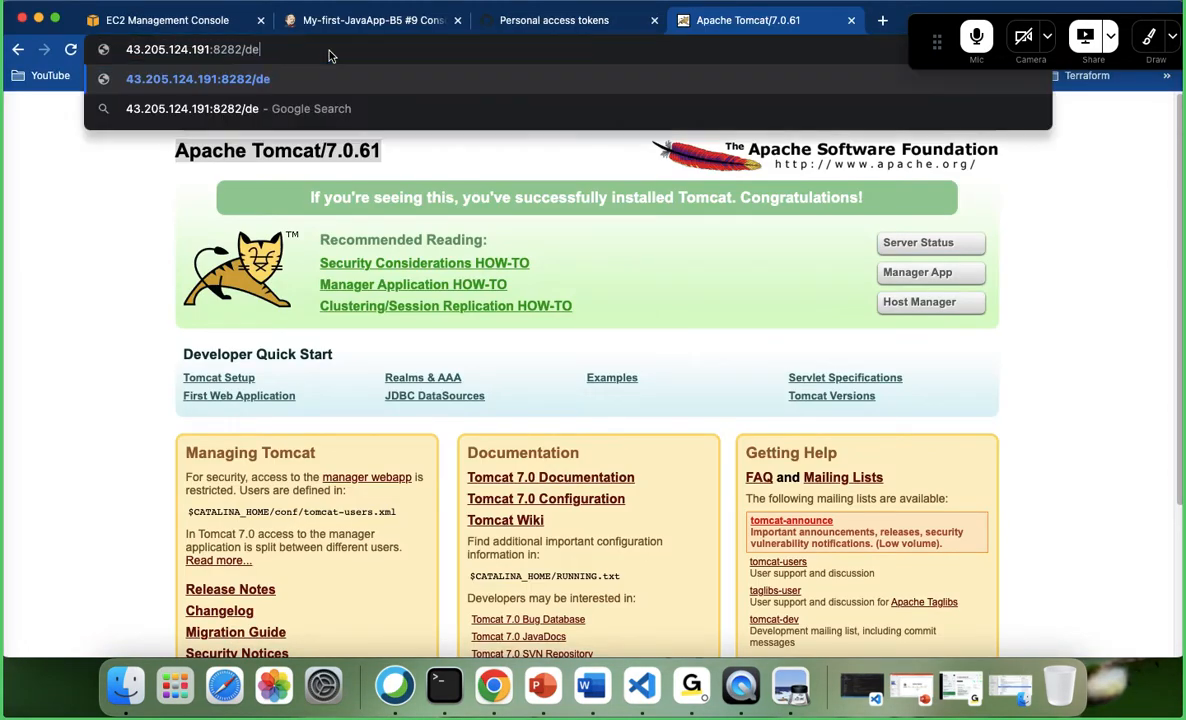
text(OpsWeb)
key(Return)
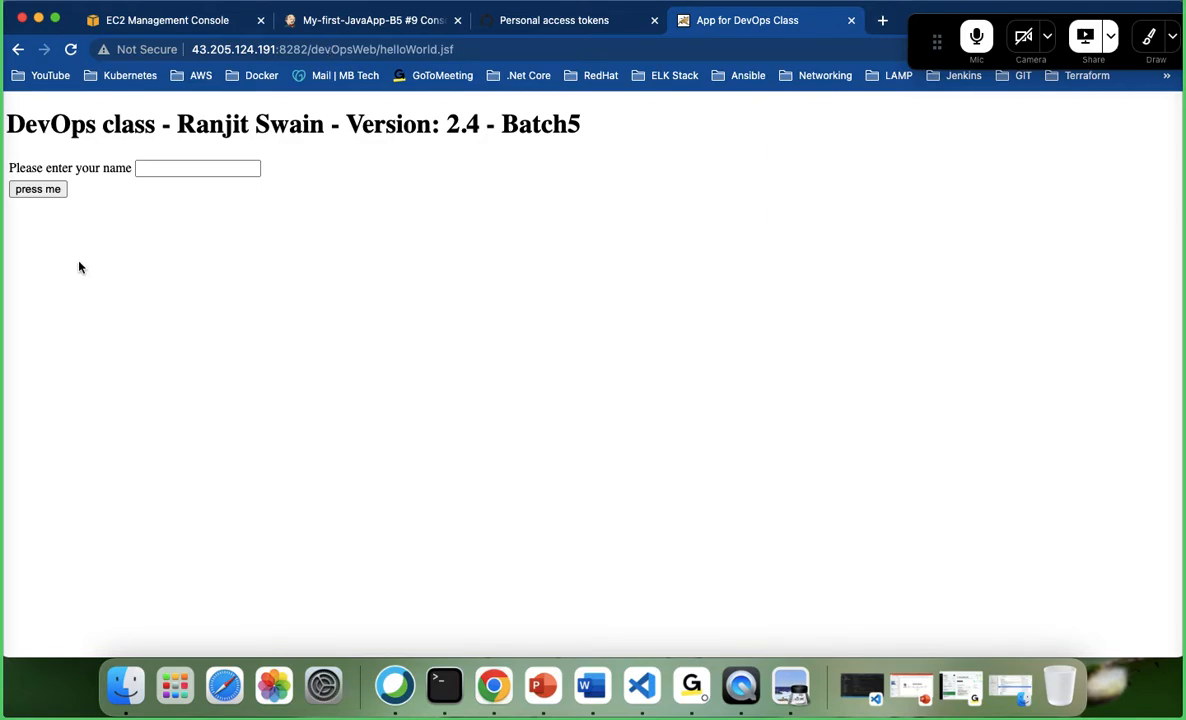
drag(12, 160, 5, 103)
click(645, 321)
click(540, 22)
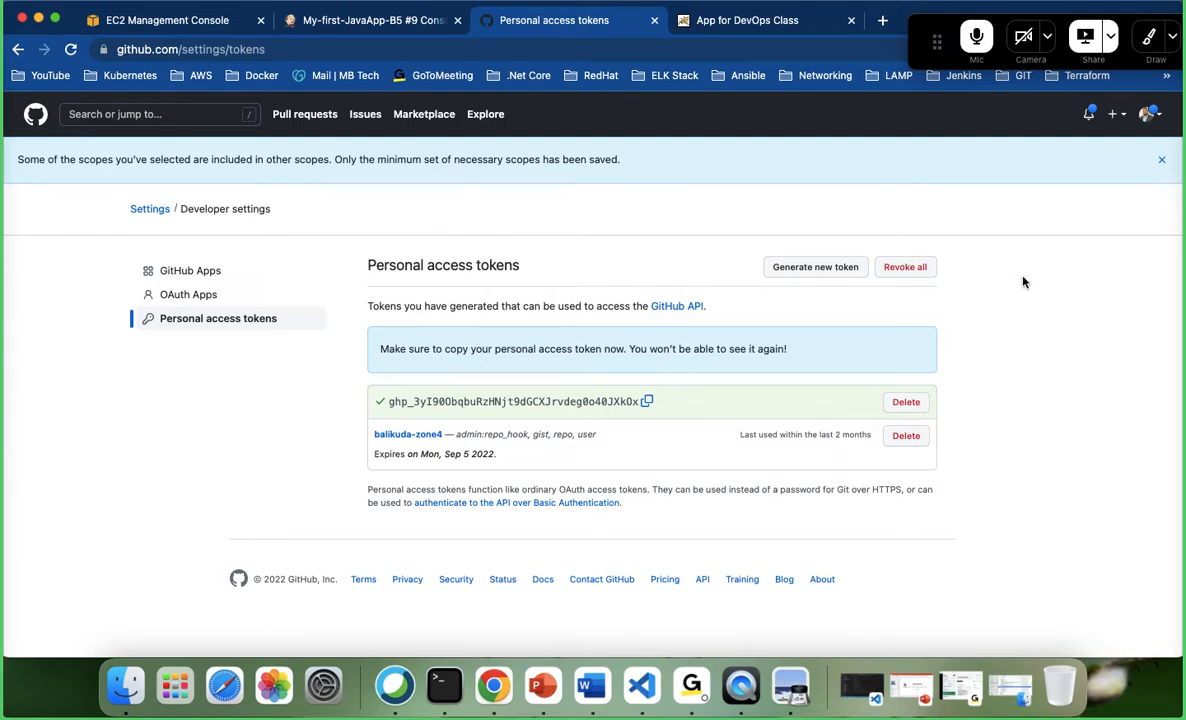
Open the devOpsWeb repository and switch to the dev/1.2-b5 branch
click(1148, 114)
click(992, 224)
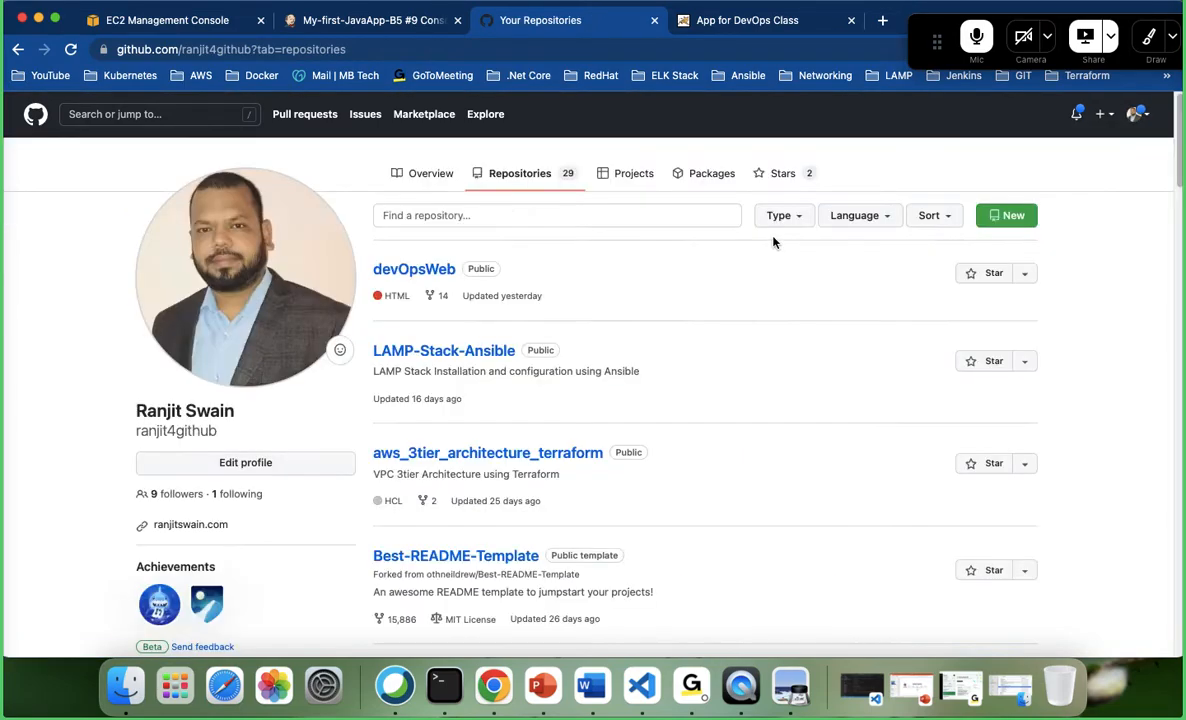
click(389, 269)
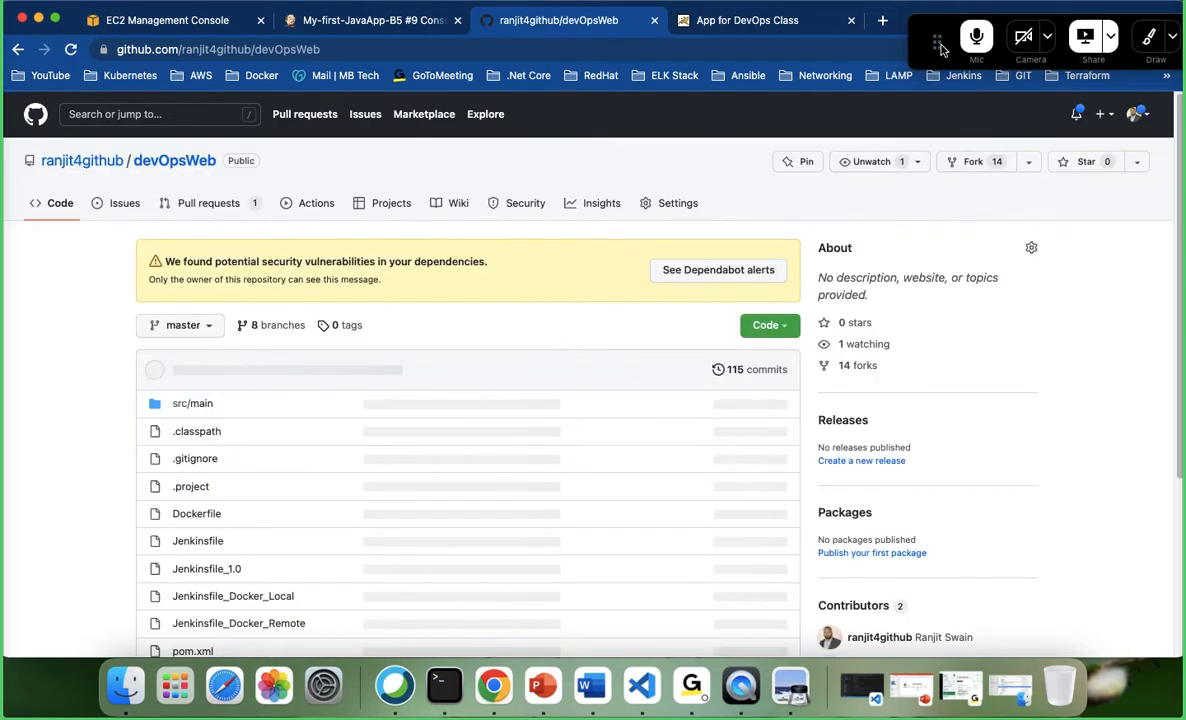
drag(849, 48, 688, 38)
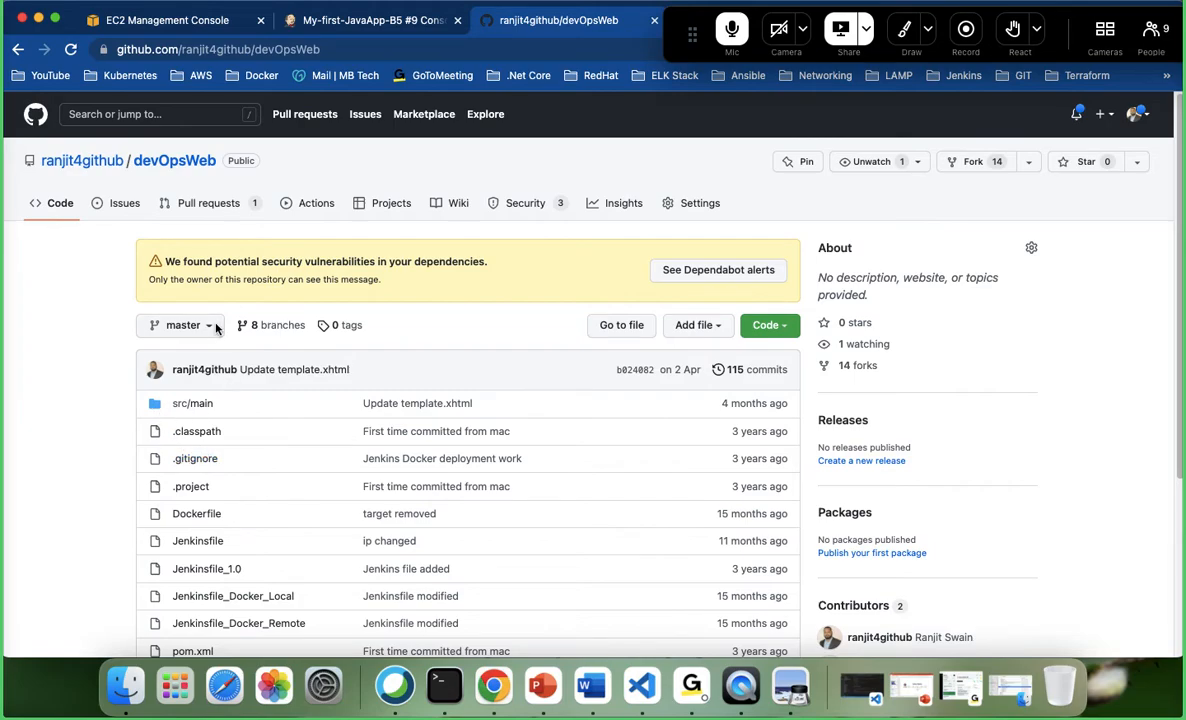
click(180, 325)
click(191, 494)
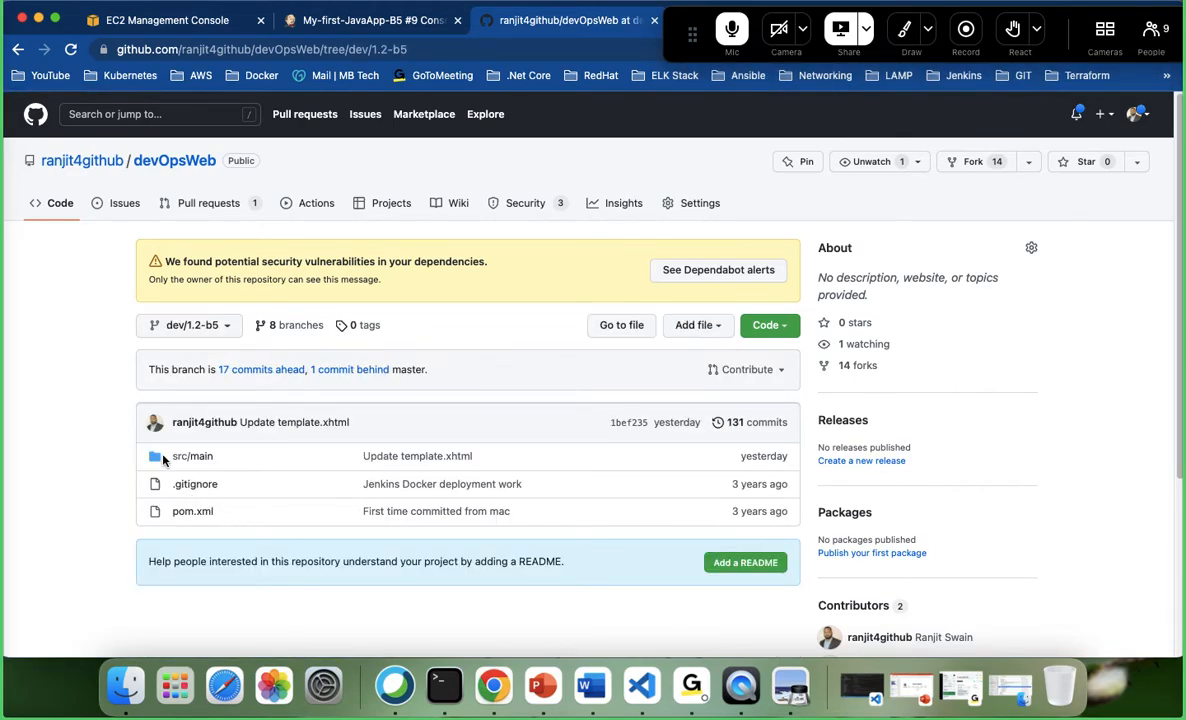
Browse to src/main/webapp/template.xhtml and open it in GitHub's editor
click(191, 458)
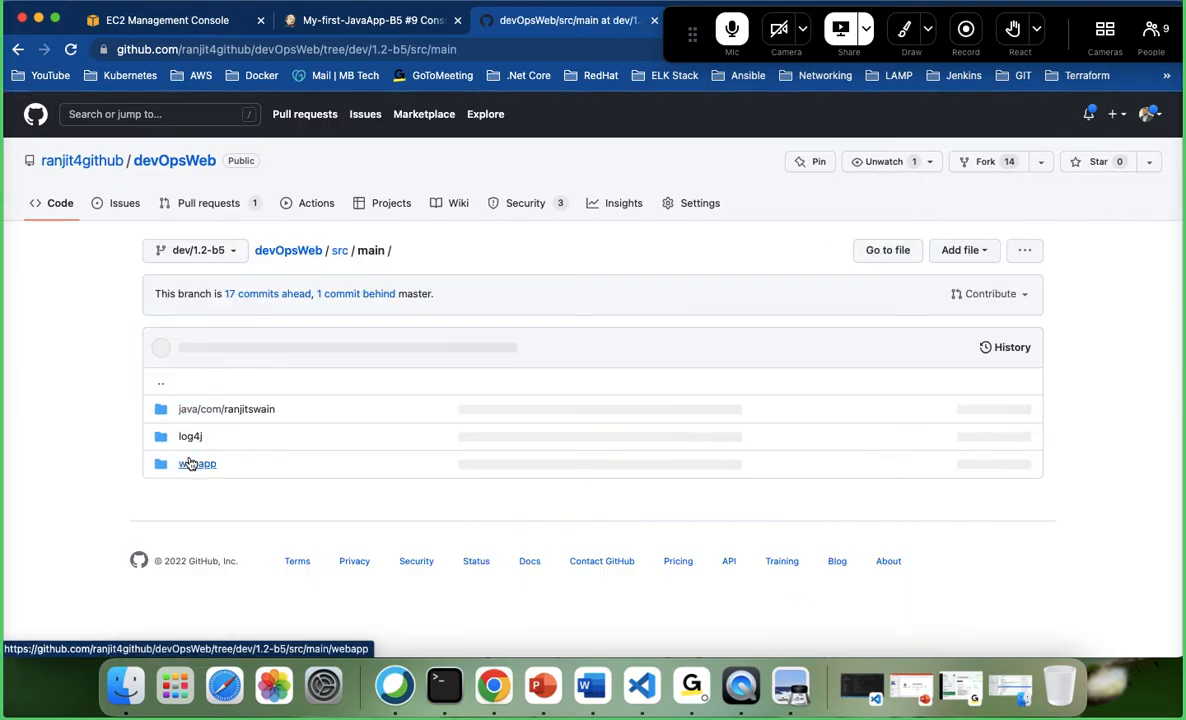
click(195, 465)
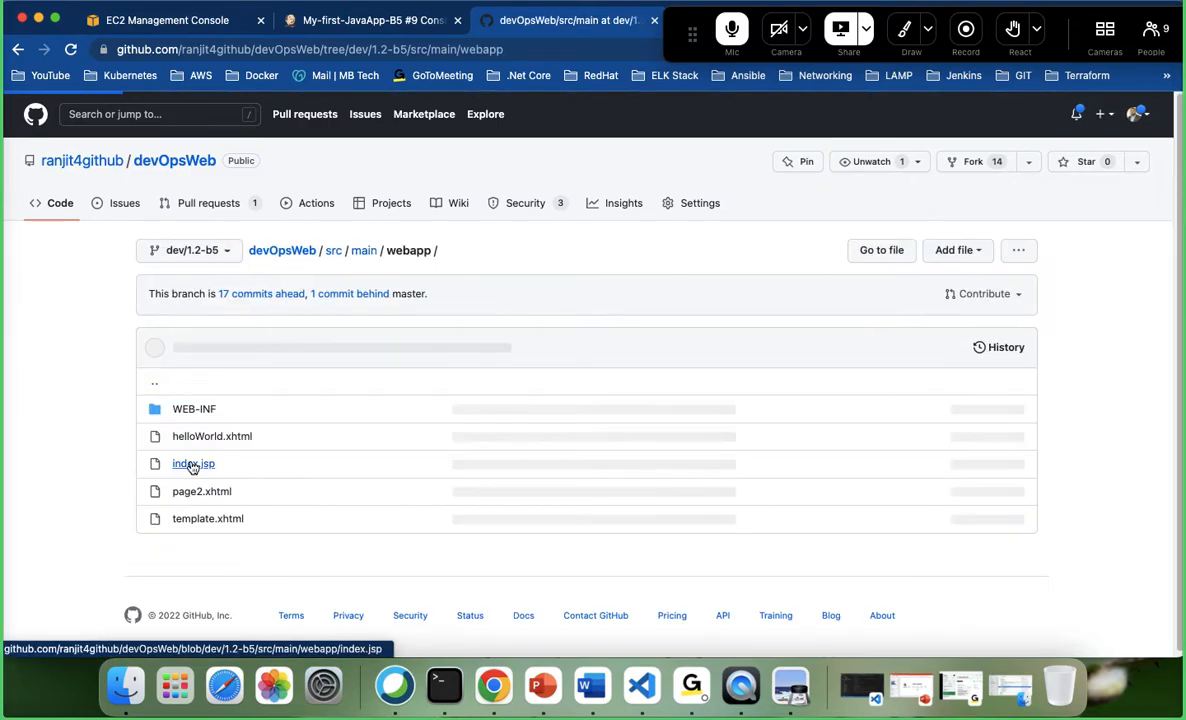
click(194, 520)
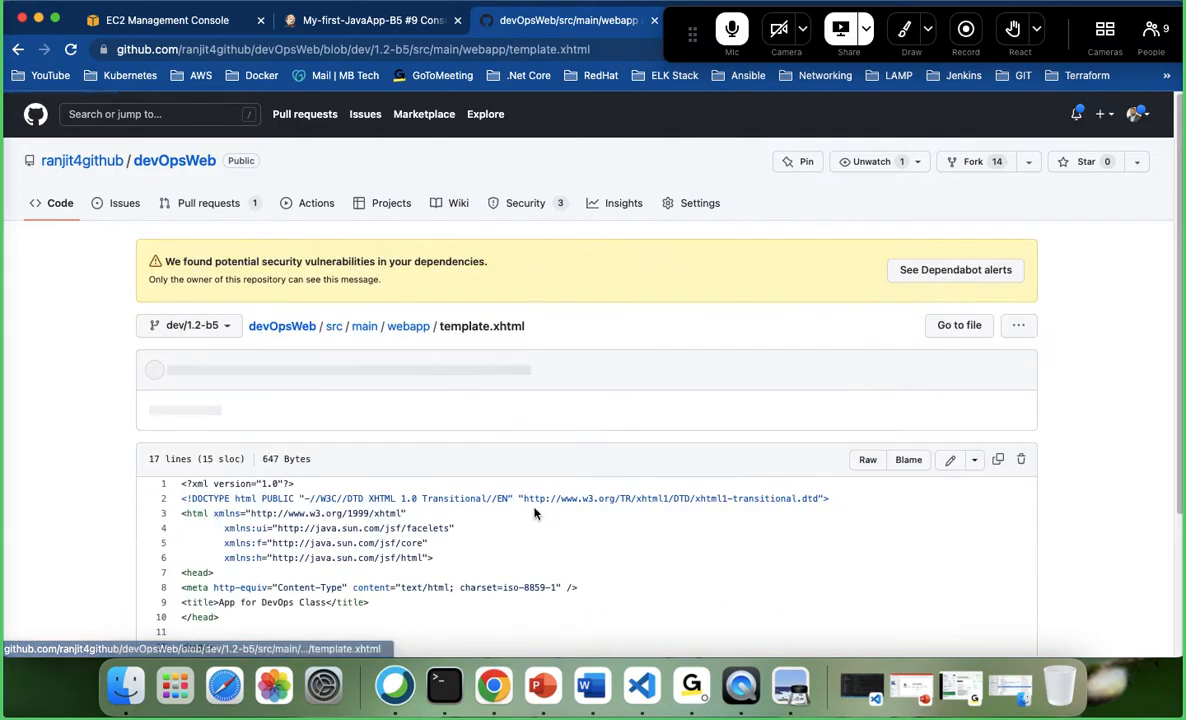
scroll(428, 455, down, 3)
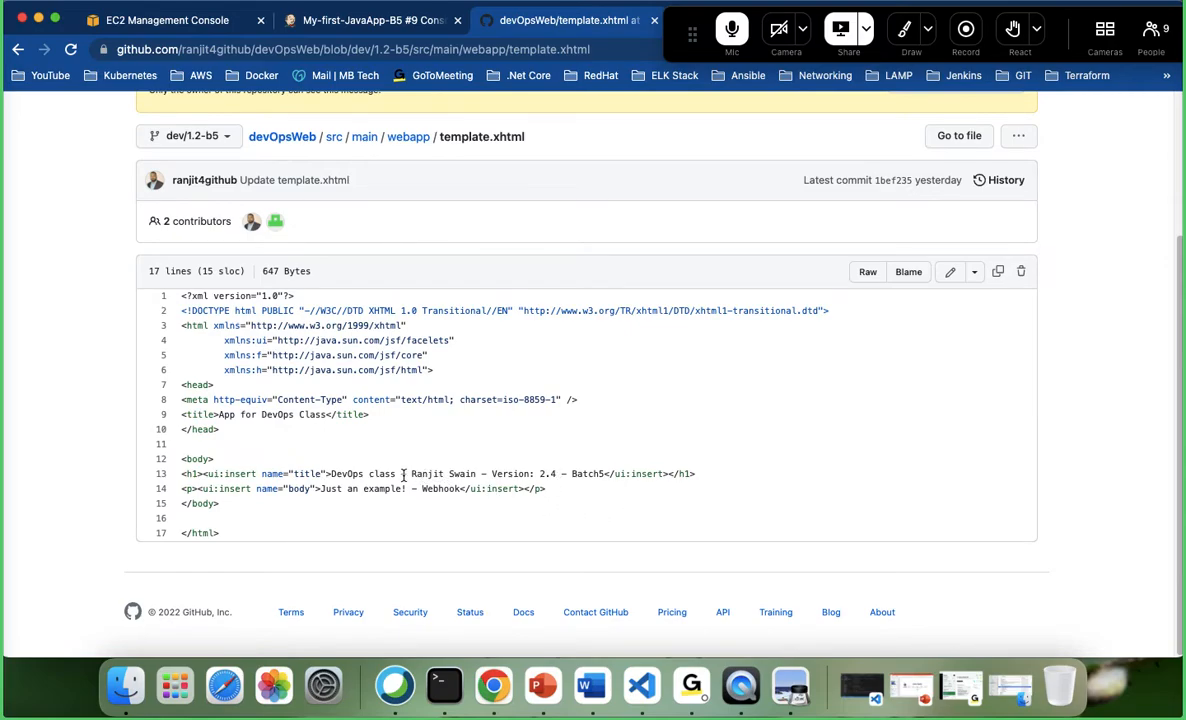
drag(692, 38, 850, 52)
click(744, 22)
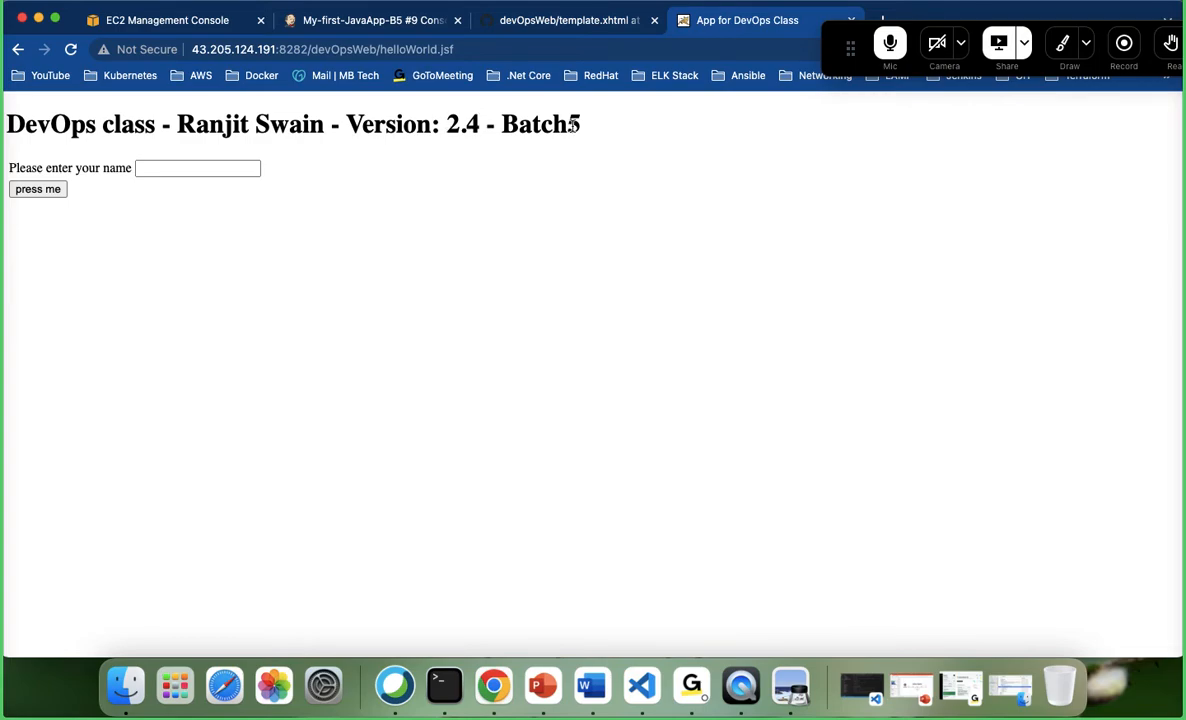
click(490, 26)
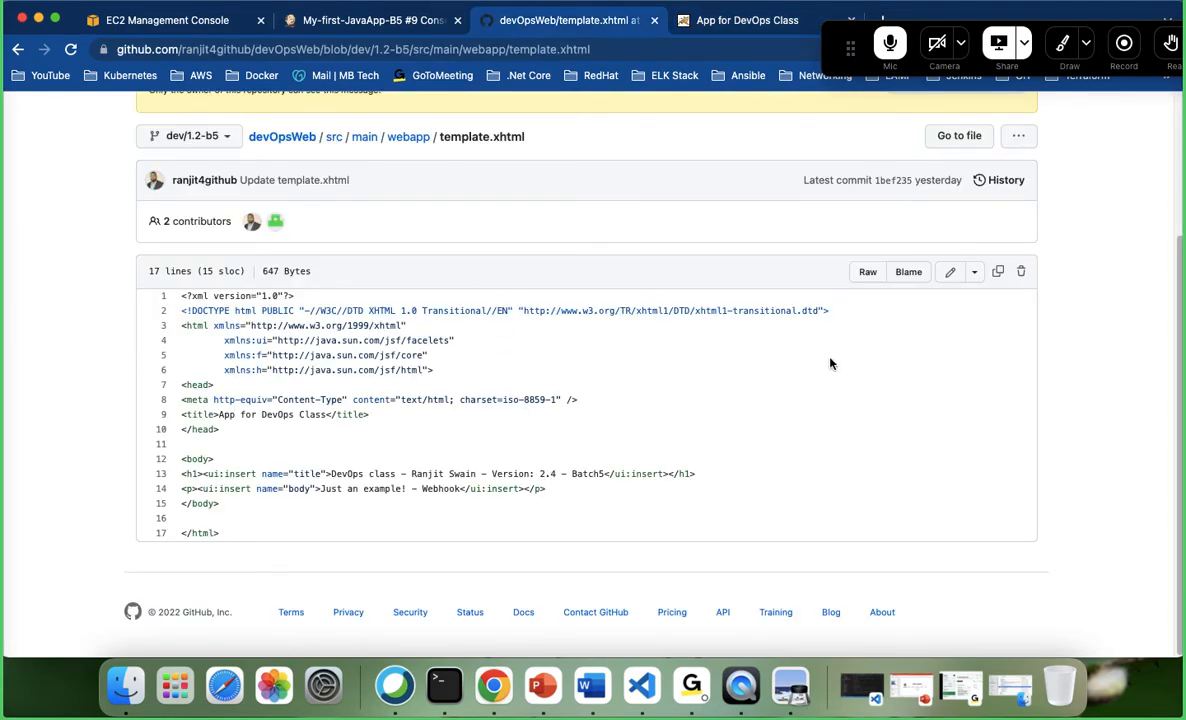
click(951, 273)
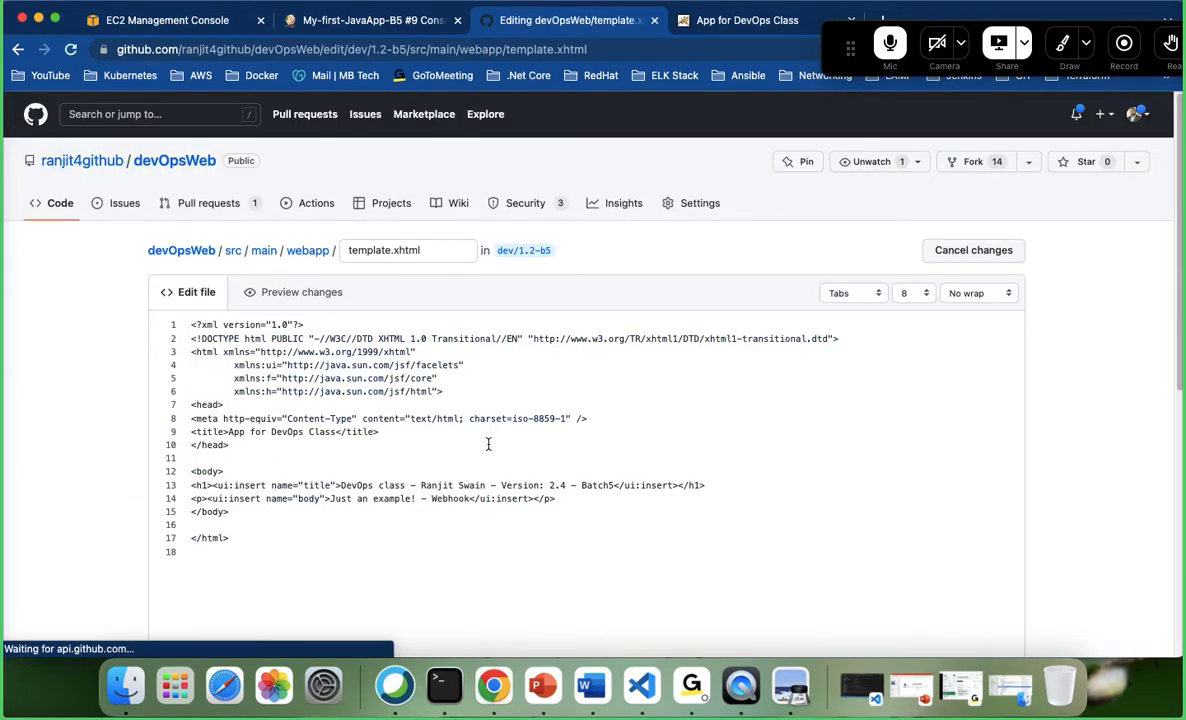
click(565, 485)
key(BackSpace)
text(5)
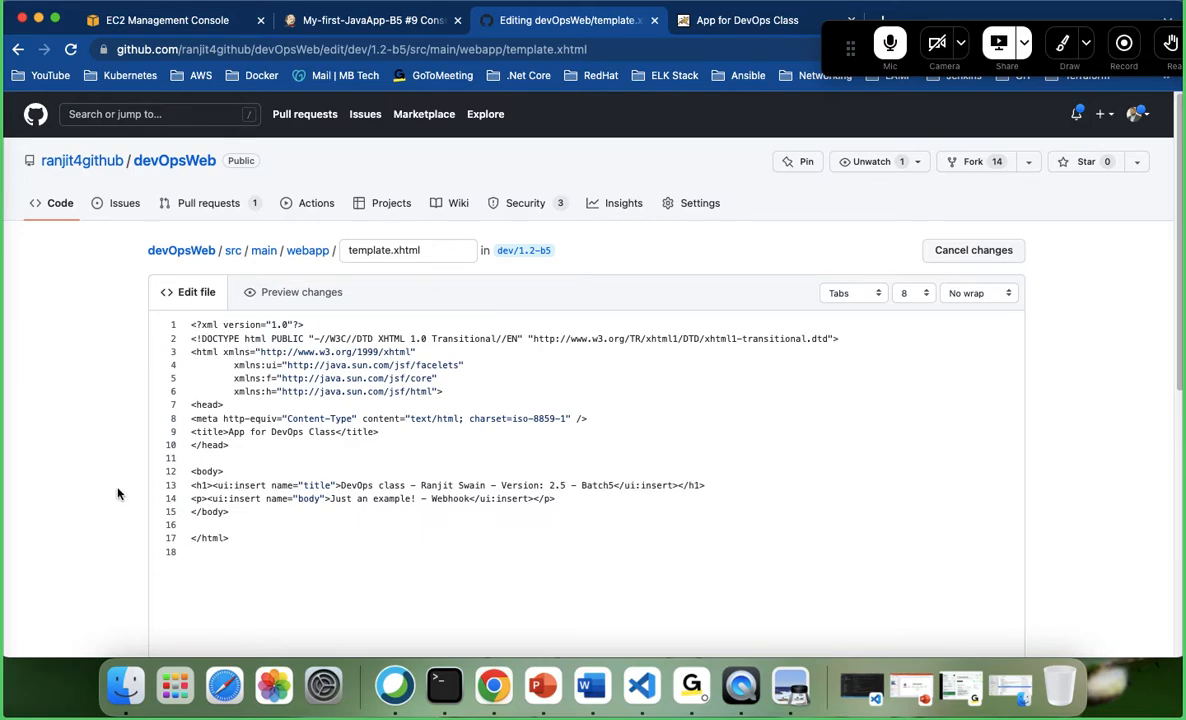
scroll(127, 450, down, 2)
scroll(127, 450, down, 5)
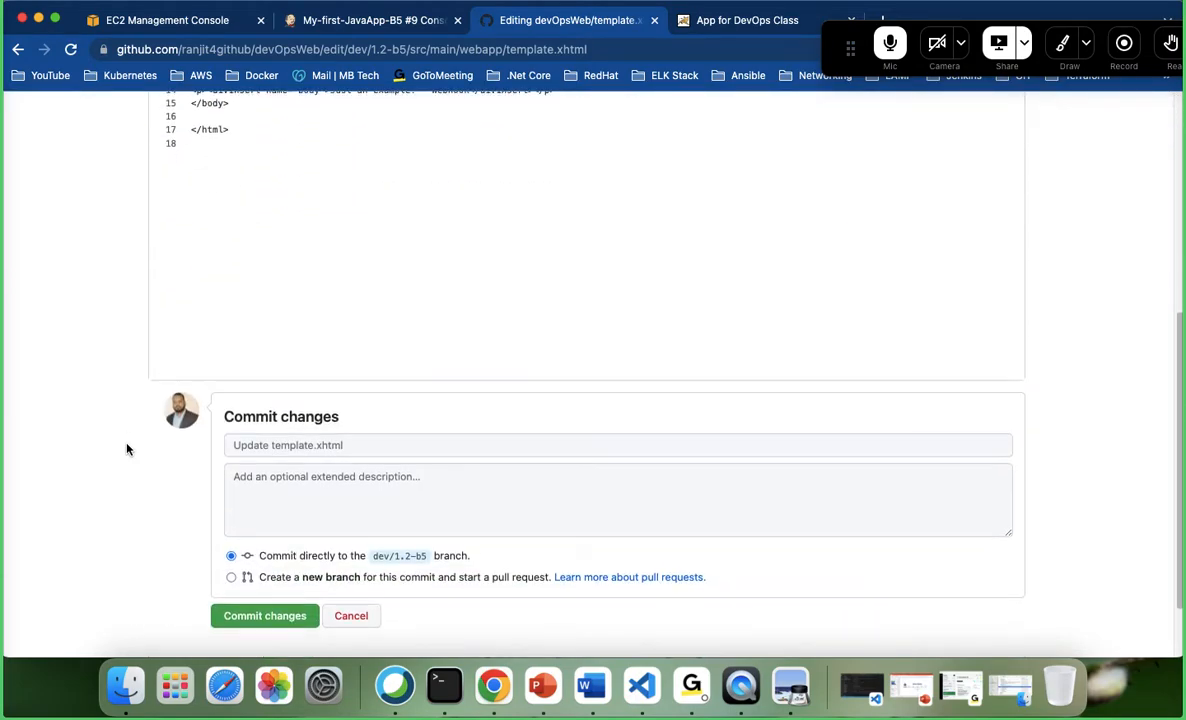
click(286, 622)
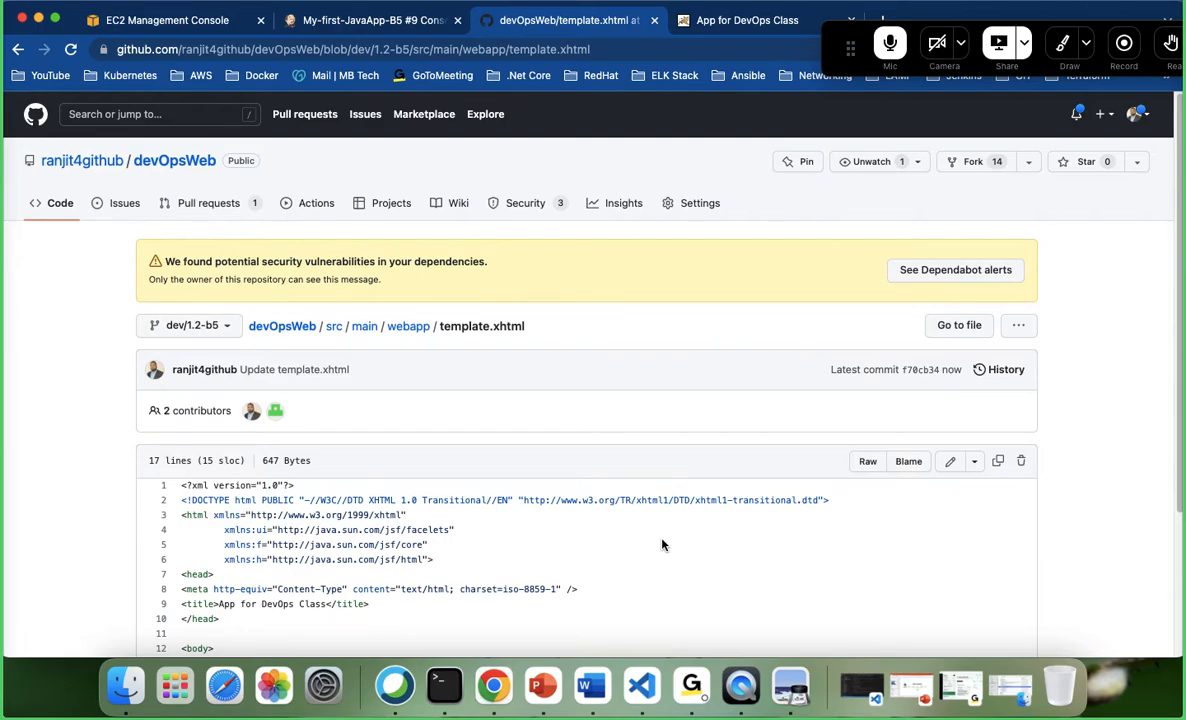
mouse_move(860, 55)
mouse_down()
mouse_move(888, 68)
mouse_move(985, 45)
mouse_move(981, 30)
mouse_up()
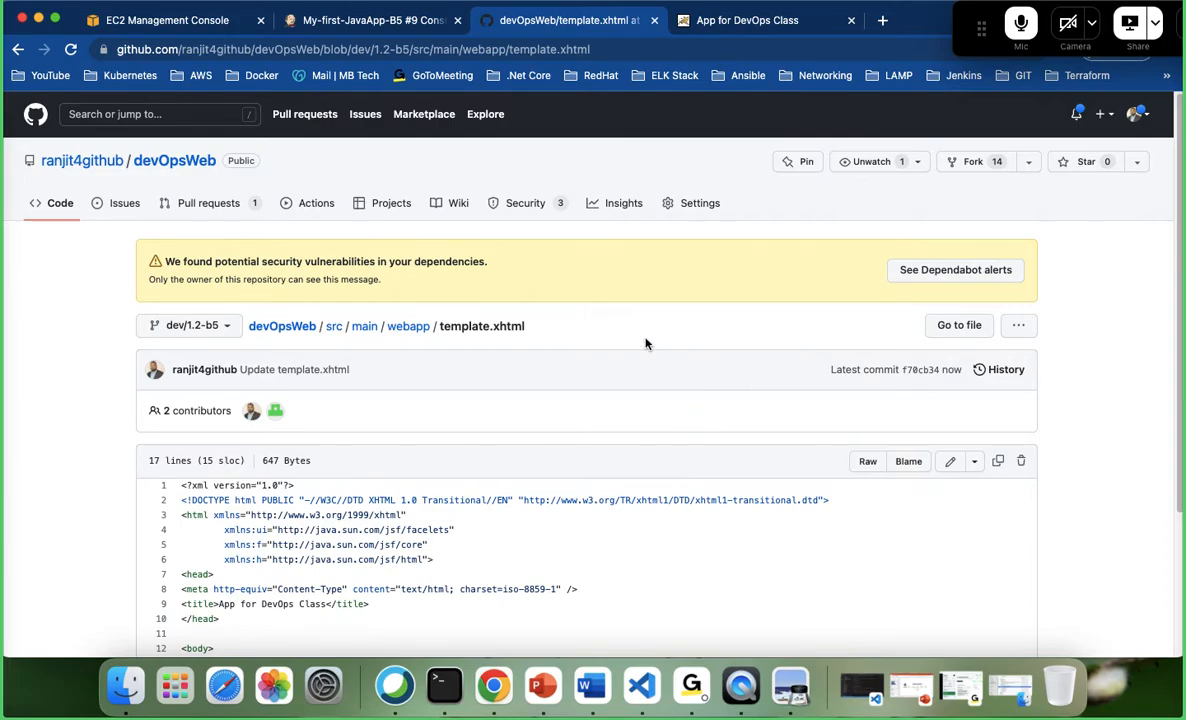
scroll(656, 365, down, 4)
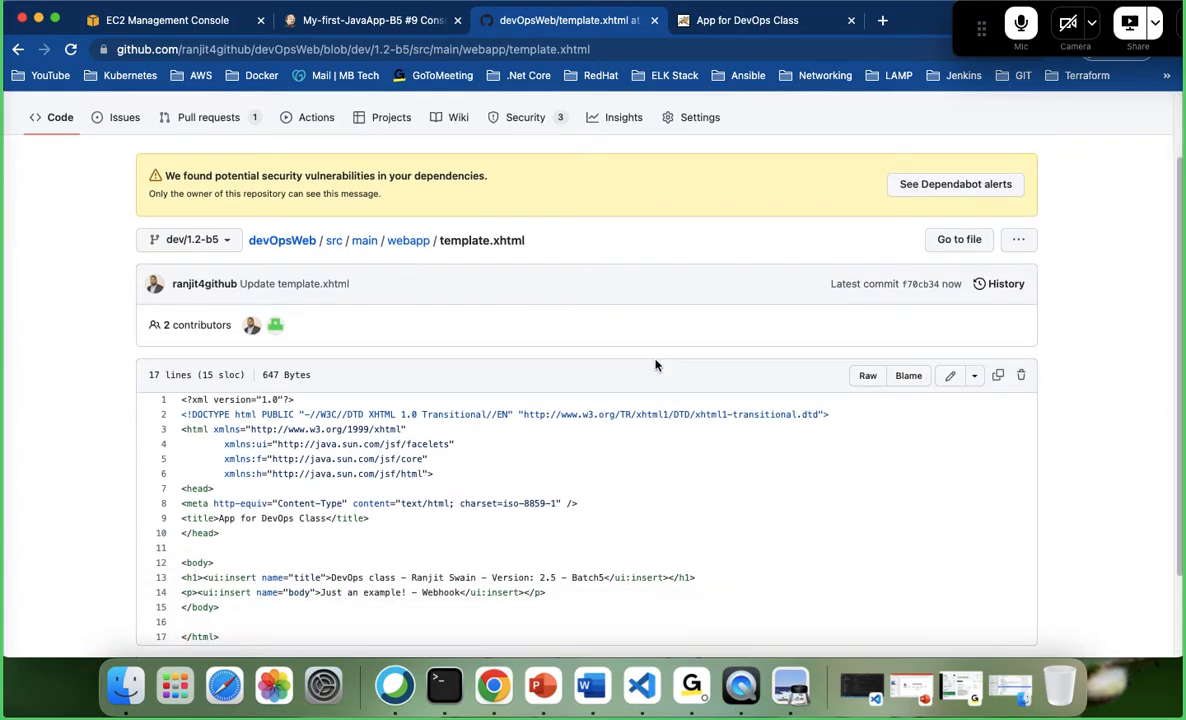
drag(338, 339, 788, 475)
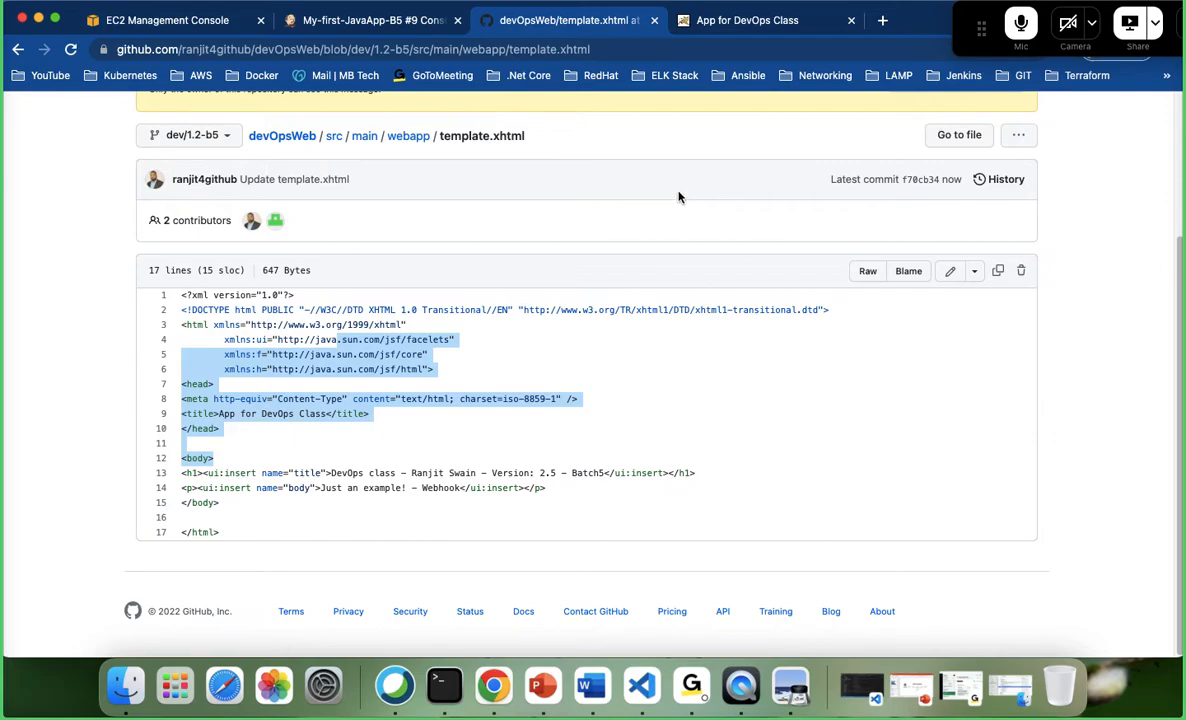
Reload the devOpsWeb app page until the redeployed build shows Version: 2.5 - Batch5
click(750, 24)
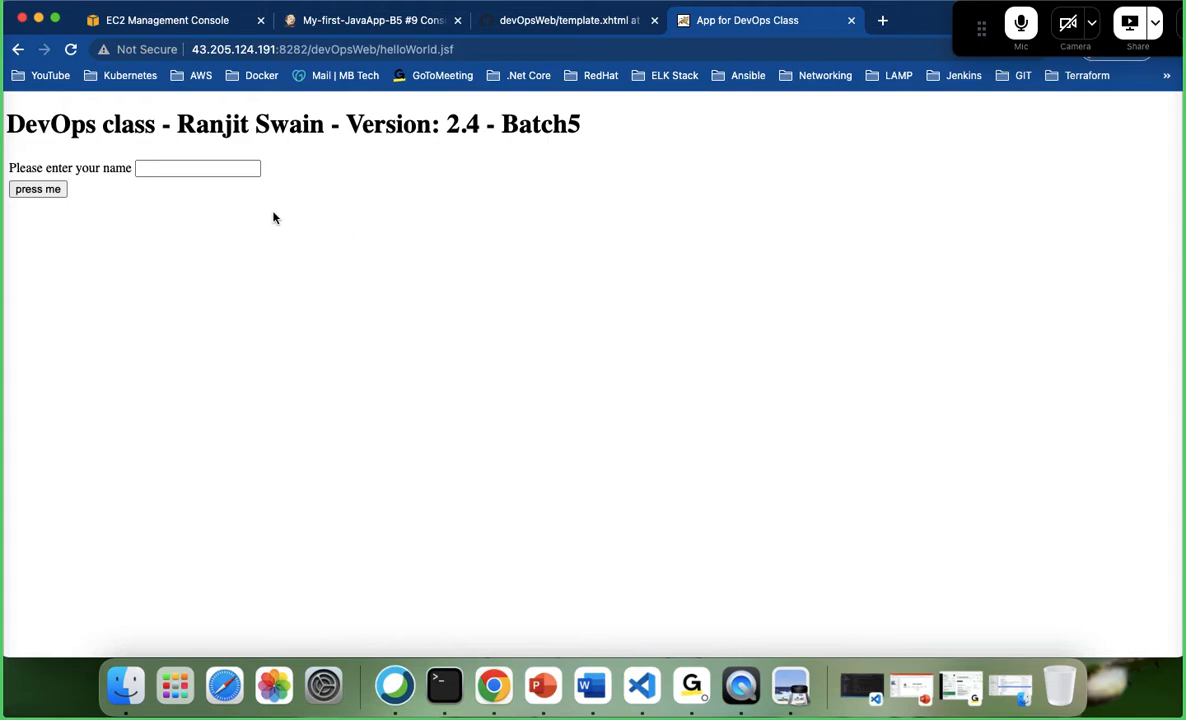
drag(446, 124, 521, 126)
click(474, 203)
click(71, 48)
click(71, 48)
click(71, 49)
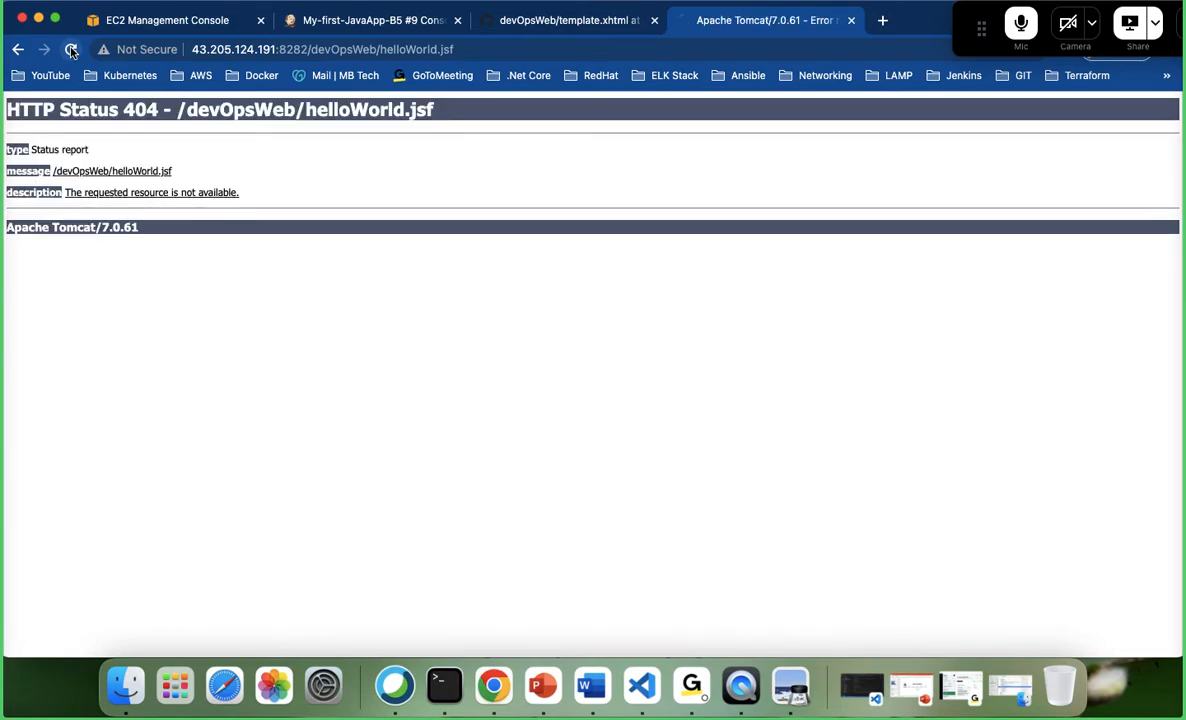
click(71, 49)
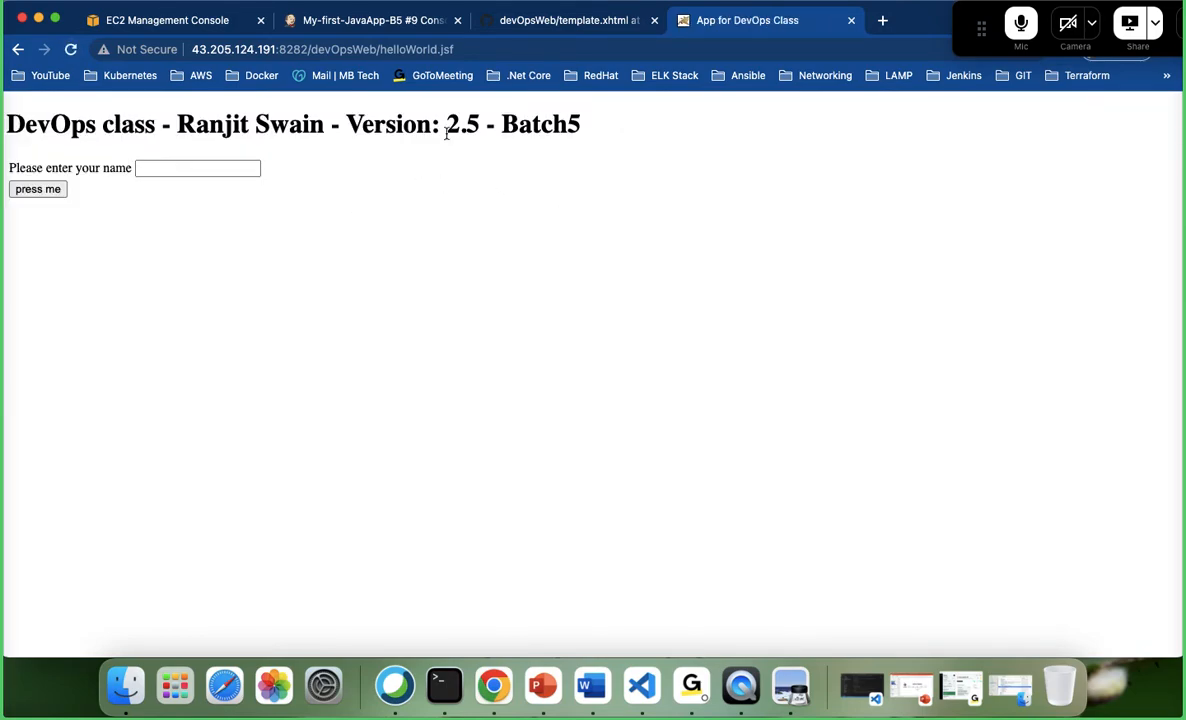
drag(445, 125, 499, 121)
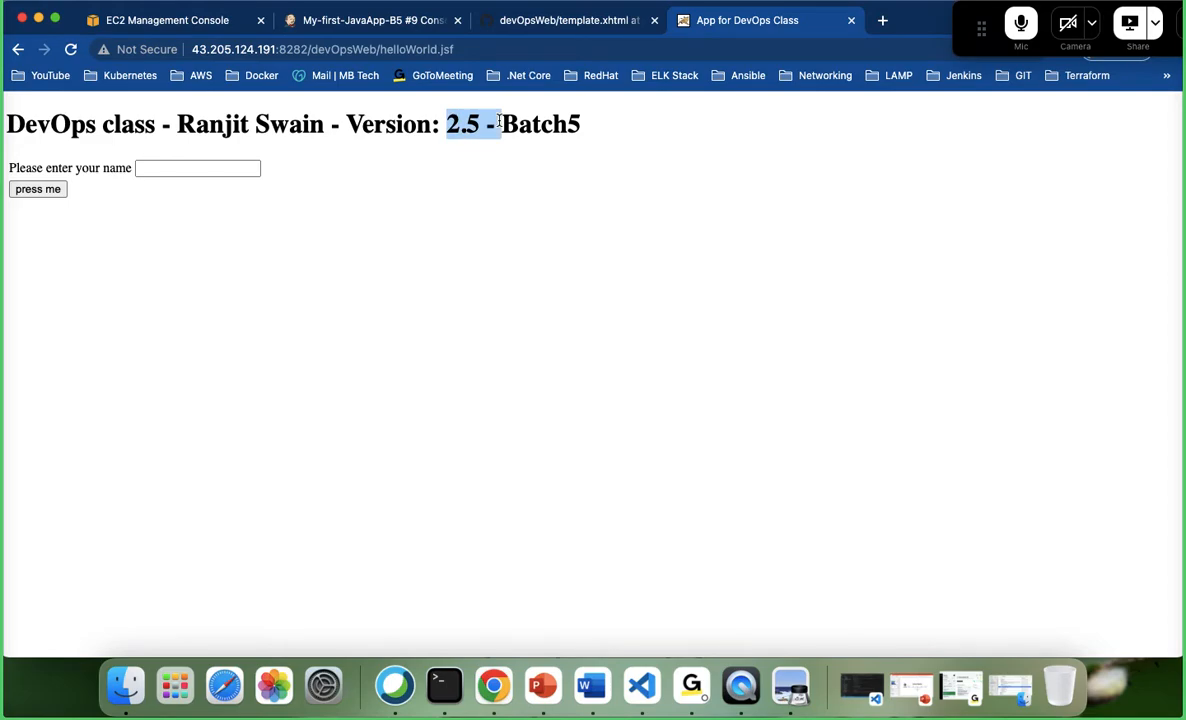
click(543, 22)
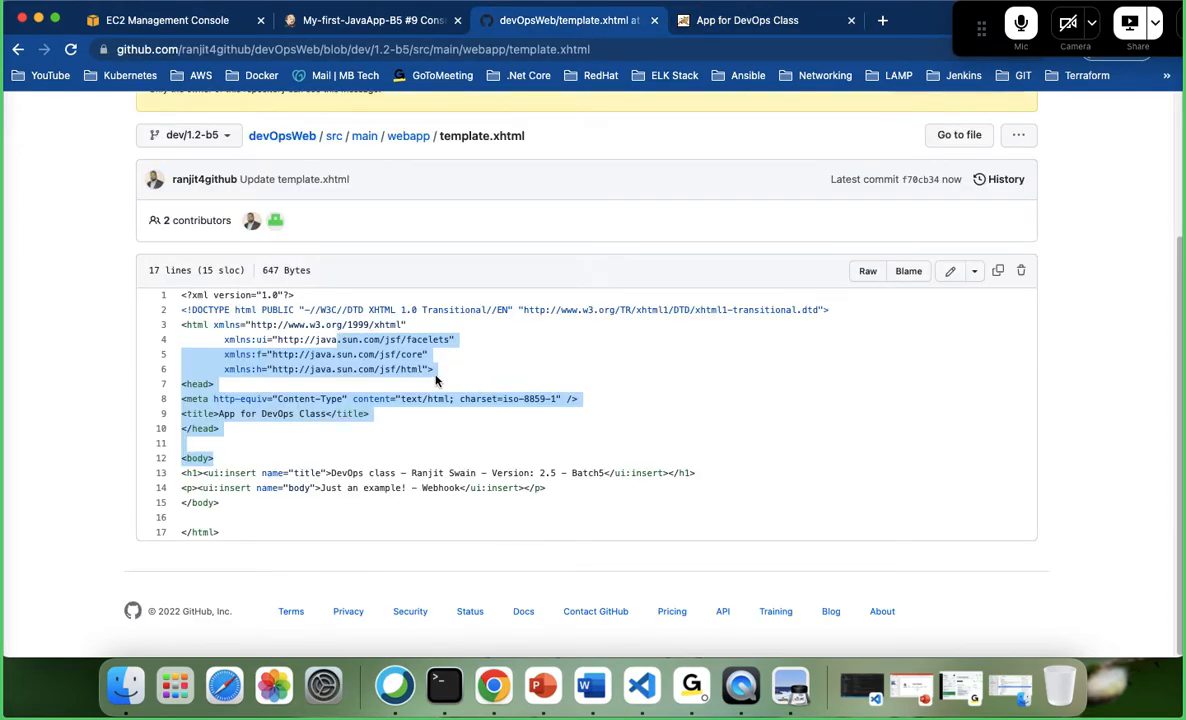
click(690, 20)
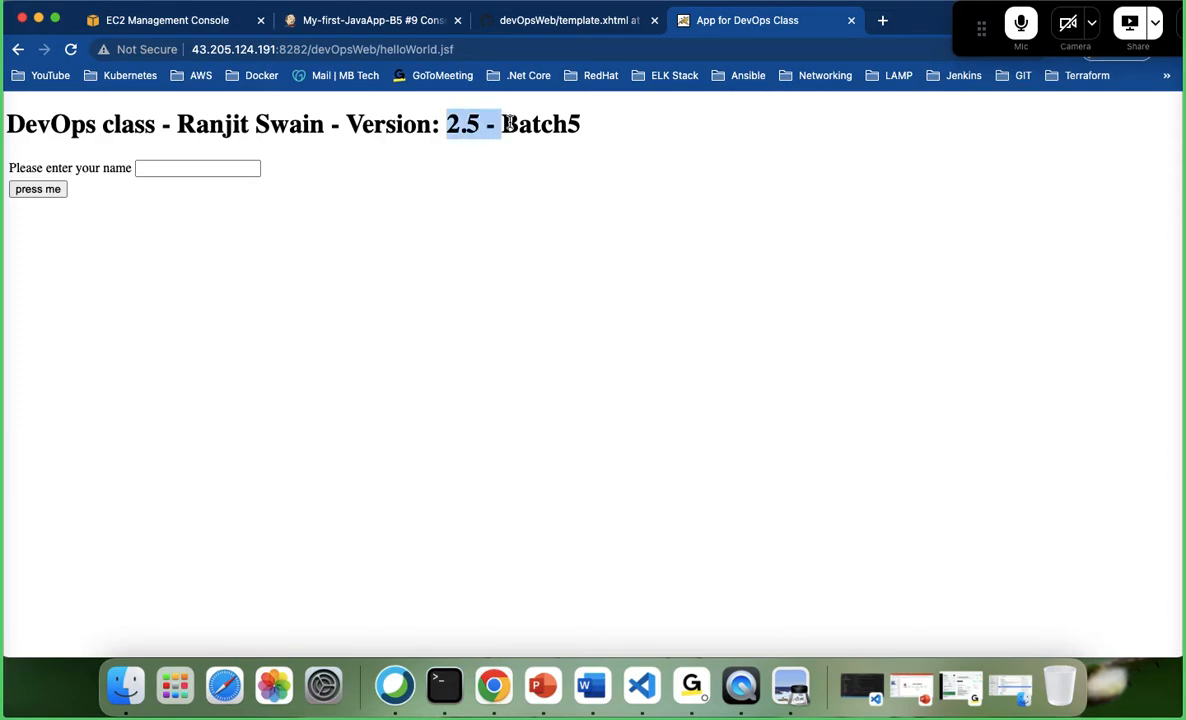
click(503, 175)
drag(447, 121, 484, 118)
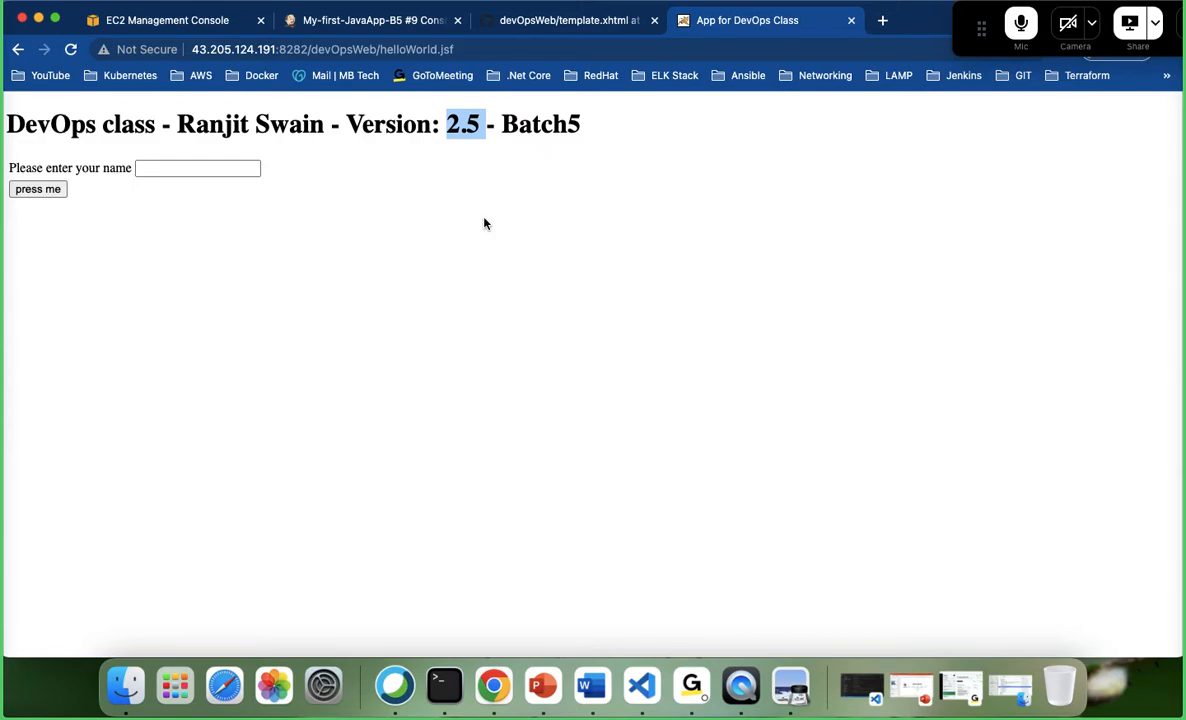
Check My-first-JavaApp-B5's build history: build #10 last successful, producing an 8.49 MB devOpsWeb.war
click(367, 24)
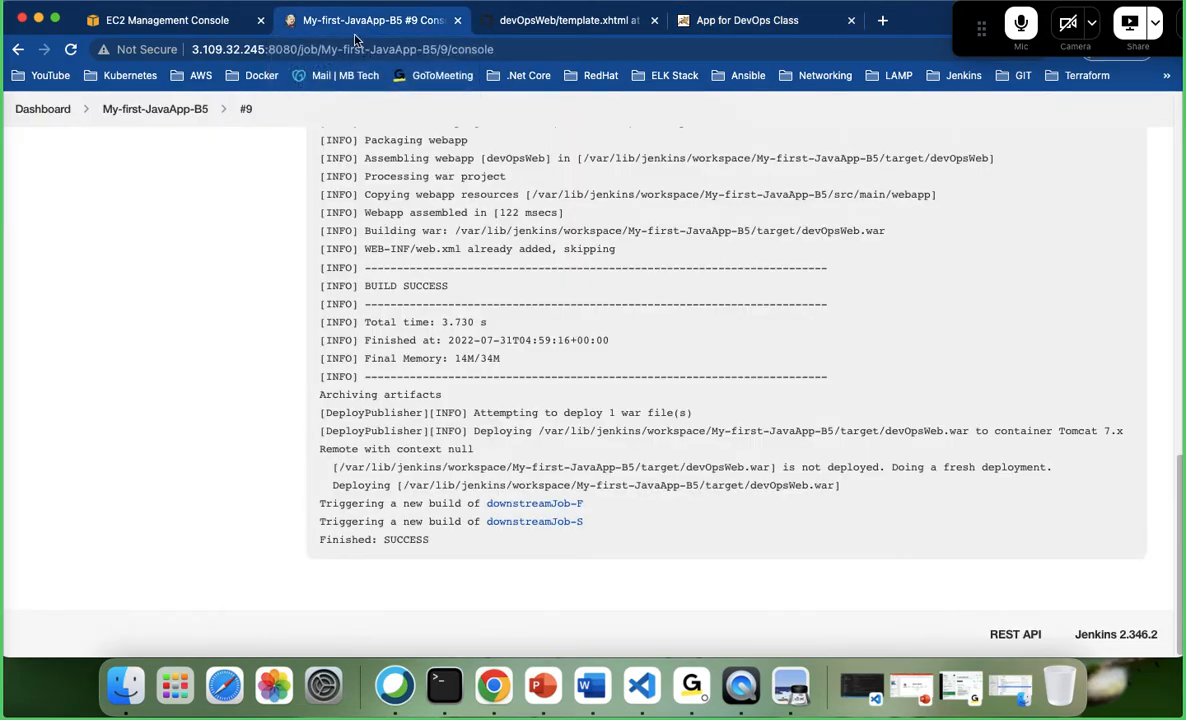
click(171, 112)
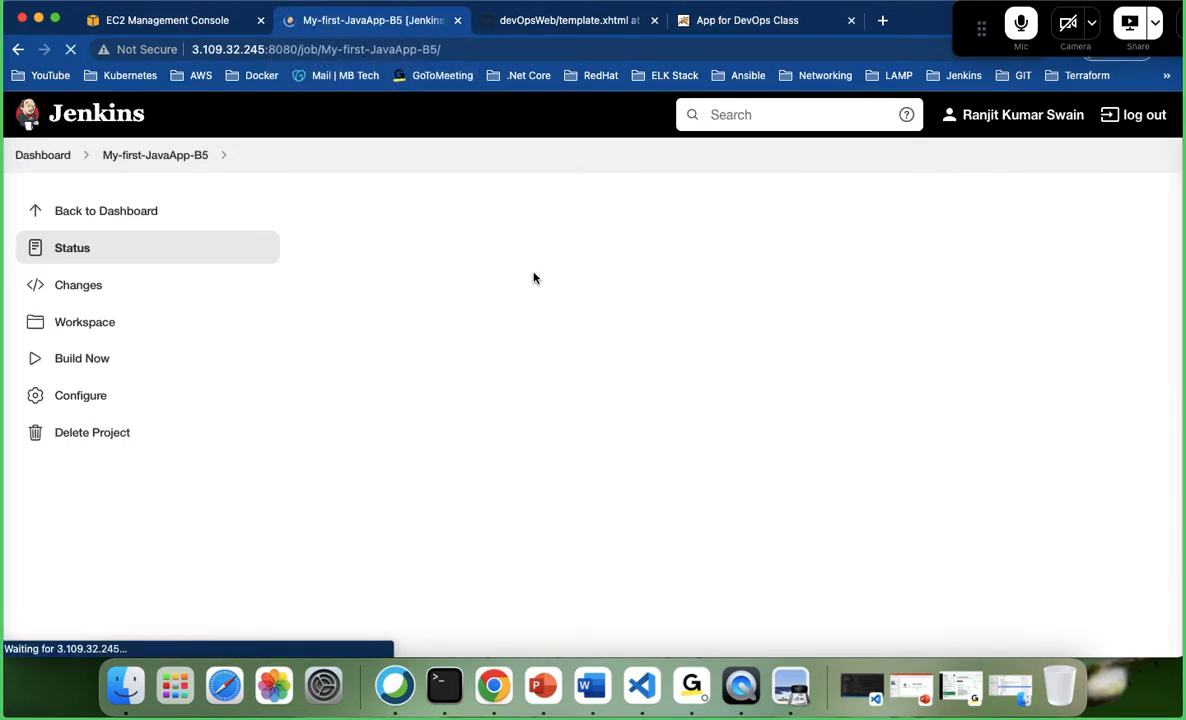
scroll(312, 300, down, 3)
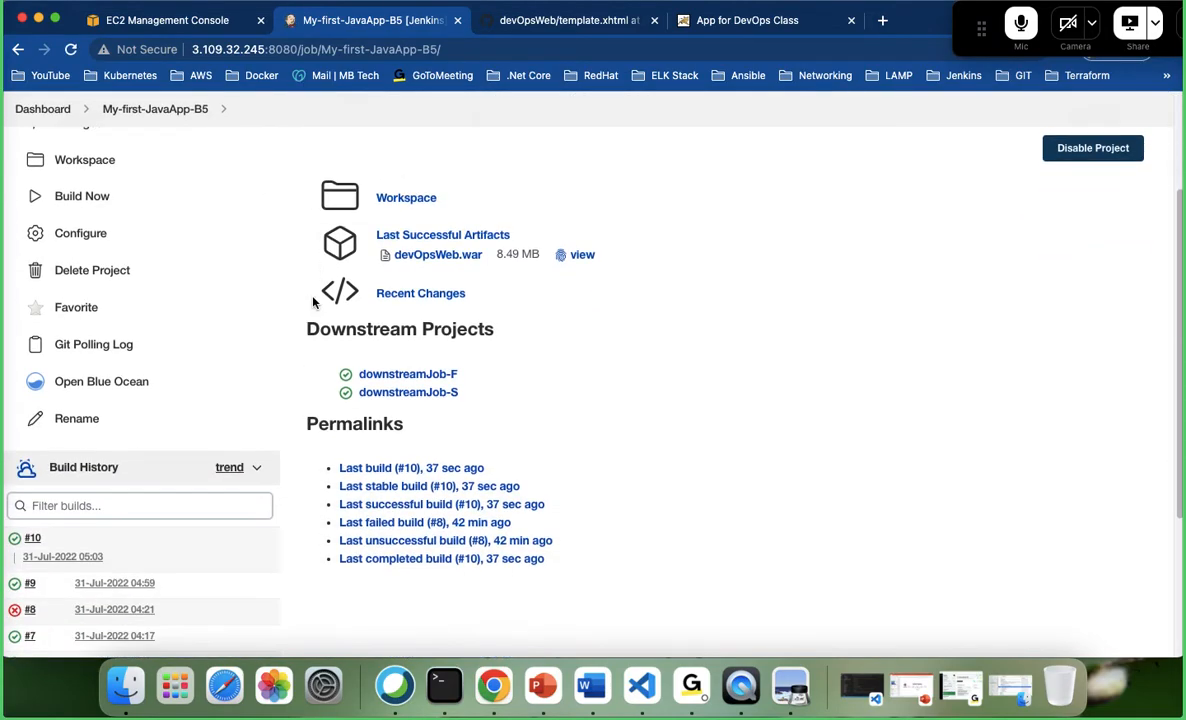
scroll(308, 448, down, 1)
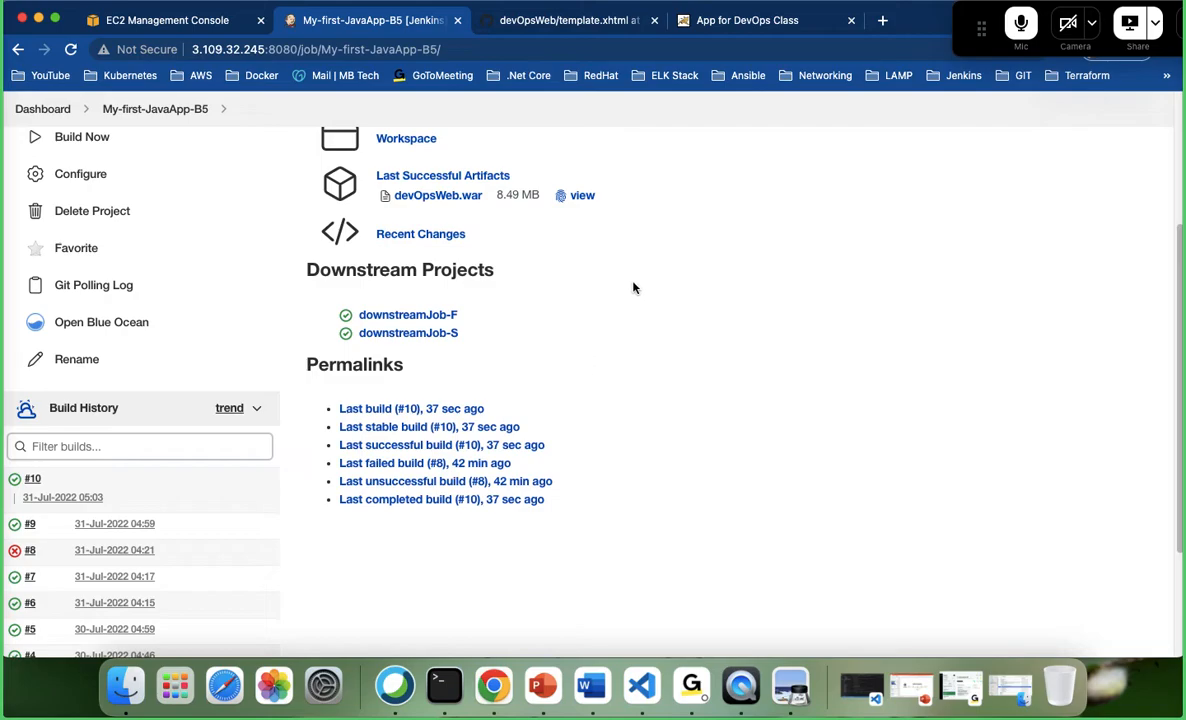
drag(881, 42, 762, 64)
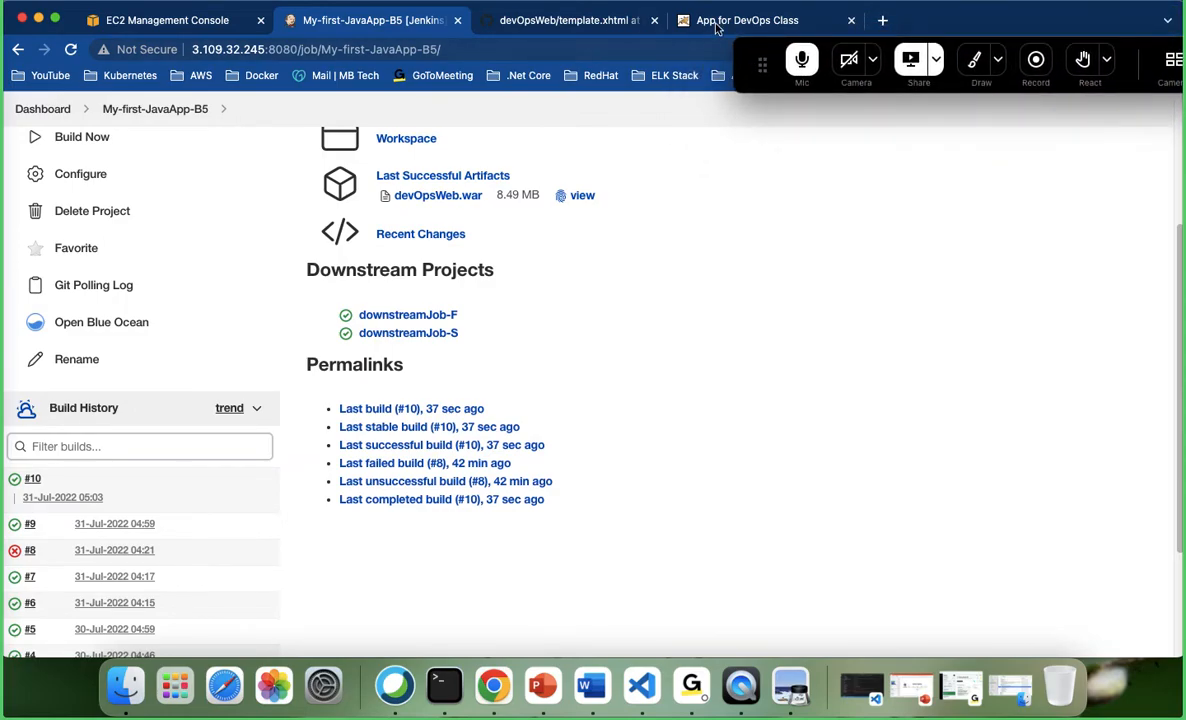
click(728, 22)
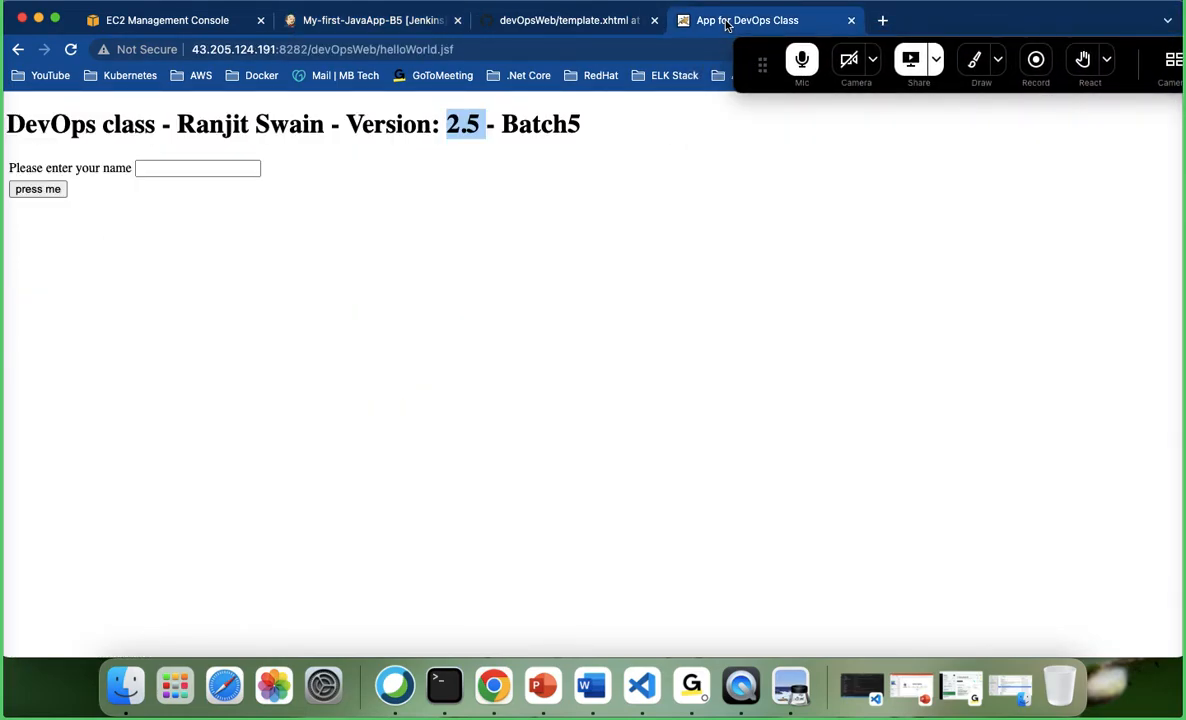
Deselect the Version 2.5 heading and return to the top of the My-first-JavaApp-B5 job page
click(489, 132)
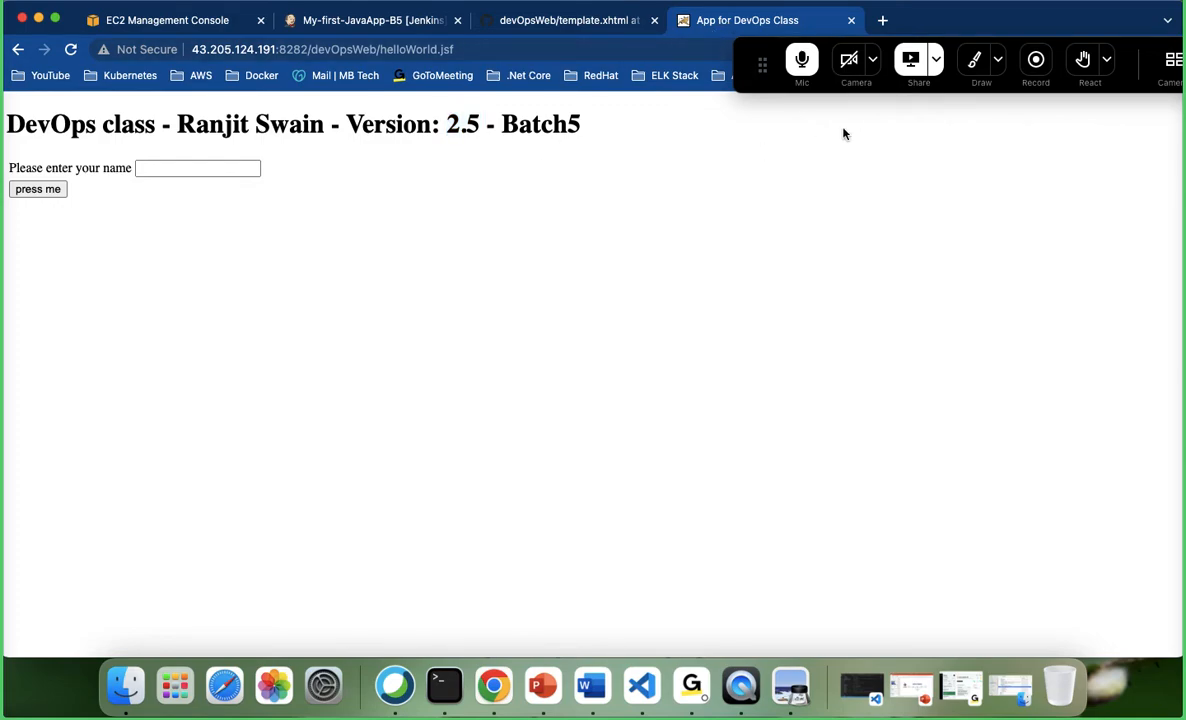
drag(773, 73, 726, 70)
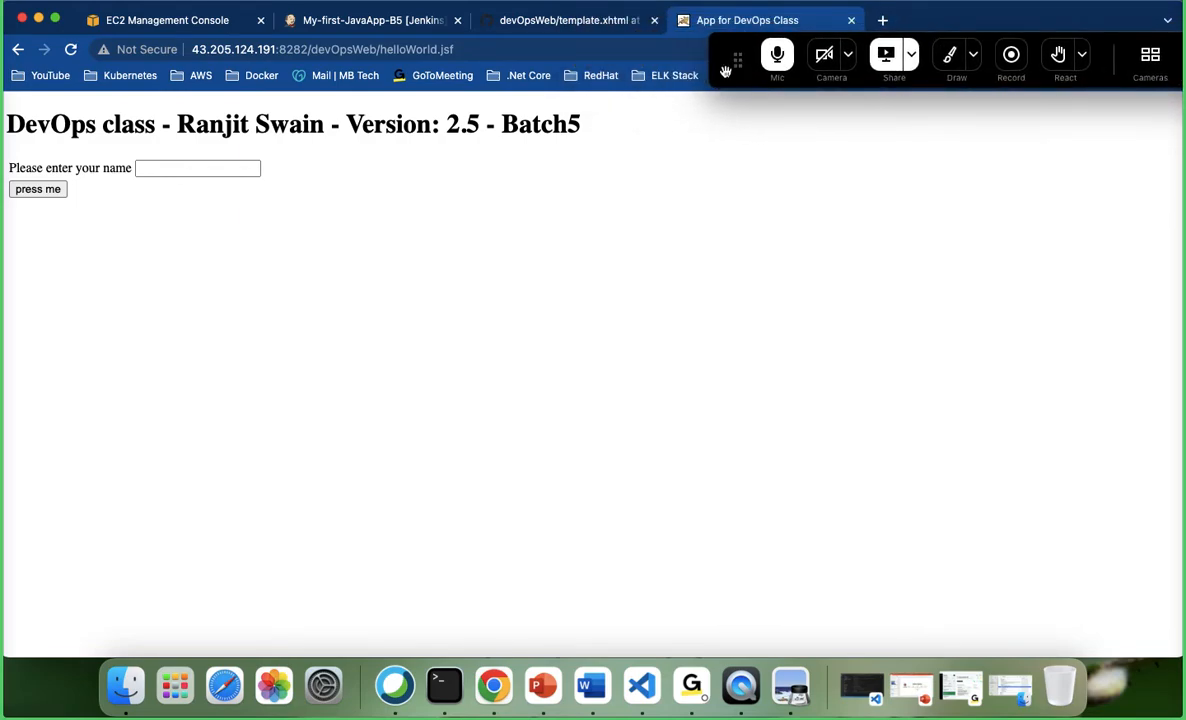
click(338, 20)
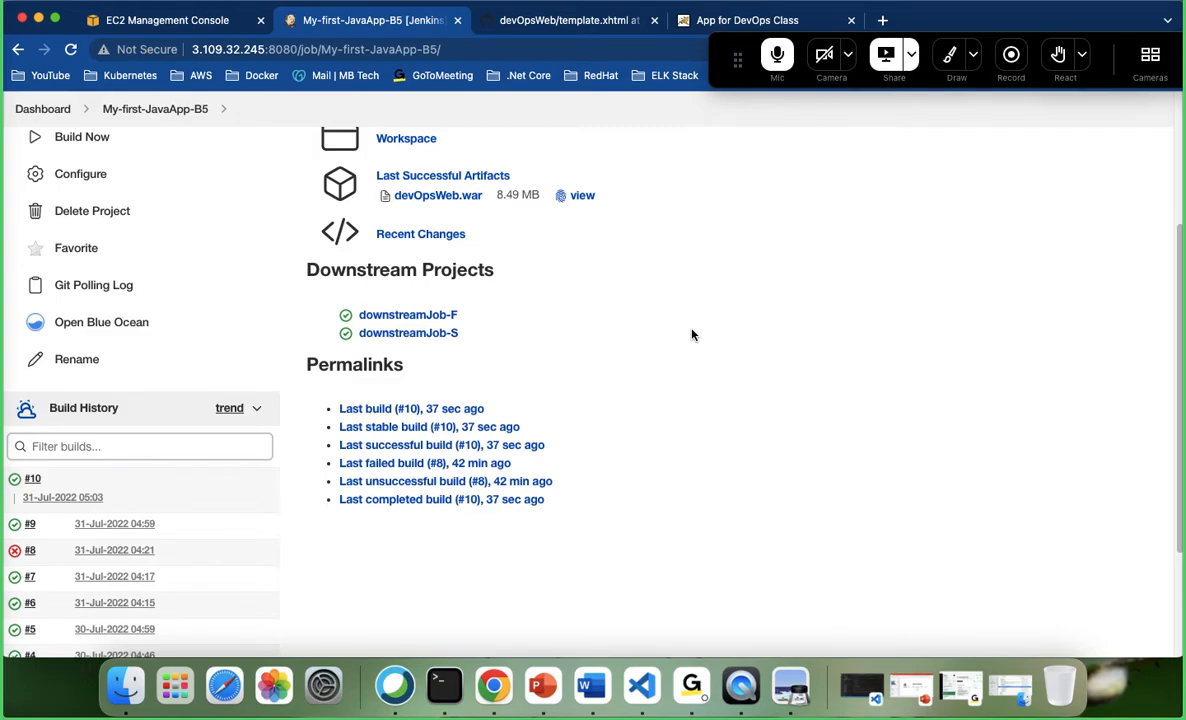
scroll(160, 322, up, 5)
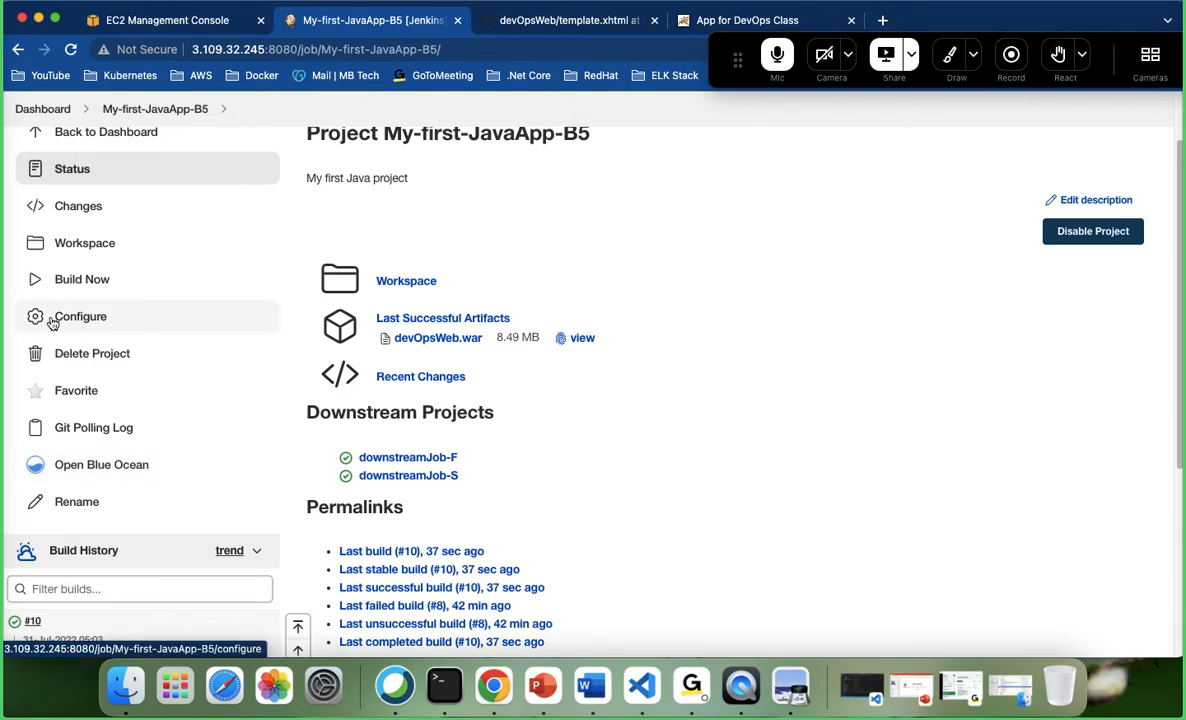
Add an E-mail Notification post-build action and enter the recipient's e-mail address
click(52, 320)
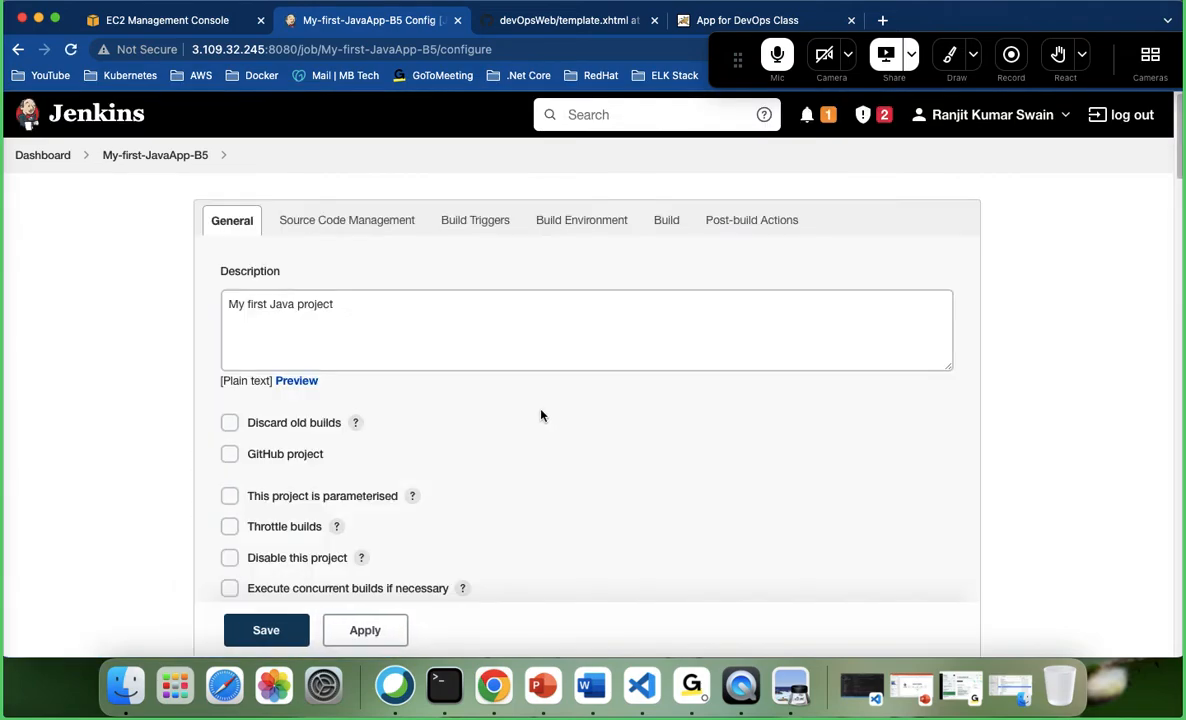
scroll(503, 411, down, 5)
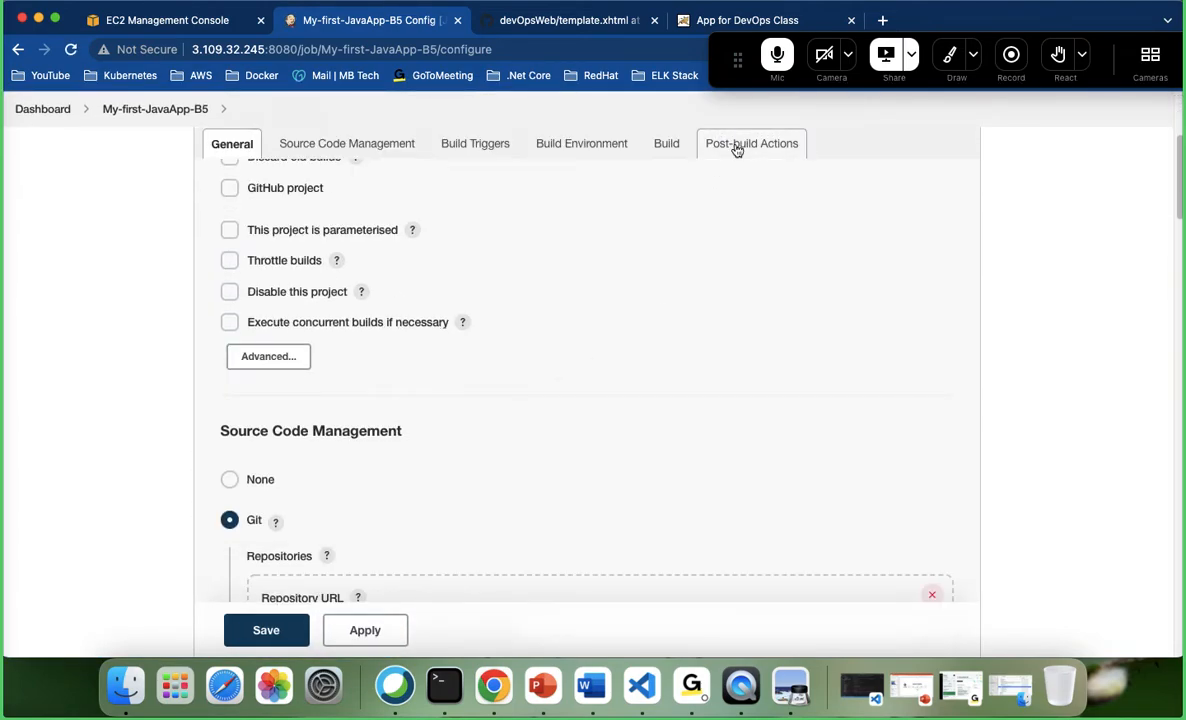
scroll(515, 403, down, 15)
scroll(443, 504, down, 10)
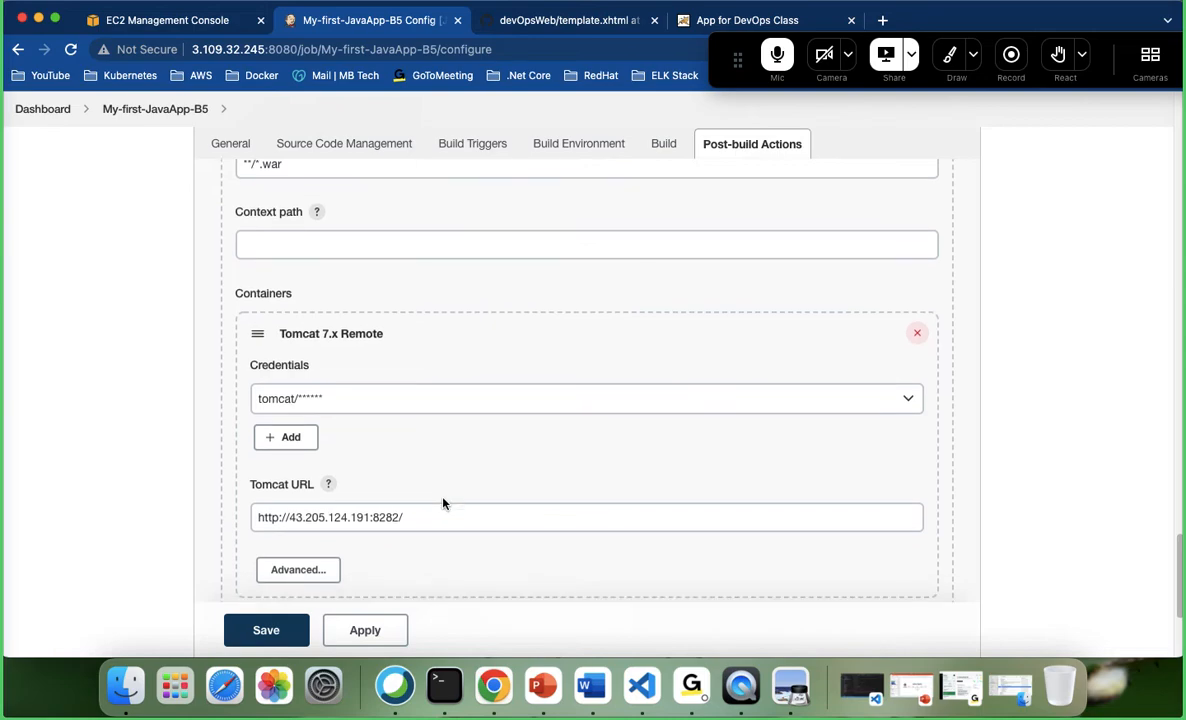
click(306, 490)
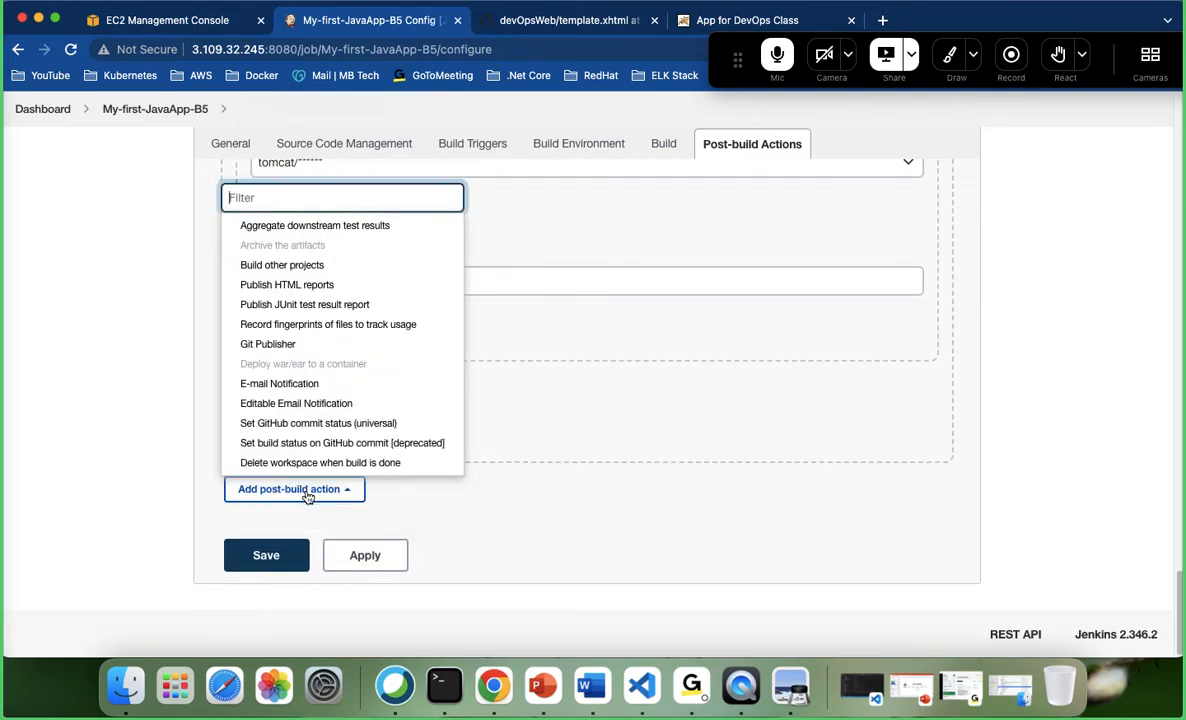
click(325, 388)
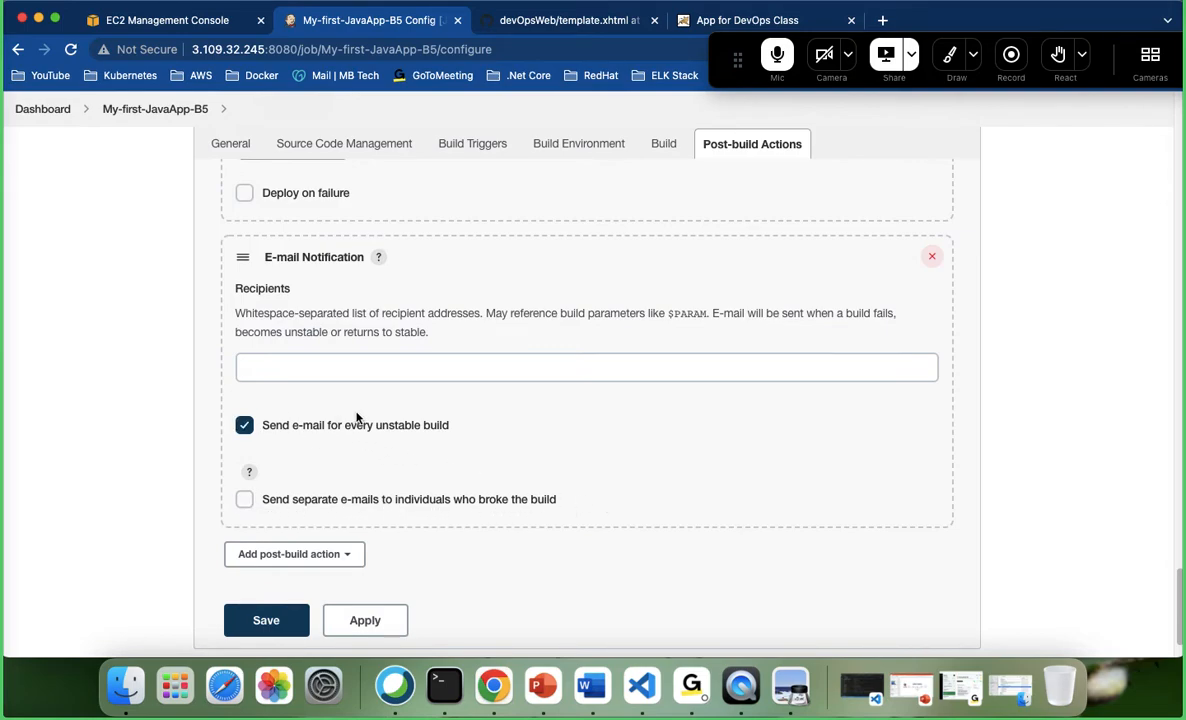
click(313, 359)
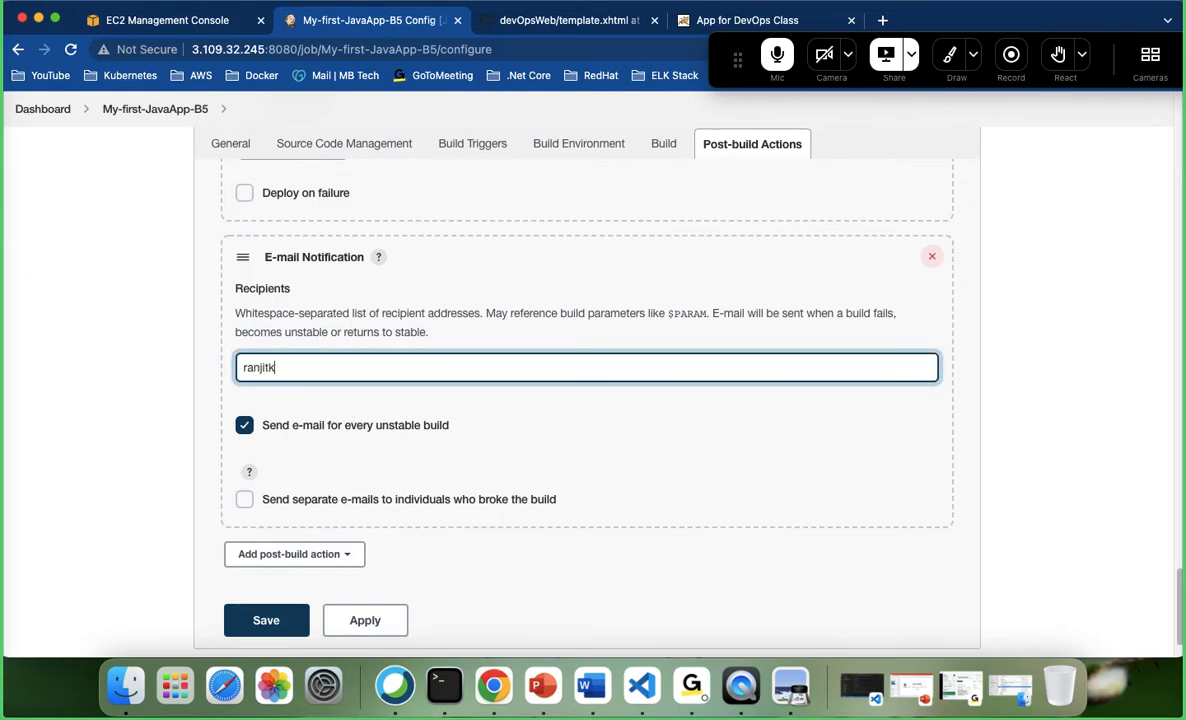
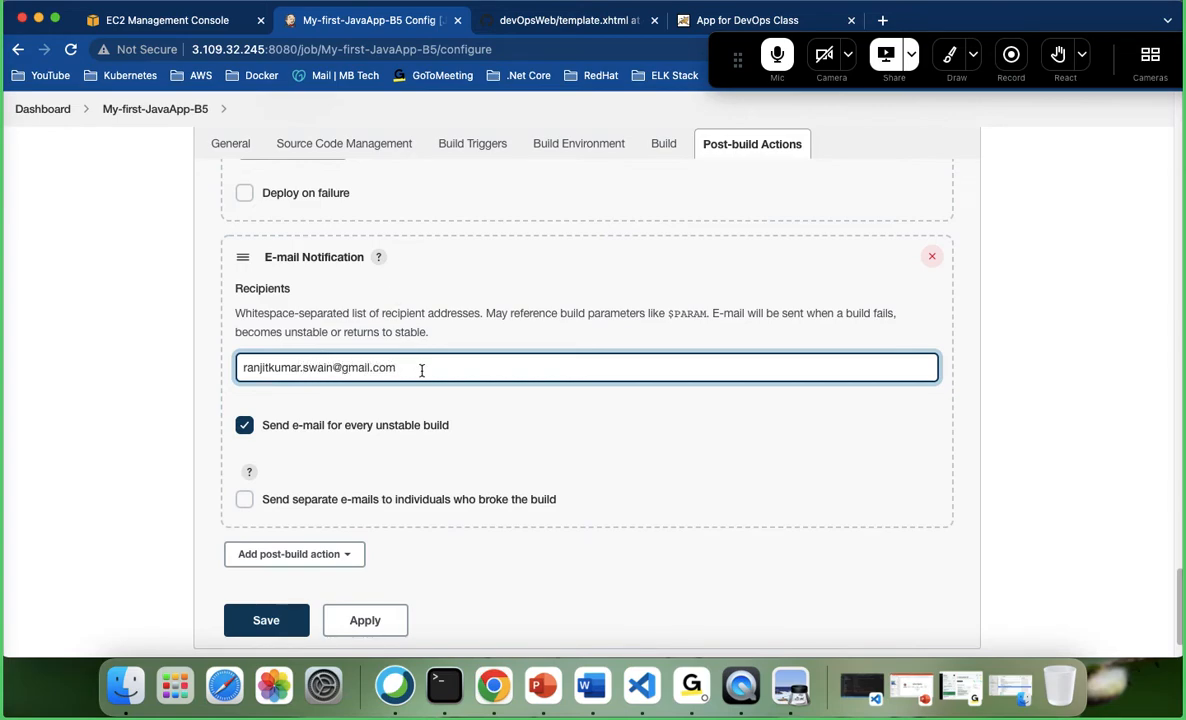
Remove the E-mail Notification action and head back to the project page, triggering the Leave site? prompt
drag(498, 368, 157, 364)
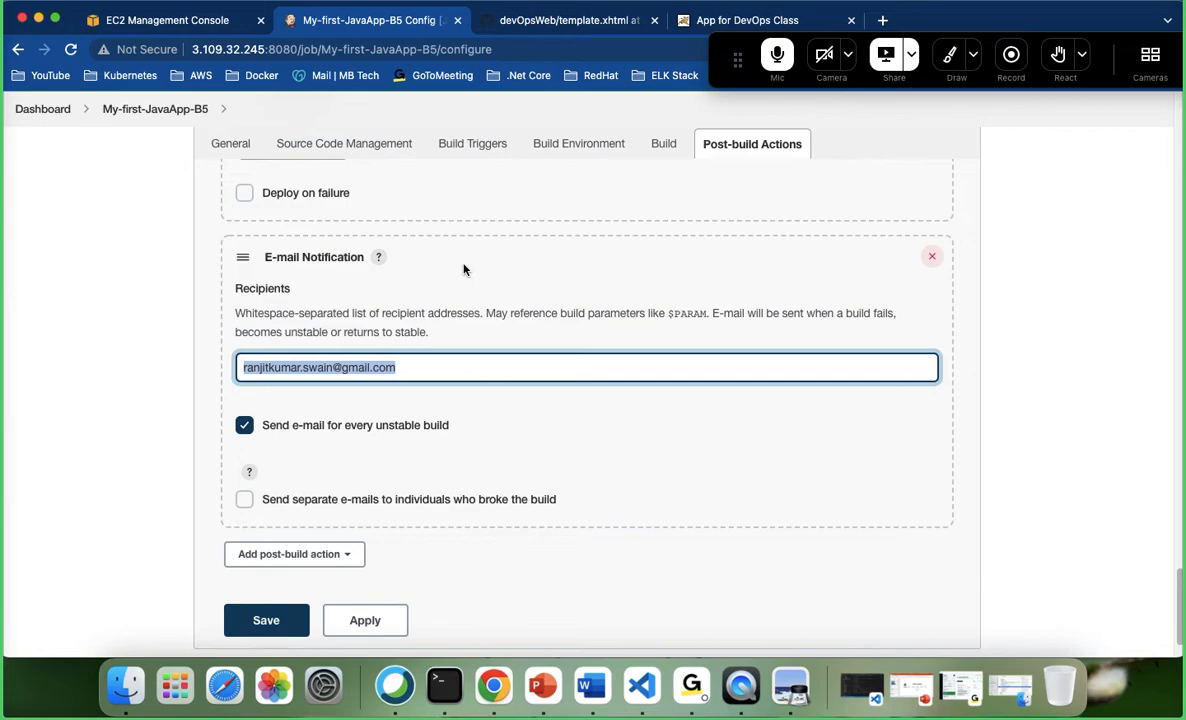
click(350, 368)
drag(398, 368, 216, 363)
click(932, 257)
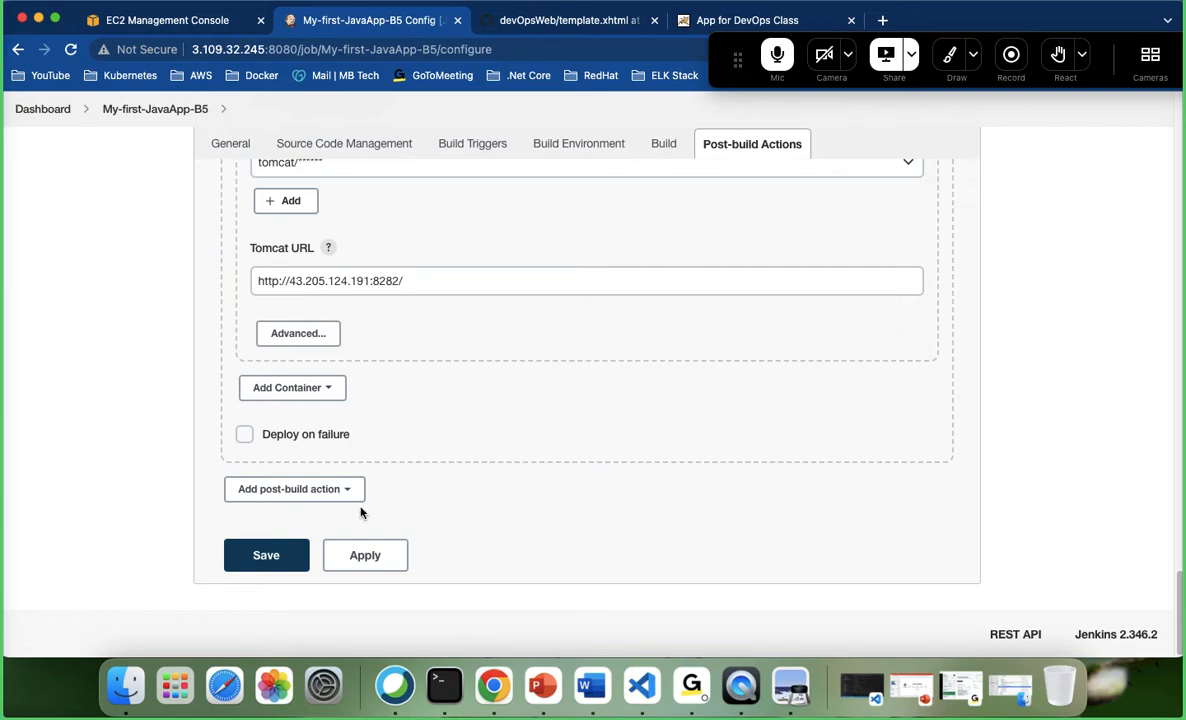
click(145, 112)
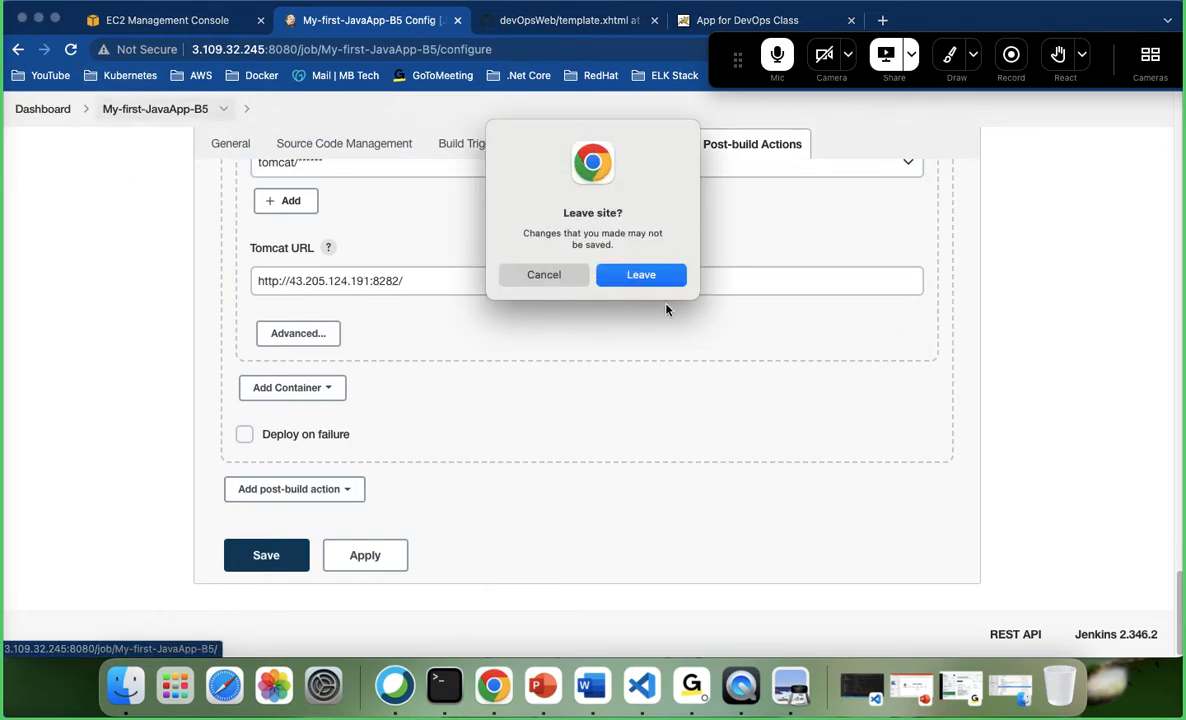
Discard the unsaved Jenkins configuration and view the devOpsWeb helloWorld.jsf page showing Version: 2.5
click(620, 275)
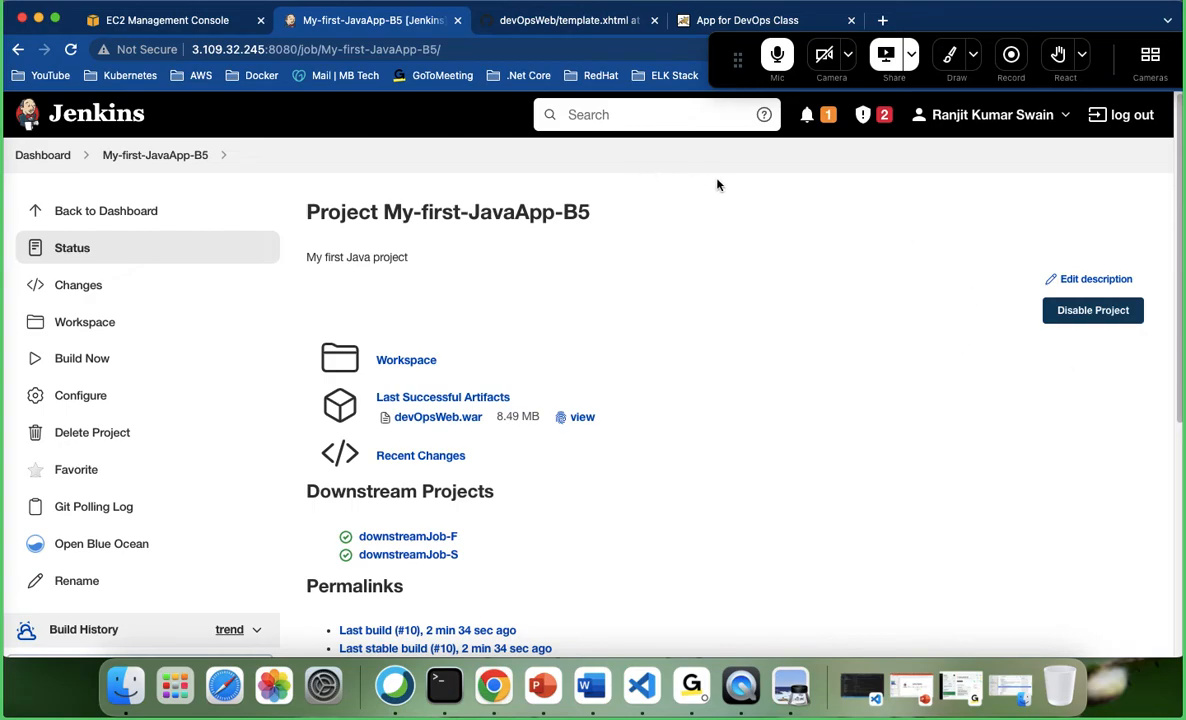
click(724, 24)
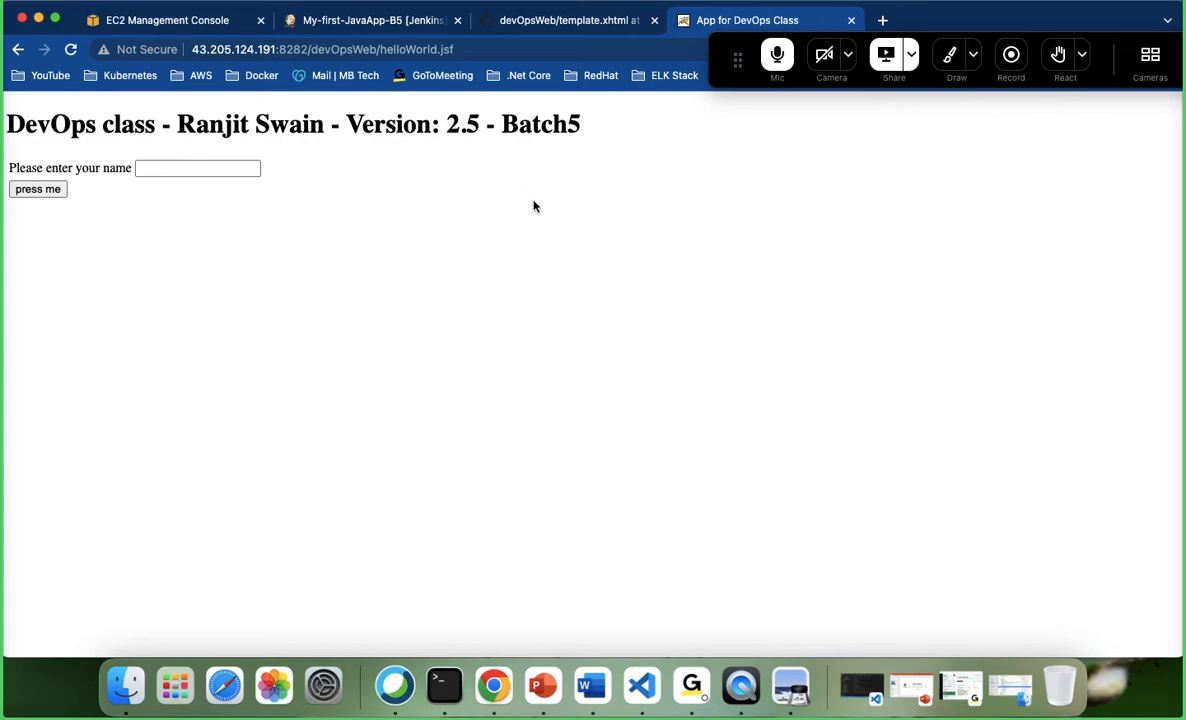
Compare the deployed app with the Jenkins project page and scroll through its build history
click(340, 26)
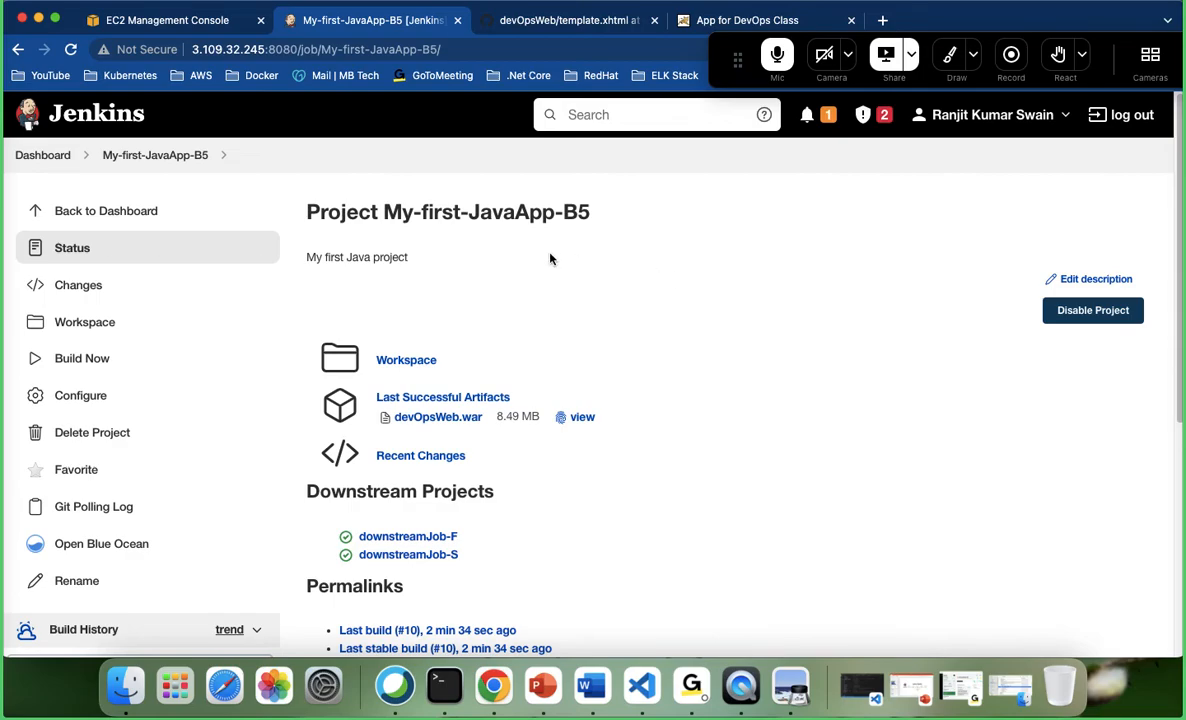
click(728, 22)
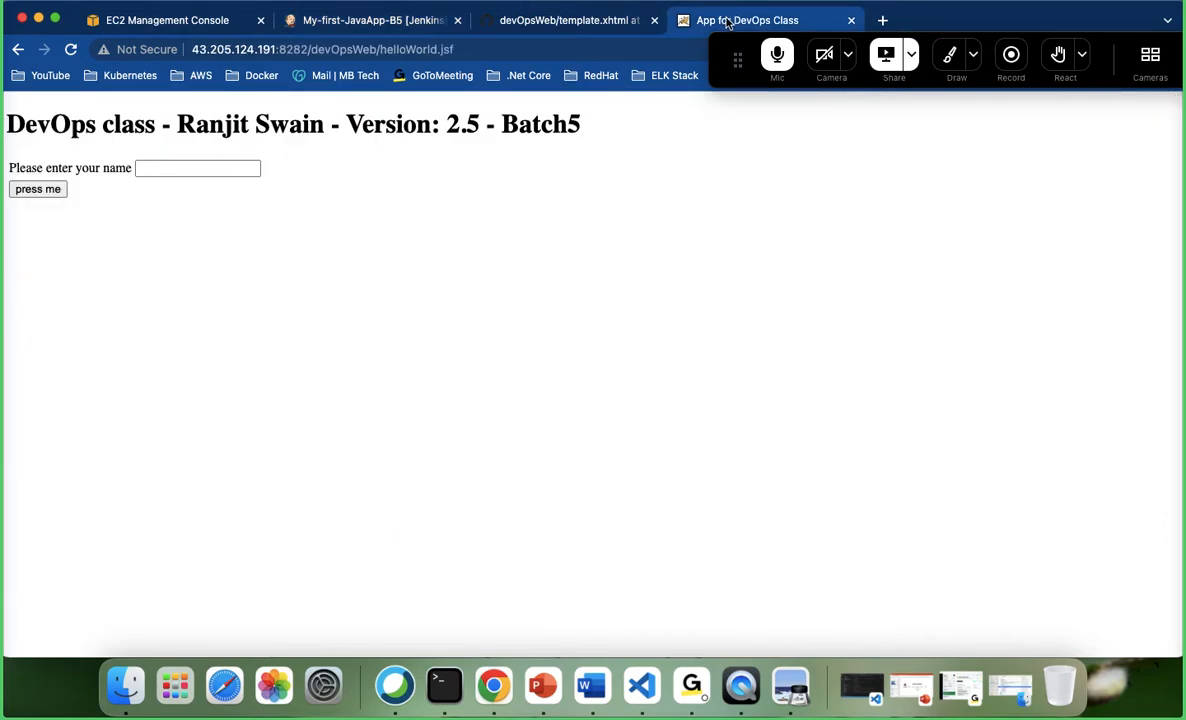
click(363, 29)
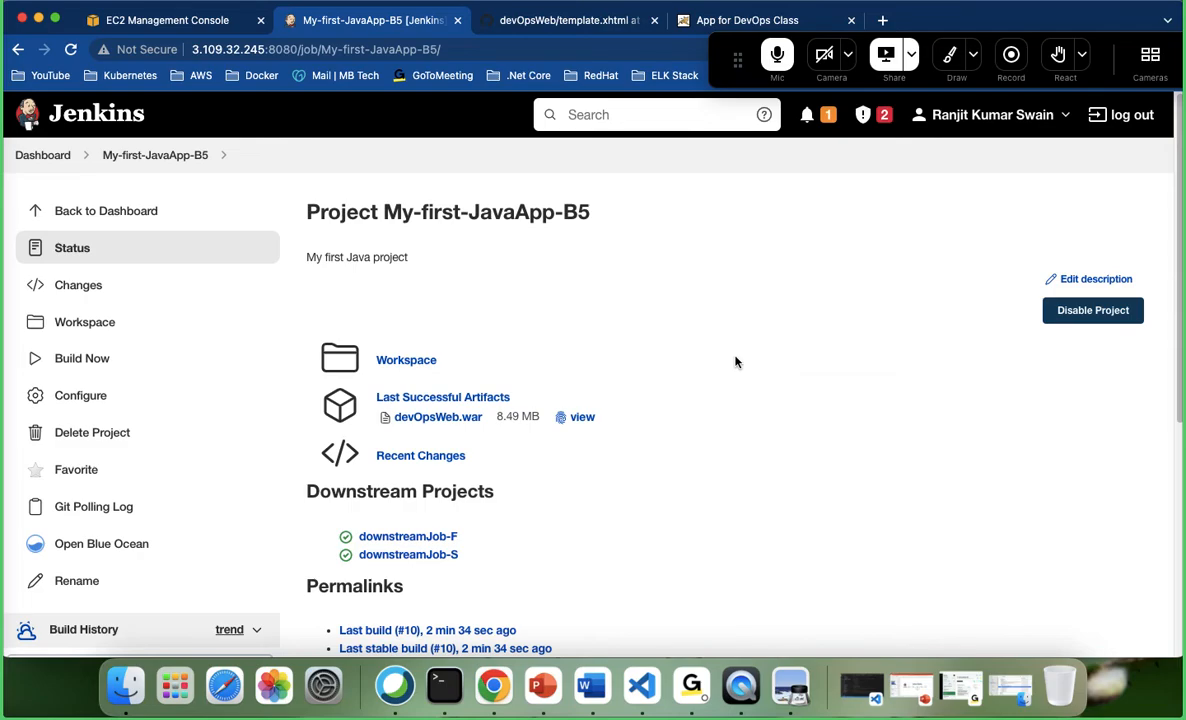
scroll(670, 383, down, 5)
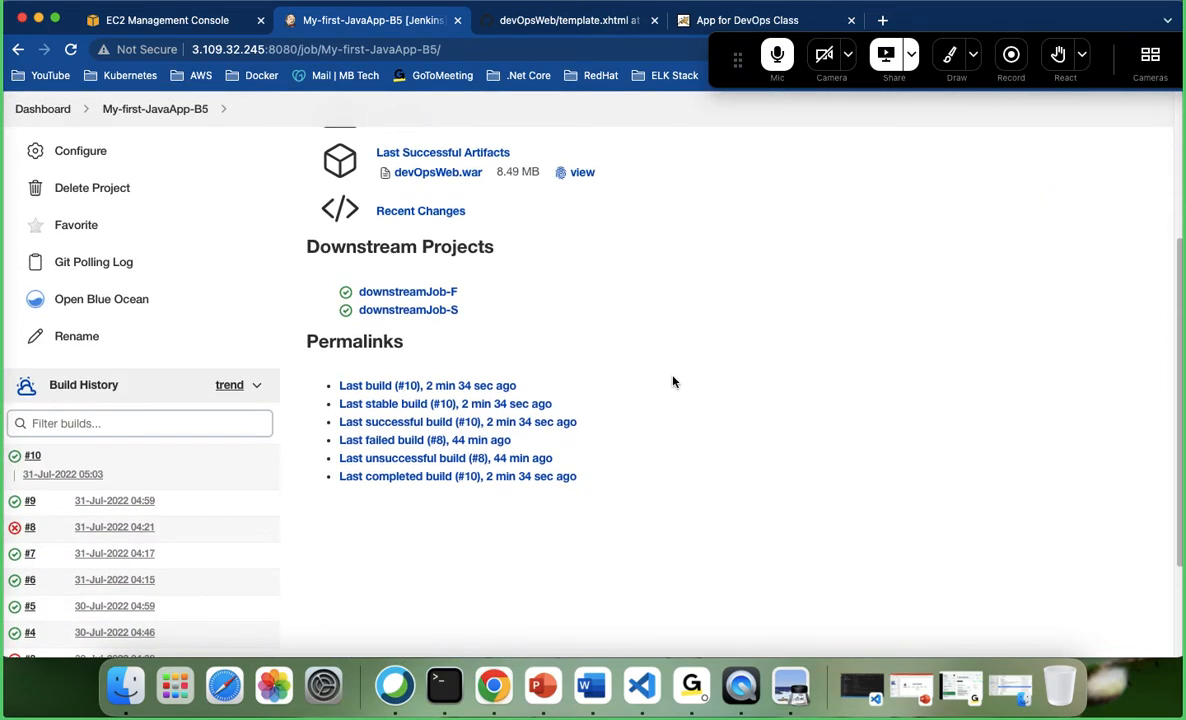
scroll(673, 382, down, 3)
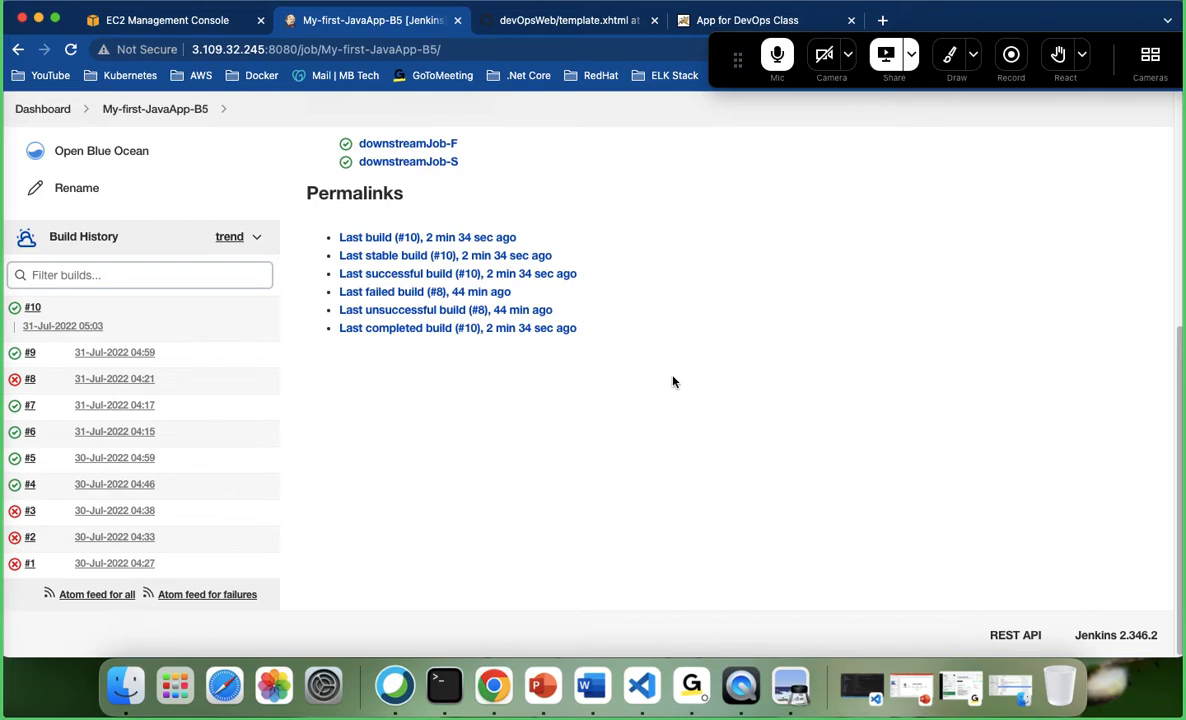
scroll(673, 382, up, 8)
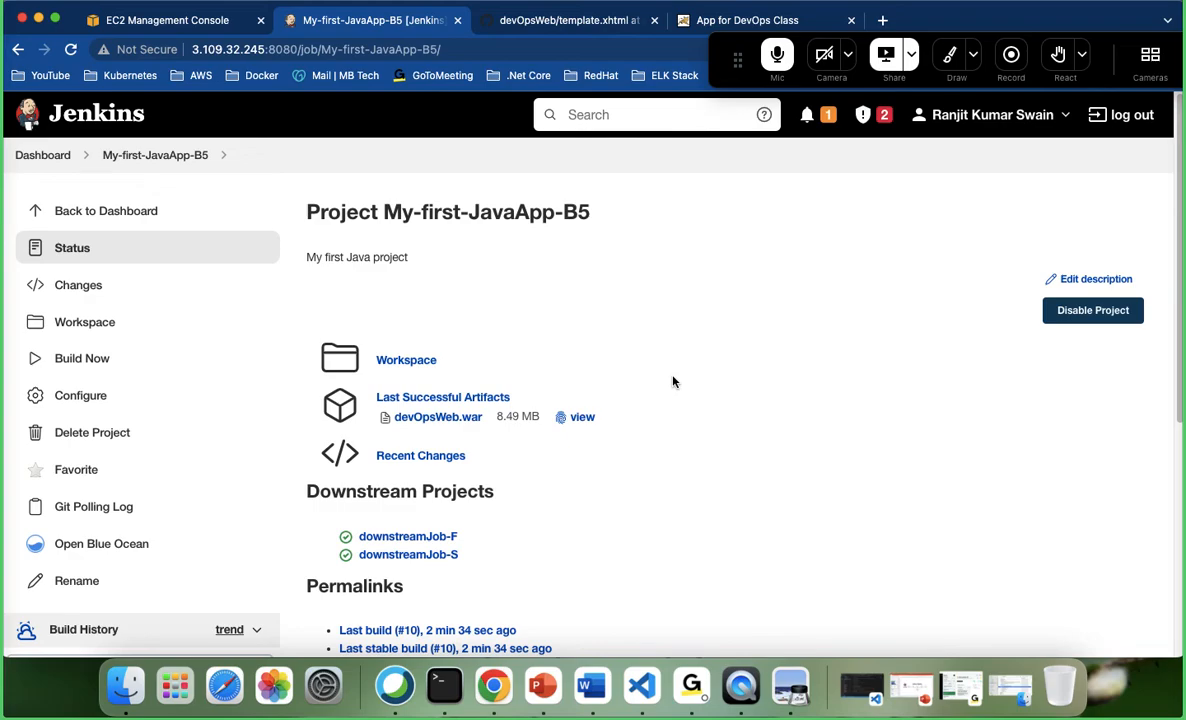
scroll(673, 382, down, 3)
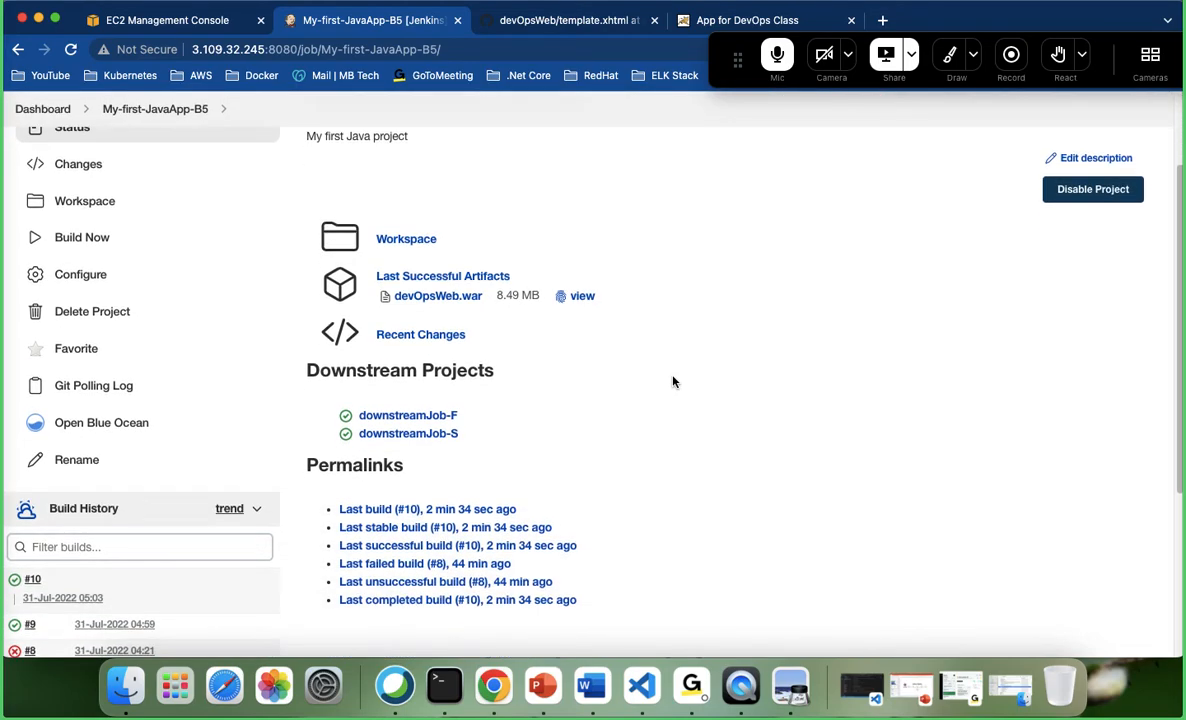
scroll(673, 382, up, 3)
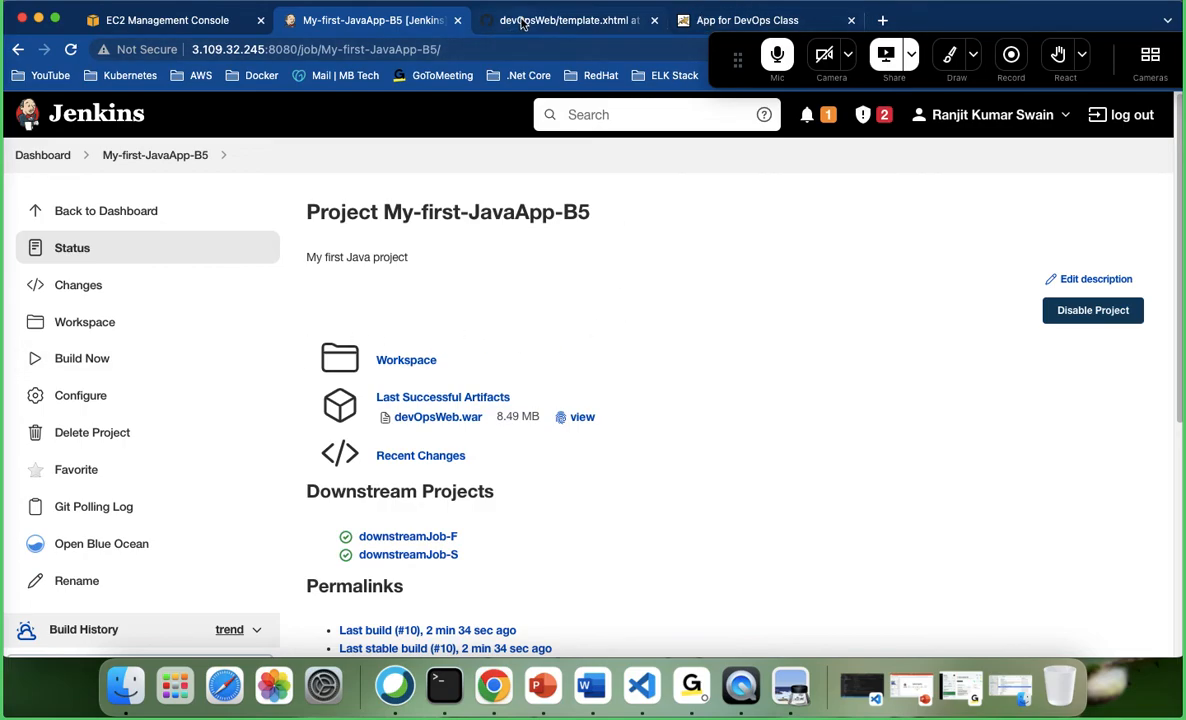
Review the committed template.xhtml on GitHub, then return to the My-first-JavaApp-B5 project page
click(570, 20)
click(549, 397)
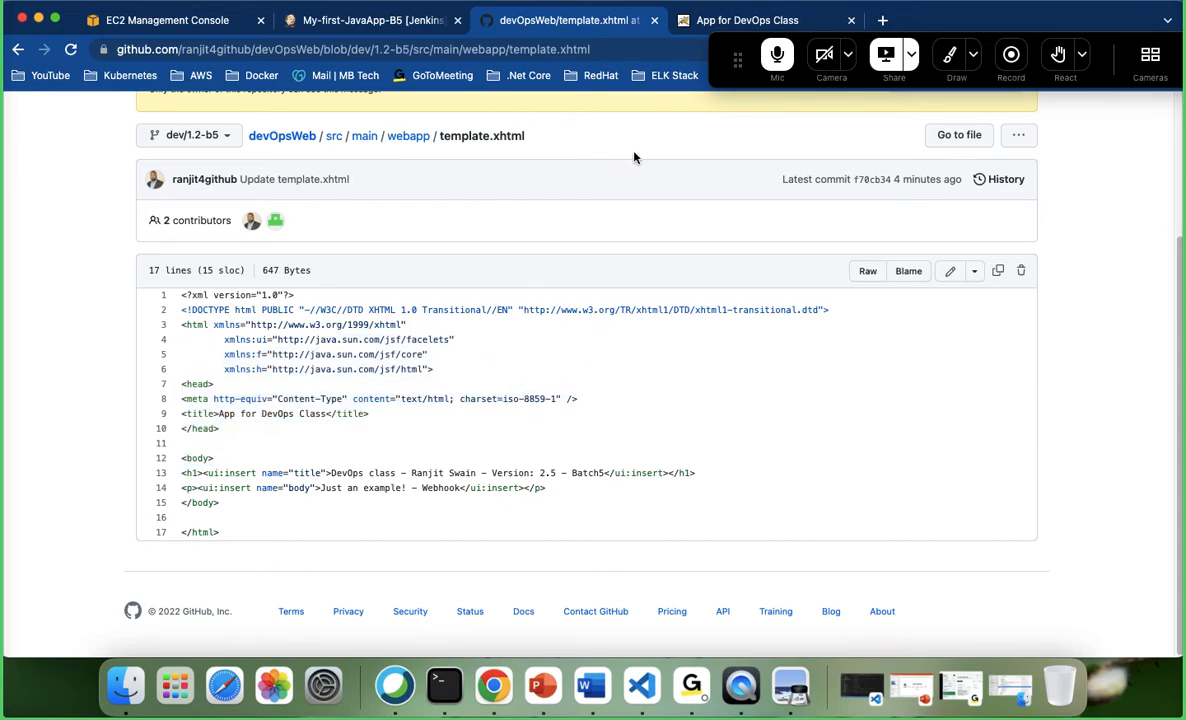
click(376, 21)
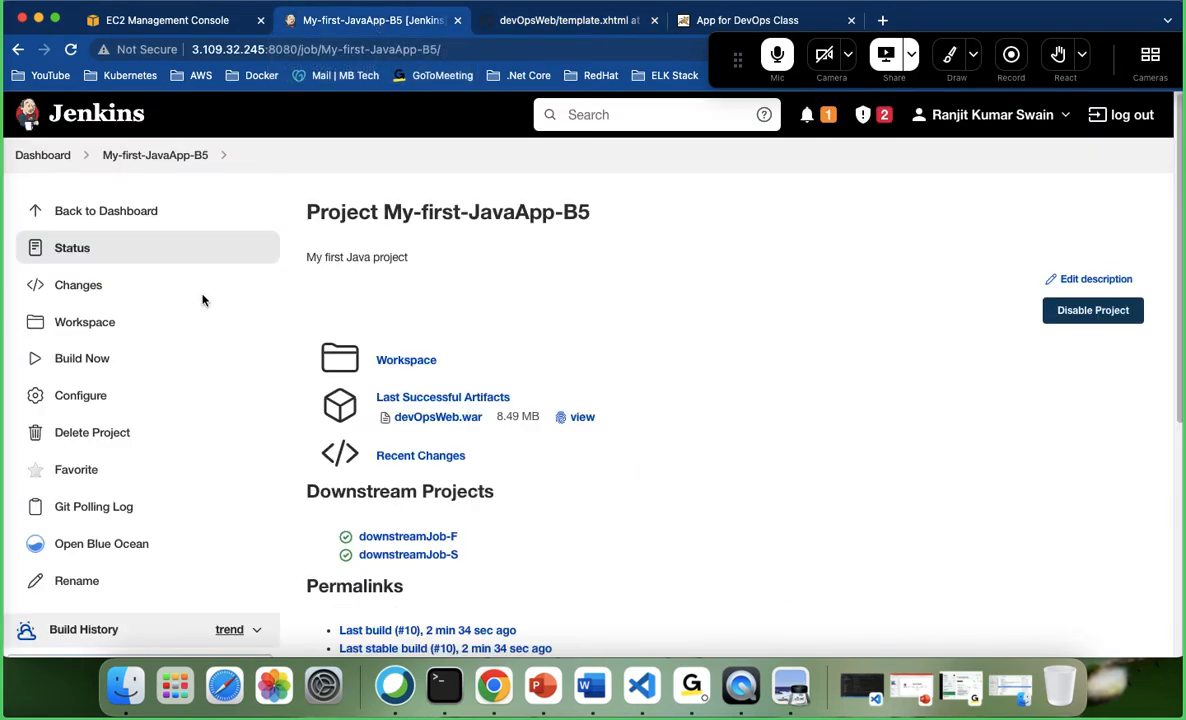
Open the My-first-JavaApp-B5 configuration and scroll to the Poll SCM Schedule under Build Triggers
click(84, 396)
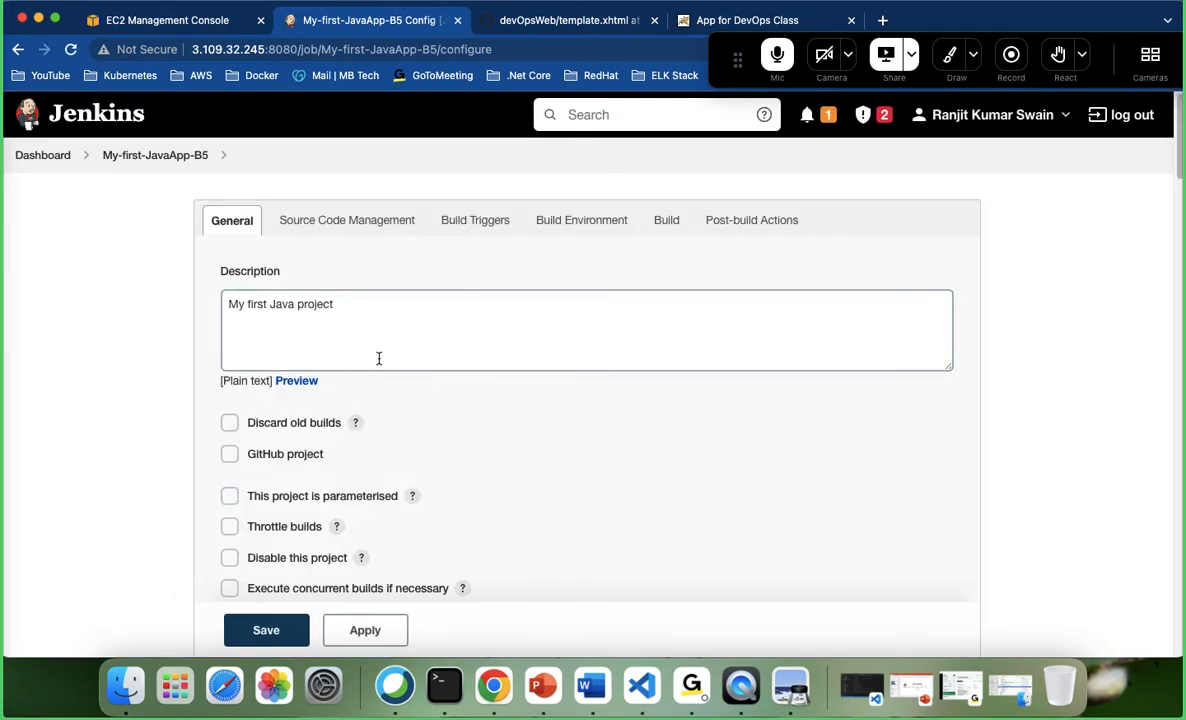
scroll(504, 350, down, 10)
scroll(504, 350, down, 10)
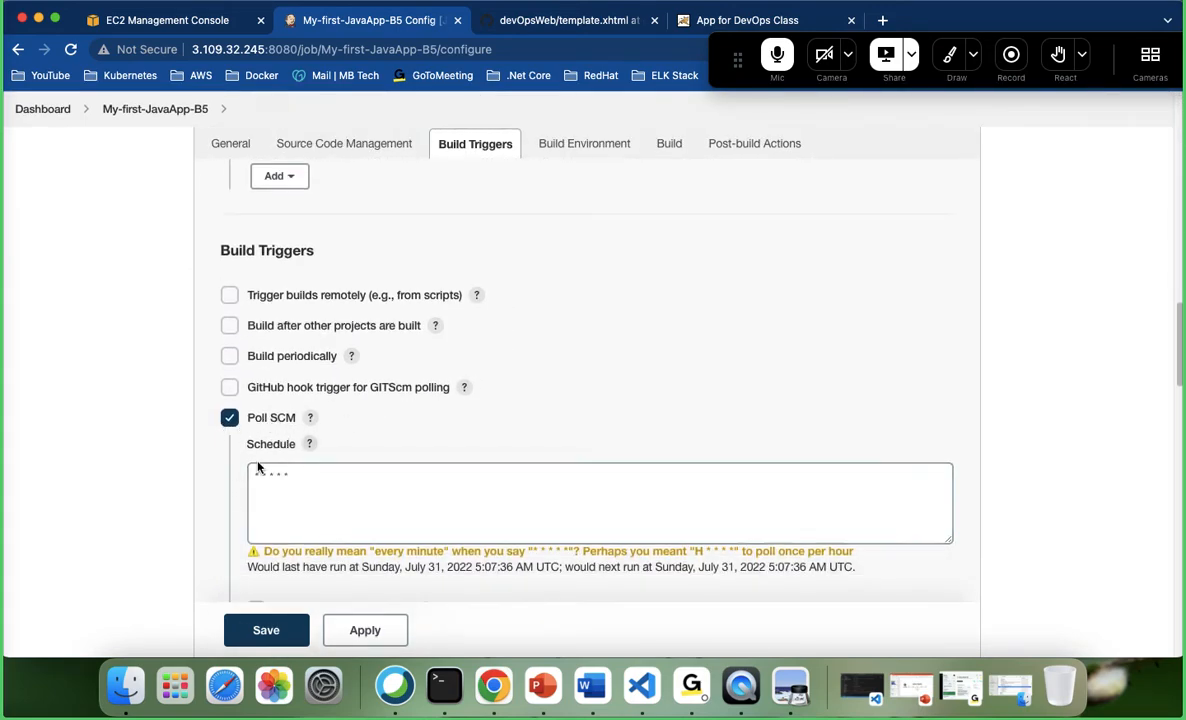
drag(246, 444, 298, 446)
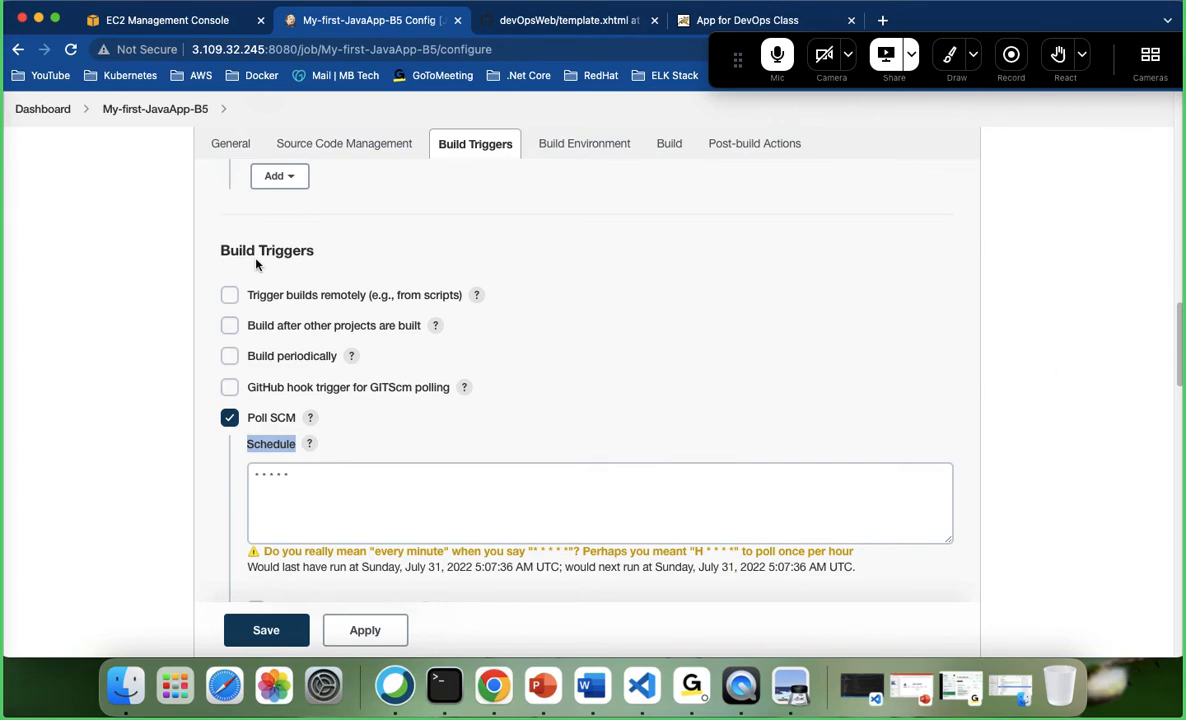
click(650, 408)
Highlight the * * * * * schedule value and show the Schedule field's help
scroll(635, 395, down, 4)
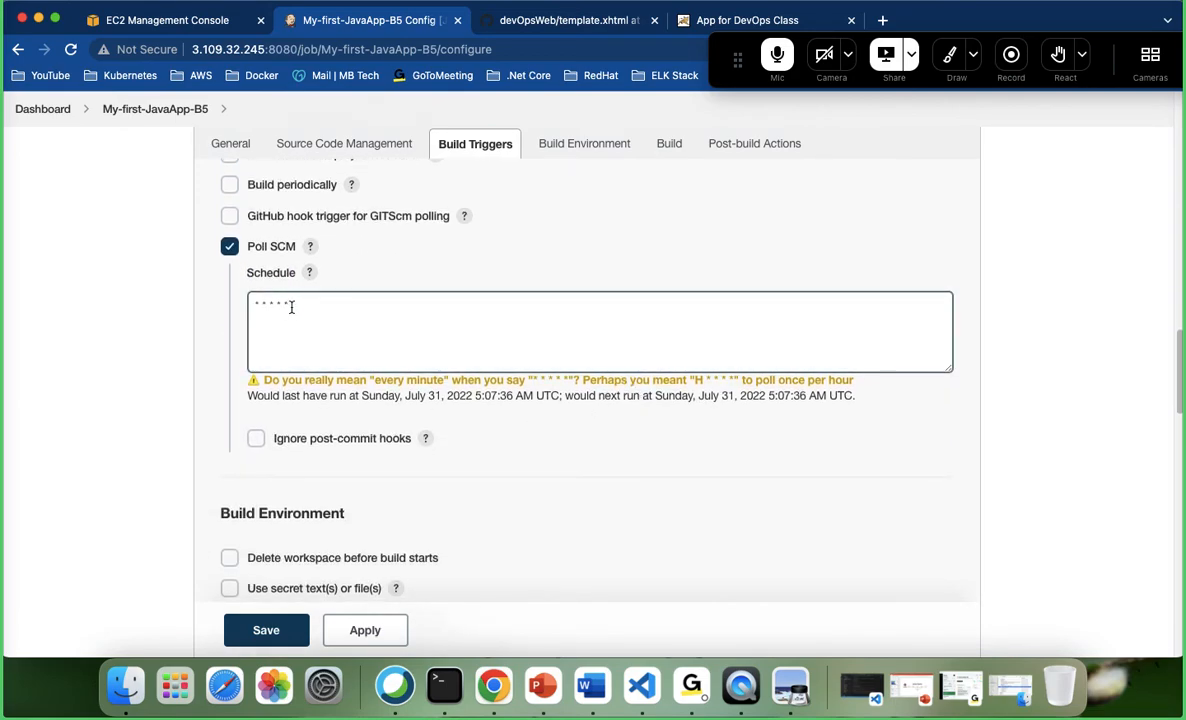
drag(291, 304, 258, 305)
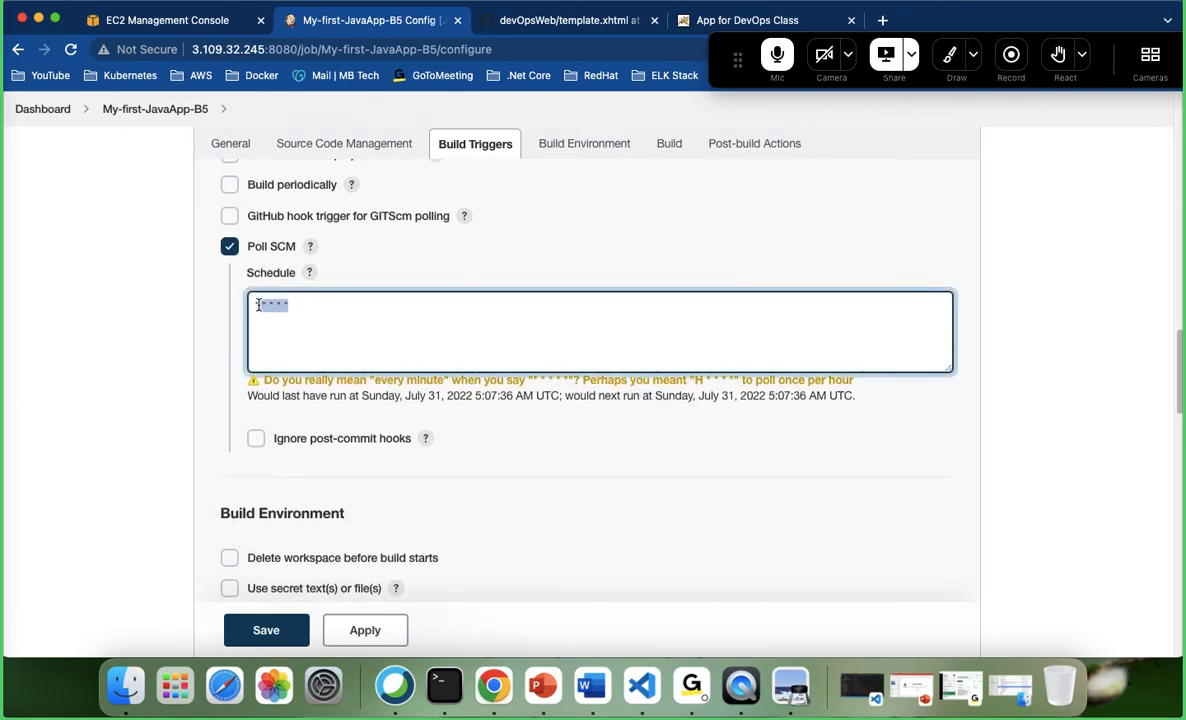
click(367, 310)
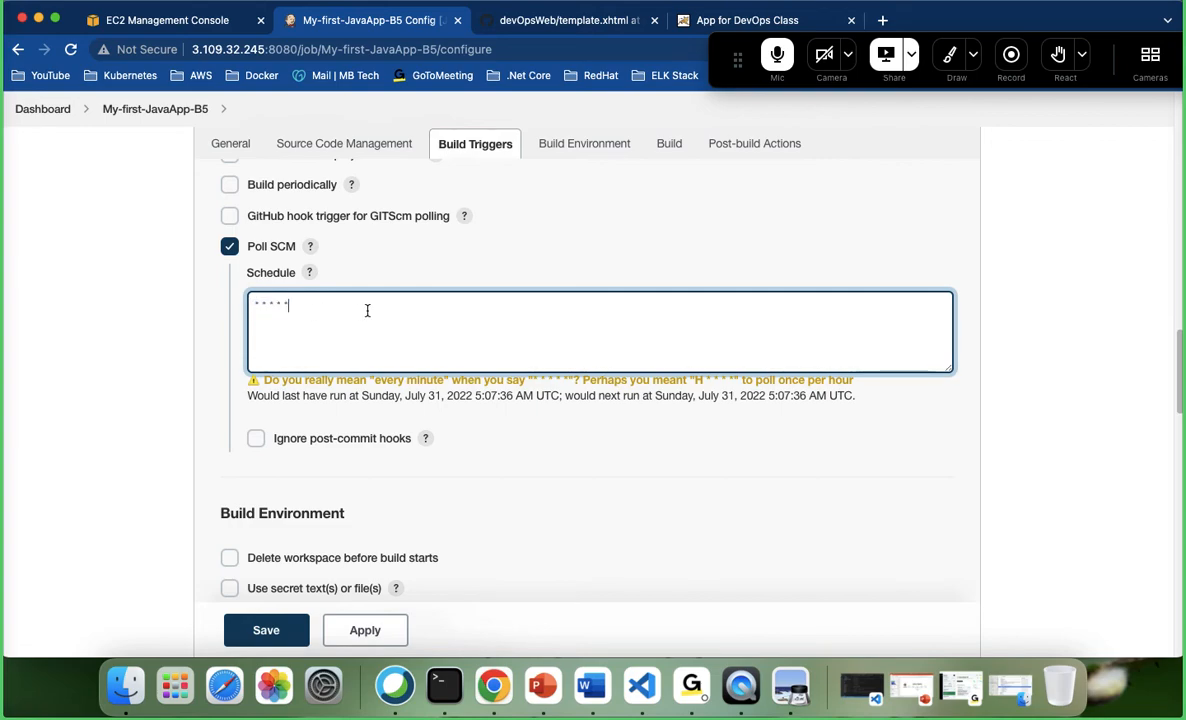
click(310, 273)
Walk through the cron examples: every fifteen minutes, two-hourly weekdays, H H 1,15 1-11 *, every ten minutes
scroll(355, 387, down, 10)
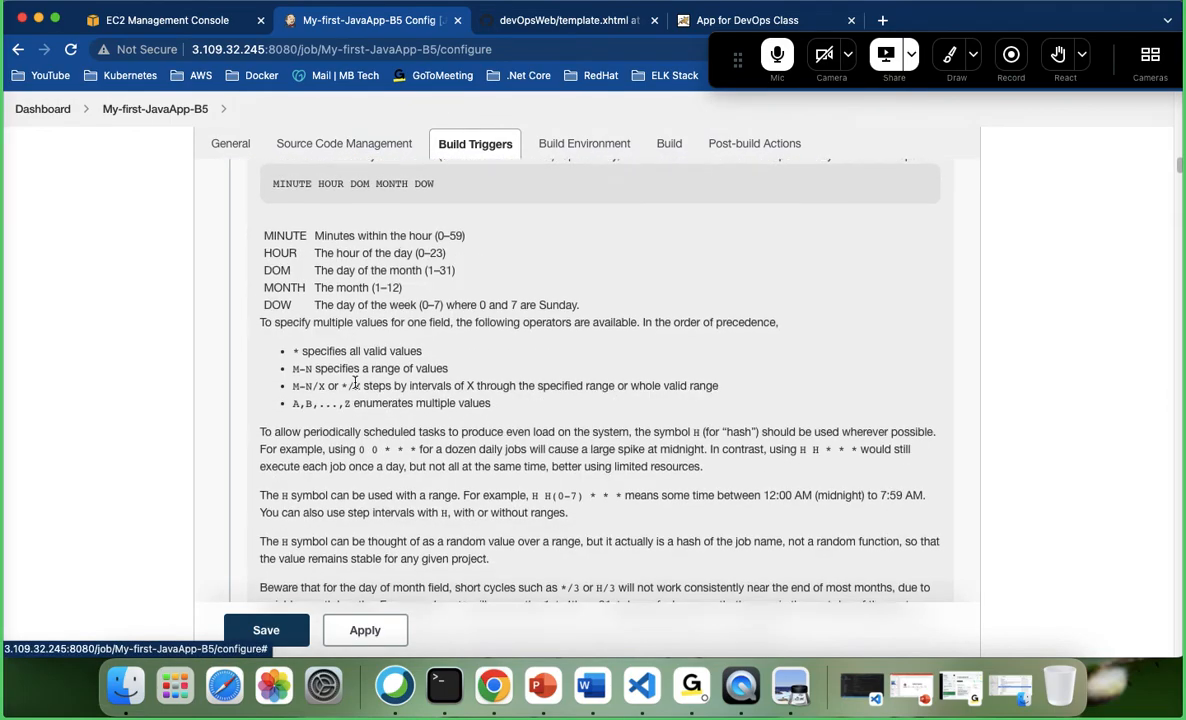
scroll(355, 387, down, 5)
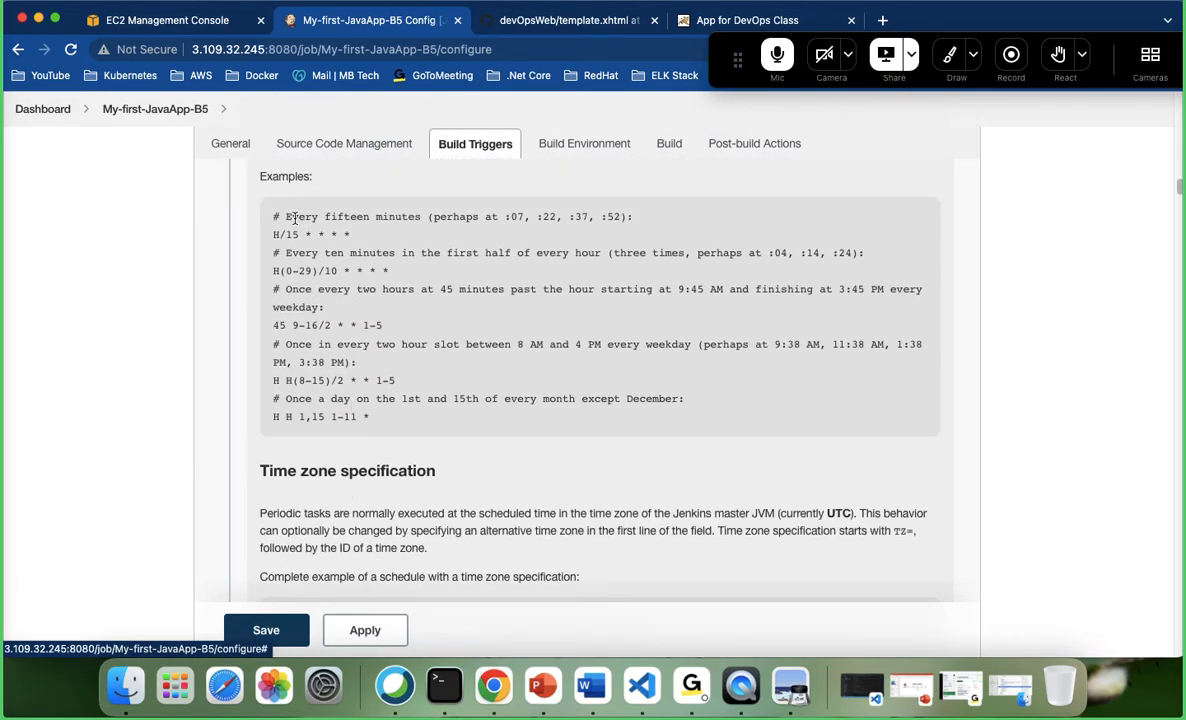
drag(286, 216, 550, 216)
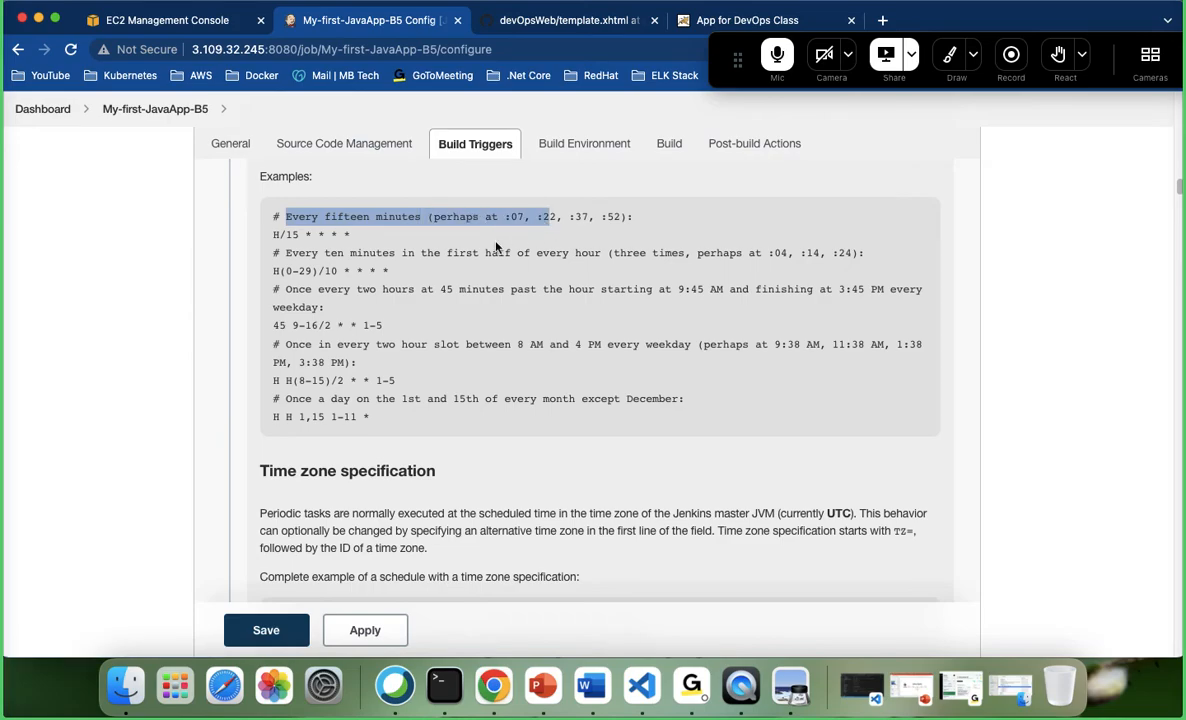
click(287, 344)
drag(287, 344, 690, 346)
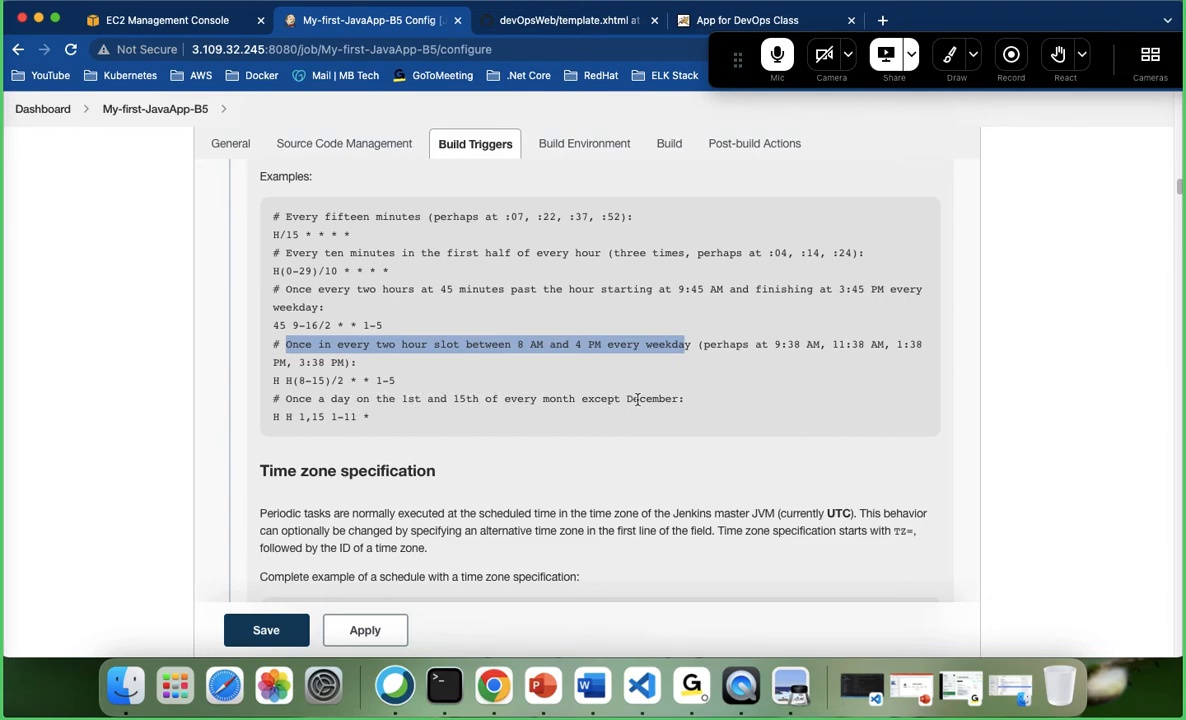
drag(371, 418, 274, 416)
drag(363, 347, 305, 268)
click(340, 348)
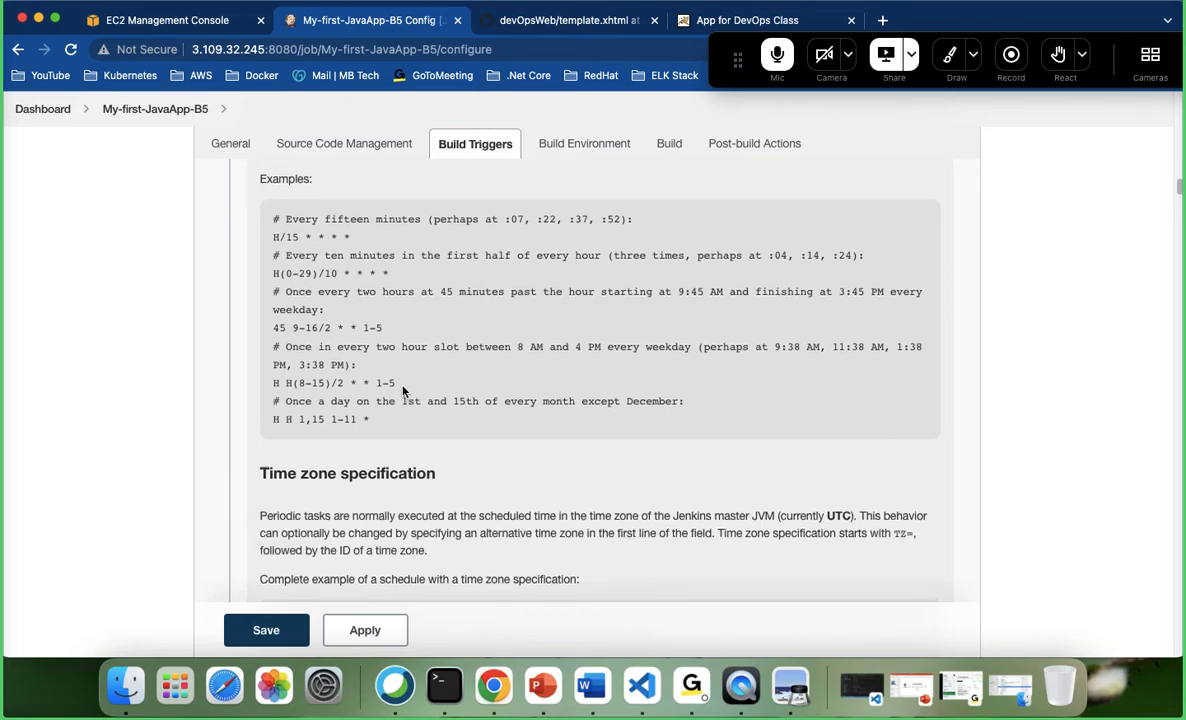
scroll(403, 391, up, 10)
scroll(403, 391, up, 1)
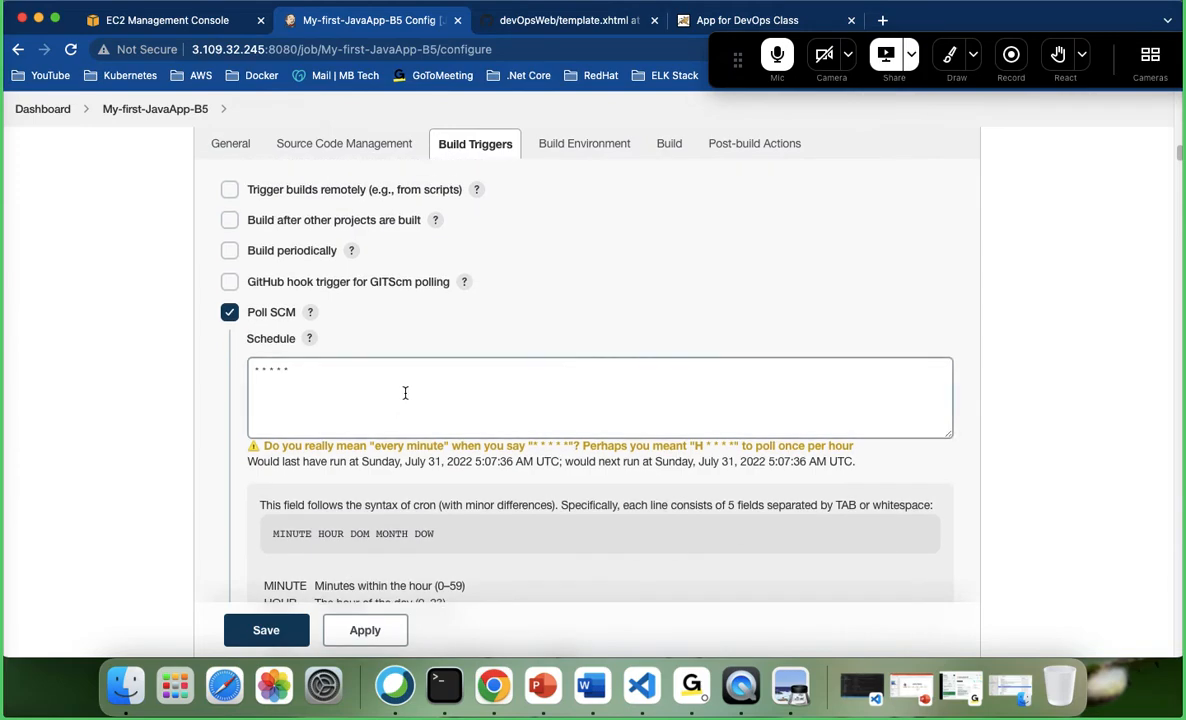
Leave the configuration without saving via the My-first-JavaApp-B5 breadcrumb
click(361, 456)
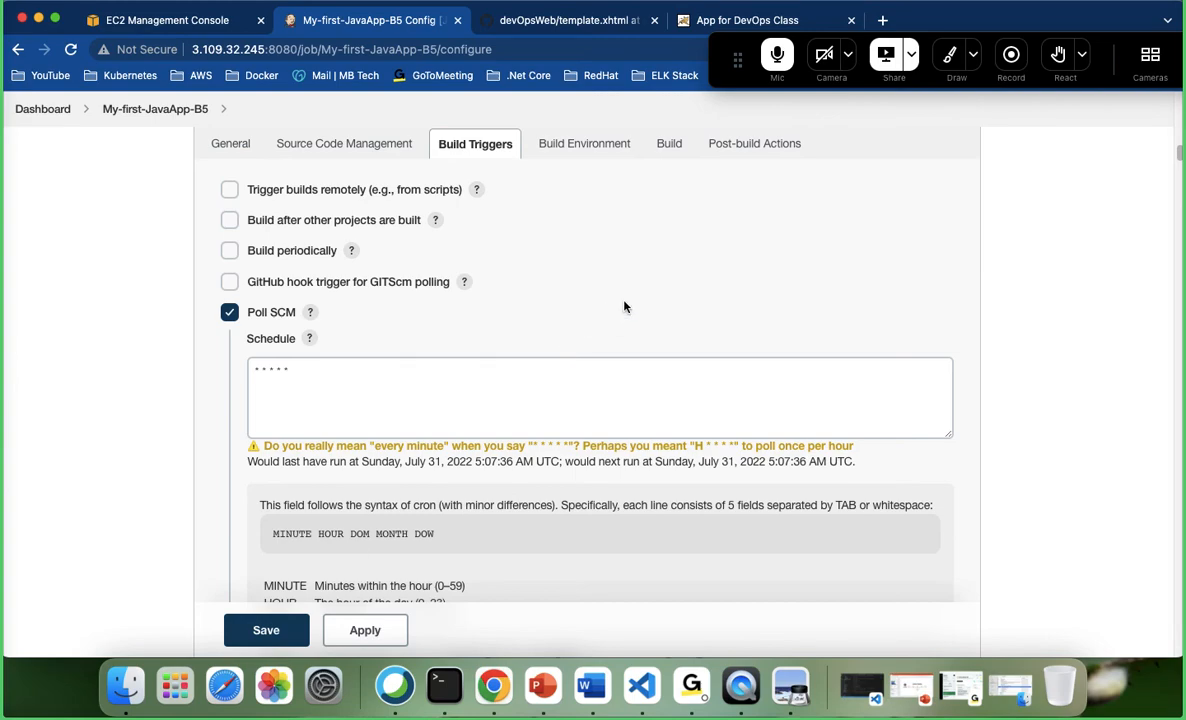
click(145, 112)
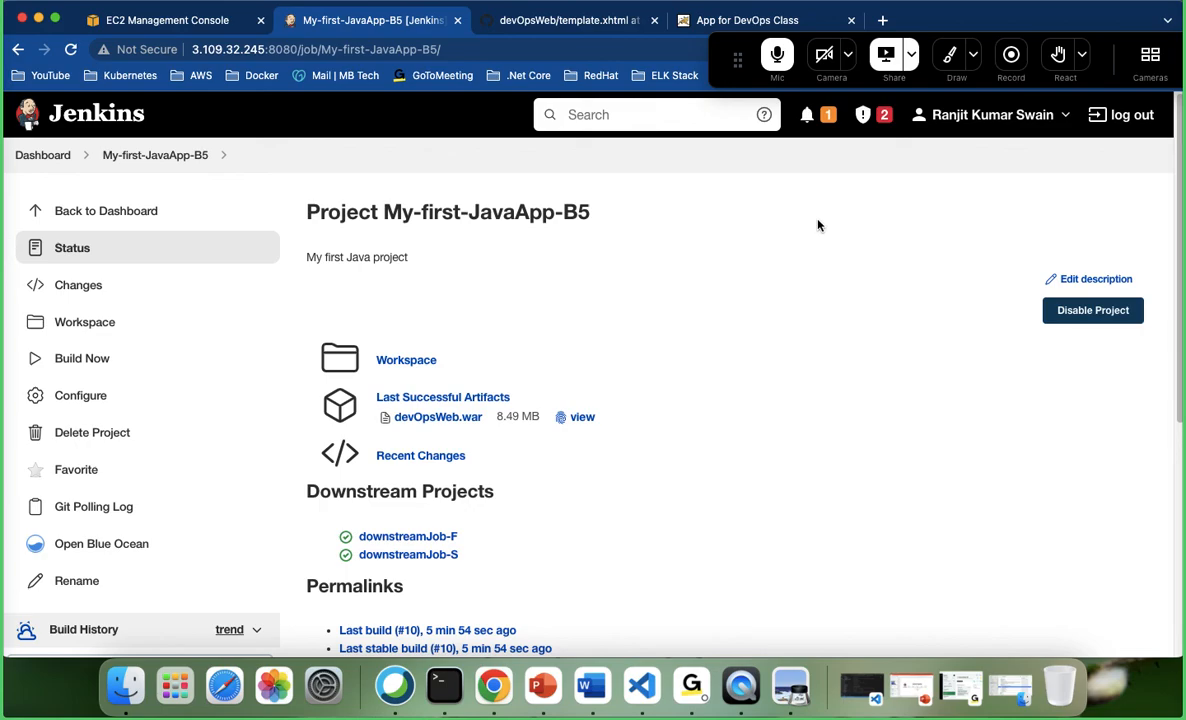
Glance at the template.xhtml commit on GitHub, then view helloWorld.jsf showing Version: 2.5 - Batch5
click(516, 22)
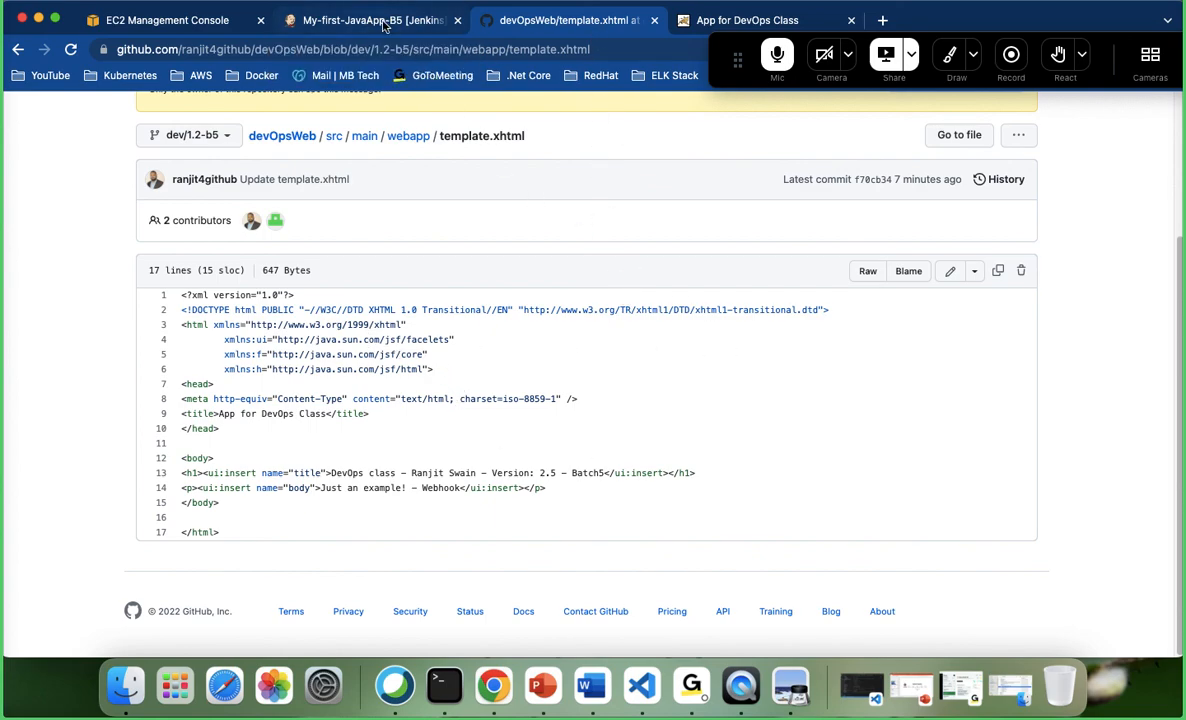
click(681, 22)
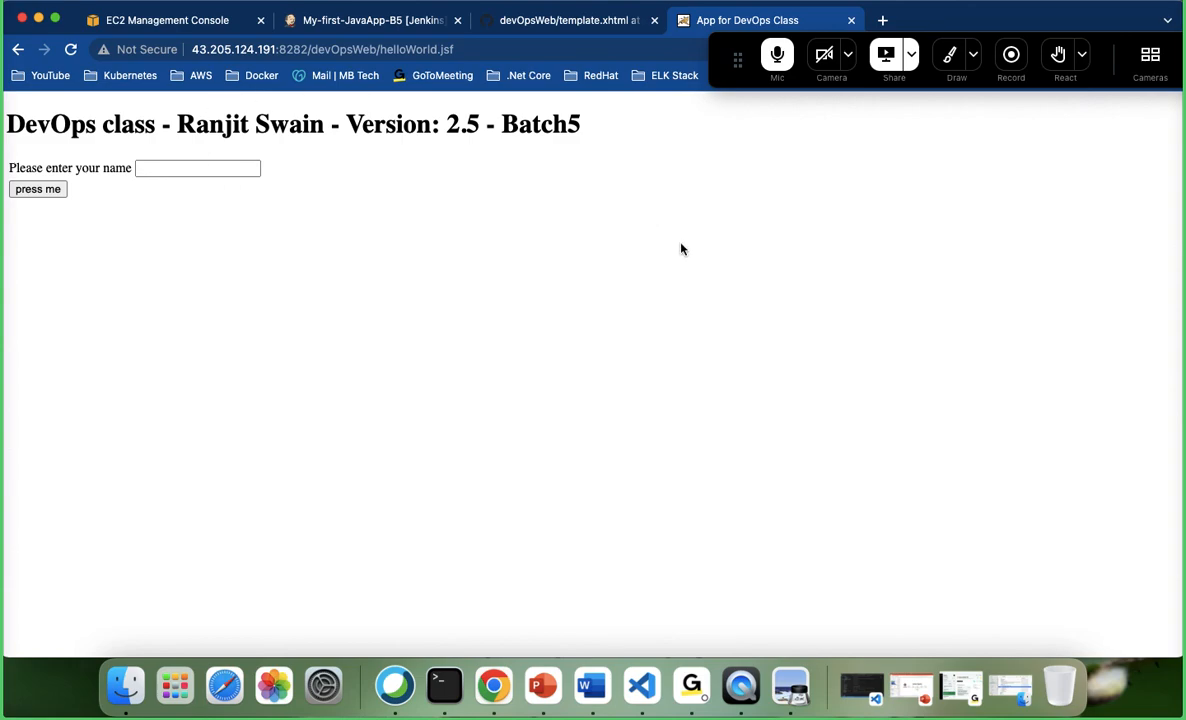